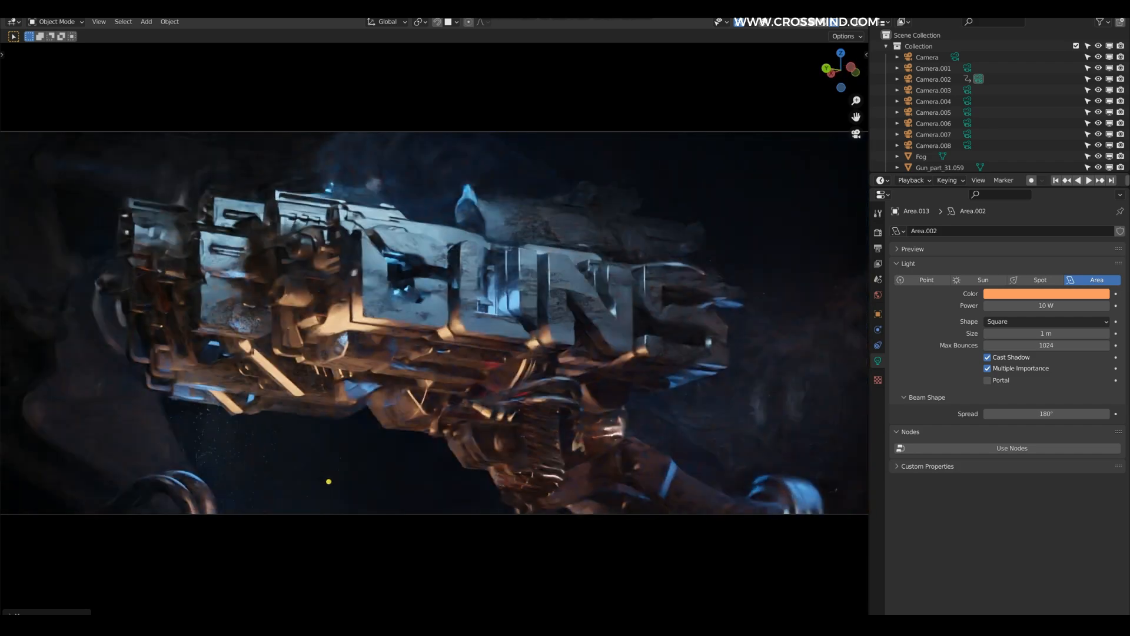
# Step: Adjust the power of the Area.004 light in the light direction 2 collection
pyautogui.scroll(-10, 966, 78)
pyautogui.click(929, 95)
pyautogui.click(929, 106)
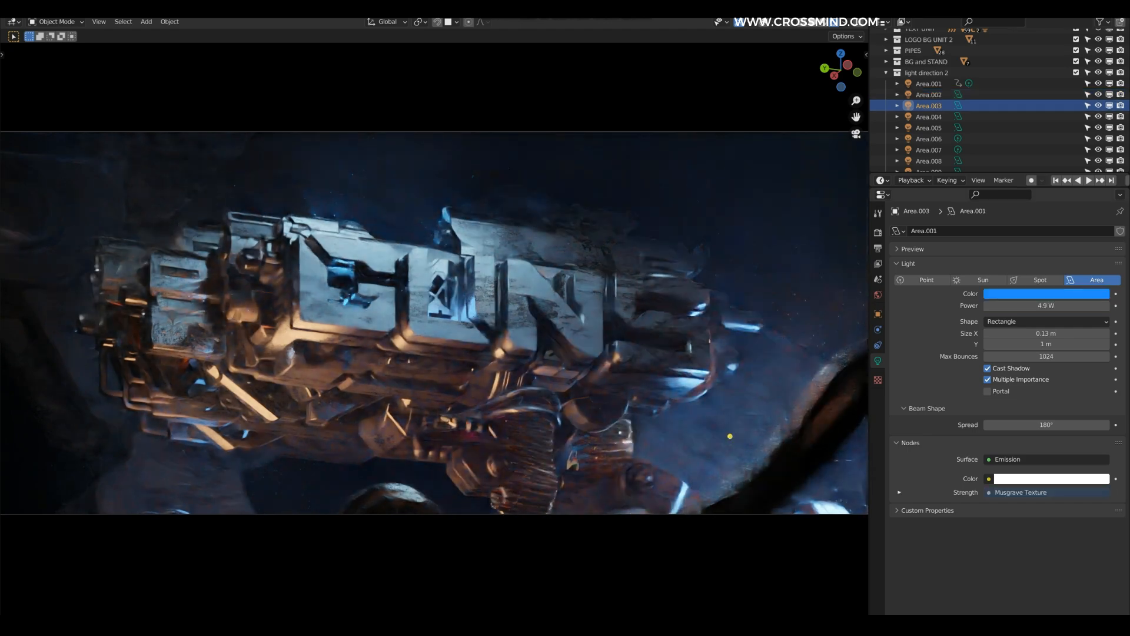
pyautogui.click(929, 117)
pyautogui.moveTo(1038, 306); pyautogui.dragTo(1060, 305)
# Step: Examine the lights and gun model of the finished GUNS scene from another angle
pyautogui.click(755, 254)
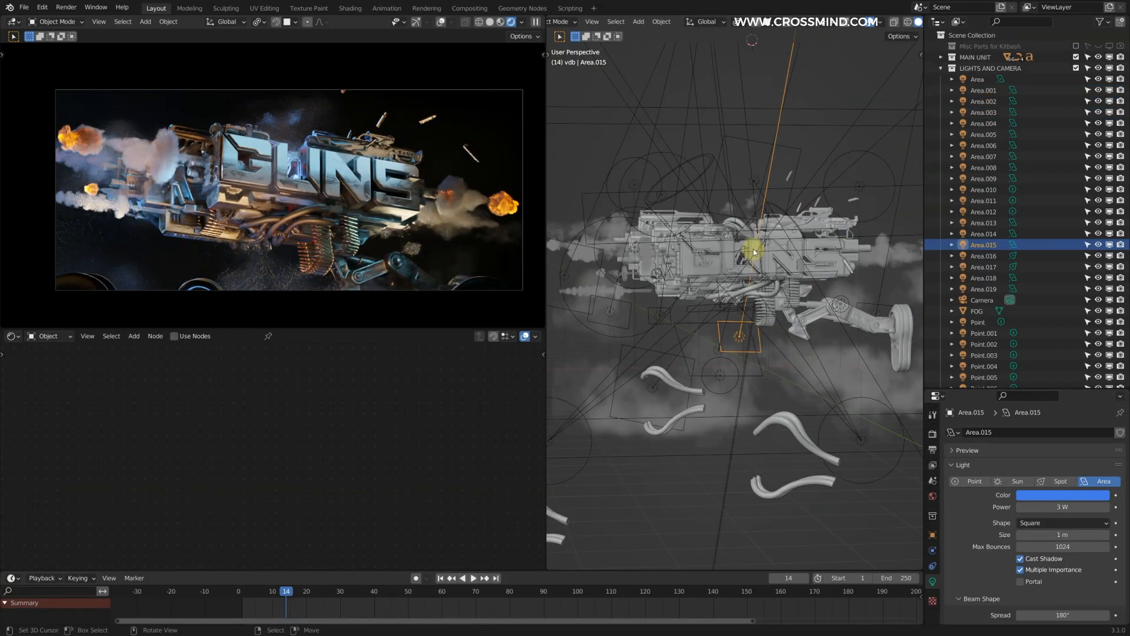
pyautogui.moveTo(754, 252); pyautogui.dragTo(762, 246, button='middle')
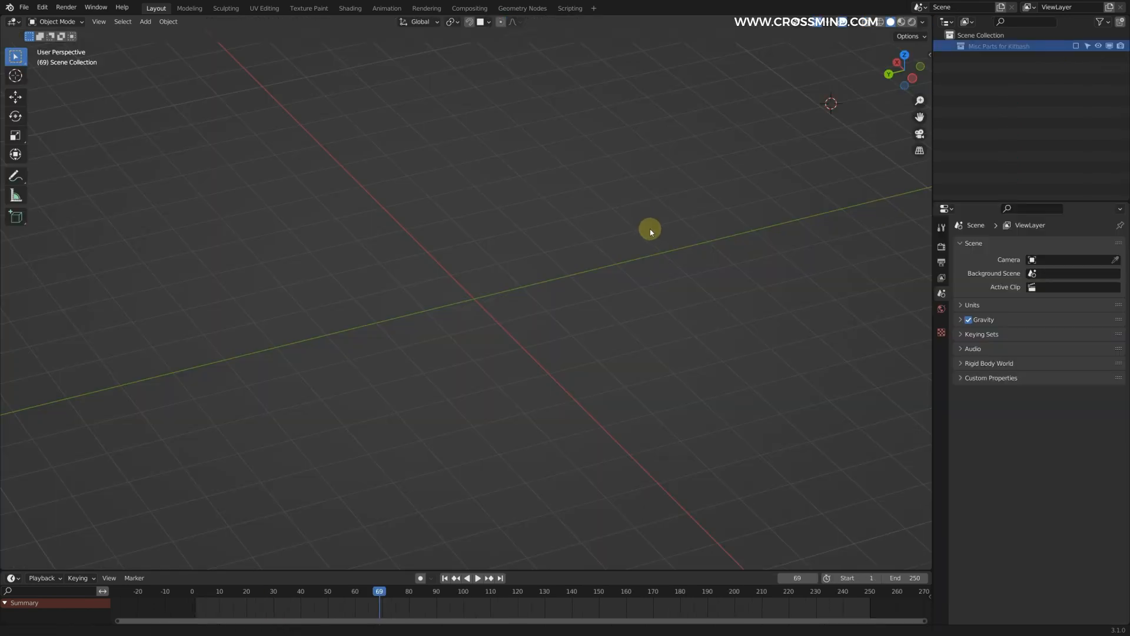
pyautogui.scroll(-2, 651, 230)
pyautogui.scroll(1, 647, 227)
# Step: Narrow the outliner and properties area and hide the 3D viewport's toolbar in the empty scene
pyautogui.moveTo(934, 128); pyautogui.dragTo(991, 126)
pyautogui.click(898, 21)
pyautogui.click(899, 22)
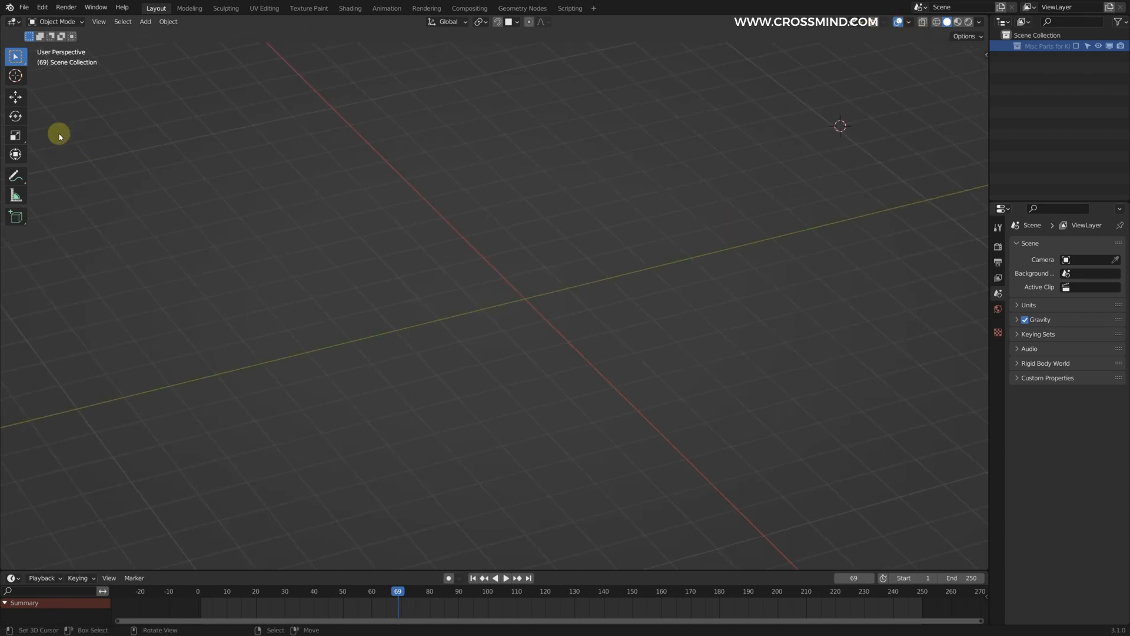
pyautogui.press('t')
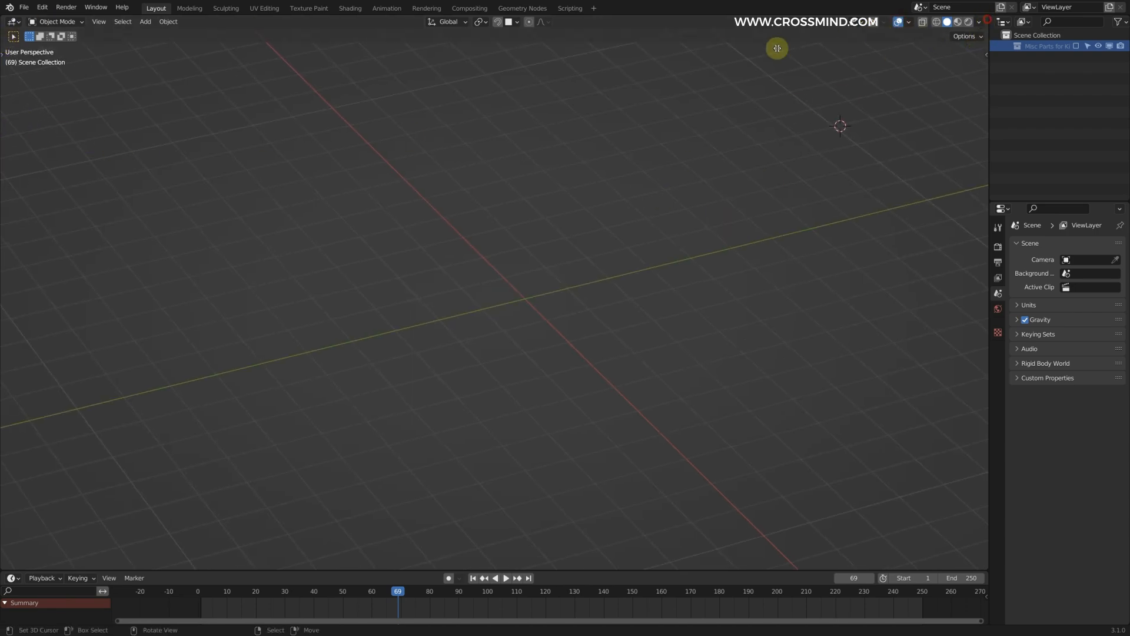
# Step: Split the 3D viewport vertically and turn the new area into a widened Image Editor
pyautogui.click(277, 129)
pyautogui.click(13, 21)
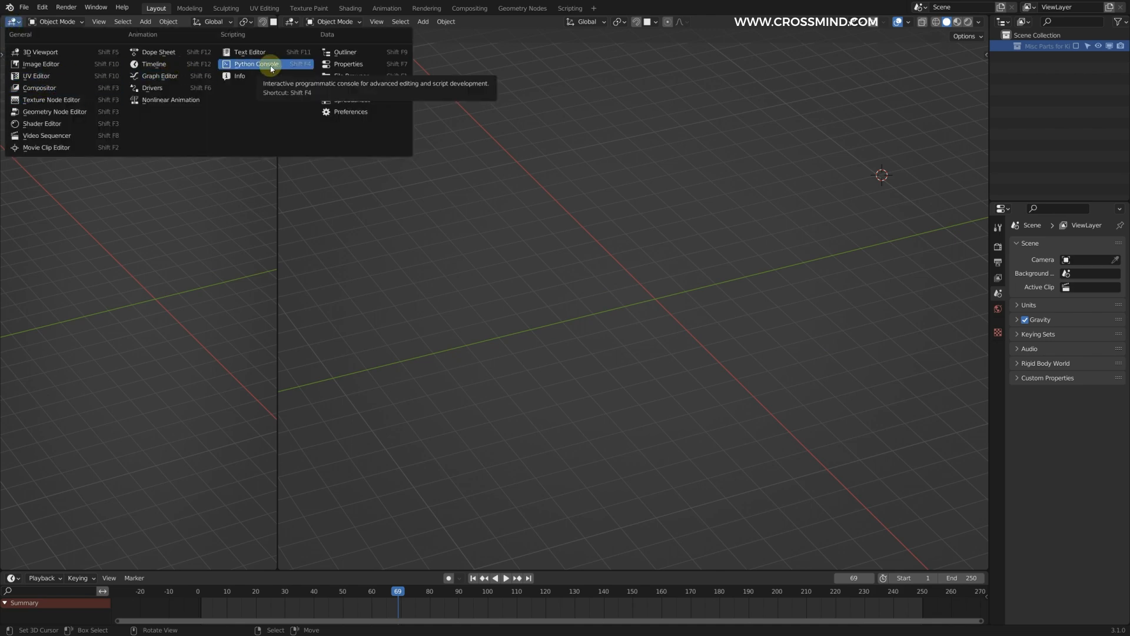
pyautogui.click(61, 65)
pyautogui.moveTo(279, 136); pyautogui.dragTo(377, 136)
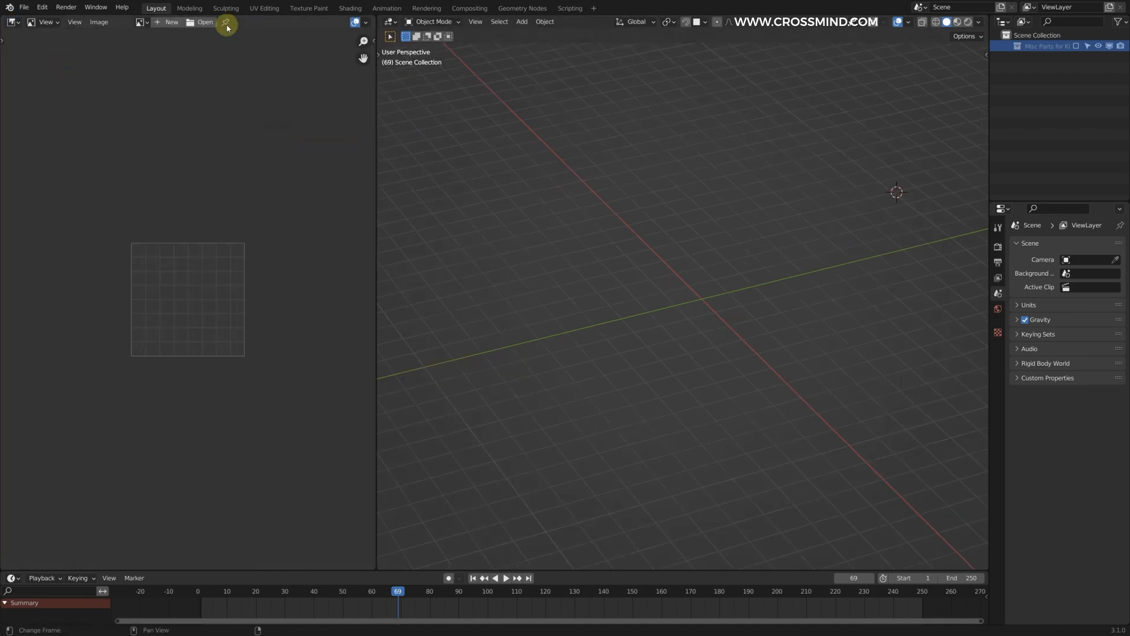
# Step: Open the concept sketch image.png from the concept folder and frame it in the Image Editor
pyautogui.click(206, 22)
pyautogui.doubleClick(409, 214)
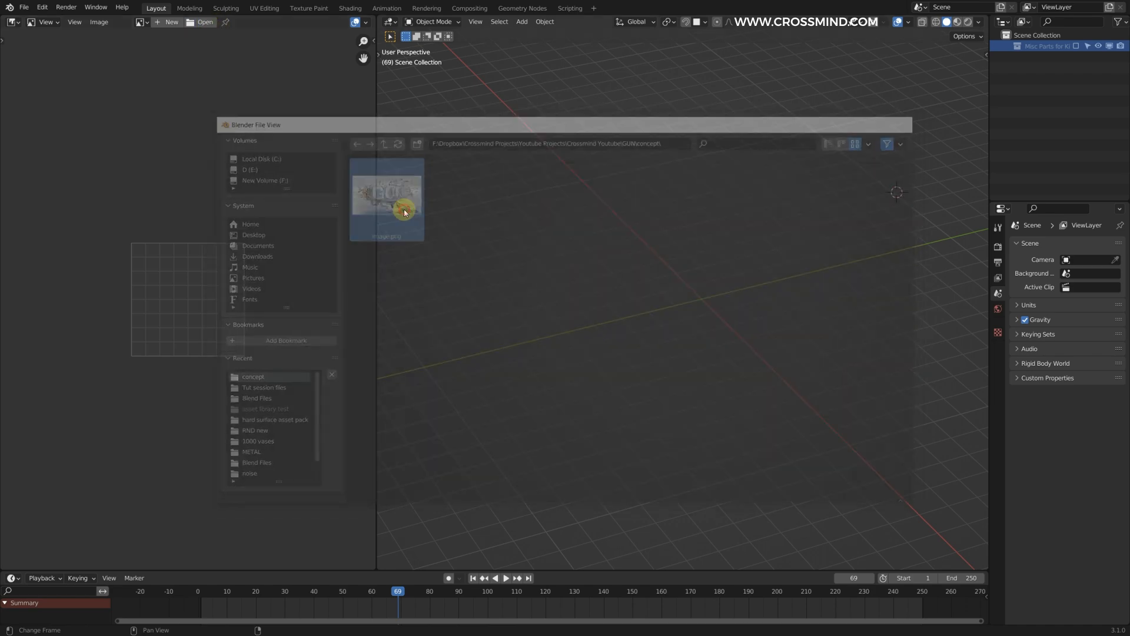
pyautogui.moveTo(377, 243)
pyautogui.mouseDown()
pyautogui.moveTo(583, 257)
pyautogui.moveTo(373, 260)
pyautogui.mouseUp()
pyautogui.scroll(-4, 373, 260)
pyautogui.moveTo(325, 294); pyautogui.dragTo(310, 425, button='middle')
# Step: Split the Image Editor horizontally and turn the area above the sketch into a second 3D viewport
pyautogui.moveTo(369, 20); pyautogui.dragTo(329, 268)
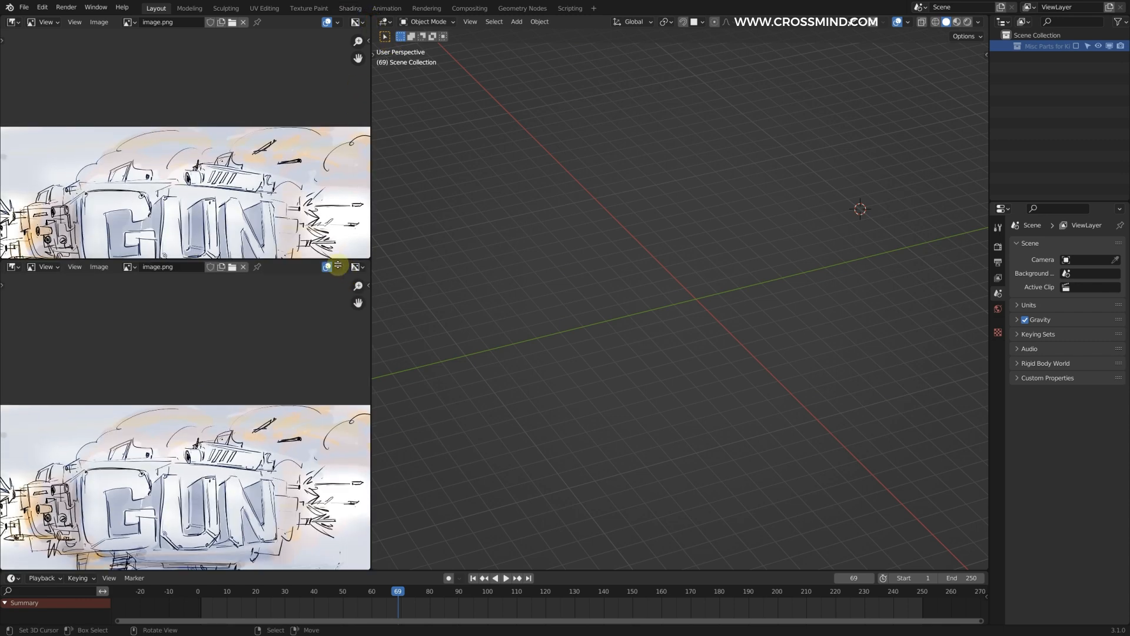
pyautogui.click(11, 22)
pyautogui.click(40, 53)
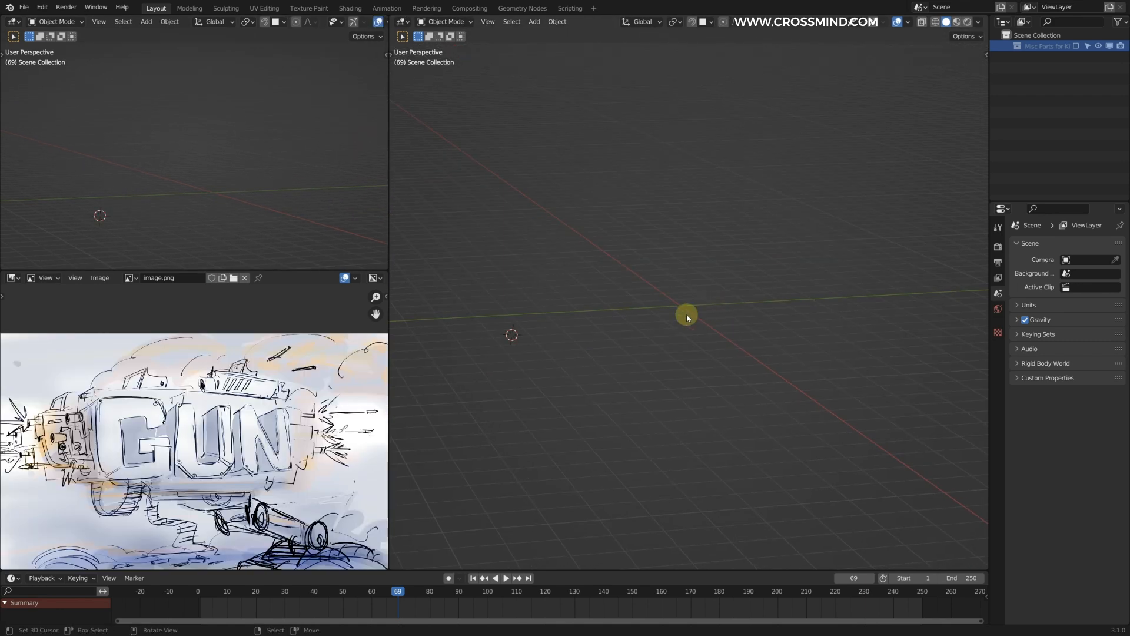
# Step: Add a text object and change its content to "GUNS"
pyautogui.hotkey('shift', 'a')
pyautogui.moveTo(679, 313)
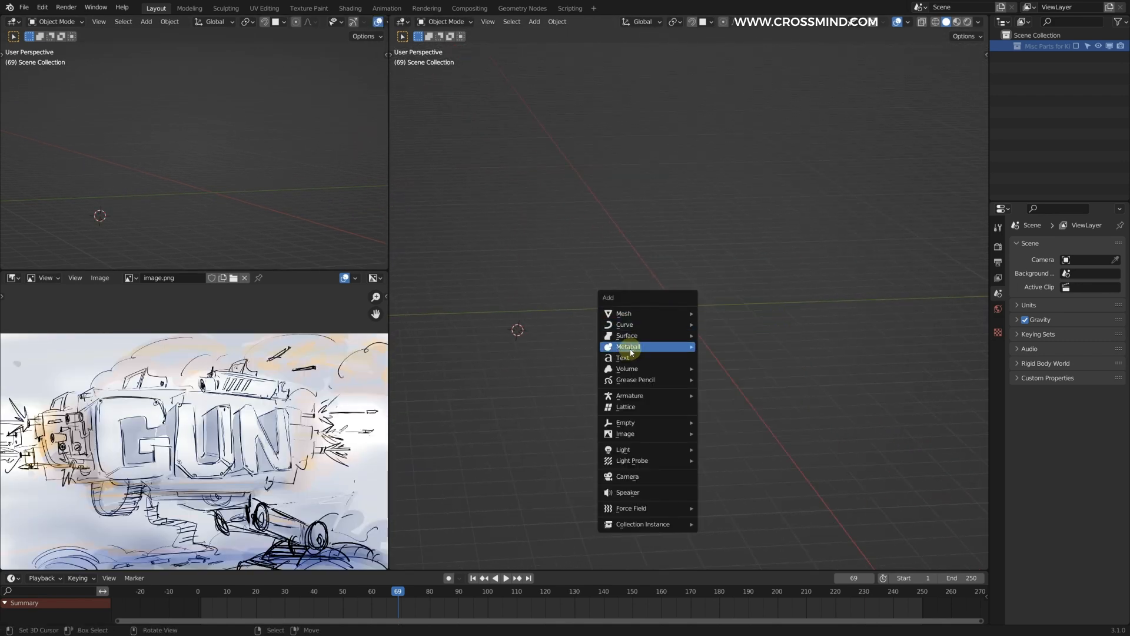
pyautogui.click(629, 357)
pyautogui.moveTo(585, 316); pyautogui.dragTo(716, 281, button='middle')
pyautogui.press('Tab')
pyautogui.press('BackSpace')
pyautogui.press('BackSpace')
pyautogui.press('BackSpace')
pyautogui.press('BackSpace')
pyautogui.write('GUNS')
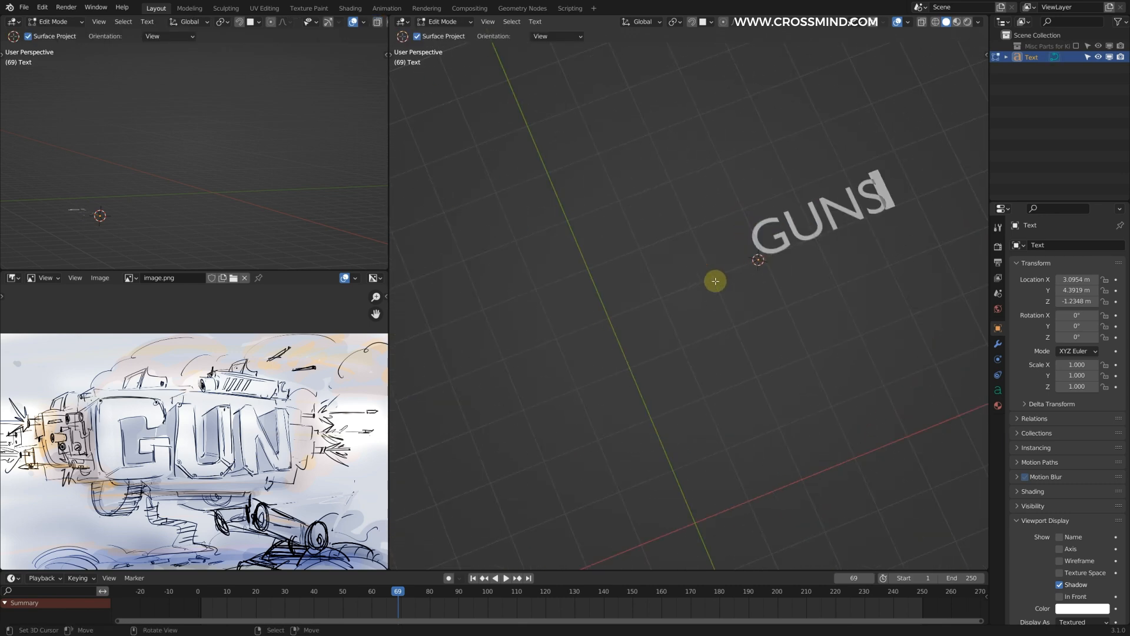
pyautogui.press('Tab')
# Step: Reset the GUNS text's location to the world origin and rotate it 90° about the X axis
pyautogui.scroll(-2, 740, 271)
pyautogui.moveTo(740, 271); pyautogui.dragTo(729, 242, button='middle')
pyautogui.hotkey('alt', 'g')
pyautogui.moveTo(760, 302); pyautogui.dragTo(727, 290, button='middle')
pyautogui.write('rx90')
pyautogui.press('Return')
pyautogui.scroll(2, 730, 340)
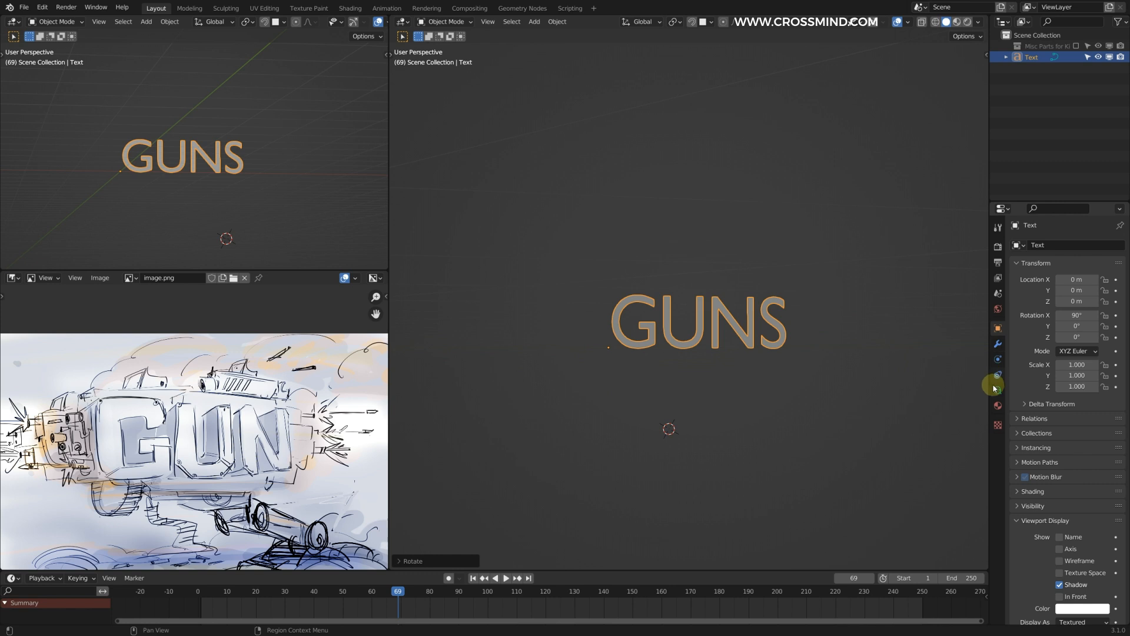
# Step: Load BIGMACCA Regular as the regular font of the GUNS text
pyautogui.click(997, 389)
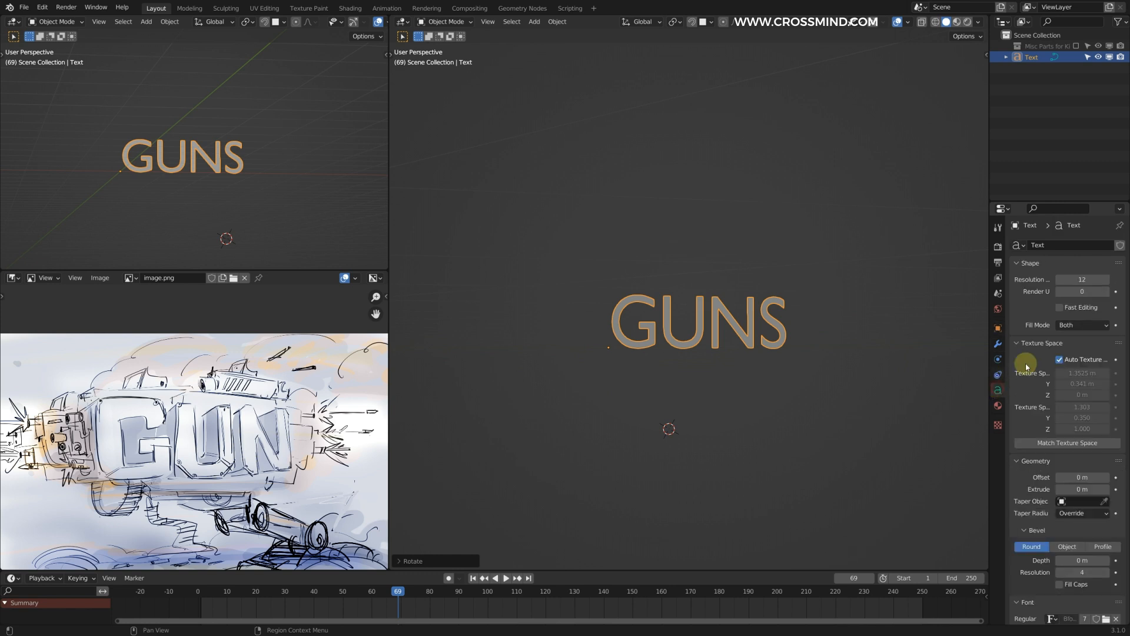
pyautogui.moveTo(989, 396); pyautogui.dragTo(894, 394)
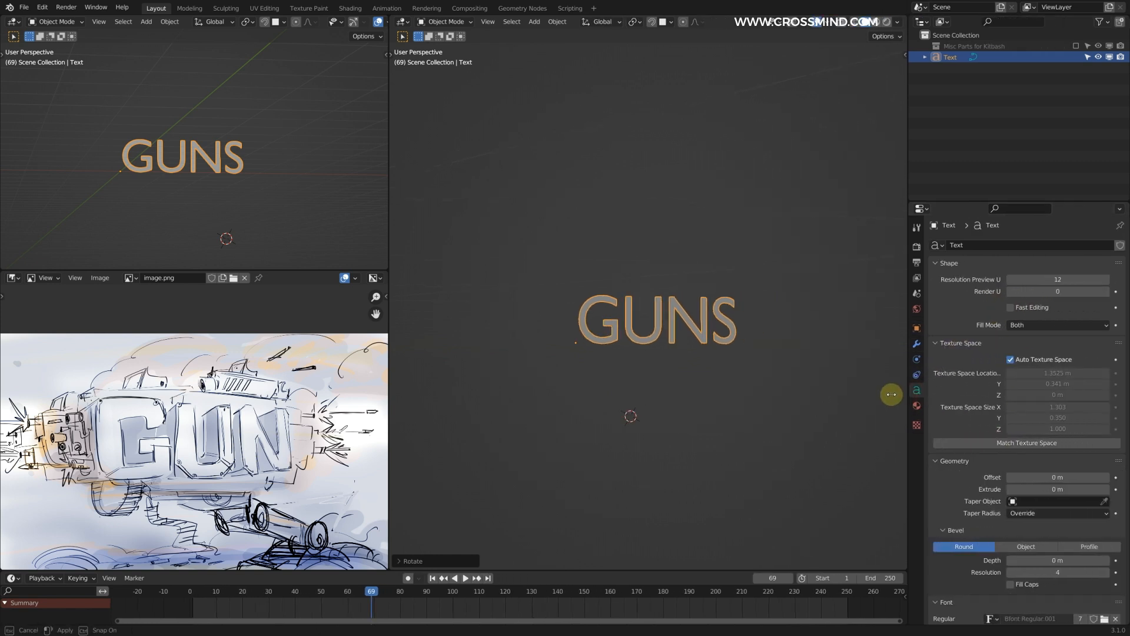
pyautogui.scroll(-6, 999, 430)
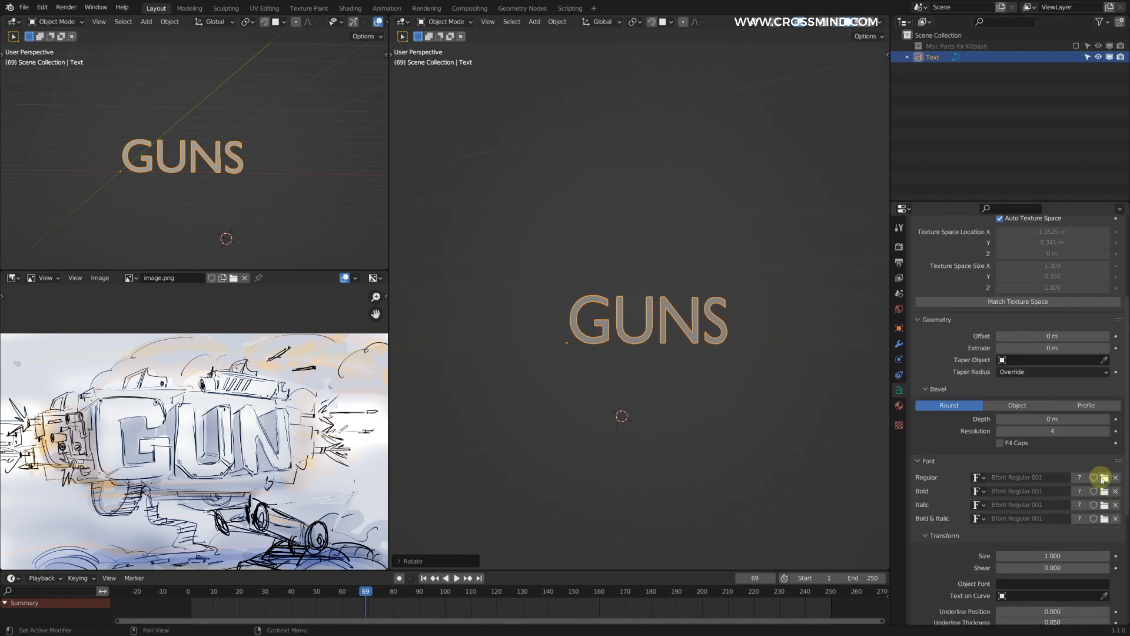
pyautogui.click(1103, 478)
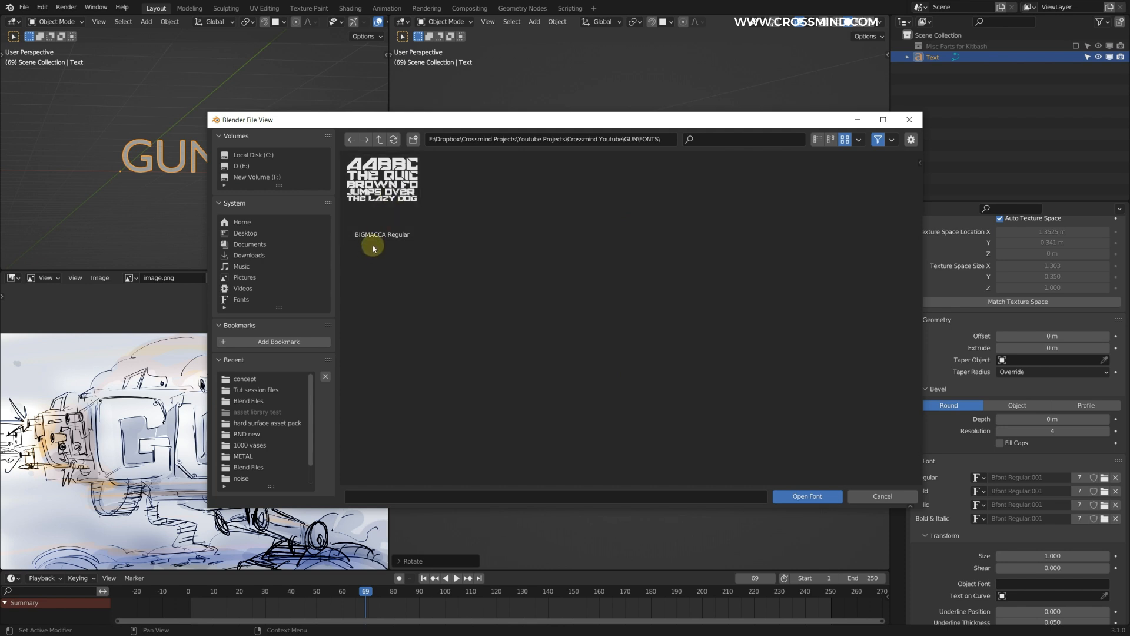
pyautogui.doubleClick(386, 199)
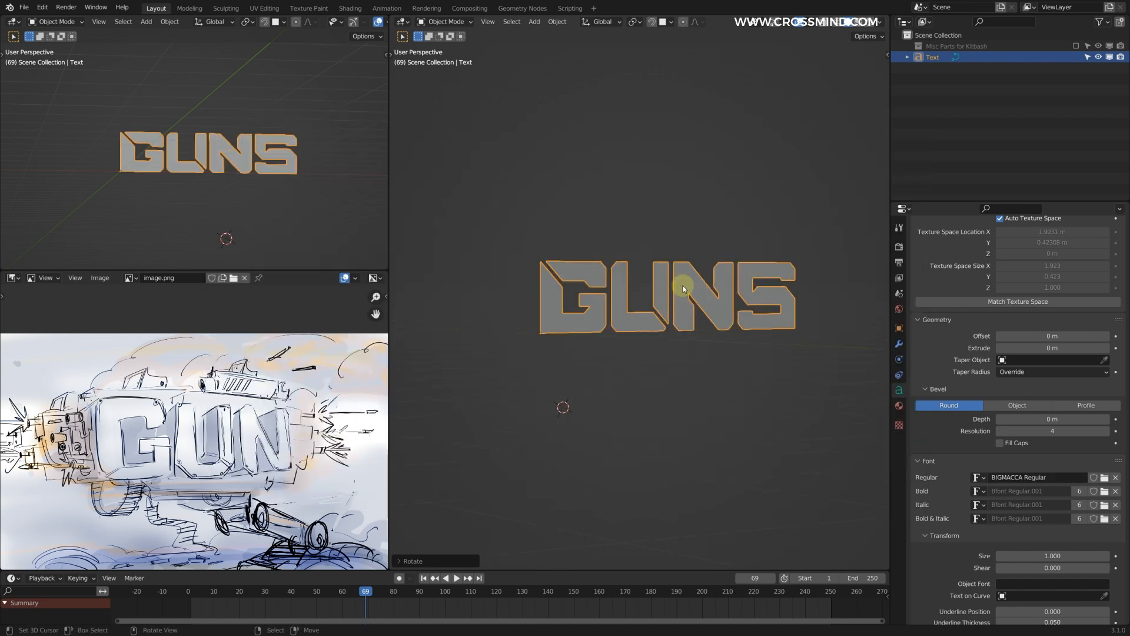
# Step: Give the GUNS text depth with an extrude value of 0.382 m
pyautogui.moveTo(740, 285); pyautogui.dragTo(777, 276, button='middle')
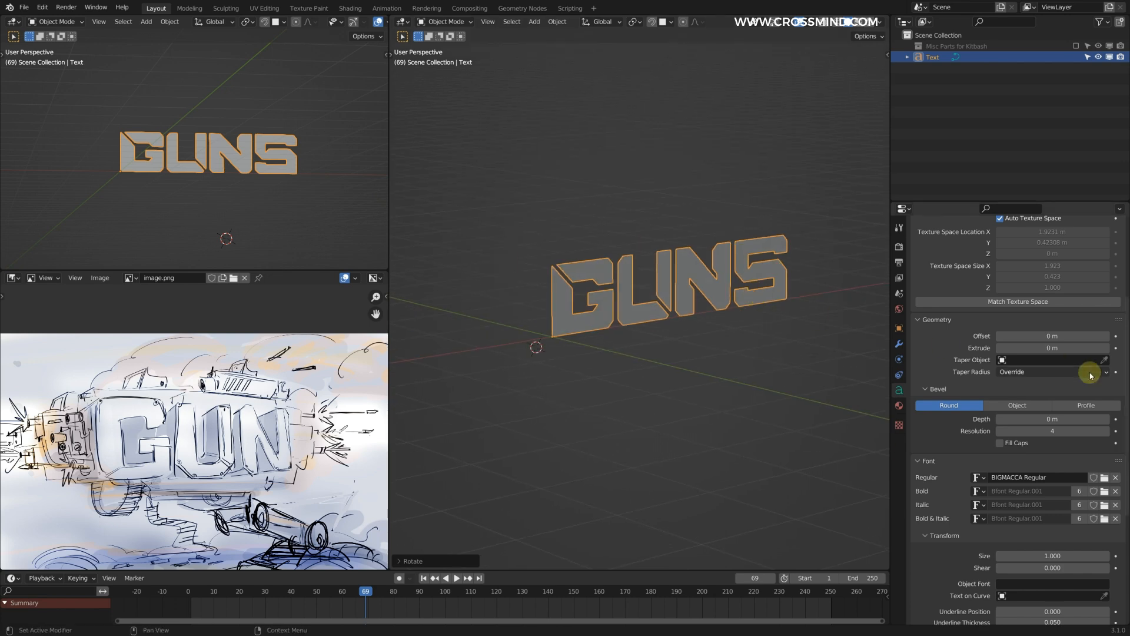
pyautogui.moveTo(1055, 422)
pyautogui.mouseDown()
pyautogui.moveTo(1085, 421)
pyautogui.moveTo(1055, 421)
pyautogui.mouseUp()
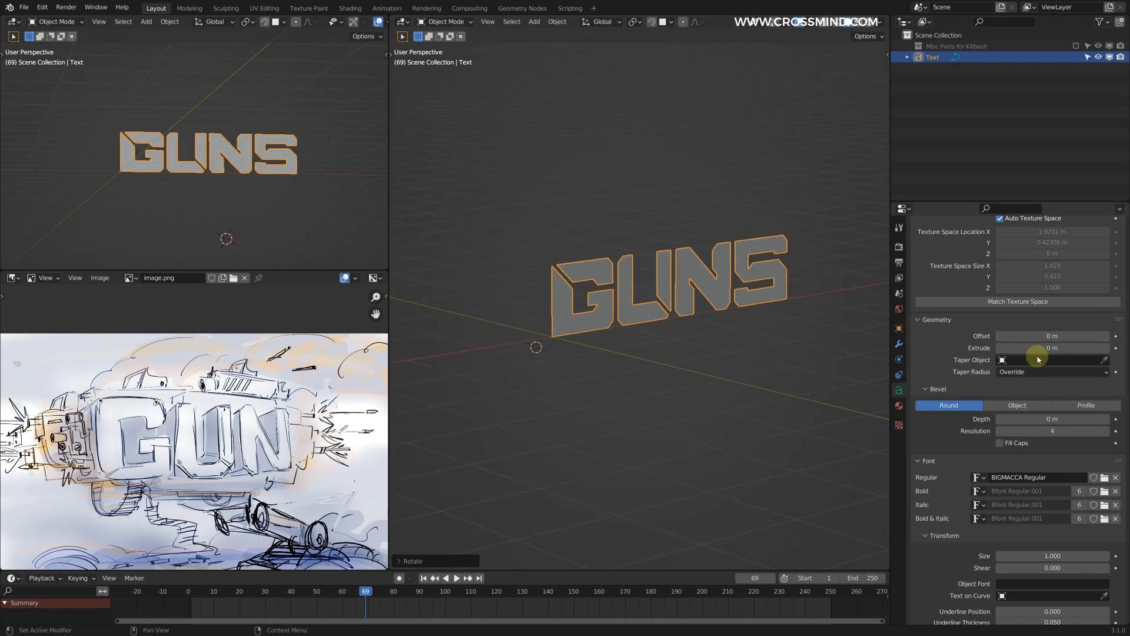
pyautogui.moveTo(1052, 348); pyautogui.dragTo(1071, 348)
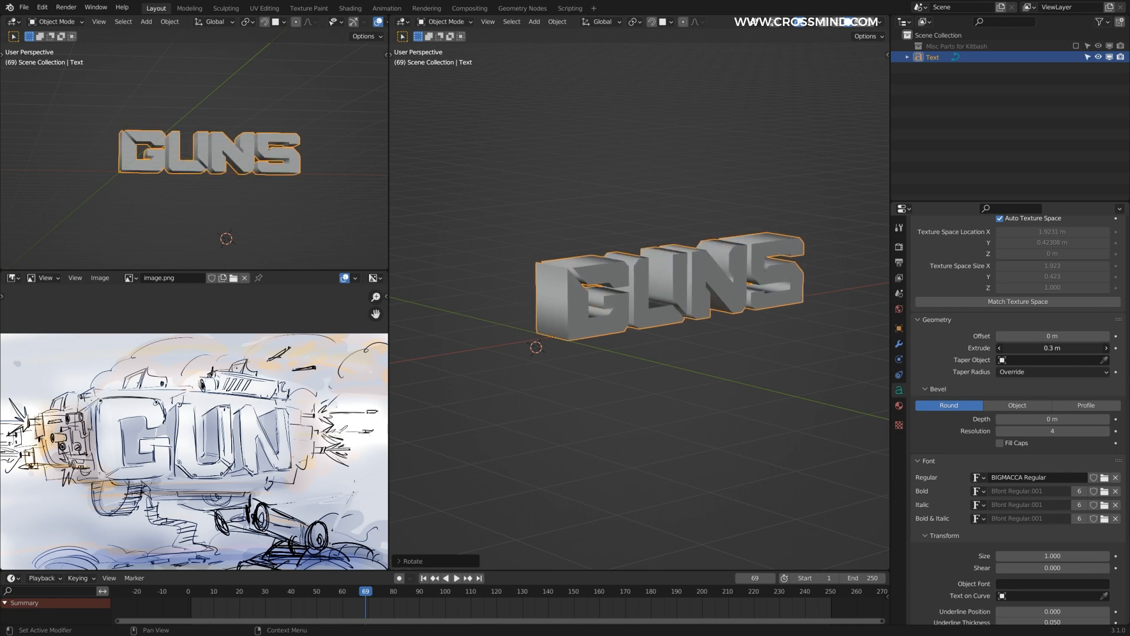
pyautogui.moveTo(690, 328); pyautogui.dragTo(738, 290, button='middle')
pyautogui.moveTo(737, 290); pyautogui.dragTo(701, 294, button='middle')
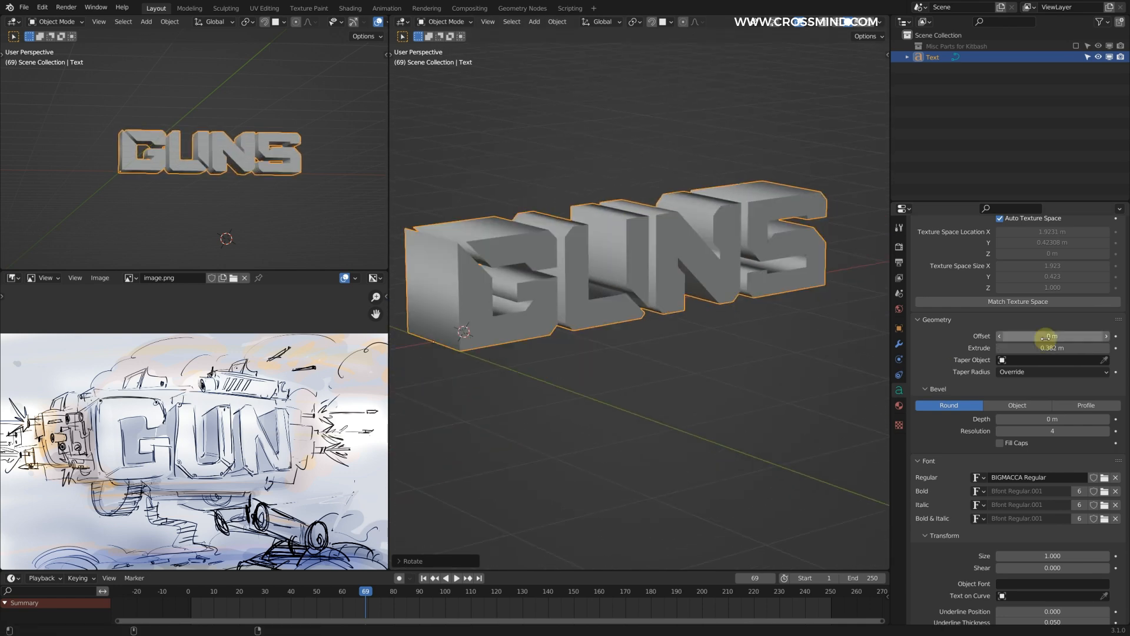
# Step: Set the GUNS text's offset to 0.003 m and its bevel depth to 0.01 m
pyautogui.moveTo(1046, 338); pyautogui.dragTo(1054, 338)
pyautogui.moveTo(803, 322)
pyautogui.mouseDown(button='middle')
pyautogui.moveTo(712, 301)
pyautogui.moveTo(820, 313)
pyautogui.mouseUp(button='middle')
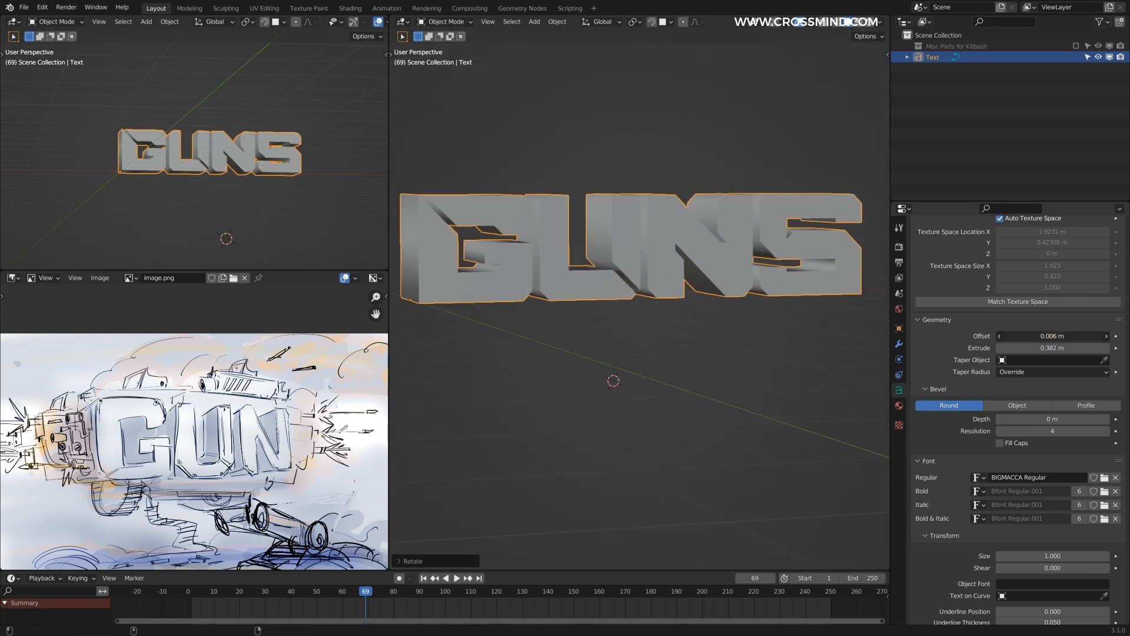
pyautogui.moveTo(1069, 335); pyautogui.dragTo(1061, 335)
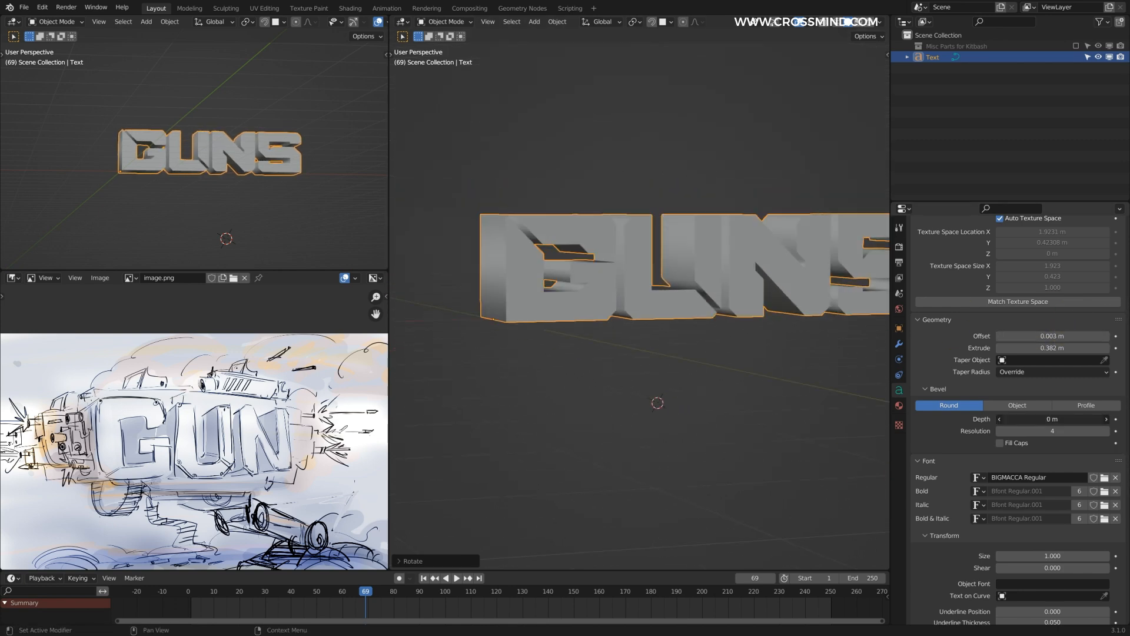
pyautogui.click(1056, 415)
pyautogui.write('0.01')
pyautogui.press('Return')
# Step: Duplicate the GUNS text and move the copy slightly forward along the Y axis
pyautogui.moveTo(593, 270); pyautogui.dragTo(571, 253, button='middle')
pyautogui.hotkey('shift', 'd')
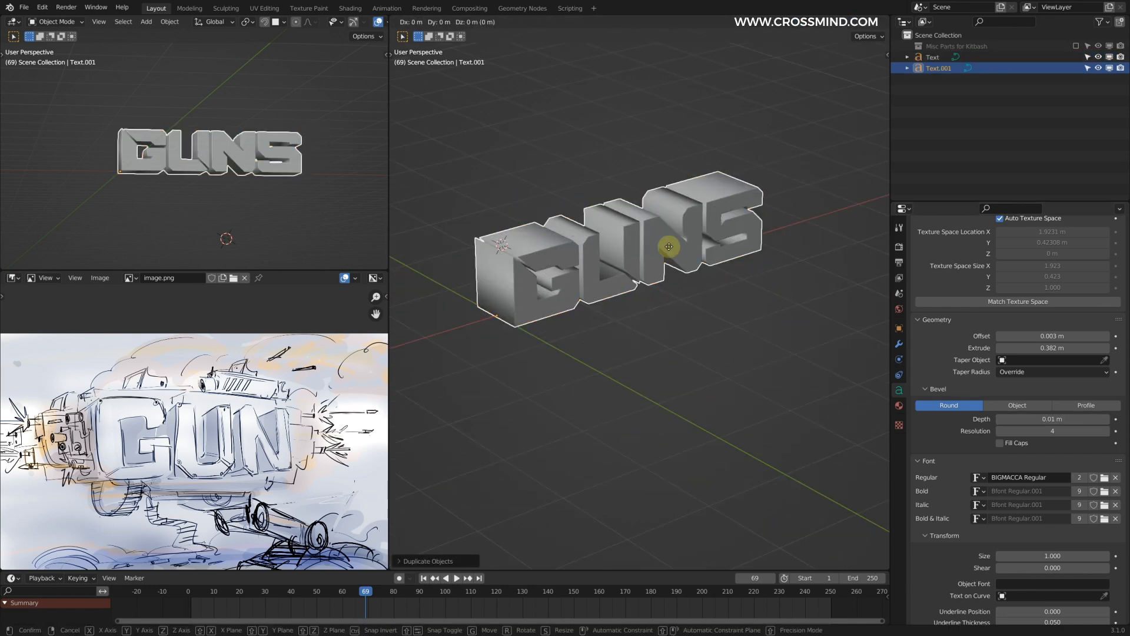
pyautogui.press('y')
pyautogui.click(682, 260)
# Step: Set the duplicate text's offset to -0.03 m and its extrude to 0.134 m to form an inset front layer
pyautogui.scroll(2, 701, 274)
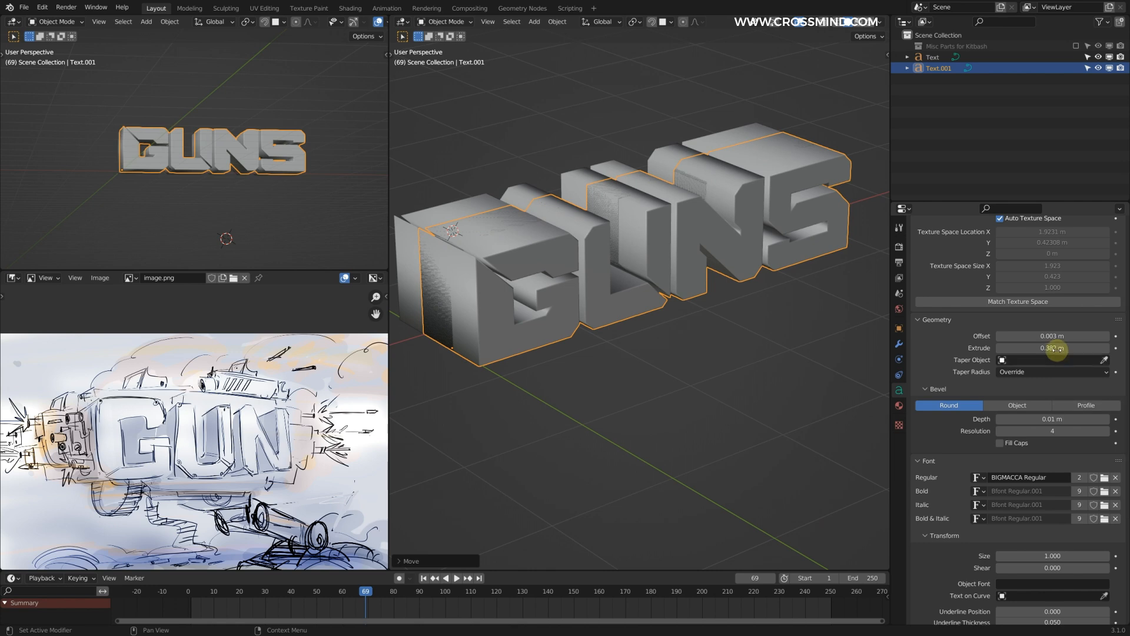
pyautogui.moveTo(1054, 335); pyautogui.dragTo(1009, 347)
pyautogui.click(788, 342)
pyautogui.moveTo(788, 342); pyautogui.dragTo(720, 289, button='middle')
pyautogui.moveTo(235, 159); pyautogui.dragTo(270, 138, button='middle')
pyautogui.moveTo(721, 290); pyautogui.dragTo(715, 227, button='middle')
# Step: Add a camera facing the front of the GUNS text and align it to the current view
pyautogui.moveTo(891, 148); pyautogui.dragTo(945, 150)
pyautogui.moveTo(275, 151)
pyautogui.mouseDown(button='middle')
pyautogui.moveTo(273, 169)
pyautogui.moveTo(261, 166)
pyautogui.mouseUp(button='middle')
pyautogui.moveTo(645, 211); pyautogui.dragTo(688, 258, button='middle')
pyautogui.click(726, 218)
pyautogui.hotkey('shift', 'a')
pyautogui.click(636, 375)
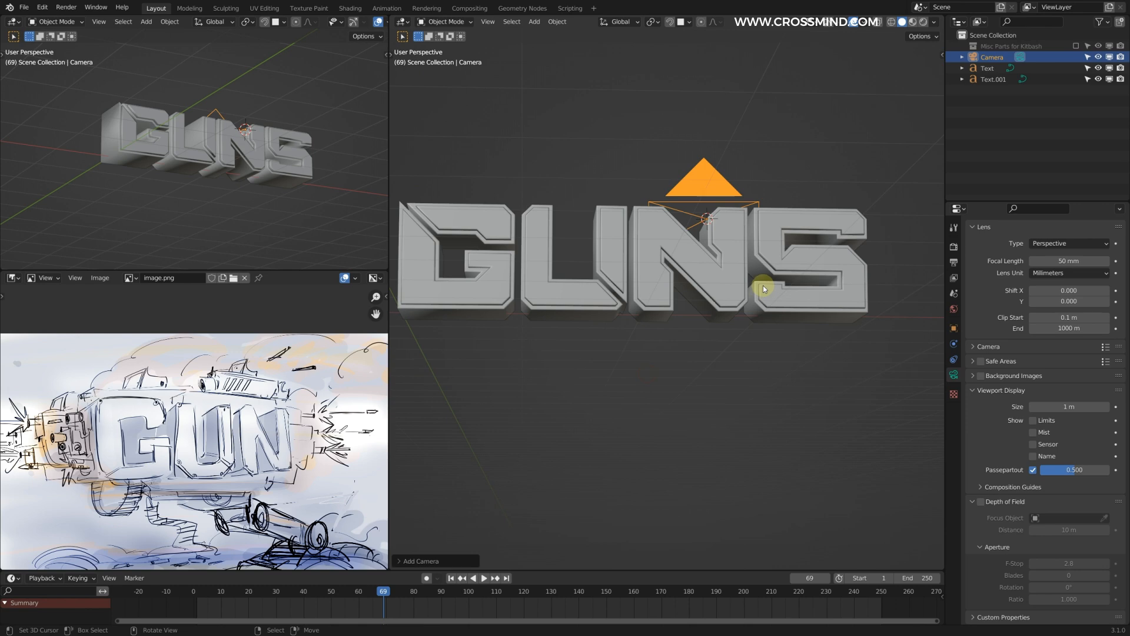
pyautogui.scroll(-1, 759, 285)
pyautogui.press('ctrl+KP_0')
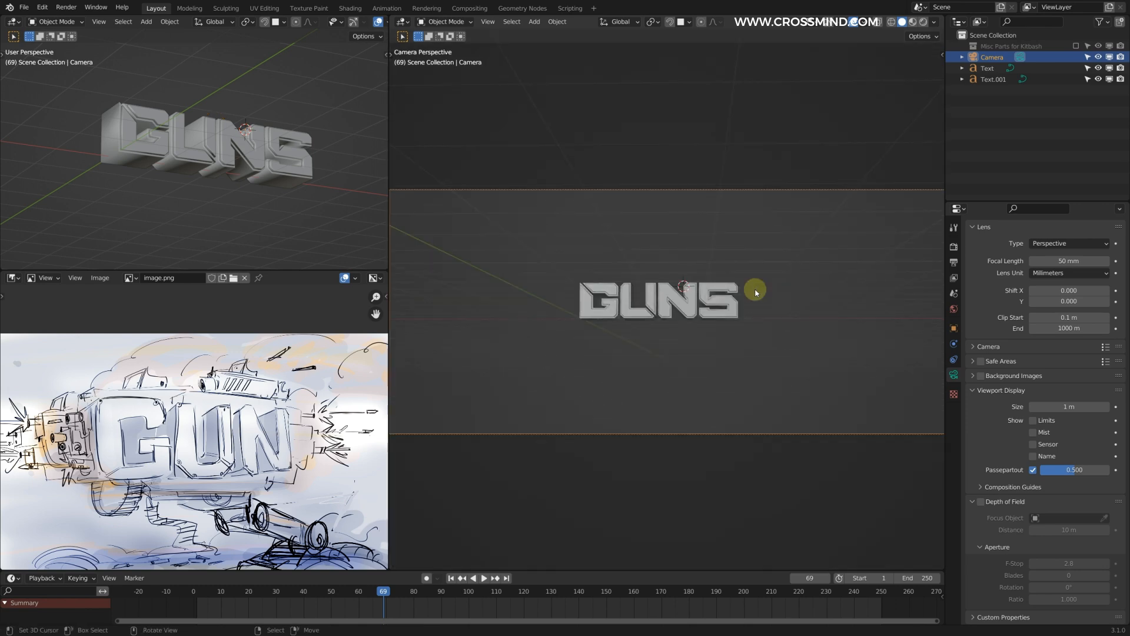
# Step: Show the camera view in the small viewport, lock the camera to the view, and frame the text closer
pyautogui.press('n')
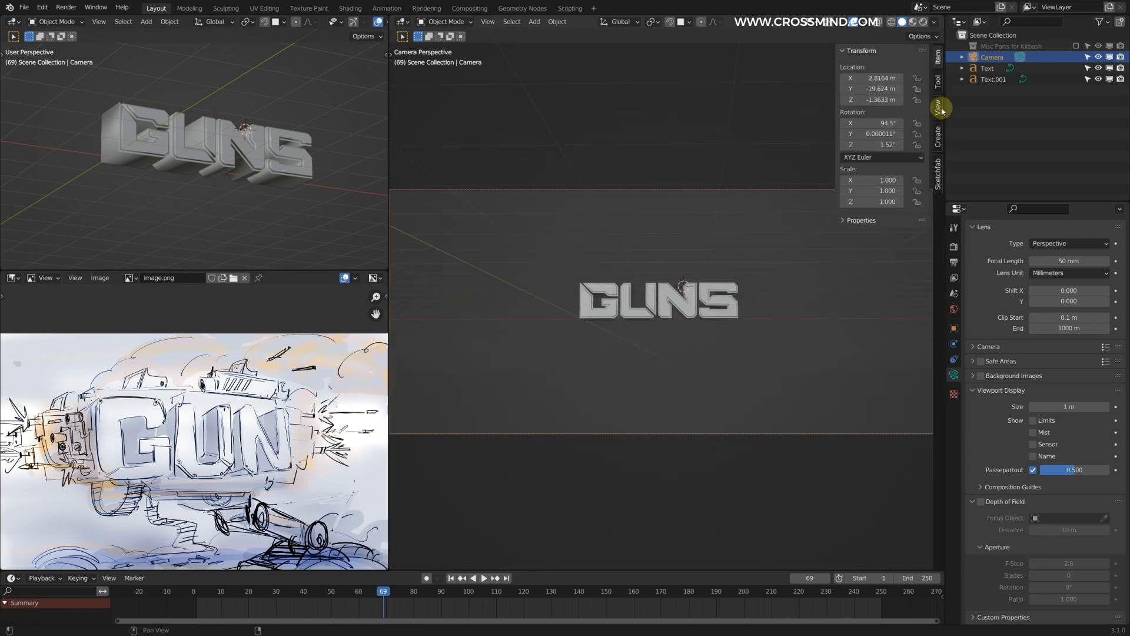
pyautogui.click(940, 109)
pyautogui.keyDown('shift'); pyautogui.rightClick(289, 220); pyautogui.keyUp('shift')
pyautogui.moveTo(290, 220); pyautogui.dragTo(288, 221, button='middle')
pyautogui.press('KP_0')
pyautogui.press('n')
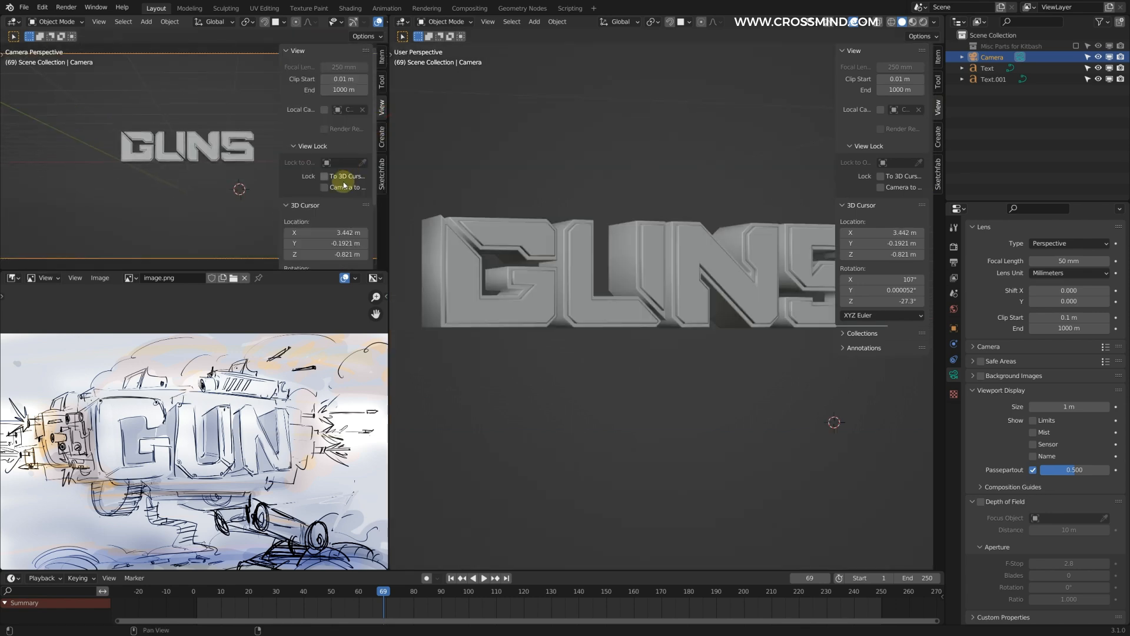
pyautogui.click(341, 189)
pyautogui.press('n')
pyautogui.moveTo(247, 147); pyautogui.dragTo(196, 134, button='middle')
pyautogui.scroll(2, 196, 135)
# Step: Select both GUNS text objects and move them above the world origin in front view
pyautogui.click(646, 261)
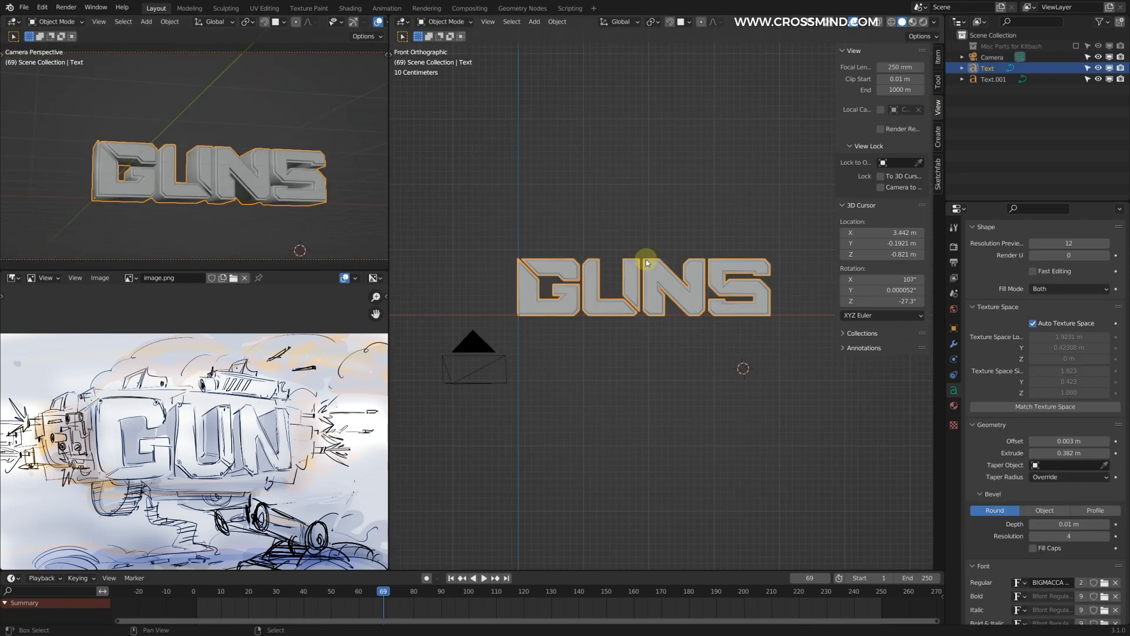
pyautogui.keyDown('shift'); pyautogui.click(646, 261); pyautogui.keyUp('shift')
pyautogui.scroll(-1, 669, 286)
pyautogui.scroll(-2, 668, 284)
pyautogui.keyDown('shift'); pyautogui.moveTo(646, 260); pyautogui.dragTo(683, 281, button='middle'); pyautogui.keyUp('shift')
pyautogui.press('g')
pyautogui.click(616, 202)
# Step: Reframe the camera on the lettering and centre both GUNS texts on the Z axis in front view
pyautogui.keyDown('shift'); pyautogui.moveTo(210, 152); pyautogui.dragTo(325, 227, button='middle'); pyautogui.keyUp('shift')
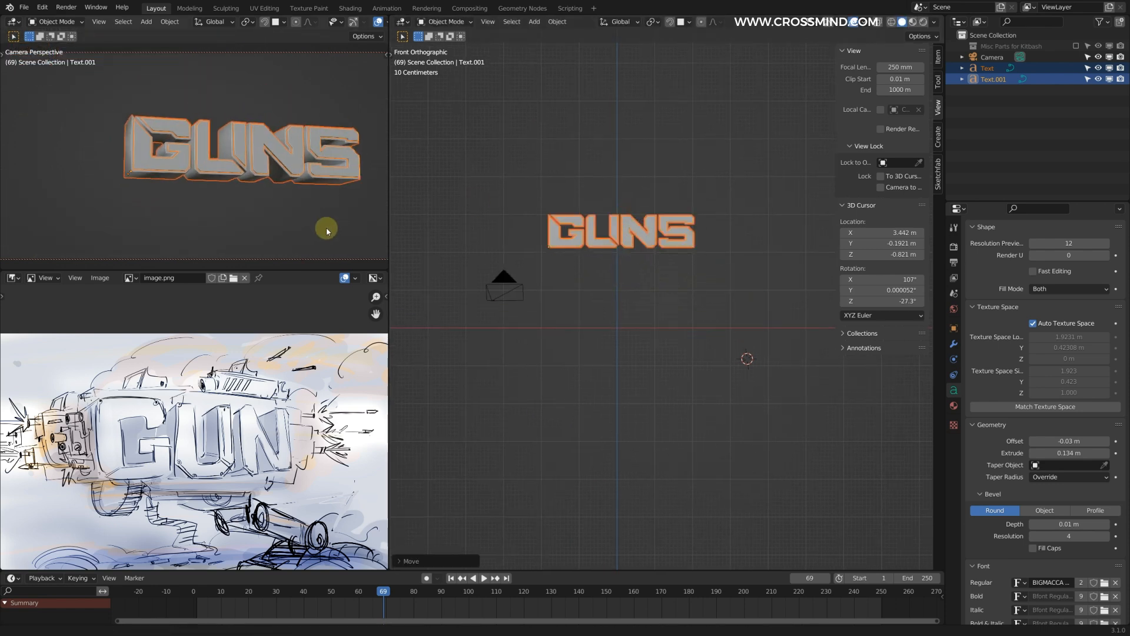
pyautogui.scroll(1, 734, 254)
pyautogui.press('g')
pyautogui.click(732, 243)
pyautogui.keyDown('shift'); pyautogui.moveTo(730, 241); pyautogui.dragTo(742, 256, button='middle'); pyautogui.keyUp('shift')
# Step: Toggle the Camera to View lock, fit the whole camera frame in the small viewport, and hide its overlays
pyautogui.press('n')
pyautogui.moveTo(235, 171); pyautogui.dragTo(235, 136, button='middle')
pyautogui.click(325, 187)
pyautogui.press('n')
pyautogui.scroll(-1, 235, 144)
pyautogui.click(378, 22)
# Step: Try a focal length of 150 mm on the camera
pyautogui.click(993, 57)
pyautogui.click(1075, 261)
pyautogui.write('150')
pyautogui.press('Return')
pyautogui.scroll(-6, 213, 136)
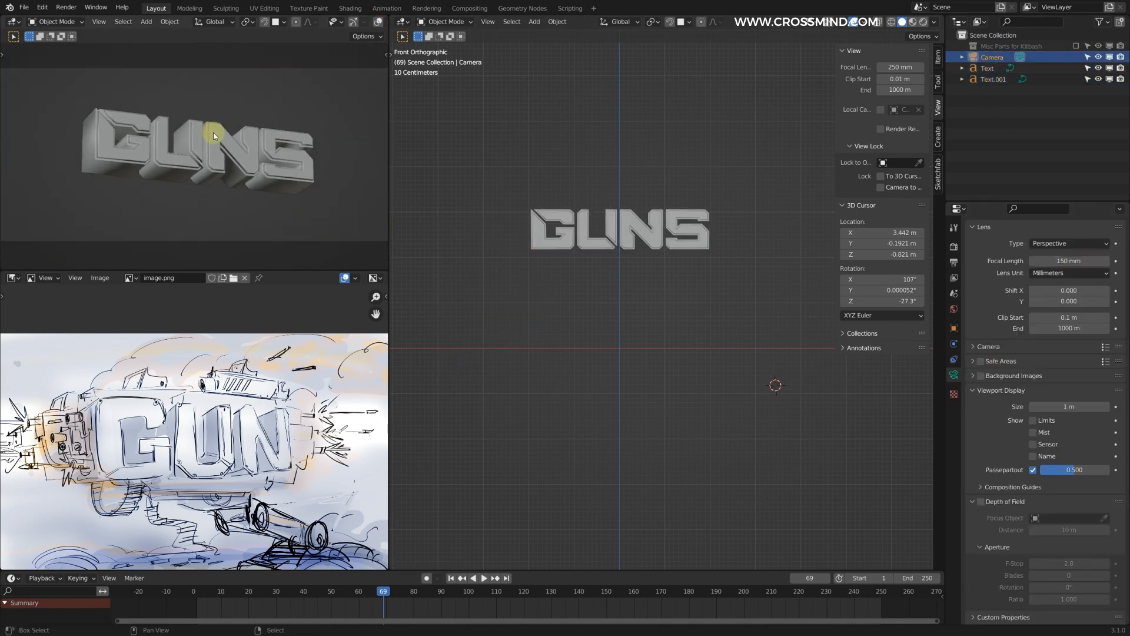
# Step: Set the camera's focal length to 70 mm and reframe the GUNS text at an angle
pyautogui.click(1070, 261)
pyautogui.write('70')
pyautogui.press('Return')
pyautogui.scroll(2, 283, 184)
pyautogui.scroll(4, 238, 173)
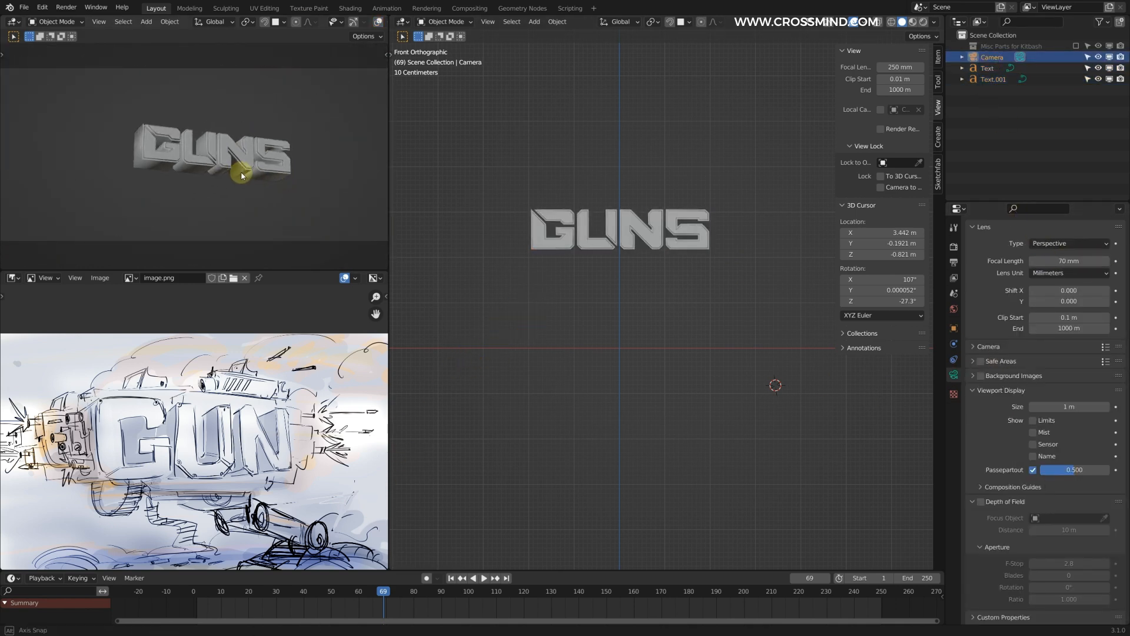
pyautogui.moveTo(230, 169); pyautogui.dragTo(256, 169, button='middle')
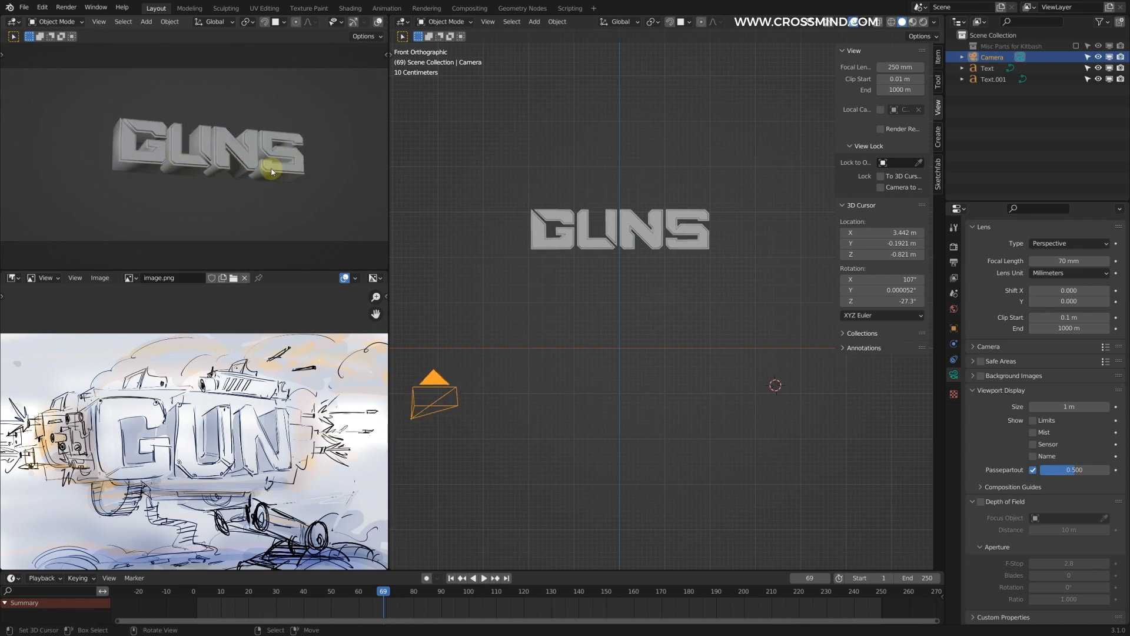
pyautogui.moveTo(130, 151); pyautogui.dragTo(202, 147, button='middle')
# Step: Increase the camera's focal length to 90 mm
pyautogui.moveTo(1058, 261)
pyautogui.mouseDown()
pyautogui.moveTo(1080, 259)
pyautogui.moveTo(1068, 260)
pyautogui.mouseUp()
pyautogui.scroll(4, 289, 167)
pyautogui.scroll(-1, 287, 166)
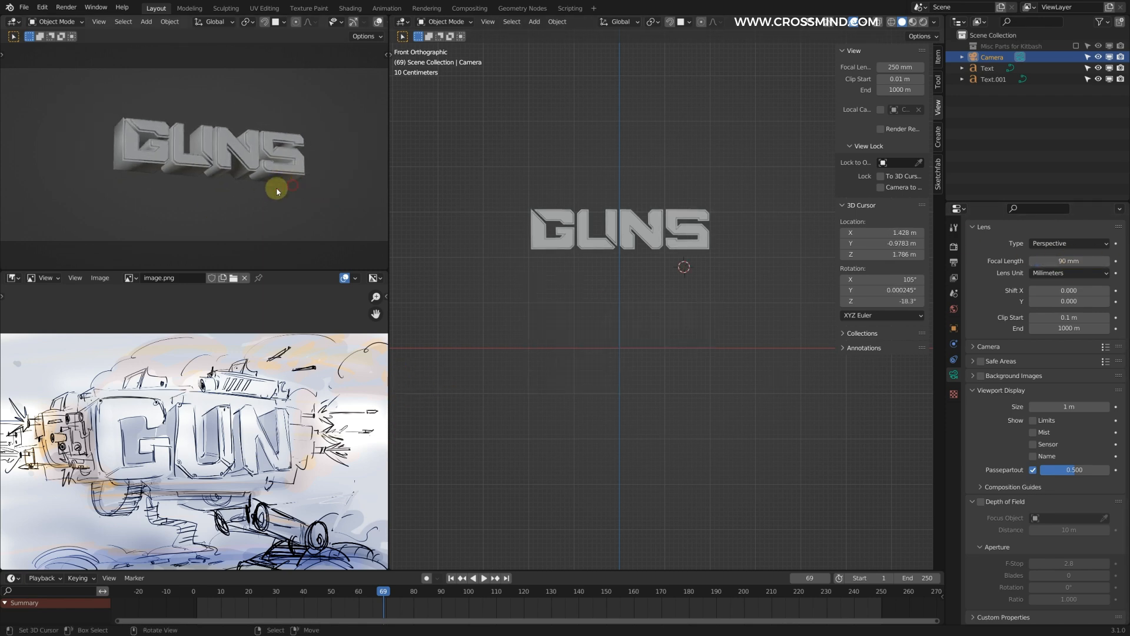
# Step: Adjust the camera view lock and frame size, and recompose the angled shot of the GUNS text
pyautogui.press('n')
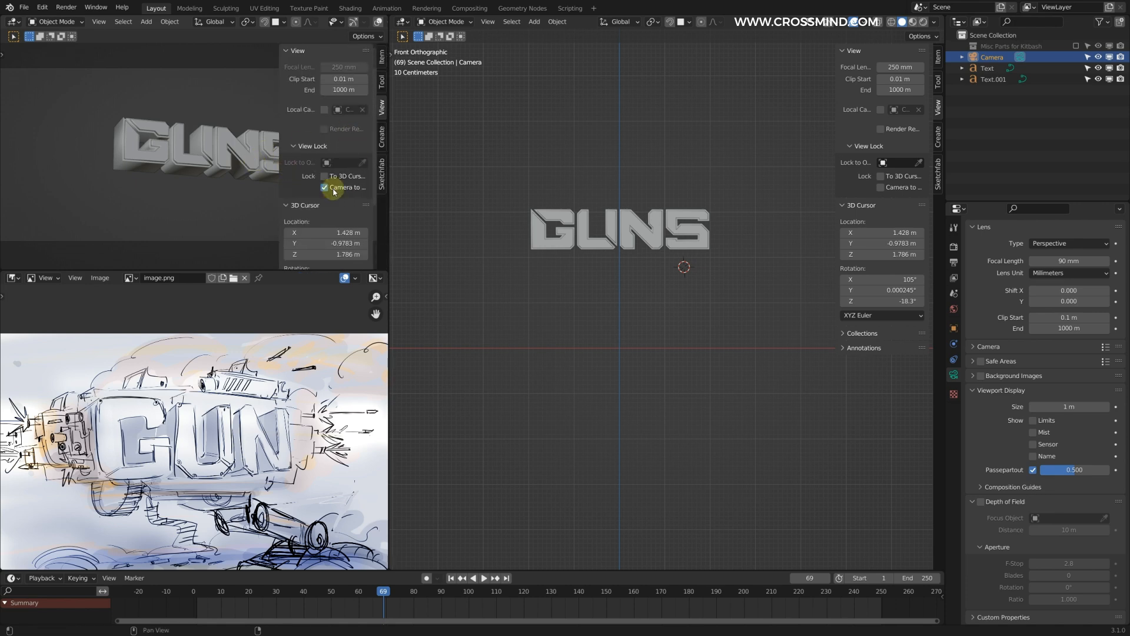
pyautogui.press('n')
pyautogui.scroll(-1, 261, 134)
pyautogui.keyDown('shift'); pyautogui.moveTo(259, 144); pyautogui.dragTo(262, 147, button='middle'); pyautogui.keyUp('shift')
pyautogui.scroll(1, 263, 147)
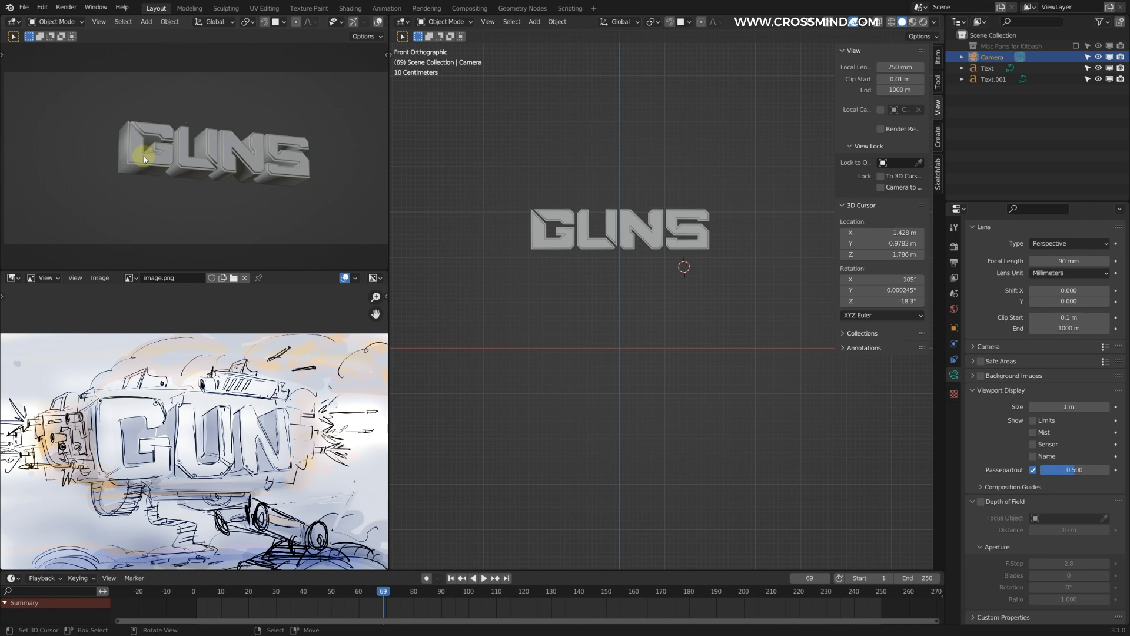
pyautogui.keyDown('shift'); pyautogui.moveTo(282, 143); pyautogui.dragTo(269, 141, button='middle'); pyautogui.keyUp('shift')
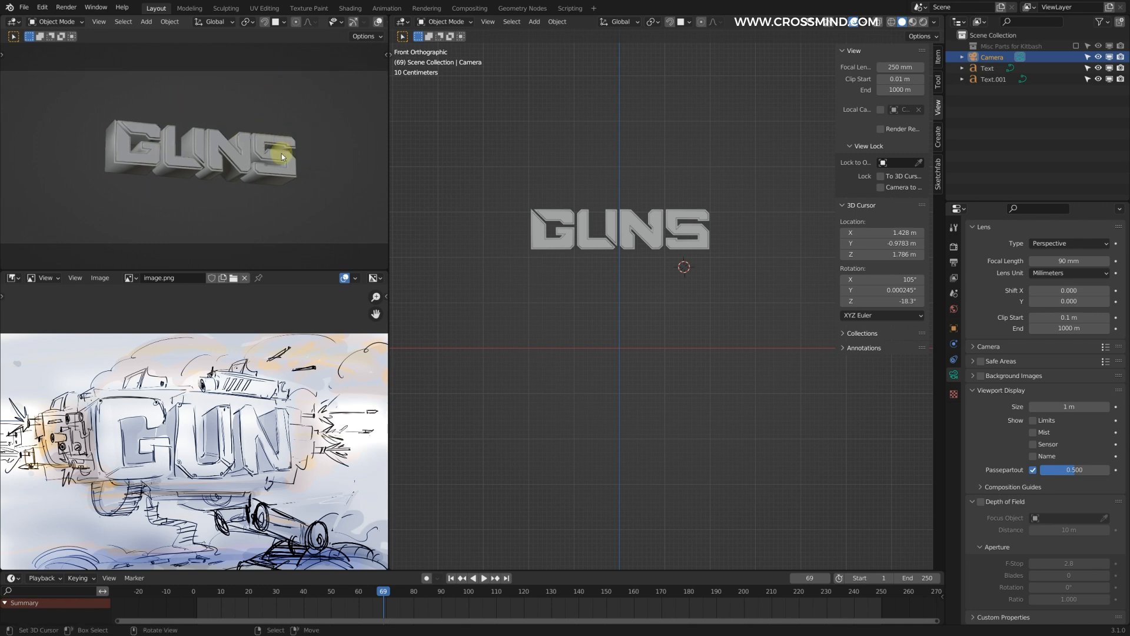
# Step: Examine the front text layer at an angle and compare it with the camera's framing
pyautogui.click(653, 232)
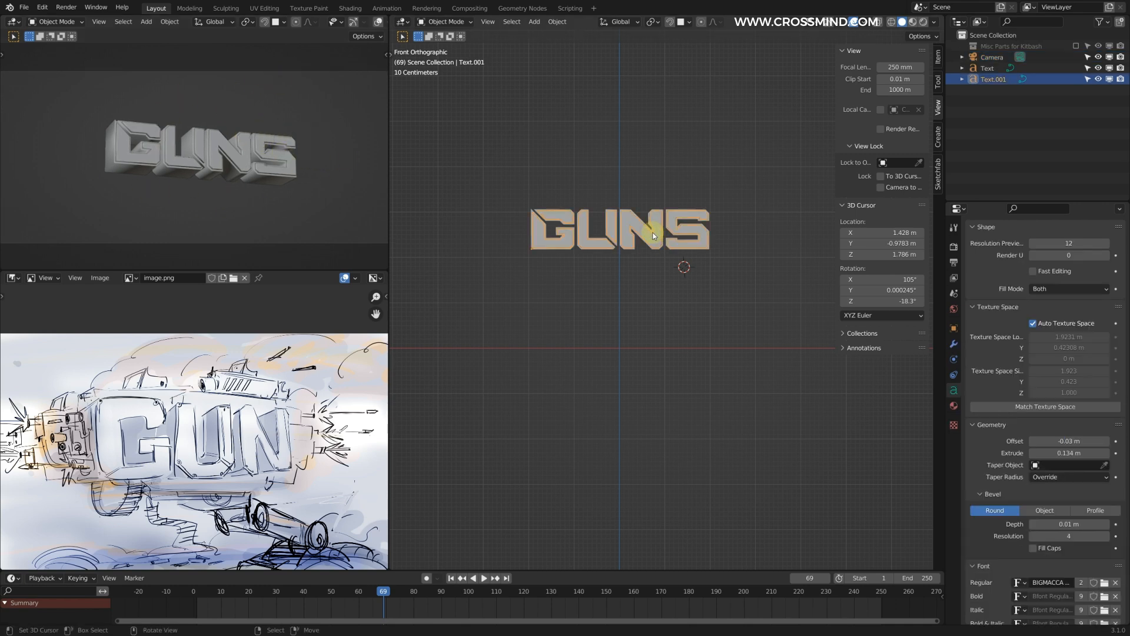
pyautogui.keyDown('shift'); pyautogui.moveTo(611, 190); pyautogui.dragTo(652, 192, button='middle'); pyautogui.keyUp('shift')
pyautogui.moveTo(681, 234); pyautogui.dragTo(639, 281, button='middle')
pyautogui.press('KP_0')
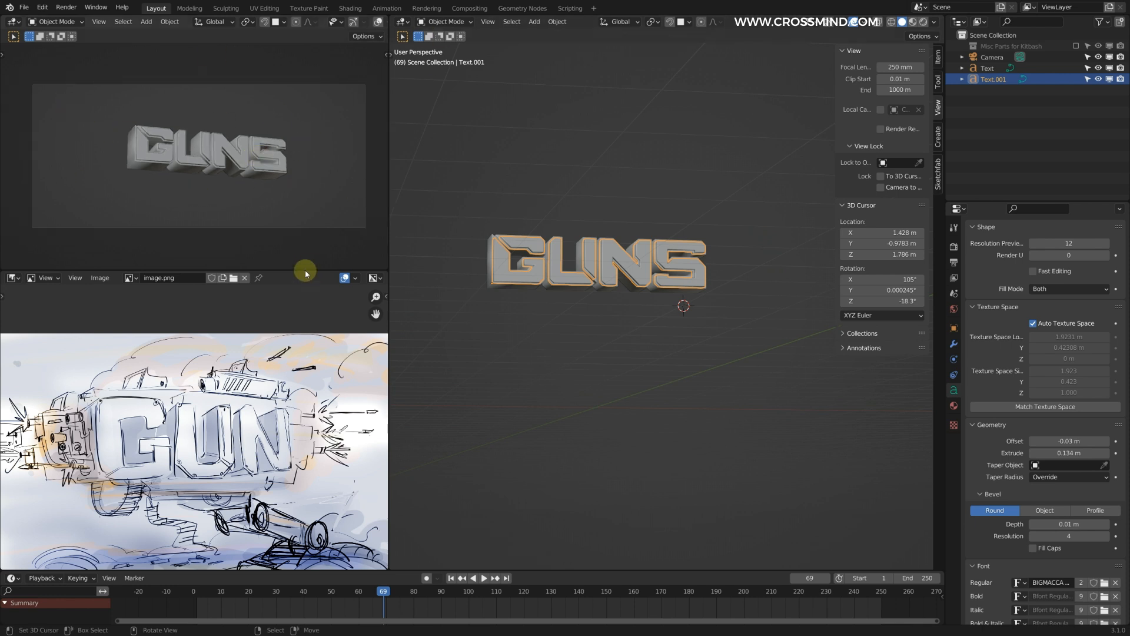
pyautogui.scroll(1, 216, 147)
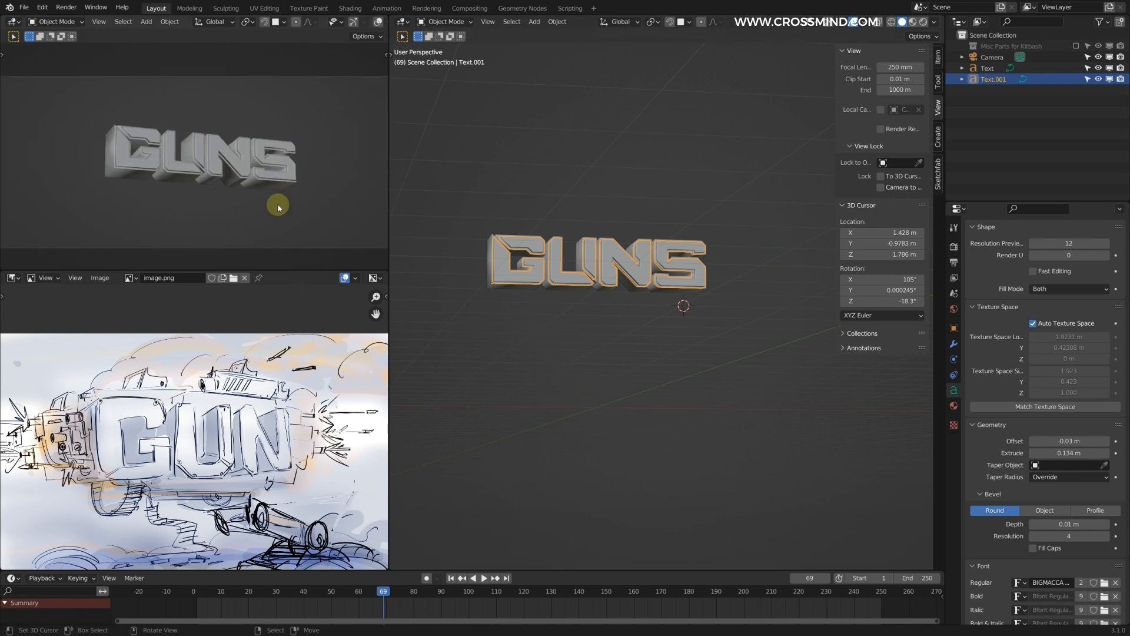
pyautogui.keyDown('shift'); pyautogui.moveTo(343, 179); pyautogui.dragTo(224, 128, button='middle'); pyautogui.keyUp('shift')
pyautogui.scroll(2, 203, 143)
pyautogui.scroll(-2, 203, 131)
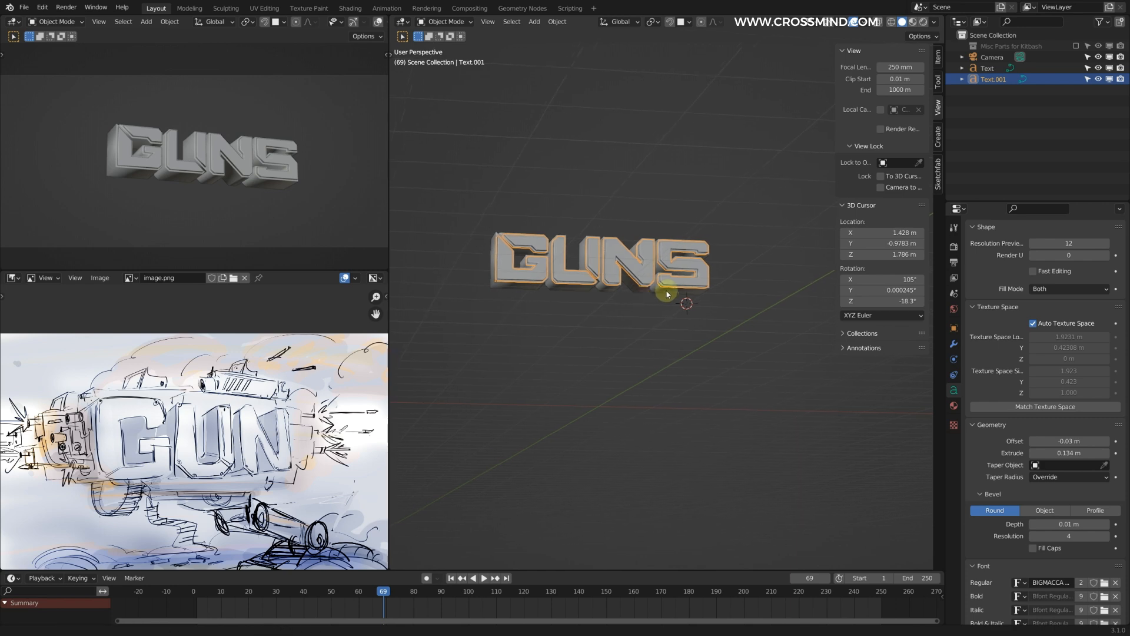
# Step: Hide the main viewport's sidebar and compare the layered GUNS text from several angles with the concept sketch
pyautogui.scroll(3, 671, 291)
pyautogui.press('n')
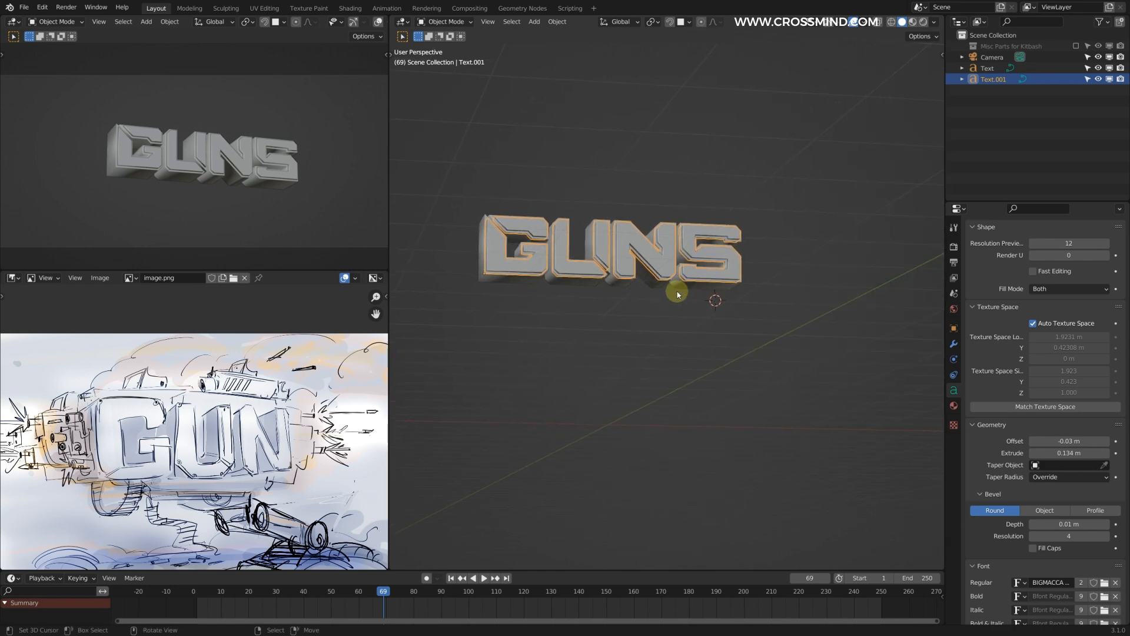
pyautogui.scroll(2, 683, 280)
pyautogui.moveTo(687, 273); pyautogui.dragTo(687, 295, button='middle')
pyautogui.scroll(1, 688, 269)
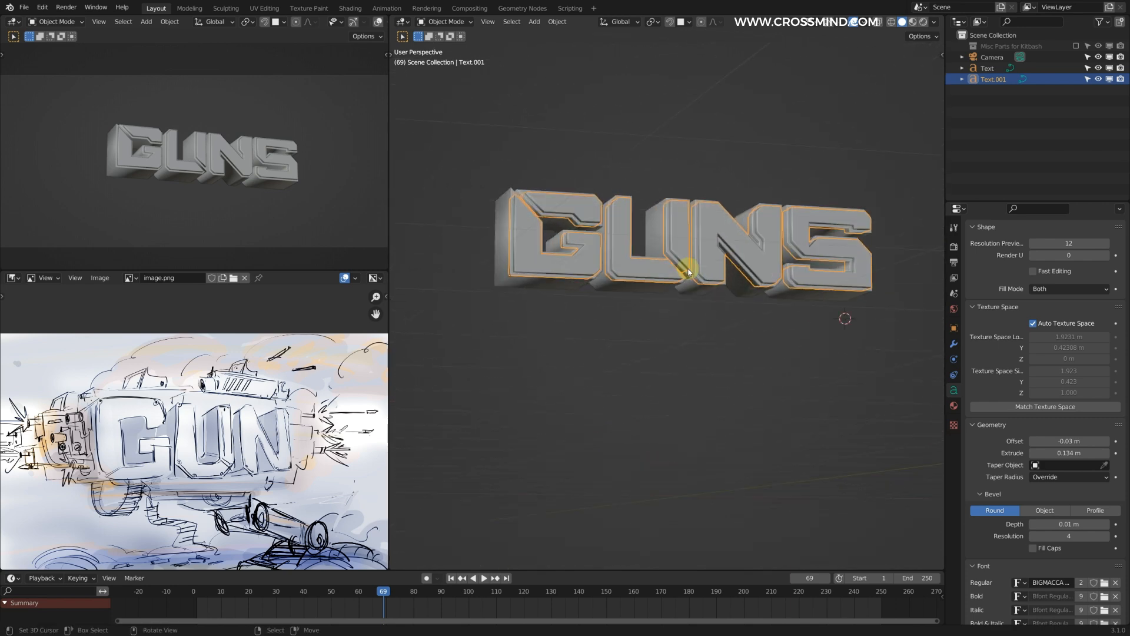
pyautogui.keyDown('shift'); pyautogui.moveTo(584, 259); pyautogui.dragTo(675, 269, button='middle'); pyautogui.keyUp('shift')
pyautogui.press('KP_0')
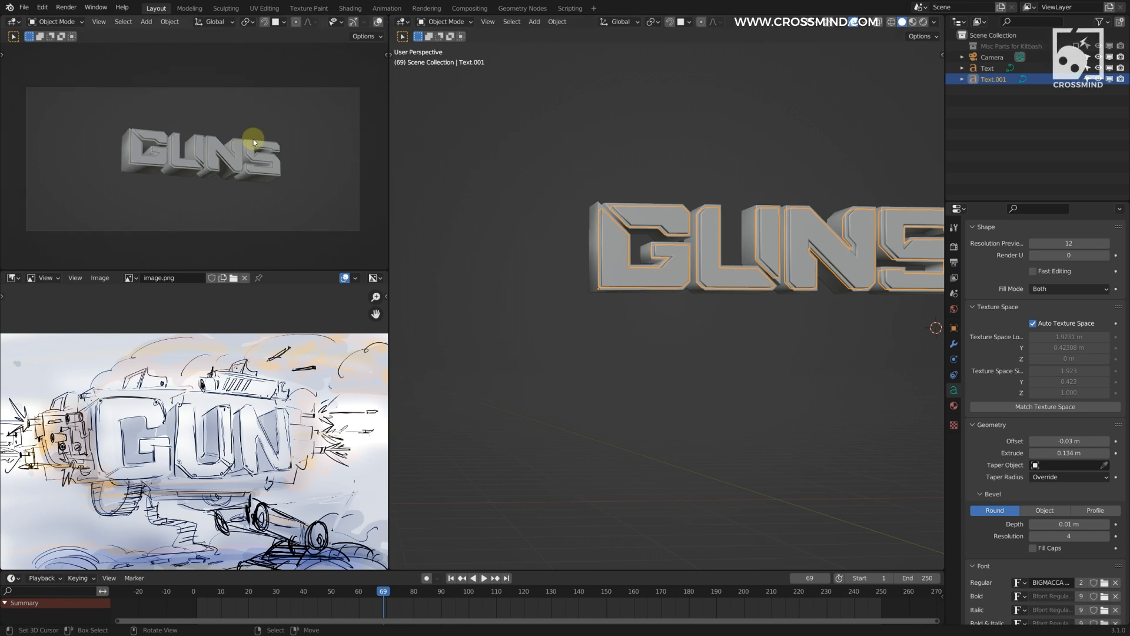
pyautogui.scroll(-2, 192, 445)
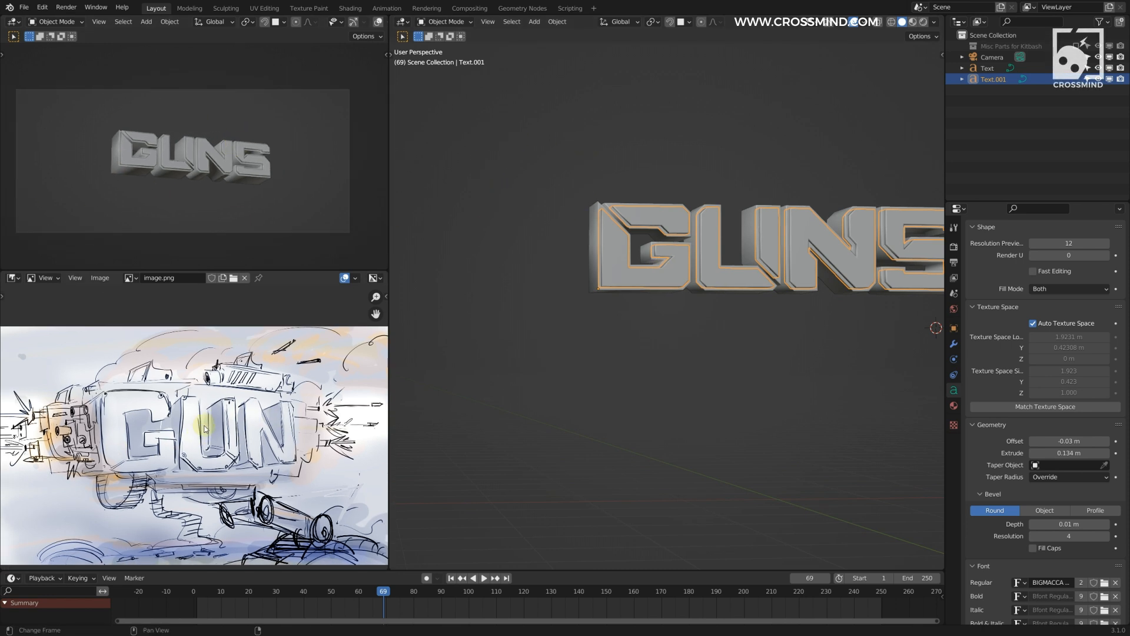
pyautogui.scroll(1, 216, 148)
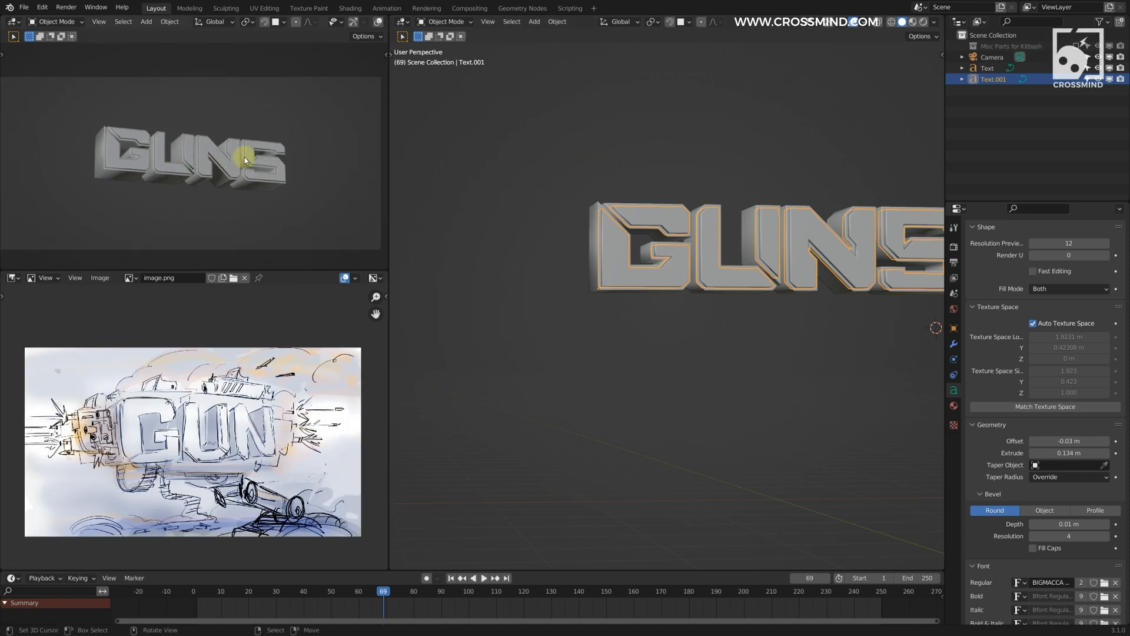
pyautogui.keyDown('shift'); pyautogui.moveTo(245, 160); pyautogui.dragTo(255, 164, button='middle'); pyautogui.keyUp('shift')
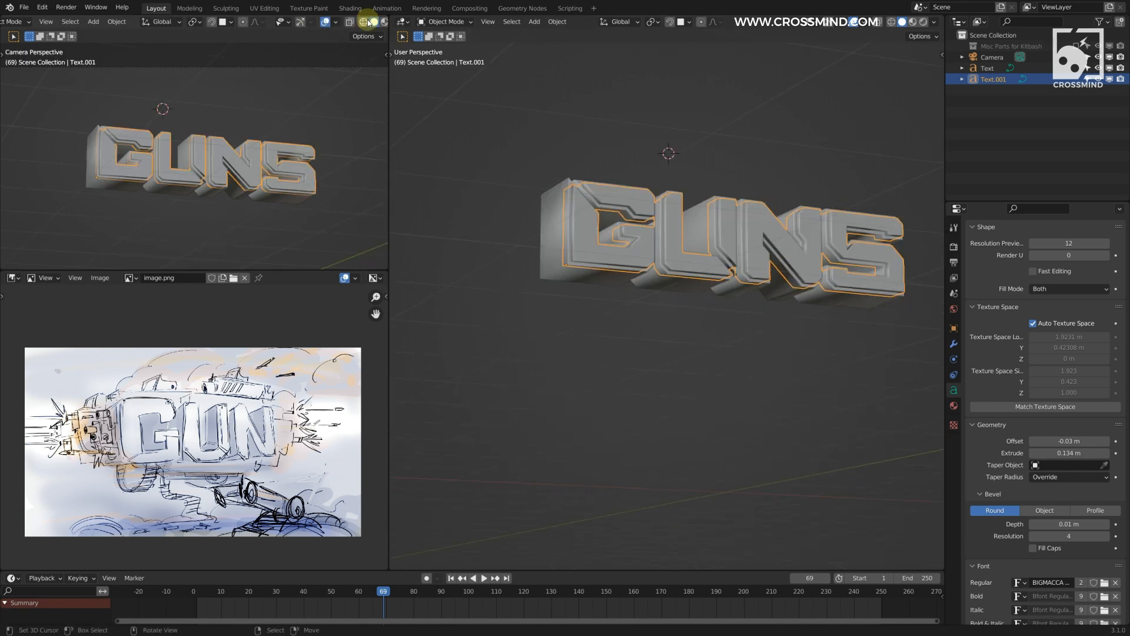
# Step: Maximize the camera view and annotate outlines of gun parts above and along both ends of the GUNS text
pyautogui.hotkey('ctrl', 'alt', 'space')
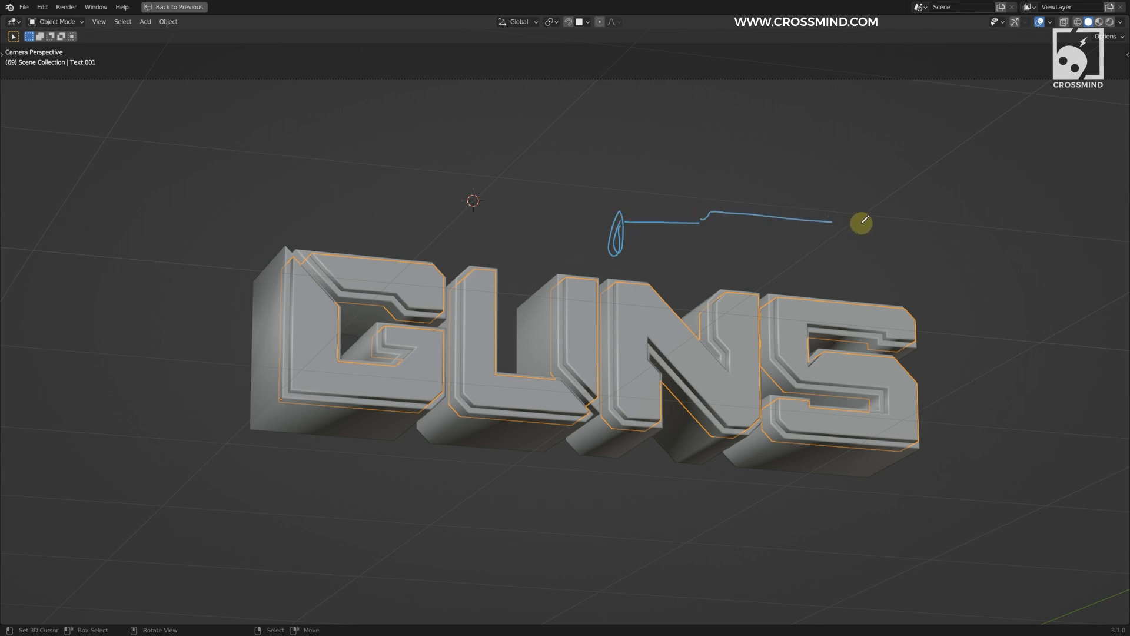
pyautogui.moveTo(907, 286); pyautogui.dragTo(928, 313)
pyautogui.keyDown('shift'); pyautogui.moveTo(219, 294); pyautogui.dragTo(398, 267, button='middle'); pyautogui.keyUp('shift')
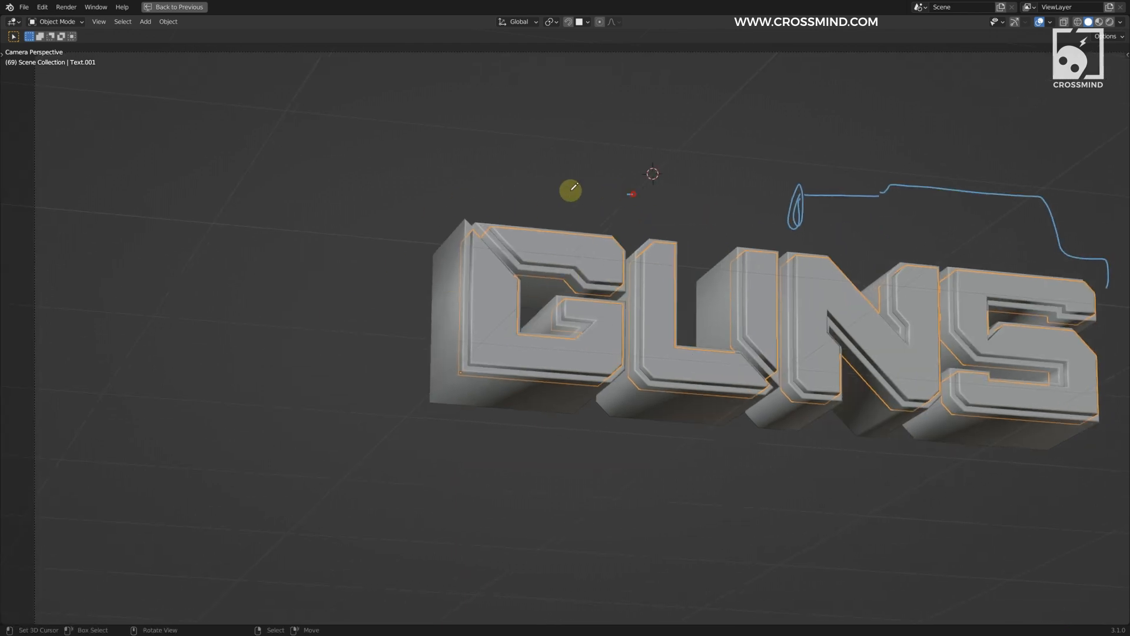
pyautogui.moveTo(574, 187); pyautogui.dragTo(375, 242)
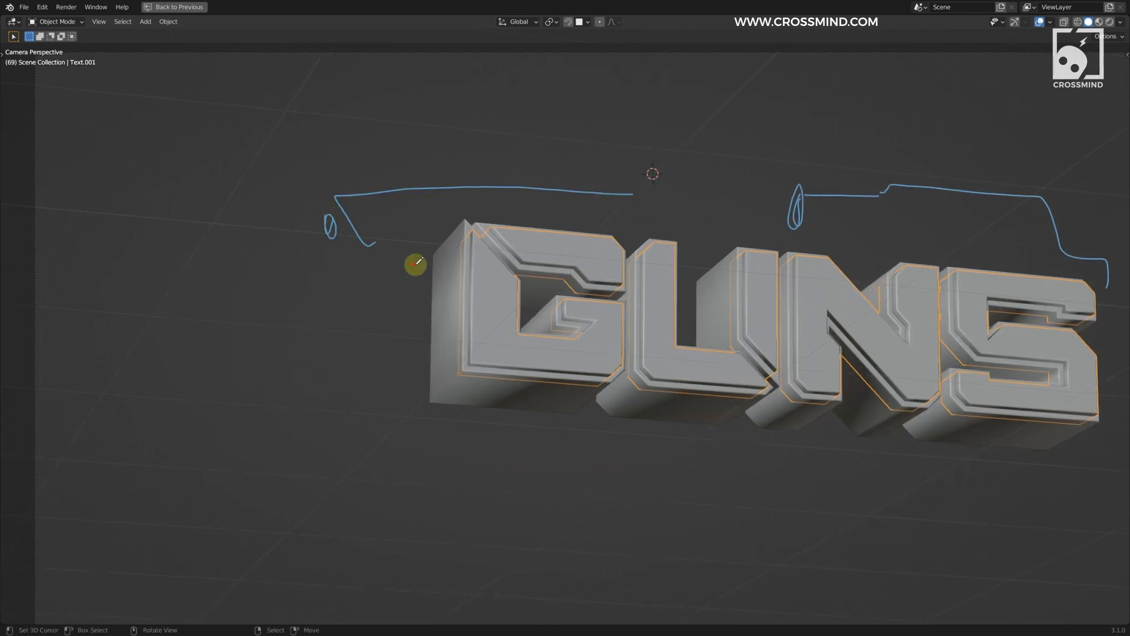
pyautogui.moveTo(241, 309); pyautogui.dragTo(397, 369)
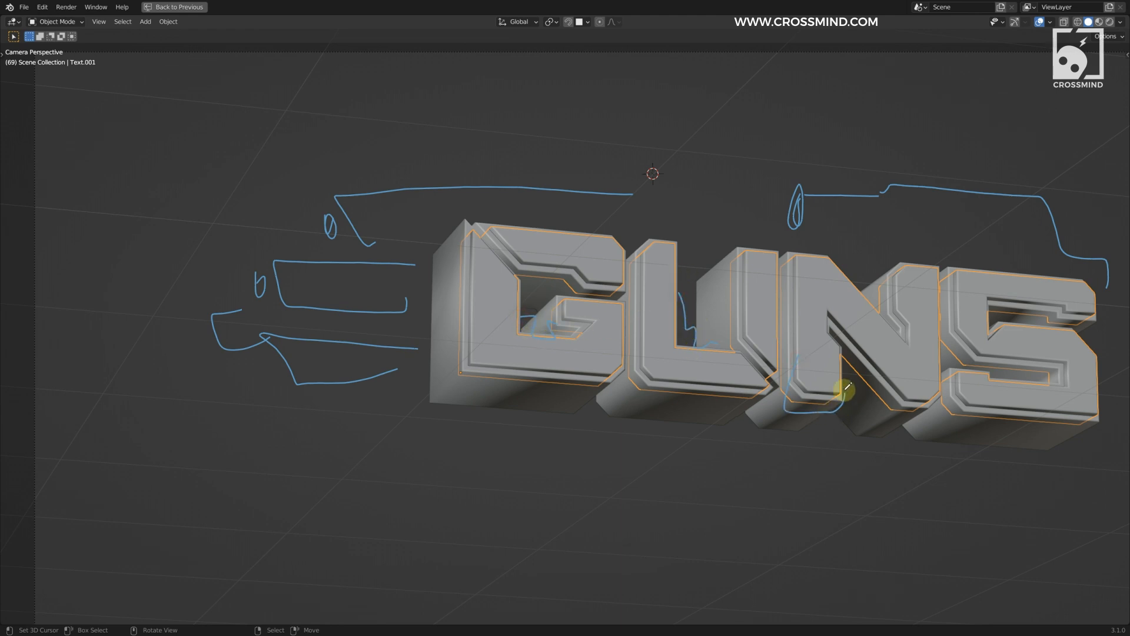
# Step: Annotate the underside parts, round joints and curved leg shapes below the letters, plus more outlines beside the S
pyautogui.moveTo(421, 396)
pyautogui.mouseDown()
pyautogui.moveTo(769, 443)
pyautogui.moveTo(823, 439)
pyautogui.mouseUp()
pyautogui.moveTo(706, 460); pyautogui.dragTo(721, 464)
pyautogui.scroll(-1, 750, 433)
pyautogui.keyDown('shift'); pyautogui.moveTo(750, 433); pyautogui.dragTo(606, 398, button='middle'); pyautogui.keyUp('shift')
pyautogui.moveTo(603, 397); pyautogui.dragTo(761, 389)
pyautogui.moveTo(636, 390); pyautogui.dragTo(688, 393)
pyautogui.moveTo(811, 406)
pyautogui.mouseDown()
pyautogui.moveTo(870, 300)
pyautogui.moveTo(919, 321)
pyautogui.mouseUp()
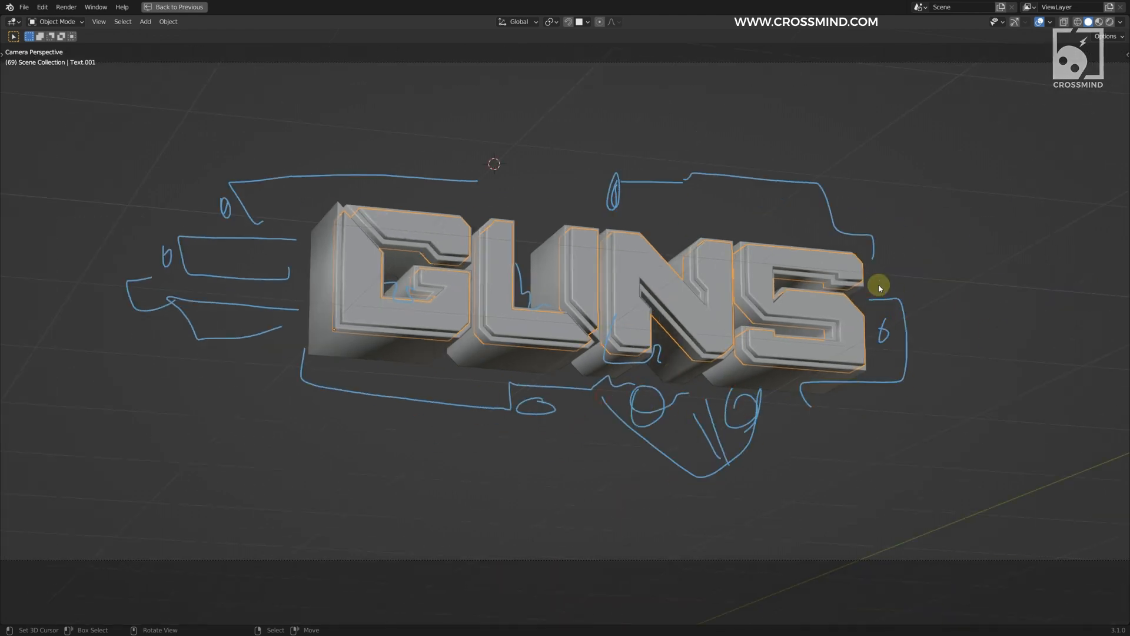
pyautogui.moveTo(297, 345); pyautogui.dragTo(254, 347)
pyautogui.moveTo(605, 413); pyautogui.dragTo(781, 406)
pyautogui.moveTo(639, 430)
pyautogui.mouseDown()
pyautogui.moveTo(652, 459)
pyautogui.moveTo(770, 422)
pyautogui.mouseUp()
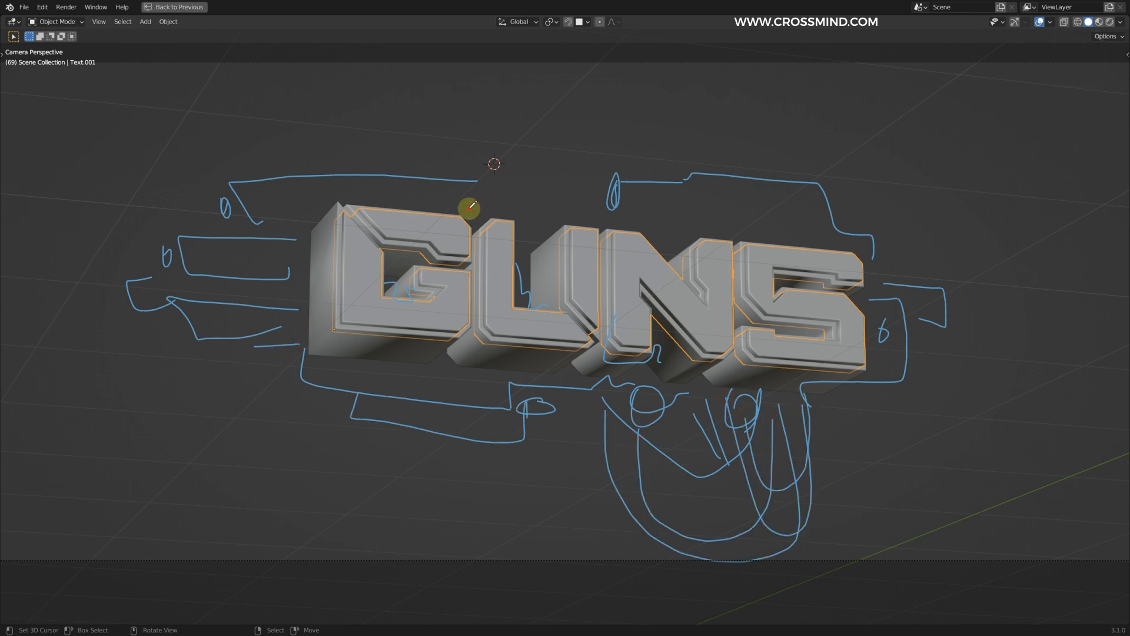
# Step: Annotate extra details above the letters, trails on both sides and the ground under the legs
pyautogui.keyDown('shift'); pyautogui.moveTo(587, 331); pyautogui.dragTo(633, 328, button='middle'); pyautogui.keyUp('shift')
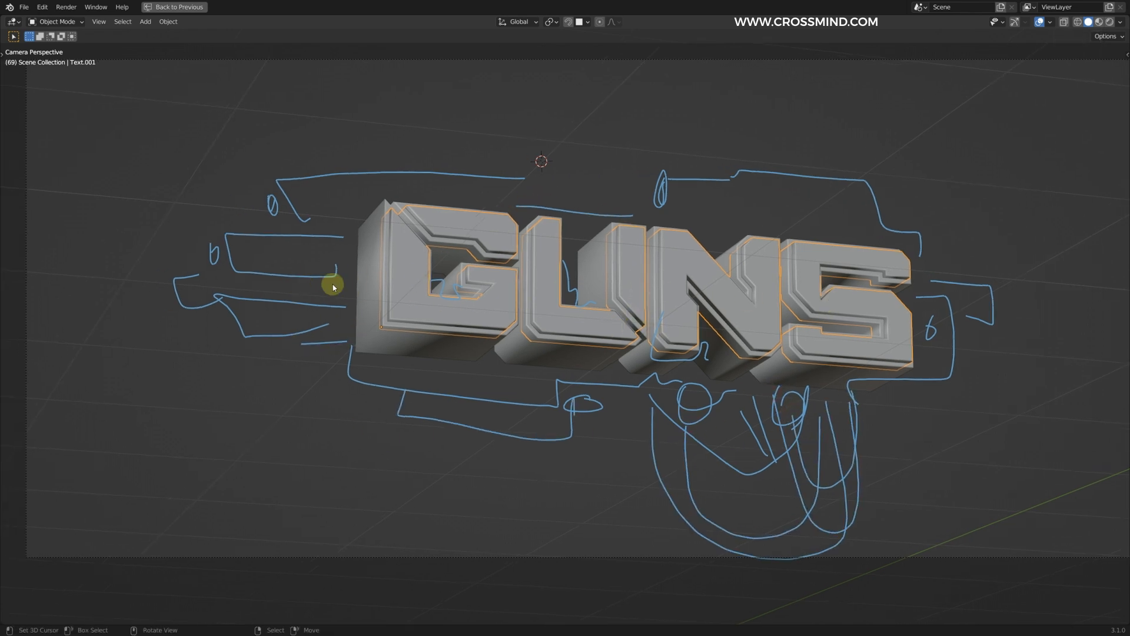
pyautogui.keyDown('shift'); pyautogui.moveTo(705, 328); pyautogui.dragTo(706, 328, button='middle'); pyautogui.keyUp('shift')
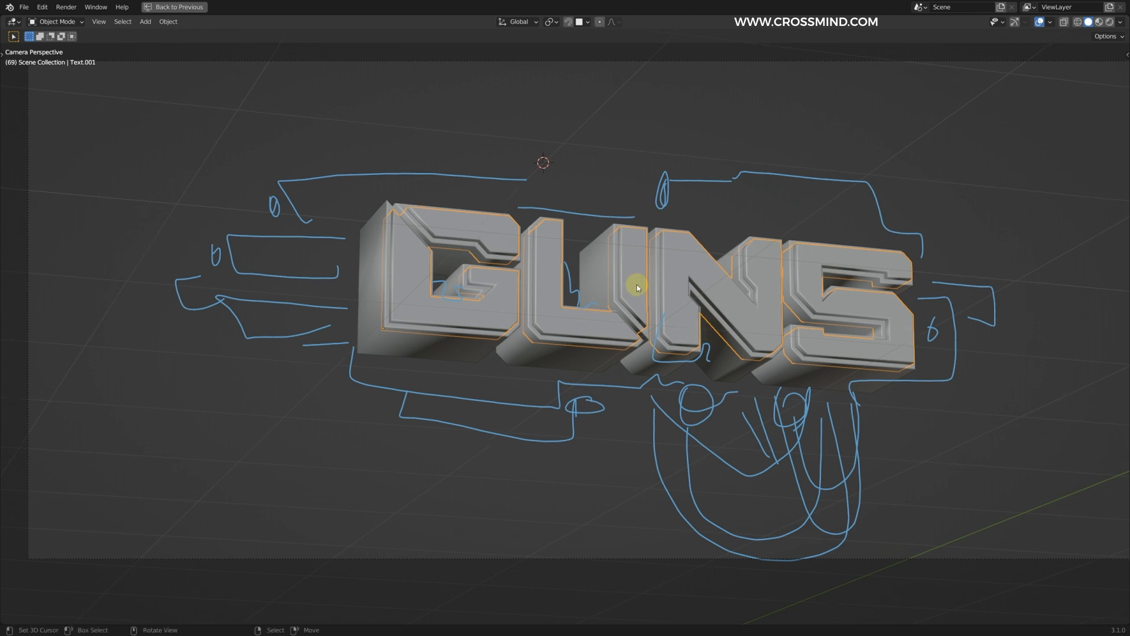
pyautogui.scroll(-2, 380, 279)
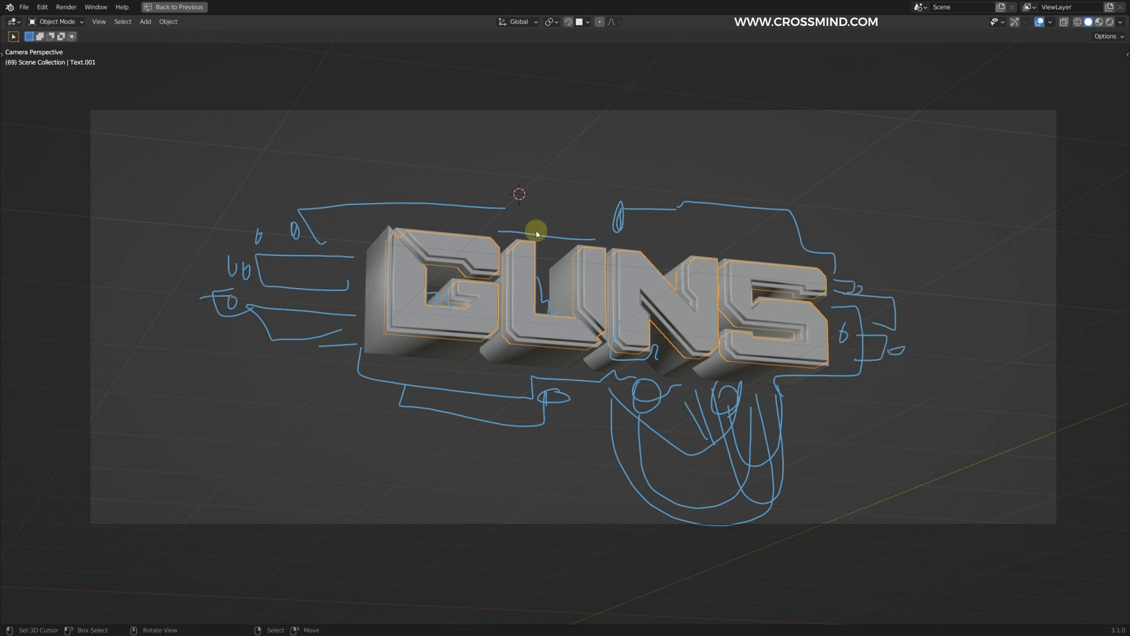
pyautogui.moveTo(503, 164); pyautogui.dragTo(781, 253)
pyautogui.hotkey('ctrl', 'z')
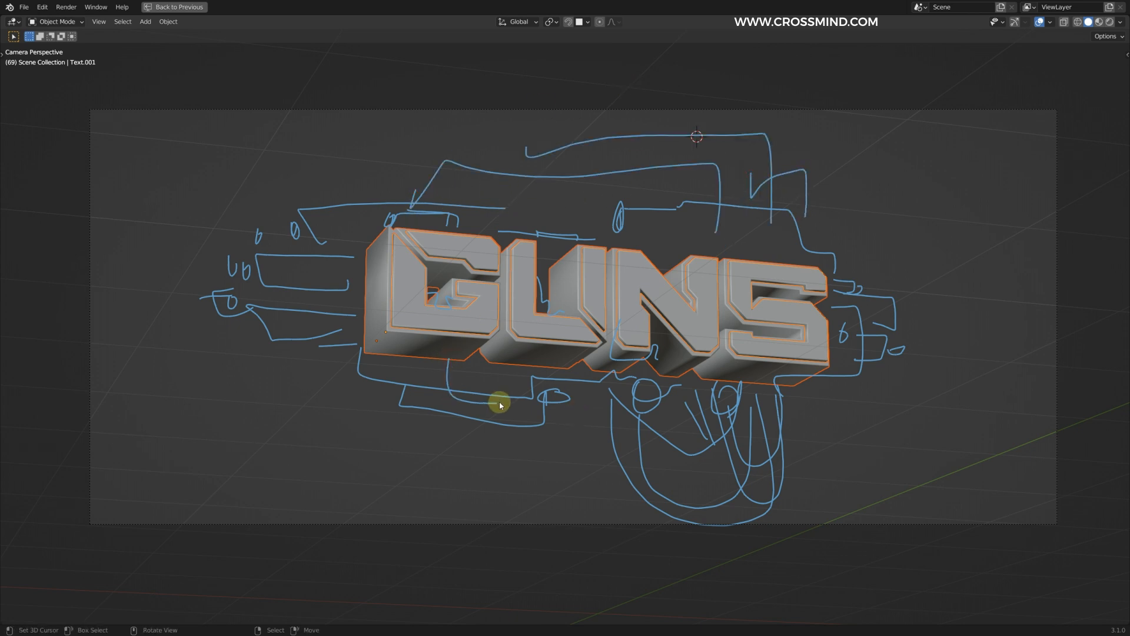
pyautogui.keyDown('shift'); pyautogui.moveTo(706, 305); pyautogui.dragTo(706, 293, button='middle'); pyautogui.keyUp('shift')
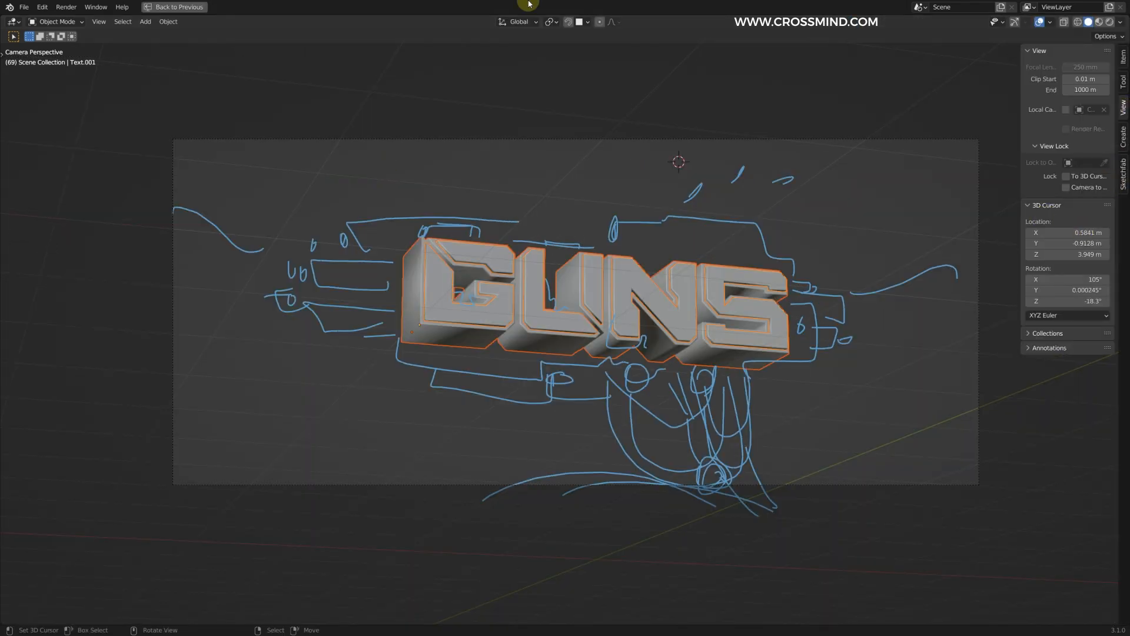
# Step: Lower the annotation opacity to 0.104 and hide the grid floor in the camera view
pyautogui.moveTo(1097, 424); pyautogui.dragTo(1035, 424)
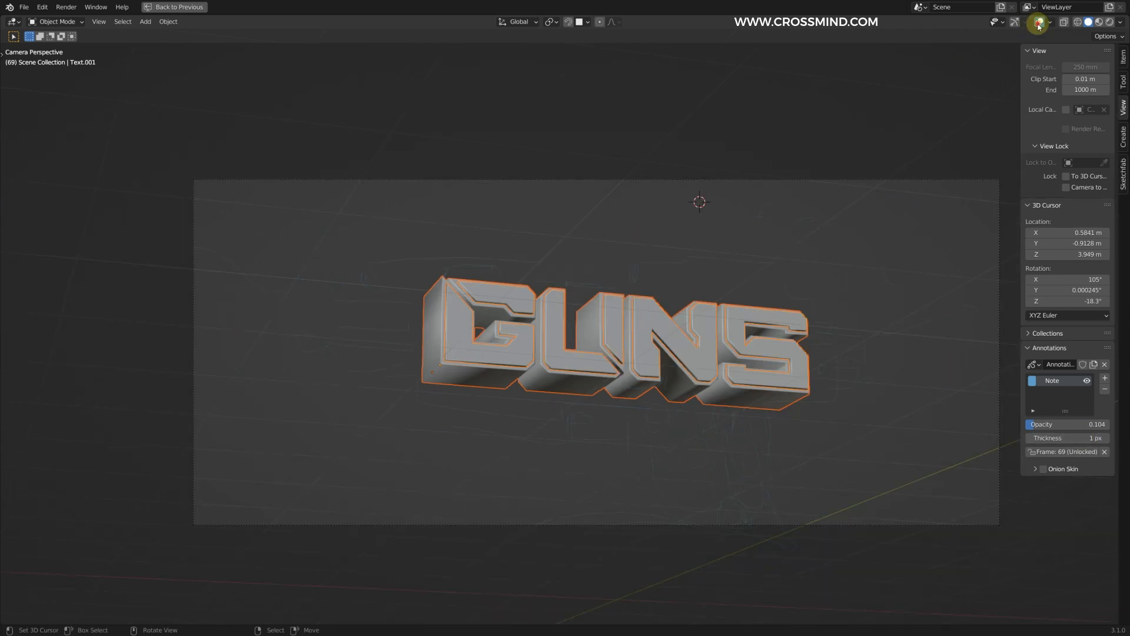
pyautogui.click(1039, 24)
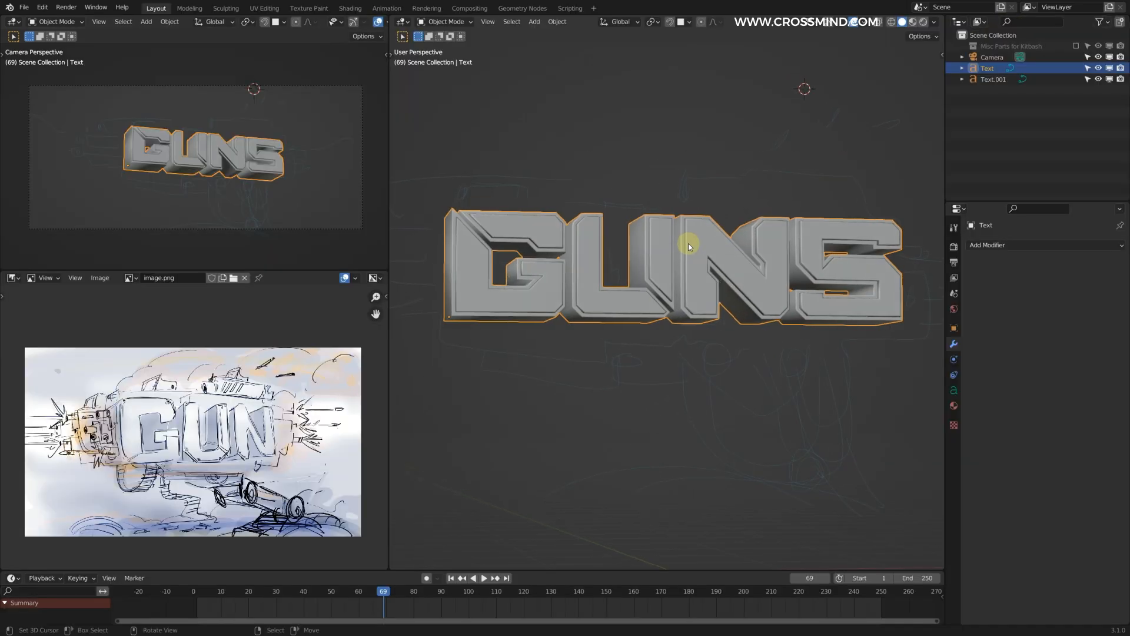
pyautogui.moveTo(690, 246); pyautogui.dragTo(757, 291, button='middle')
pyautogui.moveTo(679, 322); pyautogui.dragTo(711, 302, button='middle')
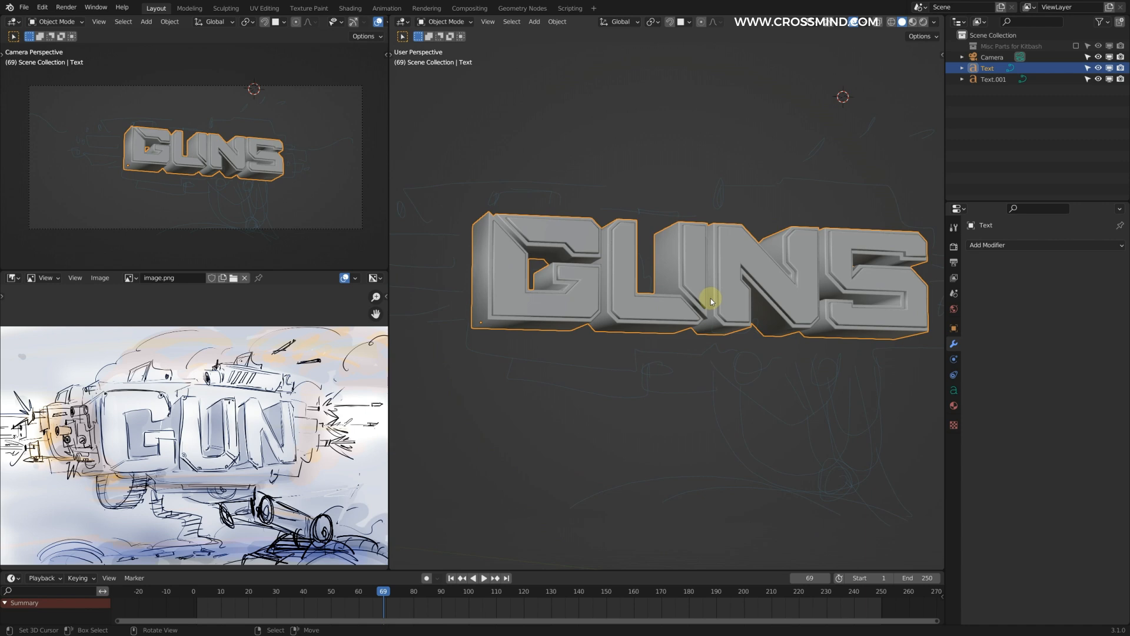
# Step: Examine the front and back layers of the GUNS text up close
pyautogui.moveTo(711, 299)
pyautogui.mouseDown(button='middle')
pyautogui.moveTo(727, 284)
pyautogui.moveTo(719, 288)
pyautogui.mouseUp(button='middle')
pyautogui.scroll(3, 255, 150)
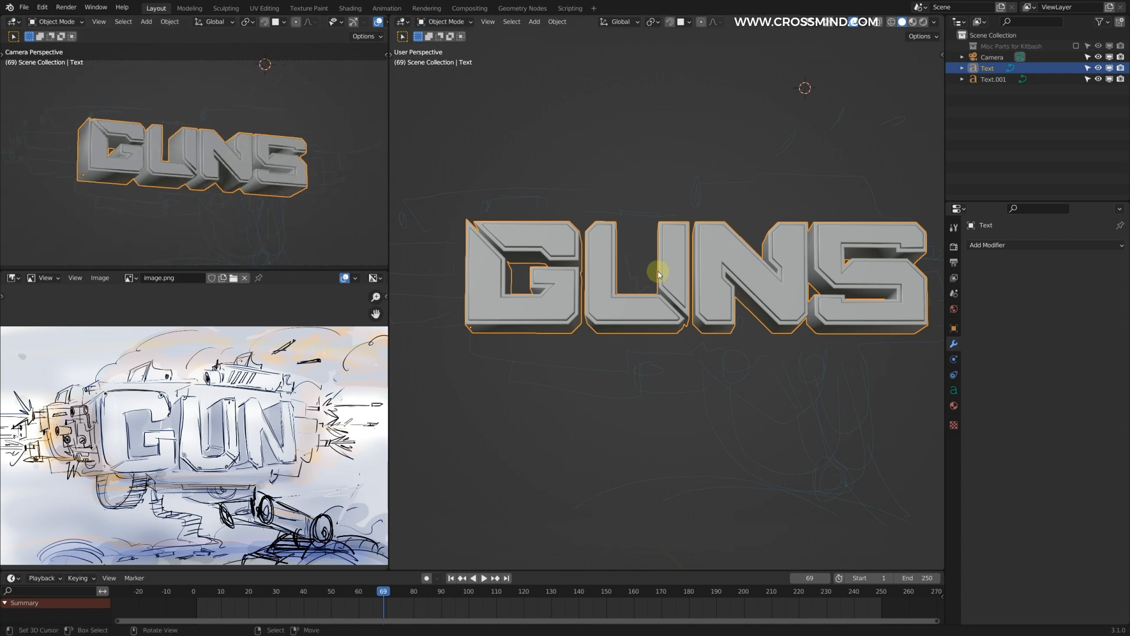
pyautogui.scroll(3, 709, 292)
pyautogui.moveTo(697, 295); pyautogui.dragTo(643, 293, button='middle')
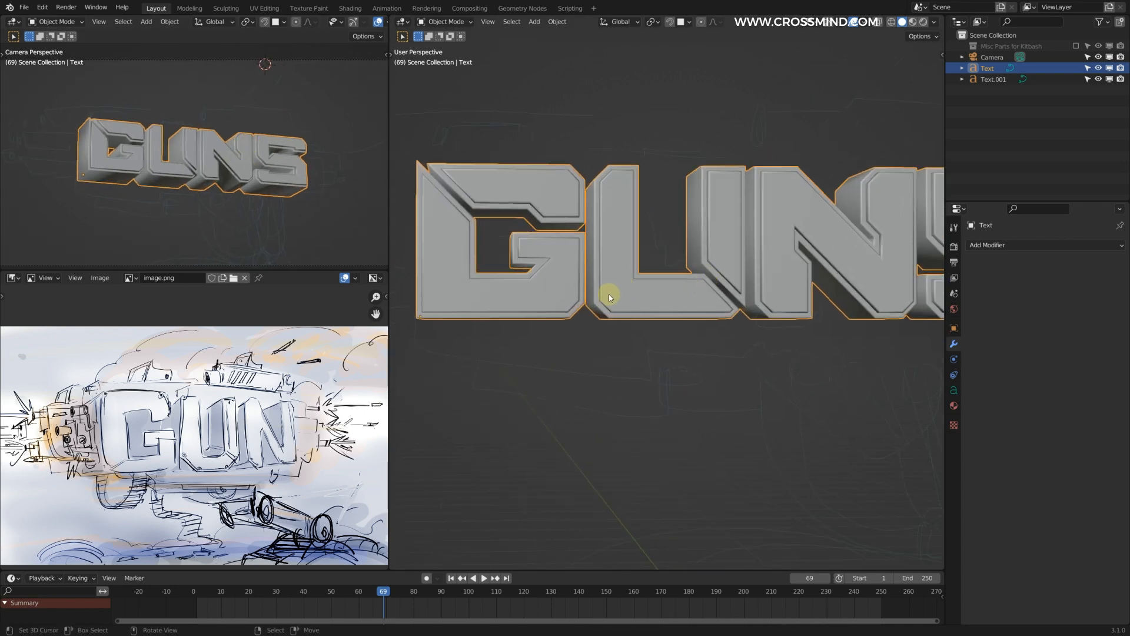
pyautogui.click(636, 303)
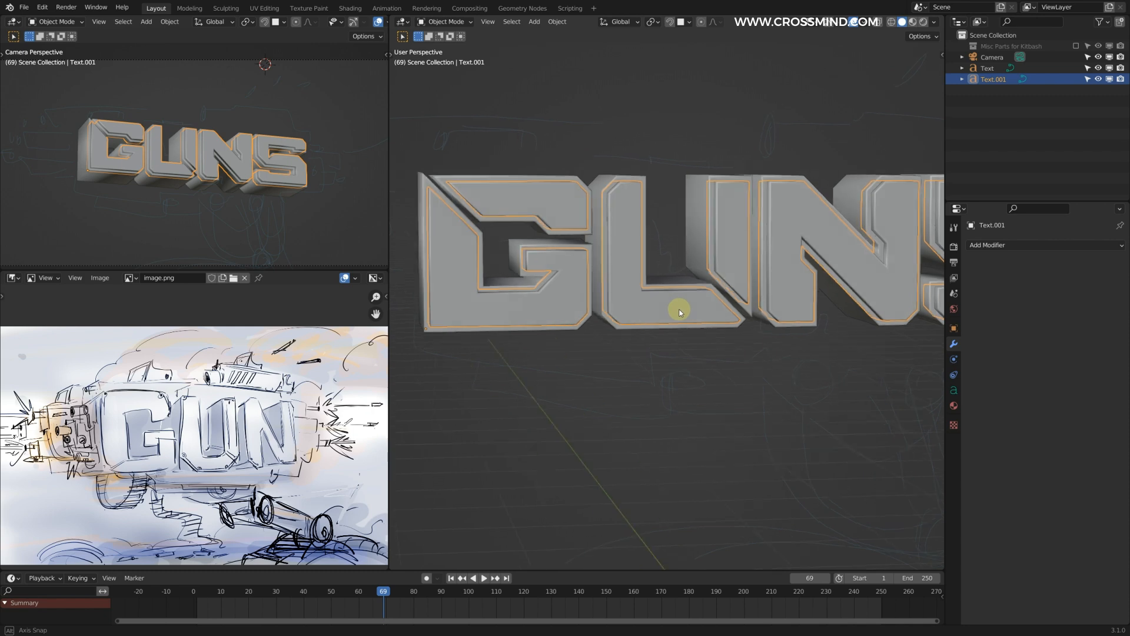
pyautogui.moveTo(681, 305); pyautogui.dragTo(677, 268, button='middle')
pyautogui.scroll(3, 673, 314)
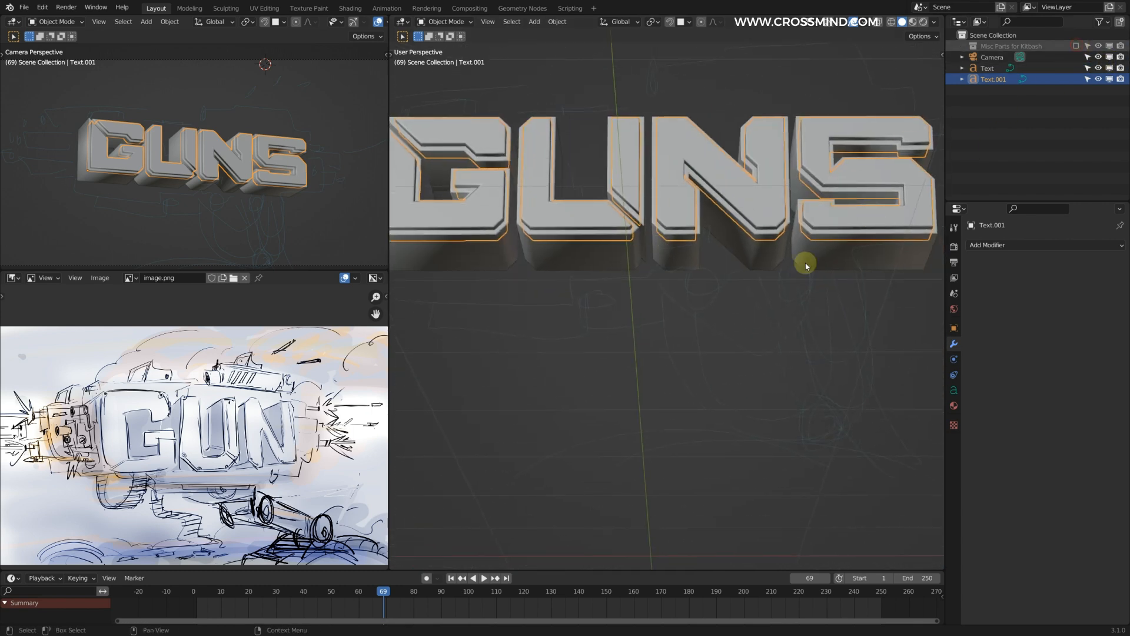
# Step: Enable the Misc Parts for Kitbash collection and widen the main viewport to show its parts
pyautogui.click(1017, 47)
pyautogui.scroll(-5, 738, 351)
pyautogui.moveTo(737, 351); pyautogui.dragTo(732, 323, button='middle')
pyautogui.moveTo(946, 295); pyautogui.dragTo(1039, 296)
pyautogui.scroll(2, 765, 354)
pyautogui.scroll(1, 744, 356)
pyautogui.scroll(2, 656, 356)
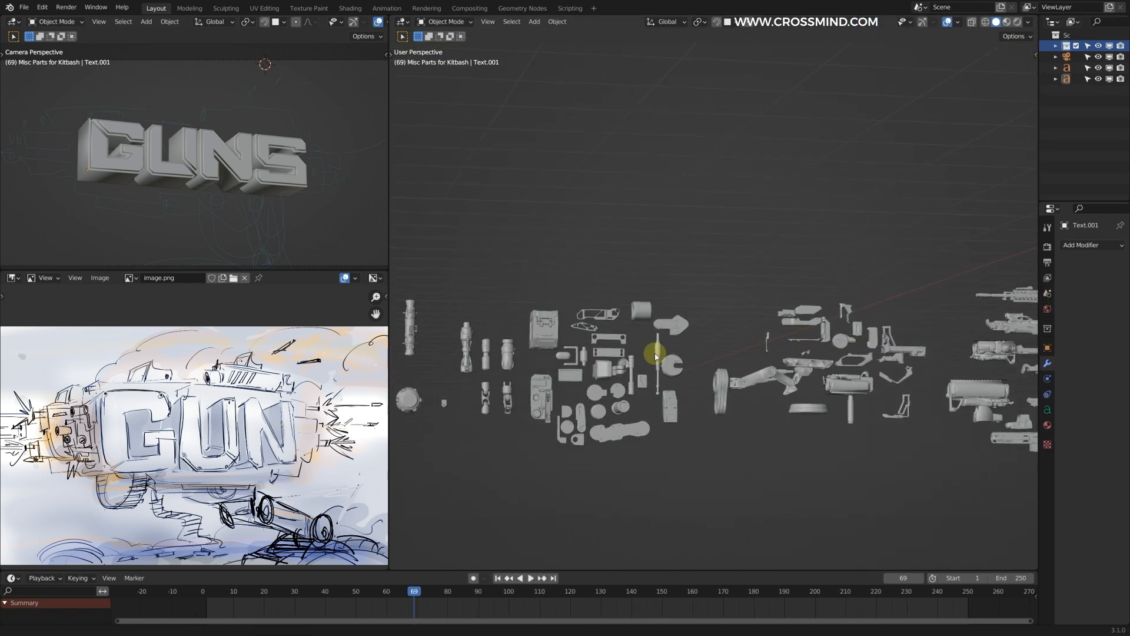
# Step: Highlight the whole set of kitbash parts for review and clear the selection
pyautogui.scroll(-2, 541, 317)
pyautogui.moveTo(471, 277); pyautogui.dragTo(1001, 406)
pyautogui.scroll(4, 802, 366)
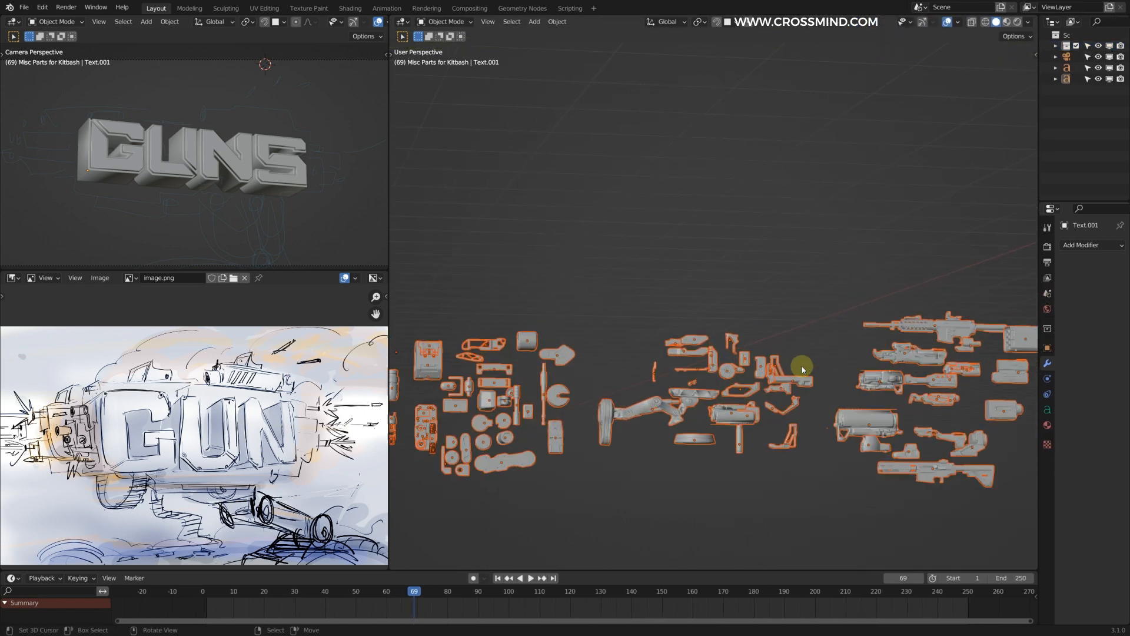
pyautogui.keyDown('shift'); pyautogui.moveTo(454, 256); pyautogui.dragTo(490, 294, button='middle'); pyautogui.keyUp('shift')
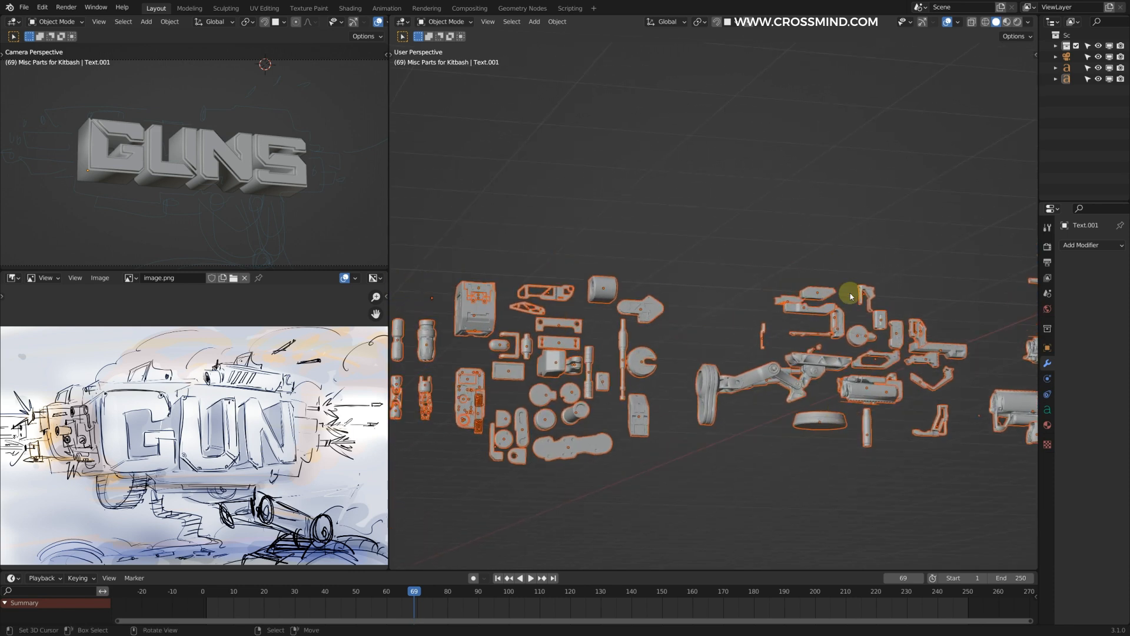
pyautogui.keyDown('shift'); pyautogui.moveTo(931, 271); pyautogui.dragTo(848, 253, button='middle'); pyautogui.keyUp('shift')
pyautogui.hotkey('alt', 'a')
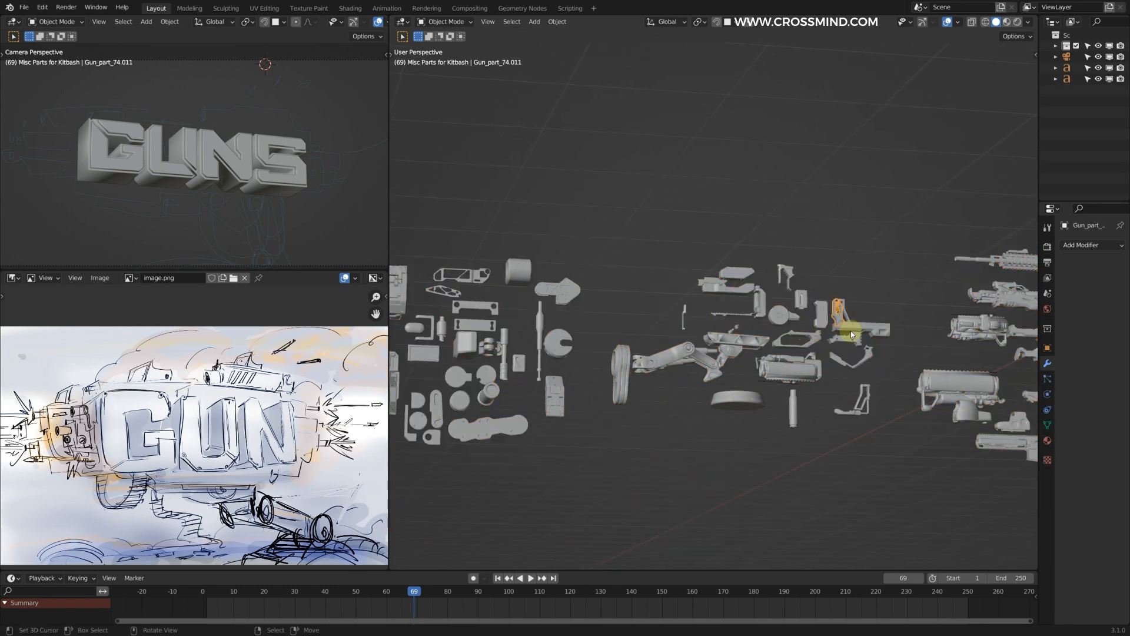
# Step: Examine the individual kitbash gun parts to find usable pieces
pyautogui.press('KP_Decimal')
pyautogui.moveTo(851, 330); pyautogui.dragTo(792, 361, button='middle')
pyautogui.scroll(-9, 748, 374)
pyautogui.scroll(-4, 792, 361)
pyautogui.keyDown('shift'); pyautogui.moveTo(552, 298); pyautogui.dragTo(685, 311, button='middle'); pyautogui.keyUp('shift')
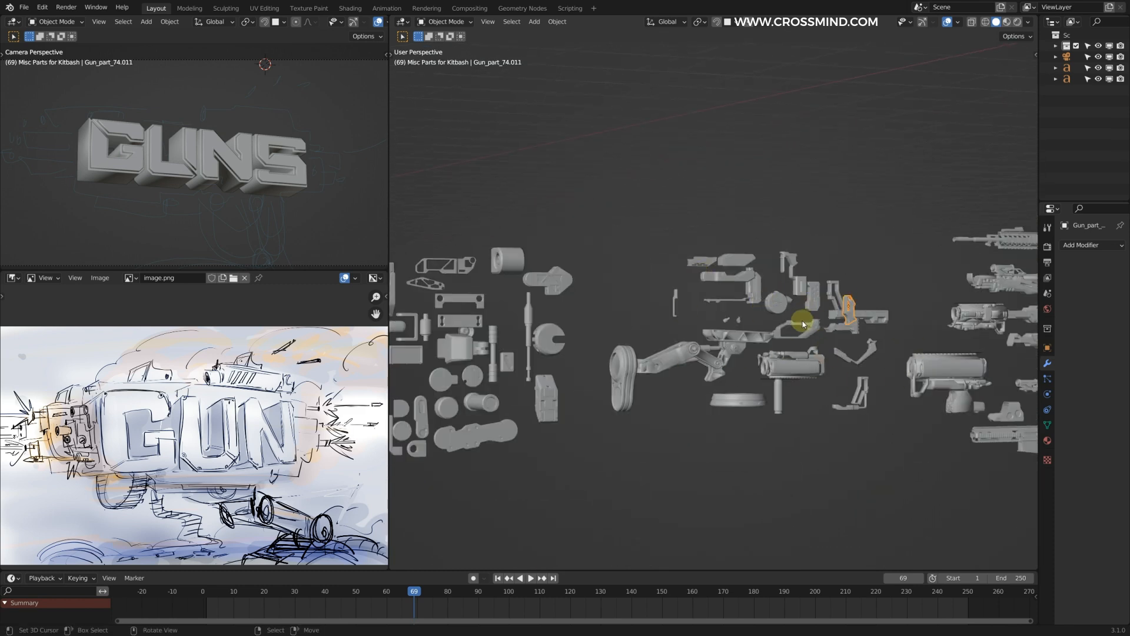
pyautogui.moveTo(716, 400); pyautogui.dragTo(729, 432, button='middle')
pyautogui.keyDown('shift'); pyautogui.moveTo(921, 406); pyautogui.dragTo(687, 381, button='middle'); pyautogui.keyUp('shift')
pyautogui.scroll(2, 688, 380)
pyautogui.keyDown('shift'); pyautogui.moveTo(918, 360); pyautogui.dragTo(824, 363, button='middle'); pyautogui.keyUp('shift')
# Step: Split the main viewport into two stacked views, framing the GUNS text above and the kitbash parts below
pyautogui.moveTo(1036, 17); pyautogui.dragTo(985, 319)
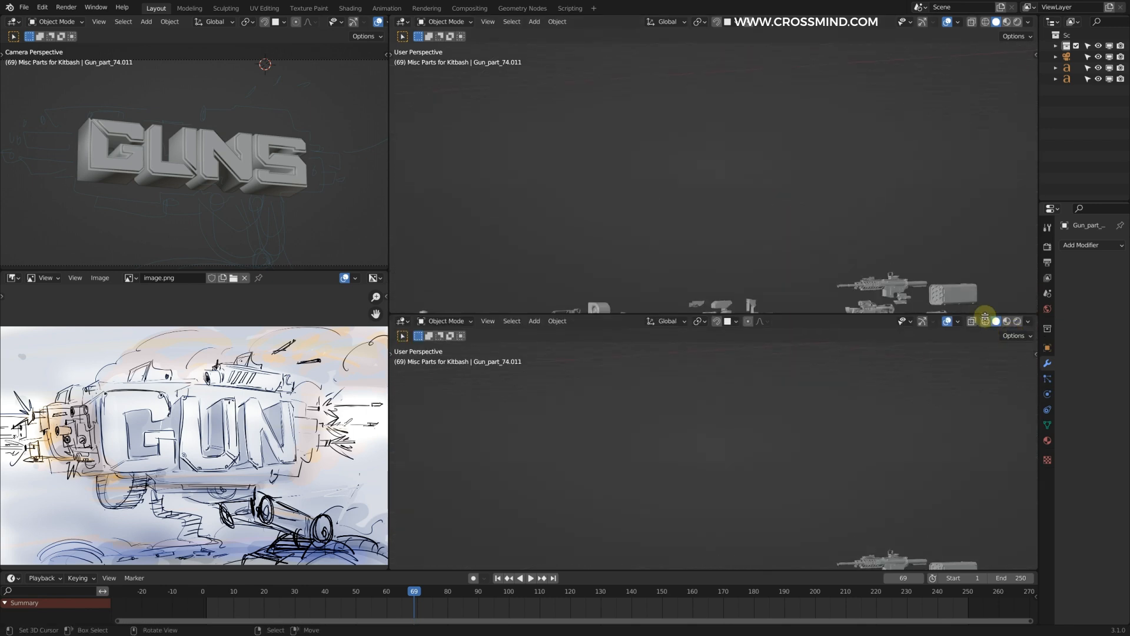
pyautogui.keyDown('shift'); pyautogui.moveTo(792, 483); pyautogui.dragTo(845, 371, button='middle'); pyautogui.keyUp('shift')
pyautogui.scroll(1, 805, 454)
pyautogui.keyDown('shift'); pyautogui.moveTo(808, 430); pyautogui.dragTo(799, 379, button='middle'); pyautogui.keyUp('shift')
pyautogui.scroll(-5, 787, 239)
pyautogui.scroll(7, 770, 178)
pyautogui.moveTo(801, 212); pyautogui.dragTo(894, 177, button='middle')
pyautogui.scroll(3, 893, 177)
# Step: Duplicate the long stepped gun part and snap the copy to a 3D cursor placed beneath the letter G
pyautogui.scroll(5, 800, 412)
pyautogui.rightClick(795, 423)
pyautogui.scroll(1, 800, 407)
pyautogui.moveTo(683, 247); pyautogui.dragTo(612, 222, button='middle')
pyautogui.hotkey('shift', 's')
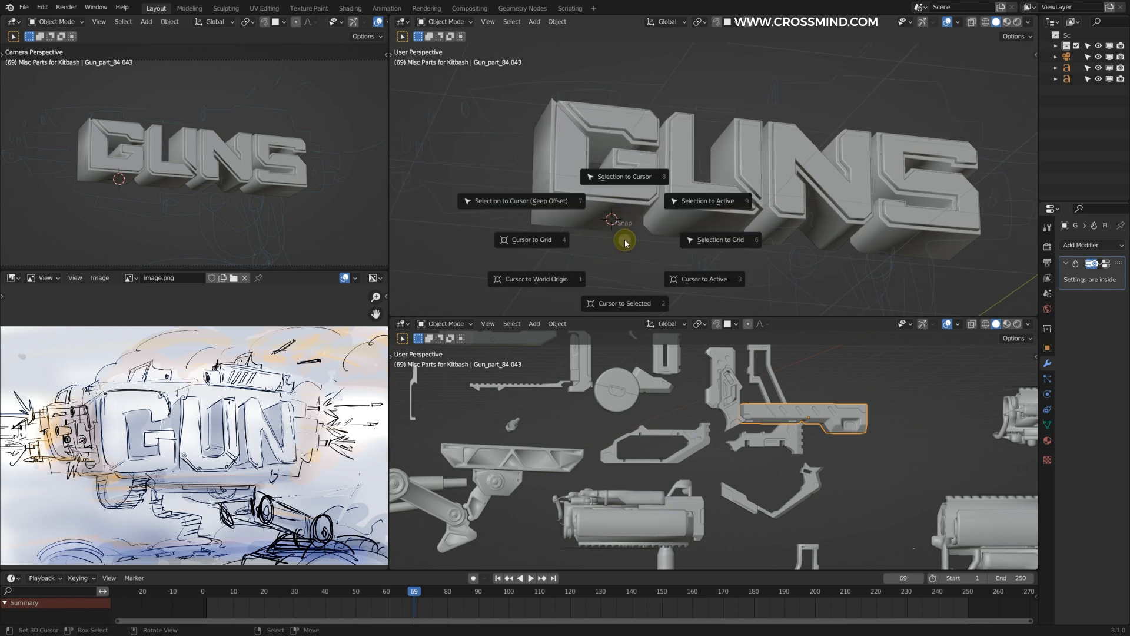
pyautogui.press('Escape')
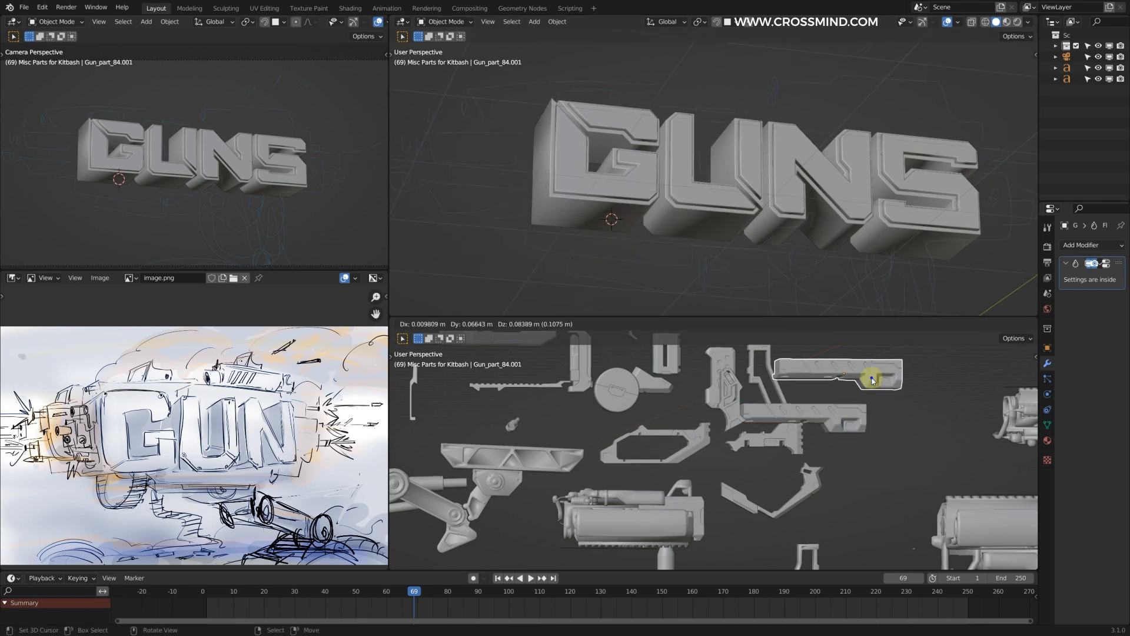
pyautogui.click(853, 388)
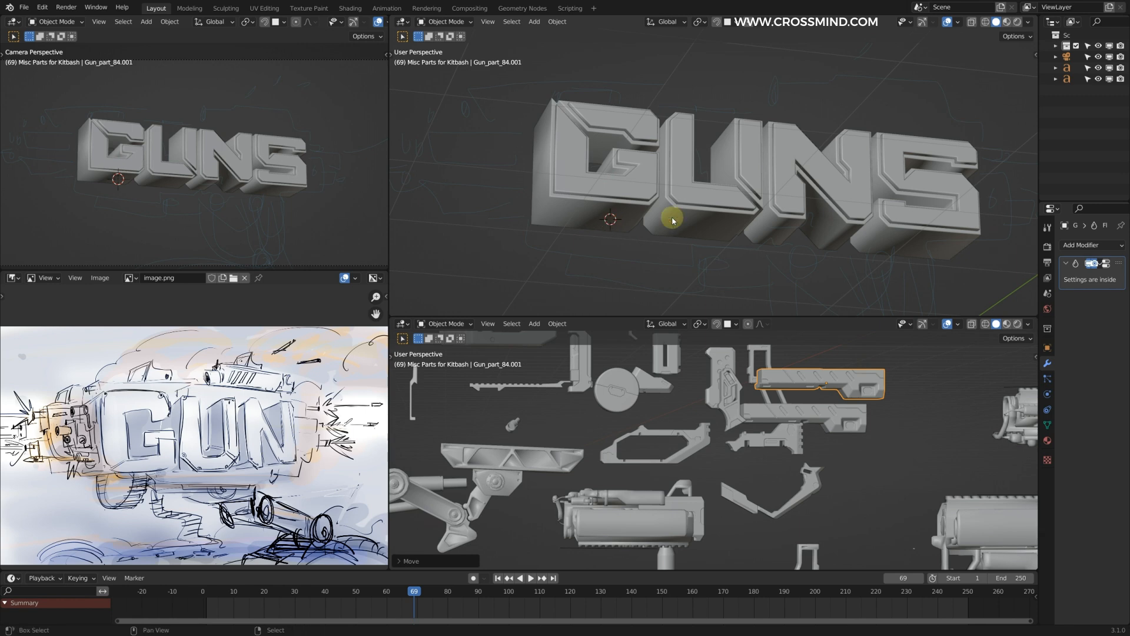
pyautogui.hotkey('shift', 's')
pyautogui.click(675, 155)
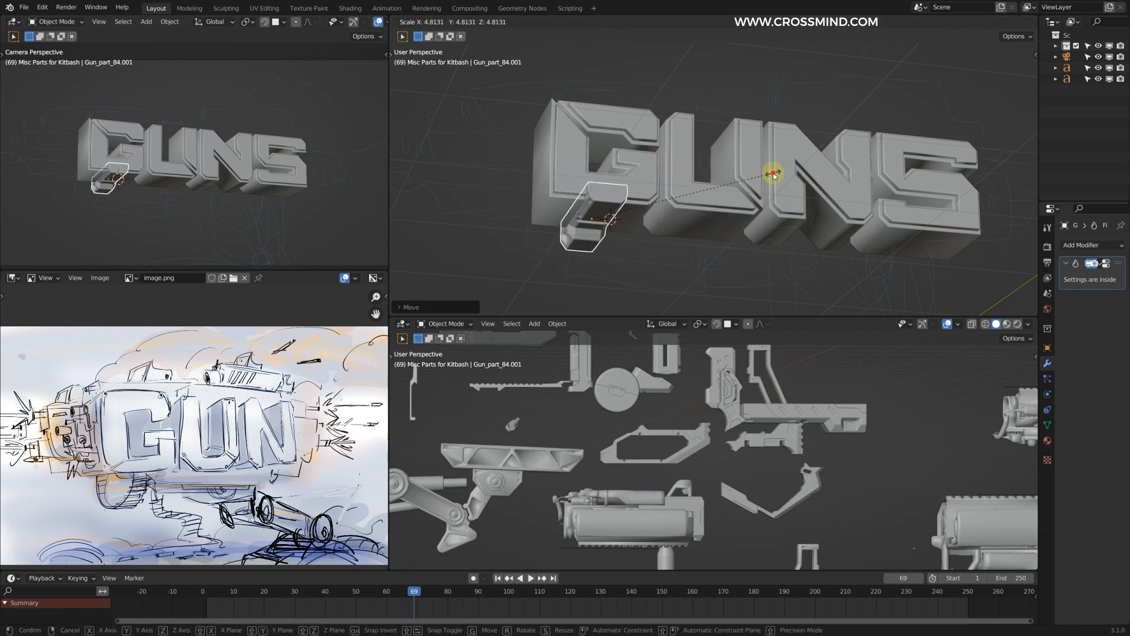
# Step: Enlarge the copied gun part and rotate it 90° around Z so it runs along the text
pyautogui.click(693, 239)
pyautogui.press('s')
pyautogui.click(692, 196)
pyautogui.moveTo(691, 195); pyautogui.dragTo(679, 189, button='middle')
pyautogui.press('z')
pyautogui.press('9')
pyautogui.press('0')
pyautogui.click(739, 210)
# Step: Move the gun part below the letters G and U and adjust its scale to fit
pyautogui.scroll(1, 736, 212)
pyautogui.press('g')
pyautogui.click(729, 215)
pyautogui.press('s')
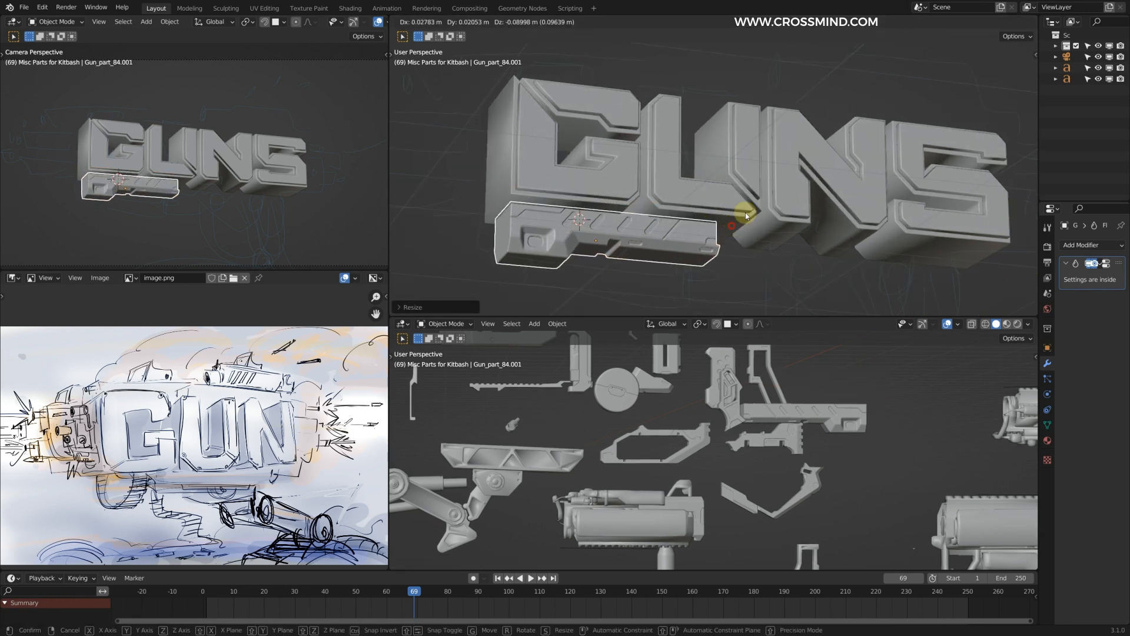
pyautogui.moveTo(788, 156); pyautogui.dragTo(859, 201, button='middle')
pyautogui.click(748, 196)
# Step: Move the stepped gun part up against the underside of the letters G and U
pyautogui.press('g')
pyautogui.click(829, 155)
pyautogui.moveTo(828, 155); pyautogui.dragTo(791, 183, button='middle')
pyautogui.press('g')
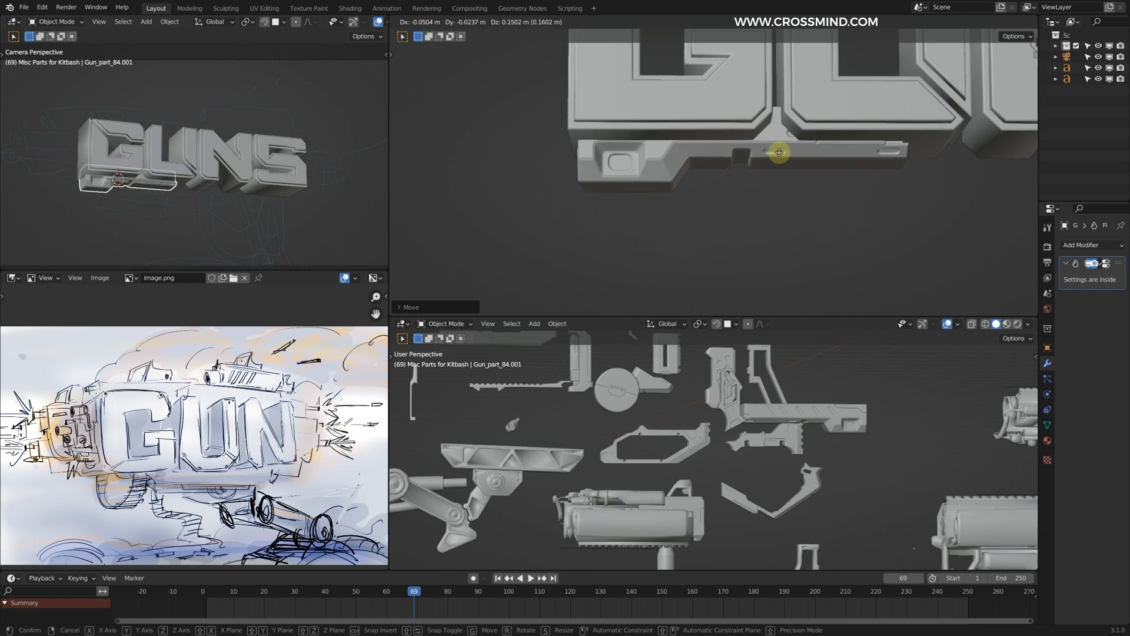
# Step: Duplicate the cylindrical launcher part from the kitbash set and resize the copy beneath the text
pyautogui.scroll(-2, 778, 162)
pyautogui.scroll(-3, 722, 184)
pyautogui.rightClick(671, 471)
pyautogui.hotkey('shift', 'd')
pyautogui.click(636, 406)
pyautogui.press('s')
pyautogui.click(678, 177)
# Step: Rotate the launcher copy around Z to run along the text, and fit its size and position under the stepped part
pyautogui.press('r')
pyautogui.press('z')
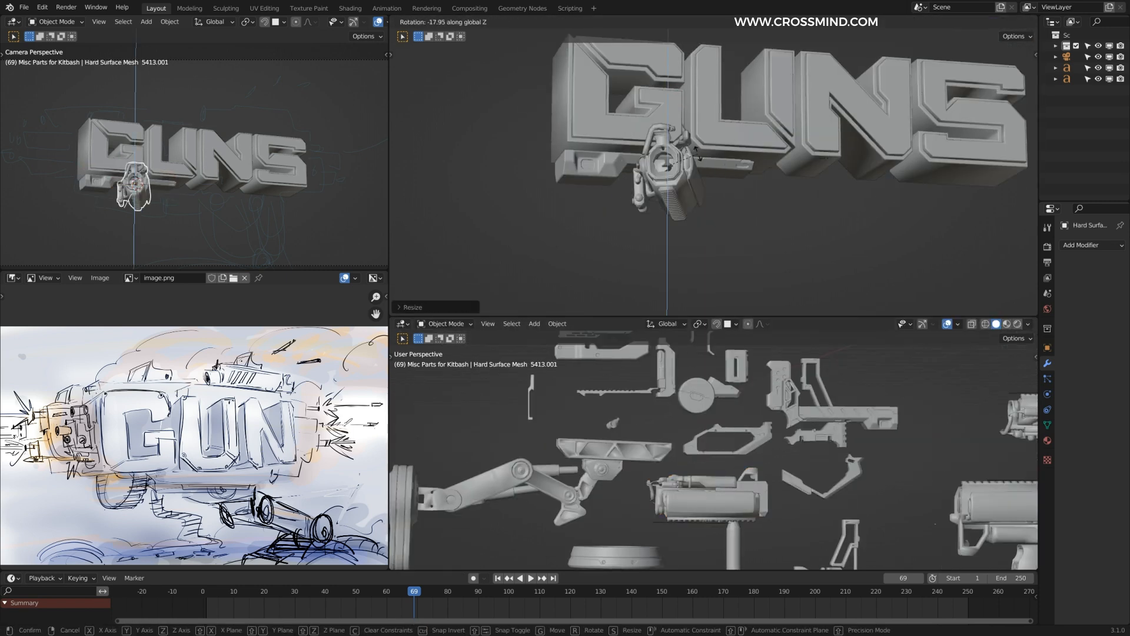
pyautogui.click(715, 171)
pyautogui.press('g')
pyautogui.click(716, 182)
pyautogui.press('s')
pyautogui.click(709, 180)
pyautogui.moveTo(709, 181)
pyautogui.mouseDown(button='middle')
pyautogui.moveTo(754, 181)
pyautogui.moveTo(716, 177)
pyautogui.mouseUp(button='middle')
pyautogui.click(790, 166)
# Step: Enlarge the stepped gun part slightly beneath the letters G and U
pyautogui.moveTo(791, 173); pyautogui.dragTo(727, 210, button='middle')
pyautogui.scroll(-2, 726, 209)
pyautogui.scroll(2, 730, 206)
pyautogui.moveTo(780, 182)
pyautogui.mouseDown(button='middle')
pyautogui.moveTo(800, 176)
pyautogui.moveTo(790, 191)
pyautogui.moveTo(763, 187)
pyautogui.moveTo(772, 179)
pyautogui.mouseUp(button='middle')
pyautogui.click(772, 180)
pyautogui.press('s')
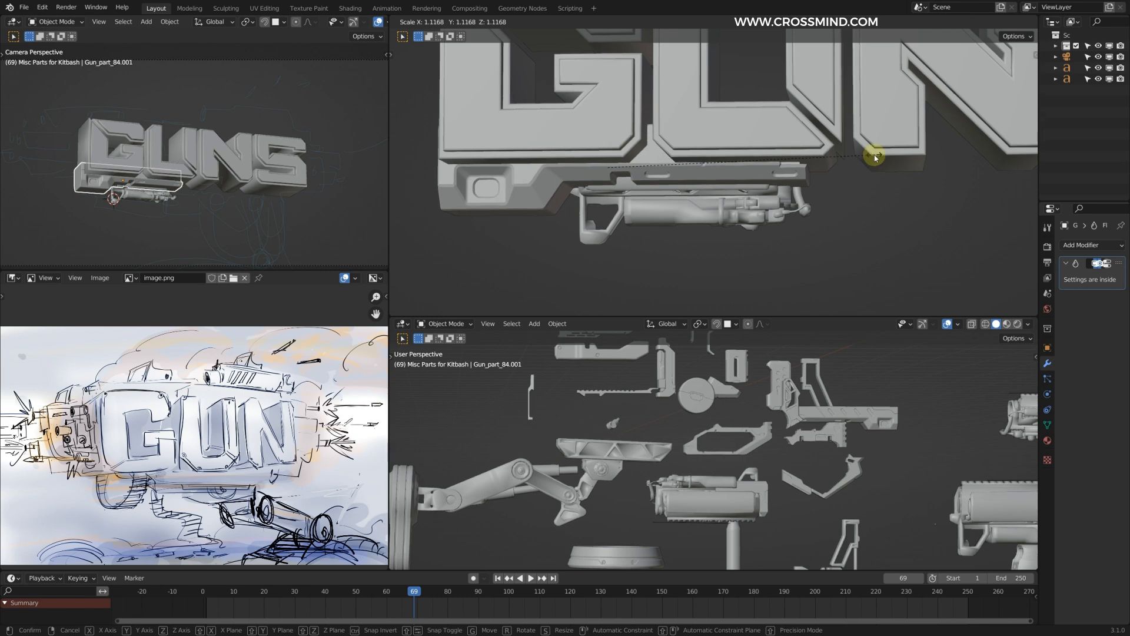
pyautogui.click(892, 156)
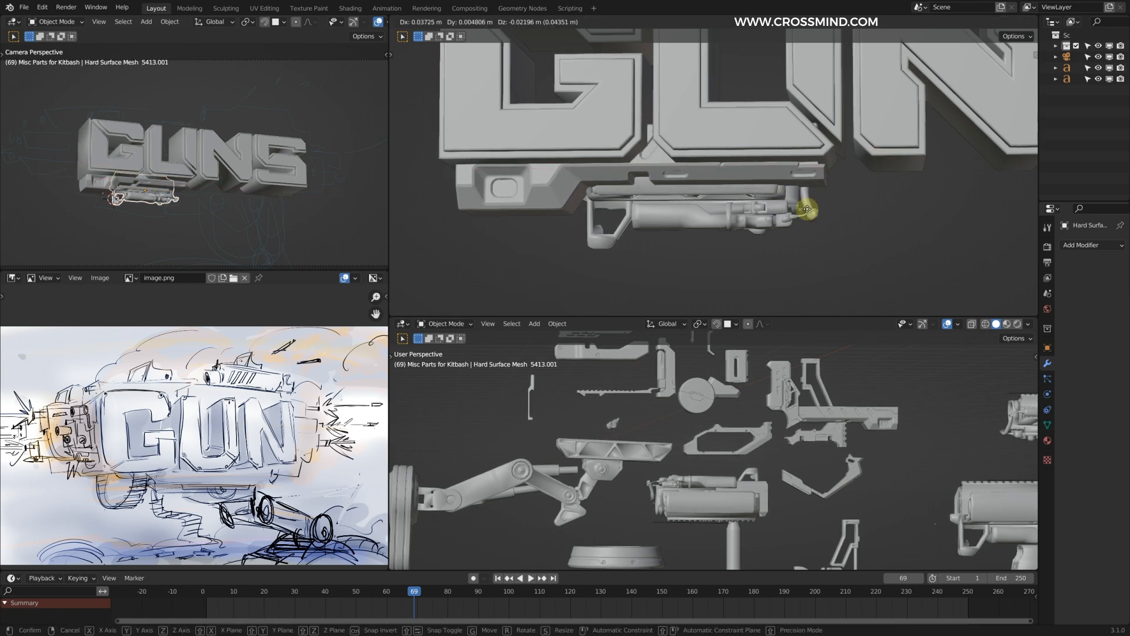
# Step: Reposition the launcher directly under the stepped gun part and hide the overlays in the camera view
pyautogui.moveTo(806, 201); pyautogui.dragTo(825, 197, button='middle')
pyautogui.scroll(-3, 804, 227)
pyautogui.moveTo(752, 234); pyautogui.dragTo(715, 197, button='middle')
pyautogui.click(378, 23)
pyautogui.scroll(1, 353, 118)
pyautogui.rightClick(730, 197)
pyautogui.press('g')
pyautogui.press('x')
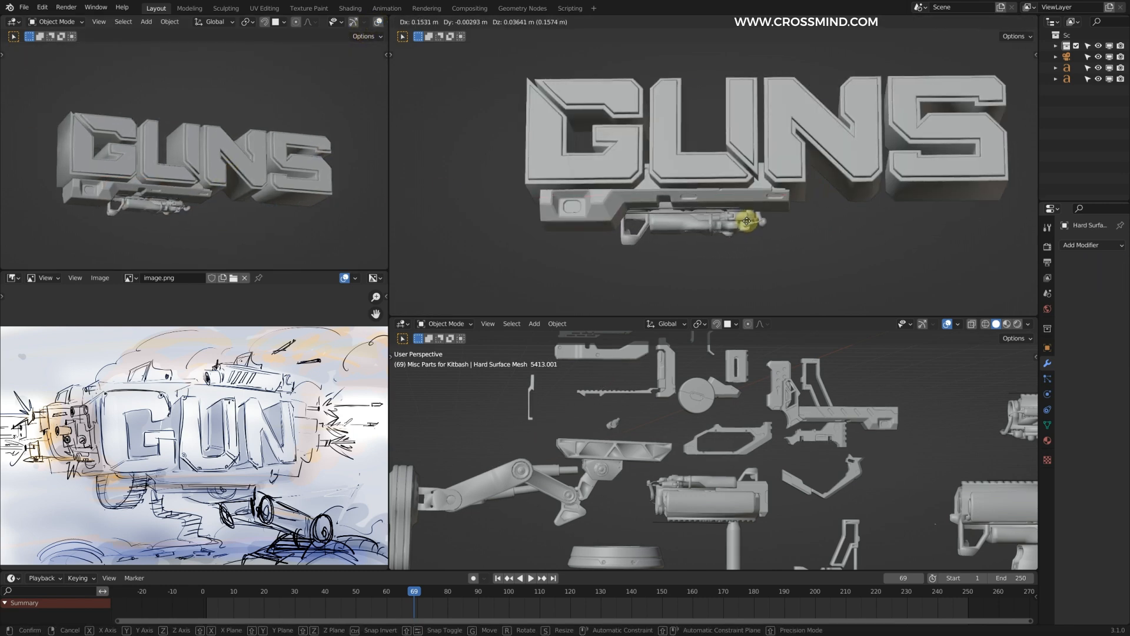
pyautogui.moveTo(752, 215); pyautogui.dragTo(681, 185, button='middle')
# Step: Shift the launcher in depth along the Y axis and adjust its height under the stepped gun part
pyautogui.press('g')
pyautogui.press('g')
pyautogui.press('x')
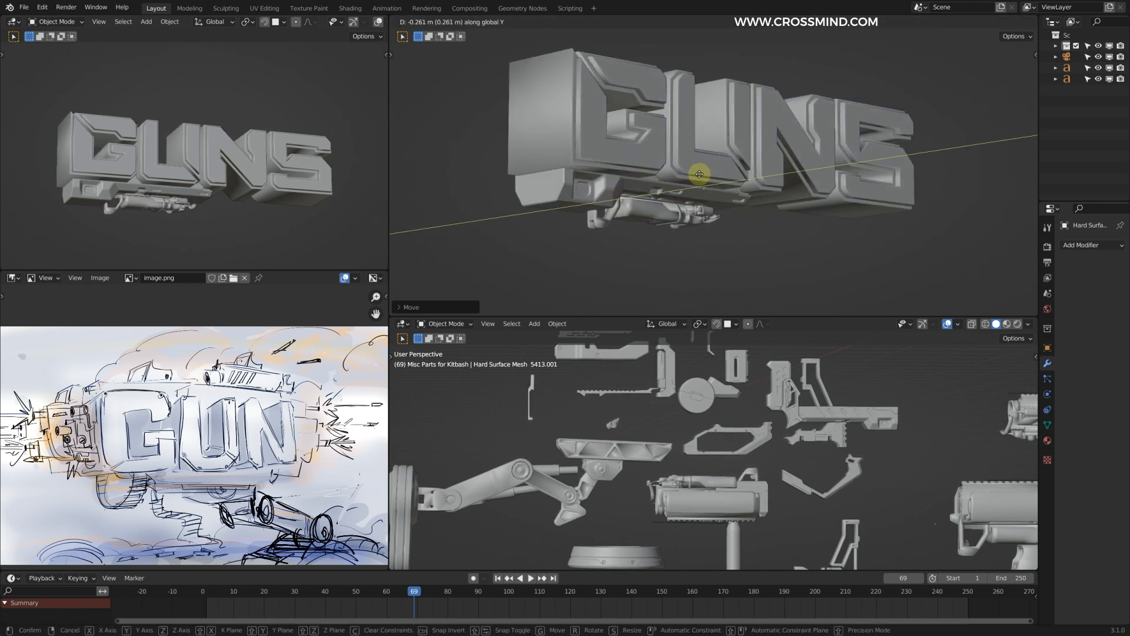
pyautogui.click(699, 179)
pyautogui.moveTo(736, 181); pyautogui.dragTo(693, 202, button='middle')
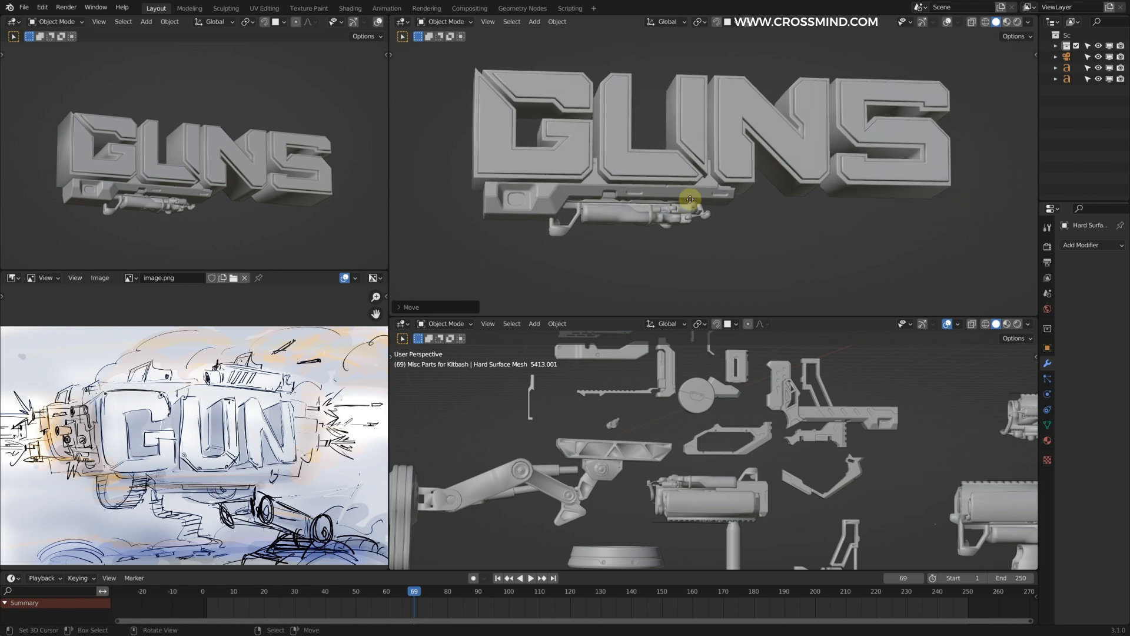
pyautogui.press('g')
pyautogui.press('z')
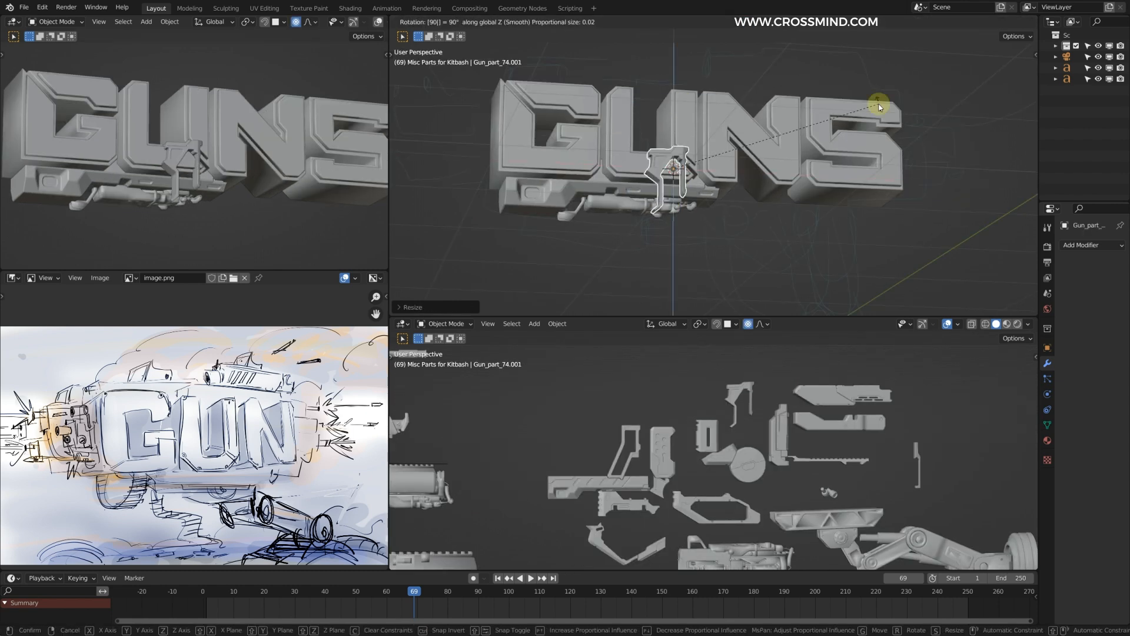
pyautogui.click(880, 107)
# Step: Position the copied angular bracket part at the letter U and hide the overlays in the main text view
pyautogui.press('g')
pyautogui.click(736, 86)
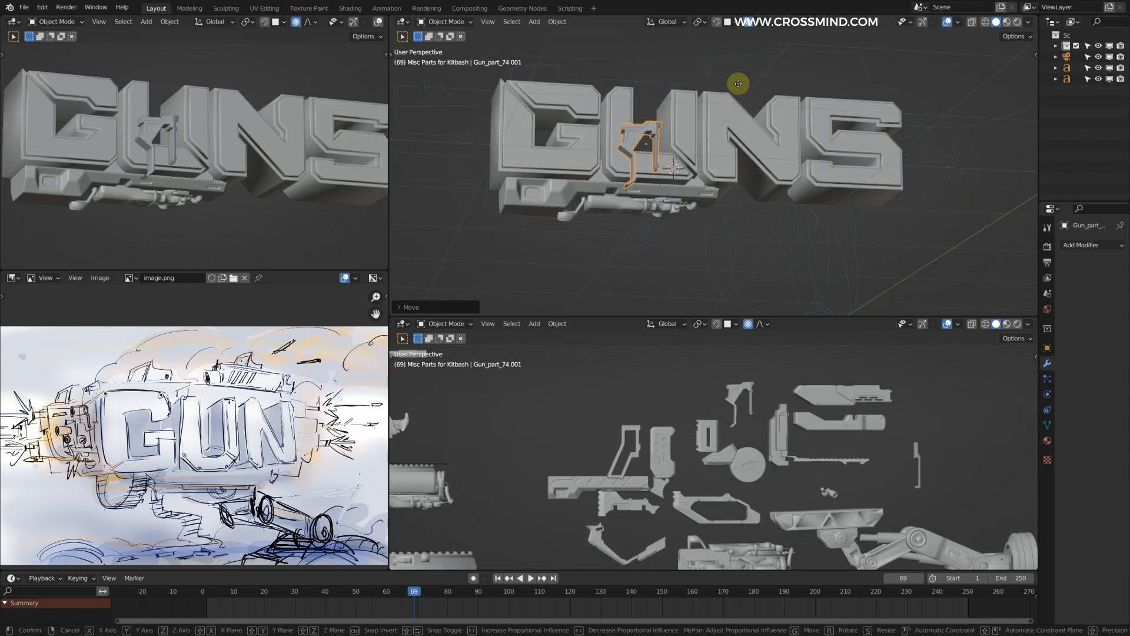
pyautogui.press('g')
pyautogui.press('KP_Decimal')
pyautogui.moveTo(607, 421); pyautogui.dragTo(671, 434, button='middle')
pyautogui.press('g')
pyautogui.moveTo(765, 424); pyautogui.dragTo(660, 421, button='middle')
pyautogui.click(949, 23)
# Step: Scale the angular bracket and move it along X so it sits behind the opening of the letter U
pyautogui.press('s')
pyautogui.moveTo(730, 436); pyautogui.dragTo(777, 427, button='middle')
pyautogui.click(801, 388)
pyautogui.press('g')
pyautogui.press('x')
pyautogui.click(759, 130)
pyautogui.scroll(-3, 689, 366)
pyautogui.moveTo(689, 366); pyautogui.dragTo(748, 421, button='middle')
pyautogui.press('g')
pyautogui.click(691, 157)
# Step: Duplicate the stepped gun part again from the kitbash set, snap the copy to the 3D cursor and move it toward the letter N
pyautogui.scroll(-3, 736, 407)
pyautogui.scroll(-2, 736, 389)
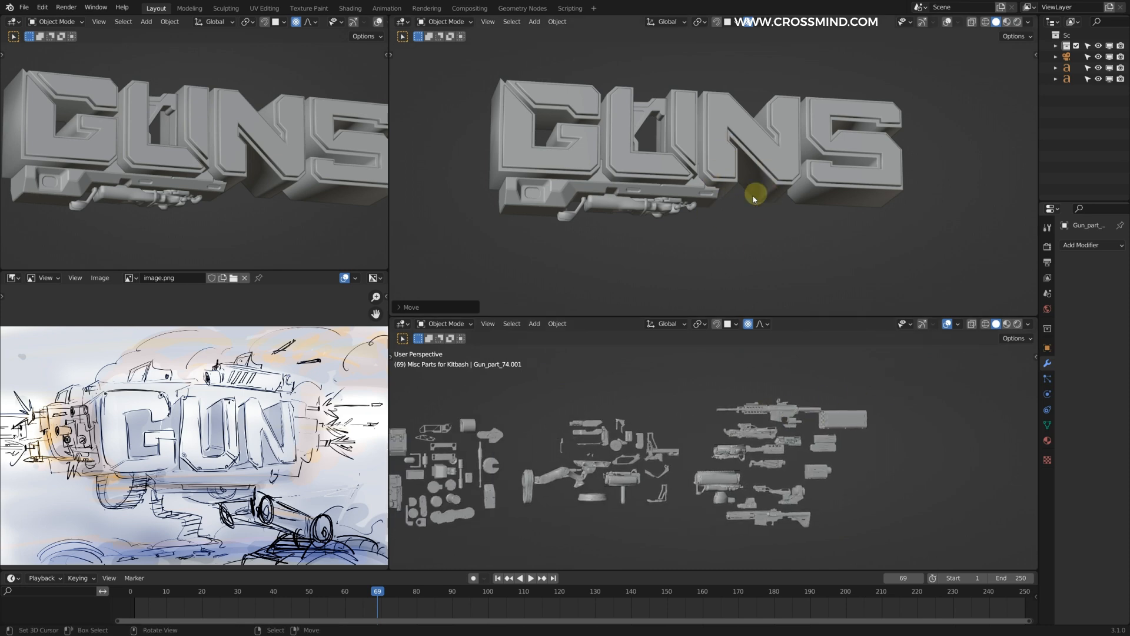
pyautogui.keyDown('shift'); pyautogui.moveTo(571, 110); pyautogui.dragTo(583, 113, button='middle'); pyautogui.keyUp('shift')
pyautogui.scroll(4, 739, 432)
pyautogui.moveTo(739, 431); pyautogui.dragTo(640, 433, button='middle')
pyautogui.rightClick(544, 490)
pyautogui.hotkey('shift', 'd')
pyautogui.hotkey('shift', 's')
pyautogui.press('g')
pyautogui.click(770, 143)
# Step: Clear the new gun part's rotation and turn it 180° around the Y axis
pyautogui.hotkey('alt', 'r')
pyautogui.press('g')
pyautogui.press('y')
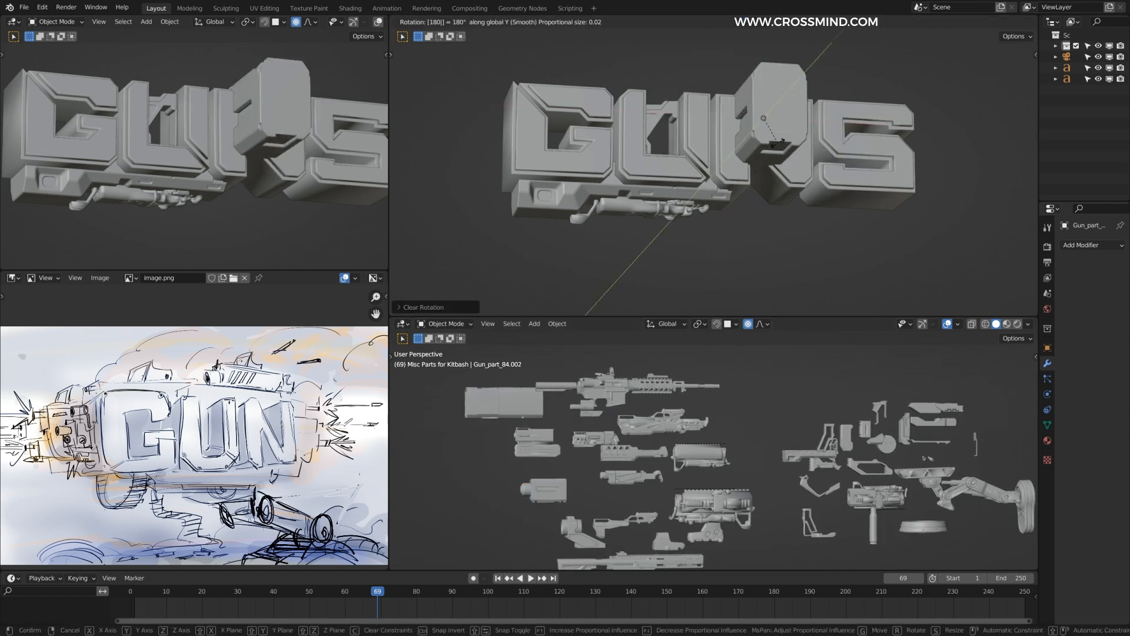
pyautogui.rightClick(769, 133)
pyautogui.hotkey('ctrl', 'z')
# Step: Move the turned gun part back along Y so it rises behind the top of the letter N
pyautogui.press('g')
pyautogui.press('y')
pyautogui.click(755, 150)
pyautogui.moveTo(829, 84); pyautogui.dragTo(810, 113, button='middle')
pyautogui.press('g')
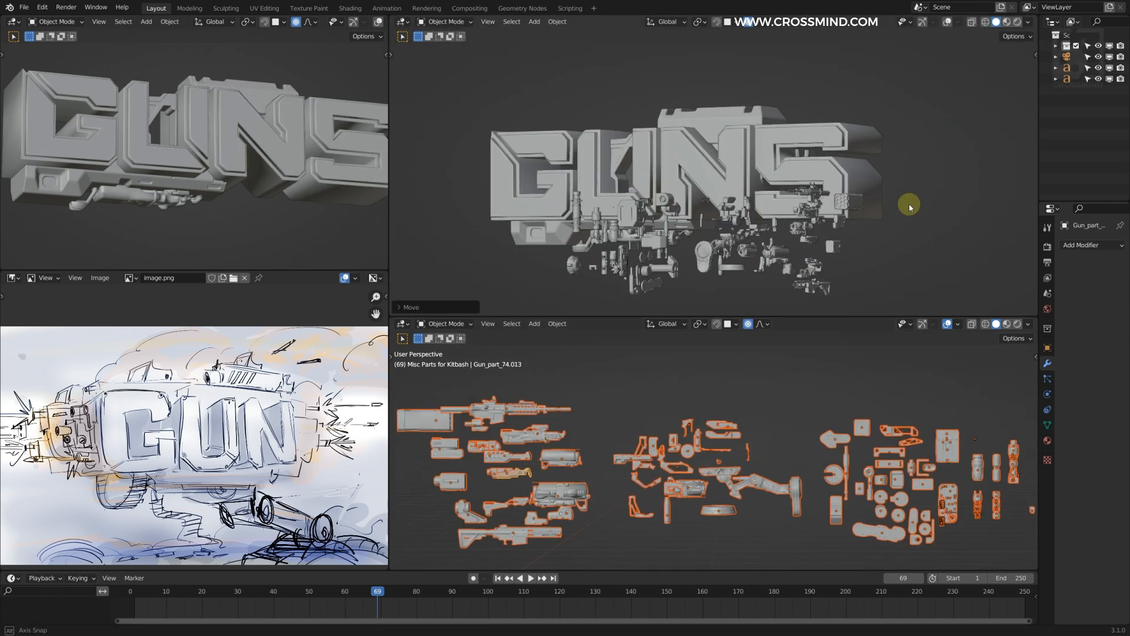
# Step: Duplicate the hexagonal frame part from the kitbash set and snap the copy to the 3D cursor
pyautogui.moveTo(721, 406); pyautogui.dragTo(754, 455, button='middle')
pyautogui.scroll(6, 754, 455)
pyautogui.rightClick(626, 433)
pyautogui.hotkey('shift', 'd')
pyautogui.hotkey('shift', 's')
# Step: Turn off proportional editing, resize the frame copy and move it into place behind the text
pyautogui.scroll(3, 694, 232)
pyautogui.press('o')
pyautogui.press('s')
pyautogui.press('g')
pyautogui.moveTo(748, 206); pyautogui.dragTo(712, 231, button='middle')
pyautogui.scroll(-1, 714, 234)
pyautogui.scroll(-2, 227, 171)
# Step: Duplicate the hexagonal frame part once more, snap the copy to the 3D cursor and move it below the letter N
pyautogui.scroll(-2, 682, 182)
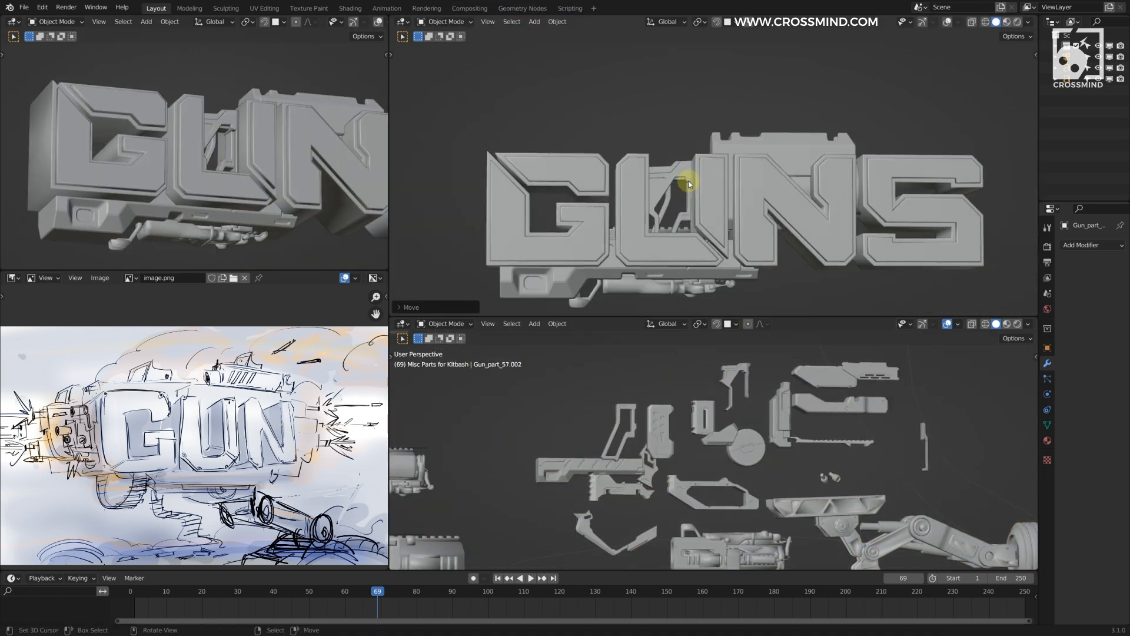
# Step: Scale the second frame copy along X and shift it along X under the letter N
pyautogui.scroll(-2, 803, 298)
pyautogui.scroll(2, 756, 416)
pyautogui.moveTo(756, 416); pyautogui.dragTo(709, 446, button='middle')
pyautogui.rightClick(709, 463)
pyautogui.hotkey('shift', 'd')
pyautogui.hotkey('shift', 's')
pyautogui.scroll(3, 792, 226)
pyautogui.press('g')
pyautogui.click(809, 236)
pyautogui.press('s')
pyautogui.press('x')
pyautogui.click(782, 277)
pyautogui.press('g')
pyautogui.press('x')
pyautogui.click(816, 265)
pyautogui.scroll(-3, 816, 259)
pyautogui.moveTo(816, 259); pyautogui.dragTo(828, 186, button='middle')
# Step: Move and scale the rotated copy to extend the underside structure beneath the letters N and S
pyautogui.scroll(-3, 295, 176)
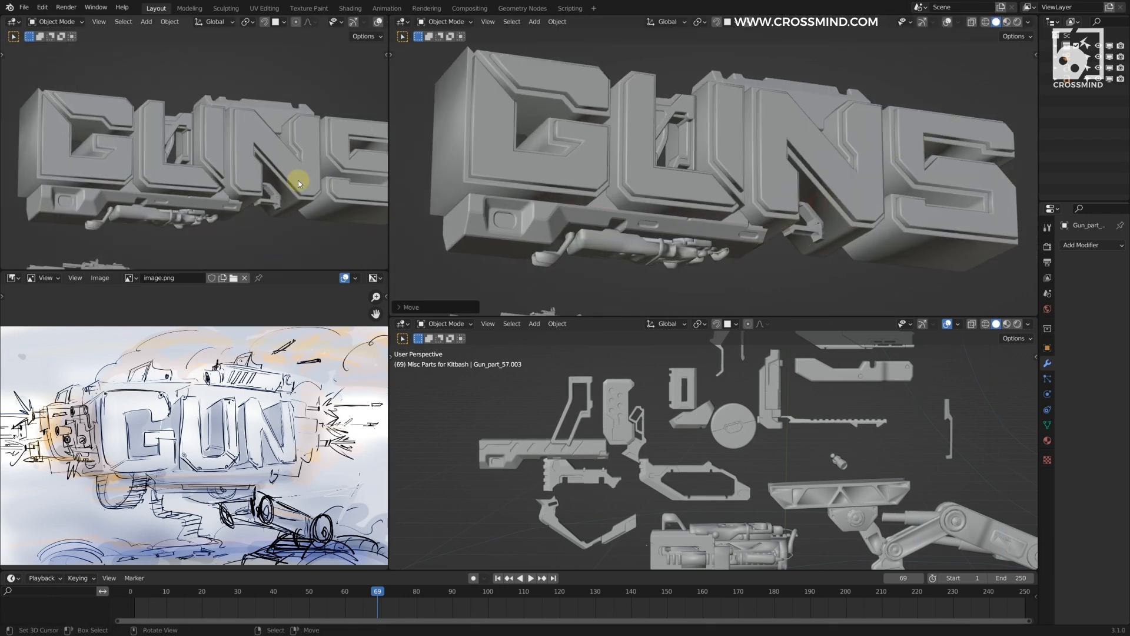
# Step: Duplicate another kitbash part, rotate the copy, and move and scale it beneath the letter N
pyautogui.moveTo(759, 436); pyautogui.dragTo(789, 423, button='middle')
pyautogui.rightClick(790, 425)
pyautogui.hotkey('shift', 'd')
pyautogui.press('r')
pyautogui.press('g')
pyautogui.click(823, 213)
pyautogui.press('s')
pyautogui.moveTo(823, 213); pyautogui.dragTo(870, 223, button='middle')
pyautogui.click(825, 171)
# Step: Duplicate one more part from the kitbash set and rotate the copy 90° around Z
pyautogui.rightClick(751, 469)
pyautogui.hotkey('shift', 'd')
pyautogui.press('r')
pyautogui.press('z')
pyautogui.press('9')
pyautogui.press('0')
pyautogui.press('Return')
pyautogui.moveTo(888, 160); pyautogui.dragTo(871, 182, button='middle')
pyautogui.press('g')
pyautogui.click(871, 182)
pyautogui.press('s')
# Step: Move and scale another part in the front cluster beside the letter G, and save the file
pyautogui.scroll(-4, 818, 215)
pyautogui.rightClick(676, 190)
pyautogui.press('s')
pyautogui.click(676, 190)
pyautogui.press('g')
pyautogui.rightClick(721, 154)
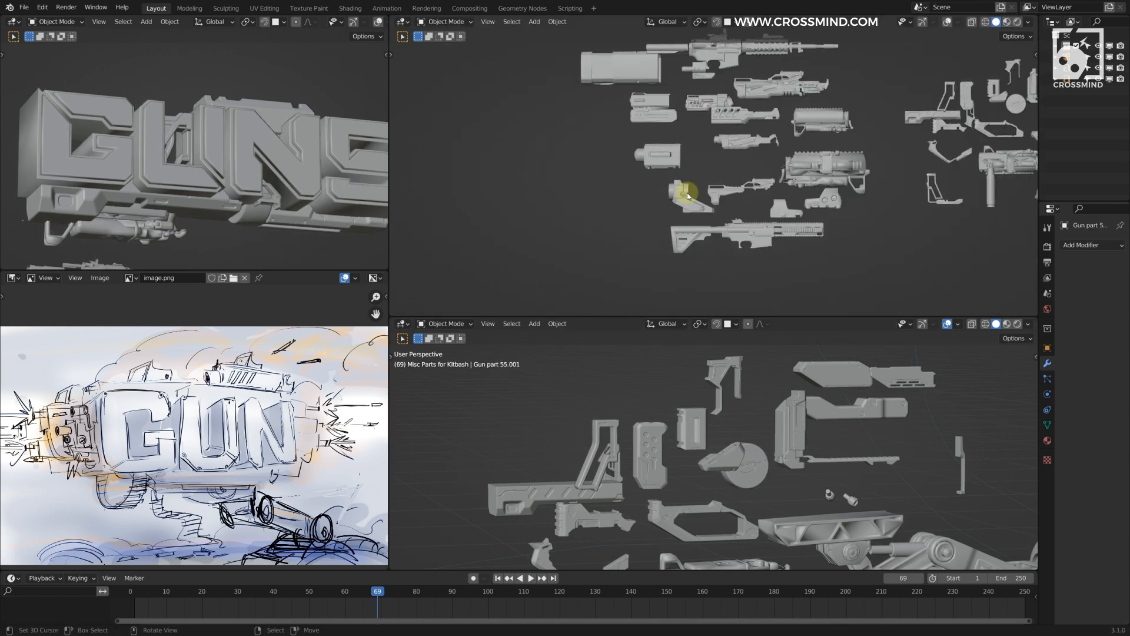
# Step: Duplicate a gun part from the kitbash set, scale the copy and adjust it along Z for the gun's front end
pyautogui.hotkey('shift', 'd')
pyautogui.scroll(5, 722, 172)
pyautogui.press('s')
pyautogui.moveTo(723, 172); pyautogui.dragTo(848, 177, button='middle')
pyautogui.moveTo(1034, 314); pyautogui.dragTo(997, 443)
pyautogui.moveTo(836, 306); pyautogui.dragTo(758, 278, button='middle')
pyautogui.press('z')
pyautogui.click(669, 277)
pyautogui.moveTo(609, 176); pyautogui.dragTo(767, 230)
pyautogui.press('z')
pyautogui.press('s')
pyautogui.click(822, 200)
# Step: Duplicate a kitbash part and move the copy to the front end of the letter G
pyautogui.moveTo(765, 471)
pyautogui.keyDown('shift'); pyautogui.mouseDown(button='middle')
pyautogui.moveTo(717, 321)
pyautogui.moveTo(867, 411)
pyautogui.moveTo(783, 210)
pyautogui.moveTo(790, 221)
pyautogui.moveTo(754, 257)
pyautogui.moveTo(724, 100)
pyautogui.mouseUp(button='middle'); pyautogui.keyUp('shift')
pyautogui.hotkey('shift', 'd')
pyautogui.press('g')
pyautogui.click(782, 210)
# Step: Duplicate further kitbash parts and move the copies into the cluster in front of the letter G
pyautogui.rightClick(755, 257)
pyautogui.rightClick(727, 489)
pyautogui.hotkey('shift', 'd')
pyautogui.moveTo(634, 186); pyautogui.dragTo(766, 236, button='middle')
pyautogui.press('g')
pyautogui.rightClick(731, 383)
pyautogui.hotkey('shift', 'd')
pyautogui.press('g')
pyautogui.click(292, 193)
# Step: Duplicate one more gun part, clear the copy's scale and shift it along Z and X
pyautogui.scroll(-4, 237, 185)
pyautogui.rightClick(237, 185)
pyautogui.moveTo(588, 176); pyautogui.dragTo(683, 120, button='middle')
pyautogui.hotkey('ctrl', 's')
pyautogui.press('g')
pyautogui.click(645, 124)
pyautogui.press('s')
pyautogui.click(853, 149)
# Step: Duplicate the next gun part, move the copy along Z and scale it along Z
pyautogui.scroll(-5, 679, 238)
pyautogui.keyDown('shift'); pyautogui.moveTo(707, 507); pyautogui.dragTo(801, 384, button='middle'); pyautogui.keyUp('shift')
pyautogui.scroll(5, 767, 434)
pyautogui.hotkey('shift', 'd')
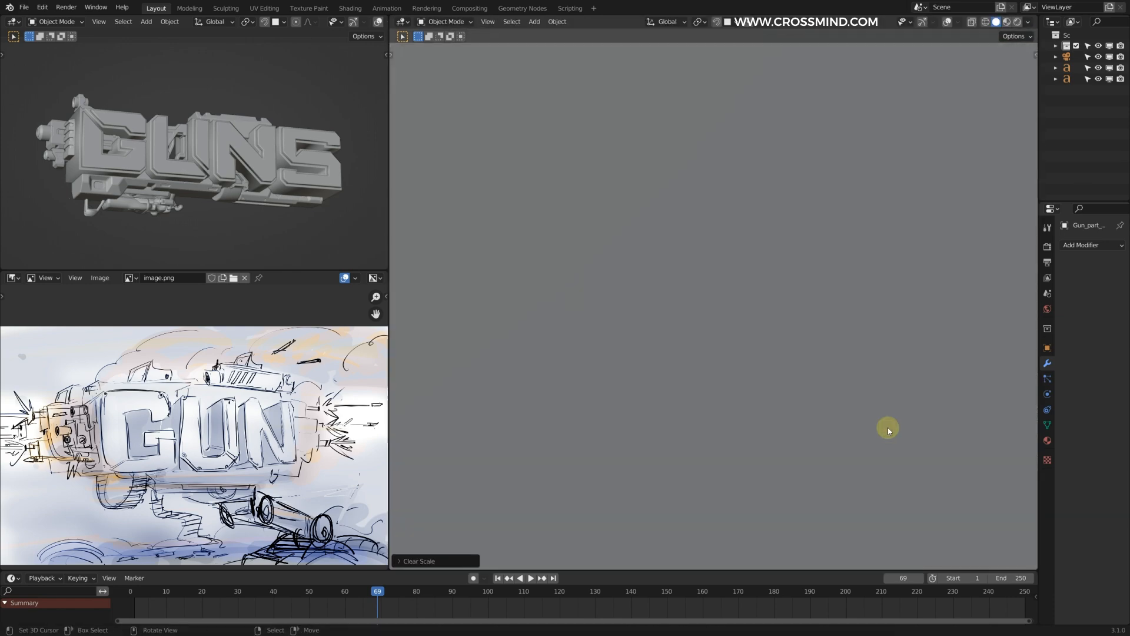
pyautogui.press('g')
pyautogui.press('z')
pyautogui.click(918, 404)
pyautogui.press('g')
pyautogui.press('x')
pyautogui.moveTo(918, 404); pyautogui.dragTo(837, 376, button='middle')
pyautogui.click(748, 320)
# Step: Shift the Z-scaled copy along X into its place in the gun assembly and save the file
pyautogui.scroll(-5, 748, 320)
pyautogui.hotkey('shift', 'd')
pyautogui.click(625, 130)
pyautogui.press('KP_0')
pyautogui.moveTo(612, 235); pyautogui.dragTo(624, 283, button='middle')
pyautogui.press('g')
pyautogui.press('z')
pyautogui.click(606, 346)
pyautogui.press('s')
pyautogui.press('z')
pyautogui.click(628, 312)
pyautogui.press('g')
pyautogui.press('x')
pyautogui.click(784, 296)
pyautogui.moveTo(784, 296); pyautogui.dragTo(707, 265, button='middle')
pyautogui.press('g')
pyautogui.press('x')
pyautogui.click(573, 220)
# Step: Duplicate a gun part within the assembly, move the copy, fine-tune it along X and save the file
pyautogui.scroll(-5, 706, 282)
pyautogui.moveTo(194, 159); pyautogui.dragTo(214, 141, button='middle')
pyautogui.hotkey('ctrl', 's')
pyautogui.scroll(6, 752, 298)
pyautogui.keyDown('shift'); pyautogui.moveTo(830, 410); pyautogui.dragTo(767, 411, button='middle'); pyautogui.keyUp('shift')
pyautogui.rightClick(767, 412)
pyautogui.hotkey('shift', 'd')
pyautogui.scroll(-6, 769, 214)
pyautogui.press('g')
pyautogui.click(724, 244)
pyautogui.moveTo(724, 245); pyautogui.dragTo(824, 306, button='middle')
pyautogui.press('g')
pyautogui.press('x')
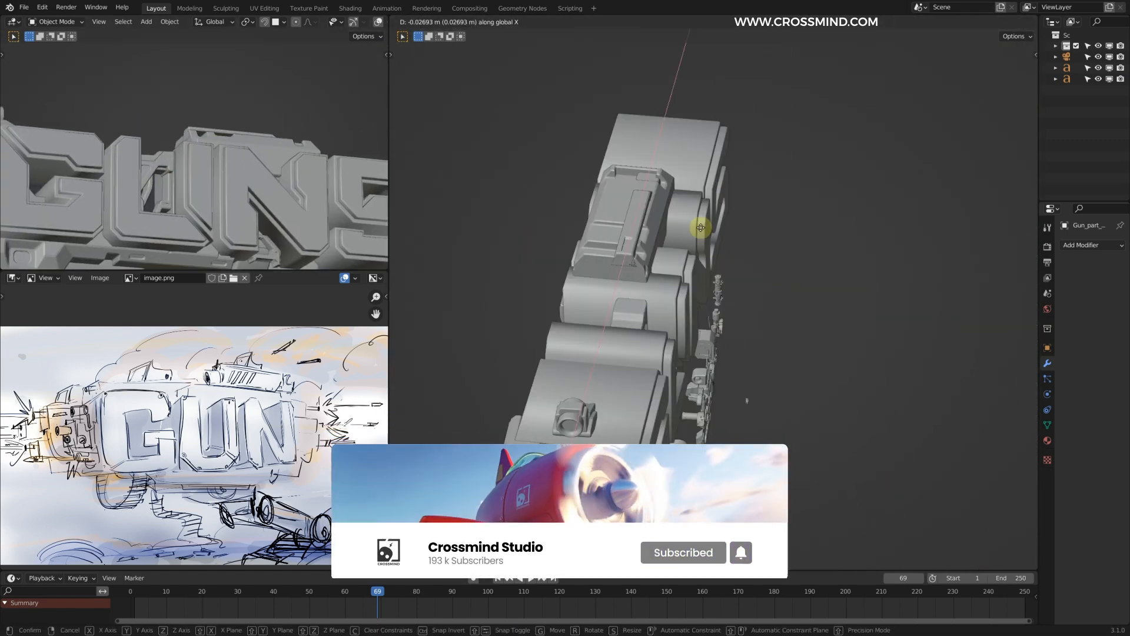
pyautogui.click(699, 230)
pyautogui.moveTo(699, 230); pyautogui.dragTo(589, 195, button='middle')
# Step: Duplicate a flat detail panel, scale the copy and place it on the lower bar of the letter U
pyautogui.scroll(-5, 245, 164)
pyautogui.hotkey('ctrl', 's')
pyautogui.scroll(5, 774, 334)
pyautogui.scroll(-4, 820, 424)
pyautogui.hotkey('shift', 'd')
pyautogui.press('s')
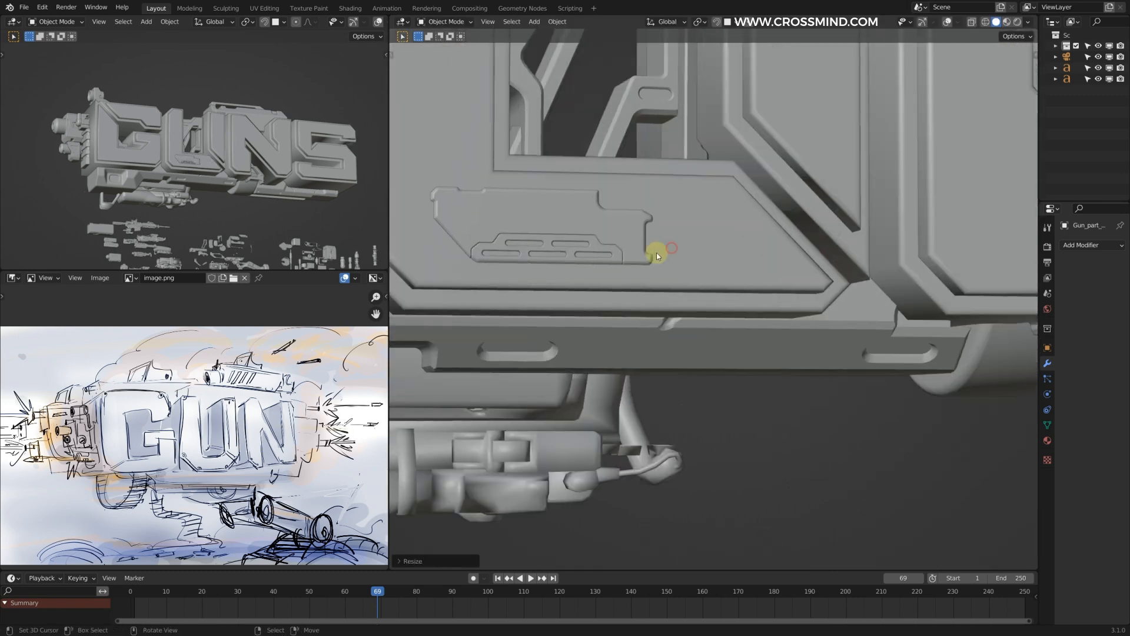
pyautogui.click(670, 248)
pyautogui.press('g')
# Step: Duplicate a detail panel, scale the copy, shift it along X onto the letter N's lower right leg and save the file
pyautogui.scroll(-6, 765, 330)
pyautogui.click(895, 480)
pyautogui.hotkey('shift', 'd')
pyautogui.hotkey('shift', 's')
pyautogui.scroll(4, 789, 283)
pyautogui.press('s')
pyautogui.click(719, 57)
pyautogui.press('s')
pyautogui.click(825, 306)
pyautogui.moveTo(825, 306); pyautogui.dragTo(783, 294, button='middle')
pyautogui.press('g')
pyautogui.press('x')
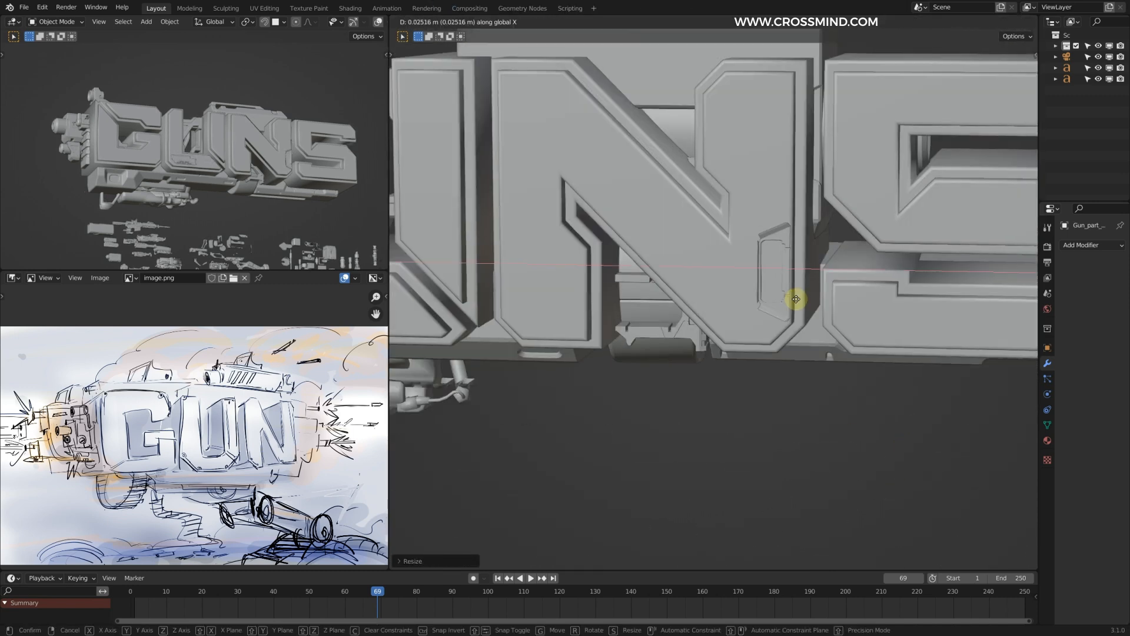
pyautogui.click(793, 304)
# Step: Pick another gun part from the kitbash set and move it into the opening of the letter G
pyautogui.scroll(-7, 825, 288)
pyautogui.hotkey('ctrl', 's')
pyautogui.moveTo(503, 486); pyautogui.dragTo(996, 382)
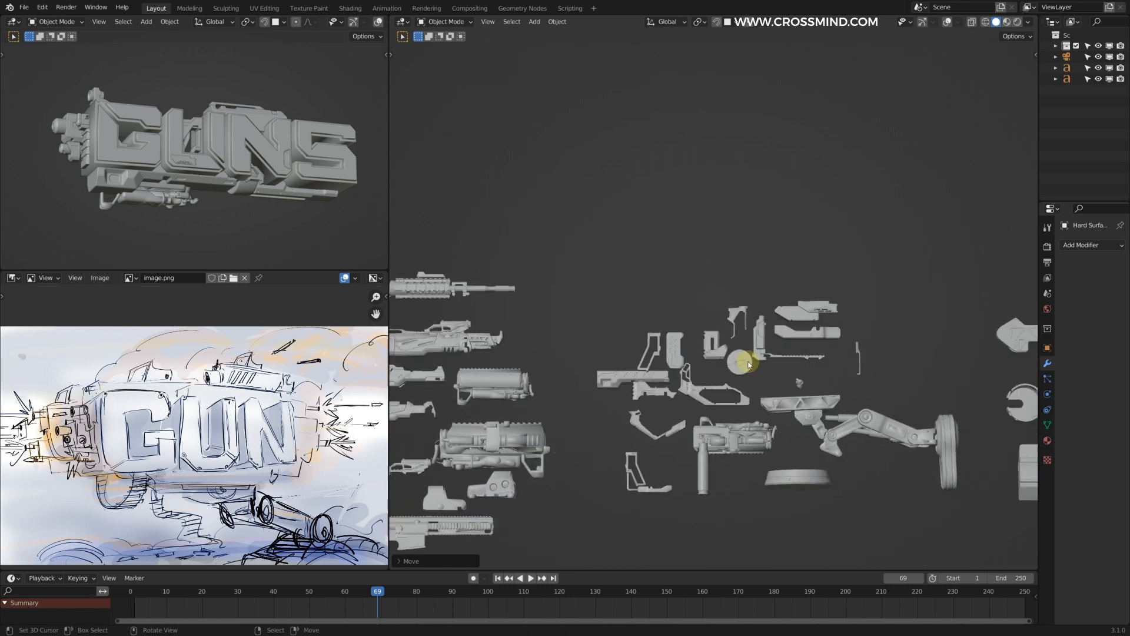
pyautogui.scroll(-3, 750, 361)
pyautogui.scroll(4, 714, 143)
pyautogui.press('g')
pyautogui.press('x')
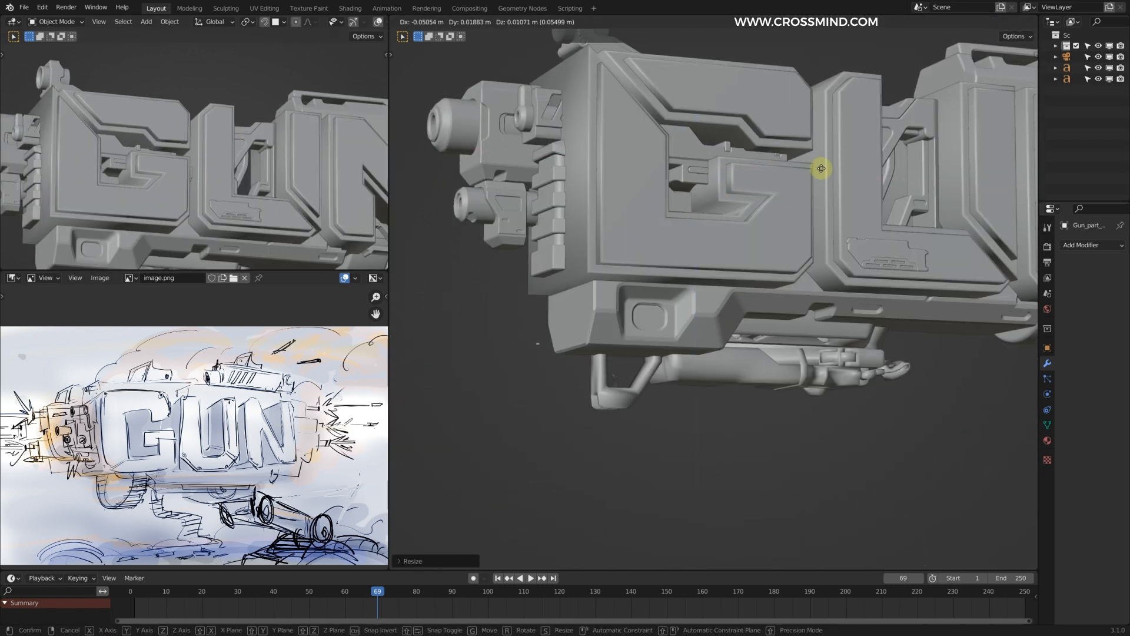
pyautogui.scroll(-3, 781, 161)
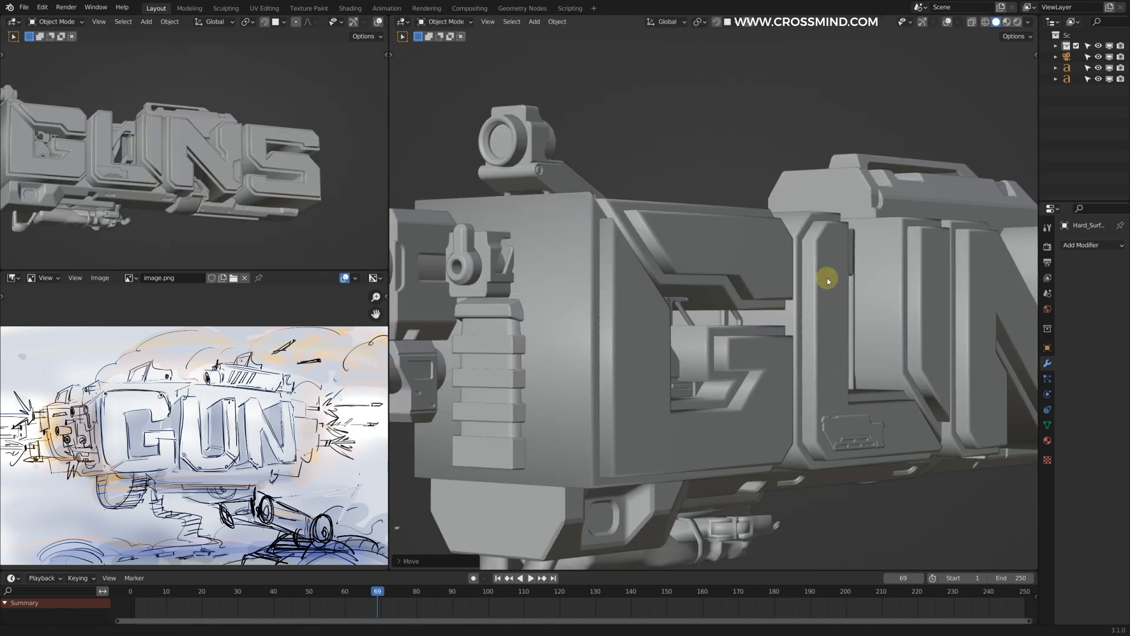
# Step: Move the slotted hard-surface frame part along X into place at the letter S
pyautogui.press('g')
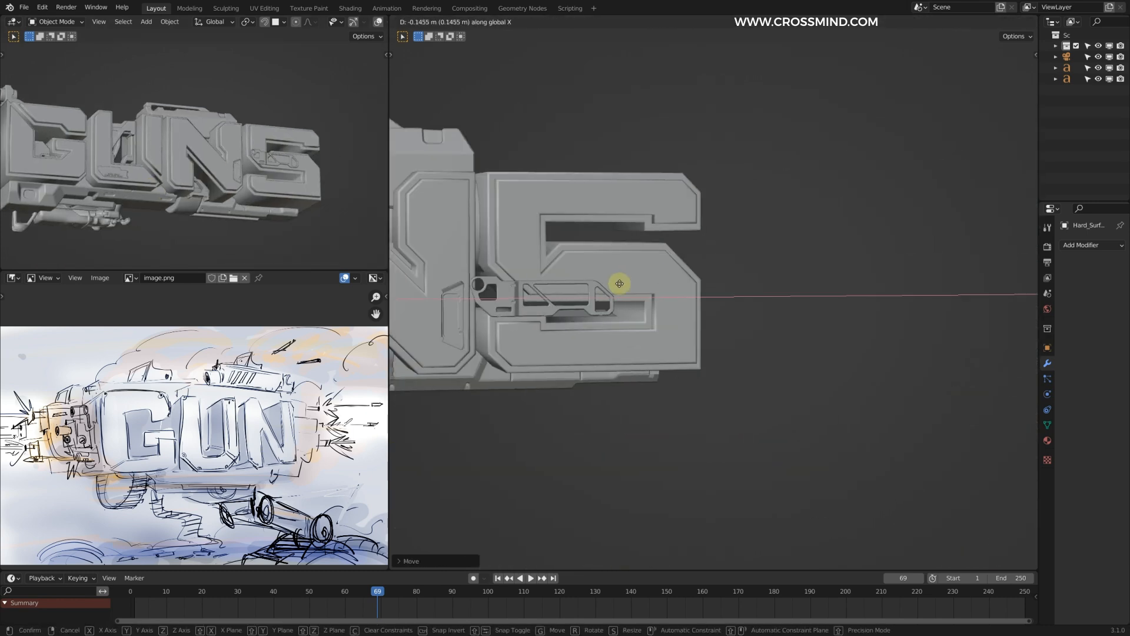
pyautogui.click(675, 231)
pyautogui.scroll(-2, 674, 231)
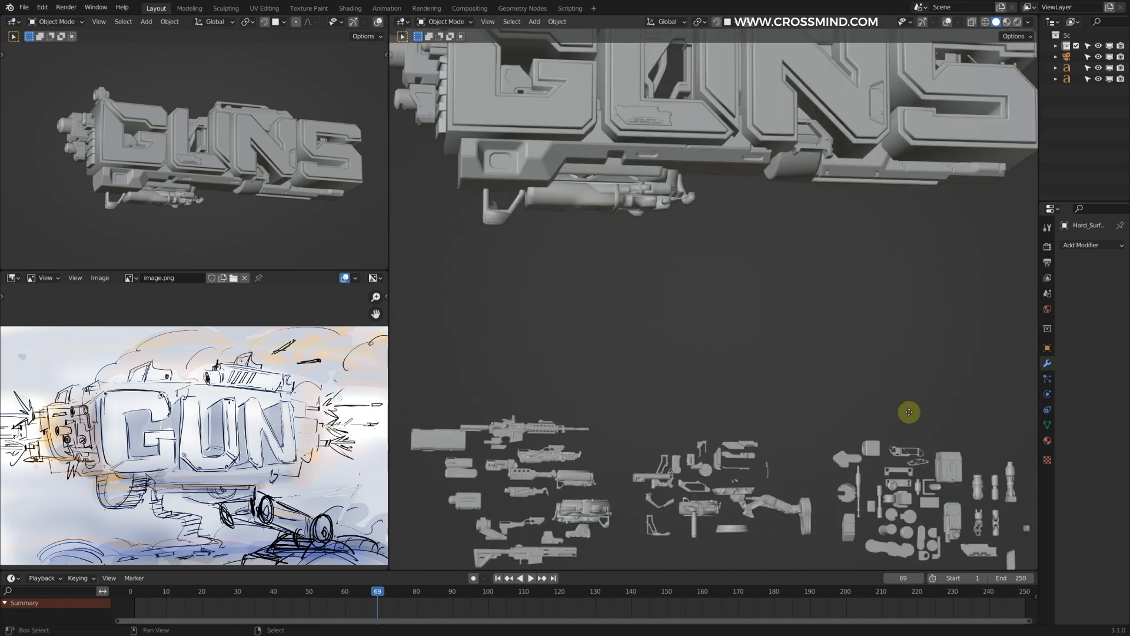
# Step: Duplicate a hard-surface kitbash part and rotate the copy to fit the underside of the letters
pyautogui.scroll(2, 789, 171)
pyautogui.hotkey('shift', 'd')
pyautogui.press('r')
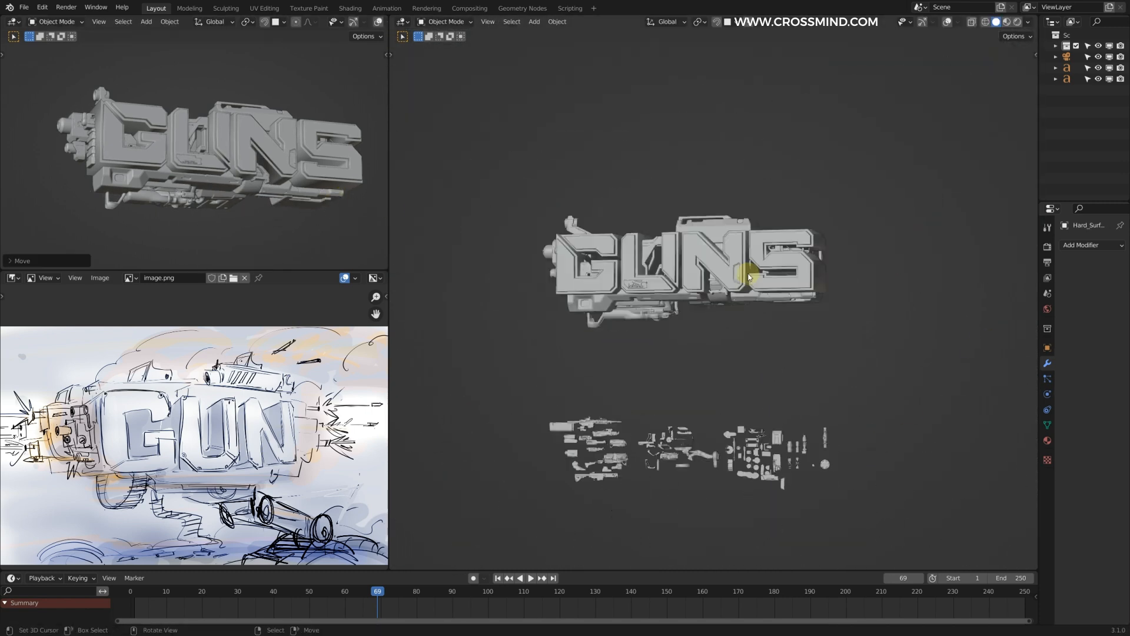
# Step: Scale, rotate and move the boxy hard-surface part into position behind the letters U and N
pyautogui.press('s')
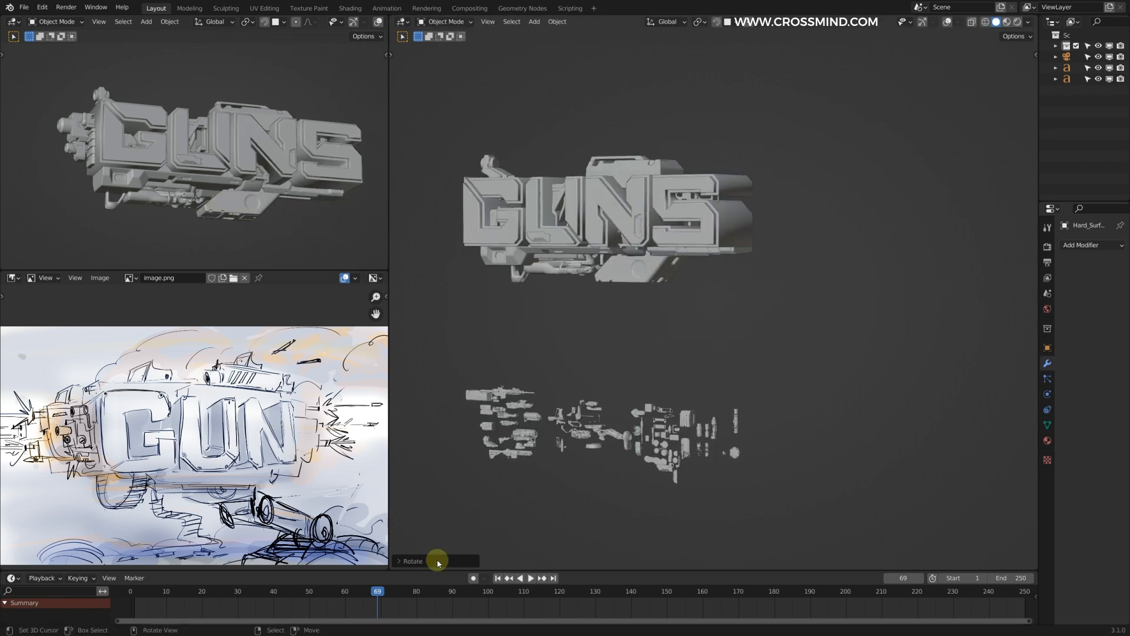
pyautogui.click(434, 556)
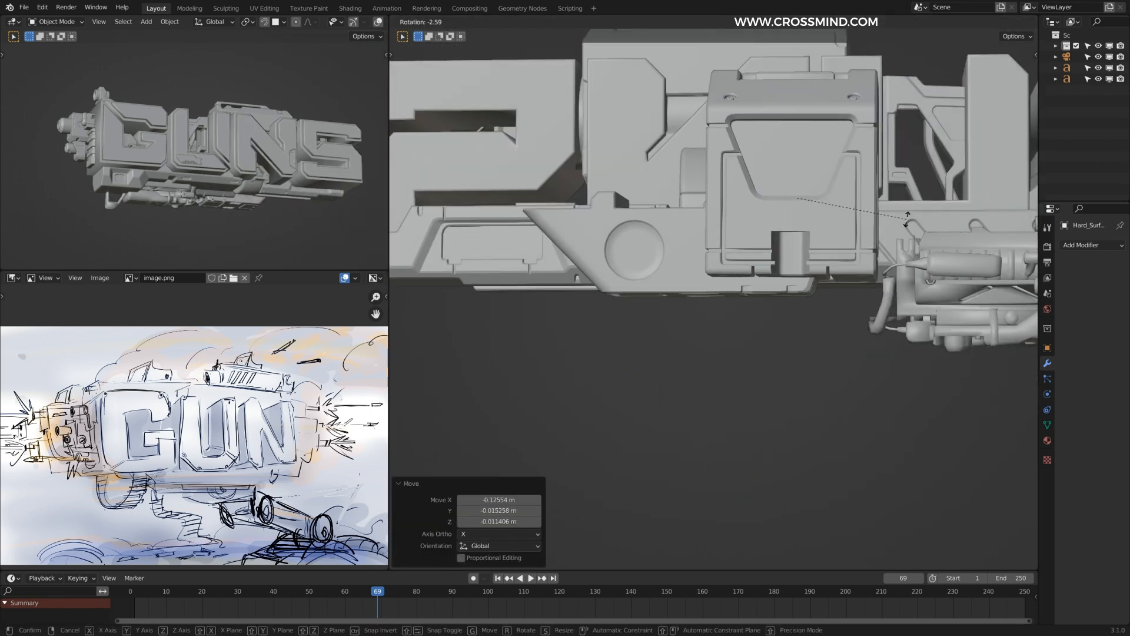
pyautogui.press('g')
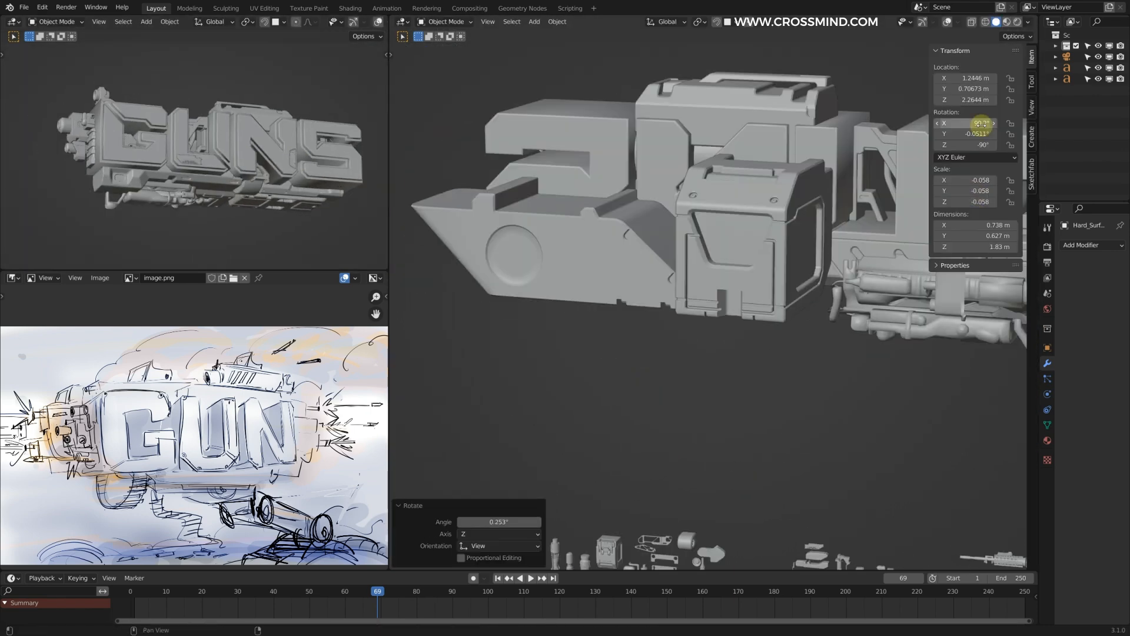
# Step: Scale the scope-like gun part and shift it about 0.13 m along X on top of the letter G
pyautogui.press('s')
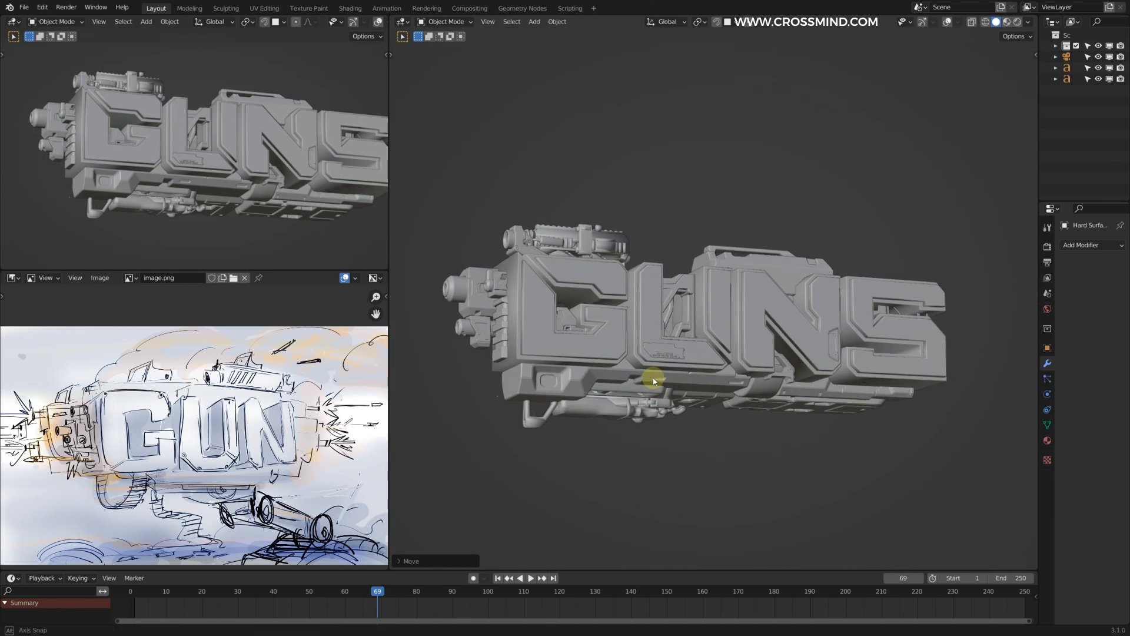
pyautogui.moveTo(652, 380); pyautogui.dragTo(648, 377, button='middle')
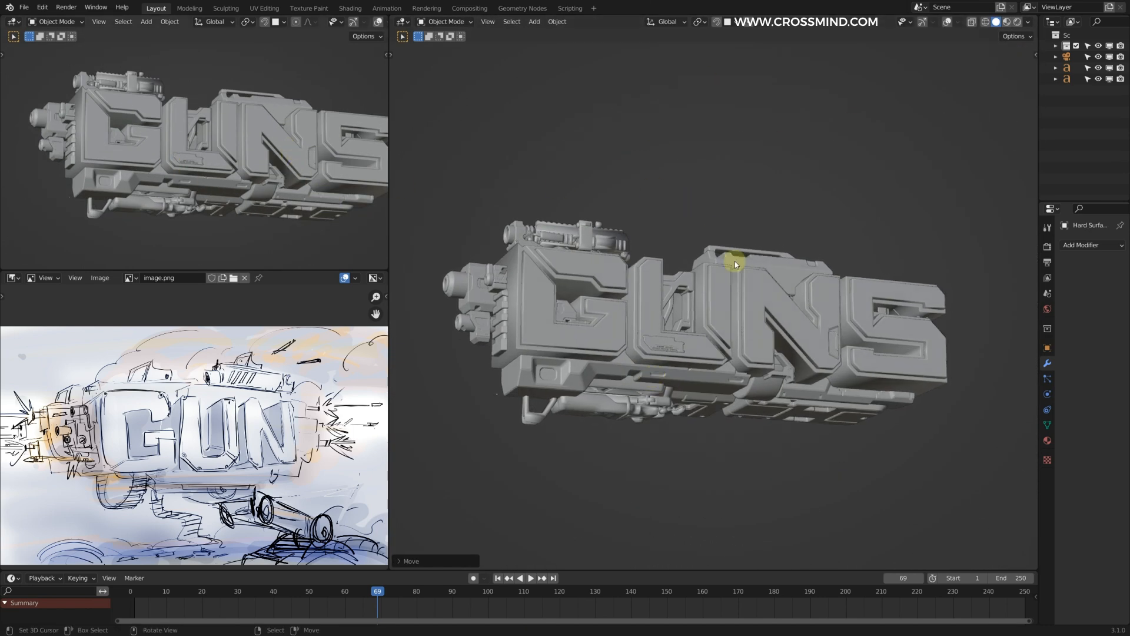
pyautogui.moveTo(775, 297); pyautogui.dragTo(731, 318, button='middle')
# Step: Inspect the assembled GUNS model from several angles, checking the text and its attached parts
pyautogui.moveTo(442, 180); pyautogui.dragTo(966, 416)
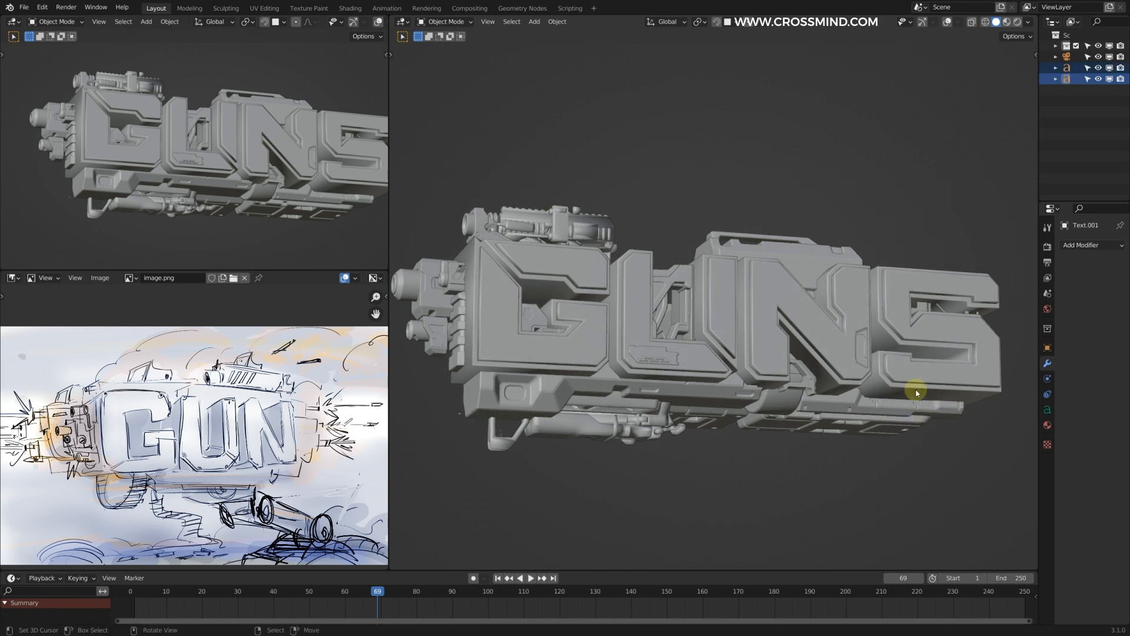
pyautogui.keyDown('shift'); pyautogui.moveTo(832, 313); pyautogui.dragTo(849, 310, button='middle'); pyautogui.keyUp('shift')
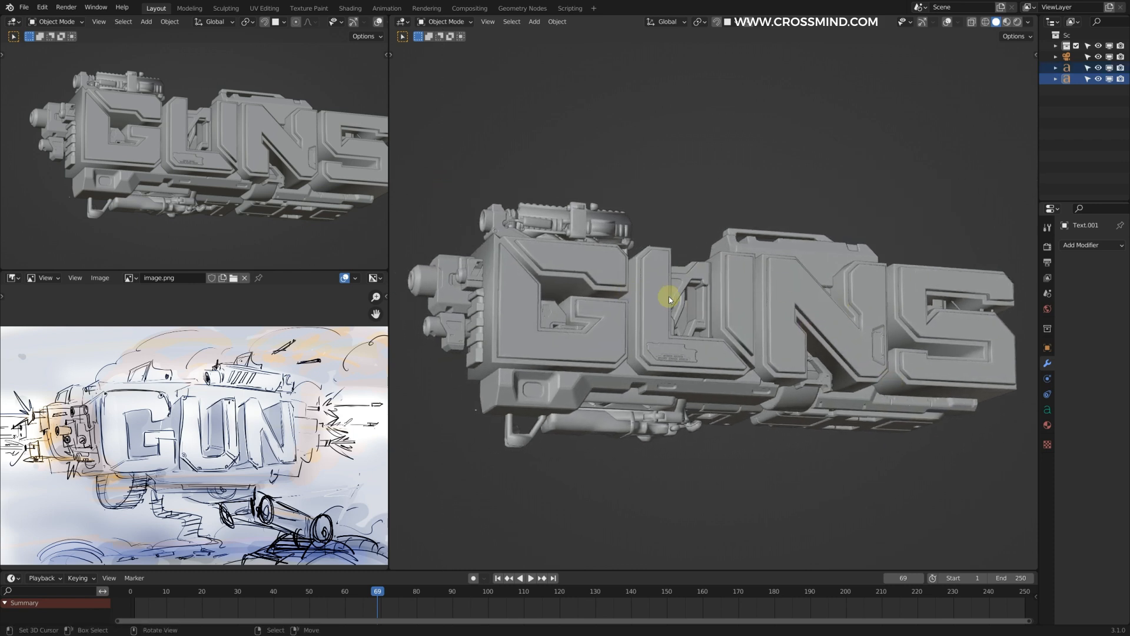
pyautogui.moveTo(755, 297); pyautogui.dragTo(681, 271, button='middle')
pyautogui.rightClick(446, 320)
pyautogui.keyDown('shift'); pyautogui.moveTo(446, 320); pyautogui.dragTo(500, 310, button='middle'); pyautogui.keyUp('shift')
pyautogui.moveTo(506, 305); pyautogui.dragTo(529, 303)
pyautogui.moveTo(655, 293); pyautogui.dragTo(715, 295, button='middle')
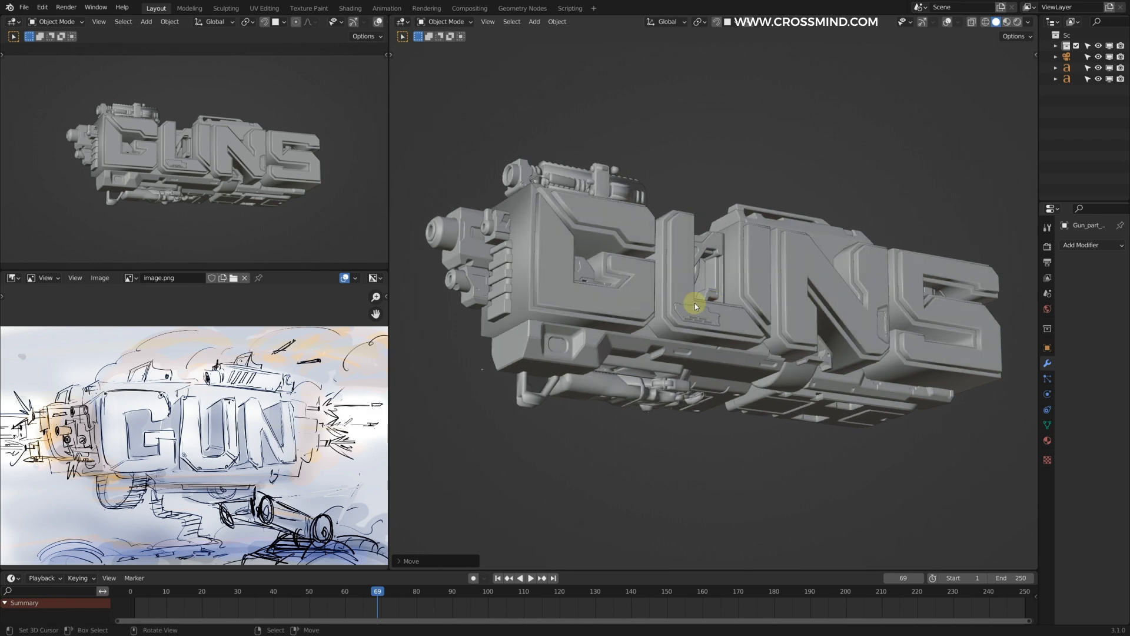
pyautogui.scroll(-2, 714, 295)
pyautogui.scroll(1, 116, 446)
# Step: Examine the concept sketch at full size and compare its front section with the model's front end
pyautogui.hotkey('ctrl', 'space')
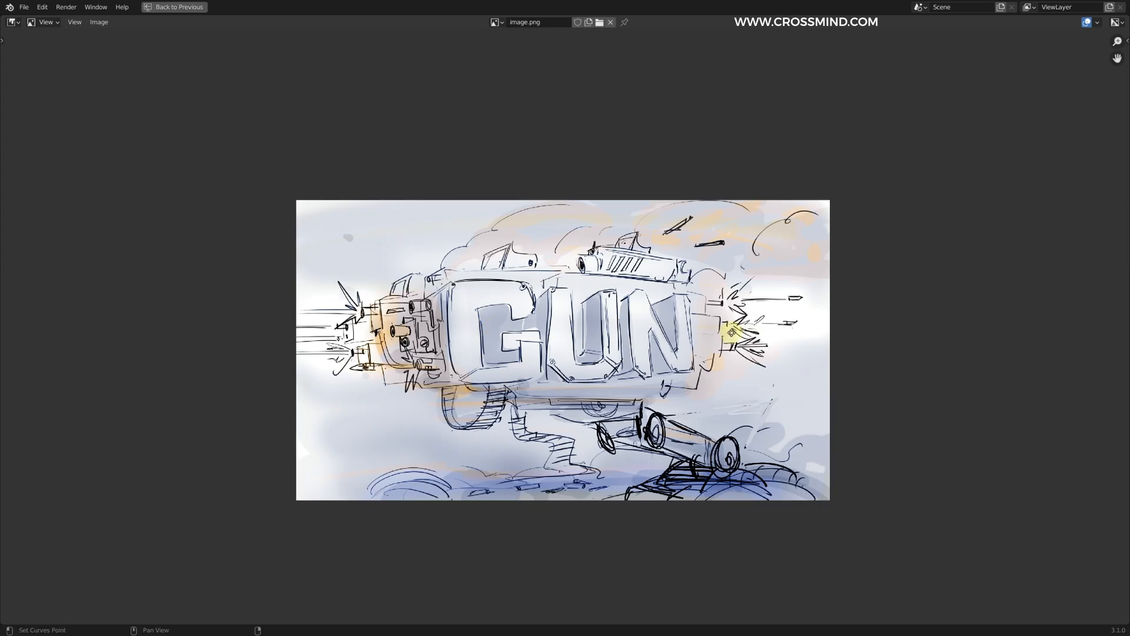
pyautogui.moveTo(443, 280); pyautogui.dragTo(492, 277, button='middle')
pyautogui.scroll(2, 493, 277)
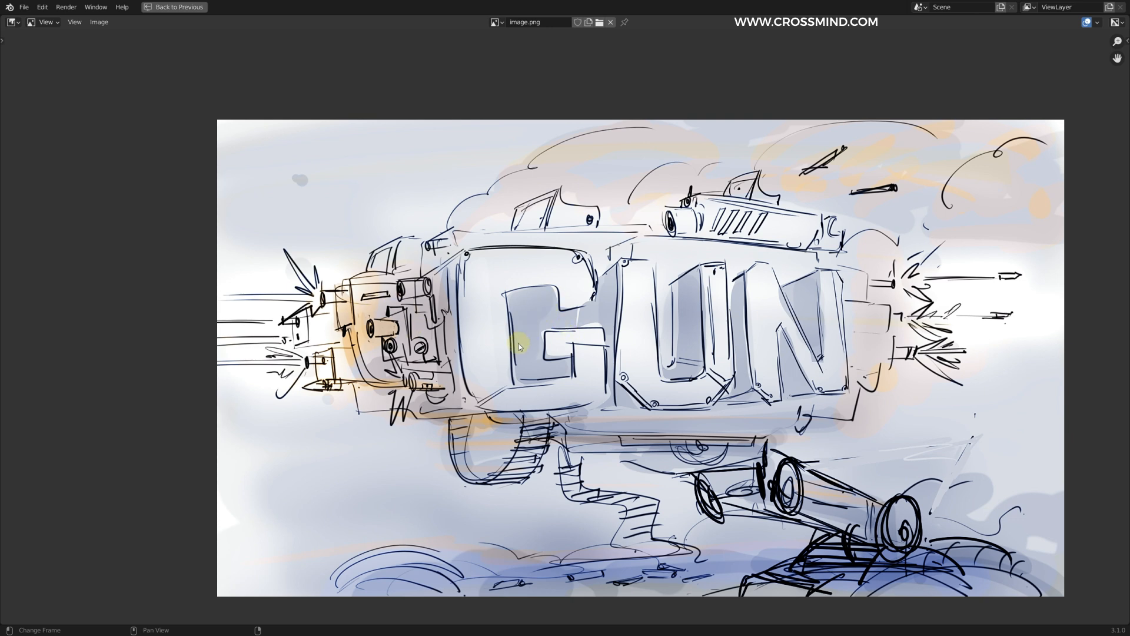
pyautogui.hotkey('ctrl', 'space')
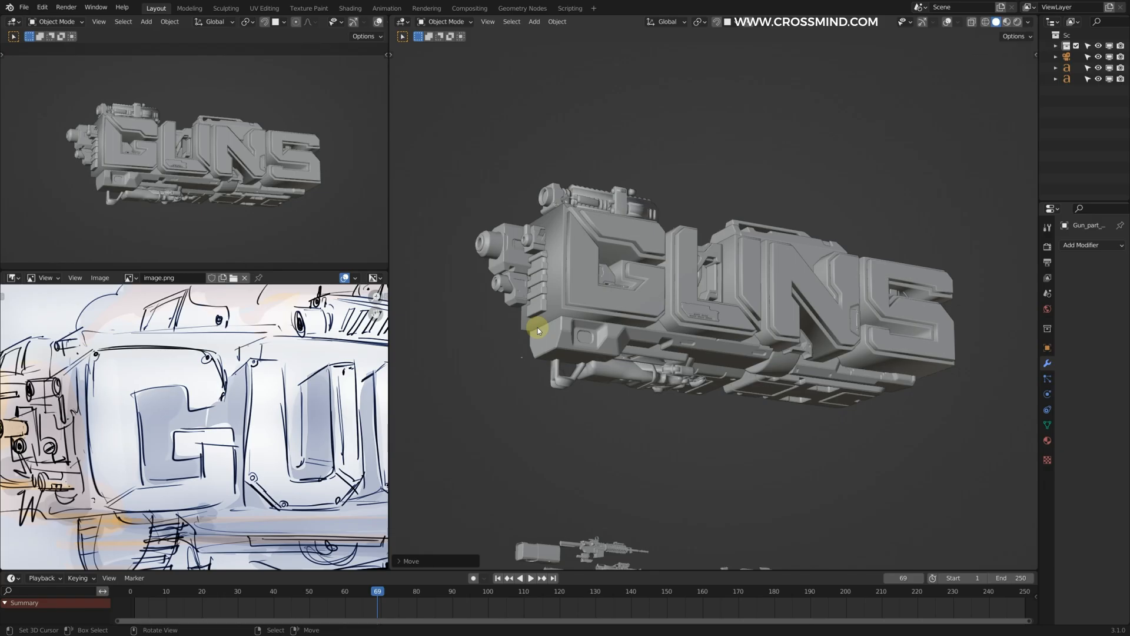
pyautogui.scroll(2, 730, 273)
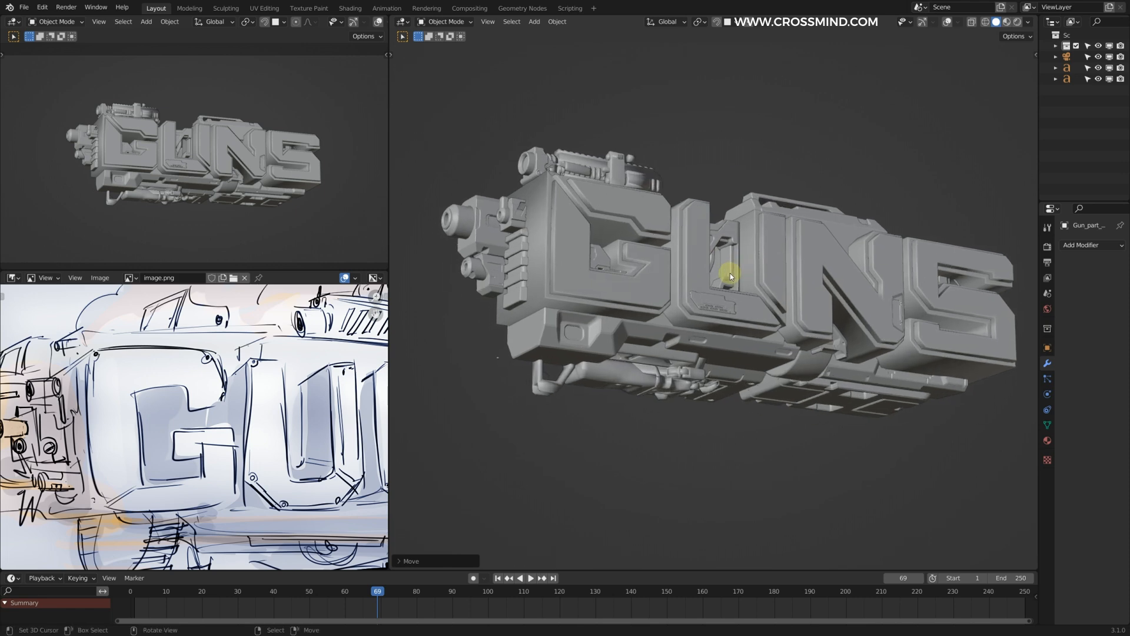
pyautogui.keyDown('shift'); pyautogui.moveTo(736, 369); pyautogui.dragTo(687, 372, button='middle'); pyautogui.keyUp('shift')
pyautogui.rightClick(688, 372)
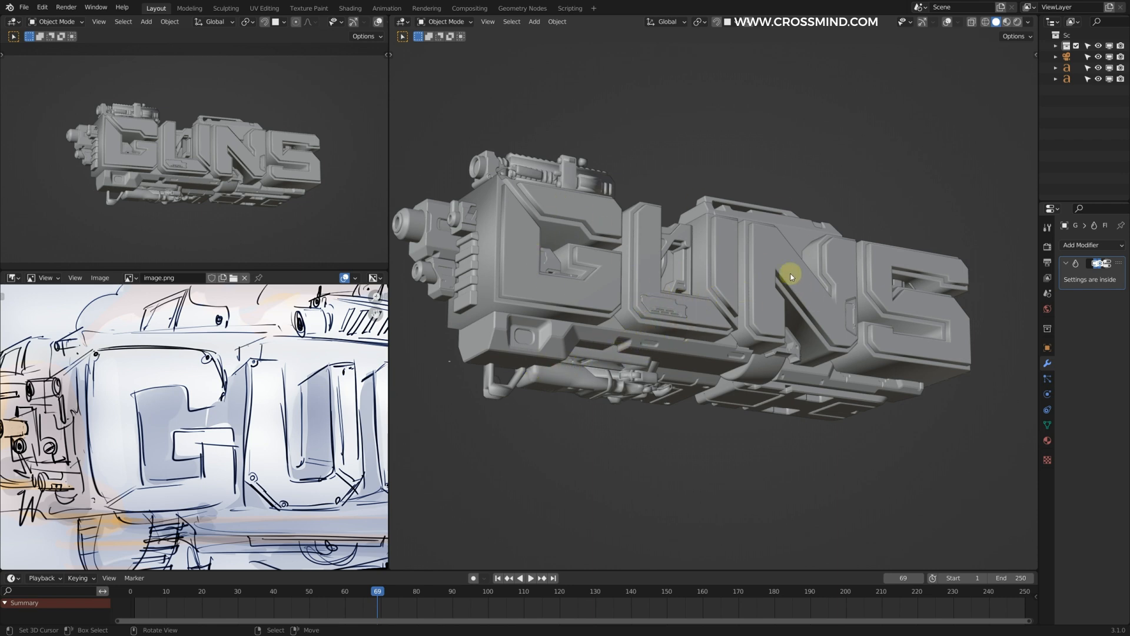
pyautogui.moveTo(606, 347); pyautogui.dragTo(546, 289, button='middle')
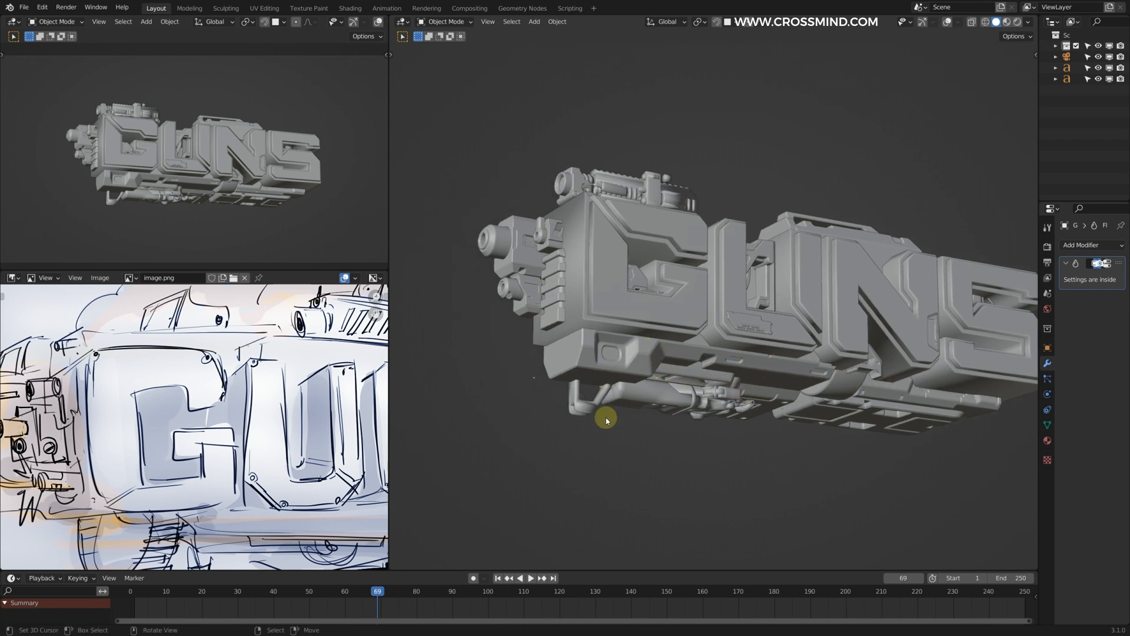
pyautogui.keyDown('shift'); pyautogui.moveTo(551, 279); pyautogui.dragTo(611, 324, button='middle'); pyautogui.keyUp('shift')
pyautogui.scroll(1, 610, 323)
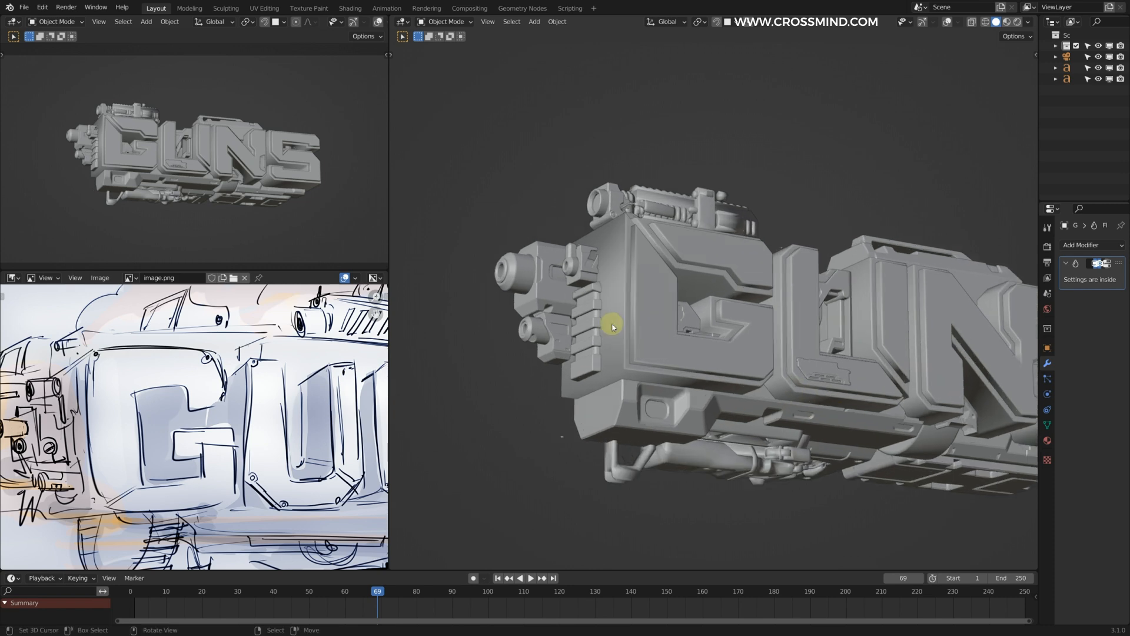
# Step: Select the extruded text object behind the front parts and convert it to a mesh
pyautogui.rightClick(611, 323)
pyautogui.press('g')
pyautogui.rightClick(601, 330)
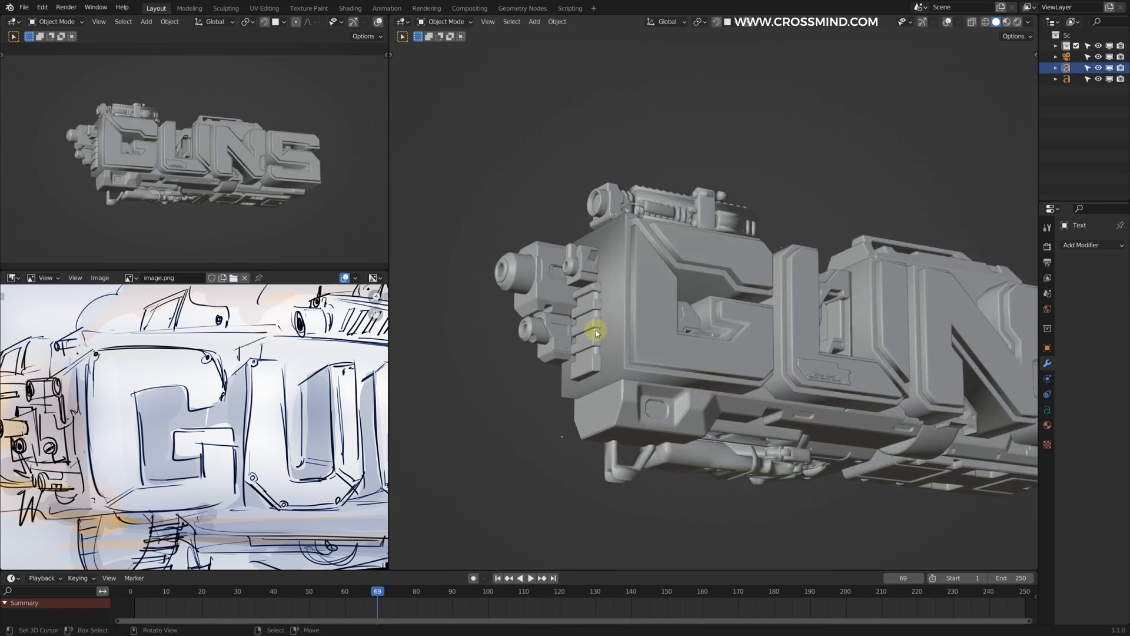
pyautogui.keyDown('shift'); pyautogui.moveTo(617, 313); pyautogui.dragTo(607, 301, button='middle'); pyautogui.keyUp('shift')
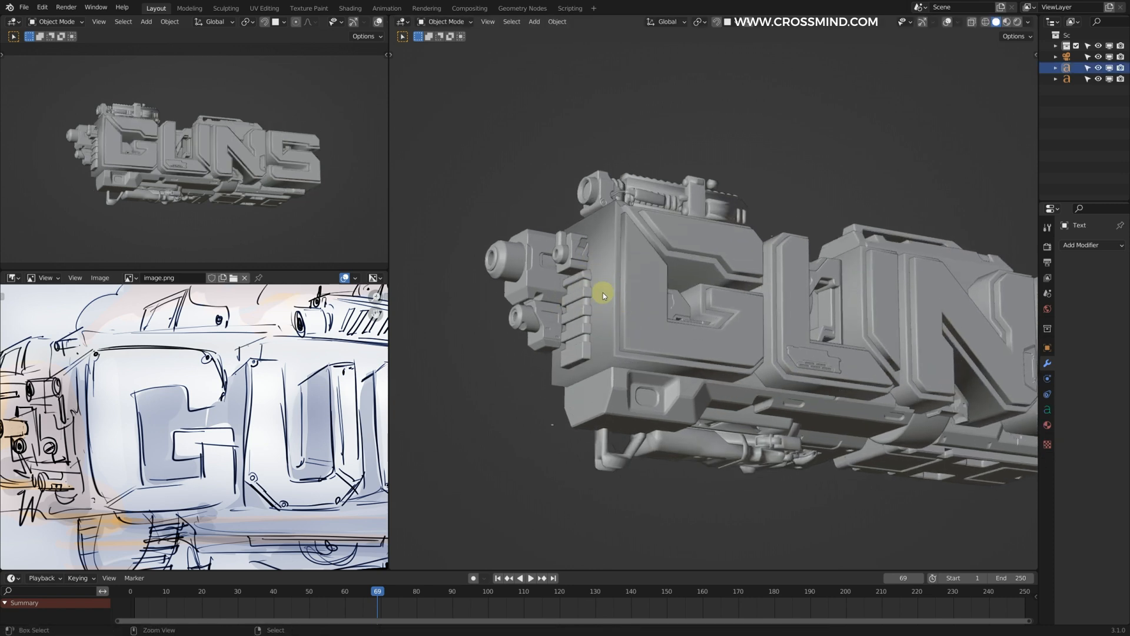
pyautogui.press('F3')
pyautogui.click(697, 312)
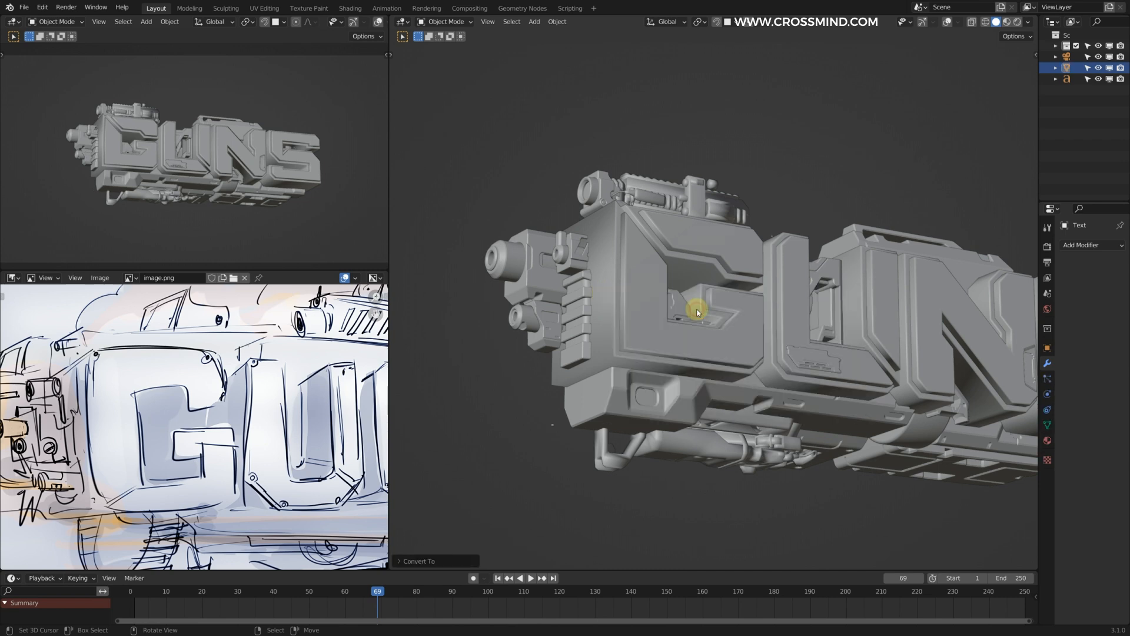
# Step: Add a cube at the front side of the letter G and scale it to about 0.25
pyautogui.moveTo(598, 295); pyautogui.dragTo(662, 306, button='middle')
pyautogui.hotkey('shift', 'a')
pyautogui.moveTo(666, 288)
pyautogui.click(756, 296)
pyautogui.press('s')
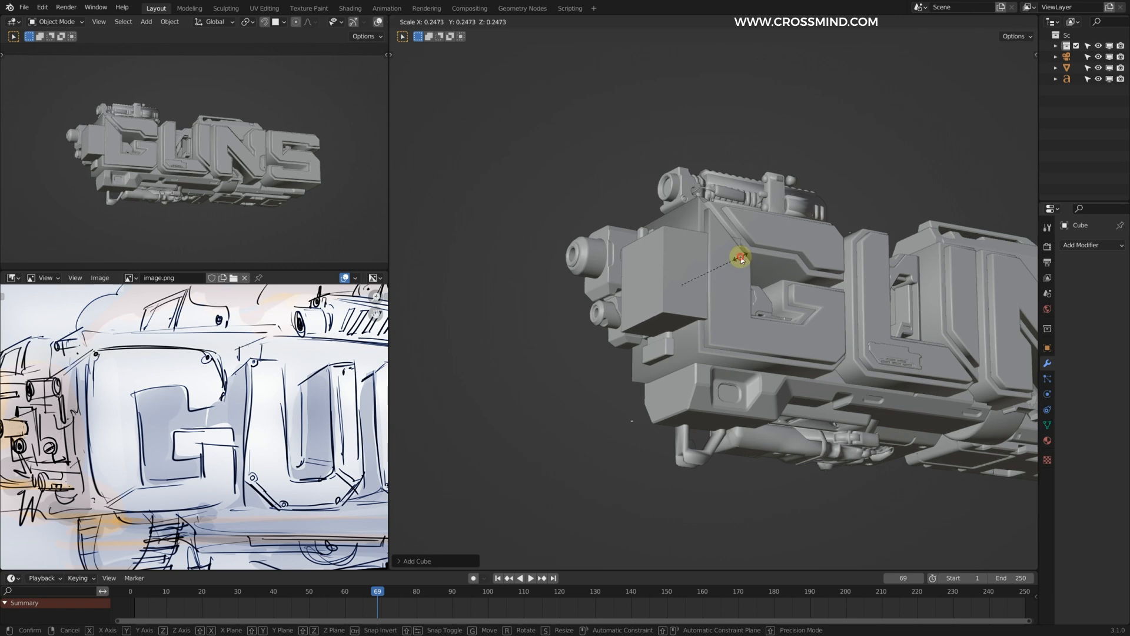
pyautogui.click(742, 259)
# Step: Bevel the selected edges of the new cube with a width of about 0.09 m
pyautogui.press('Tab')
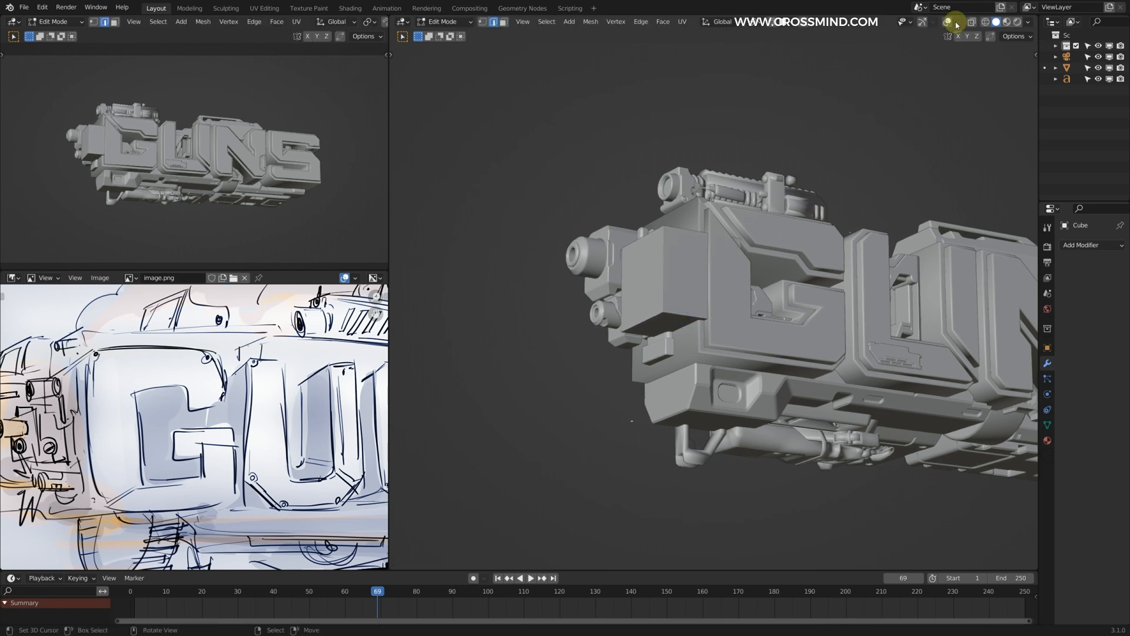
pyautogui.click(707, 224)
pyautogui.press('Tab')
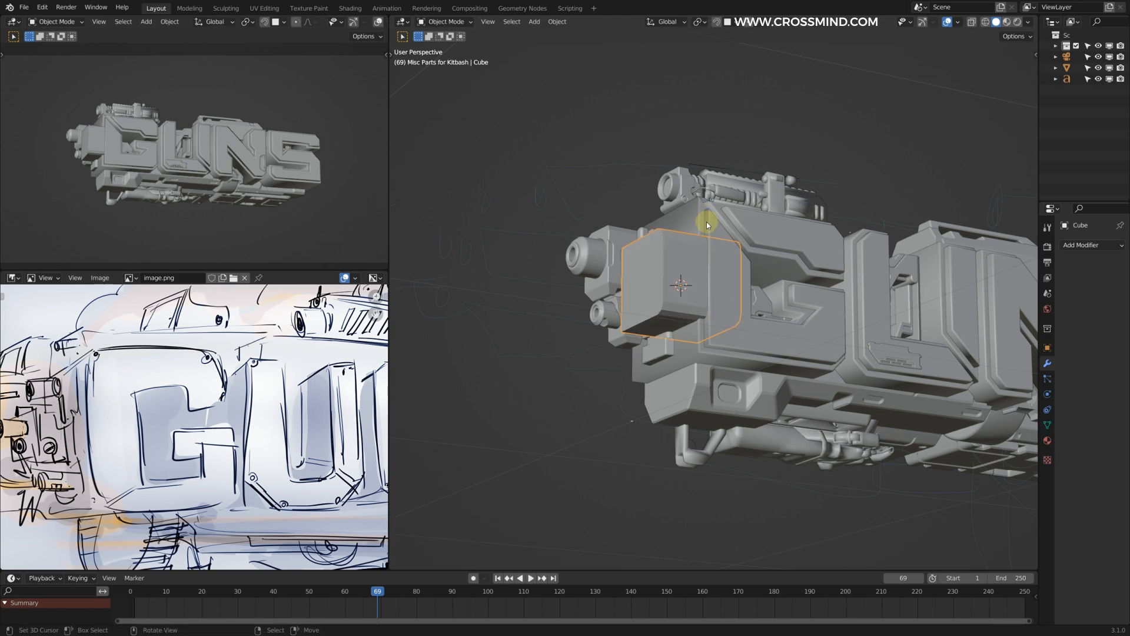
# Step: Add a Boolean modifier set to Difference to the text mesh, using the bevelled cube as the cutter object
pyautogui.click(691, 235)
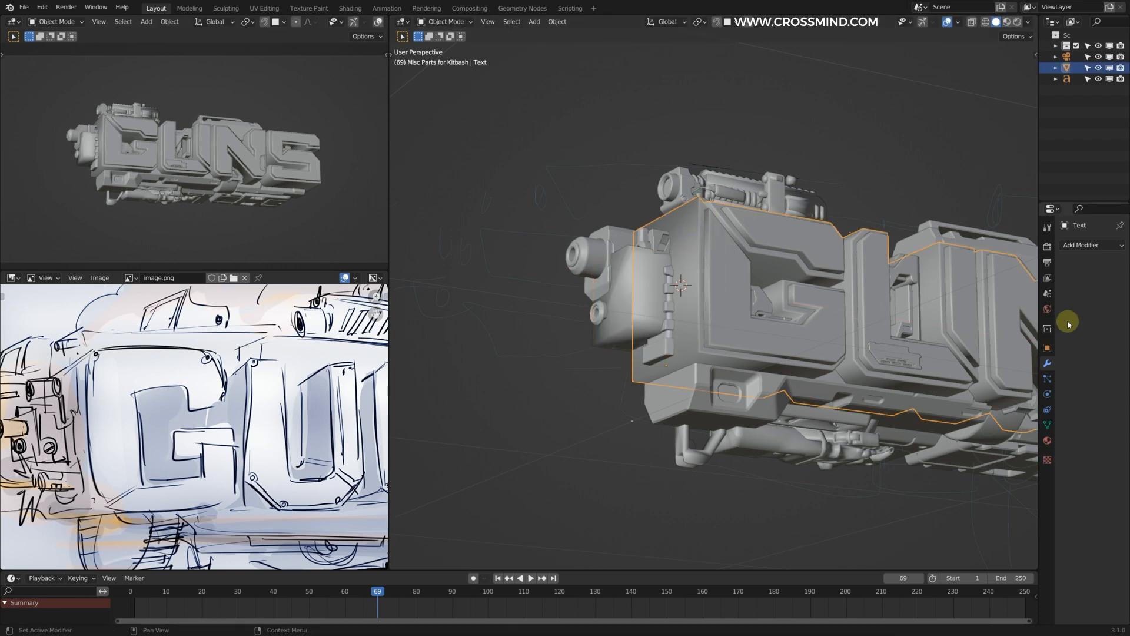
pyautogui.click(1079, 245)
pyautogui.click(920, 299)
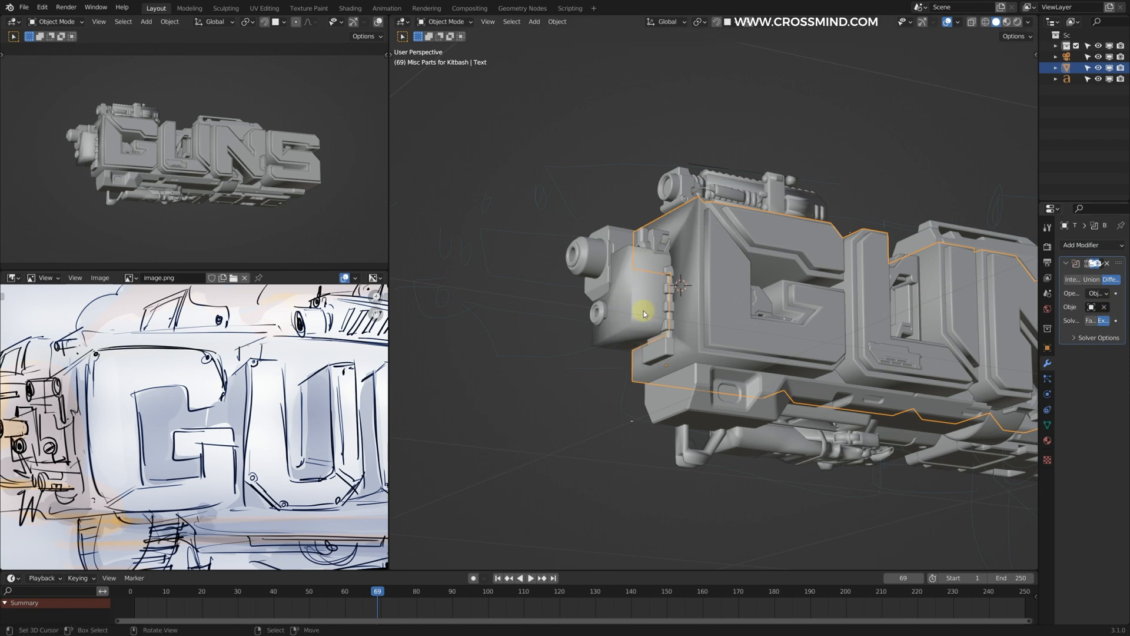
# Step: Adjust the Boolean cutter at the front side of the letter G around the front gun parts
pyautogui.press('g')
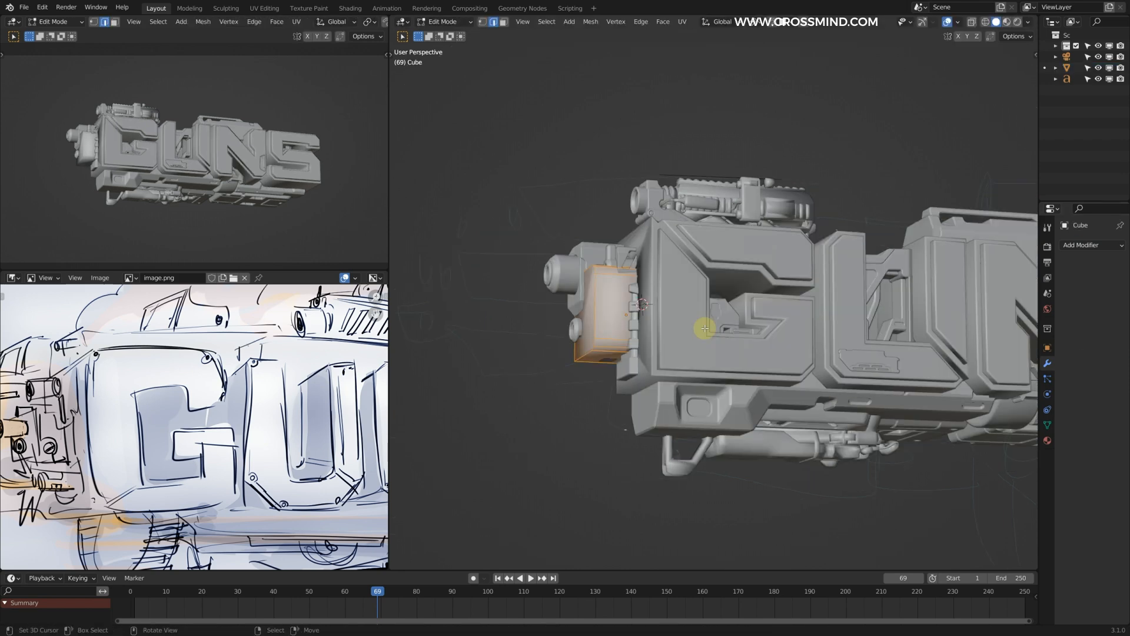
pyautogui.moveTo(662, 345); pyautogui.dragTo(601, 330, button='middle')
pyautogui.moveTo(600, 329); pyautogui.dragTo(628, 333, button='middle')
pyautogui.moveTo(629, 334); pyautogui.dragTo(656, 331, button='middle')
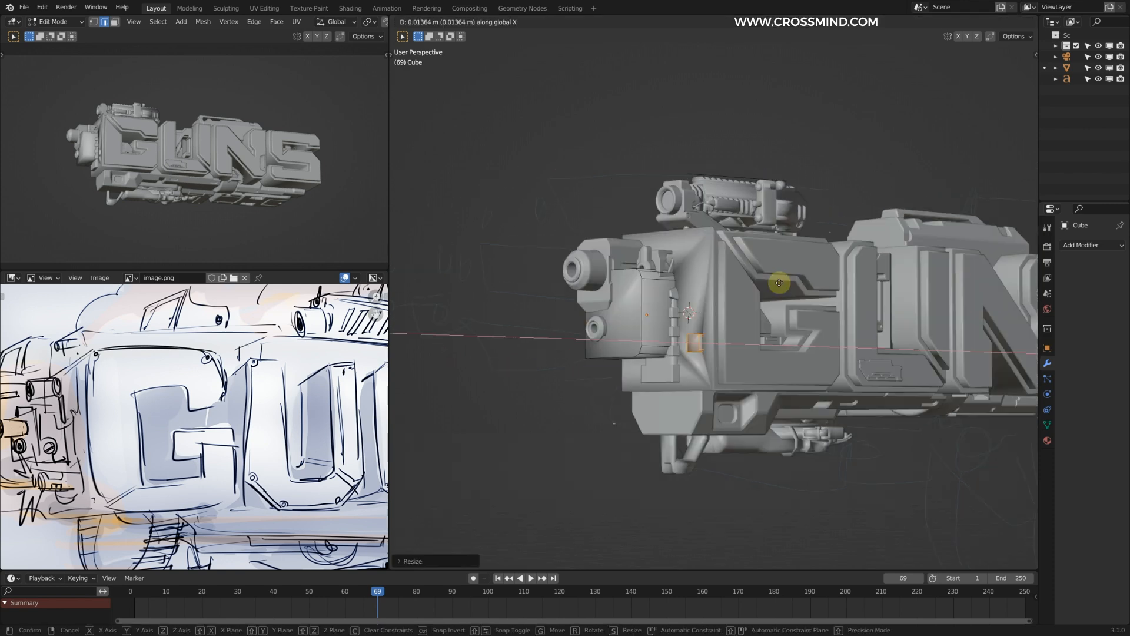
pyautogui.click(781, 286)
pyautogui.moveTo(761, 314); pyautogui.dragTo(747, 321, button='middle')
pyautogui.press('Tab')
pyautogui.click(957, 23)
pyautogui.moveTo(638, 315); pyautogui.dragTo(725, 290, button='middle')
pyautogui.press('Tab')
pyautogui.click(683, 342)
pyautogui.moveTo(677, 353); pyautogui.dragTo(637, 258, button='middle')
pyautogui.rightClick(636, 257)
pyautogui.press('w')
pyautogui.click(624, 266)
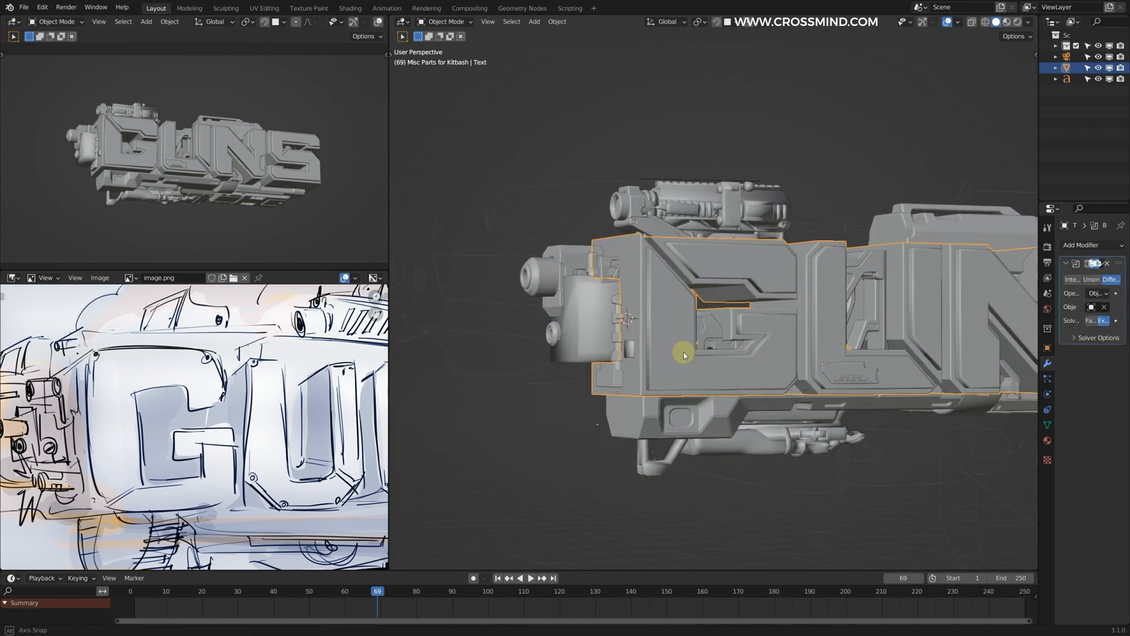
# Step: Add a cylinder inside the cutter cube's mesh near the G's lower front corner and scale it down
pyautogui.moveTo(676, 349); pyautogui.dragTo(711, 350, button='middle')
pyautogui.scroll(3, 169, 142)
pyautogui.moveTo(680, 395); pyautogui.dragTo(570, 392, button='middle')
pyautogui.scroll(2, 657, 345)
pyautogui.rightClick(657, 345)
pyautogui.press('Tab')
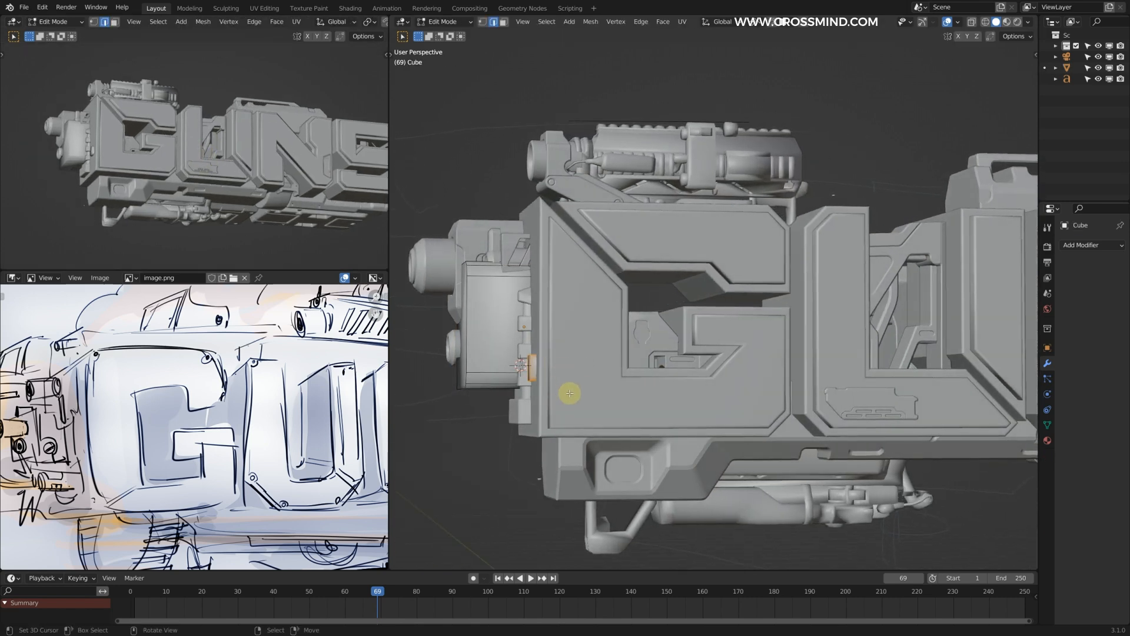
pyautogui.hotkey('shift', 'a')
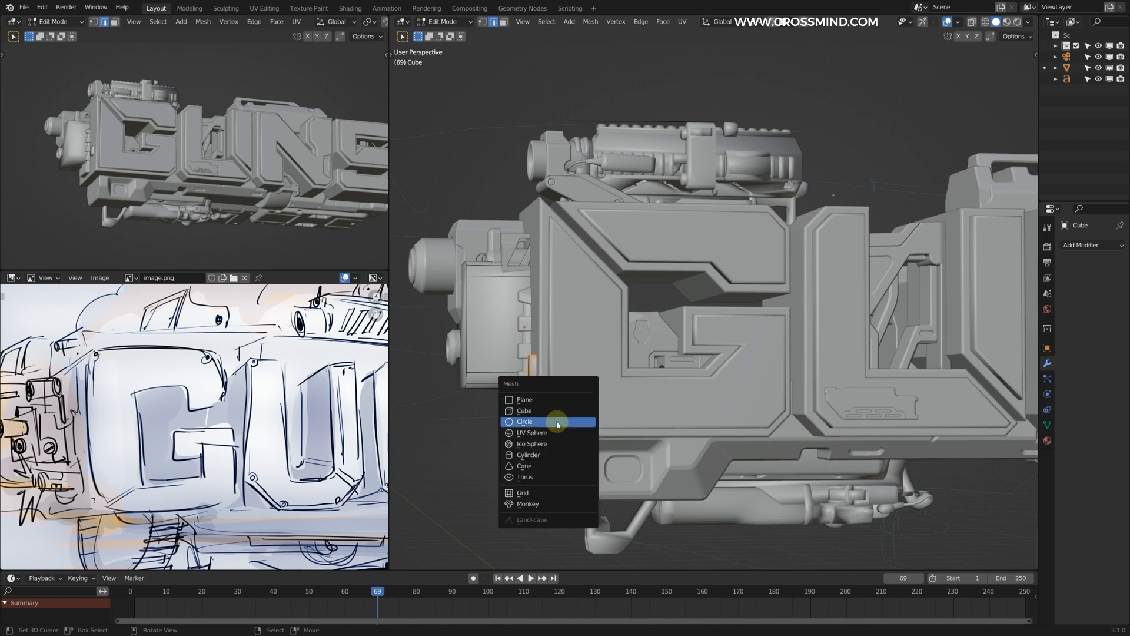
pyautogui.click(533, 457)
pyautogui.press('s')
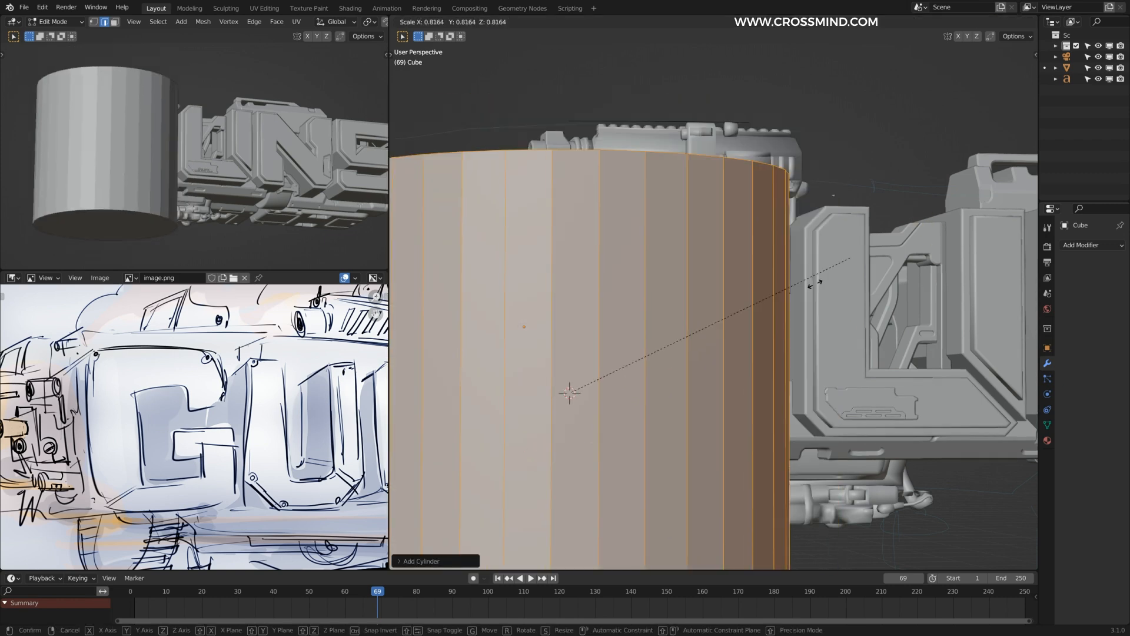
pyautogui.click(641, 374)
# Step: Rotate the cylinder 90 degrees about X and 90 degrees about Z
pyautogui.press('r')
pyautogui.press('x')
pyautogui.press('9')
pyautogui.press('0')
pyautogui.press('Return')
pyautogui.moveTo(641, 375)
pyautogui.mouseDown(button='middle')
pyautogui.moveTo(697, 353)
pyautogui.moveTo(883, 385)
pyautogui.moveTo(719, 384)
pyautogui.mouseUp(button='middle')
pyautogui.press('r')
pyautogui.press('z')
pyautogui.press('9')
pyautogui.press('0')
pyautogui.press('Return')
# Step: Shrink the cylinder further and move it into the lower corner of the G's front side, adjusting it along X
pyautogui.press('s')
pyautogui.click(667, 375)
pyautogui.press('g')
pyautogui.click(927, 389)
pyautogui.press('z')
pyautogui.press('s')
pyautogui.click(530, 400)
pyautogui.press('z')
pyautogui.press('g')
pyautogui.moveTo(603, 378)
pyautogui.mouseDown(button='middle')
pyautogui.moveTo(783, 353)
pyautogui.moveTo(766, 383)
pyautogui.mouseUp(button='middle')
pyautogui.press('g')
pyautogui.press('x')
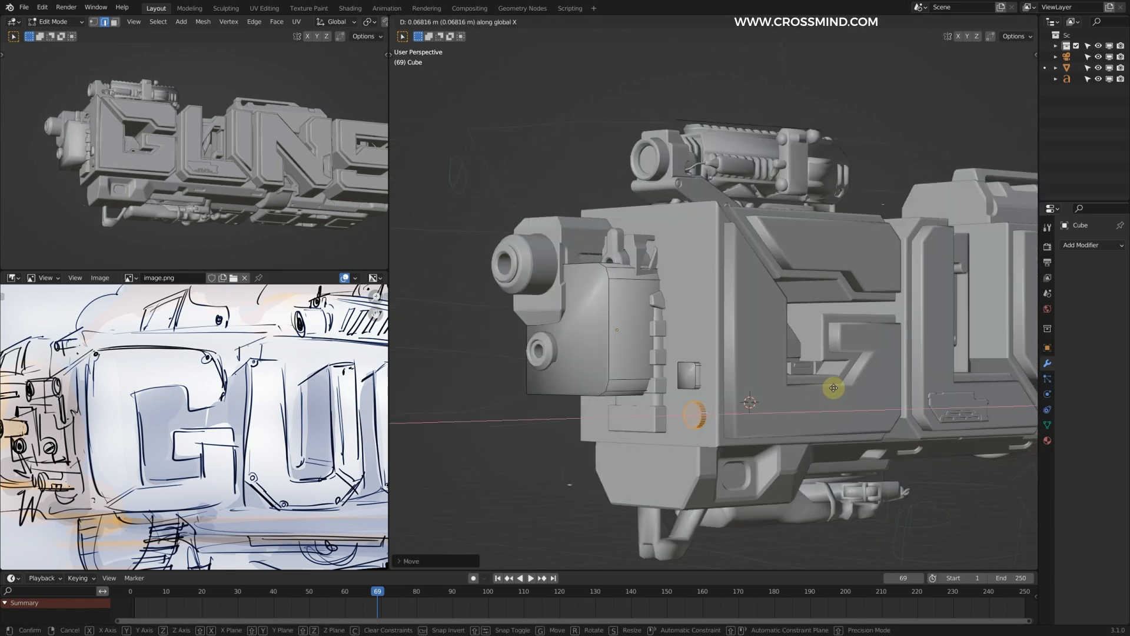
pyautogui.click(835, 386)
# Step: Duplicate the cutter cylinder to the upper corner of the G's front side
pyautogui.press('Tab')
pyautogui.moveTo(830, 345); pyautogui.dragTo(736, 348, button='middle')
pyautogui.press('Tab')
pyautogui.hotkey('shift', 'd')
pyautogui.click(632, 215)
pyautogui.moveTo(631, 215); pyautogui.dragTo(785, 267, button='middle')
pyautogui.press('Tab')
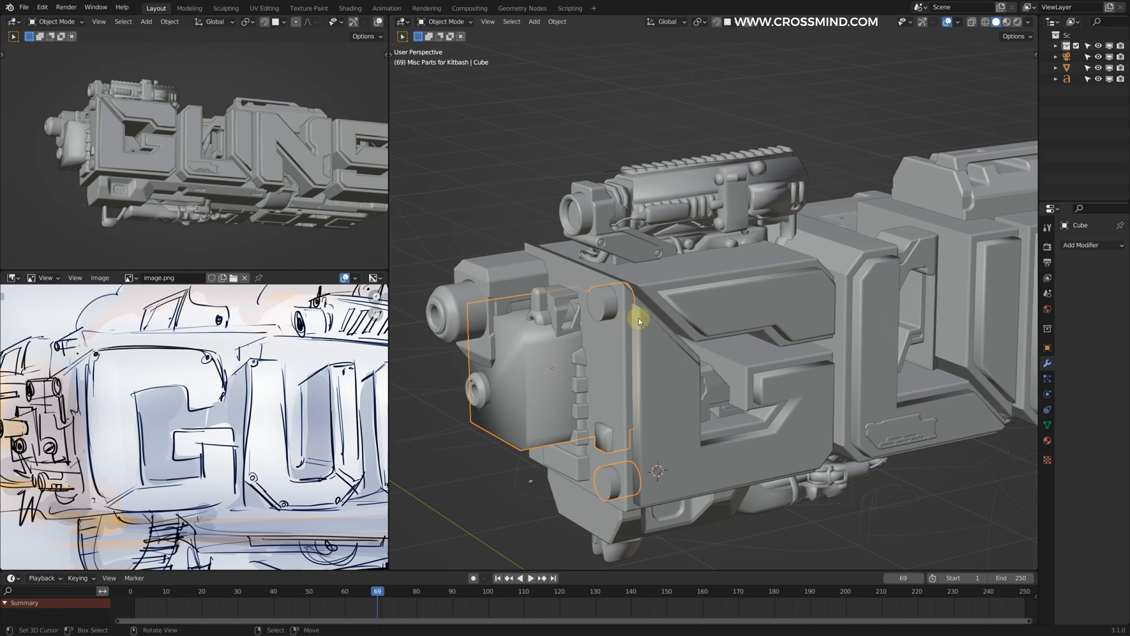
pyautogui.moveTo(825, 319); pyautogui.dragTo(625, 274, button='middle')
# Step: Duplicate the small rounded cutter block and place the copy at the lower edge of the G
pyautogui.press('Tab')
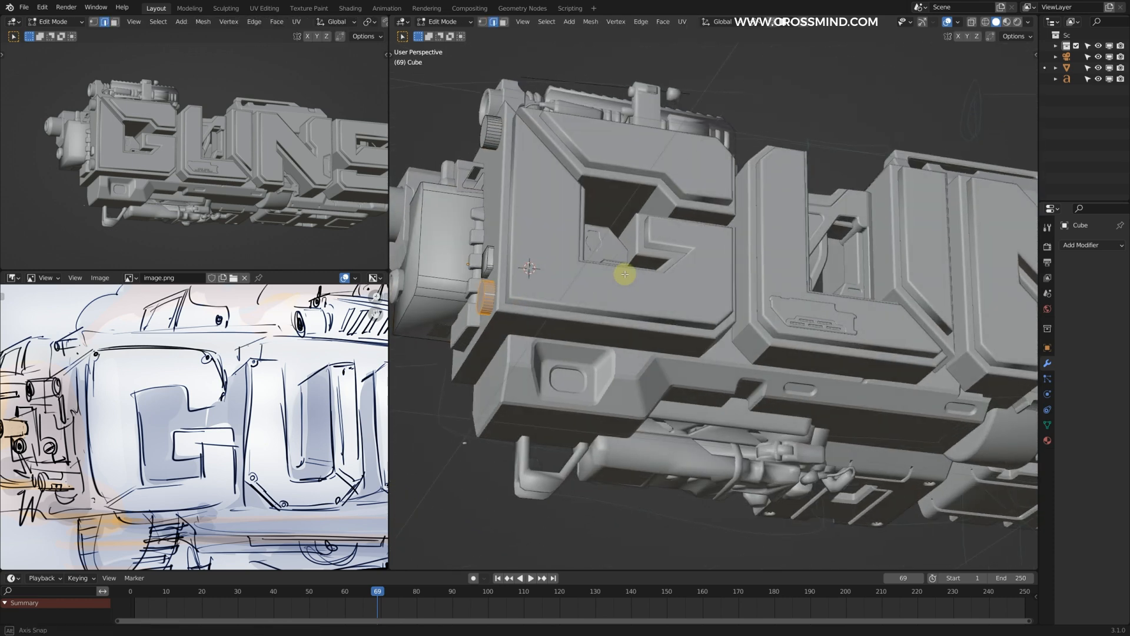
pyautogui.moveTo(507, 319)
pyautogui.mouseDown(button='middle')
pyautogui.moveTo(570, 321)
pyautogui.moveTo(517, 321)
pyautogui.mouseUp(button='middle')
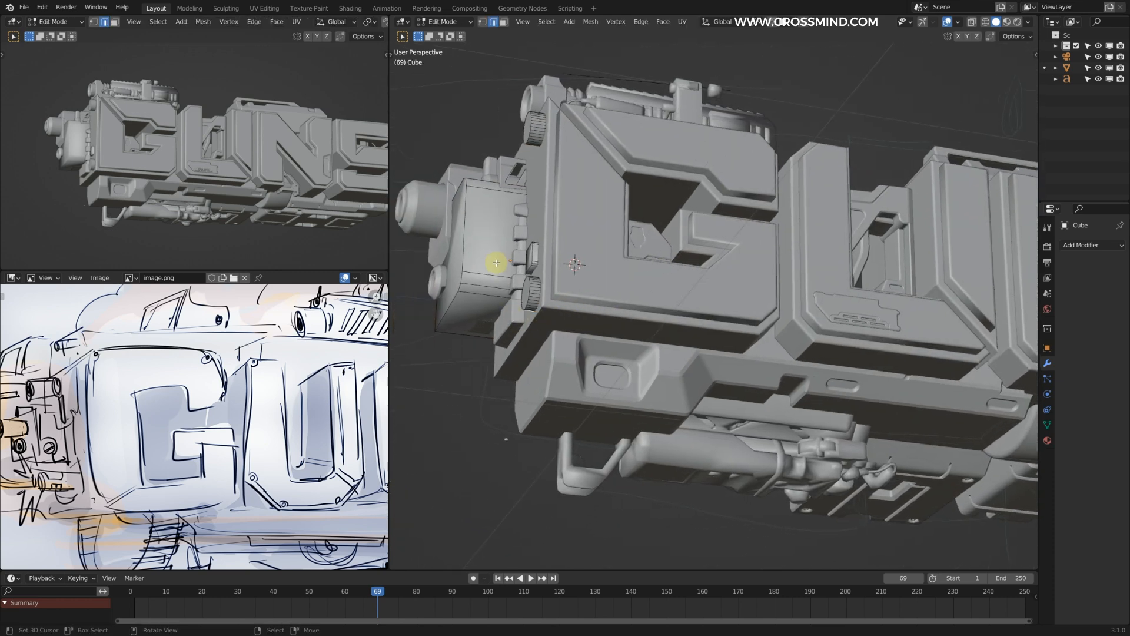
pyautogui.moveTo(531, 252)
pyautogui.mouseDown(button='middle')
pyautogui.moveTo(504, 263)
pyautogui.moveTo(518, 265)
pyautogui.mouseUp(button='middle')
pyautogui.hotkey('shift', 'd')
pyautogui.click(636, 383)
pyautogui.press('s')
pyautogui.click(624, 383)
pyautogui.moveTo(695, 389); pyautogui.dragTo(522, 247, button='middle')
pyautogui.press('g')
pyautogui.click(600, 369)
# Step: Resize the block under the G and place another copy about 1.1 m along at the U's lower edge
pyautogui.press('s')
pyautogui.click(654, 374)
pyautogui.press('g')
pyautogui.click(722, 382)
pyautogui.moveTo(810, 388); pyautogui.dragTo(741, 350, button='middle')
pyautogui.press('s')
pyautogui.moveTo(660, 341); pyautogui.dragTo(789, 324, button='middle')
pyautogui.press('g')
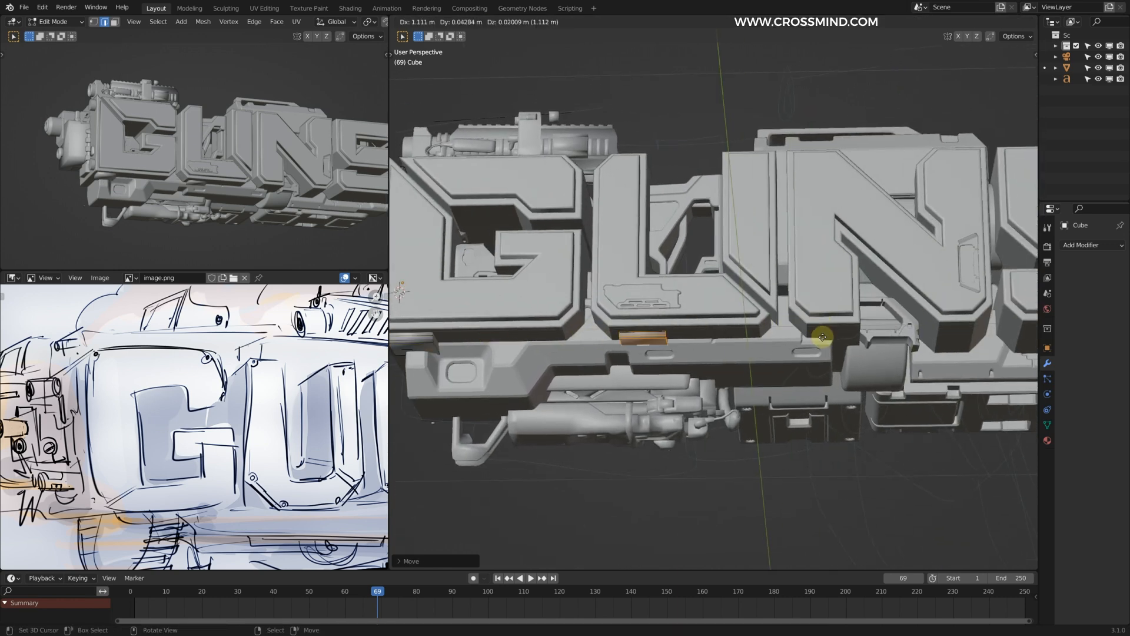
pyautogui.click(818, 335)
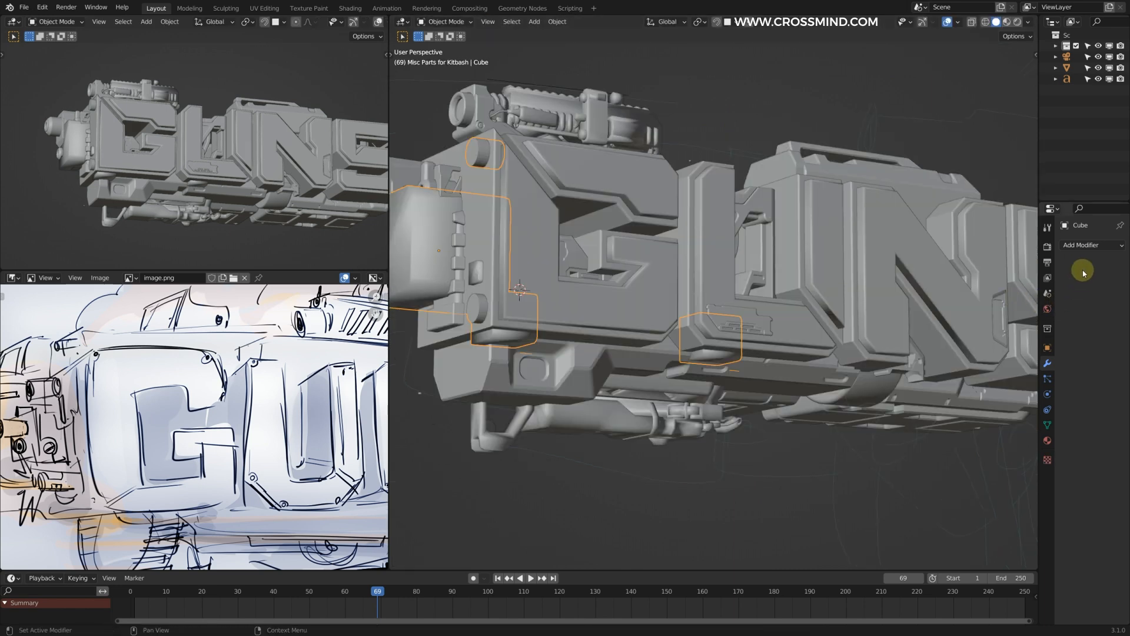
# Step: Apply the Boolean modifier on the text mesh and delete the cutter object
pyautogui.click(973, 335)
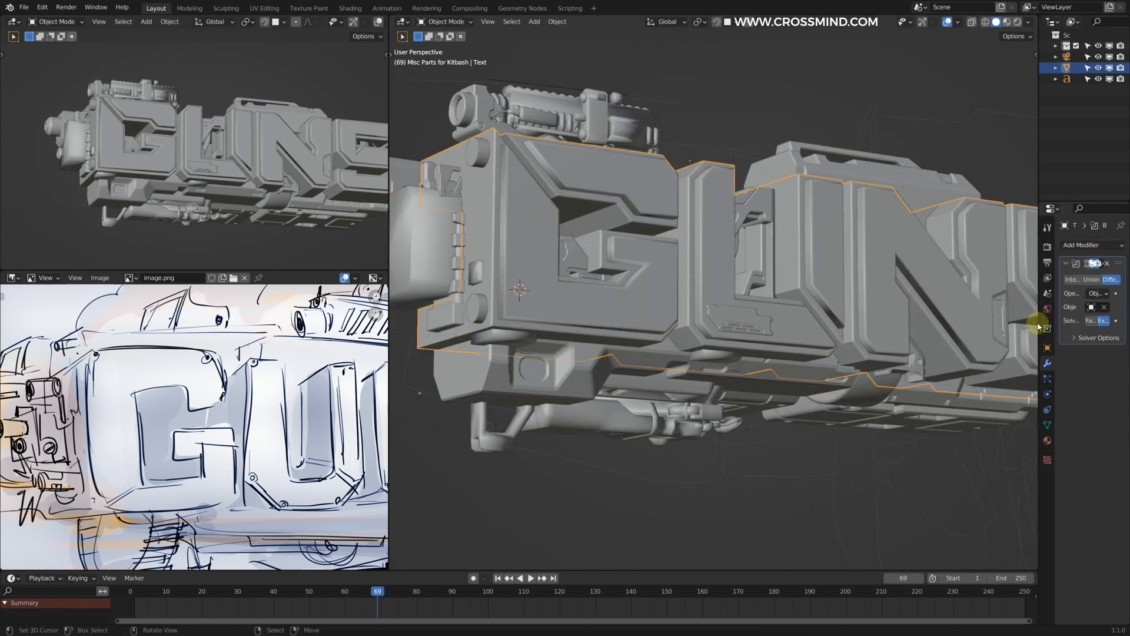
pyautogui.keyDown('shift'); pyautogui.moveTo(568, 310); pyautogui.dragTo(701, 305, button='middle'); pyautogui.keyUp('shift')
pyautogui.moveTo(552, 239); pyautogui.dragTo(567, 463, button='right')
pyautogui.rightClick(580, 448)
pyautogui.moveTo(624, 382); pyautogui.dragTo(666, 397, button='middle')
pyautogui.press('g')
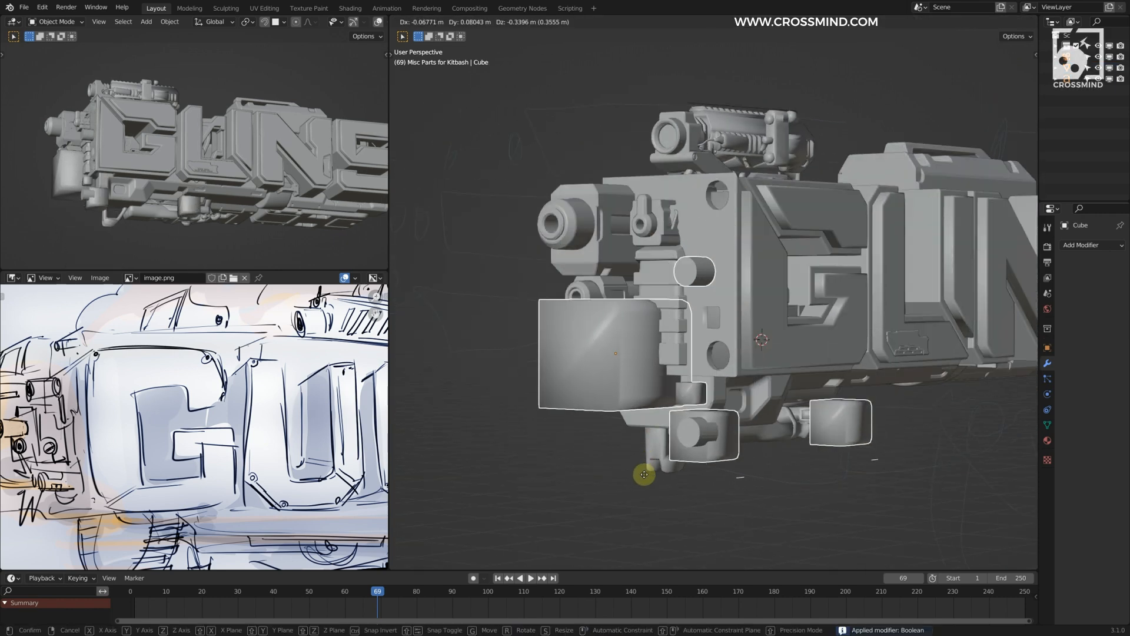
pyautogui.rightClick(673, 402)
pyautogui.press('Delete')
# Step: Select the small round ringed part among the kitbash parts and duplicate it
pyautogui.scroll(-5, 762, 347)
pyautogui.keyDown('shift'); pyautogui.moveTo(763, 349); pyautogui.dragTo(583, 247, button='middle'); pyautogui.keyUp('shift')
pyautogui.scroll(3, 750, 445)
pyautogui.keyDown('shift'); pyautogui.moveTo(842, 436); pyautogui.dragTo(655, 309, button='middle'); pyautogui.keyUp('shift')
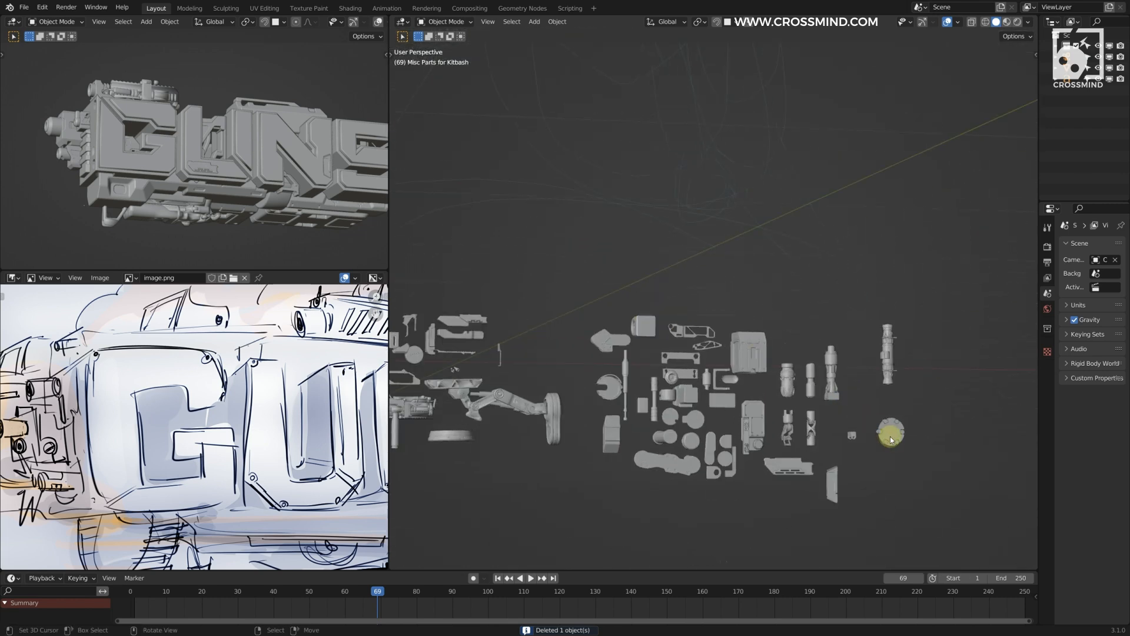
pyautogui.click(890, 434)
pyautogui.scroll(5, 651, 444)
pyautogui.scroll(-4, 725, 347)
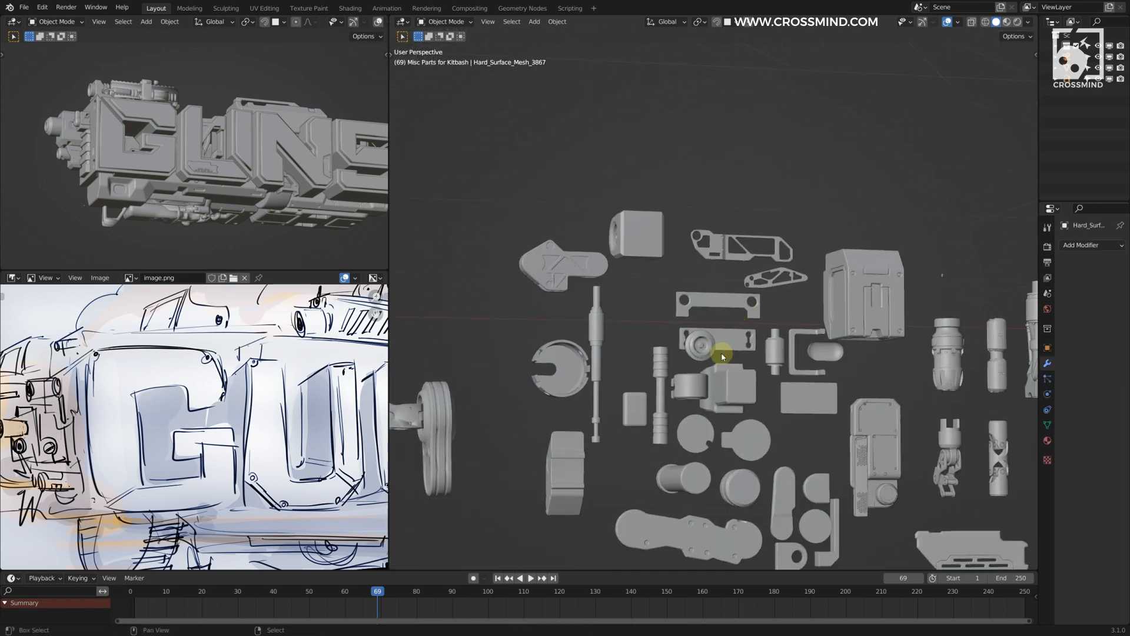
pyautogui.click(698, 361)
pyautogui.scroll(-3, 848, 430)
pyautogui.scroll(-3, 848, 430)
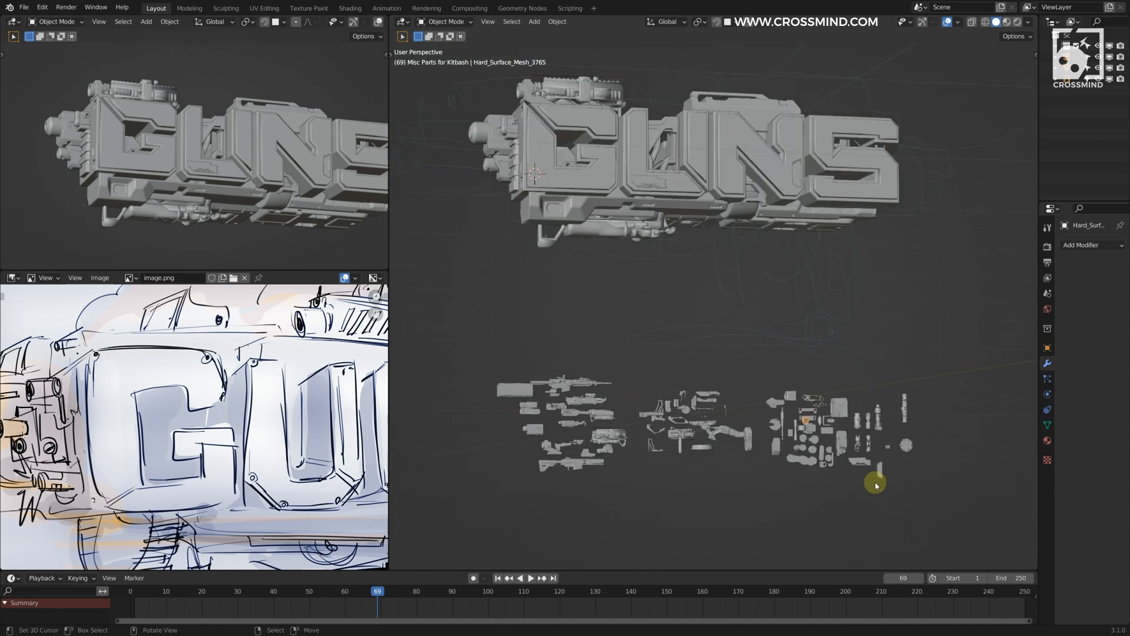
pyautogui.hotkey('shift', 'd')
# Step: Snap the ringed part to the 3D cursor beside the G's lower round hole and rotate it 90 degrees about Z
pyautogui.scroll(8, 619, 274)
pyautogui.keyDown('shift'); pyautogui.moveTo(619, 274); pyautogui.dragTo(777, 358, button='middle'); pyautogui.keyUp('shift')
pyautogui.hotkey('shift', 's')
pyautogui.press('g')
pyautogui.press('s')
pyautogui.click(845, 365)
pyautogui.press('r')
pyautogui.press('z')
pyautogui.press('9')
pyautogui.press('0')
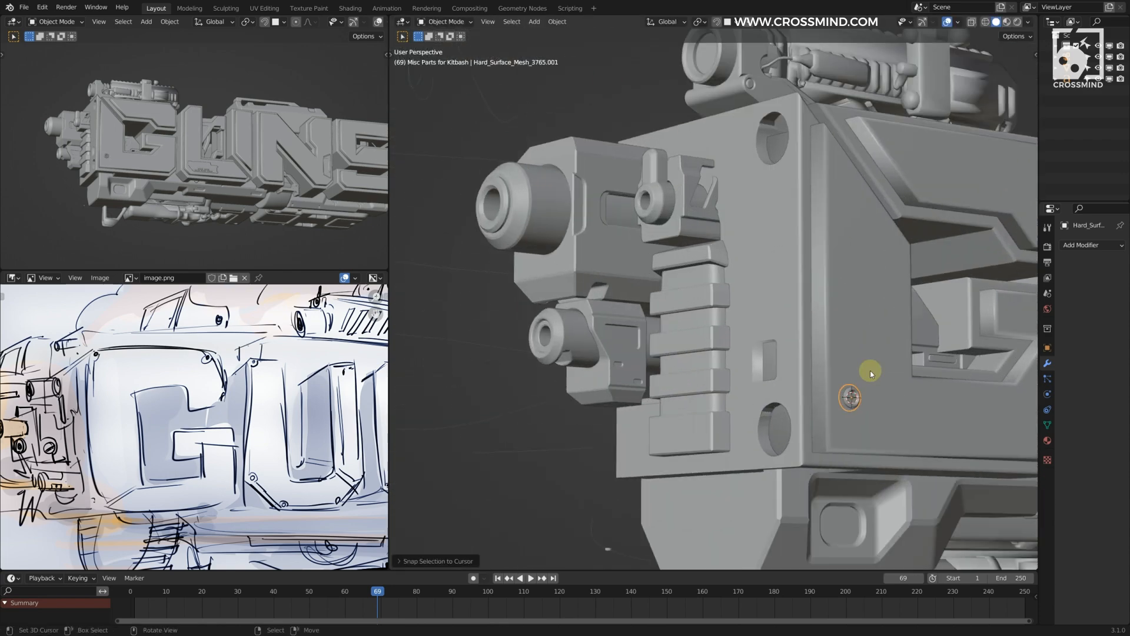
pyautogui.click(835, 356)
# Step: Move the ringed part along X to seat it in the lower round hole on the G's front side
pyautogui.scroll(9, 790, 305)
pyautogui.moveTo(790, 306); pyautogui.dragTo(871, 277, button='middle')
pyautogui.press('g')
pyautogui.press('x')
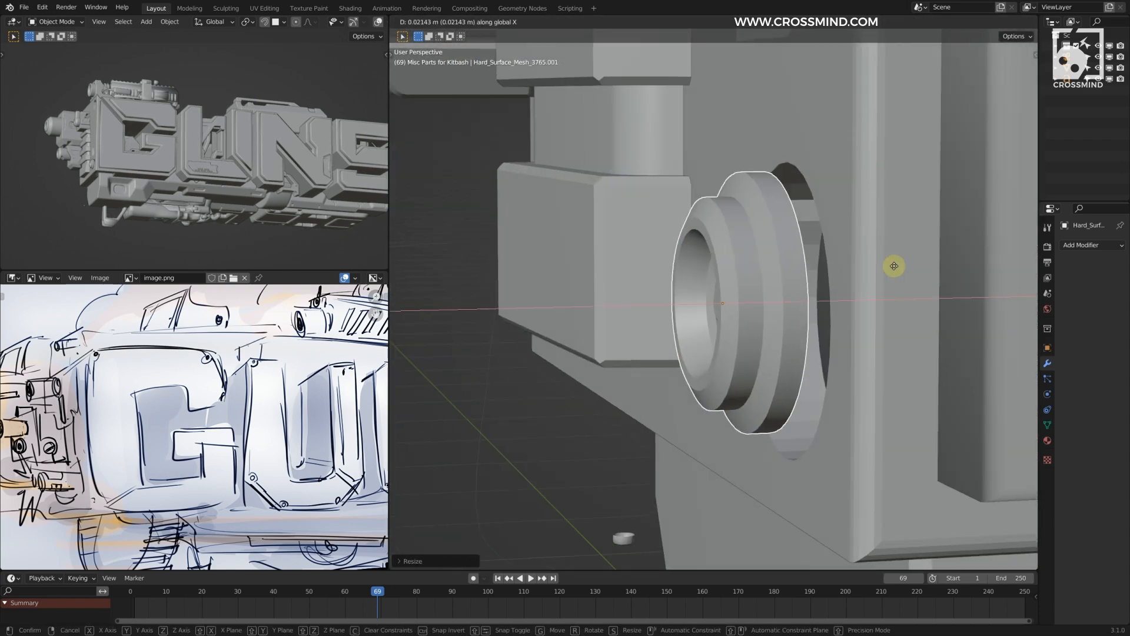
pyautogui.click(877, 272)
pyautogui.press('g')
pyautogui.press('x')
pyautogui.click(886, 281)
pyautogui.scroll(6, 216, 171)
pyautogui.scroll(-8, 734, 361)
# Step: Snap another kitbash part to the 3D cursor near the cut-out in the G's lower edge and shift it along X
pyautogui.keyDown('shift'); pyautogui.moveTo(734, 361); pyautogui.dragTo(767, 329, button='middle'); pyautogui.keyUp('shift')
pyautogui.scroll(6, 726, 321)
pyautogui.click(718, 238)
pyautogui.scroll(-6, 719, 238)
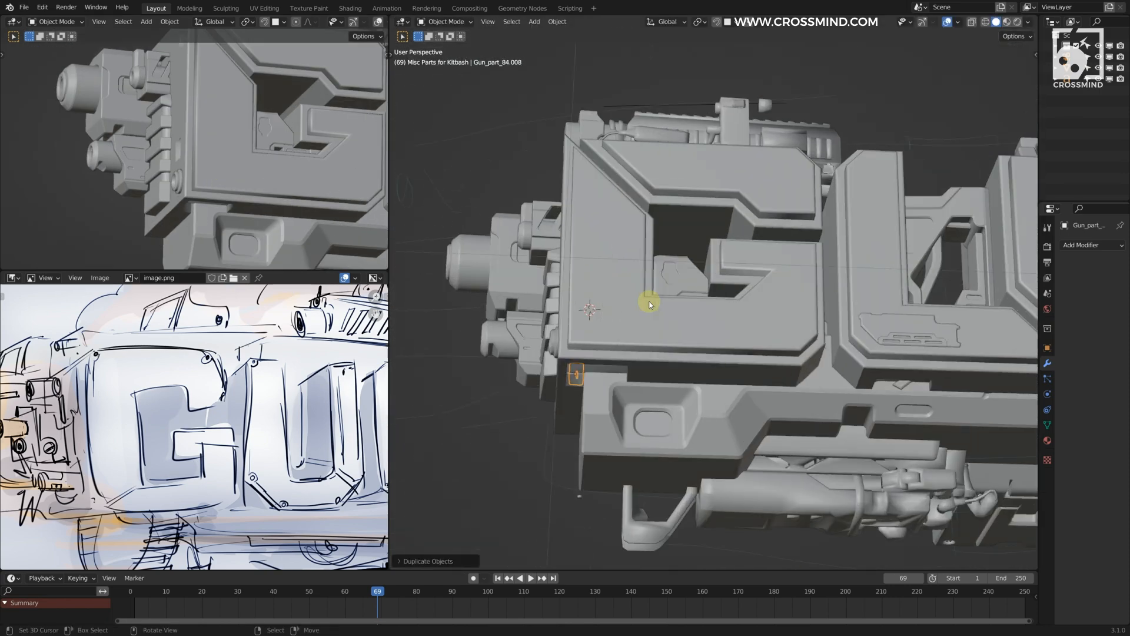
pyautogui.moveTo(651, 305); pyautogui.dragTo(666, 253, button='middle')
pyautogui.scroll(4, 624, 313)
pyautogui.click(613, 370)
pyautogui.hotkey('shift', 's')
pyautogui.click(621, 314)
pyautogui.press('g')
pyautogui.press('x')
# Step: Clear the part's rotation, rotate it 90 degrees about Z and move it along Y
pyautogui.hotkey('alt', 'r')
pyautogui.press('r')
pyautogui.press('z')
pyautogui.press('9')
pyautogui.press('0')
pyautogui.click(623, 335)
pyautogui.press('g')
pyautogui.press('y')
pyautogui.click(630, 344)
# Step: Scale the part to the size of the lower cut-out and adjust its height along Z
pyautogui.moveTo(630, 345); pyautogui.dragTo(795, 309, button='middle')
pyautogui.press('s')
pyautogui.click(841, 289)
pyautogui.press('g')
pyautogui.press('z')
pyautogui.click(778, 268)
pyautogui.moveTo(777, 268); pyautogui.dragTo(795, 321, button='middle')
pyautogui.moveTo(823, 193); pyautogui.dragTo(776, 348, button='middle')
# Step: Reposition the part along Z and Y and scale it along Y to fit the lower cut-out
pyautogui.press('g')
pyautogui.press('z')
pyautogui.click(659, 313)
pyautogui.press('y')
pyautogui.click(750, 280)
pyautogui.press('s')
pyautogui.press('y')
pyautogui.click(795, 266)
pyautogui.scroll(-3, 728, 309)
pyautogui.scroll(-2, 776, 347)
pyautogui.rightClick(718, 437)
pyautogui.click(724, 245)
pyautogui.moveTo(724, 245); pyautogui.dragTo(720, 287, button='middle')
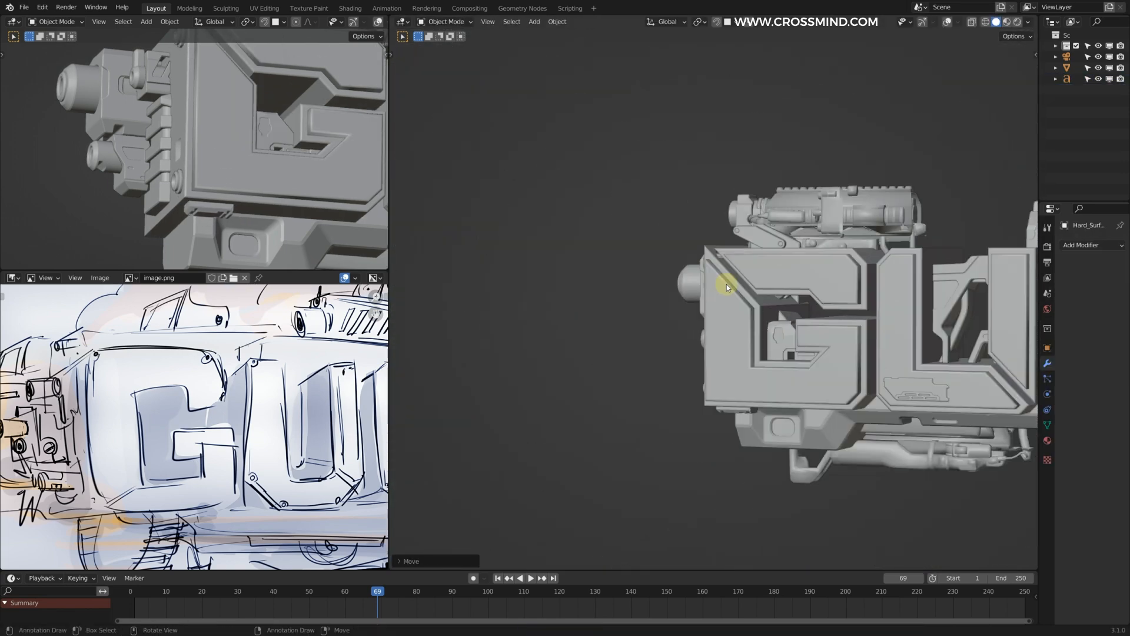
# Step: Duplicate the kitbash part along X towards the neighbouring letters and adjust the copy's height along Z
pyautogui.scroll(-4, 236, 153)
pyautogui.hotkey('shift', 'd')
pyautogui.press('x')
pyautogui.click(986, 268)
pyautogui.scroll(4, 830, 248)
pyautogui.press('g')
pyautogui.press('z')
pyautogui.click(830, 235)
# Step: Rotate the duplicated part and shift it along X to fit between the letters
pyautogui.press('r')
pyautogui.click(832, 278)
pyautogui.press('Return')
pyautogui.press('g')
pyautogui.press('x')
pyautogui.click(834, 279)
pyautogui.scroll(-4, 836, 280)
pyautogui.moveTo(836, 280); pyautogui.dragTo(825, 308, button='middle')
pyautogui.scroll(-2, 822, 293)
pyautogui.scroll(-3, 825, 308)
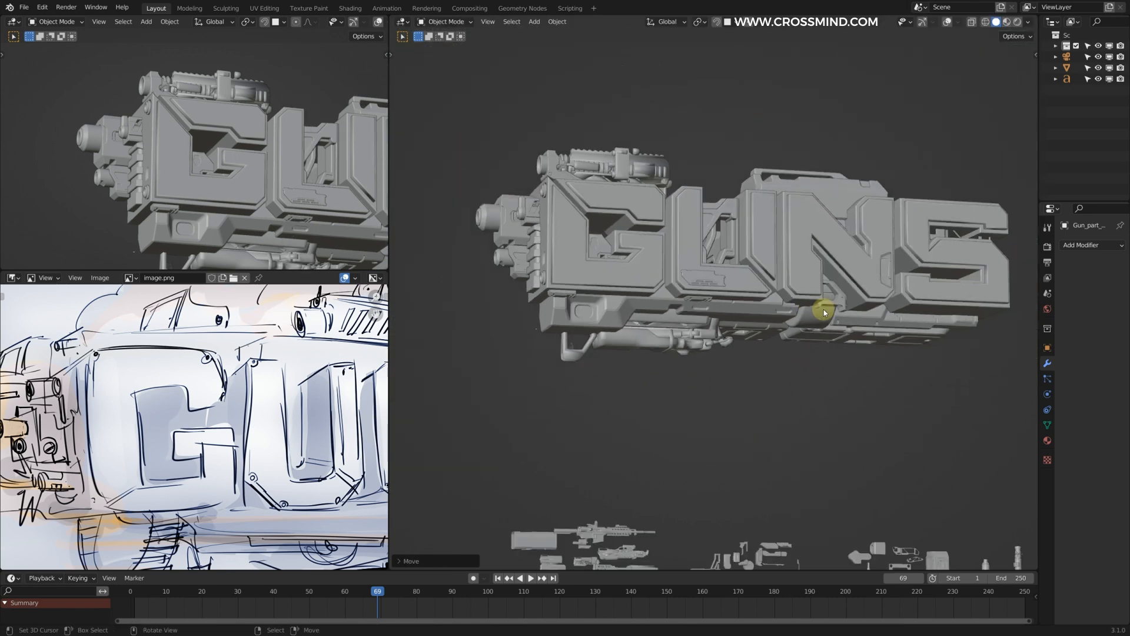
# Step: Select the whole GUNS assembly in front view, frame it in the viewports and save the file
pyautogui.press('KP_1')
pyautogui.click(627, 176)
pyautogui.press('b')
pyautogui.moveTo(502, 113); pyautogui.dragTo(1009, 328)
pyautogui.press('KP_Decimal')
pyautogui.moveTo(788, 313); pyautogui.dragTo(825, 284, button='middle')
pyautogui.press('KP_Decimal')
pyautogui.keyDown('shift'); pyautogui.moveTo(230, 169); pyautogui.dragTo(188, 162, button='middle'); pyautogui.keyUp('shift')
pyautogui.moveTo(221, 194)
pyautogui.keyDown('ctrl'); pyautogui.mouseDown(button='middle')
pyautogui.moveTo(231, 173)
pyautogui.moveTo(231, 187)
pyautogui.mouseUp(button='middle'); pyautogui.keyUp('ctrl')
pyautogui.hotkey('ctrl', 's')
# Step: Examine the GUNS assembly from several angles to judge the overall shape
pyautogui.moveTo(674, 254); pyautogui.dragTo(654, 252, button='middle')
pyautogui.scroll(1, 654, 251)
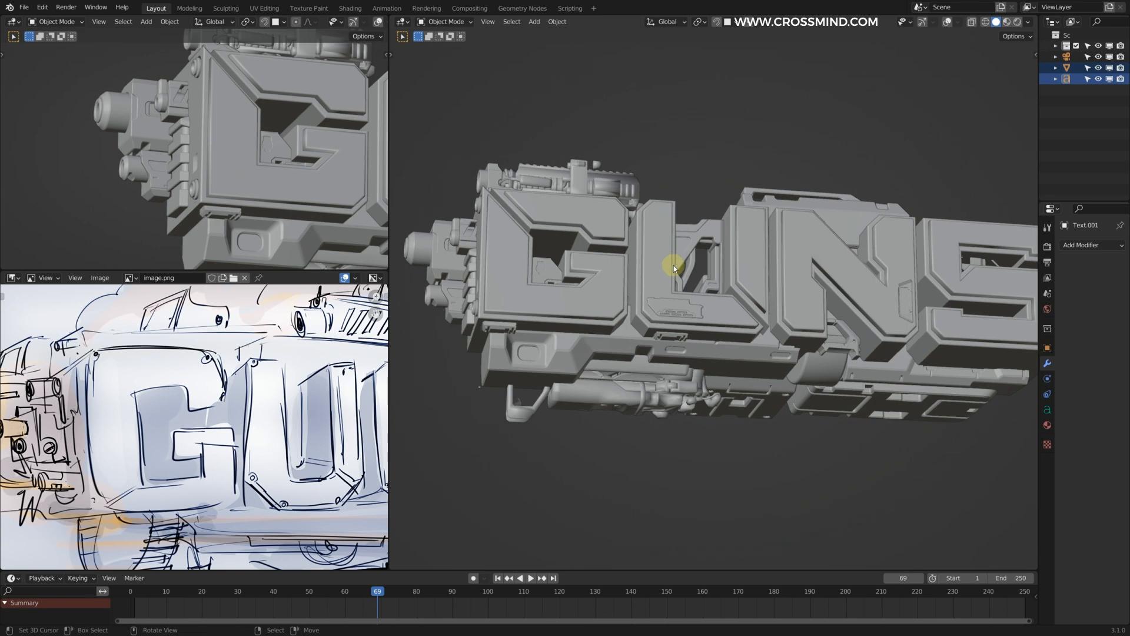
pyautogui.scroll(-2, 684, 262)
pyautogui.moveTo(674, 265); pyautogui.dragTo(685, 266, button='middle')
pyautogui.scroll(-4, 155, 149)
pyautogui.keyDown('shift'); pyautogui.moveTo(236, 173); pyautogui.dragTo(147, 169, button='middle'); pyautogui.keyUp('shift')
pyautogui.scroll(1, 147, 172)
pyautogui.moveTo(643, 253)
pyautogui.mouseDown(button='middle')
pyautogui.moveTo(667, 299)
pyautogui.moveTo(819, 294)
pyautogui.mouseUp(button='middle')
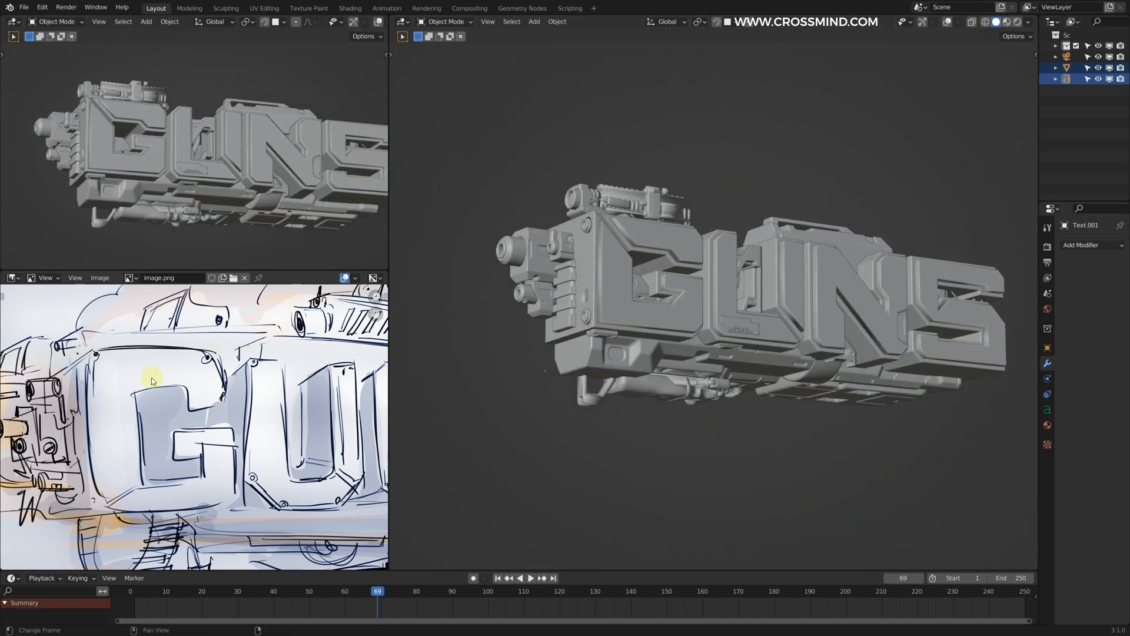
# Step: Show the whole concept sketch in the image editor and turn on overlays in the camera viewport
pyautogui.scroll(-1, 152, 379)
pyautogui.scroll(-3, 536, 293)
pyautogui.scroll(-3, 195, 348)
pyautogui.click(378, 22)
pyautogui.moveTo(67, 144)
pyautogui.keyDown('shift'); pyautogui.mouseDown(button='middle')
pyautogui.moveTo(221, 172)
pyautogui.moveTo(144, 160)
pyautogui.mouseUp(button='middle'); pyautogui.keyUp('shift')
pyautogui.scroll(2, 196, 154)
pyautogui.scroll(-3, 159, 175)
pyautogui.keyDown('shift'); pyautogui.moveTo(275, 174); pyautogui.dragTo(88, 165, button='middle'); pyautogui.keyUp('shift')
# Step: Copy the sci-fi rifle part from the kitbash collection, scale it up and move it on top of the N and S
pyautogui.scroll(2, 228, 152)
pyautogui.moveTo(706, 281); pyautogui.dragTo(770, 249, button='middle')
pyautogui.scroll(2, 770, 249)
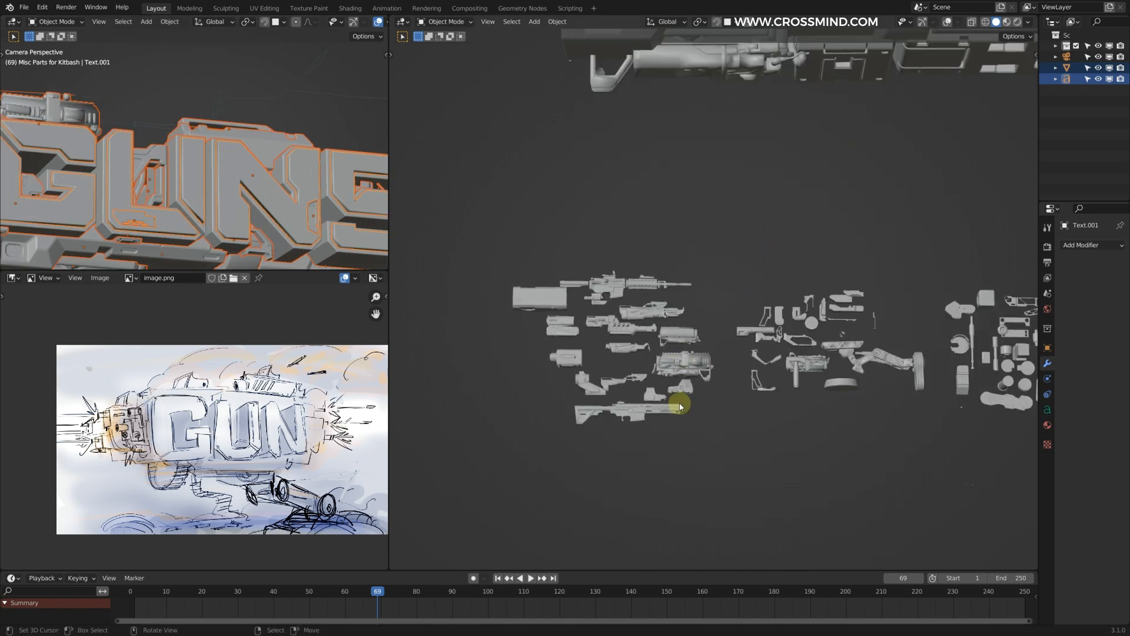
pyautogui.scroll(5, 680, 406)
pyautogui.click(615, 328)
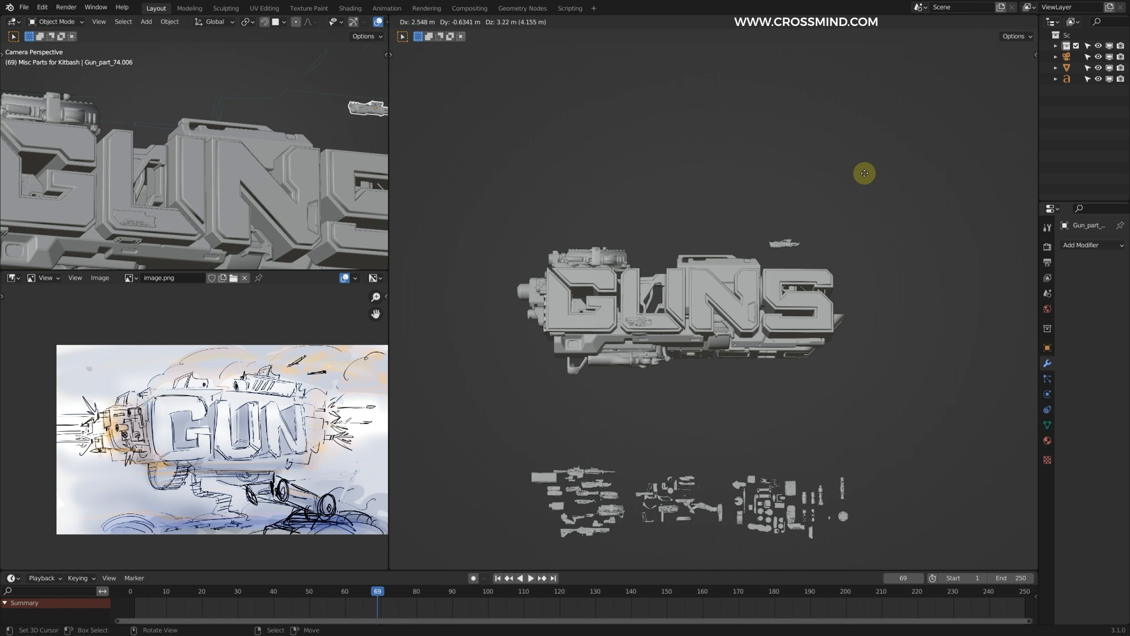
pyautogui.press('s')
pyautogui.click(824, 194)
pyautogui.moveTo(793, 215); pyautogui.dragTo(689, 289, button='middle')
pyautogui.press('g')
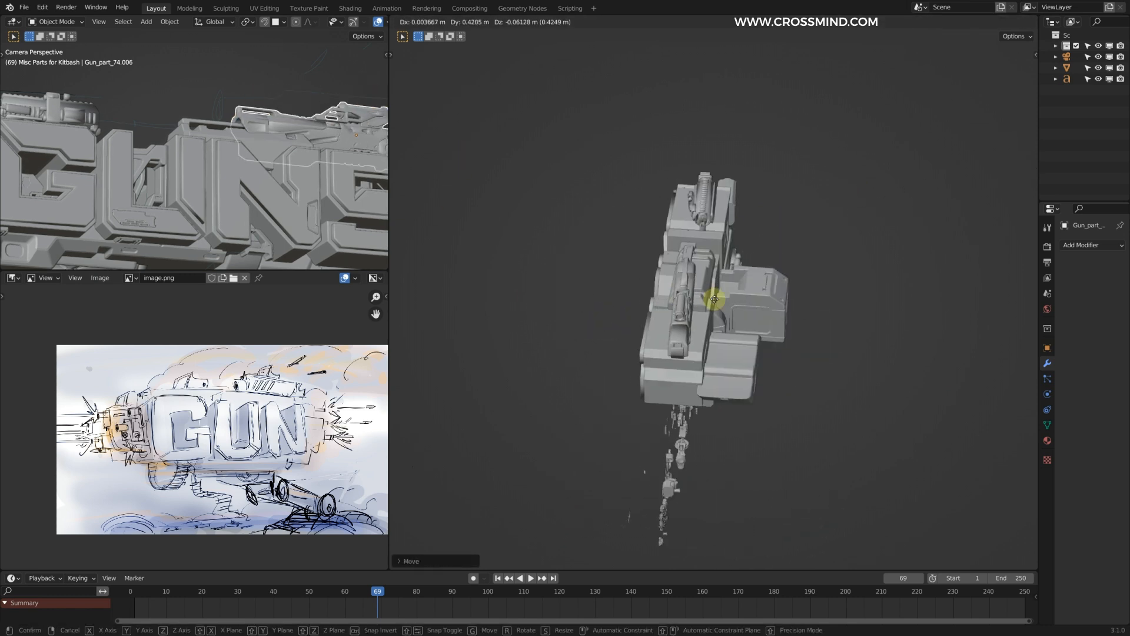
pyautogui.click(712, 298)
# Step: Rotate the rifle part in top view and reposition it along the top of the N and S
pyautogui.scroll(2, 713, 312)
pyautogui.press('KP_7')
pyautogui.scroll(2, 714, 331)
pyautogui.keyDown('shift'); pyautogui.moveTo(695, 316); pyautogui.dragTo(625, 303, button='middle'); pyautogui.keyUp('shift')
pyautogui.press('r')
pyautogui.click(956, 300)
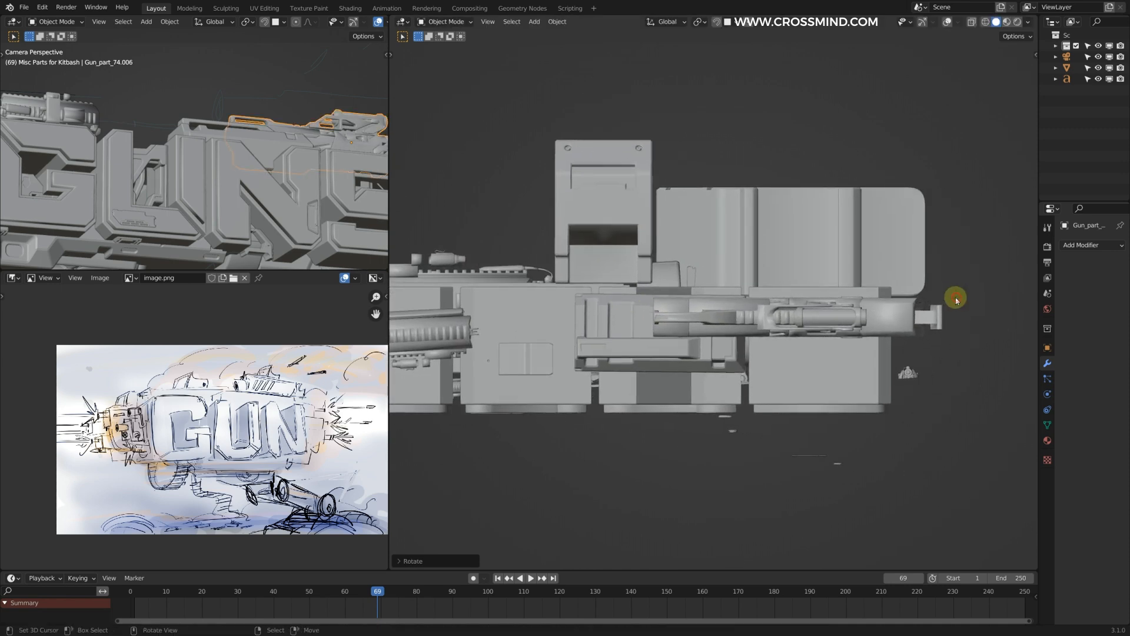
pyautogui.press('g')
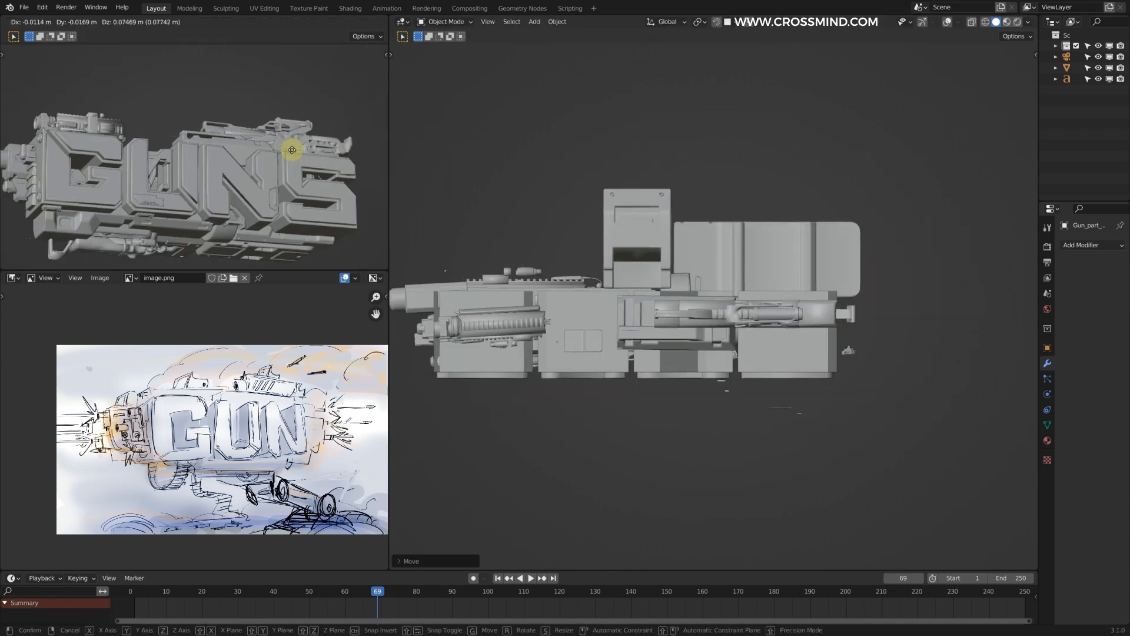
pyautogui.click(292, 150)
# Step: Examine the rifle part and the letters up close and as a whole in the maximized viewport
pyautogui.scroll(3, 167, 150)
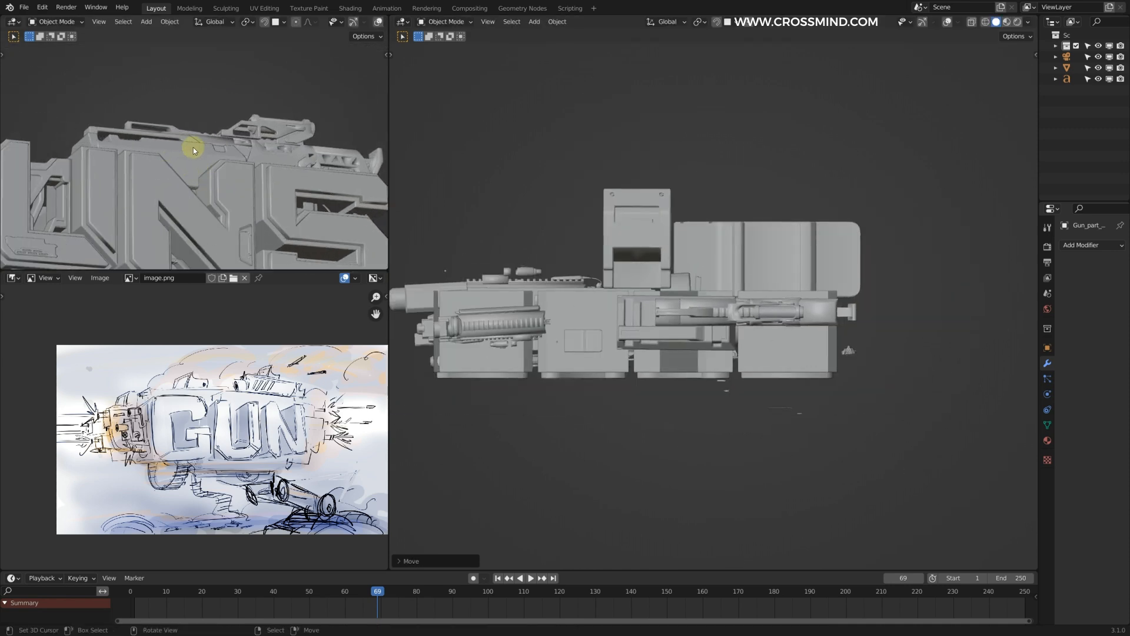
pyautogui.hotkey('ctrl', 'space')
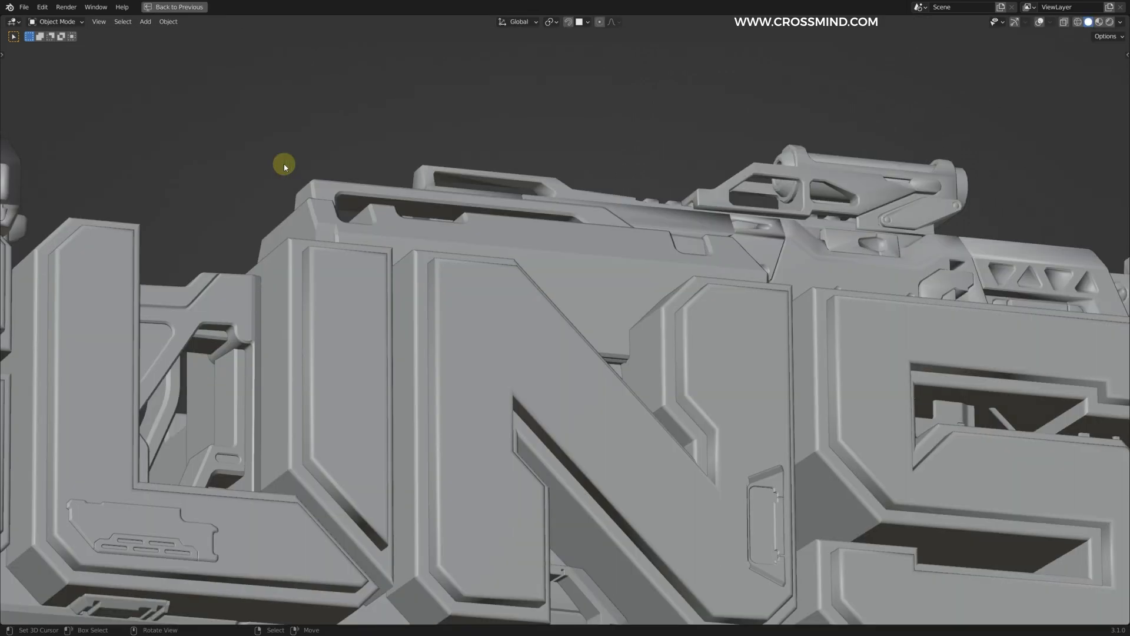
pyautogui.keyDown('shift'); pyautogui.moveTo(676, 295); pyautogui.dragTo(676, 221, button='middle'); pyautogui.keyUp('shift')
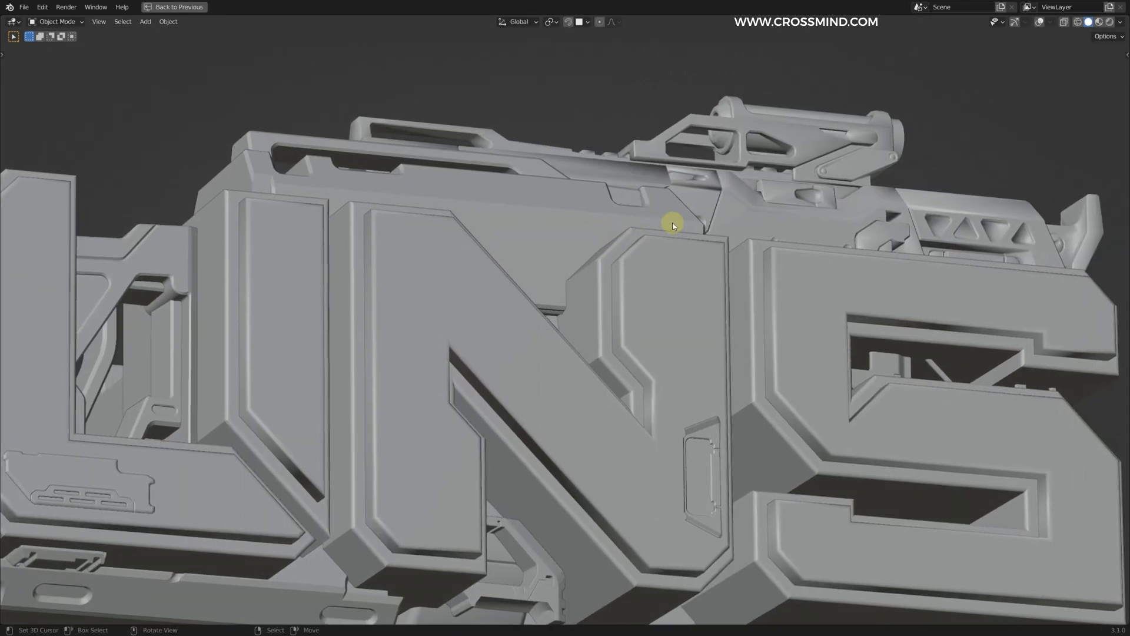
pyautogui.scroll(1, 625, 242)
pyautogui.keyDown('shift'); pyautogui.moveTo(746, 245); pyautogui.dragTo(604, 244, button='middle'); pyautogui.keyUp('shift')
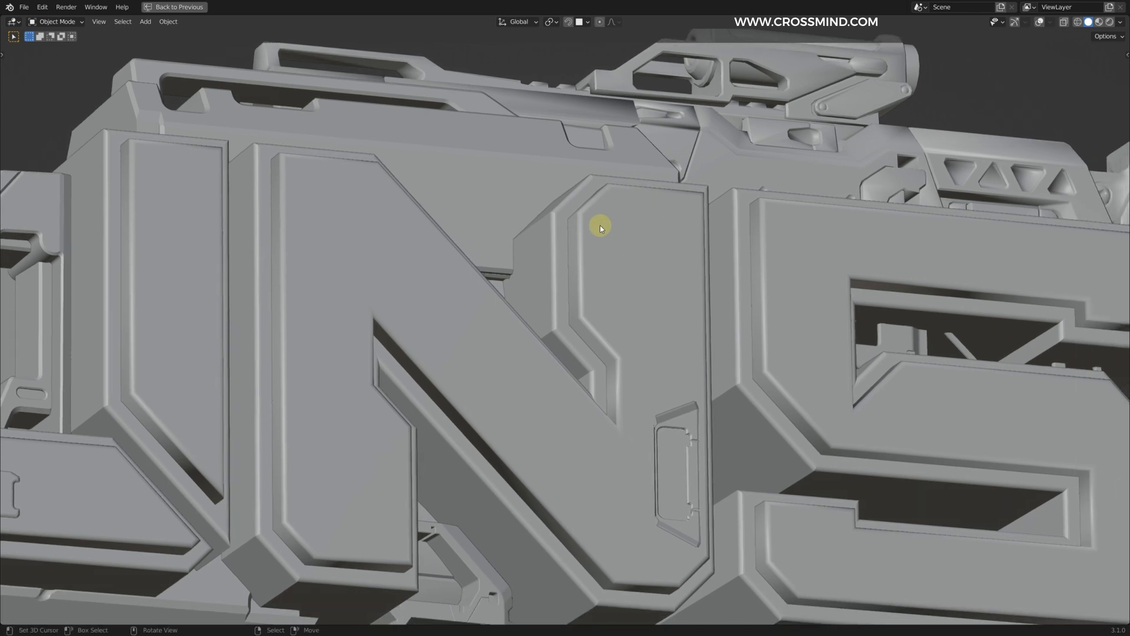
pyautogui.keyDown('shift'); pyautogui.moveTo(600, 187); pyautogui.dragTo(705, 309, button='middle'); pyautogui.keyUp('shift')
pyautogui.scroll(-5, 780, 225)
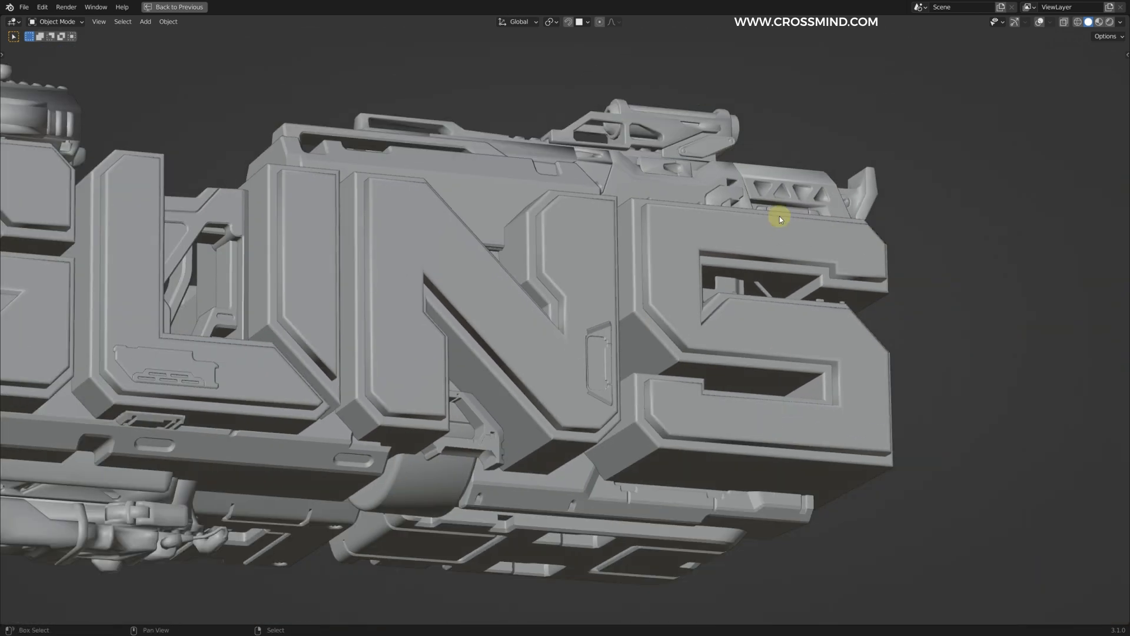
pyautogui.scroll(6, 811, 328)
pyautogui.keyDown('shift'); pyautogui.moveTo(623, 186); pyautogui.dragTo(407, 221, button='middle'); pyautogui.keyUp('shift')
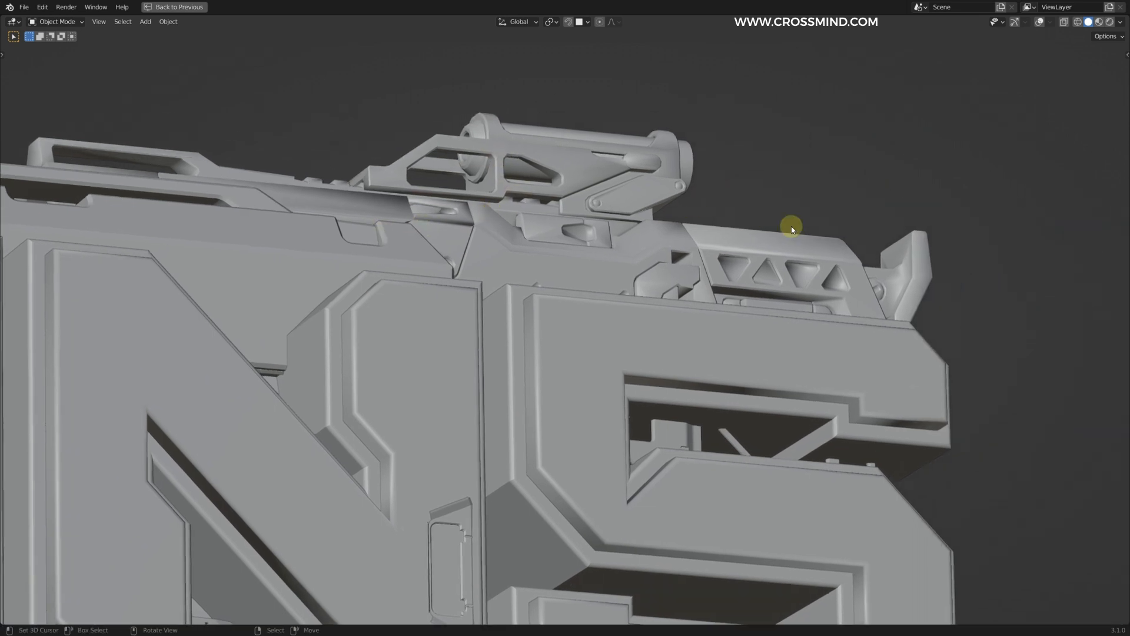
pyautogui.keyDown('shift'); pyautogui.moveTo(498, 197); pyautogui.dragTo(862, 249, button='middle'); pyautogui.keyUp('shift')
pyautogui.scroll(3, 801, 189)
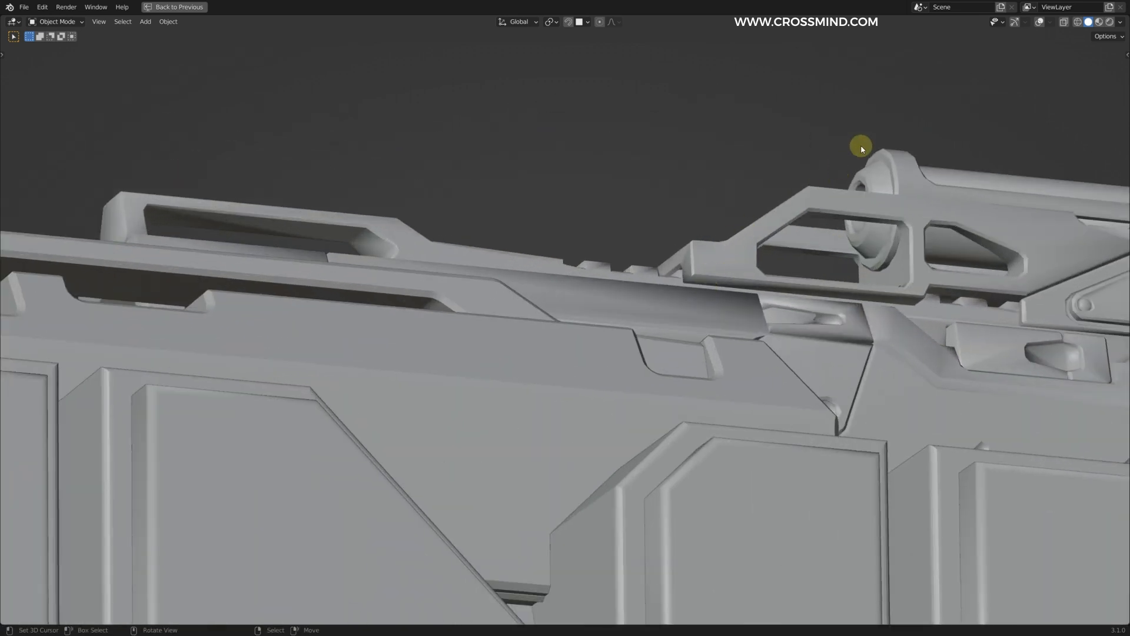
pyautogui.scroll(-4, 701, 257)
pyautogui.keyDown('shift'); pyautogui.moveTo(318, 442); pyautogui.dragTo(772, 245, button='middle'); pyautogui.keyUp('shift')
pyautogui.scroll(-4, 772, 245)
pyautogui.keyDown('shift'); pyautogui.moveTo(484, 341); pyautogui.dragTo(616, 350, button='middle'); pyautogui.keyUp('shift')
pyautogui.scroll(3, 426, 370)
pyautogui.scroll(-4, 382, 305)
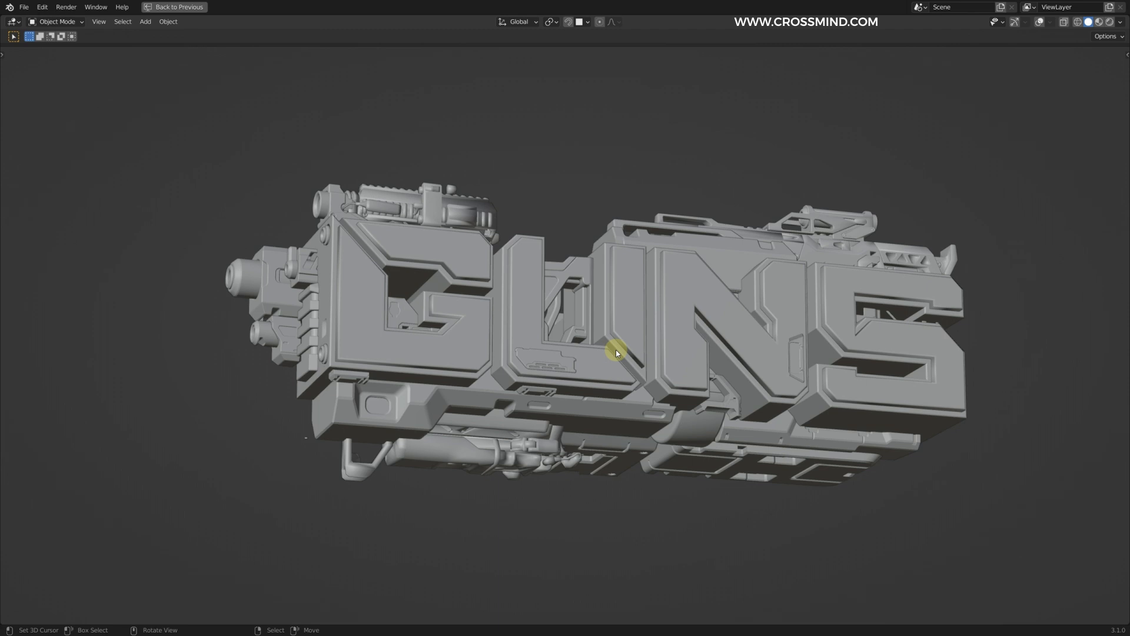
pyautogui.scroll(2, 616, 358)
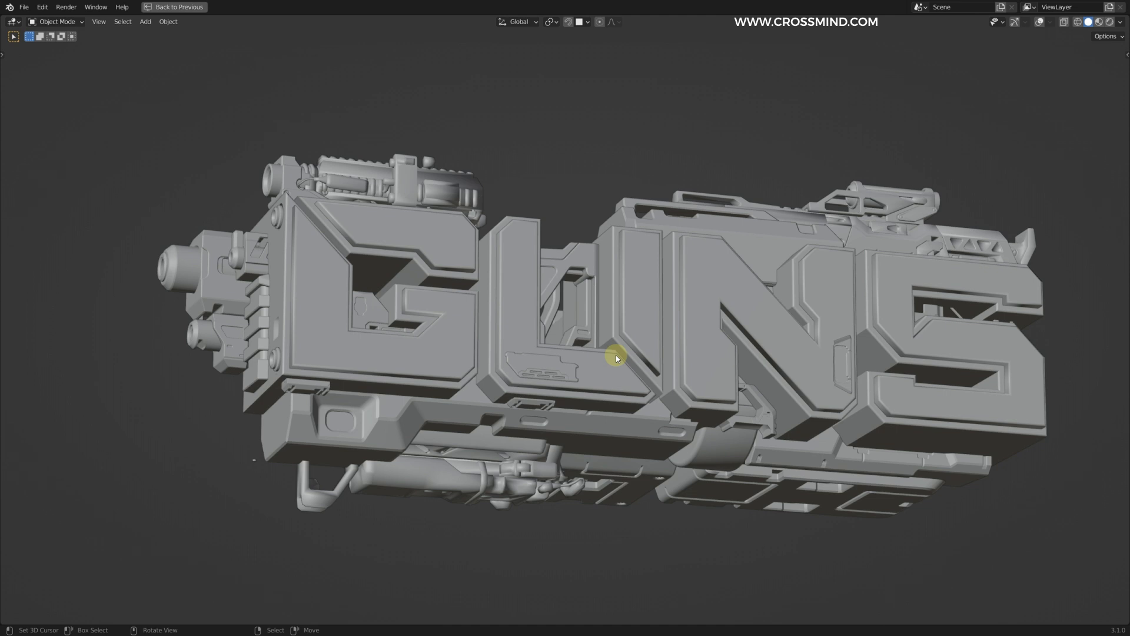
pyautogui.keyDown('shift'); pyautogui.moveTo(617, 227); pyautogui.dragTo(586, 210, button='middle'); pyautogui.keyUp('shift')
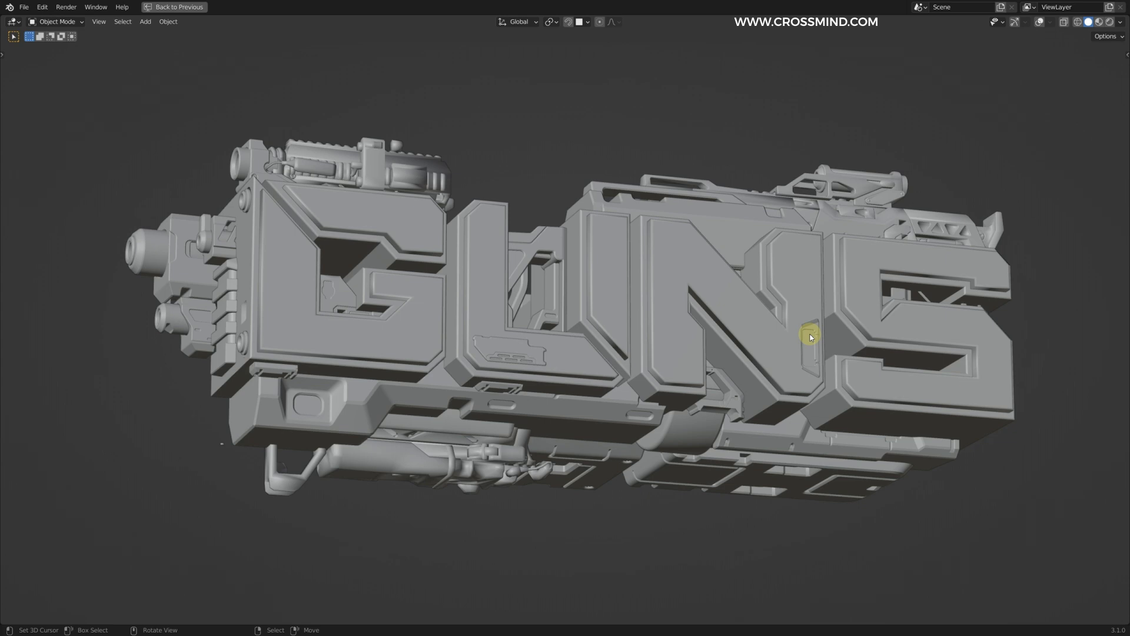
# Step: Save the file and adjust the rifle part's height along Z above the letters
pyautogui.scroll(-1, 621, 191)
pyautogui.hotkey('ctrl', 's')
pyautogui.press('g')
pyautogui.press('z')
pyautogui.click(799, 177)
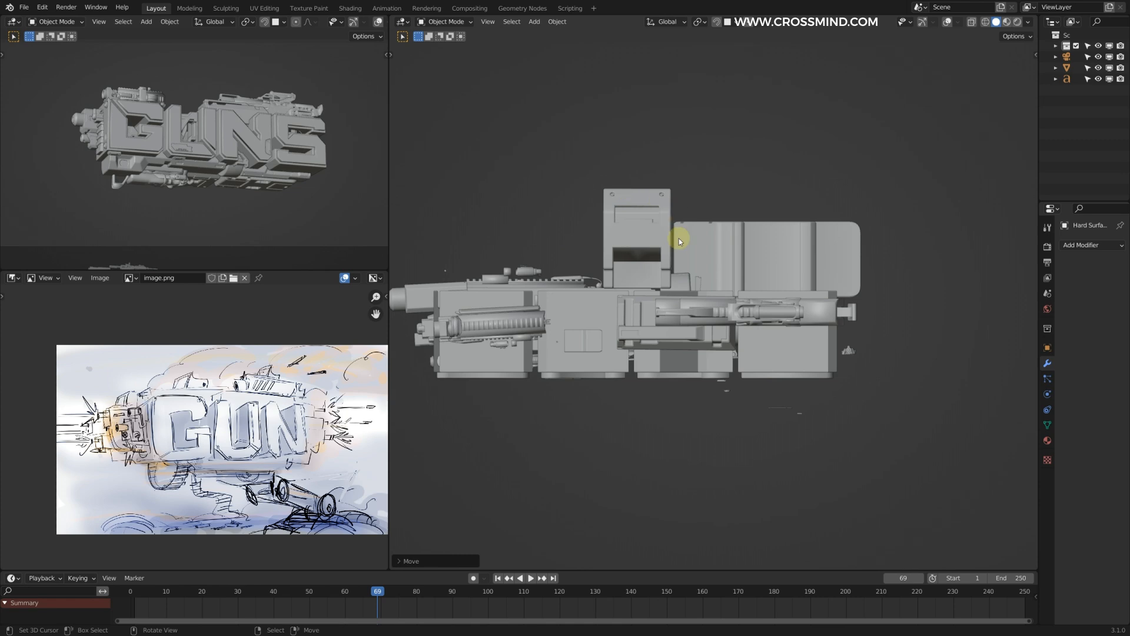
# Step: Duplicate a round sight part and move the copy towards the block on top of the letters
pyautogui.moveTo(676, 240); pyautogui.dragTo(664, 275, button='middle')
pyautogui.rightClick(576, 222)
pyautogui.moveTo(575, 227); pyautogui.dragTo(518, 253, button='middle')
pyautogui.hotkey('shift', 'd')
pyautogui.click(754, 225)
pyautogui.moveTo(709, 250); pyautogui.dragTo(825, 250, button='middle')
pyautogui.press('g')
pyautogui.click(805, 253)
# Step: Scale the sight part and move it onto the block above the U and N, in front of the rifle part
pyautogui.press('s')
pyautogui.click(656, 194)
pyautogui.press('g')
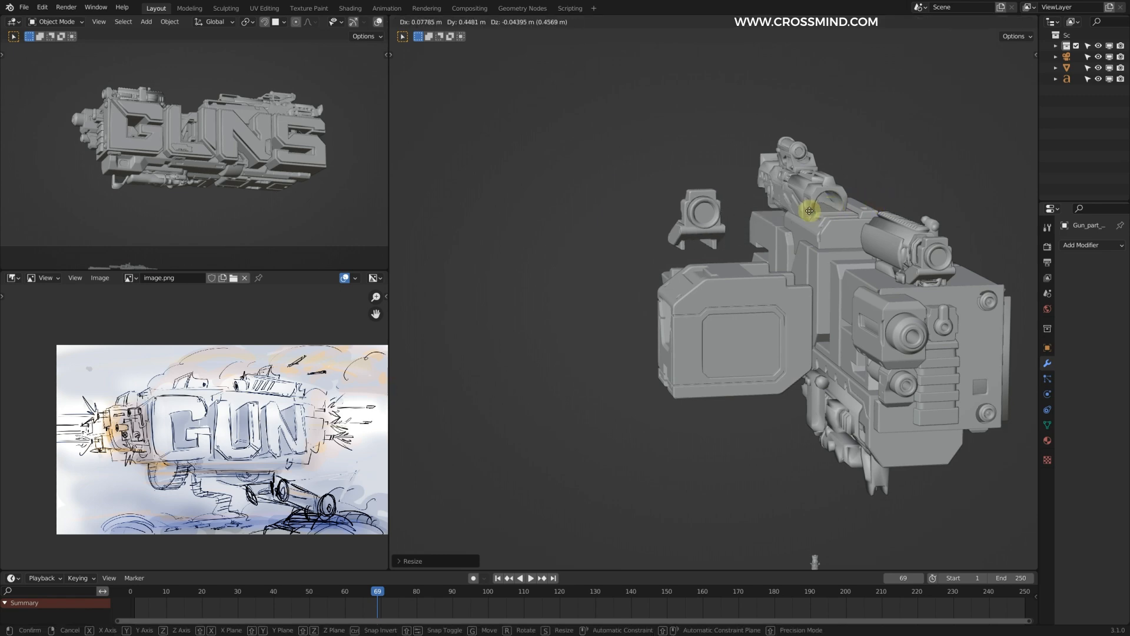
pyautogui.click(876, 217)
pyautogui.moveTo(876, 217); pyautogui.dragTo(743, 224, button='middle')
pyautogui.press('g')
pyautogui.click(845, 206)
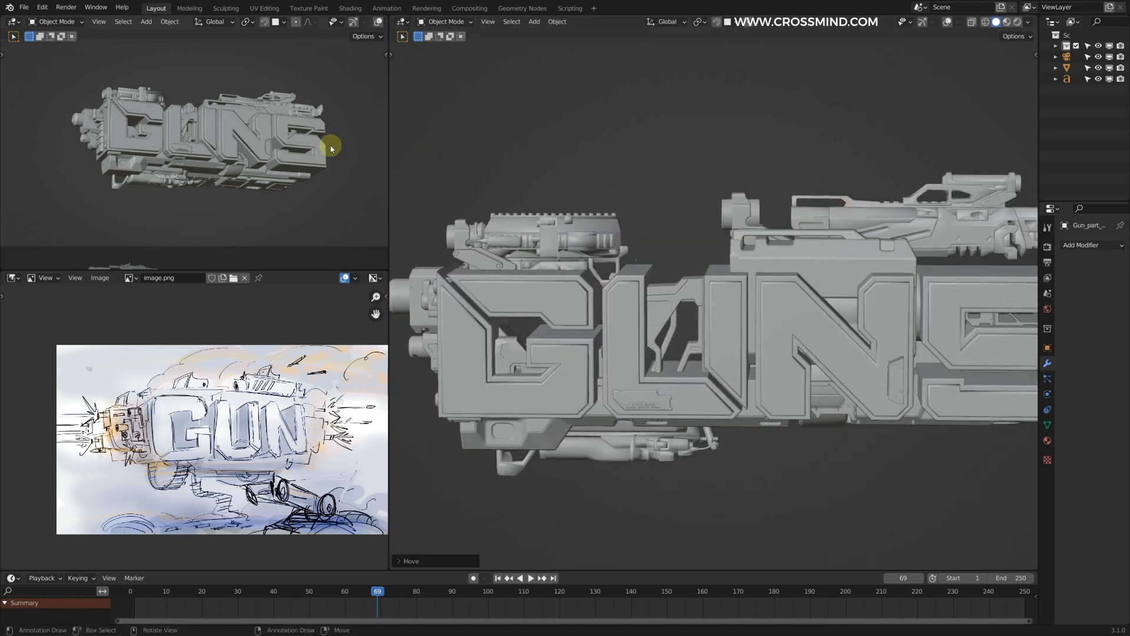
# Step: Shift the sight part closer to the rifle part, resize it and seat it on the block
pyautogui.scroll(5, 219, 147)
pyautogui.press('g')
pyautogui.click(236, 122)
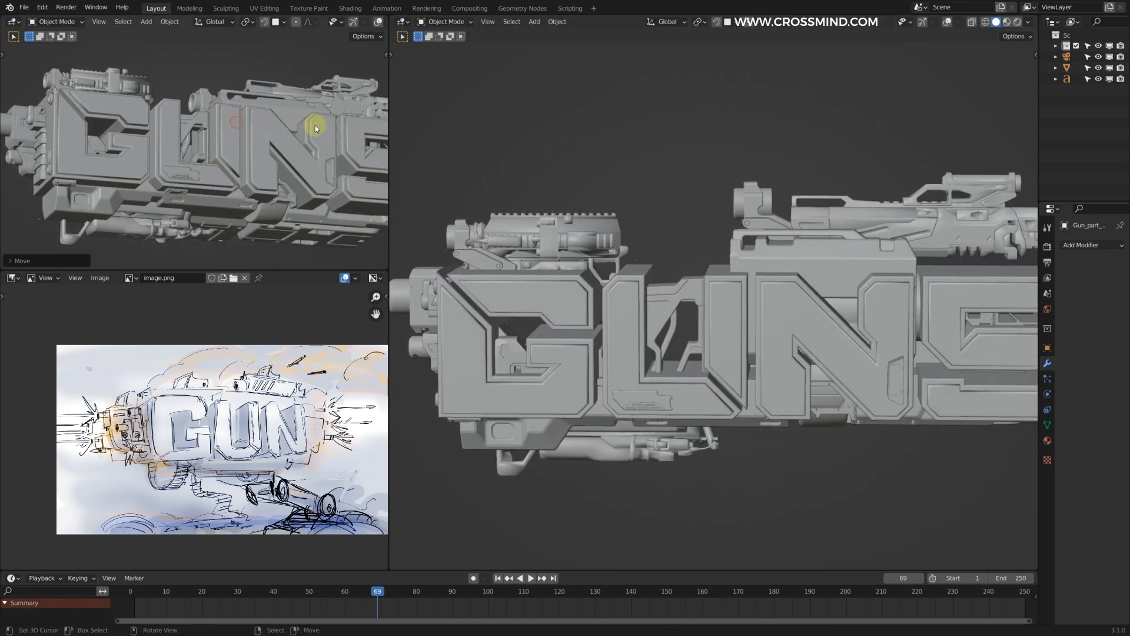
pyautogui.scroll(-1, 658, 144)
pyautogui.press('s')
pyautogui.click(776, 195)
pyautogui.press('g')
pyautogui.click(760, 197)
pyautogui.scroll(-3, 288, 156)
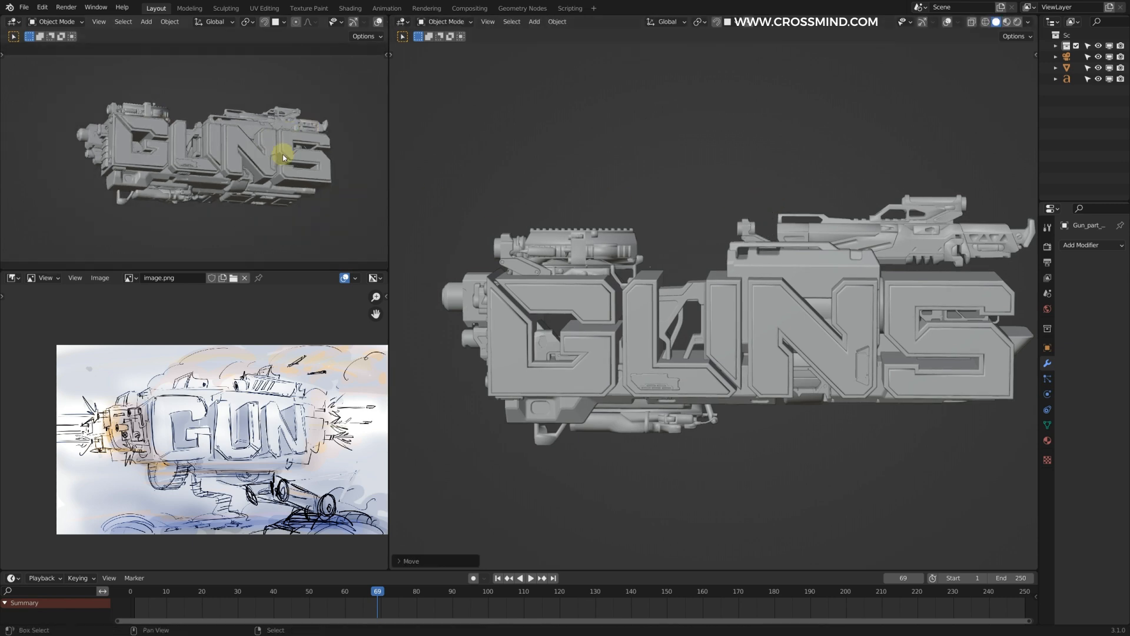
# Step: Check the assembly and look through the kitbash gun parts for a piece for the front end
pyautogui.hotkey('ctrl', 'space')
pyautogui.moveTo(857, 344); pyautogui.dragTo(644, 255, button='middle')
pyautogui.hotkey('ctrl', 'space')
pyautogui.scroll(2, 699, 321)
pyautogui.moveTo(724, 320); pyautogui.dragTo(689, 389, button='middle')
pyautogui.scroll(3, 686, 391)
pyautogui.keyDown('shift'); pyautogui.moveTo(566, 418); pyautogui.dragTo(648, 324, button='middle'); pyautogui.keyUp('shift')
pyautogui.scroll(1, 648, 330)
pyautogui.rightClick(648, 359)
pyautogui.scroll(4, 649, 359)
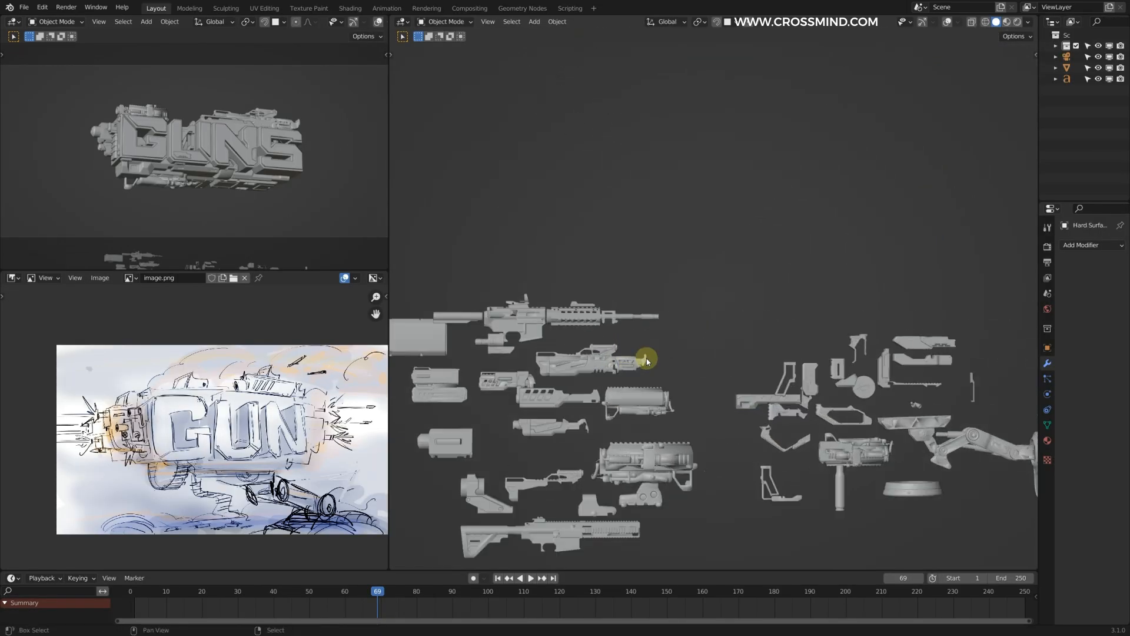
pyautogui.scroll(2, 694, 301)
pyautogui.scroll(-2, 609, 366)
pyautogui.scroll(-3, 671, 379)
pyautogui.scroll(3, 568, 314)
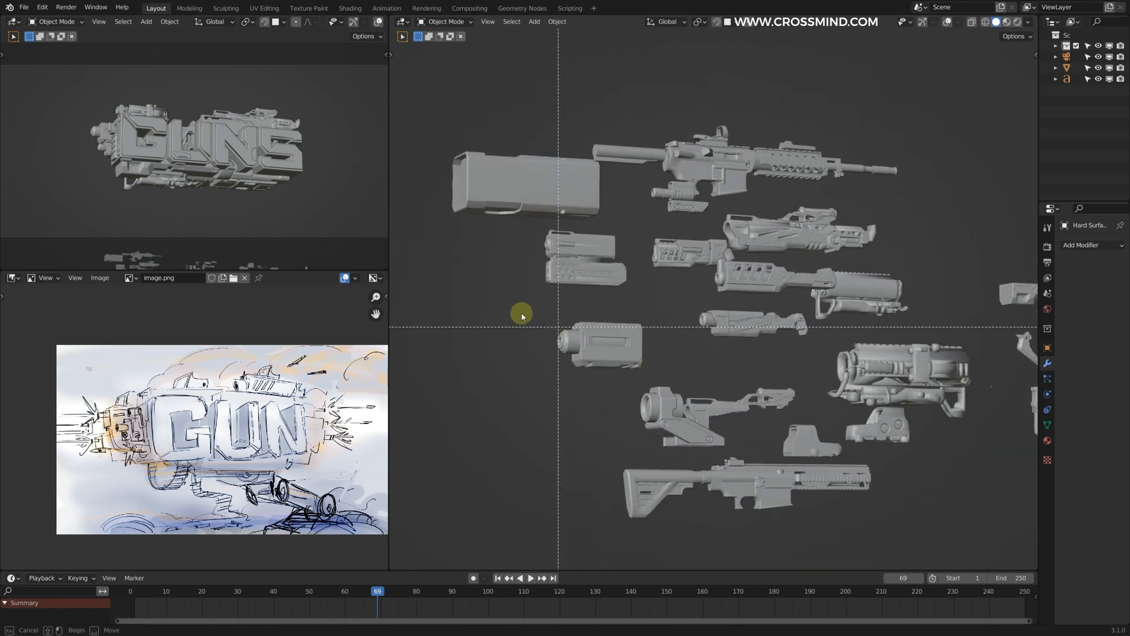
pyautogui.scroll(4, 747, 247)
pyautogui.moveTo(743, 259); pyautogui.dragTo(604, 237, button='middle')
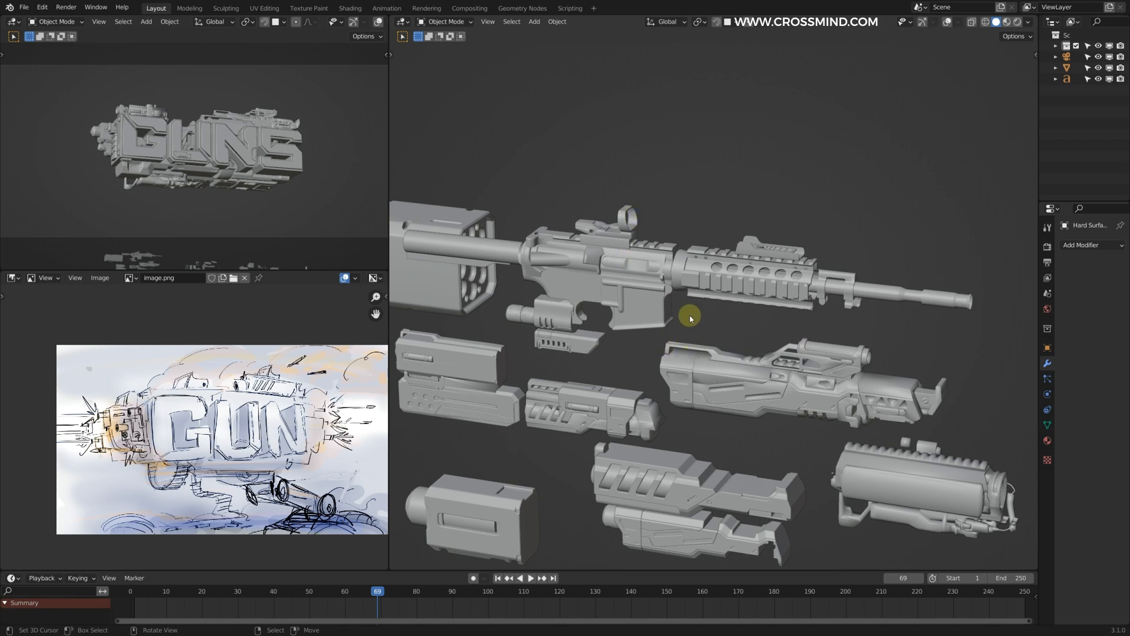
pyautogui.moveTo(691, 318); pyautogui.dragTo(702, 298, button='middle')
pyautogui.moveTo(912, 204); pyautogui.dragTo(798, 296, button='middle')
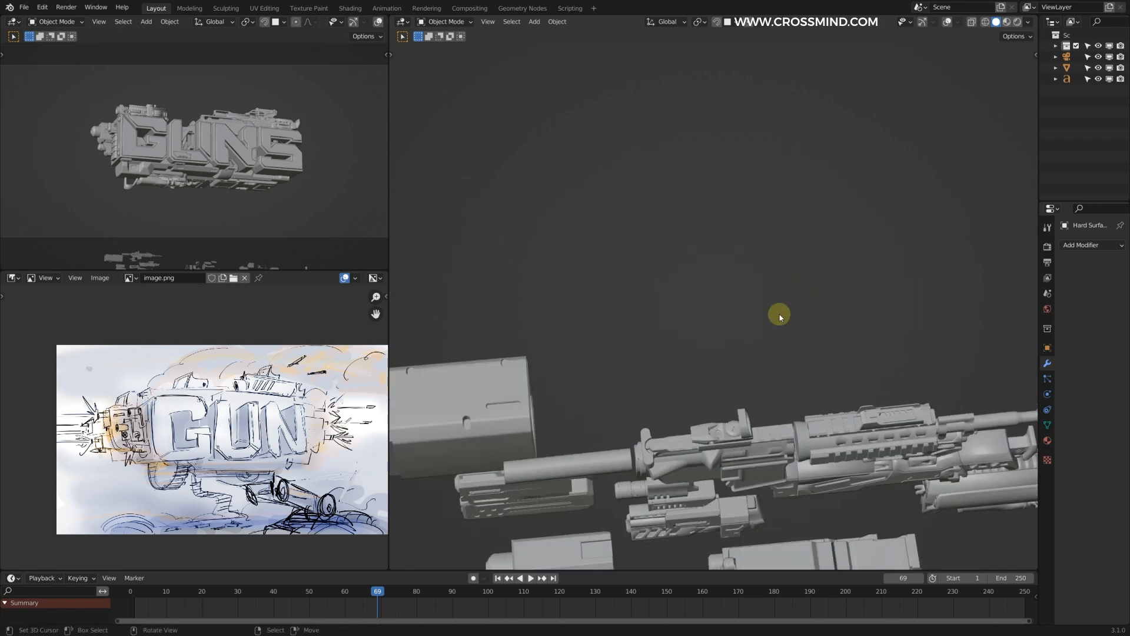
pyautogui.moveTo(804, 414); pyautogui.dragTo(792, 276, button='middle')
pyautogui.scroll(-2, 815, 353)
# Step: Copy a slotted barrel part from the kitbash collection to the front end of the G and scale it up
pyautogui.rightClick(766, 345)
pyautogui.moveTo(677, 344); pyautogui.dragTo(722, 338, button='middle')
pyautogui.scroll(-2, 736, 332)
pyautogui.scroll(1, 773, 316)
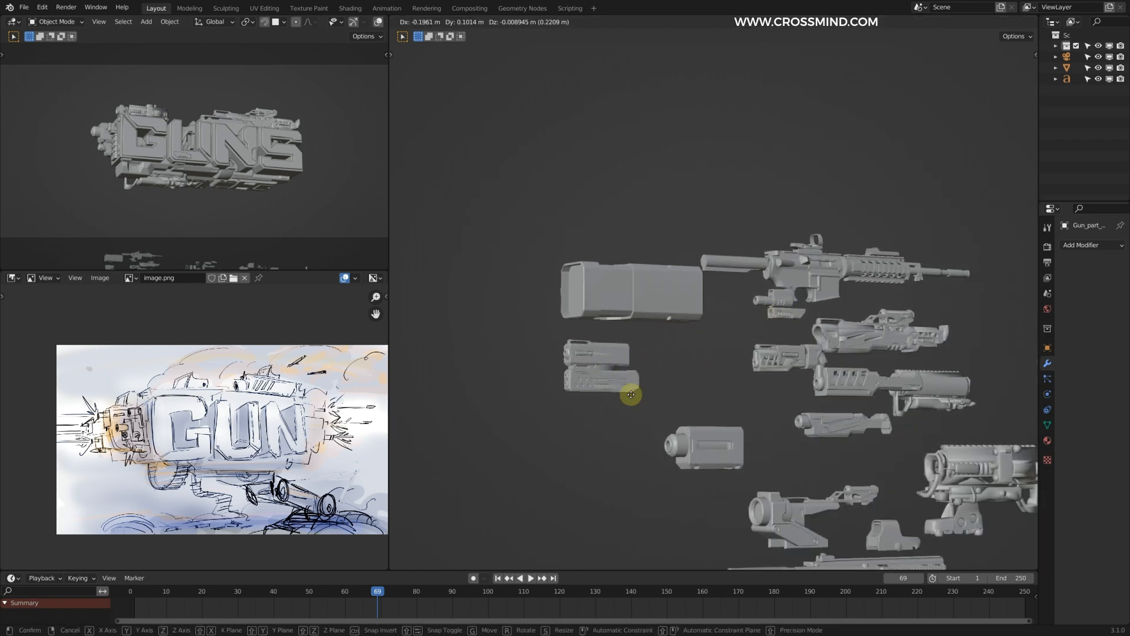
pyautogui.scroll(-5, 718, 377)
pyautogui.scroll(2, 185, 147)
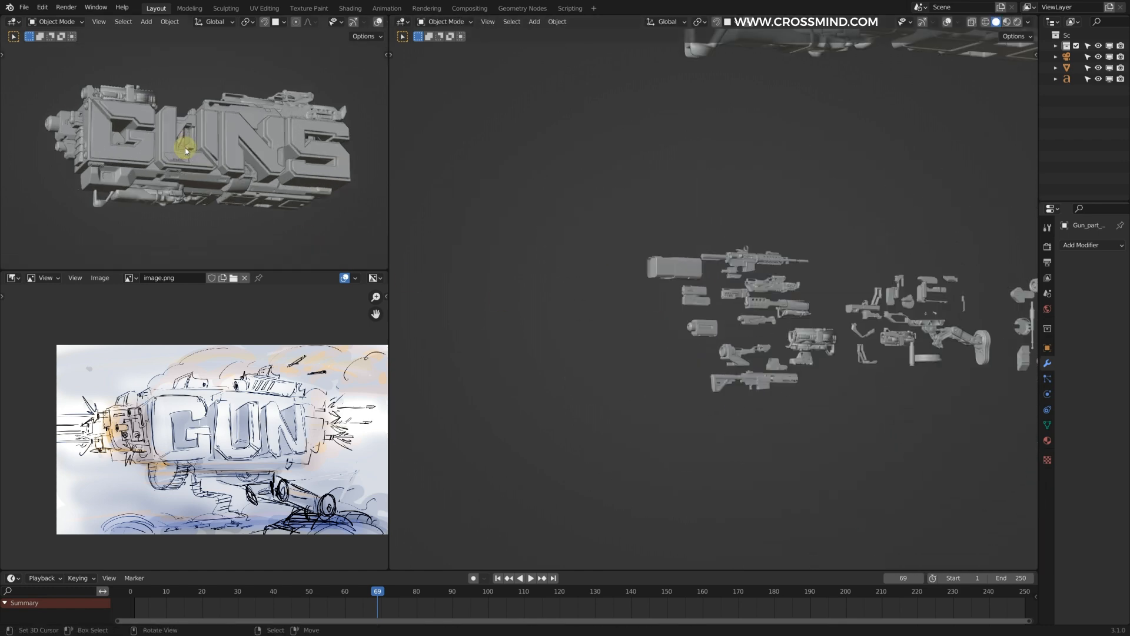
pyautogui.scroll(3, 757, 430)
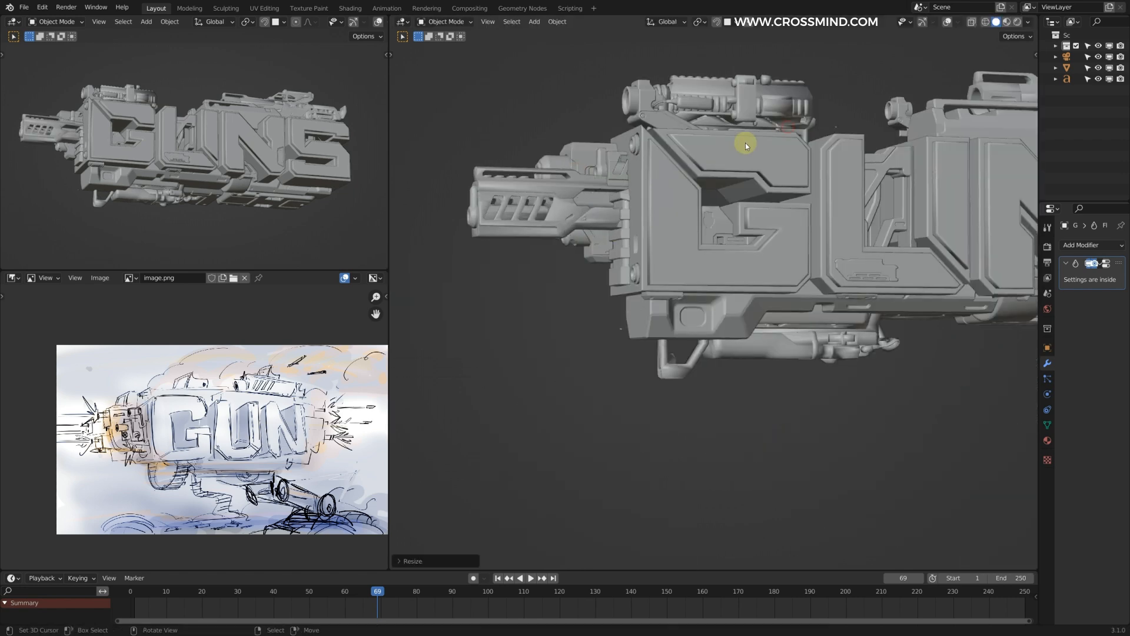
pyautogui.press('s')
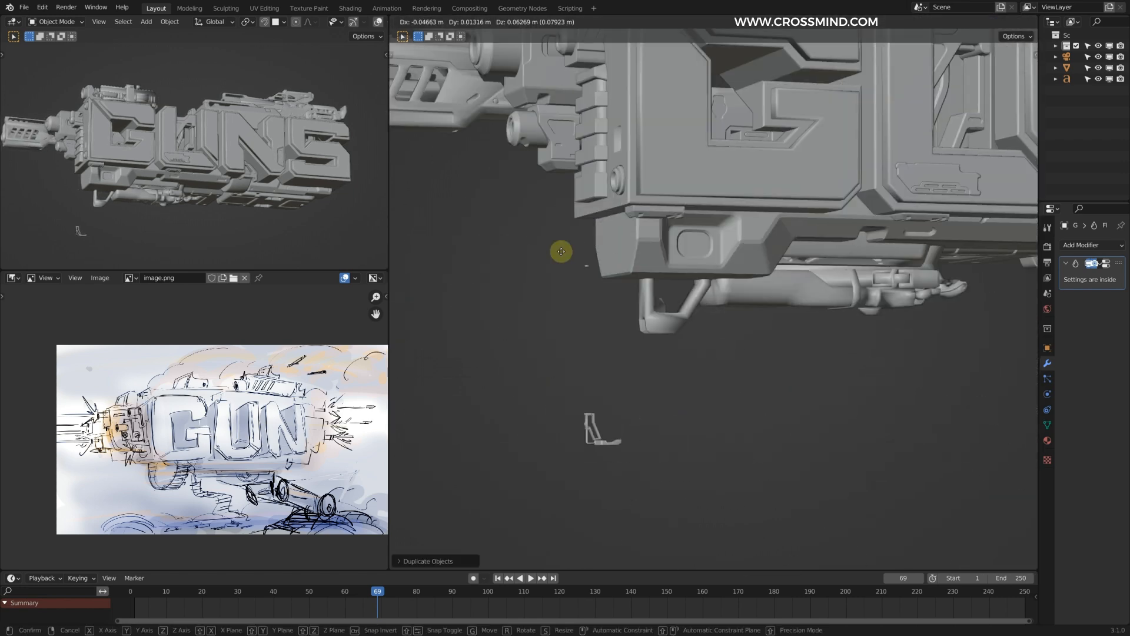
# Step: Place a folding grip part under the slotted barrel and adjust its position along X
pyautogui.press('g')
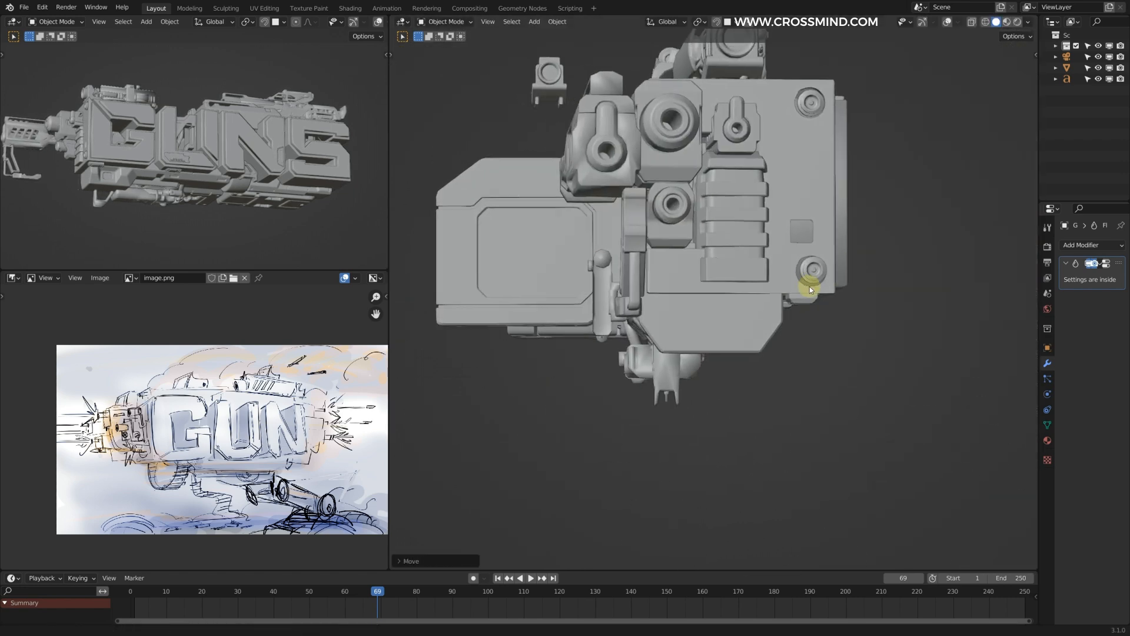
pyautogui.moveTo(805, 285); pyautogui.dragTo(754, 285, button='middle')
pyautogui.scroll(2, 732, 292)
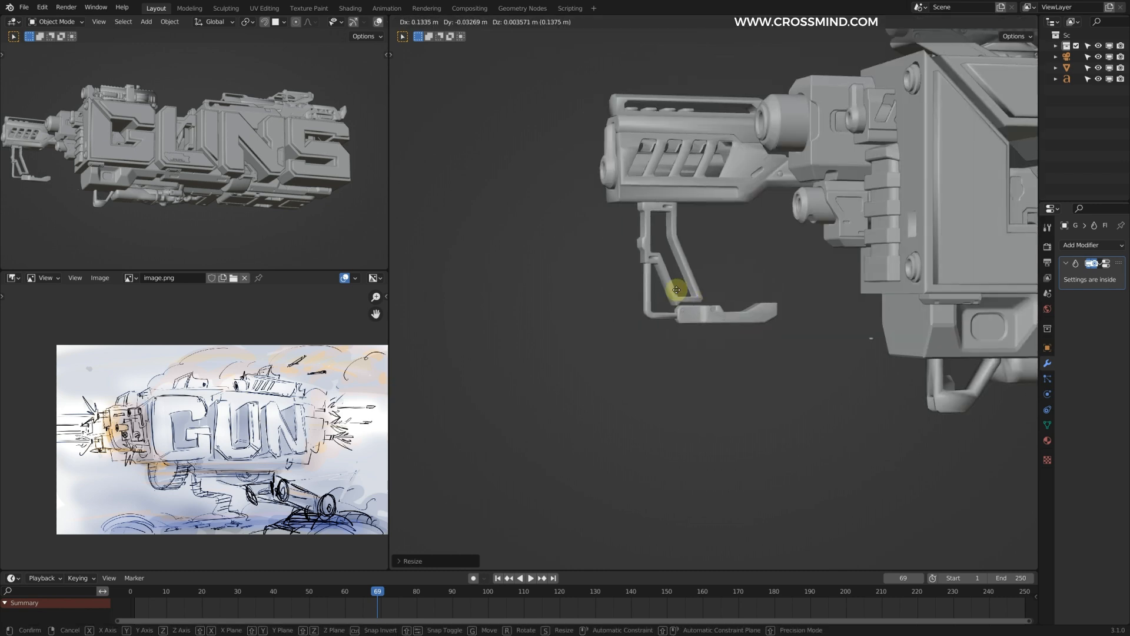
pyautogui.press('g')
pyautogui.press('x')
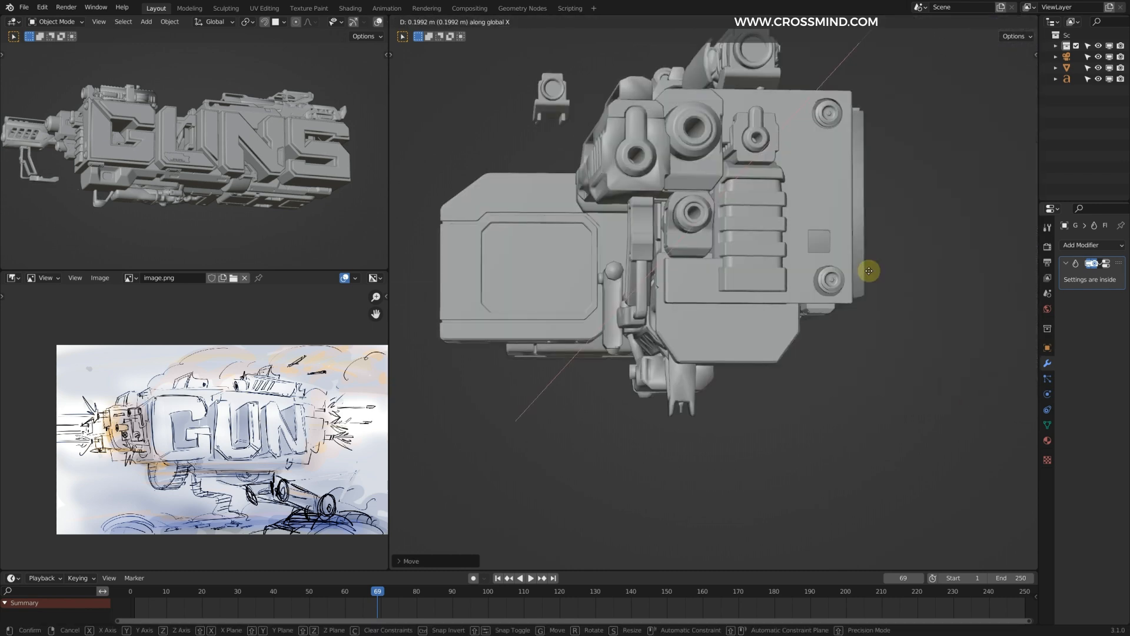
pyautogui.click(866, 269)
pyautogui.scroll(4, 836, 272)
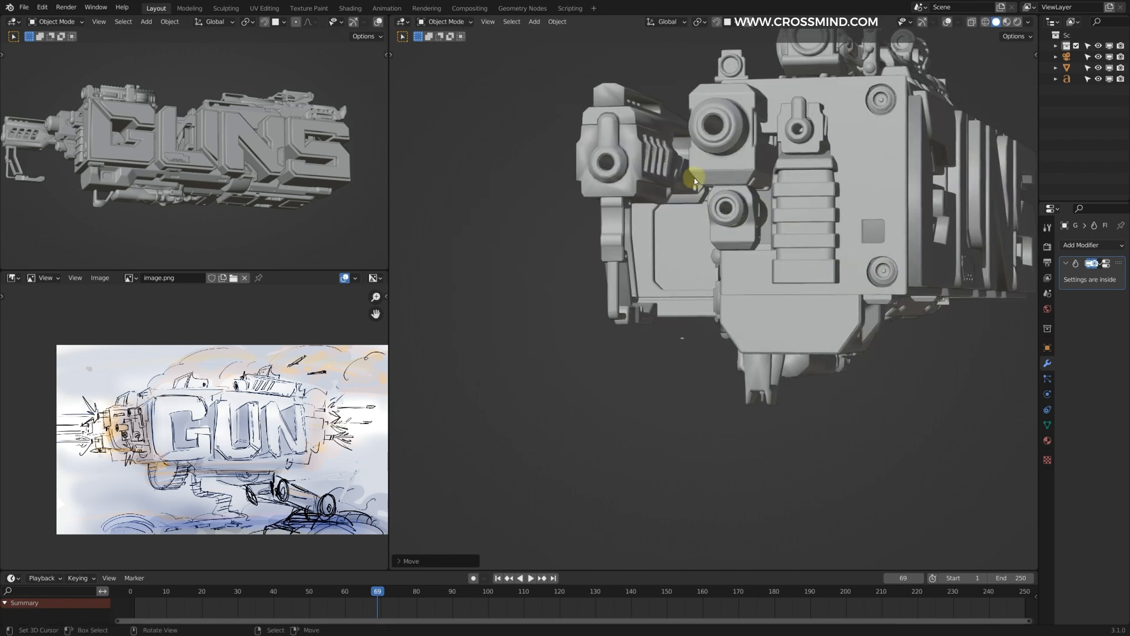
# Step: Move the folding grip along Z to fit against the underside of the slotted barrel
pyautogui.scroll(-4, 682, 243)
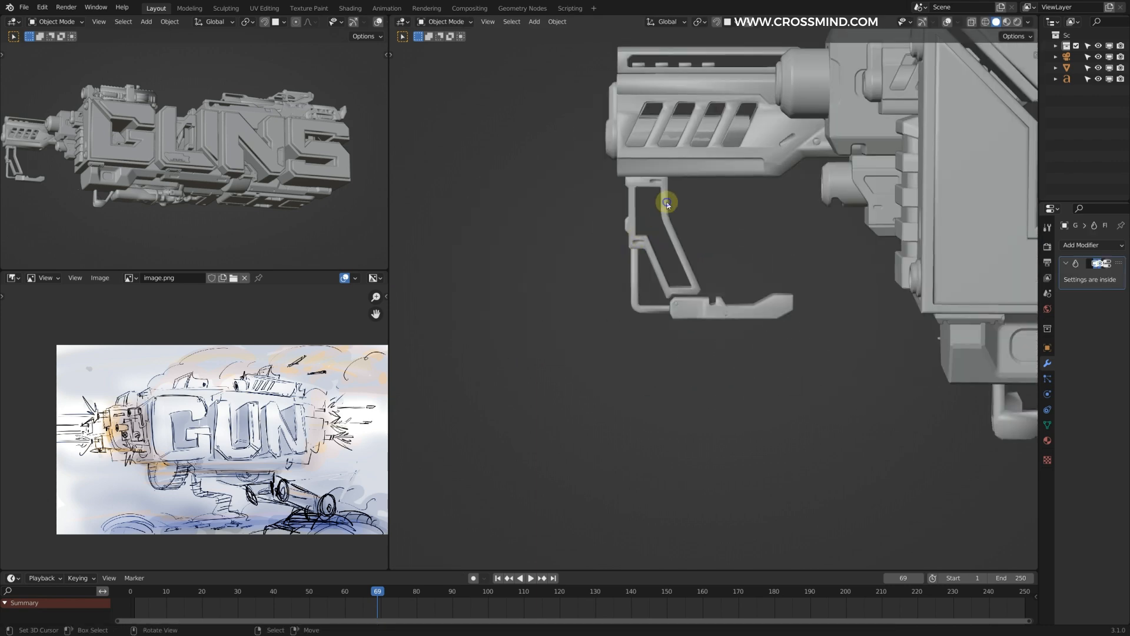
pyautogui.press('g')
pyautogui.press('z')
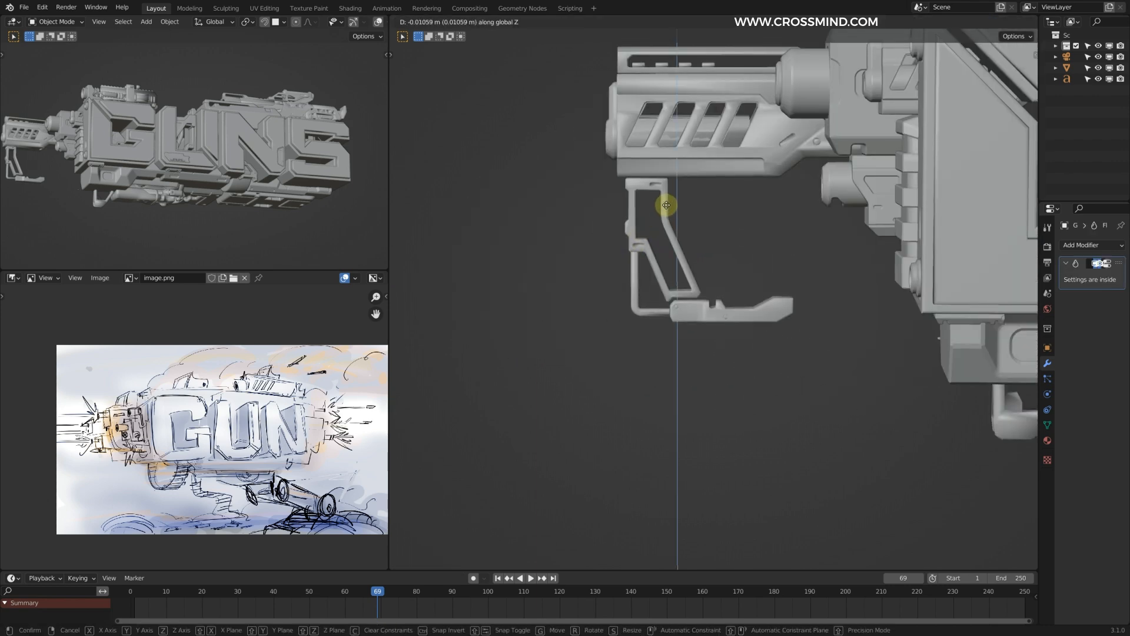
pyautogui.click(668, 206)
pyautogui.keyDown('shift'); pyautogui.moveTo(742, 148); pyautogui.dragTo(712, 257, button='middle'); pyautogui.keyUp('shift')
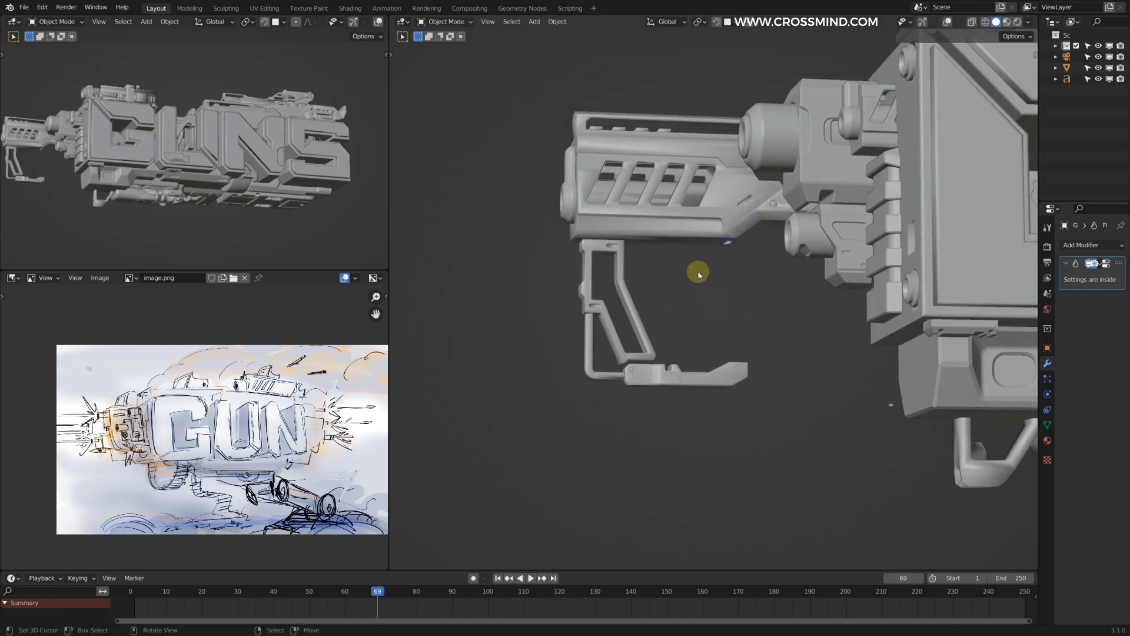
# Step: Move the slotted barrel and folding grip along X, bringing them close against the front of the G
pyautogui.scroll(-2, 678, 309)
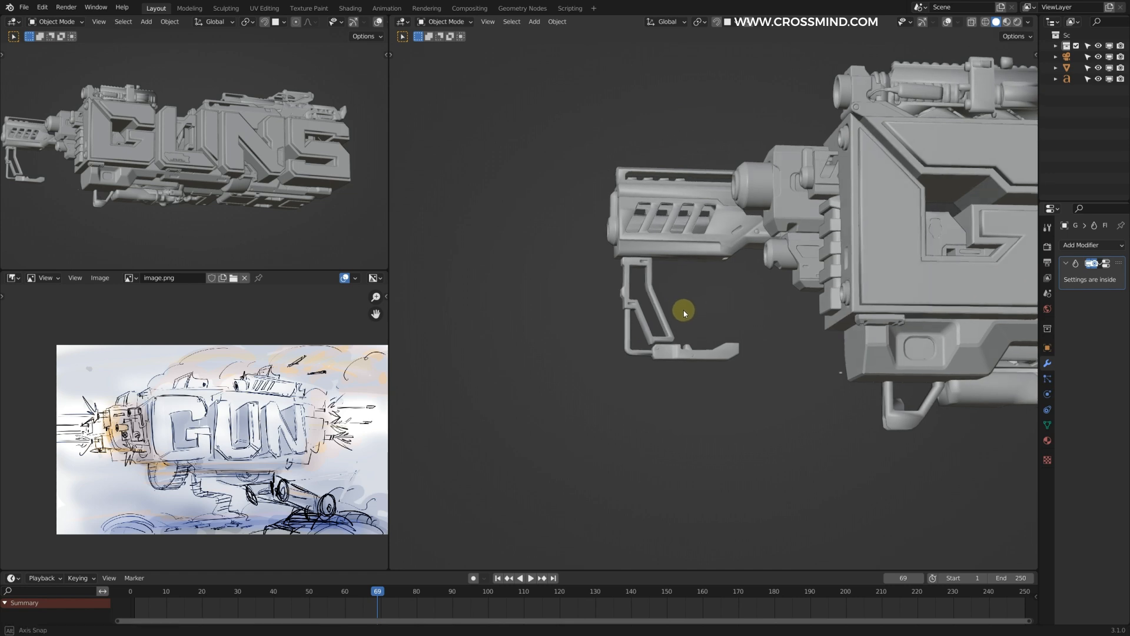
pyautogui.press('g')
pyautogui.press('x')
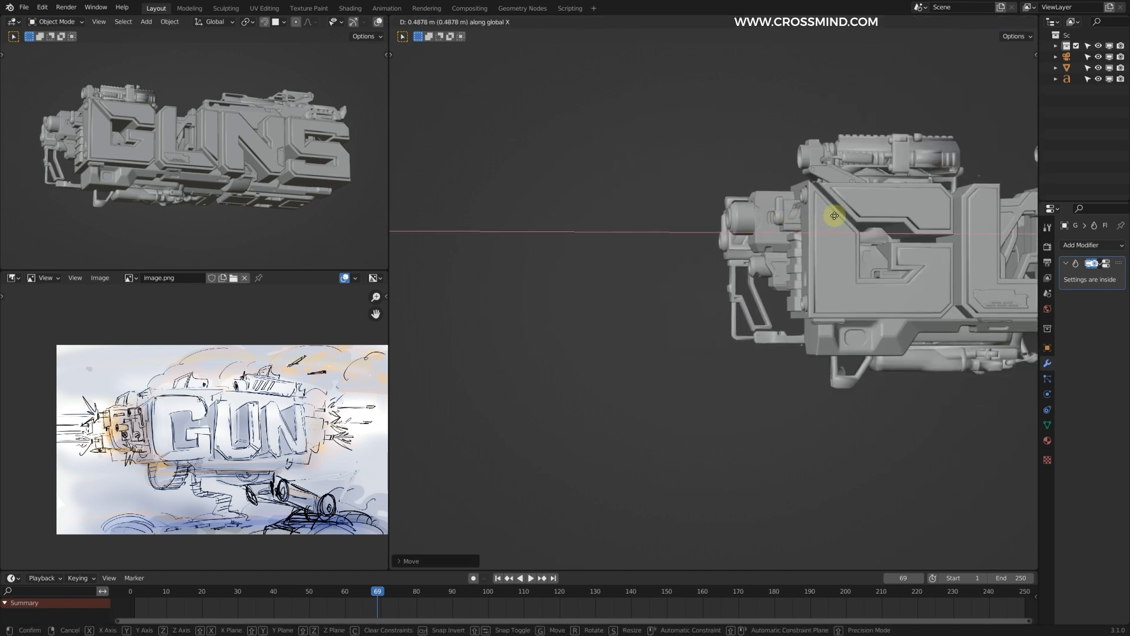
pyautogui.click(830, 214)
pyautogui.moveTo(830, 214); pyautogui.dragTo(807, 255, button='middle')
pyautogui.press('g')
pyautogui.press('x')
pyautogui.click(744, 253)
# Step: Shift the slotted barrel and grip assembly along Y and save the file
pyautogui.press('g')
pyautogui.press('x')
pyautogui.press('y')
pyautogui.click(806, 256)
pyautogui.hotkey('ctrl', 's')
# Step: Duplicate the perforated double-barrel part from the kitbash collection, scale it up and place it at the front end
pyautogui.scroll(3, 723, 334)
pyautogui.rightClick(708, 348)
pyautogui.hotkey('shift', 'd')
pyautogui.click(709, 347)
pyautogui.scroll(-4, 712, 318)
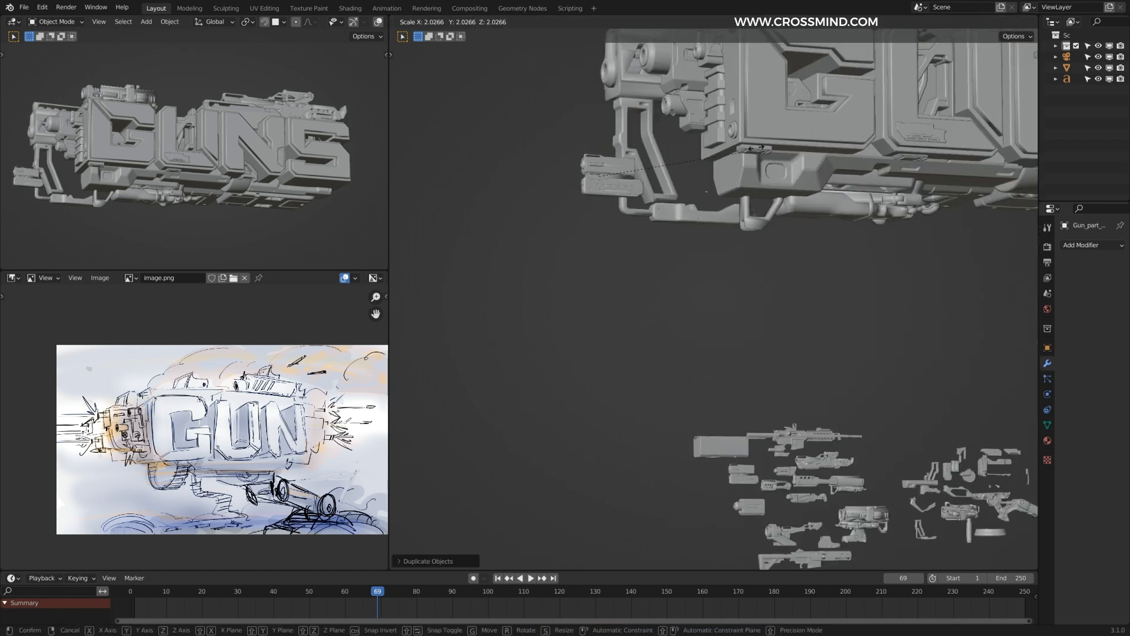
pyautogui.moveTo(659, 200); pyautogui.dragTo(765, 212, button='middle')
pyautogui.press('g')
pyautogui.click(633, 179)
pyautogui.scroll(1, 170, 142)
# Step: Reposition the perforated double-barrel part beside the slotted barrel at the front end
pyautogui.moveTo(72, 169)
pyautogui.mouseDown(button='middle')
pyautogui.moveTo(242, 130)
pyautogui.moveTo(59, 154)
pyautogui.mouseUp(button='middle')
pyautogui.moveTo(685, 230); pyautogui.dragTo(644, 182, button='middle')
pyautogui.scroll(3, 643, 182)
pyautogui.press('g')
pyautogui.click(805, 174)
pyautogui.moveTo(805, 175); pyautogui.dragTo(645, 205, button='middle')
pyautogui.moveTo(732, 245); pyautogui.dragTo(696, 259, button='middle')
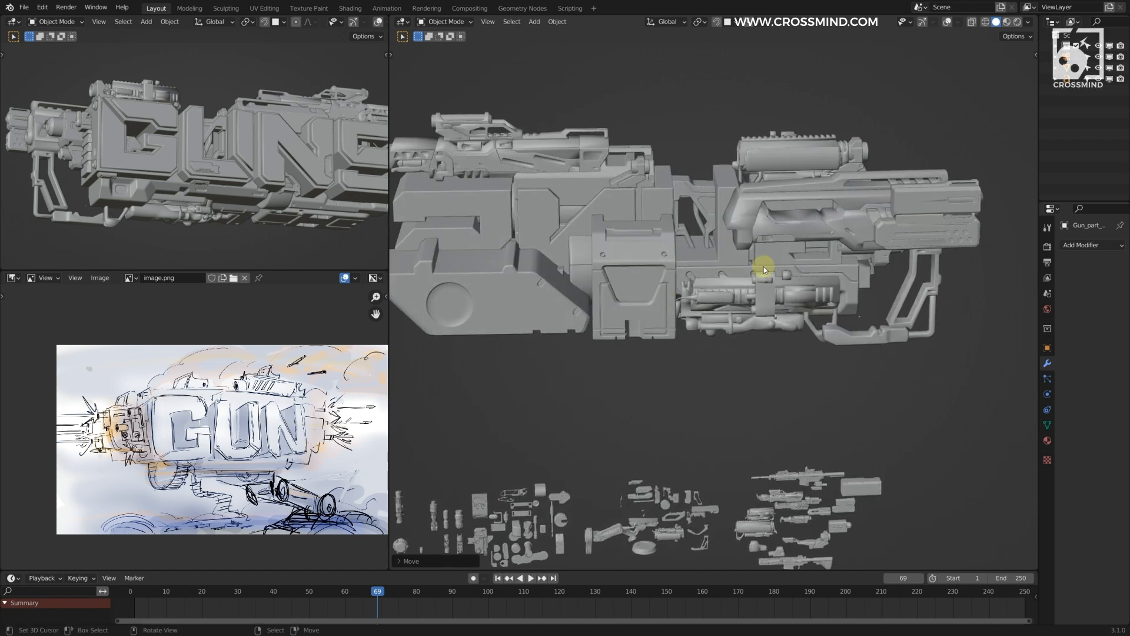
# Step: Adjust the scale of the perforated double-barrel part to suit the front assembly
pyautogui.scroll(-3, 764, 268)
pyautogui.moveTo(530, 245); pyautogui.dragTo(764, 228, button='middle')
pyautogui.moveTo(629, 241); pyautogui.dragTo(551, 234, button='middle')
pyautogui.scroll(3, 551, 235)
pyautogui.press('s')
pyautogui.click(577, 233)
pyautogui.moveTo(733, 224); pyautogui.dragTo(795, 206, button='middle')
pyautogui.scroll(-2, 265, 151)
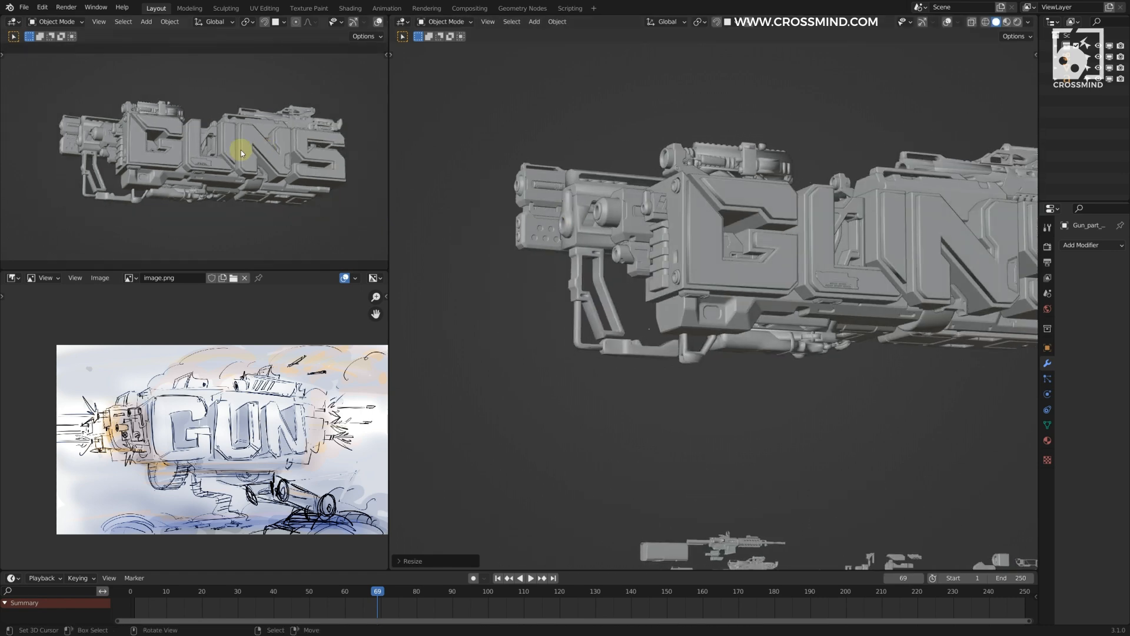
# Step: Enlarge the double-barrel part further and lower it along Z beside the folding grip
pyautogui.moveTo(610, 139); pyautogui.dragTo(622, 134, button='middle')
pyautogui.press('s')
pyautogui.click(641, 129)
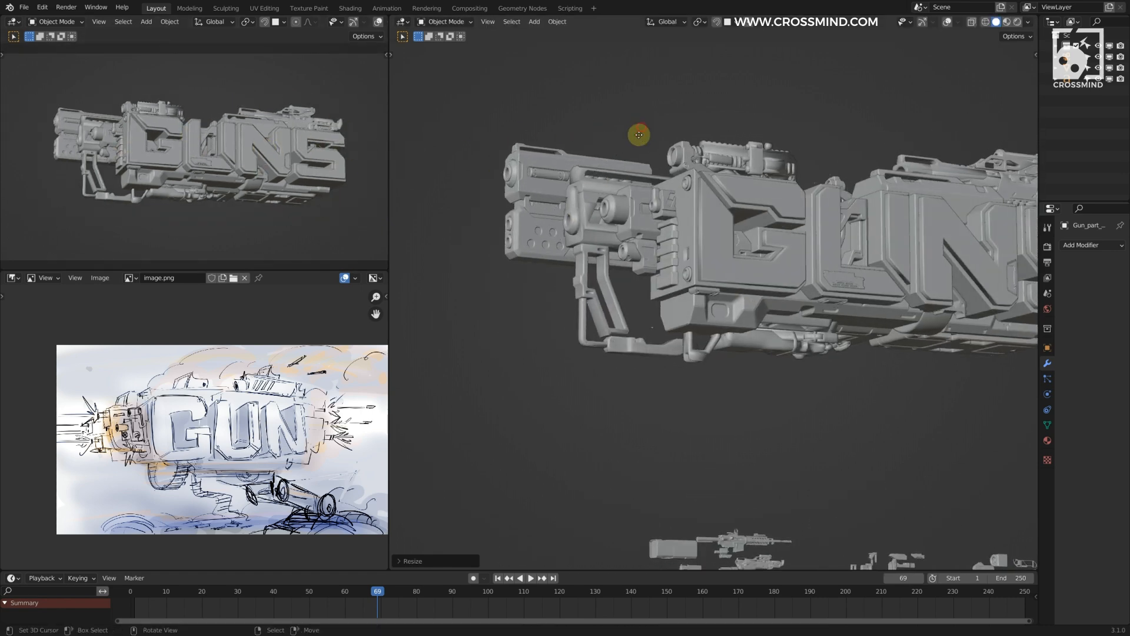
pyautogui.press('g')
pyautogui.press('z')
pyautogui.click(508, 160)
pyautogui.scroll(4, 125, 146)
pyautogui.keyDown('shift'); pyautogui.moveTo(125, 152); pyautogui.dragTo(213, 149, button='middle'); pyautogui.keyUp('shift')
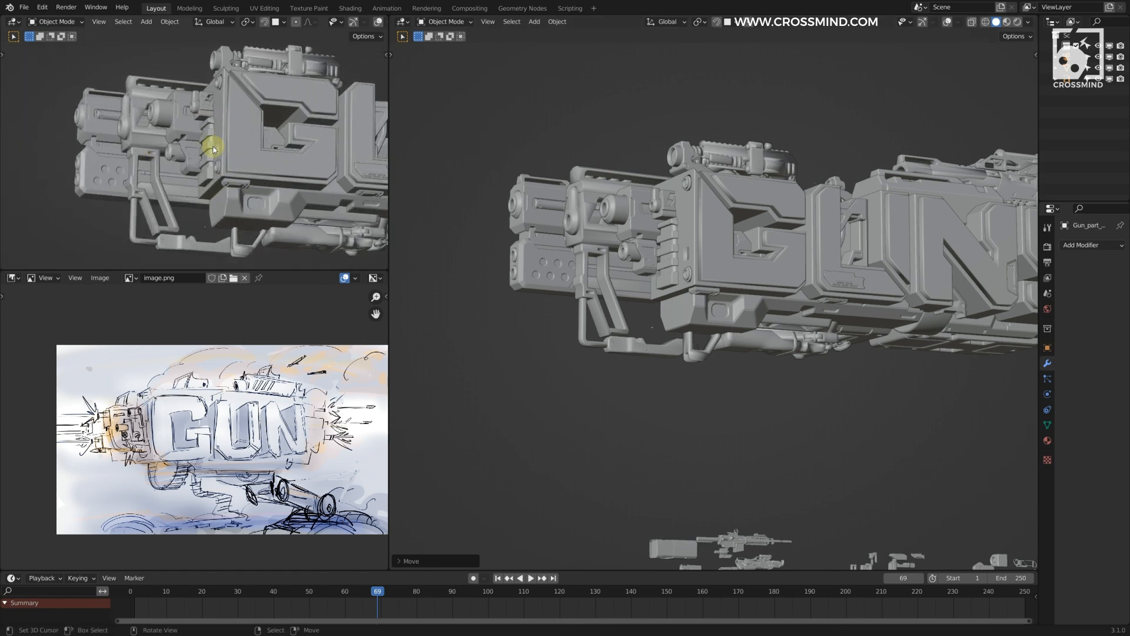
# Step: Move the slotted barrel assembly along X towards the G
pyautogui.click(580, 197)
pyautogui.scroll(-3, 593, 197)
pyautogui.press('g')
pyautogui.press('x')
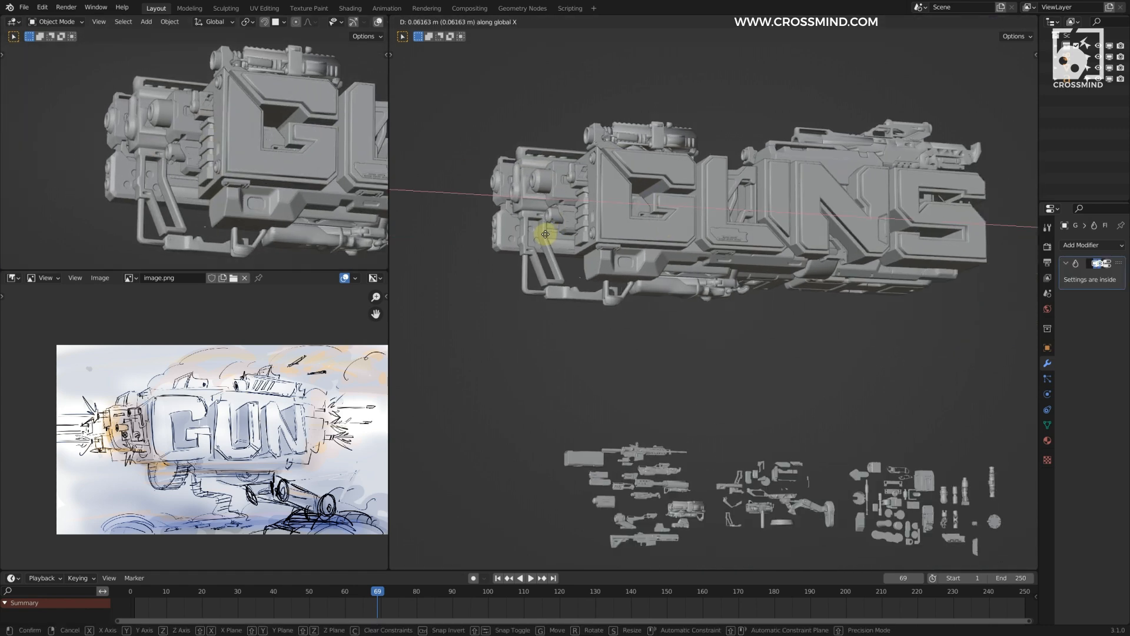
pyautogui.click(548, 234)
# Step: Raise the slotted barrel and grip assembly and adjust its position along Y
pyautogui.scroll(3, 589, 226)
pyautogui.press('g')
pyautogui.moveTo(608, 222); pyautogui.dragTo(636, 206, button='middle')
pyautogui.click(253, 121)
pyautogui.press('g')
pyautogui.press('y')
pyautogui.click(705, 197)
# Step: Reposition the perforated double-barrel part behind the folding grip and shift it along X
pyautogui.click(511, 268)
pyautogui.press('g')
pyautogui.click(512, 295)
pyautogui.scroll(4, 202, 202)
pyautogui.keyDown('shift'); pyautogui.moveTo(238, 208); pyautogui.dragTo(344, 182, button='middle'); pyautogui.keyUp('shift')
pyautogui.press('g')
pyautogui.press('x')
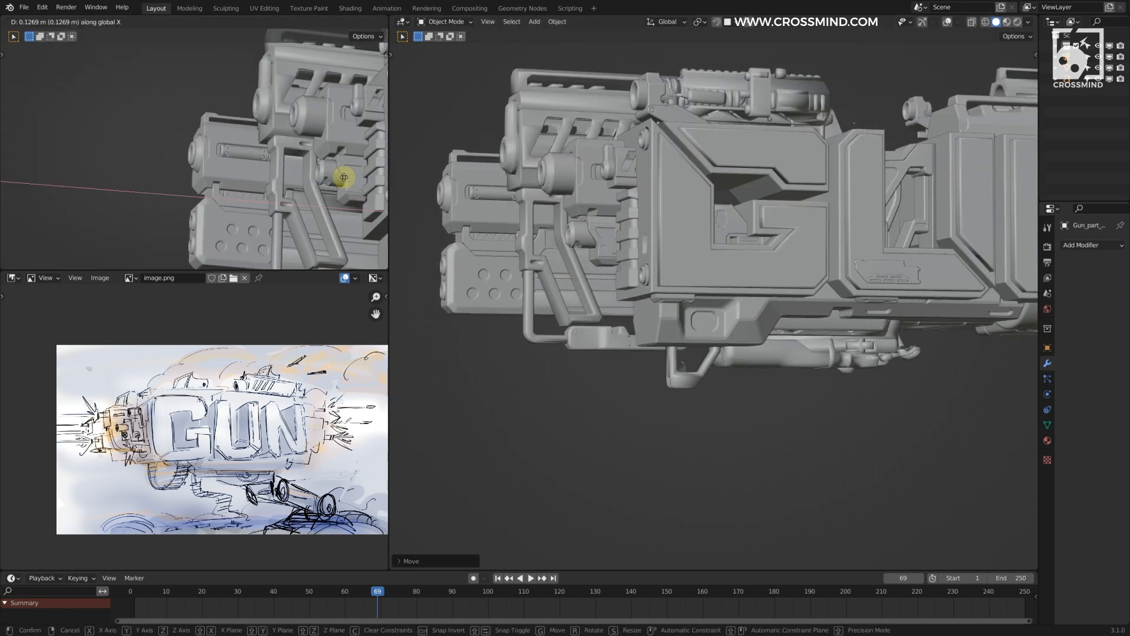
pyautogui.click(343, 178)
# Step: Nudge the double-barrel part slightly closer to the G along X
pyautogui.keyDown('shift'); pyautogui.moveTo(465, 214); pyautogui.dragTo(590, 240, button='middle'); pyautogui.keyUp('shift')
pyautogui.keyDown('shift'); pyautogui.moveTo(292, 169); pyautogui.dragTo(229, 161, button='middle'); pyautogui.keyUp('shift')
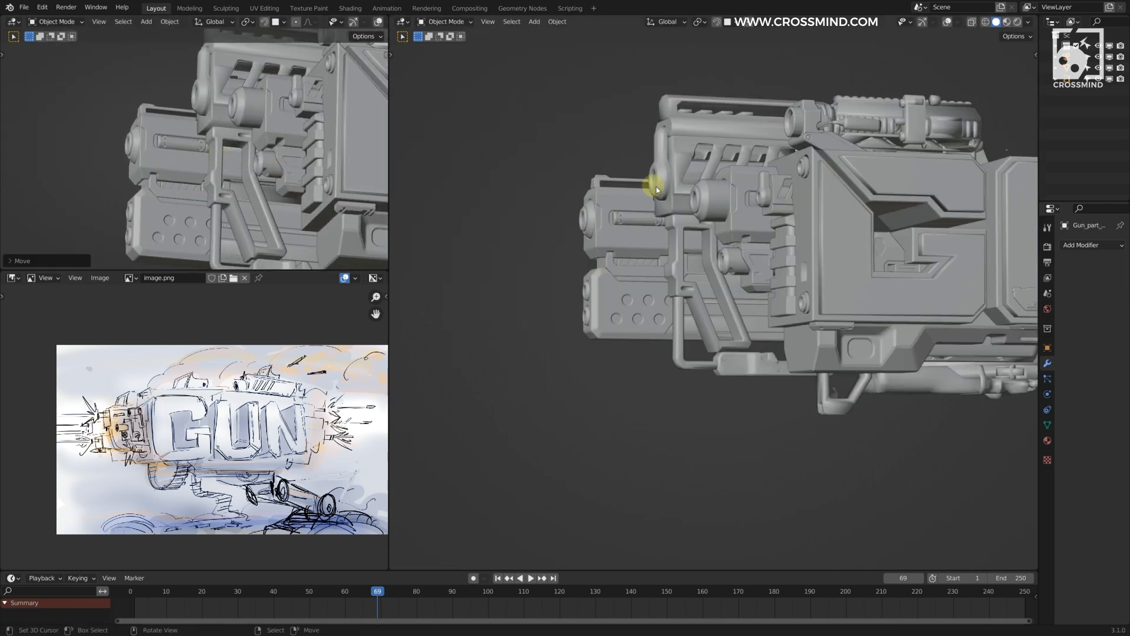
pyautogui.press('g')
pyautogui.press('x')
pyautogui.click(666, 187)
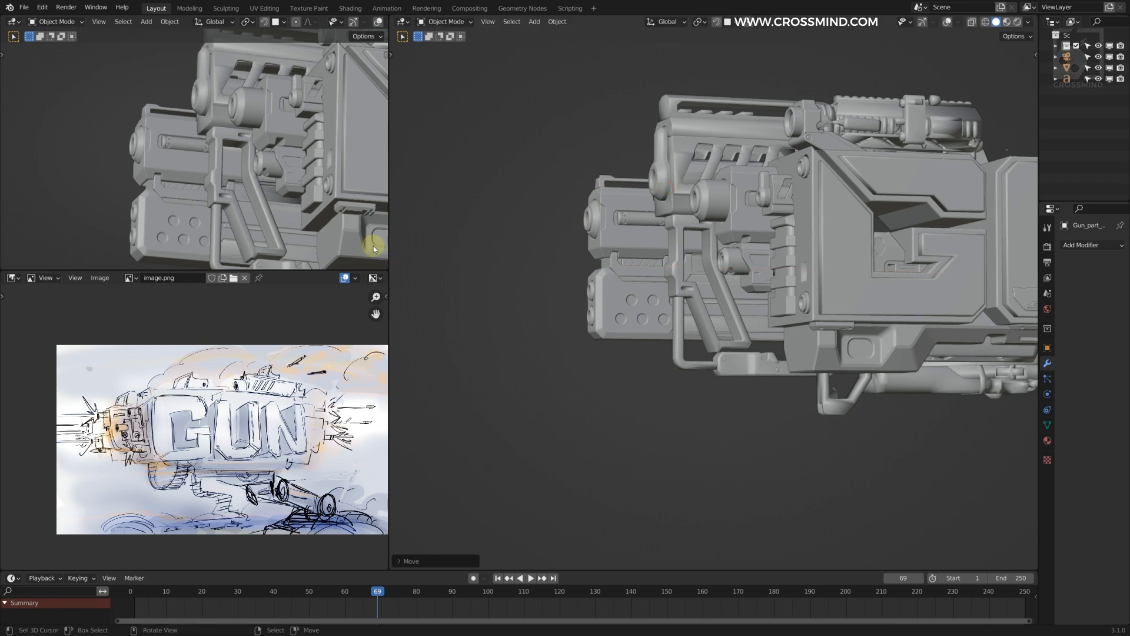
# Step: Try pushing the double-barrel part farther back along X, and undo the move
pyautogui.keyDown('shift'); pyautogui.moveTo(178, 194); pyautogui.dragTo(243, 204, button='middle'); pyautogui.keyUp('shift')
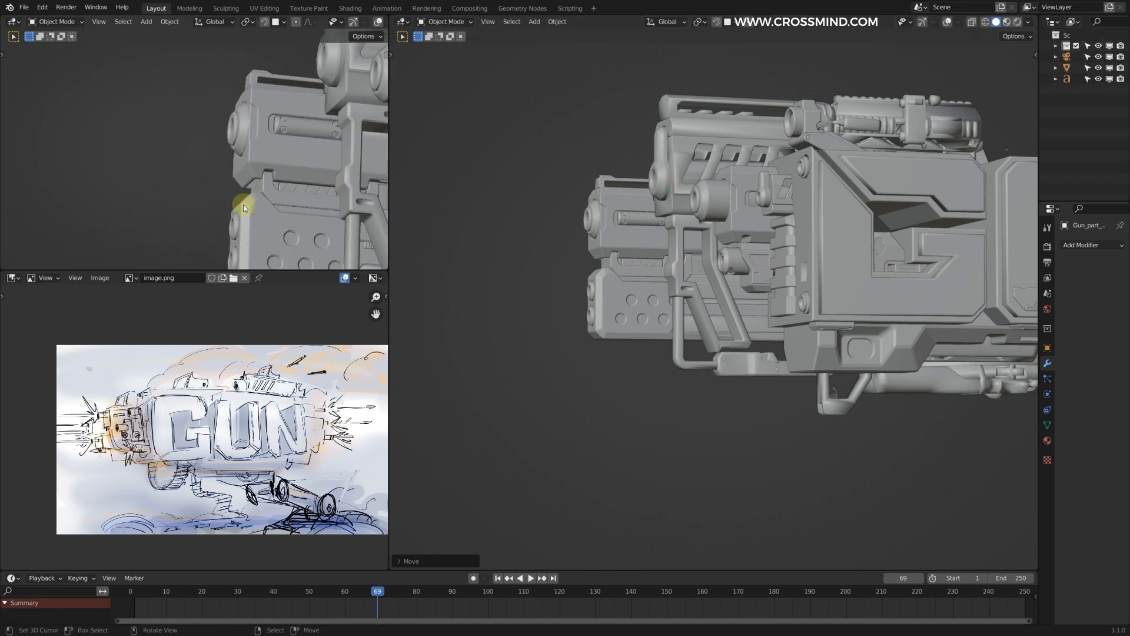
pyautogui.scroll(3, 243, 204)
pyautogui.scroll(-2, 722, 197)
pyautogui.press('g')
pyautogui.press('x')
pyautogui.click(763, 197)
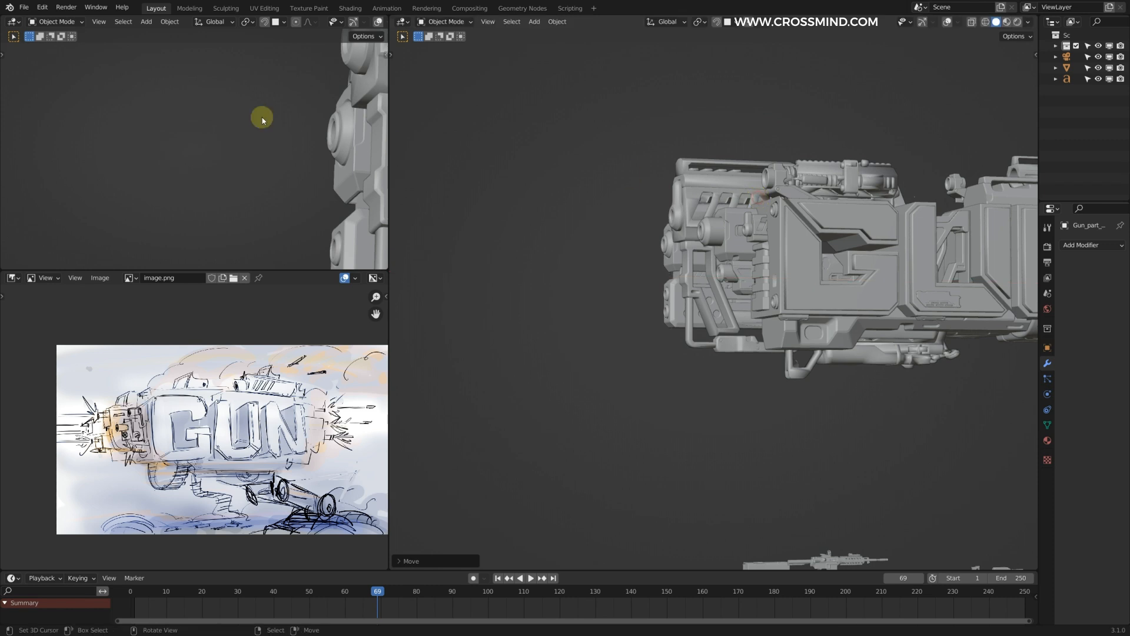
pyautogui.keyDown('shift'); pyautogui.moveTo(376, 170); pyautogui.dragTo(231, 167, button='middle'); pyautogui.keyUp('shift')
pyautogui.scroll(-3, 185, 180)
pyautogui.hotkey('ctrl', 'z')
pyautogui.press('g')
pyautogui.press('x')
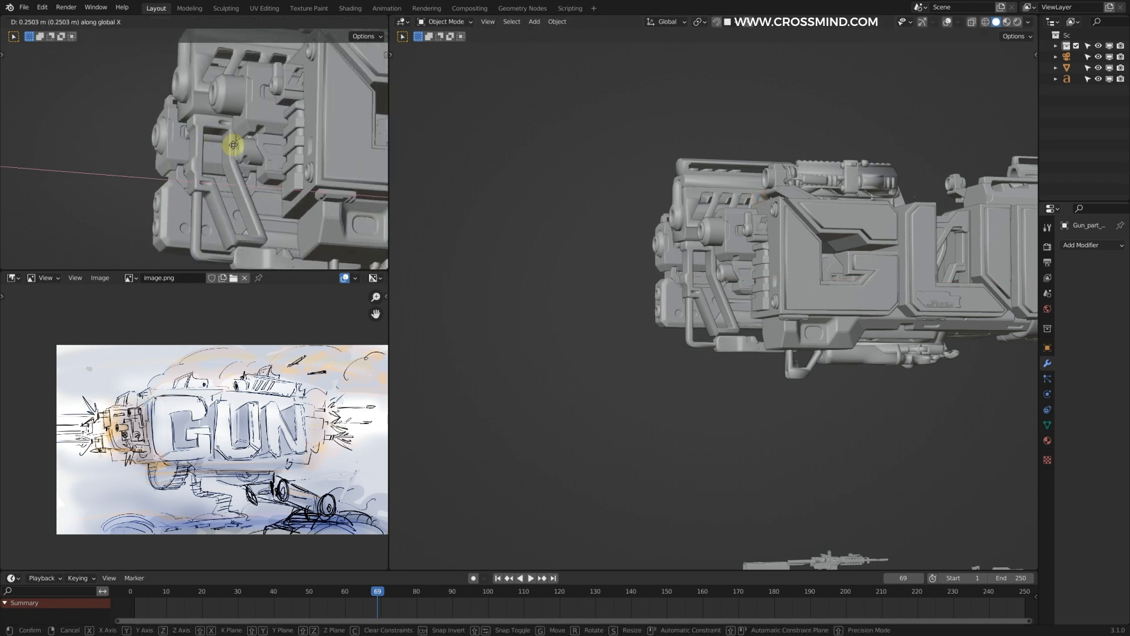
pyautogui.rightClick(233, 146)
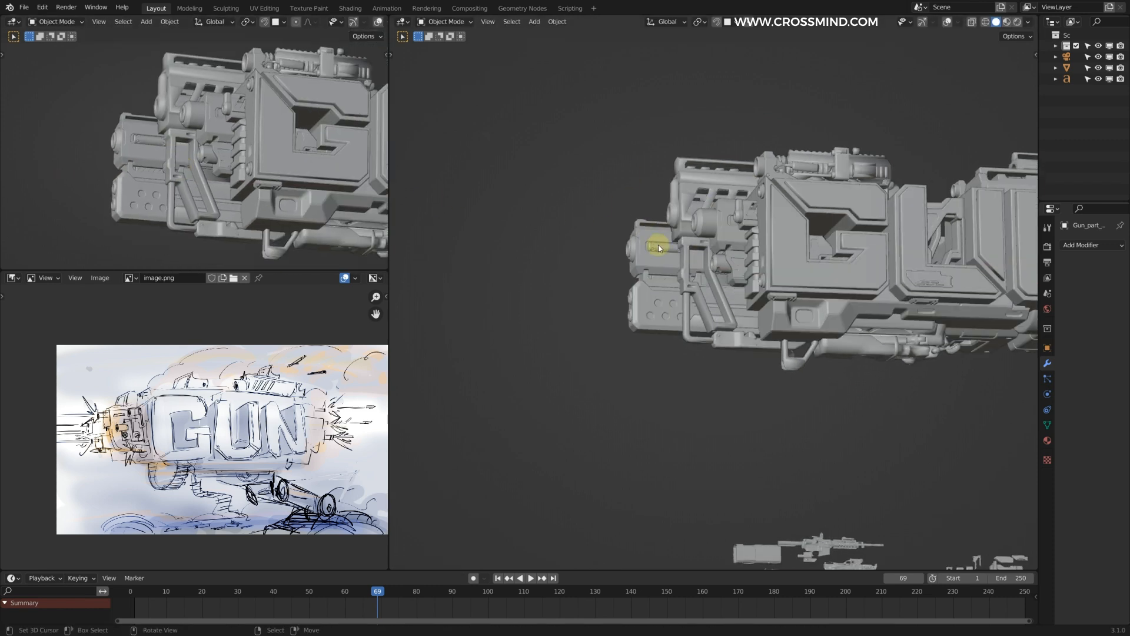
# Step: Fine-tune the double-barrel part's X position so it projects in front of the slotted barrel
pyautogui.scroll(3, 749, 252)
pyautogui.press('g')
pyautogui.press('x')
pyautogui.click(806, 253)
pyautogui.scroll(2, 697, 262)
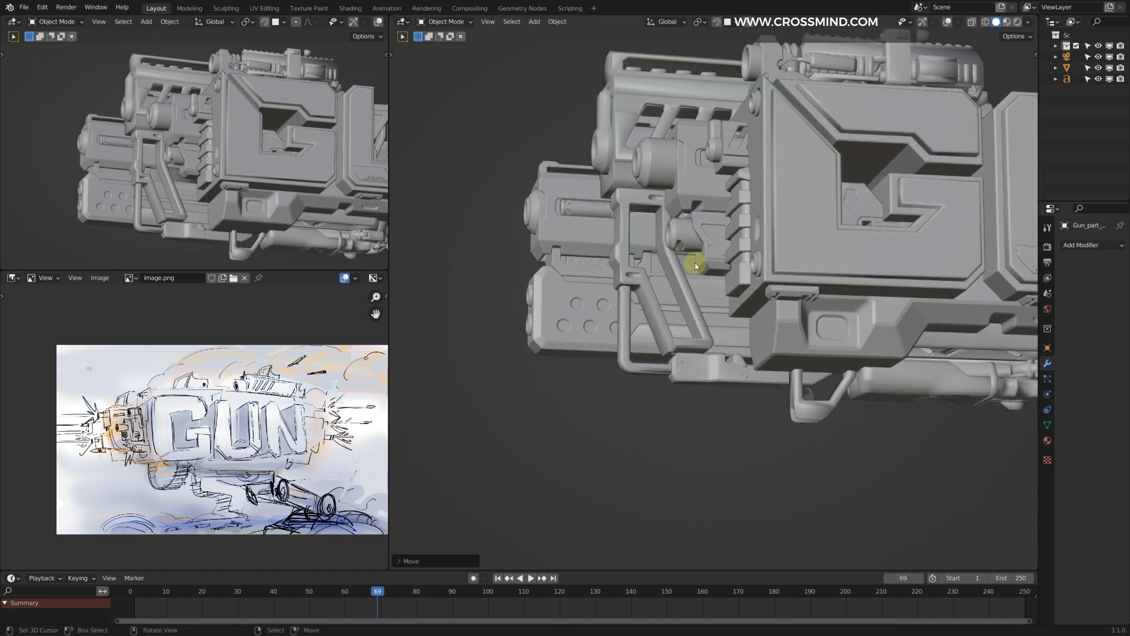
# Step: Duplicate the slotted barrel with its folding grip beyond the double-barrel part, scale it down and align it along X
pyautogui.click(695, 263)
pyautogui.keyDown('alt'); pyautogui.moveTo(695, 263); pyautogui.dragTo(743, 259, button='middle'); pyautogui.keyUp('alt')
pyautogui.hotkey('shift', 'd')
pyautogui.click(542, 215)
pyautogui.moveTo(763, 217); pyautogui.dragTo(712, 209, button='middle')
pyautogui.press('s')
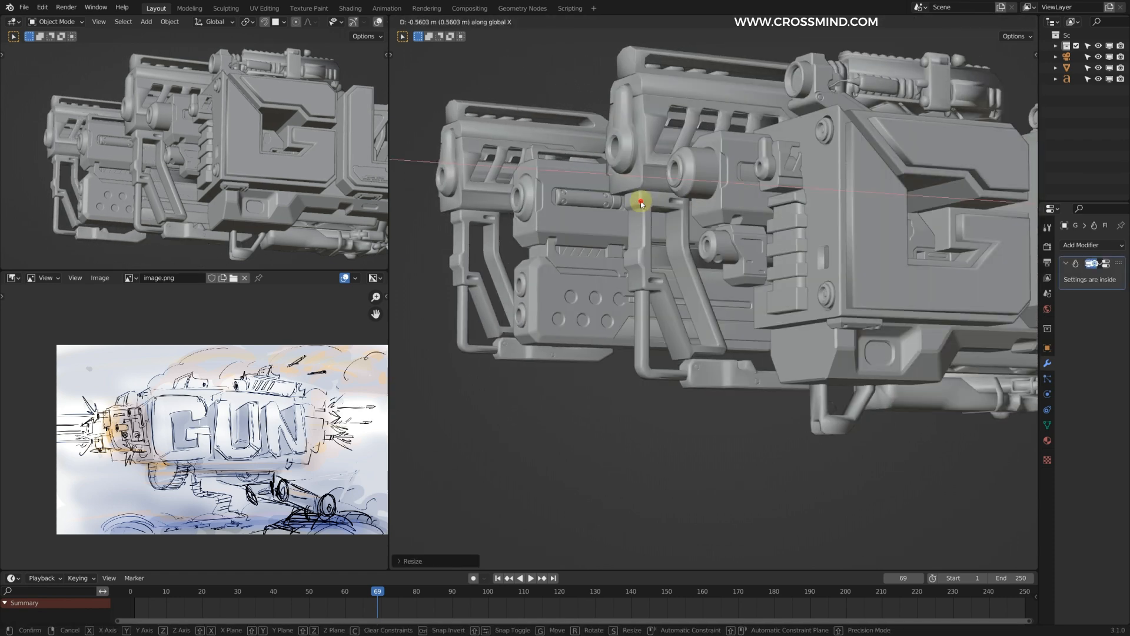
pyautogui.click(823, 223)
pyautogui.press('F4')
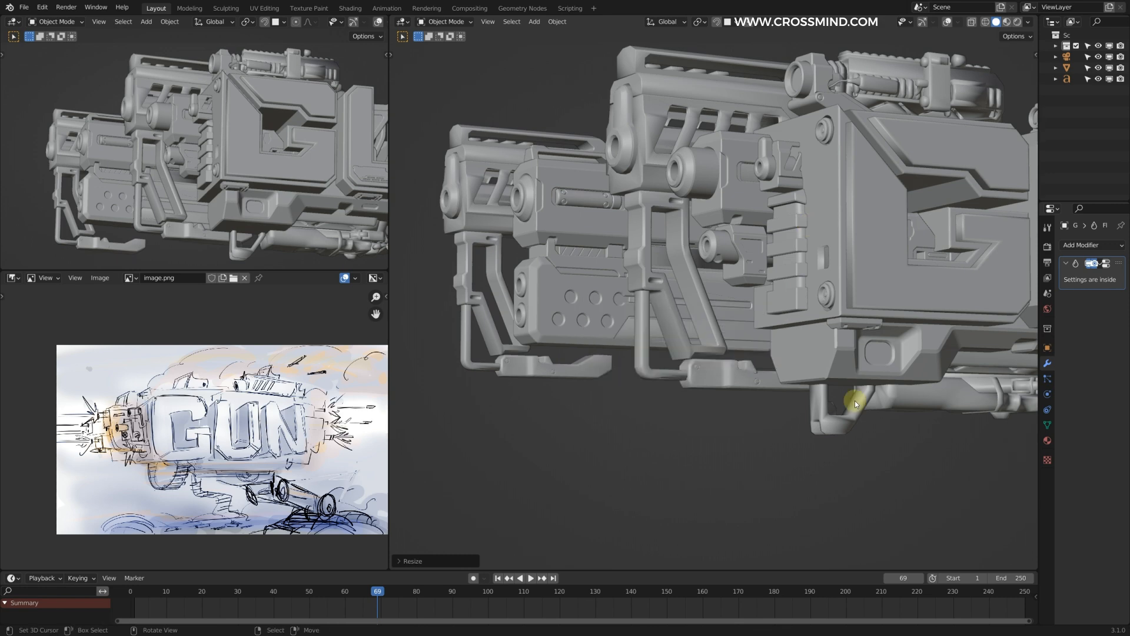
# Step: Try a copy of another kitbash gun part at the front end, adjusting its position along X
pyautogui.scroll(-4, 805, 343)
pyautogui.click(724, 556)
pyautogui.hotkey('shift', 'd')
pyautogui.click(683, 338)
pyautogui.moveTo(683, 338); pyautogui.dragTo(906, 272, button='middle')
pyautogui.press('g')
pyautogui.press('x')
pyautogui.click(769, 304)
# Step: Try rescaling the copied kitbash part and shifting it along X, and delete it
pyautogui.click(817, 267)
pyautogui.press('s')
pyautogui.press('g')
pyautogui.press('x')
pyautogui.click(613, 253)
pyautogui.scroll(-3, 828, 301)
pyautogui.press('Delete')
# Step: Duplicate the hard-surface launcher part from under the G and place the copy beneath the front barrels
pyautogui.rightClick(840, 312)
pyautogui.hotkey('shift', 'd')
pyautogui.click(543, 242)
pyautogui.moveTo(543, 242); pyautogui.dragTo(613, 275, button='middle')
pyautogui.press('g')
pyautogui.click(678, 182)
pyautogui.scroll(3, 649, 106)
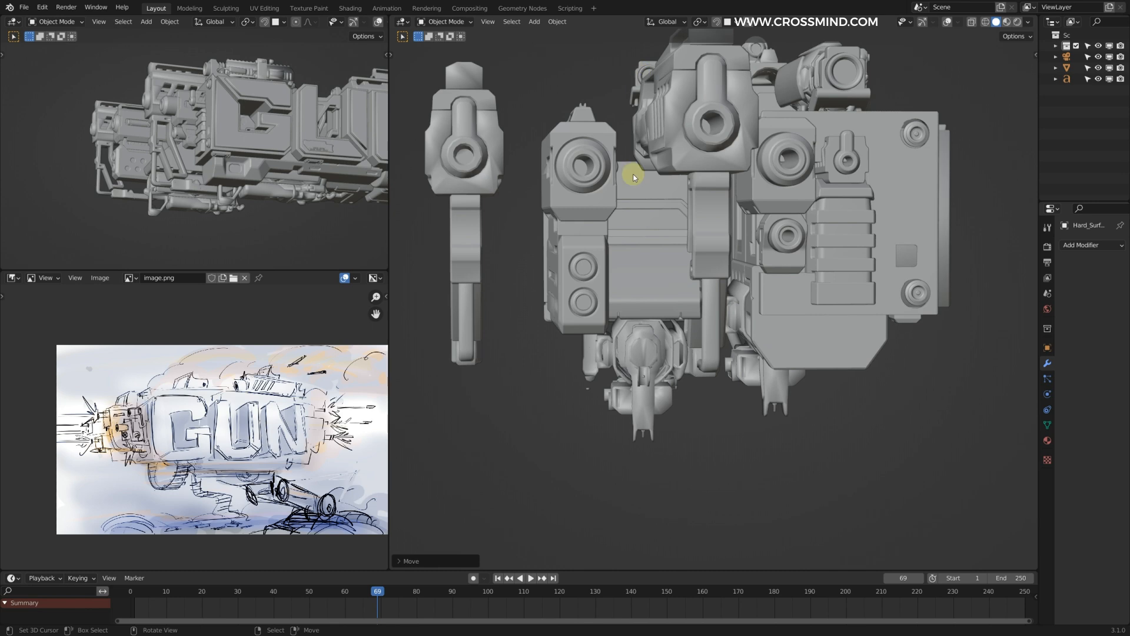
# Step: Move the duplicated launcher part along X beneath the front barrels and adjust its scale
pyautogui.moveTo(651, 214); pyautogui.dragTo(650, 214, button='middle')
pyautogui.moveTo(623, 271); pyautogui.dragTo(420, 112, button='middle')
pyautogui.press('g')
pyautogui.press('x')
pyautogui.click(734, 310)
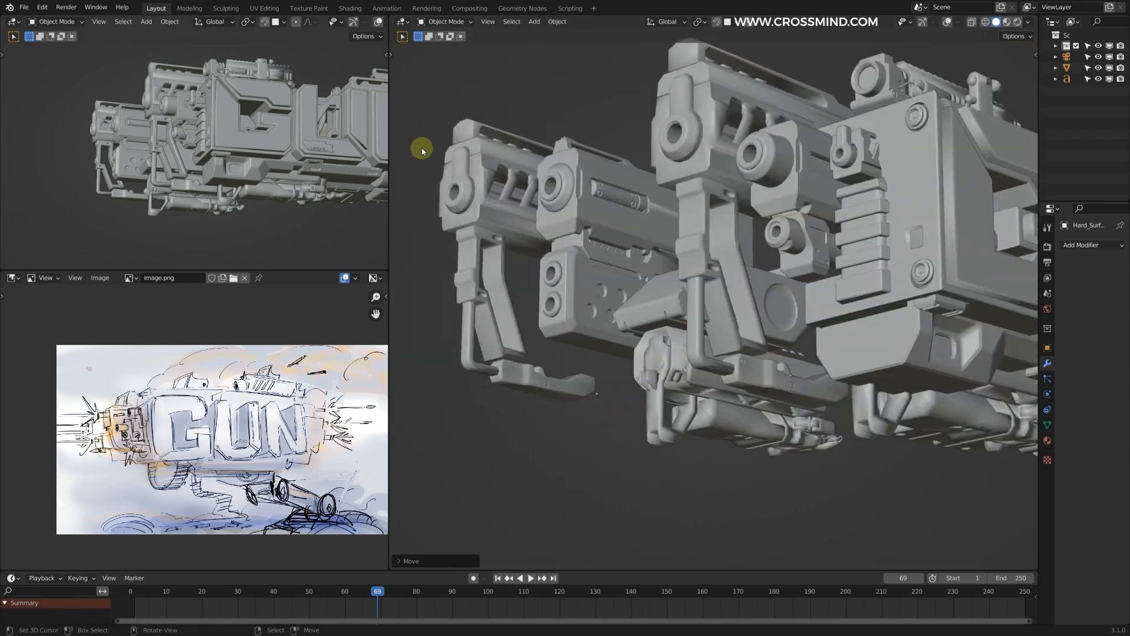
pyautogui.moveTo(588, 238); pyautogui.dragTo(536, 163, button='middle')
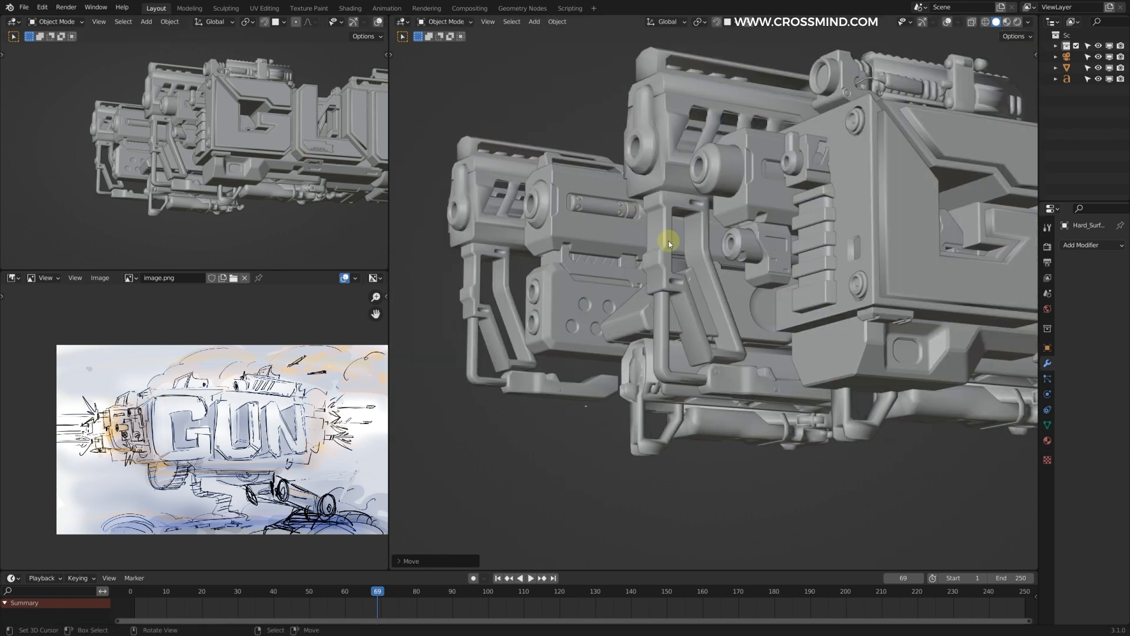
pyautogui.moveTo(654, 248); pyautogui.dragTo(754, 373, button='middle')
pyautogui.press('s')
pyautogui.click(814, 294)
# Step: Try repositioning a front-end part and mirroring it with an X scale of -1, and delete it
pyautogui.scroll(3, 748, 371)
pyautogui.moveTo(677, 361); pyautogui.dragTo(727, 356, button='middle')
pyautogui.moveTo(658, 193); pyautogui.dragTo(763, 285, button='middle')
pyautogui.click(771, 254)
pyautogui.press('g')
pyautogui.click(772, 184)
pyautogui.write('sx-1')
pyautogui.moveTo(772, 185)
pyautogui.mouseDown(button='middle')
pyautogui.moveTo(708, 249)
pyautogui.moveTo(777, 282)
pyautogui.moveTo(846, 292)
pyautogui.moveTo(860, 210)
pyautogui.moveTo(732, 245)
pyautogui.moveTo(789, 196)
pyautogui.moveTo(773, 195)
pyautogui.mouseUp(button='middle')
pyautogui.click(684, 269)
pyautogui.hotkey('alt', 'r')
pyautogui.press('Delete')
# Step: Place a copy of the ribbed scope part beneath the front assembly and rotate it 180° about X
pyautogui.scroll(-5, 847, 291)
pyautogui.rightClick(859, 209)
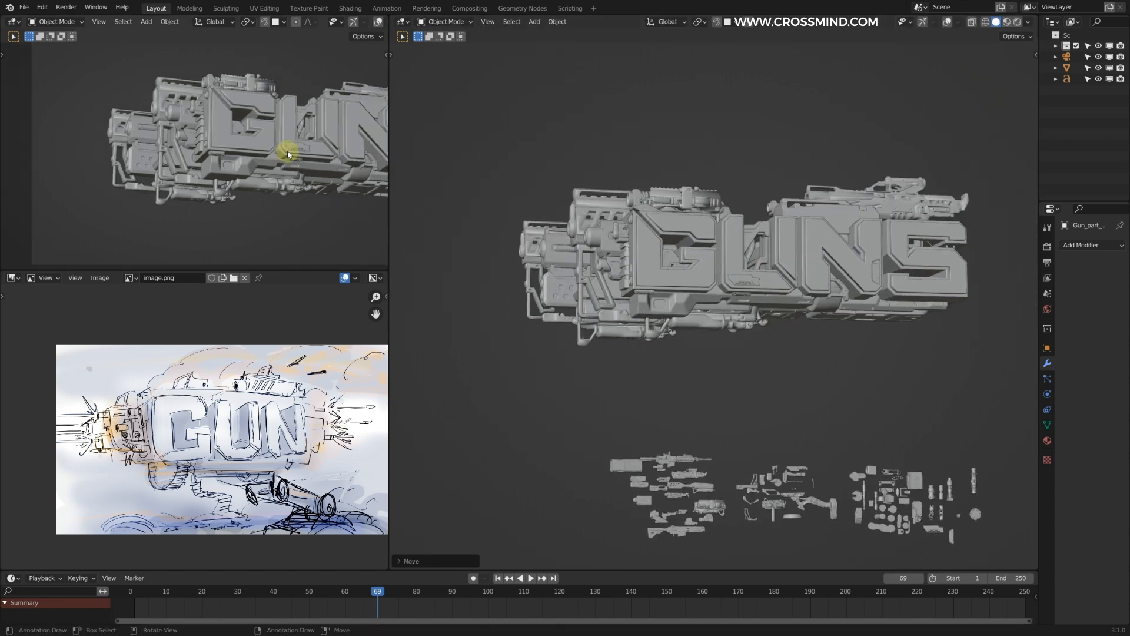
pyautogui.scroll(5, 567, 375)
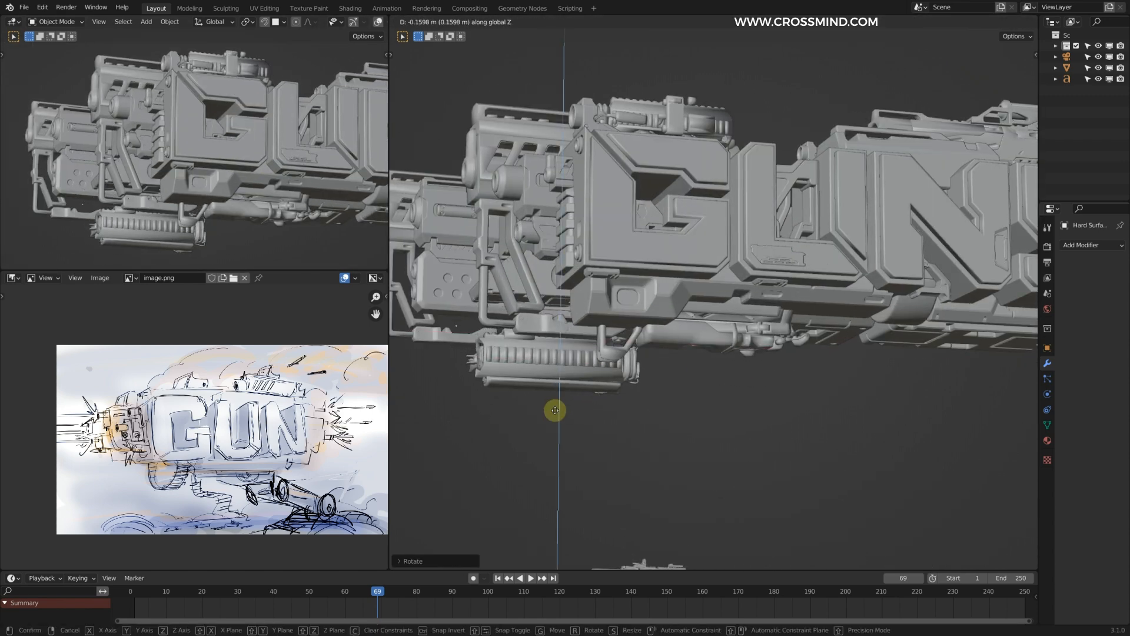
pyautogui.write('180')
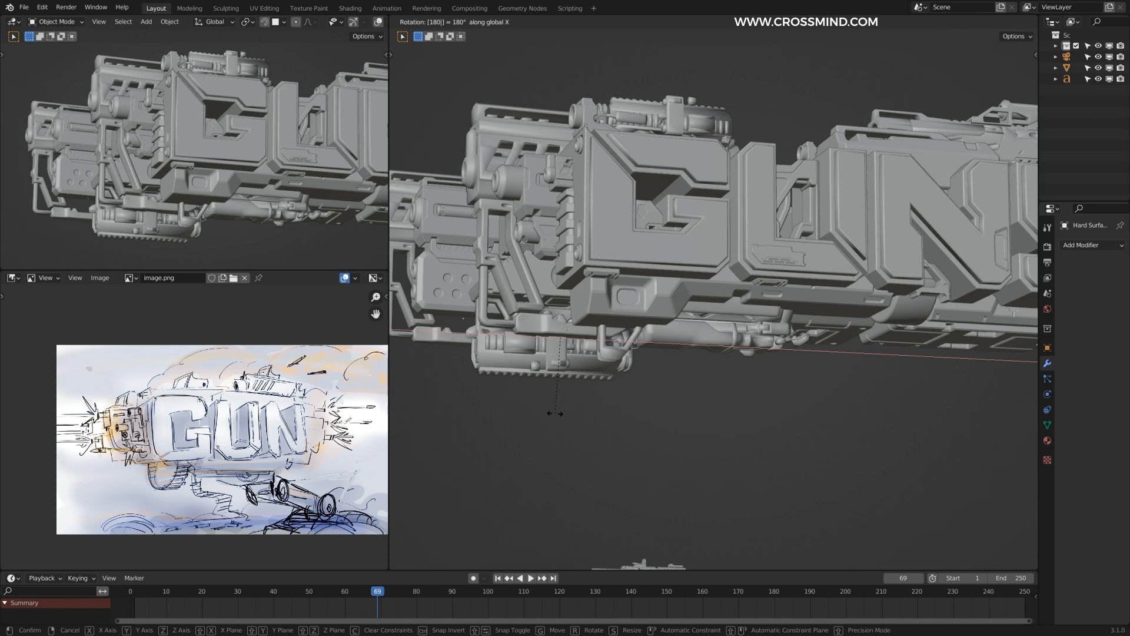
pyautogui.press('Return')
# Step: Lower the flipped scope part along Z and shift it along X under the front barrels
pyautogui.press('g')
pyautogui.press('z')
pyautogui.click(552, 428)
pyautogui.press('g')
pyautogui.press('x')
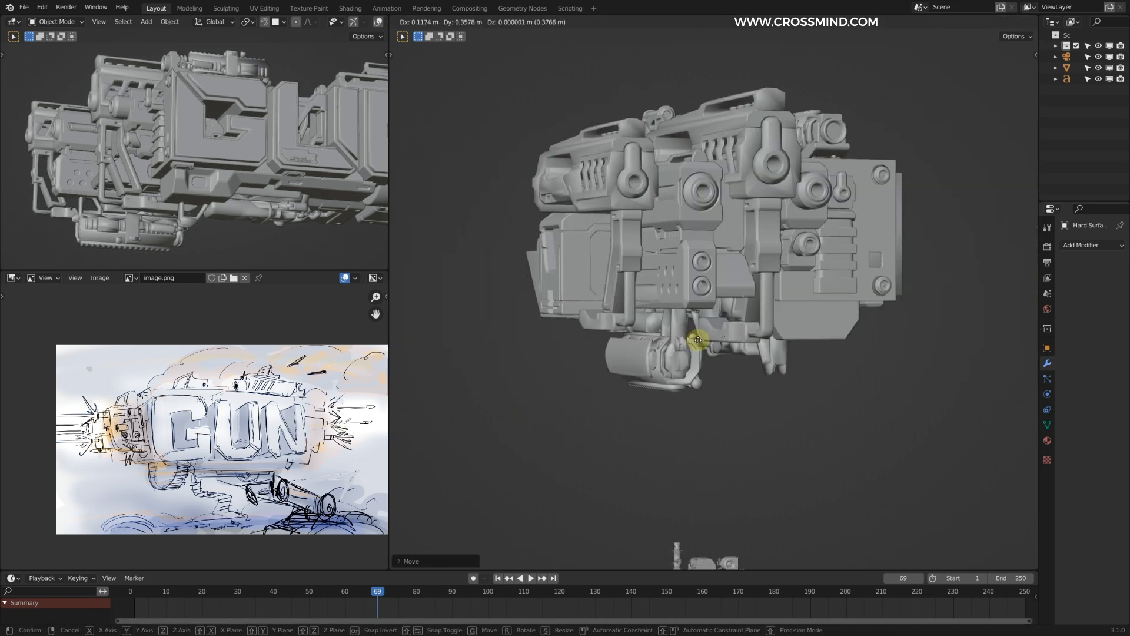
pyautogui.click(717, 351)
pyautogui.moveTo(716, 351); pyautogui.dragTo(643, 333, button='middle')
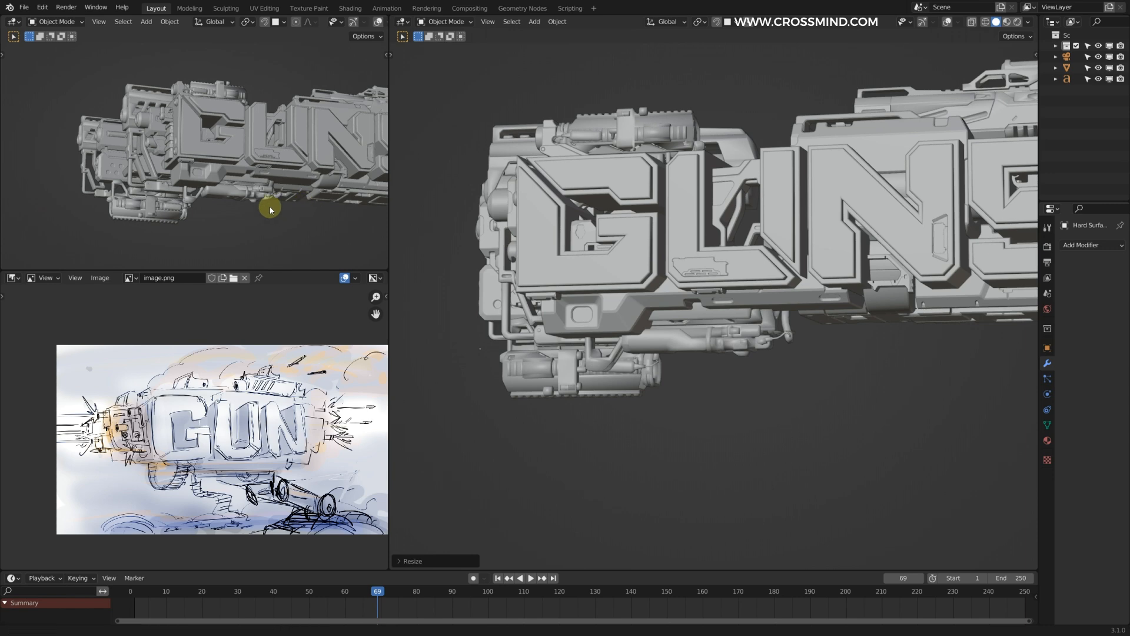
# Step: Reposition the launcher part beneath the front of the letter G and check its fit in the whole composition
pyautogui.moveTo(270, 210); pyautogui.dragTo(238, 207, button='middle')
pyautogui.scroll(1, 239, 206)
pyautogui.click(699, 356)
pyautogui.moveTo(699, 356); pyautogui.dragTo(724, 374, button='middle')
pyautogui.press('g')
pyautogui.click(716, 365)
pyautogui.press('g')
pyautogui.keyDown('shift'); pyautogui.moveTo(655, 370); pyautogui.dragTo(702, 371, button='middle'); pyautogui.keyUp('shift')
pyautogui.scroll(-2, 234, 231)
pyautogui.moveTo(234, 230)
pyautogui.keyDown('shift'); pyautogui.mouseDown(button='middle')
pyautogui.moveTo(264, 234)
pyautogui.moveTo(242, 230)
pyautogui.mouseUp(button='middle'); pyautogui.keyUp('shift')
pyautogui.scroll(-1, 265, 233)
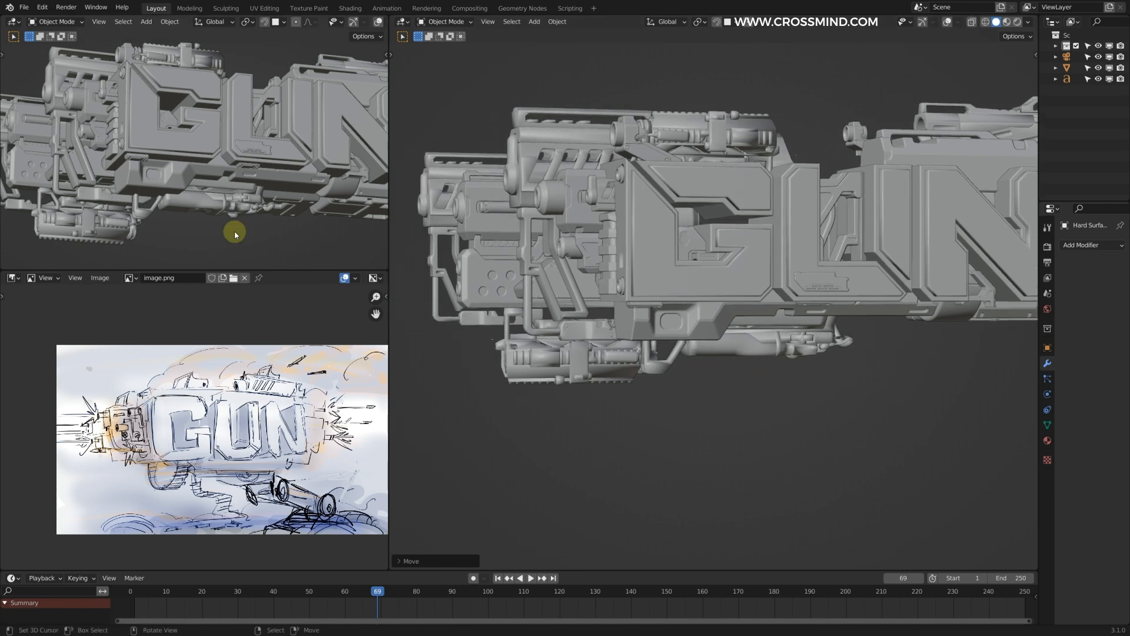
pyautogui.scroll(-3, 591, 323)
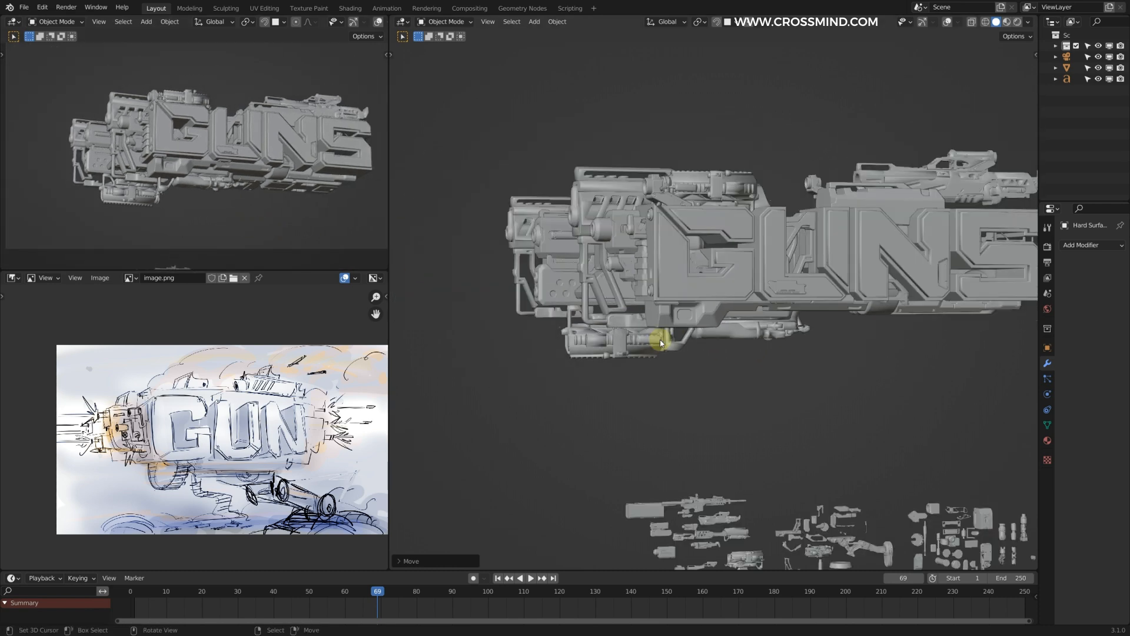
pyautogui.hotkey('ctrl', 'space')
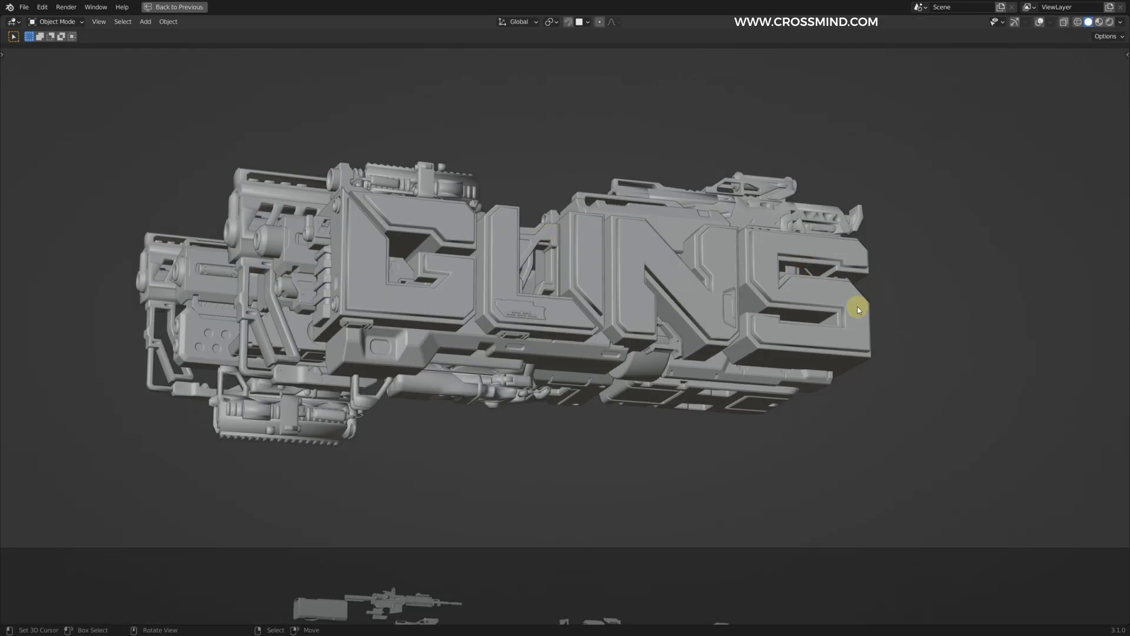
pyautogui.hotkey('ctrl', 'space')
# Step: Duplicate the boxy barrel part from the kitbash library and place it, rescaled, at the rear of the letter S
pyautogui.scroll(2, 696, 412)
pyautogui.keyDown('shift'); pyautogui.moveTo(696, 411); pyautogui.dragTo(745, 242, button='middle'); pyautogui.keyUp('shift')
pyautogui.scroll(2, 687, 361)
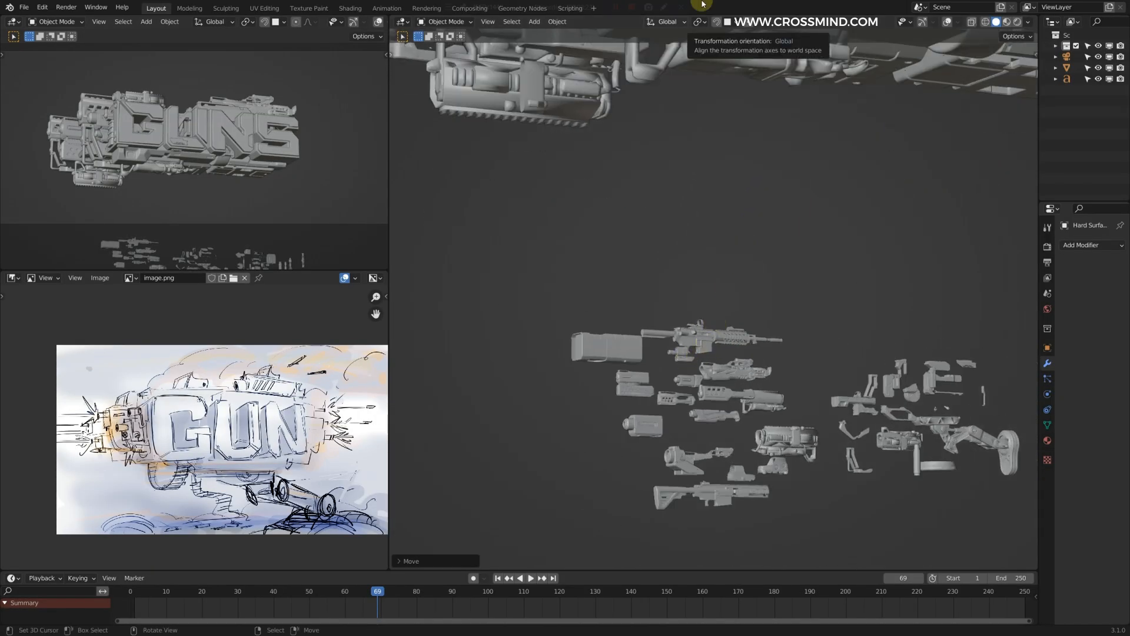
pyautogui.scroll(3, 747, 422)
pyautogui.keyDown('shift'); pyautogui.moveTo(712, 426); pyautogui.dragTo(760, 278, button='middle'); pyautogui.keyUp('shift')
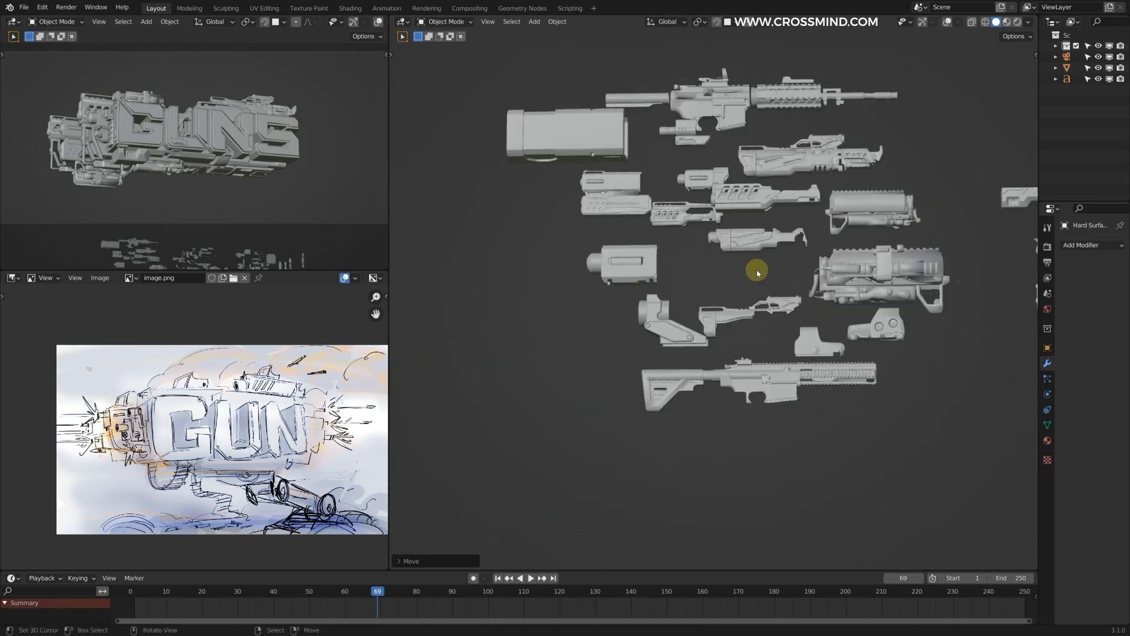
pyautogui.scroll(-5, 684, 179)
pyautogui.keyDown('shift'); pyautogui.moveTo(684, 179); pyautogui.dragTo(628, 366, button='middle'); pyautogui.keyUp('shift')
pyautogui.scroll(-2, 636, 370)
pyautogui.hotkey('shift', 'd')
pyautogui.click(878, 247)
pyautogui.scroll(-3, 878, 247)
pyautogui.keyDown('shift'); pyautogui.moveTo(918, 236); pyautogui.dragTo(721, 253, button='middle'); pyautogui.keyUp('shift')
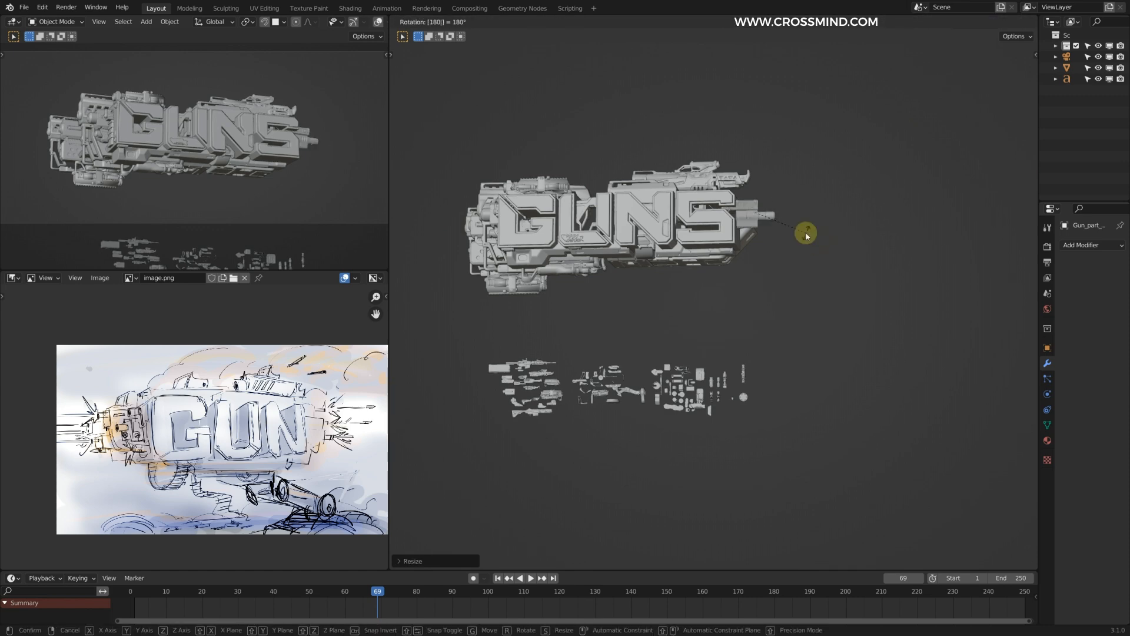
# Step: Rotate the boxy barrel part 180°, fit it against the rear face and shift it along X
pyautogui.scroll(2, 788, 228)
pyautogui.press('g')
pyautogui.click(786, 206)
pyautogui.scroll(2, 742, 192)
pyautogui.moveTo(786, 206); pyautogui.dragTo(757, 164, button='middle')
pyautogui.write('80')
pyautogui.press('Return')
pyautogui.scroll(3, 265, 175)
pyautogui.press('g')
pyautogui.press('x')
pyautogui.click(265, 174)
# Step: Duplicate another barrel part and fit the copy into the lower rear face behind the letter S
pyautogui.scroll(-4, 513, 182)
pyautogui.hotkey('shift', 'd')
pyautogui.scroll(3, 757, 289)
pyautogui.keyDown('shift'); pyautogui.moveTo(883, 259); pyautogui.dragTo(743, 285, button='middle'); pyautogui.keyUp('shift')
pyautogui.press('g')
pyautogui.click(751, 297)
pyautogui.press('g')
pyautogui.click(742, 282)
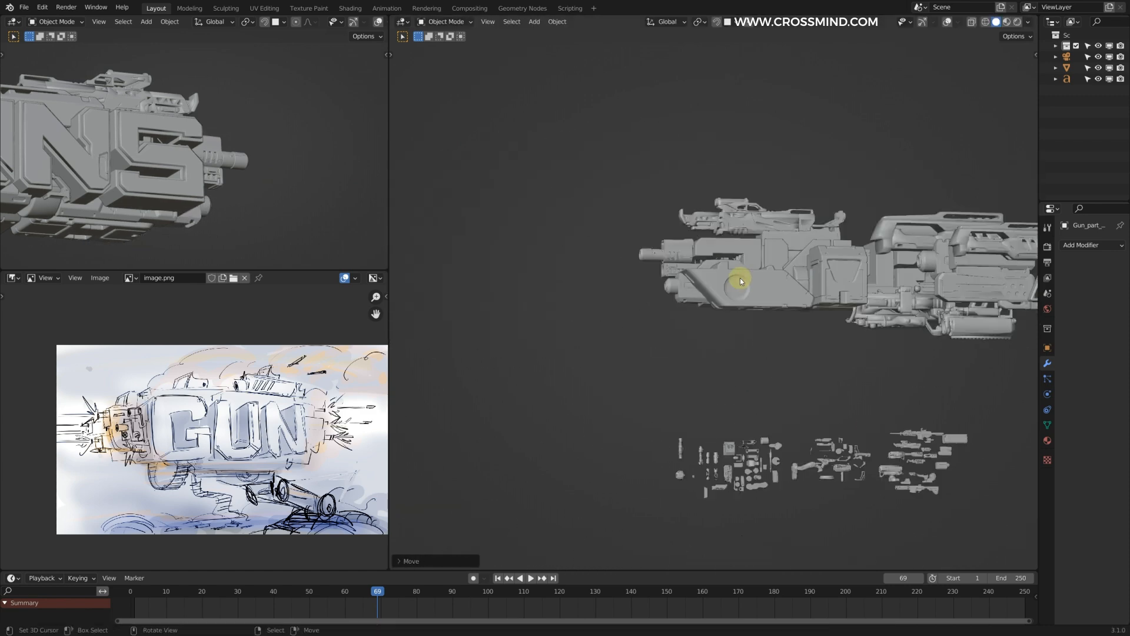
# Step: Check the new rear barrels from the camera and save the file
pyautogui.scroll(-4, 742, 281)
pyautogui.scroll(3, 214, 178)
pyautogui.hotkey('ctrl', 'space')
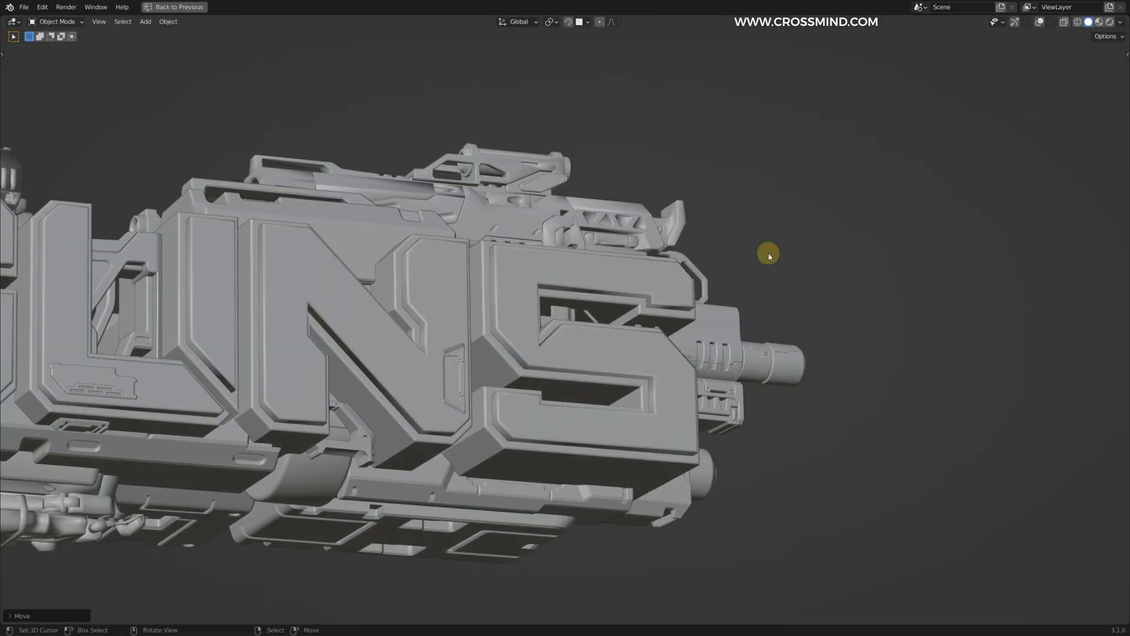
pyautogui.click(772, 253)
pyautogui.scroll(-4, 772, 253)
pyautogui.hotkey('ctrl', 's')
# Step: Fine-tune the positions of the stacked front-end parts, moving them along Z
pyautogui.click(272, 349)
pyautogui.press('g')
pyautogui.rightClick(279, 313)
pyautogui.press('g')
pyautogui.press('z')
pyautogui.rightClick(265, 277)
pyautogui.press('g')
pyautogui.press('z')
pyautogui.rightClick(291, 236)
pyautogui.keyDown('shift'); pyautogui.moveTo(585, 353); pyautogui.dragTo(588, 331, button='middle'); pyautogui.keyUp('shift')
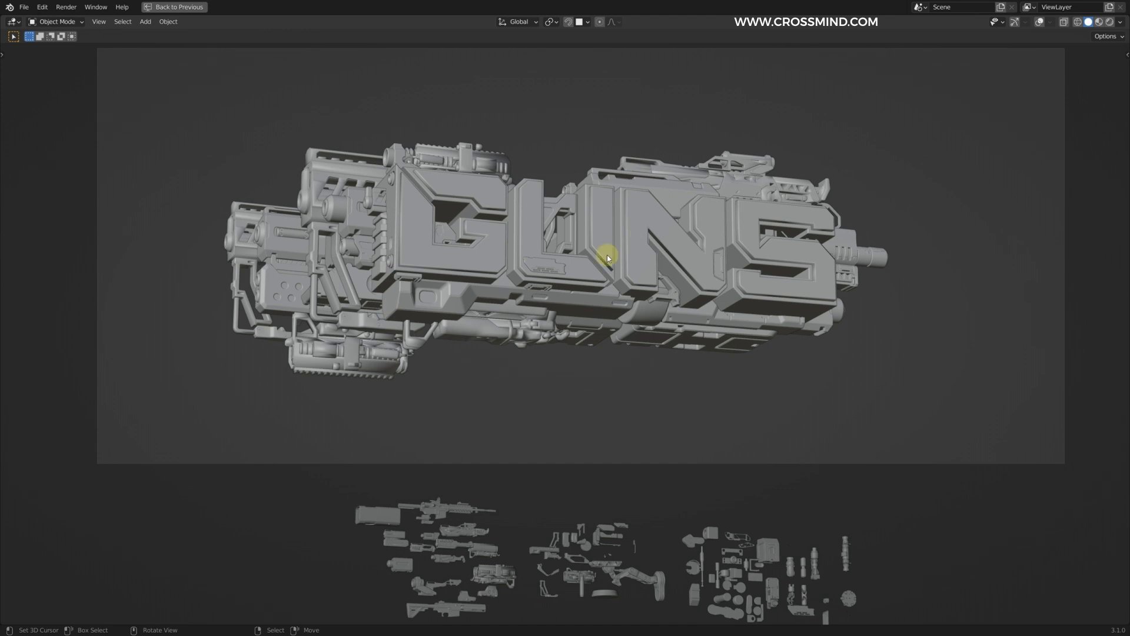
# Step: Raise the flipped scope part beneath the front barrels along Z and save the file
pyautogui.keyDown('shift'); pyautogui.moveTo(391, 197); pyautogui.dragTo(396, 223, button='middle'); pyautogui.keyUp('shift')
pyautogui.rightClick(386, 398)
pyautogui.press('g')
pyautogui.press('z')
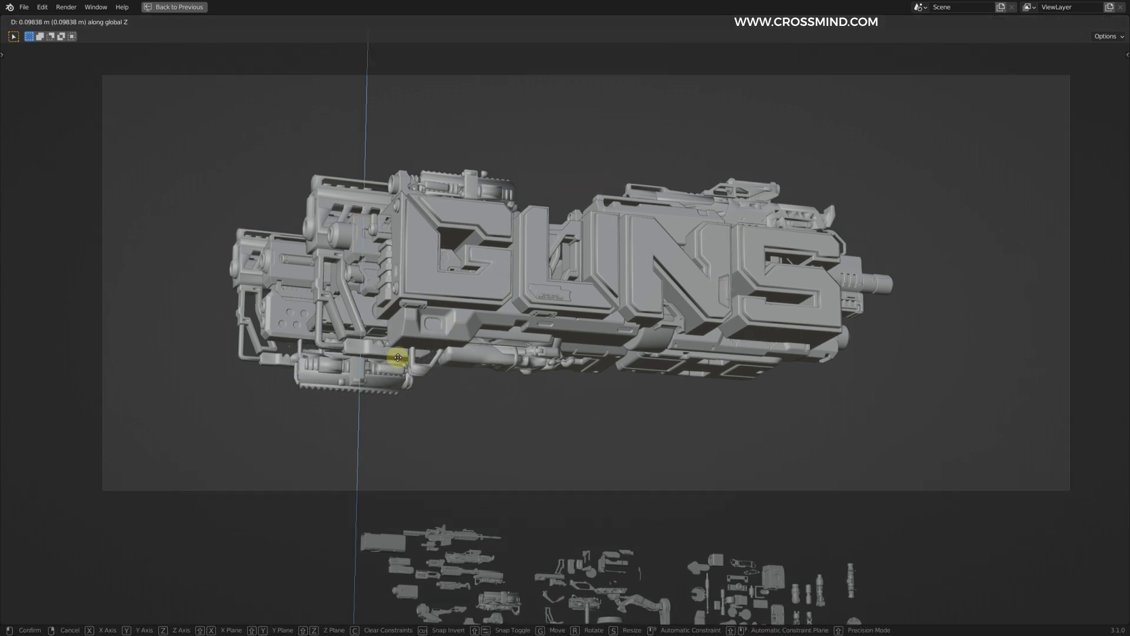
pyautogui.scroll(6, 352, 367)
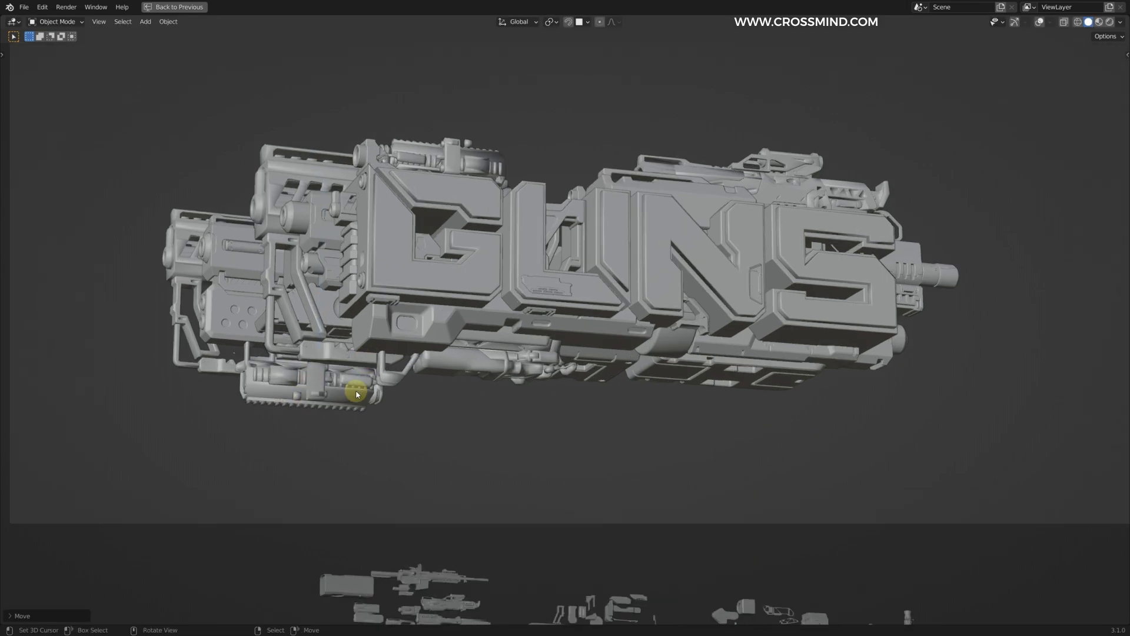
pyautogui.scroll(-3, 523, 323)
pyautogui.hotkey('ctrl', 's')
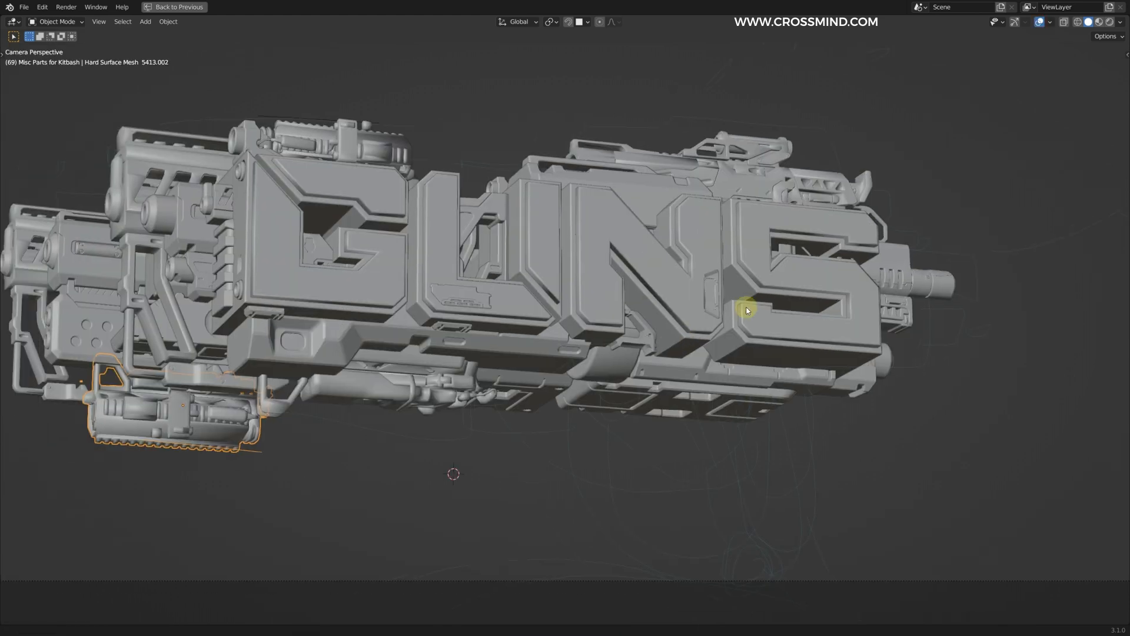
# Step: Find and select the articulated leg assembly in the kitbash library
pyautogui.scroll(2, 560, 278)
pyautogui.scroll(-2, 820, 399)
pyautogui.keyDown('shift'); pyautogui.moveTo(707, 530); pyautogui.dragTo(698, 295, button='middle'); pyautogui.keyUp('shift')
pyautogui.scroll(3, 695, 309)
pyautogui.rightClick(721, 279)
pyautogui.press('g')
pyautogui.click(780, 283)
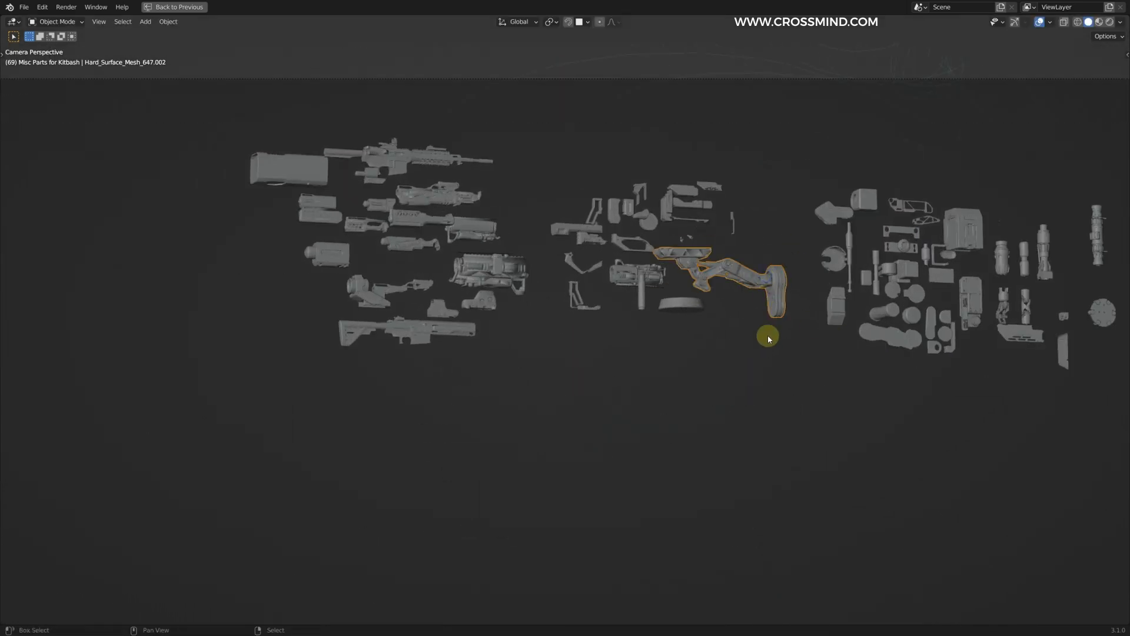
pyautogui.scroll(3, 836, 312)
pyautogui.keyDown('shift'); pyautogui.moveTo(852, 274); pyautogui.dragTo(654, 323, button='middle'); pyautogui.keyUp('shift')
pyautogui.press('g')
pyautogui.rightClick(690, 306)
pyautogui.press('s')
pyautogui.rightClick(787, 242)
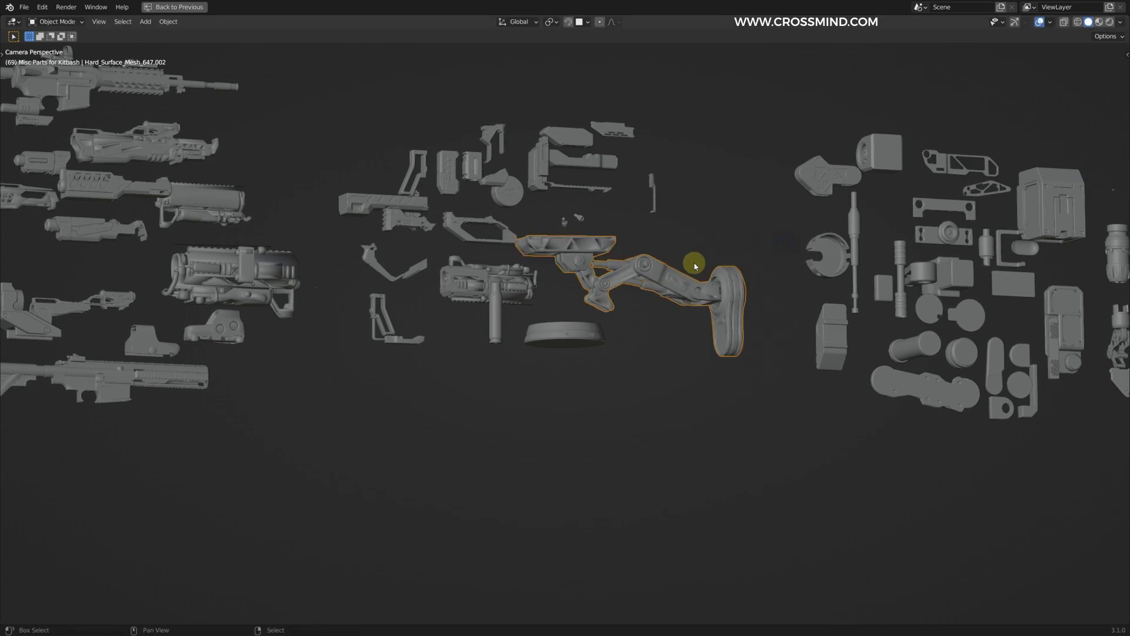
pyautogui.keyDown('shift'); pyautogui.moveTo(507, 241); pyautogui.dragTo(575, 304, button='middle'); pyautogui.keyUp('shift')
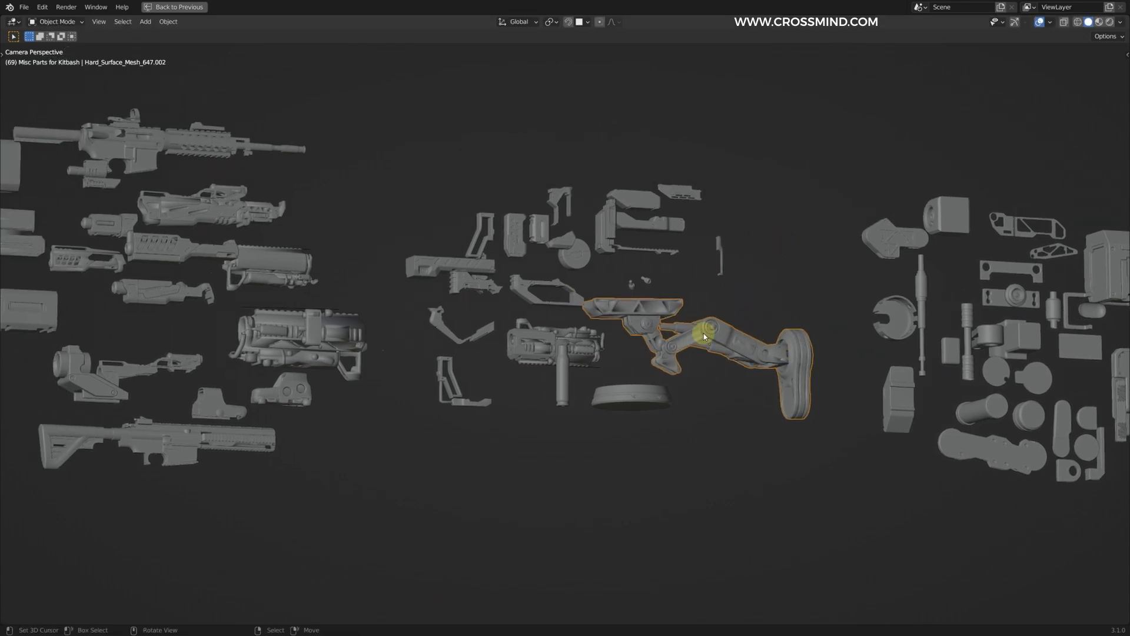
pyautogui.scroll(-2, 704, 333)
# Step: Examine the bracket, joints and foot of the kitbash leg assembly from several angles
pyautogui.hotkey('ctrl', 'space')
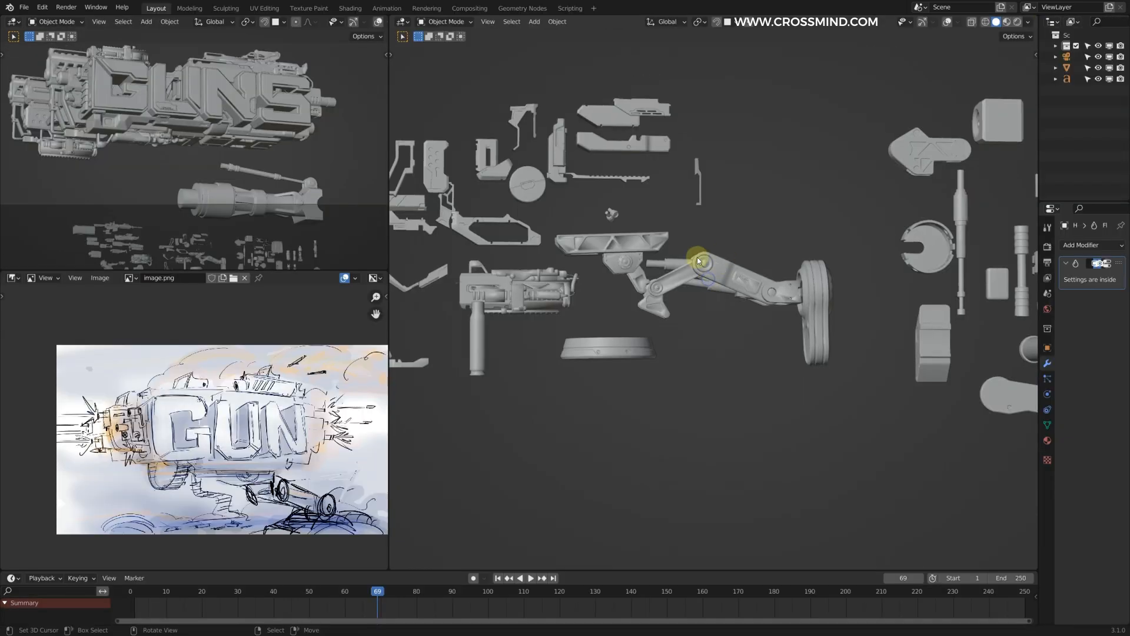
pyautogui.keyDown('shift'); pyautogui.moveTo(739, 276); pyautogui.dragTo(842, 258, button='middle'); pyautogui.keyUp('shift')
pyautogui.scroll(3, 793, 261)
pyautogui.moveTo(524, 377); pyautogui.dragTo(582, 331, button='middle')
pyautogui.keyDown('shift'); pyautogui.moveTo(795, 141); pyautogui.dragTo(673, 169, button='middle'); pyautogui.keyUp('shift')
pyautogui.scroll(4, 673, 169)
pyautogui.scroll(-3, 701, 174)
pyautogui.moveTo(621, 280); pyautogui.dragTo(746, 217, button='middle')
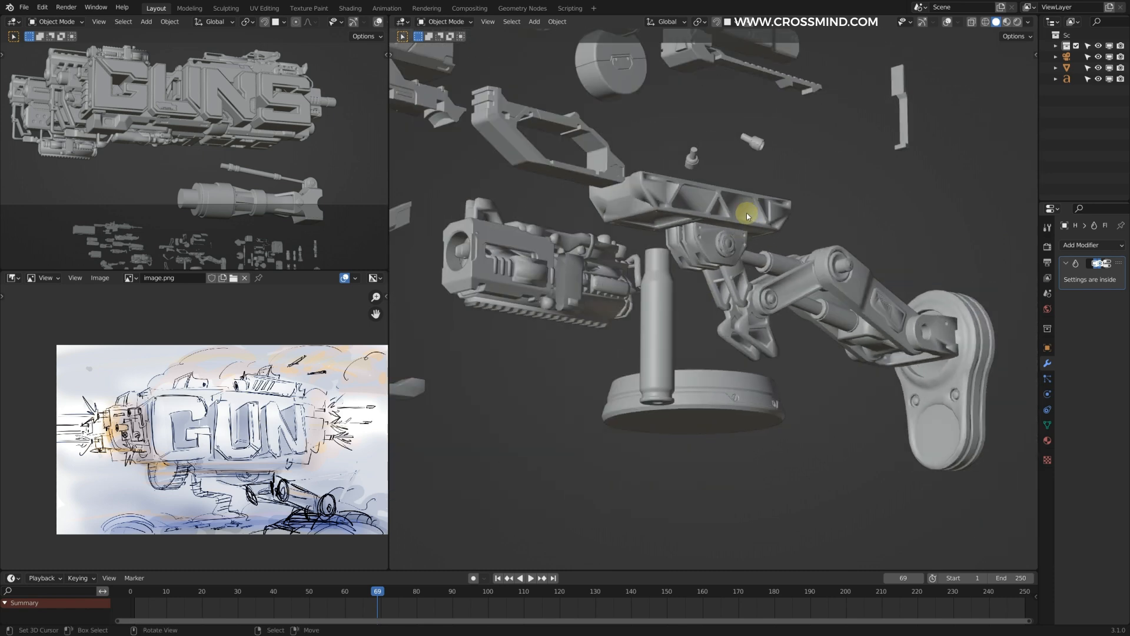
pyautogui.scroll(-3, 760, 254)
pyautogui.keyDown('shift'); pyautogui.moveTo(761, 254); pyautogui.dragTo(651, 387, button='middle'); pyautogui.keyUp('shift')
# Step: Delete the stray rocket part beneath the title and look through the remaining kitbash pieces
pyautogui.press('Delete')
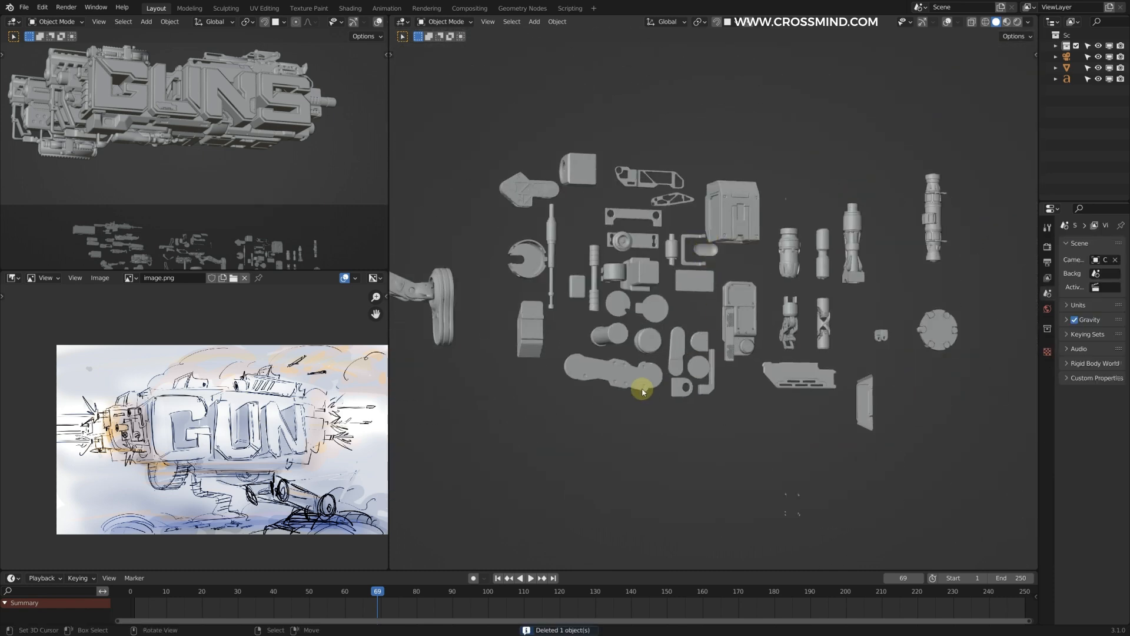
pyautogui.rightClick(641, 387)
pyautogui.moveTo(700, 361); pyautogui.dragTo(663, 354, button='middle')
pyautogui.scroll(1, 765, 265)
pyautogui.keyDown('shift'); pyautogui.moveTo(918, 211); pyautogui.dragTo(818, 206, button='middle'); pyautogui.keyUp('shift')
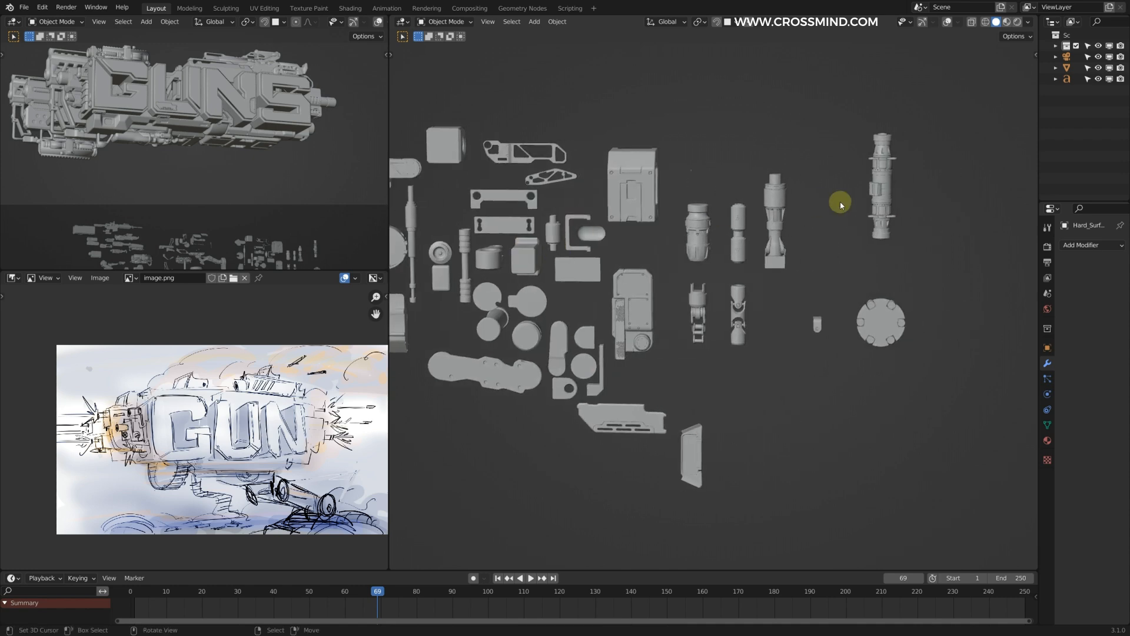
pyautogui.keyDown('shift'); pyautogui.moveTo(602, 262); pyautogui.dragTo(901, 232, button='middle'); pyautogui.keyUp('shift')
pyautogui.keyDown('shift'); pyautogui.moveTo(767, 278); pyautogui.dragTo(1001, 342, button='middle'); pyautogui.keyUp('shift')
pyautogui.scroll(-2, 942, 338)
pyautogui.rightClick(840, 330)
pyautogui.scroll(1, 840, 330)
pyautogui.press('g')
pyautogui.rightClick(856, 324)
pyautogui.scroll(-3, 827, 317)
pyautogui.keyDown('shift'); pyautogui.moveTo(824, 316); pyautogui.dragTo(863, 368, button='middle'); pyautogui.keyUp('shift')
# Step: Duplicate the articulated leg assembly, scale the copy up and move it beneath the GUNS body
pyautogui.hotkey('shift', 'd')
pyautogui.press('s')
pyautogui.press('g')
pyautogui.moveTo(848, 100); pyautogui.dragTo(760, 177, button='middle')
pyautogui.press('s')
pyautogui.moveTo(901, 189); pyautogui.dragTo(700, 197, button='middle')
pyautogui.press('g')
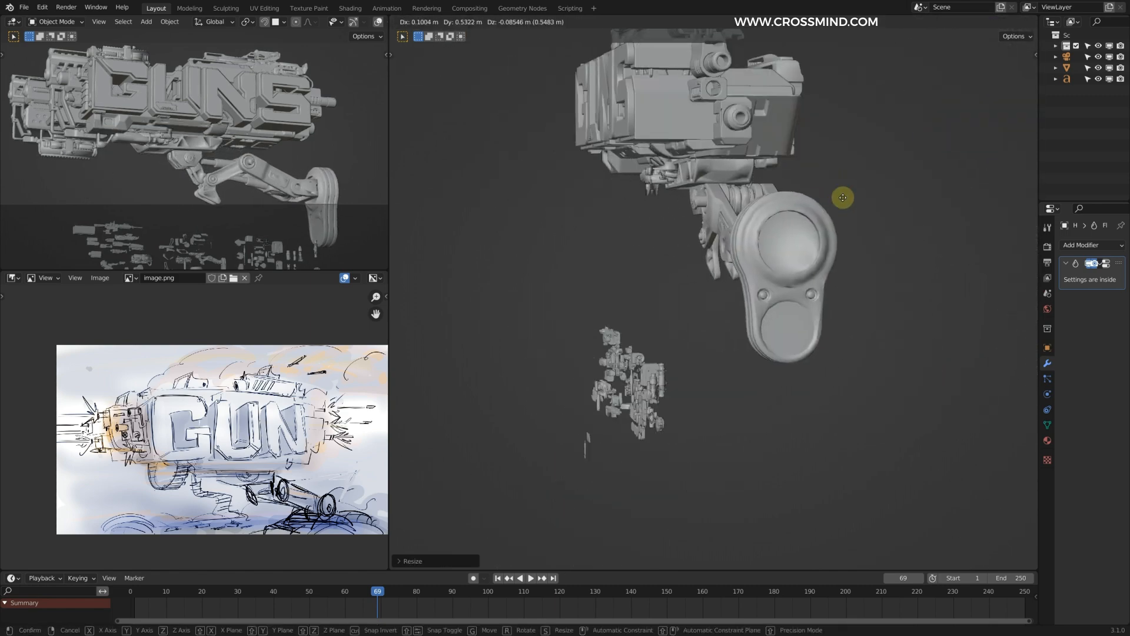
# Step: Align the leg's mounting bracket with the underside of the body and adjust its rotation
pyautogui.click(840, 202)
pyautogui.moveTo(840, 202); pyautogui.dragTo(966, 176, button='middle')
pyautogui.press('g')
pyautogui.click(984, 159)
pyautogui.press('r')
pyautogui.click(979, 162)
pyautogui.scroll(-2, 235, 183)
pyautogui.hotkey('ctrl', 'space')
pyautogui.hotkey('ctrl', 'space')
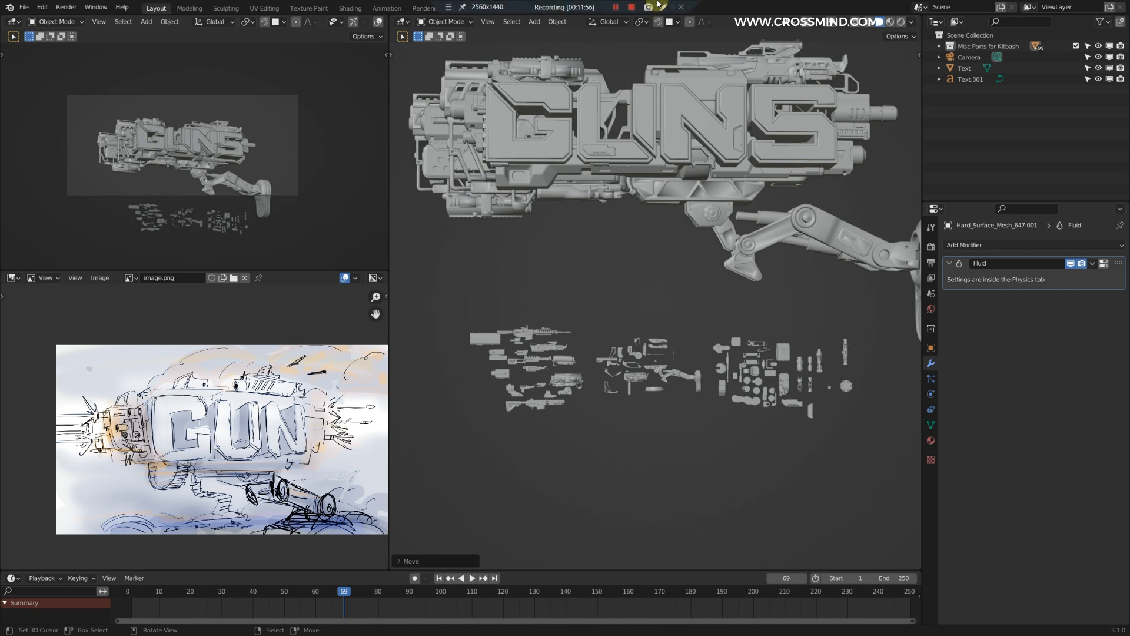
# Step: Set the camera's passepartout opacity to 1.000
pyautogui.click(961, 56)
pyautogui.click(931, 394)
pyautogui.moveTo(1068, 511); pyautogui.dragTo(1104, 506)
pyautogui.scroll(3, 230, 212)
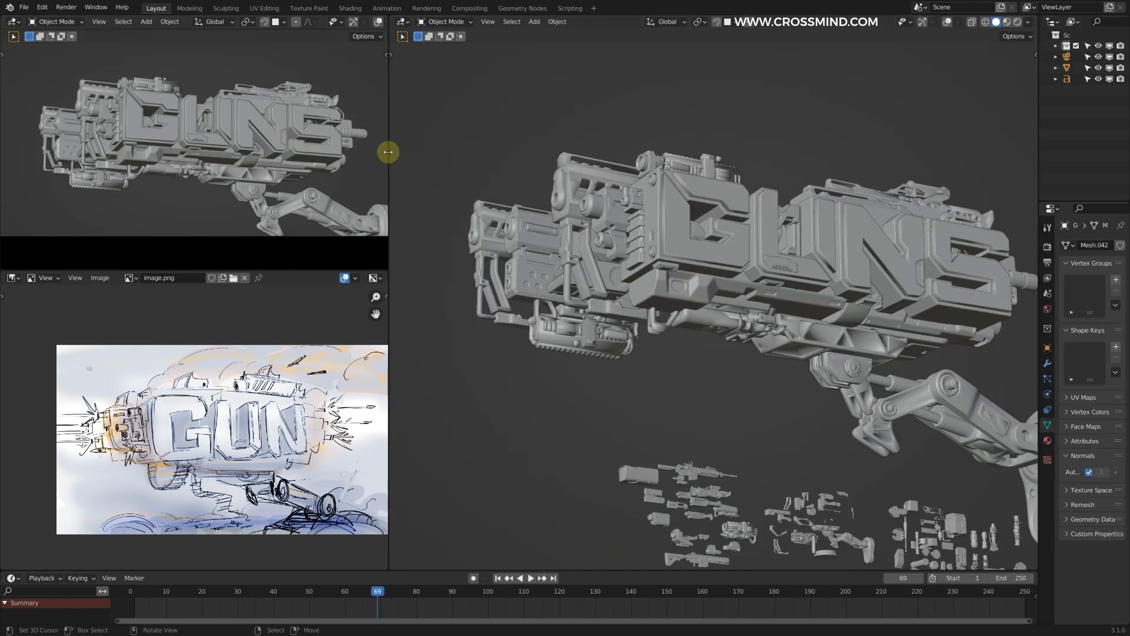
# Step: Widen the camera viewport and reframe the GUNS assembly within it
pyautogui.moveTo(388, 152); pyautogui.dragTo(454, 155)
pyautogui.keyDown('shift'); pyautogui.moveTo(331, 144); pyautogui.dragTo(302, 142, button='middle'); pyautogui.keyUp('shift')
pyautogui.scroll(-3, 717, 253)
pyautogui.scroll(5, 706, 243)
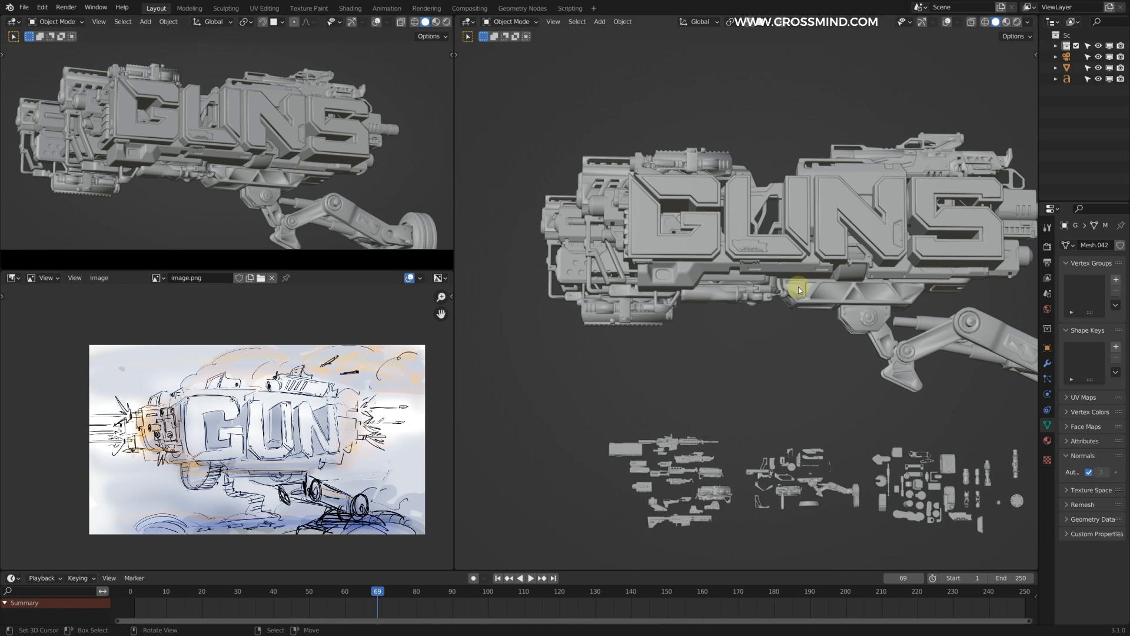
# Step: Raise the rifle part on top of the letters along Z and adjust its scale
pyautogui.keyDown('shift'); pyautogui.moveTo(813, 328); pyautogui.dragTo(757, 307, button='middle'); pyautogui.keyUp('shift')
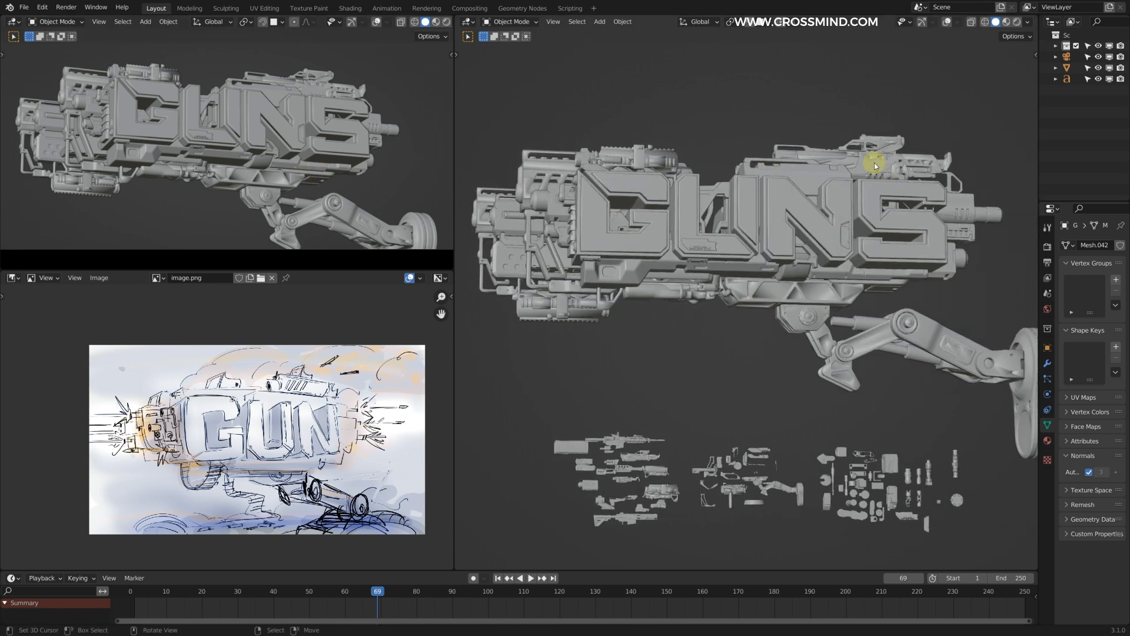
pyautogui.scroll(3, 811, 140)
pyautogui.press('z')
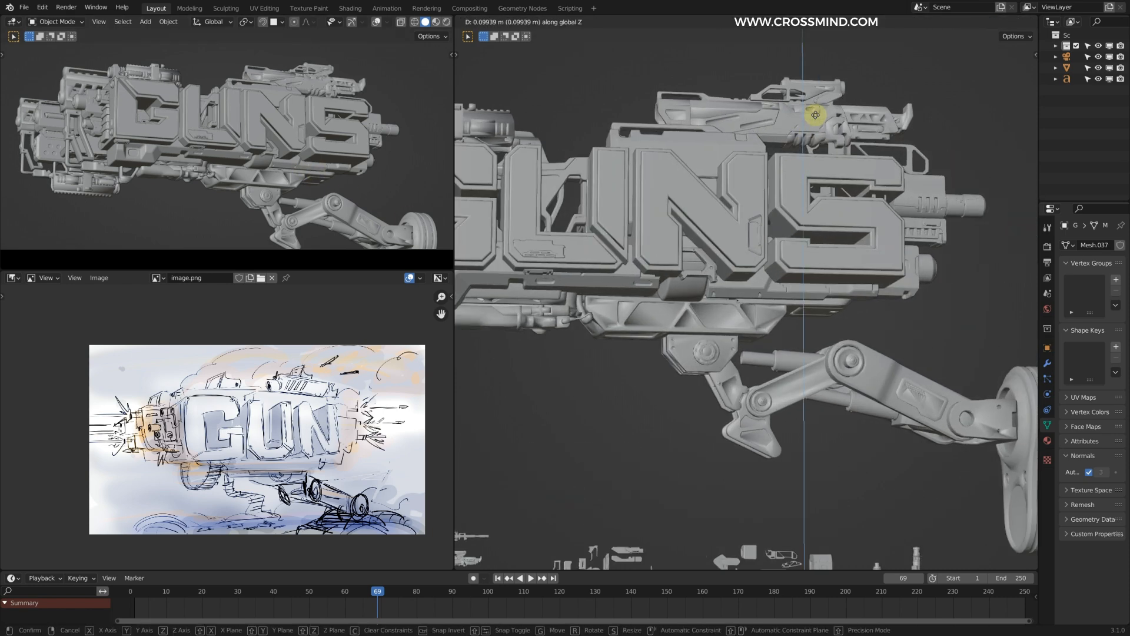
pyautogui.click(816, 117)
pyautogui.press('s')
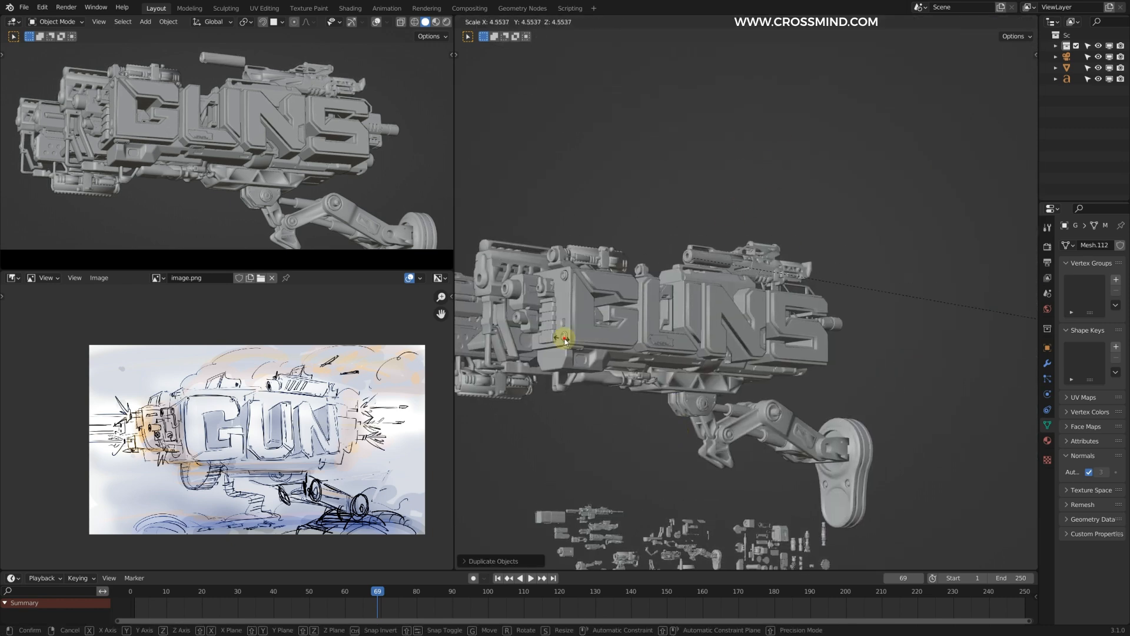
pyautogui.click(565, 340)
# Step: Reposition the top rifle part, enlarge it and fine-tune its height along Z
pyautogui.press('g')
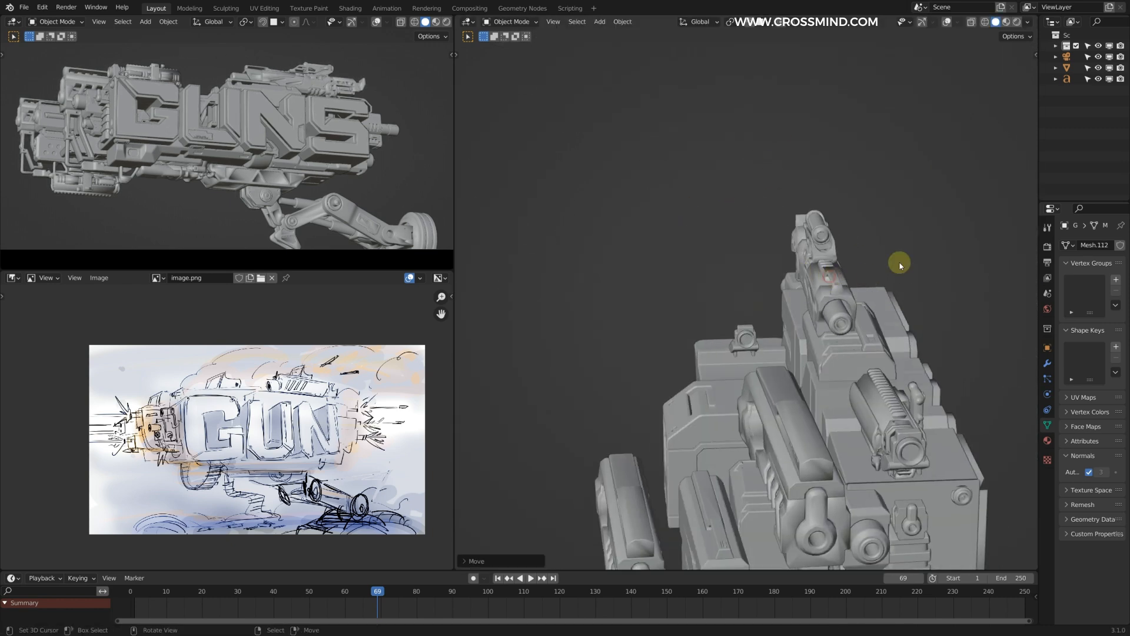
pyautogui.click(830, 277)
pyautogui.press('g')
pyautogui.click(707, 270)
pyautogui.press('s')
pyautogui.click(770, 260)
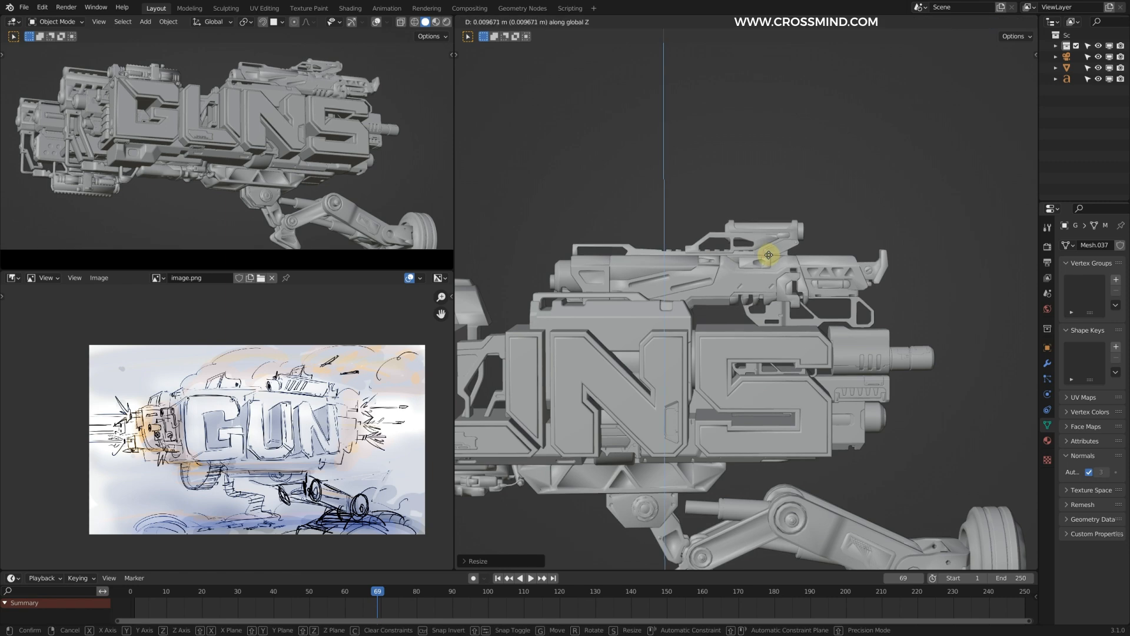
pyautogui.click(770, 255)
# Step: Enlarge the articulated leg assembly beneath the body
pyautogui.scroll(-2, 769, 255)
pyautogui.keyDown('shift'); pyautogui.moveTo(780, 468); pyautogui.dragTo(786, 386, button='middle'); pyautogui.keyUp('shift')
pyautogui.click(787, 386)
pyautogui.scroll(-1, 787, 386)
pyautogui.press('s')
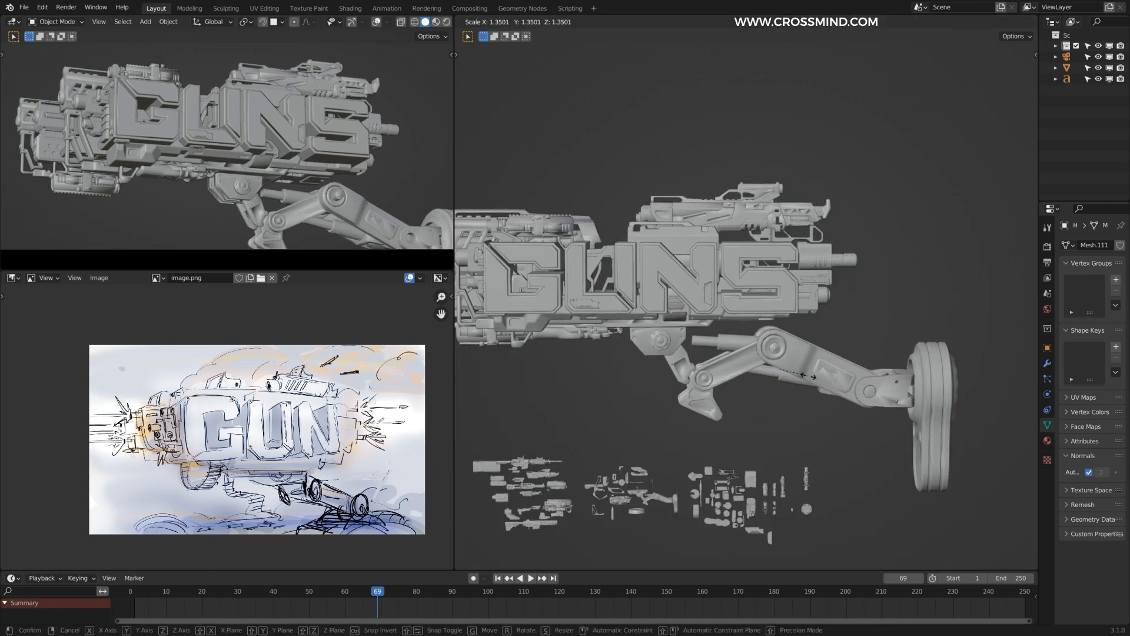
pyautogui.click(928, 405)
# Step: Examine the front-end details and the overall composition in the full-screen camera view
pyautogui.scroll(-2, 770, 311)
pyautogui.moveTo(769, 310); pyautogui.dragTo(699, 251, button='middle')
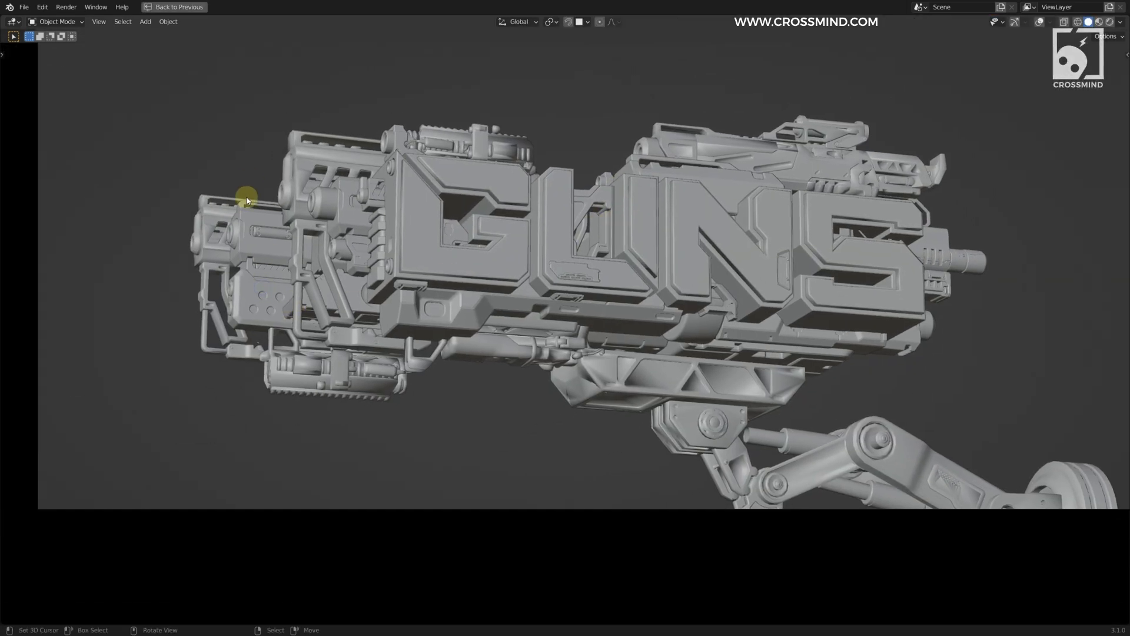
pyautogui.keyDown('shift'); pyautogui.moveTo(286, 247); pyautogui.dragTo(537, 257, button='middle'); pyautogui.keyUp('shift')
pyautogui.scroll(3, 475, 140)
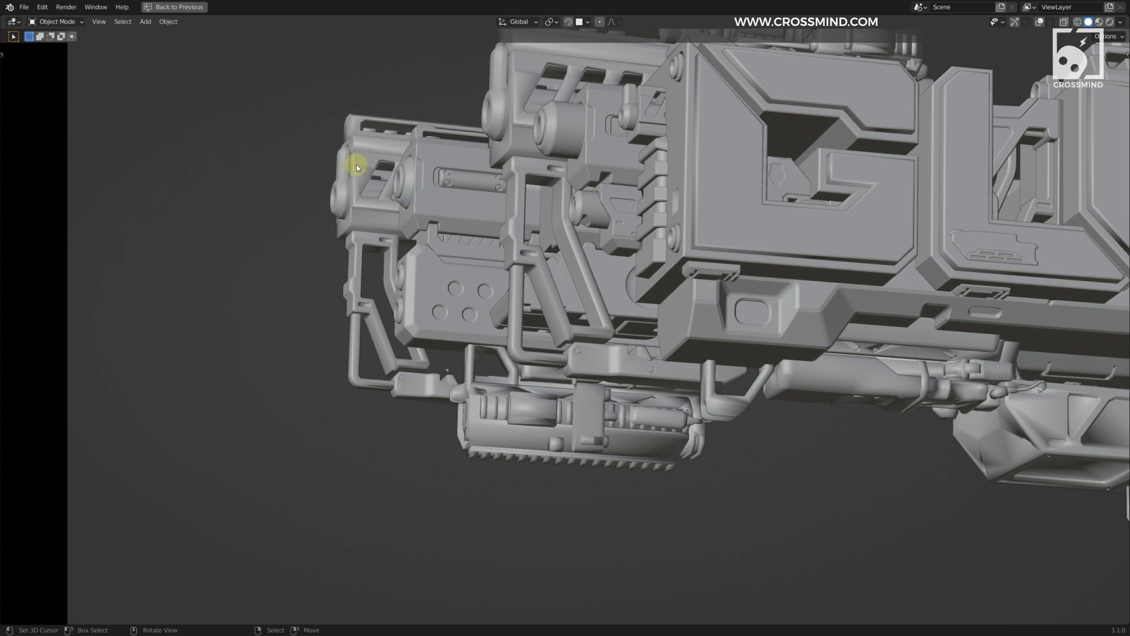
pyautogui.scroll(-1, 362, 219)
pyautogui.keyDown('shift'); pyautogui.moveTo(478, 249); pyautogui.dragTo(467, 263, button='middle'); pyautogui.keyUp('shift')
pyautogui.scroll(-4, 467, 263)
pyautogui.keyDown('shift'); pyautogui.moveTo(813, 259); pyautogui.dragTo(610, 239, button='middle'); pyautogui.keyUp('shift')
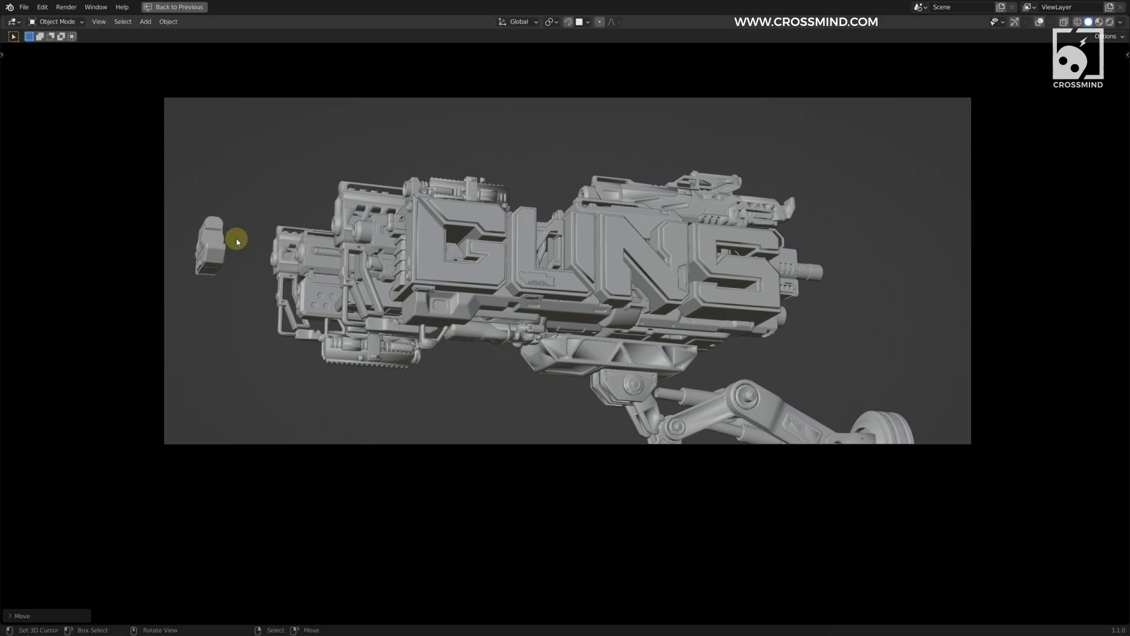
# Step: Move the separate barrel part to the front end of the gun cluster
pyautogui.press('Return')
pyautogui.press('g')
pyautogui.click(404, 254)
pyautogui.moveTo(404, 253); pyautogui.dragTo(444, 319, button='middle')
pyautogui.press('g')
pyautogui.click(457, 338)
pyautogui.scroll(-4, 349, 304)
pyautogui.press('KP_0')
pyautogui.press('g')
pyautogui.click(320, 403)
# Step: Bring the barrel part up against the front gun cluster, beside the block with the round holes
pyautogui.scroll(2, 411, 247)
pyautogui.keyDown('shift'); pyautogui.moveTo(411, 248); pyautogui.dragTo(663, 294, button='middle'); pyautogui.keyUp('shift')
pyautogui.scroll(2, 664, 294)
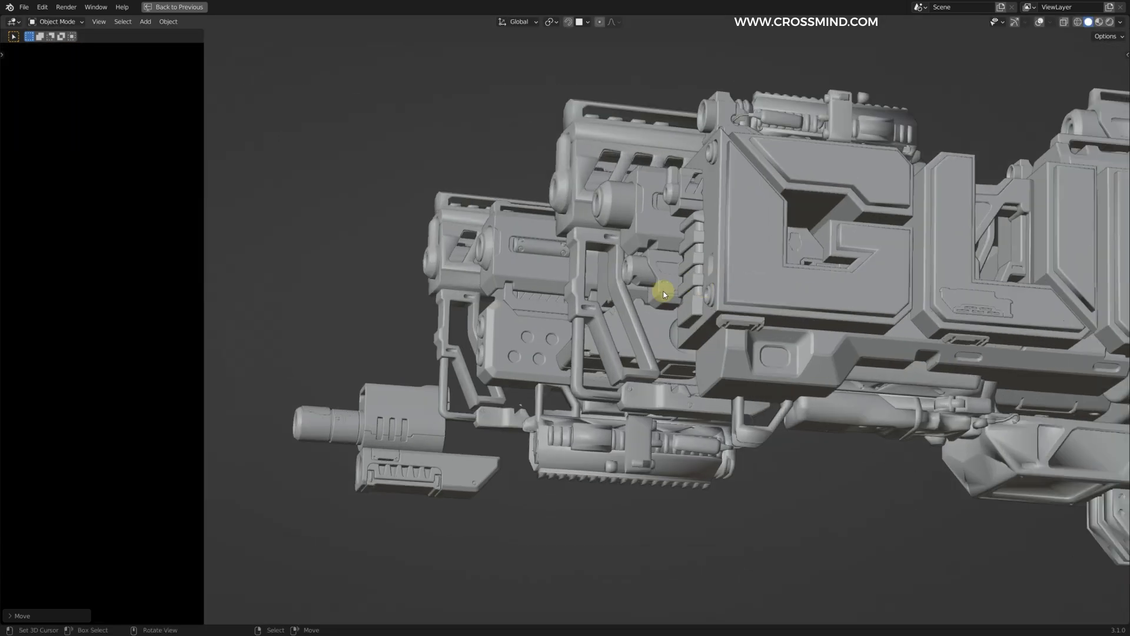
pyautogui.scroll(3, 543, 210)
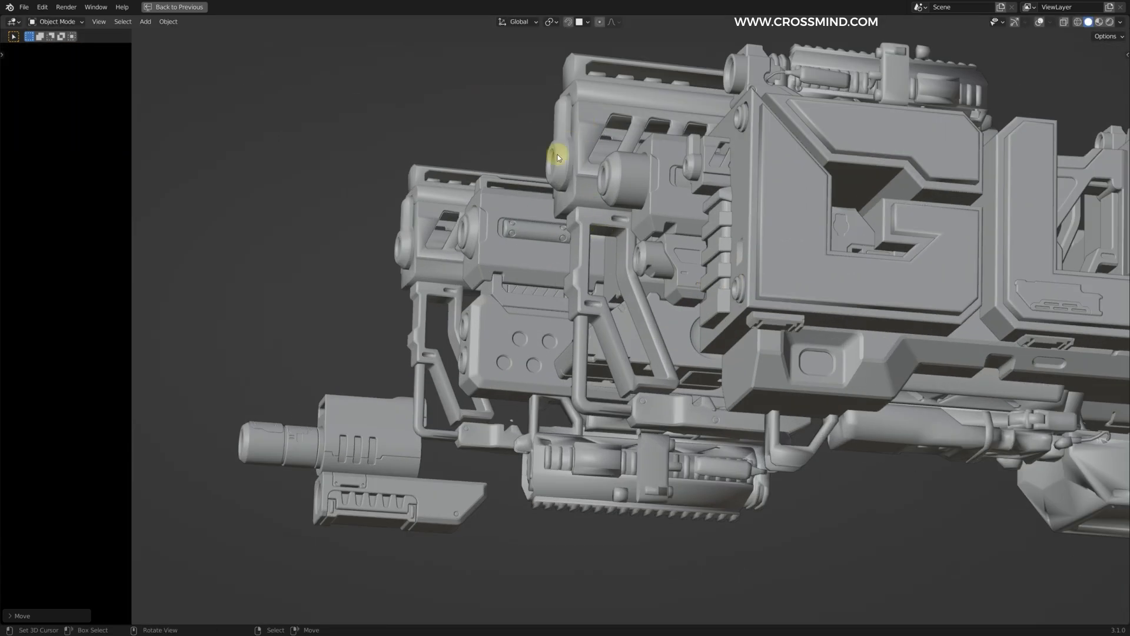
pyautogui.keyDown('shift'); pyautogui.moveTo(560, 132); pyautogui.dragTo(588, 183, button='middle'); pyautogui.keyUp('shift')
pyautogui.scroll(1, 588, 183)
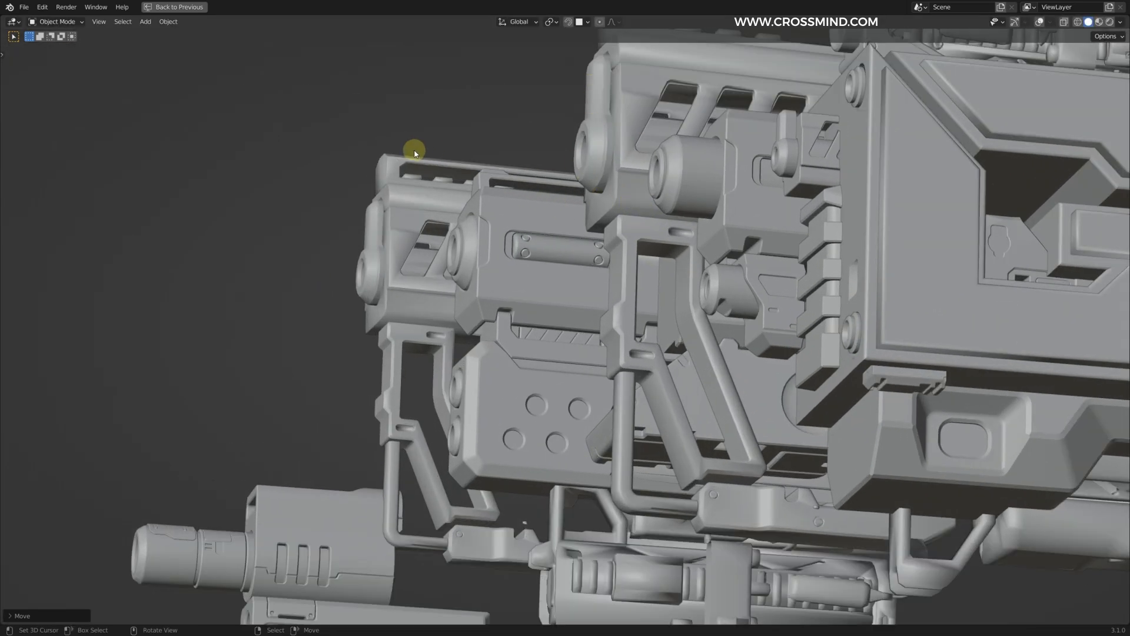
pyautogui.scroll(3, 448, 295)
pyautogui.keyDown('shift'); pyautogui.moveTo(403, 226); pyautogui.dragTo(507, 191, button='middle'); pyautogui.keyUp('shift')
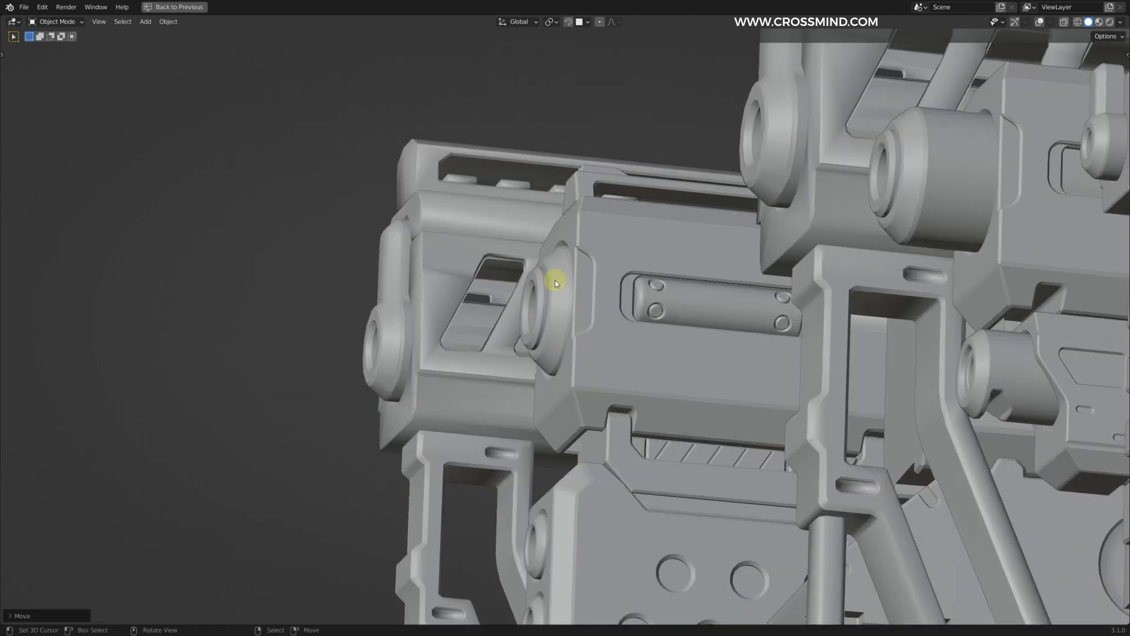
pyautogui.scroll(-4, 540, 317)
pyautogui.press('g')
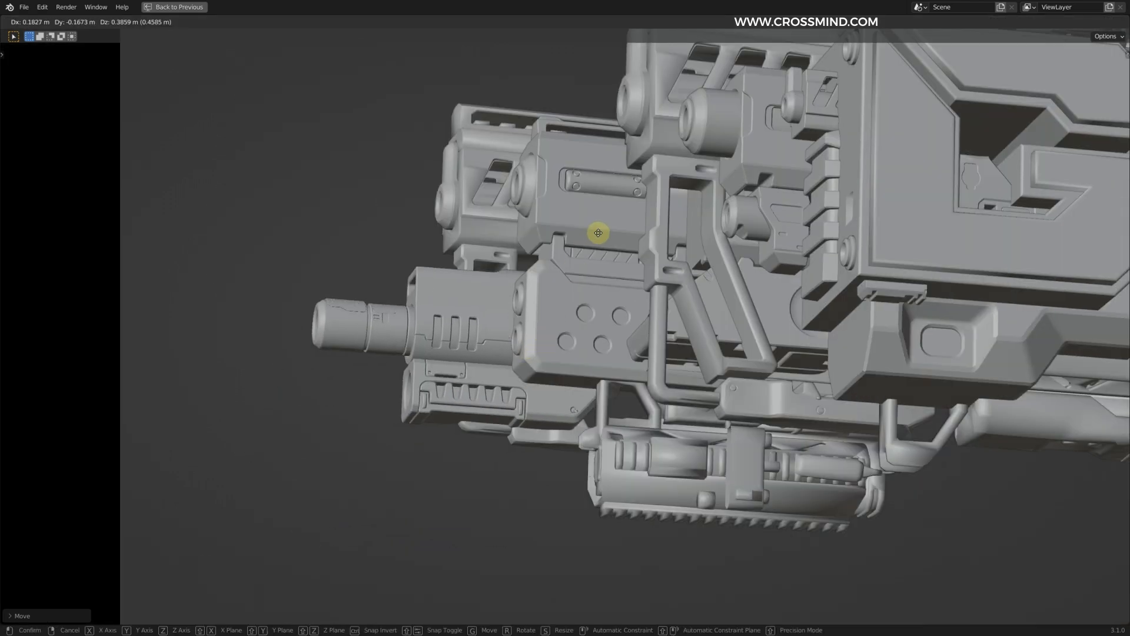
pyautogui.click(619, 182)
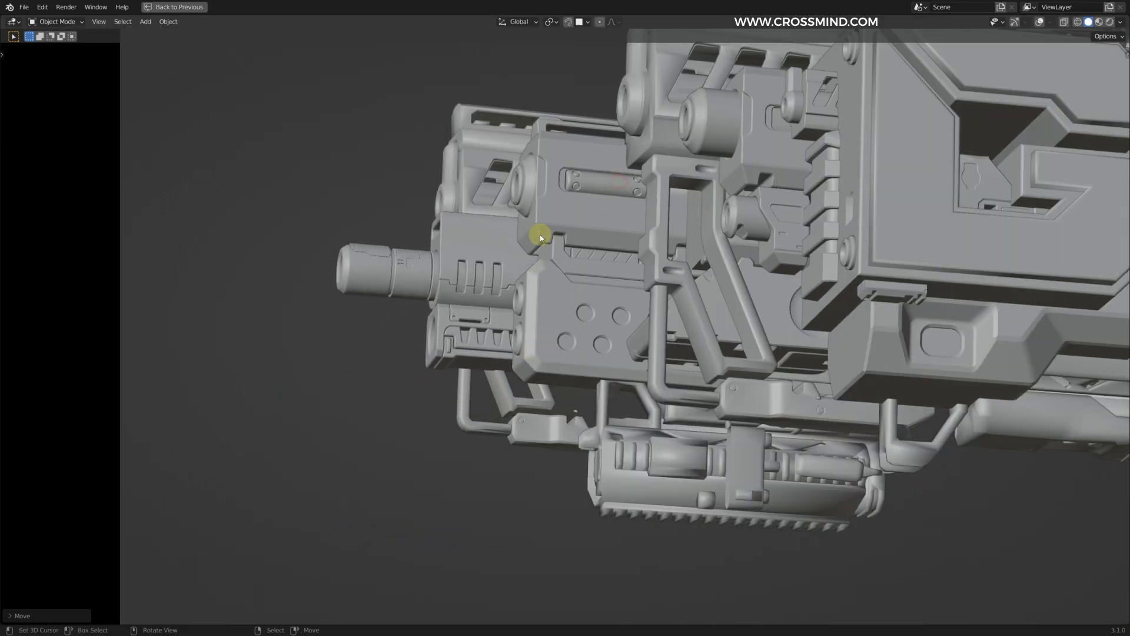
# Step: Slide the front barrel part along X and scale it down to fit the cluster
pyautogui.scroll(-1, 600, 293)
pyautogui.keyDown('shift'); pyautogui.moveTo(600, 293); pyautogui.dragTo(575, 303, button='middle'); pyautogui.keyUp('shift')
pyautogui.scroll(1, 565, 304)
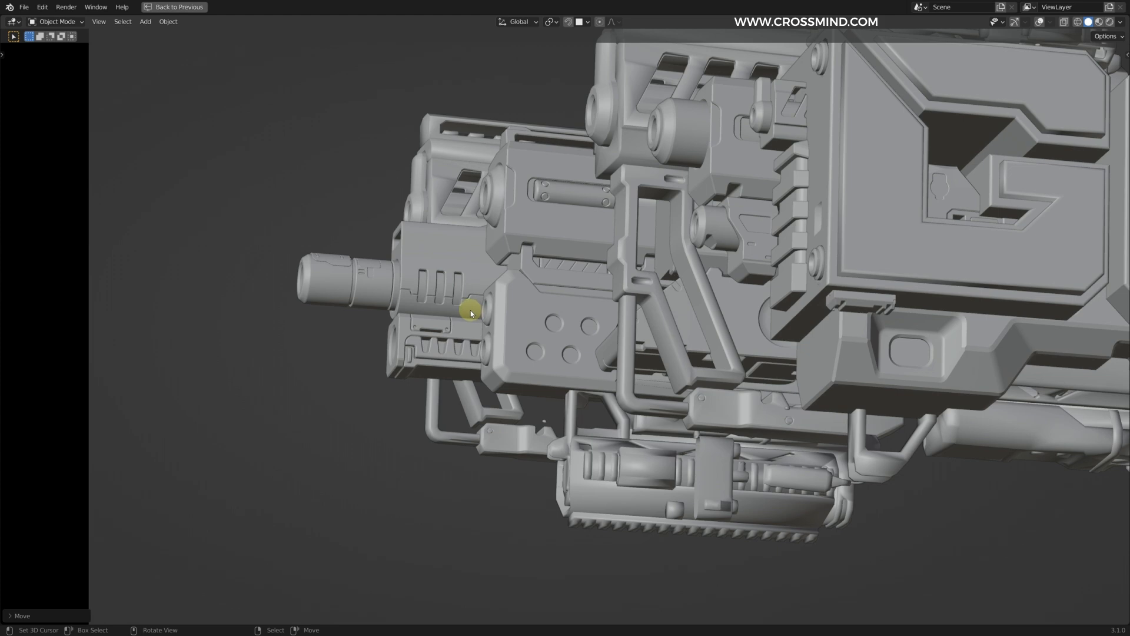
pyautogui.scroll(-2, 516, 298)
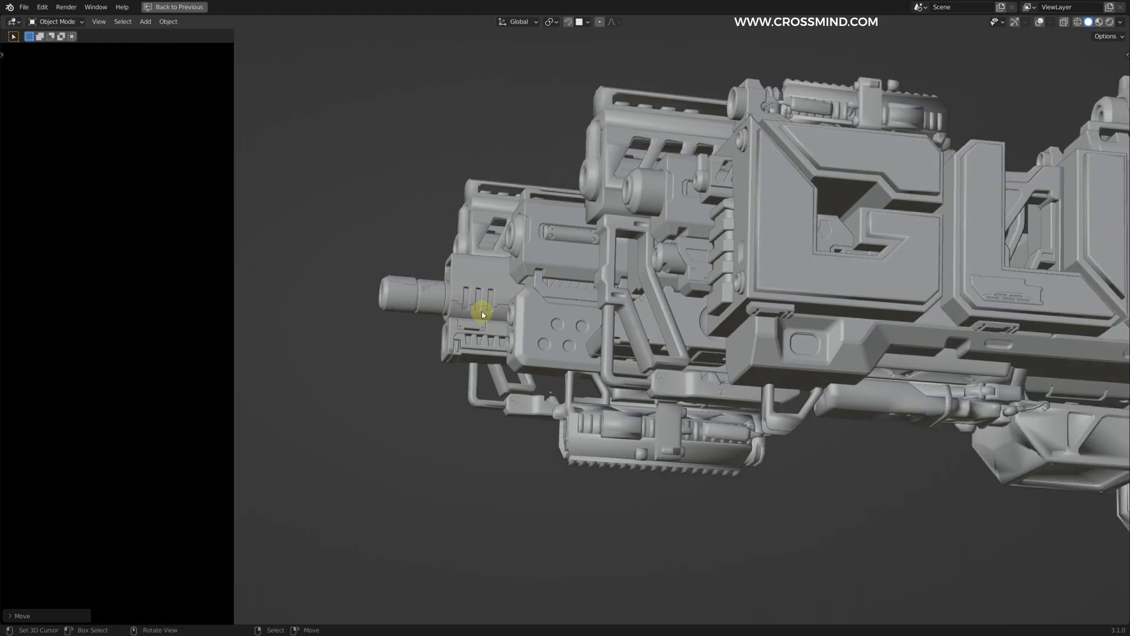
pyautogui.press('g')
pyautogui.press('x')
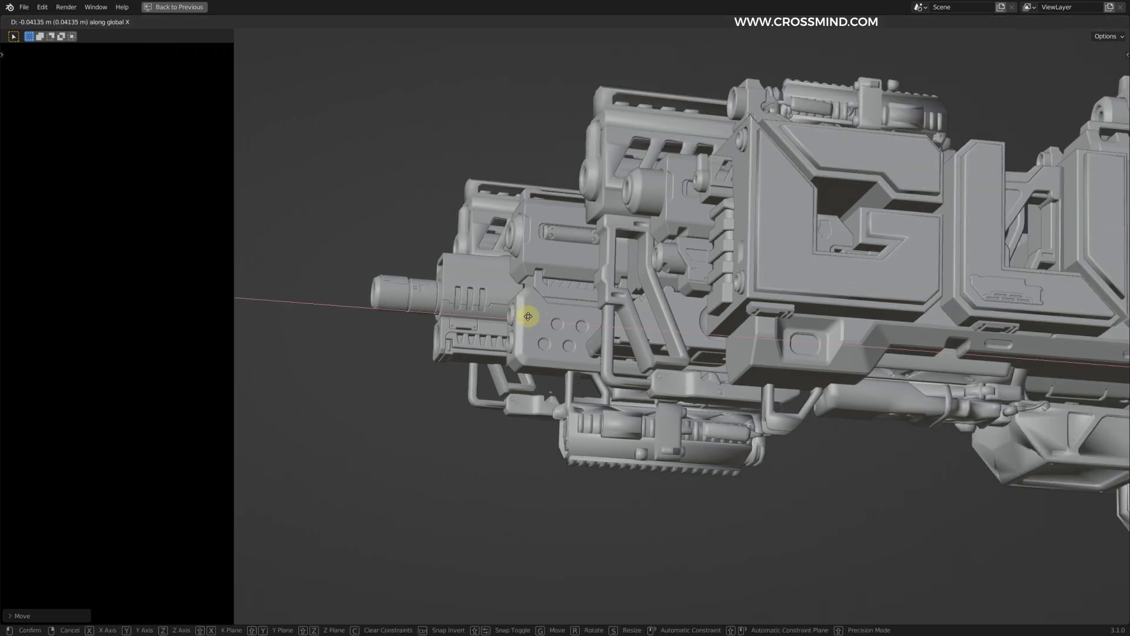
pyautogui.press('s')
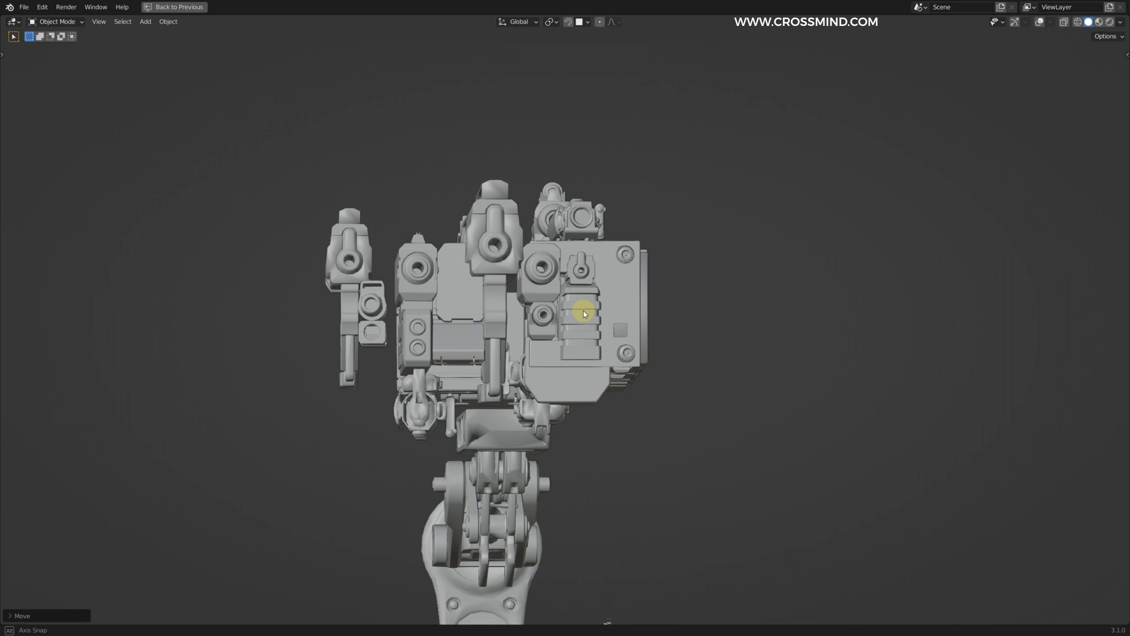
pyautogui.click(421, 274)
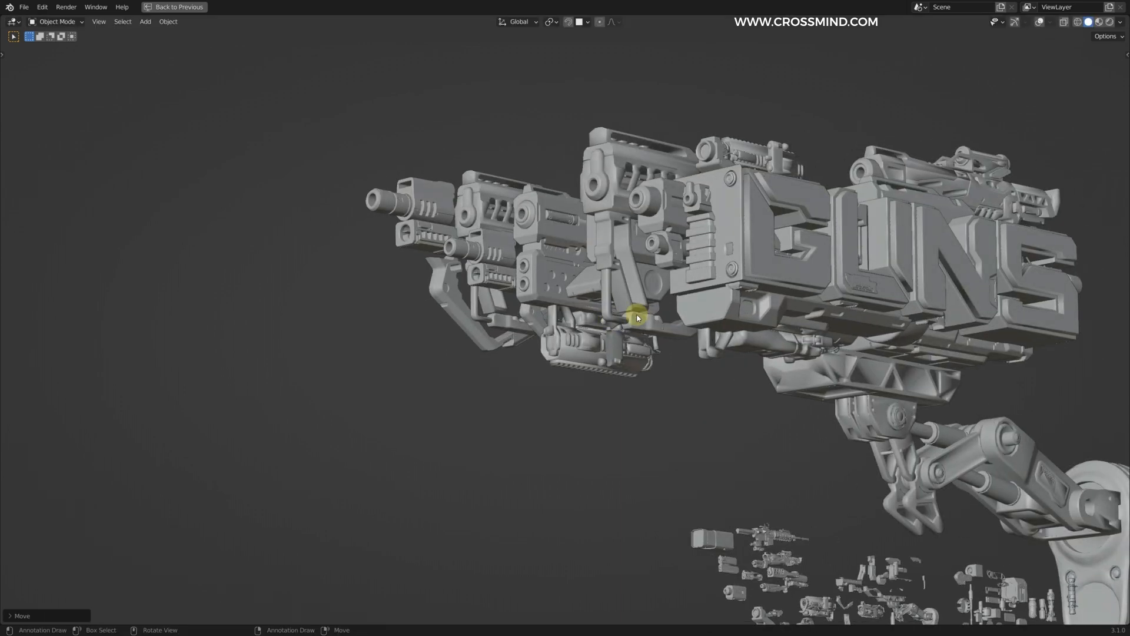
# Step: Reposition the gun parts on the far side of the front cluster to fill it out
pyautogui.hotkey('ctrl', 'space')
pyautogui.press('g')
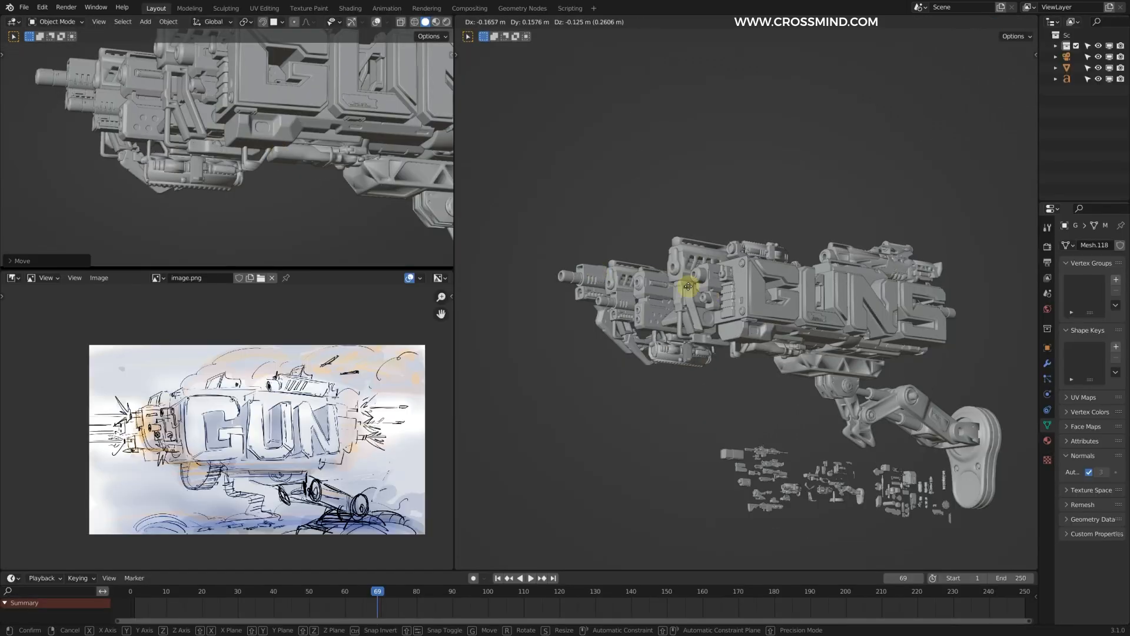
pyautogui.click(709, 295)
pyautogui.press('g')
pyautogui.click(782, 323)
pyautogui.moveTo(782, 324); pyautogui.dragTo(730, 357, button='middle')
pyautogui.press('g')
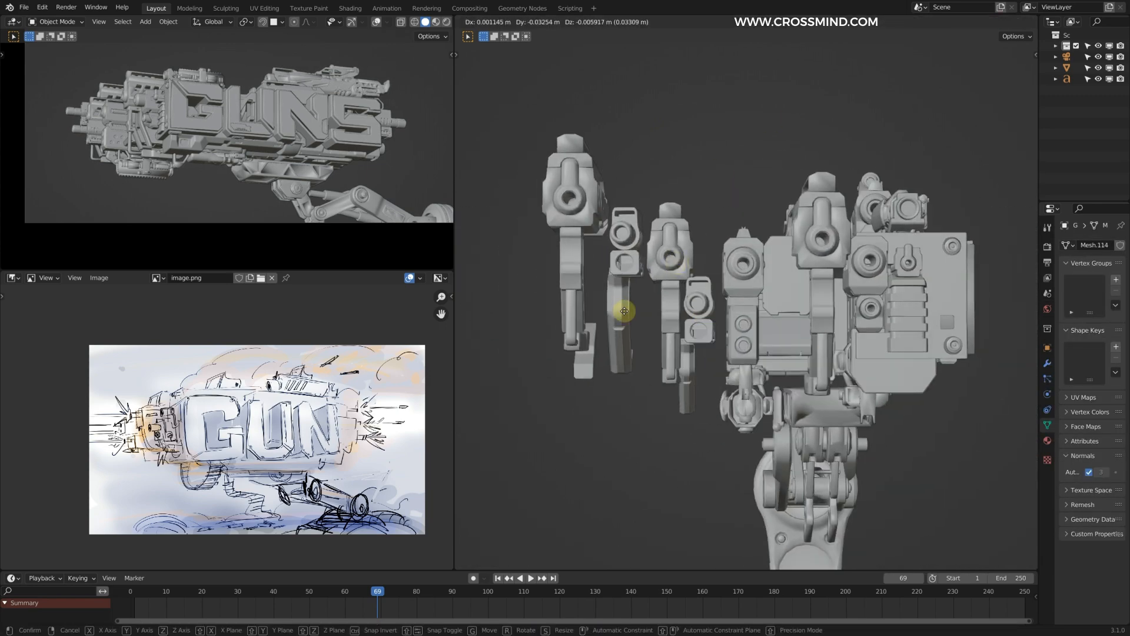
# Step: Adjust the position of the weapon part under the front cluster
pyautogui.moveTo(619, 308); pyautogui.dragTo(596, 243)
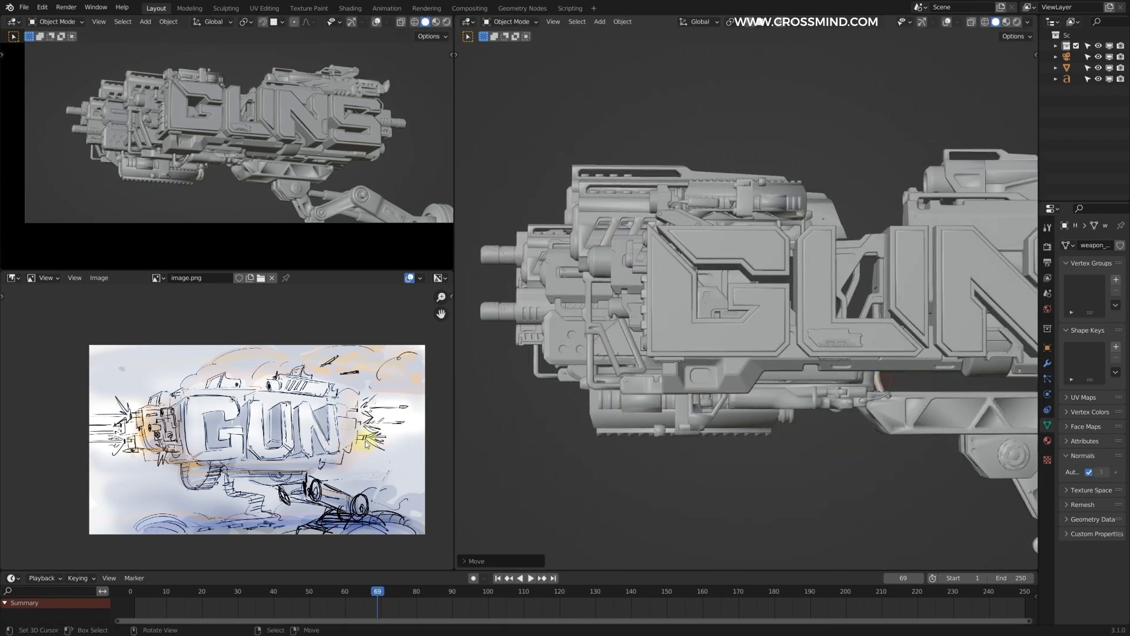
pyautogui.scroll(-4, 789, 323)
pyautogui.hotkey('ctrl', 'space')
pyautogui.hotkey('ctrl', 'v')
pyautogui.scroll(2, 768, 261)
pyautogui.press('g')
pyautogui.click(815, 426)
pyautogui.scroll(-2, 761, 379)
# Step: Duplicate the curved hose pair from the kitbash parts and enlarge the copy above the letters
pyautogui.hotkey('shift', 'd')
pyautogui.keyDown('shift'); pyautogui.moveTo(584, 125); pyautogui.dragTo(606, 432, button='middle'); pyautogui.keyUp('shift')
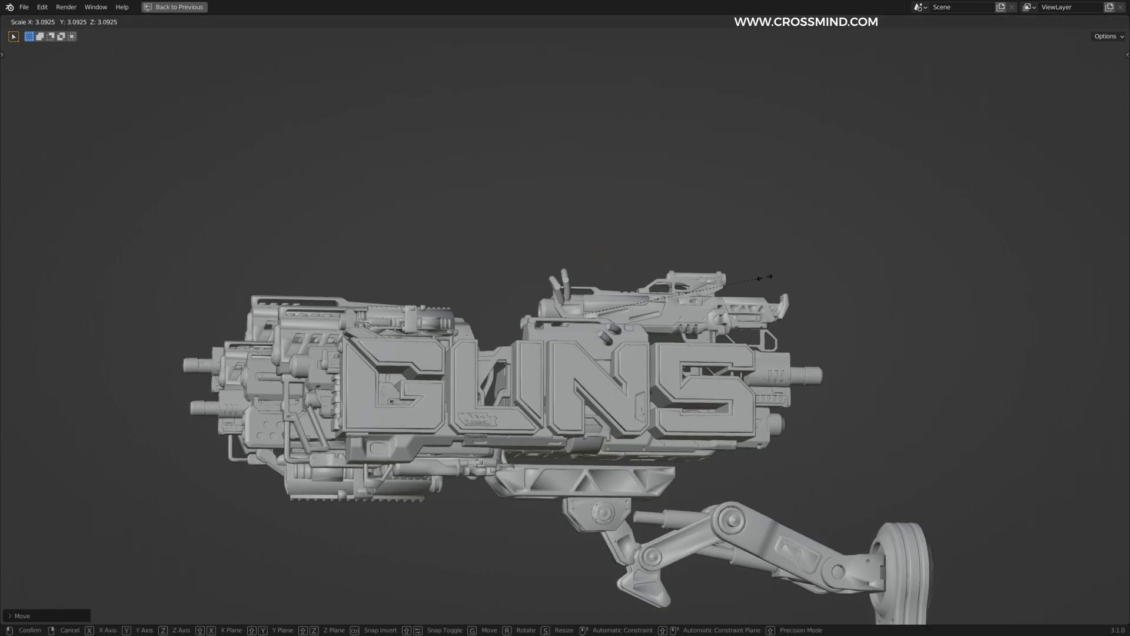
pyautogui.moveTo(672, 297); pyautogui.dragTo(750, 283, button='middle')
pyautogui.press('g')
pyautogui.moveTo(600, 301); pyautogui.dragTo(555, 295, button='middle')
pyautogui.click(537, 422)
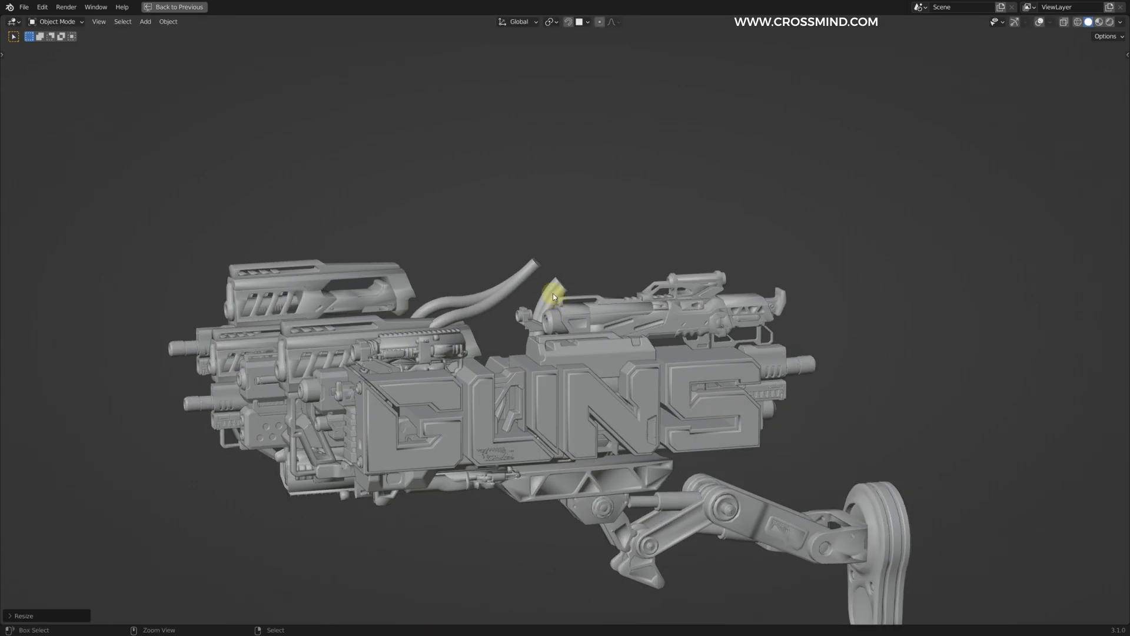
# Step: Move the curved hoses behind the letters so they arch between the G and the U
pyautogui.hotkey('ctrl', 'space')
pyautogui.press('g')
pyautogui.click(769, 315)
pyautogui.moveTo(765, 315); pyautogui.dragTo(714, 318, button='middle')
pyautogui.scroll(3, 714, 318)
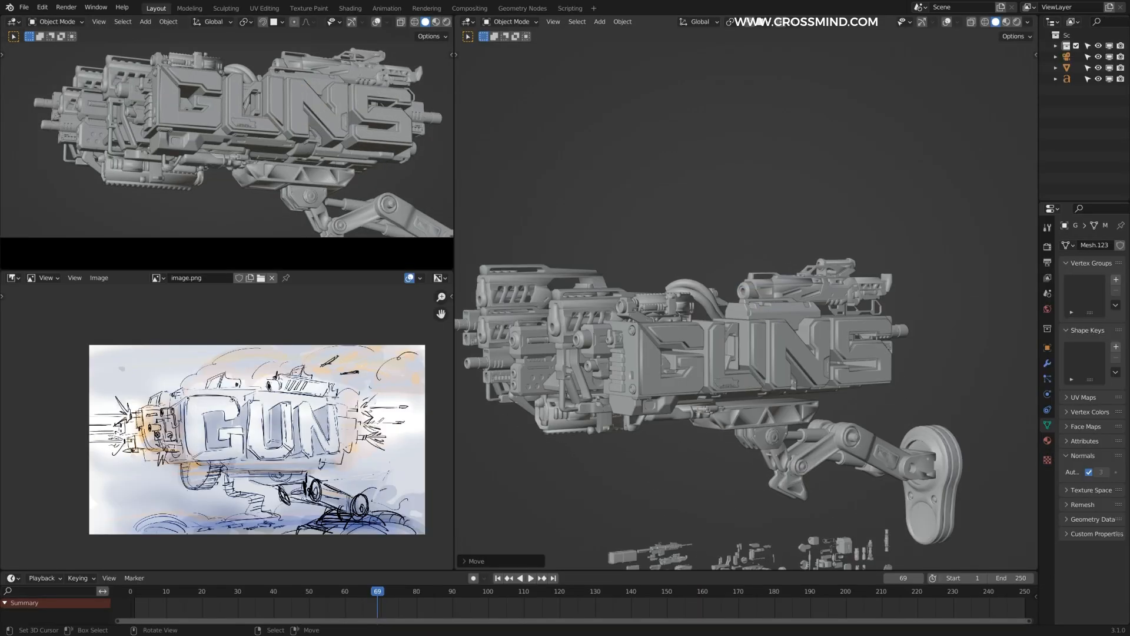
# Step: Place a second hose piece under the body, between the front drum and the triangular support
pyautogui.rightClick(795, 299)
pyautogui.moveTo(795, 299); pyautogui.dragTo(669, 296, button='middle')
pyautogui.rightClick(713, 287)
pyautogui.scroll(-4, 707, 298)
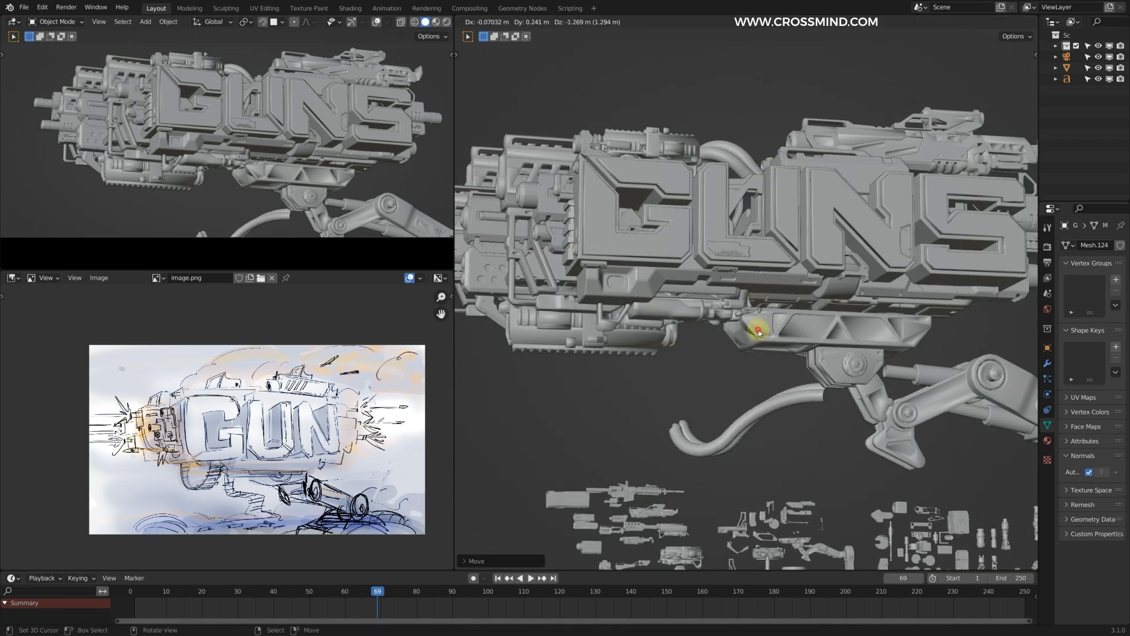
pyautogui.press('g')
pyautogui.click(757, 214)
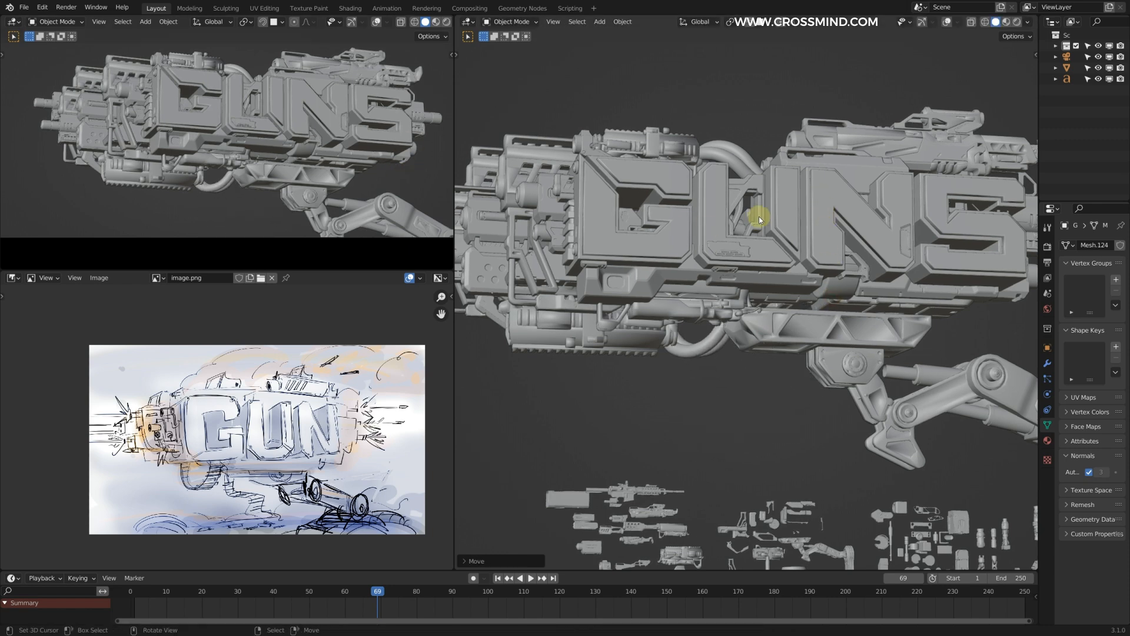
pyautogui.moveTo(757, 214); pyautogui.dragTo(756, 228, button='middle')
# Step: Fine-tune the position of the lower hose beneath the body
pyautogui.press('g')
pyautogui.rightClick(709, 415)
pyautogui.hotkey('ctrl', 'space')
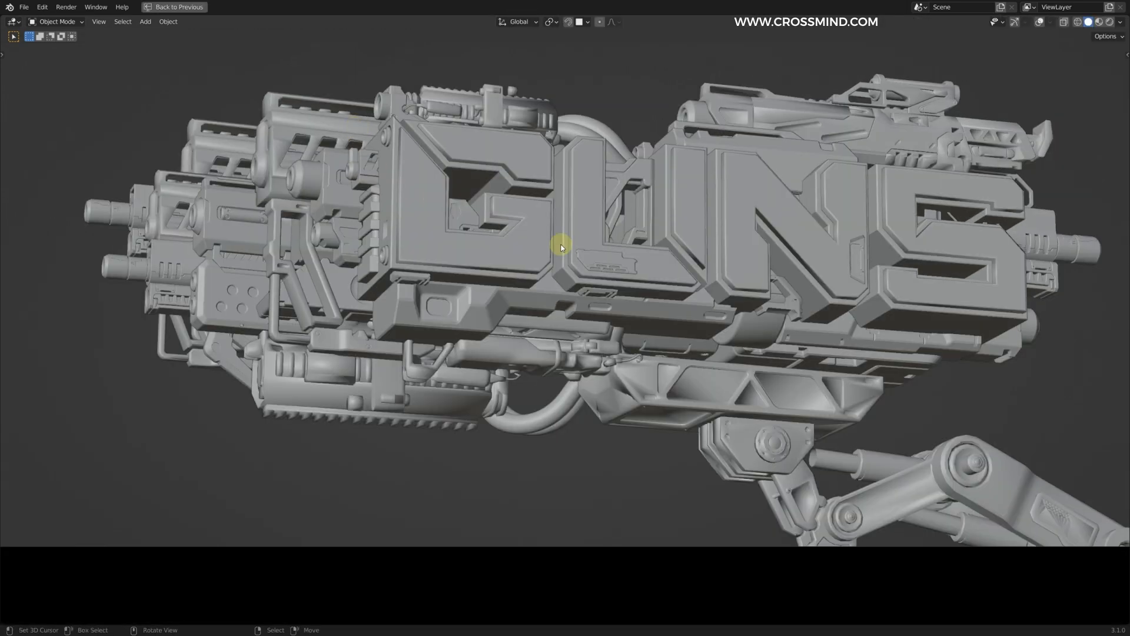
pyautogui.rightClick(643, 272)
pyautogui.scroll(-1, 656, 269)
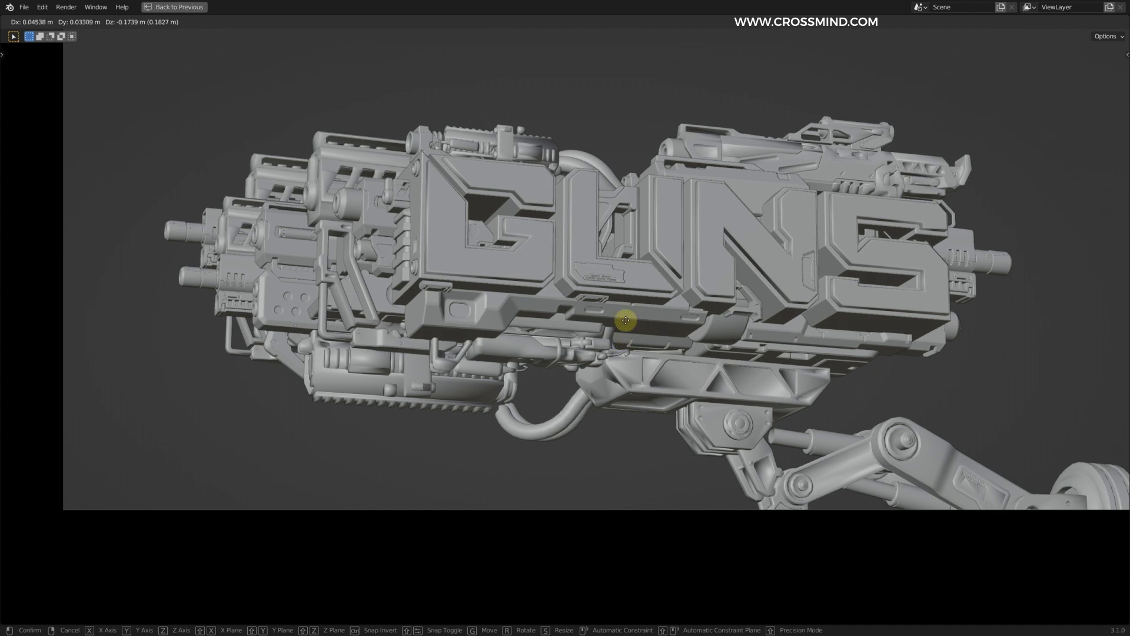
pyautogui.click(669, 358)
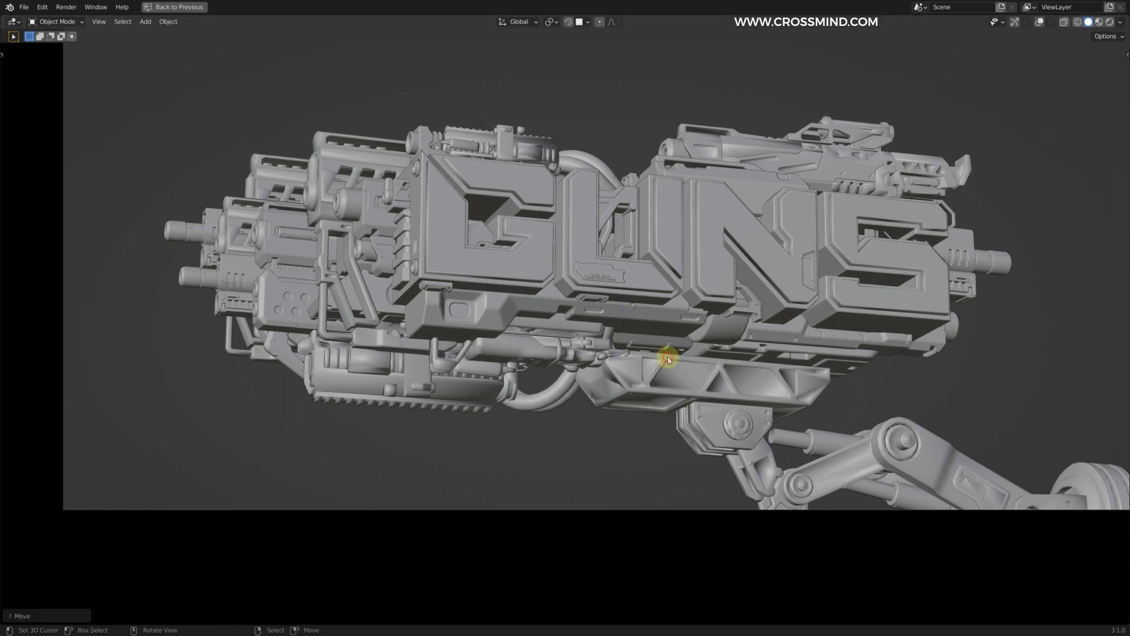
# Step: Delete the surplus hose object beneath the body
pyautogui.press('g')
pyautogui.rightClick(920, 395)
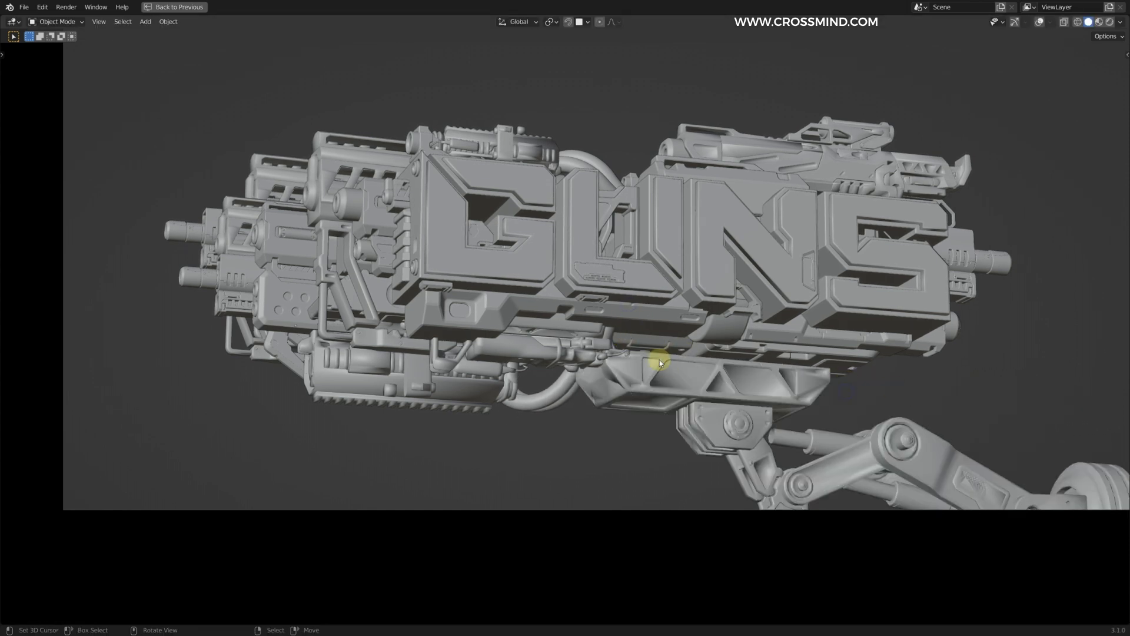
pyautogui.press('g')
pyautogui.rightClick(670, 337)
pyautogui.press('Delete')
pyautogui.scroll(-4, 803, 348)
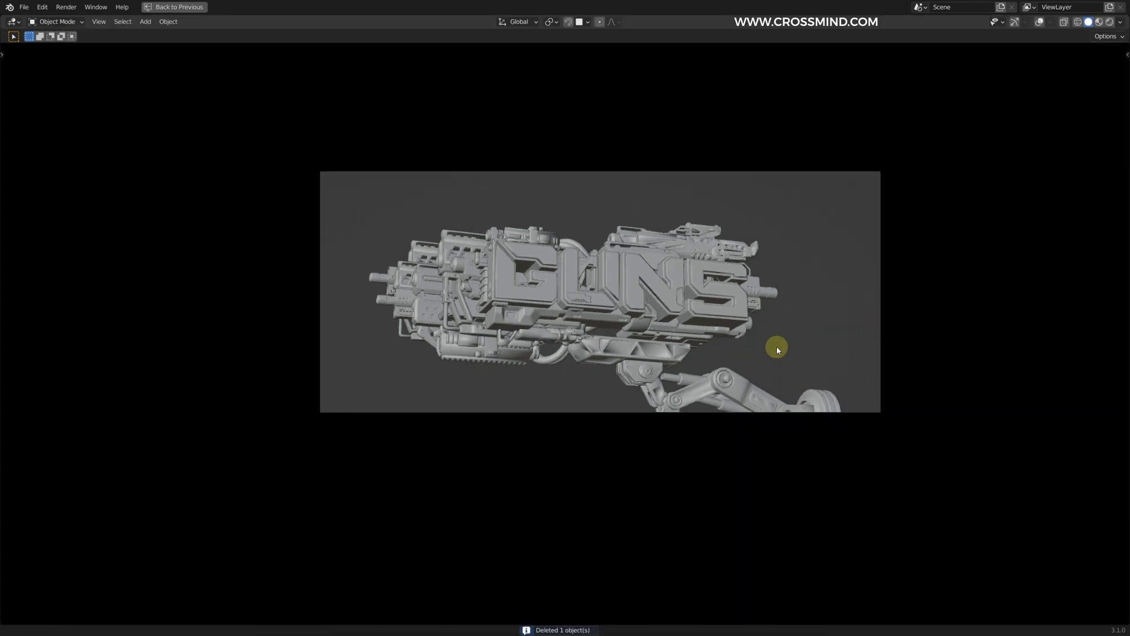
# Step: Slide the added part along X under the body and arrange scaled, rotated nozzle copies beside the lower hose
pyautogui.keyDown('shift'); pyautogui.moveTo(802, 382); pyautogui.dragTo(749, 291, button='middle'); pyautogui.keyUp('shift')
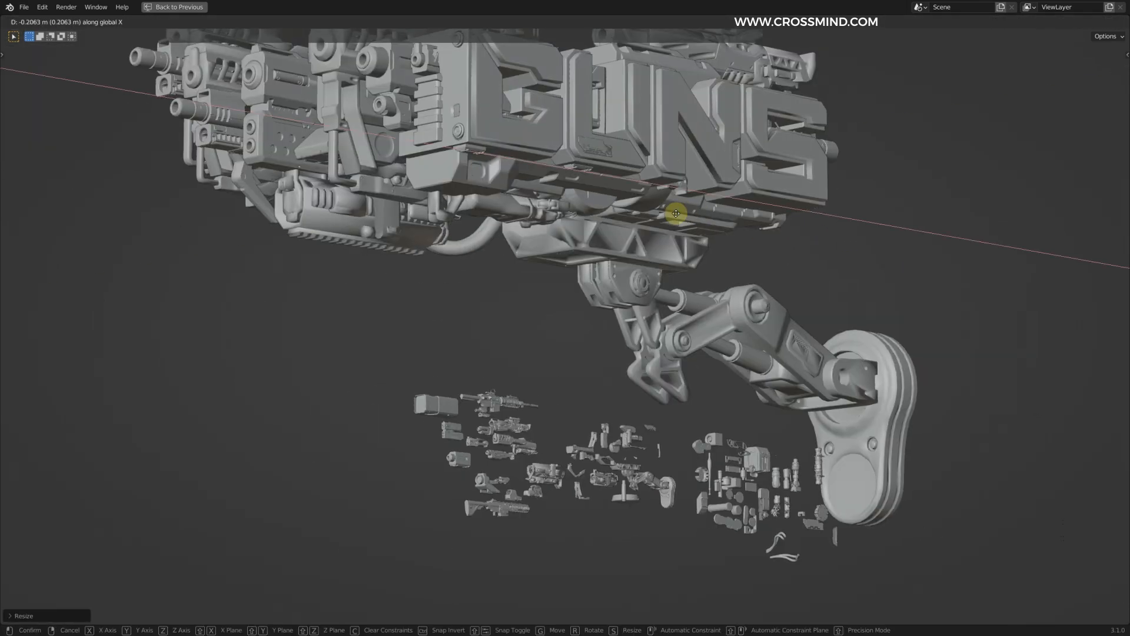
pyautogui.click(675, 213)
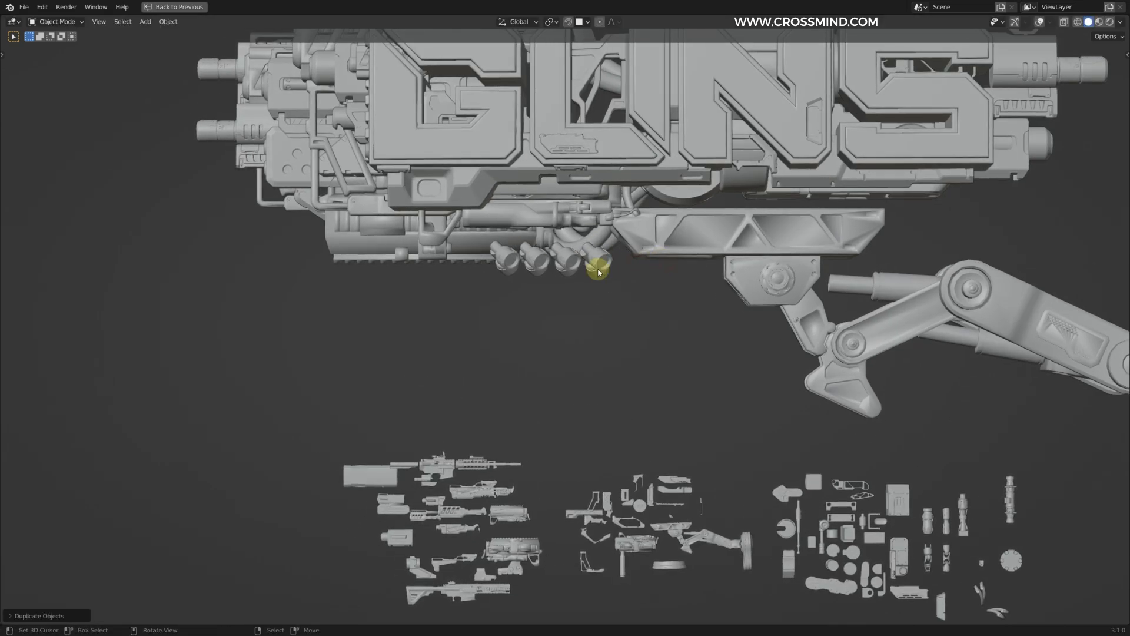
pyautogui.moveTo(541, 272); pyautogui.dragTo(609, 266, button='middle')
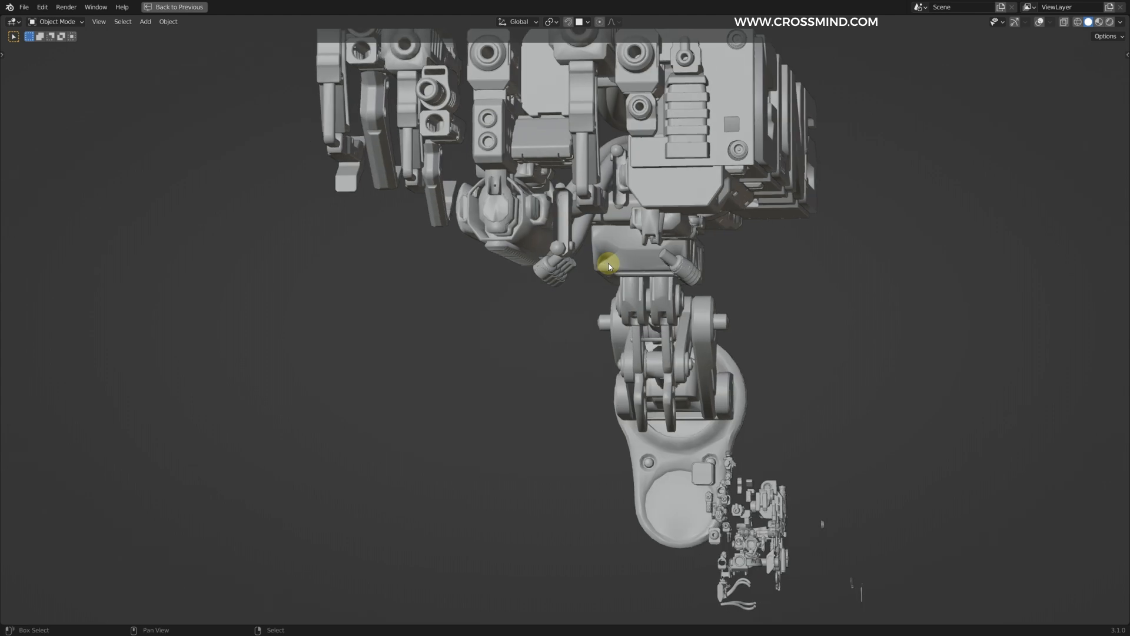
pyautogui.click(686, 277)
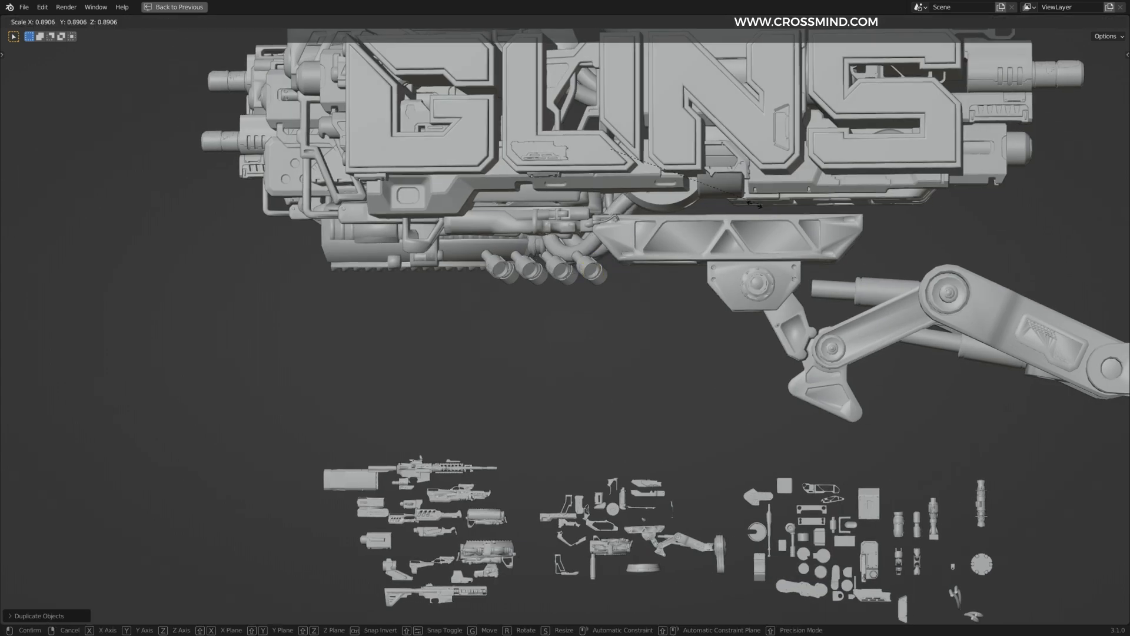
pyautogui.press('g')
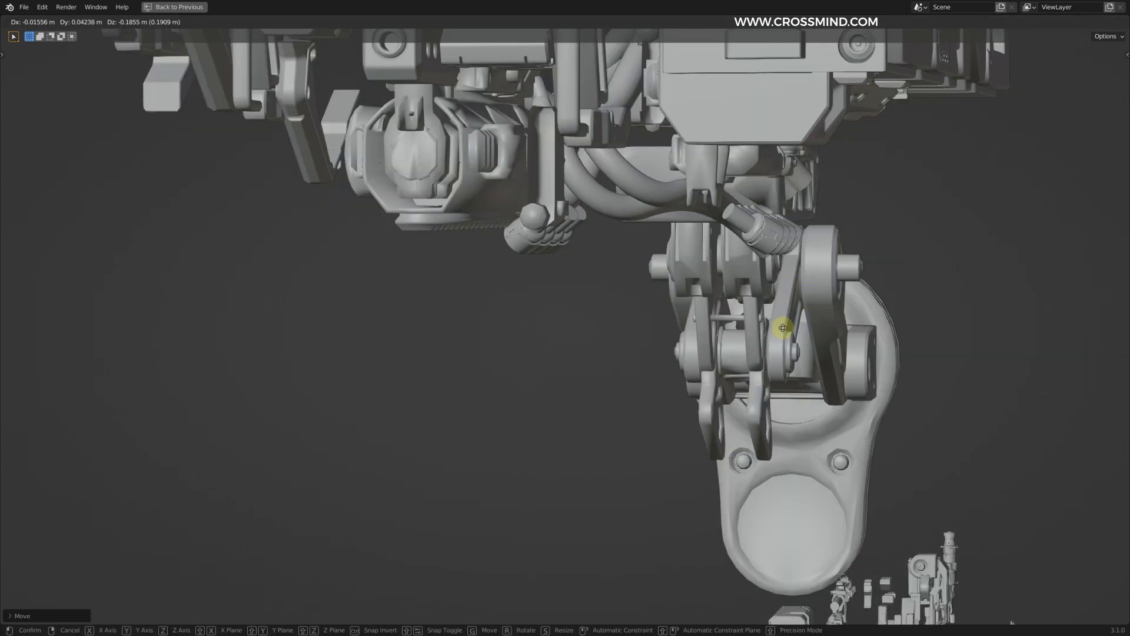
pyautogui.click(608, 464)
pyautogui.scroll(-2, 608, 464)
pyautogui.moveTo(550, 384); pyautogui.dragTo(450, 342, button='middle')
pyautogui.press('Tab')
pyautogui.hotkey('alt', 'shift', 'z')
pyautogui.keyDown('shift'); pyautogui.moveTo(652, 295); pyautogui.dragTo(692, 266, button='middle'); pyautogui.keyUp('shift')
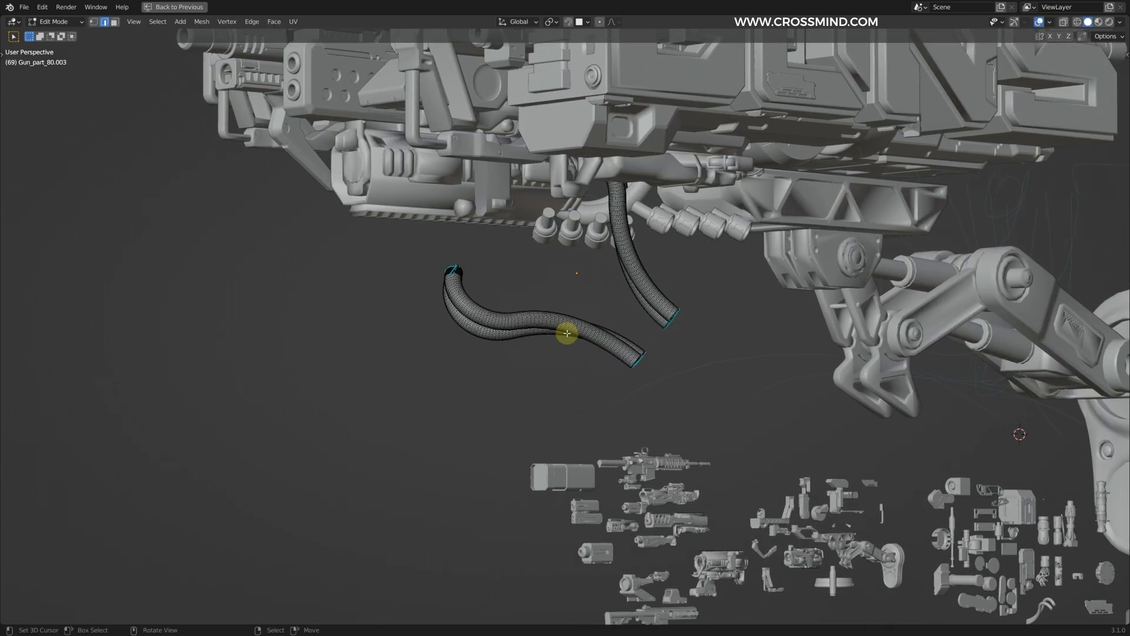
pyautogui.hotkey('ctrl', 'i')
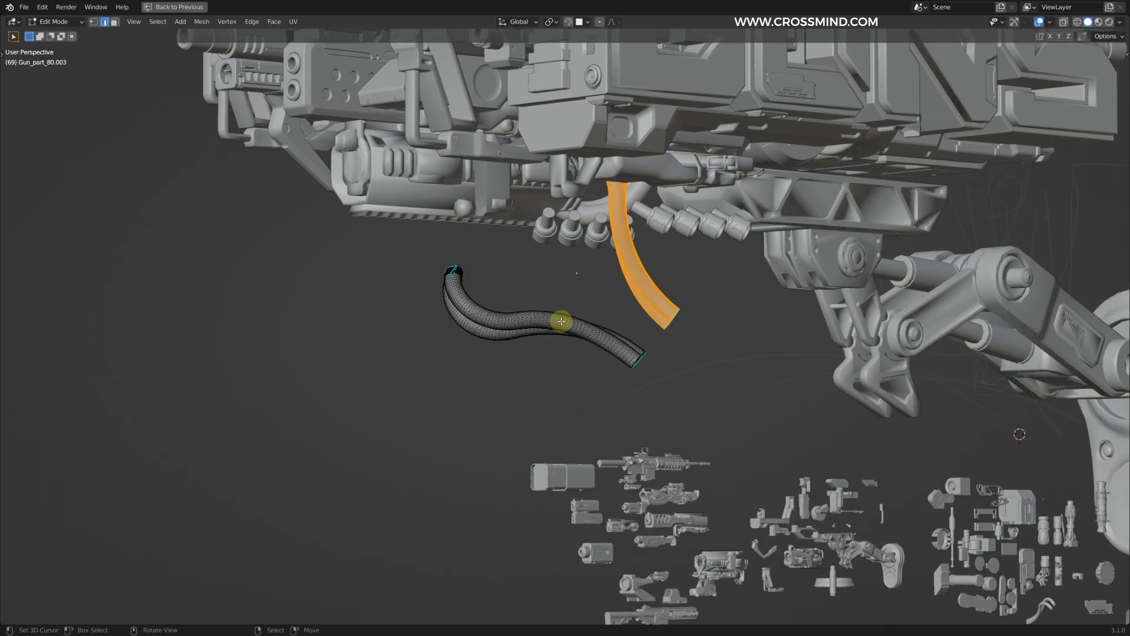
pyautogui.press('x')
pyautogui.click(562, 321)
pyautogui.press('Tab')
pyautogui.press('Delete')
# Step: Add a Bezier curve beneath the body, near the row of nozzles
pyautogui.moveTo(562, 321); pyautogui.dragTo(624, 242, button='middle')
pyautogui.scroll(3, 624, 243)
pyautogui.keyDown('shift'); pyautogui.moveTo(477, 92); pyautogui.dragTo(547, 197, button='middle'); pyautogui.keyUp('shift')
pyautogui.hotkey('shift', 'a')
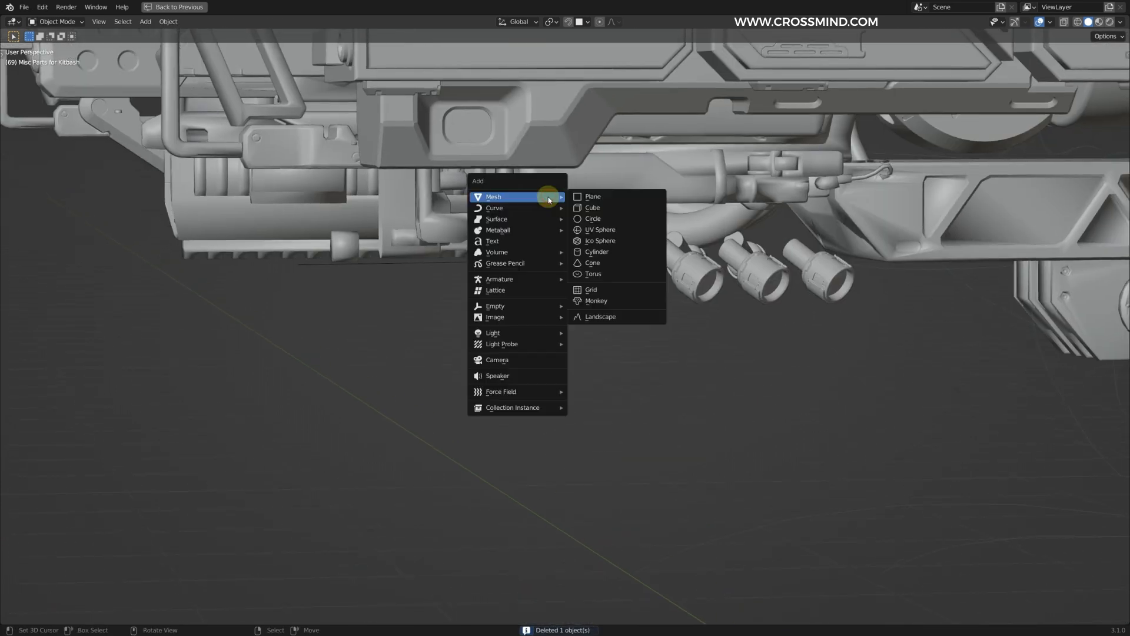
pyautogui.moveTo(596, 211)
pyautogui.click(604, 229)
pyautogui.scroll(-2, 641, 221)
# Step: Open the Bezier curve for editing and set its bevel depth to 0.11 m
pyautogui.hotkey('ctrl', 'space')
pyautogui.press('Tab')
pyautogui.moveTo(642, 222); pyautogui.dragTo(771, 285, button='middle')
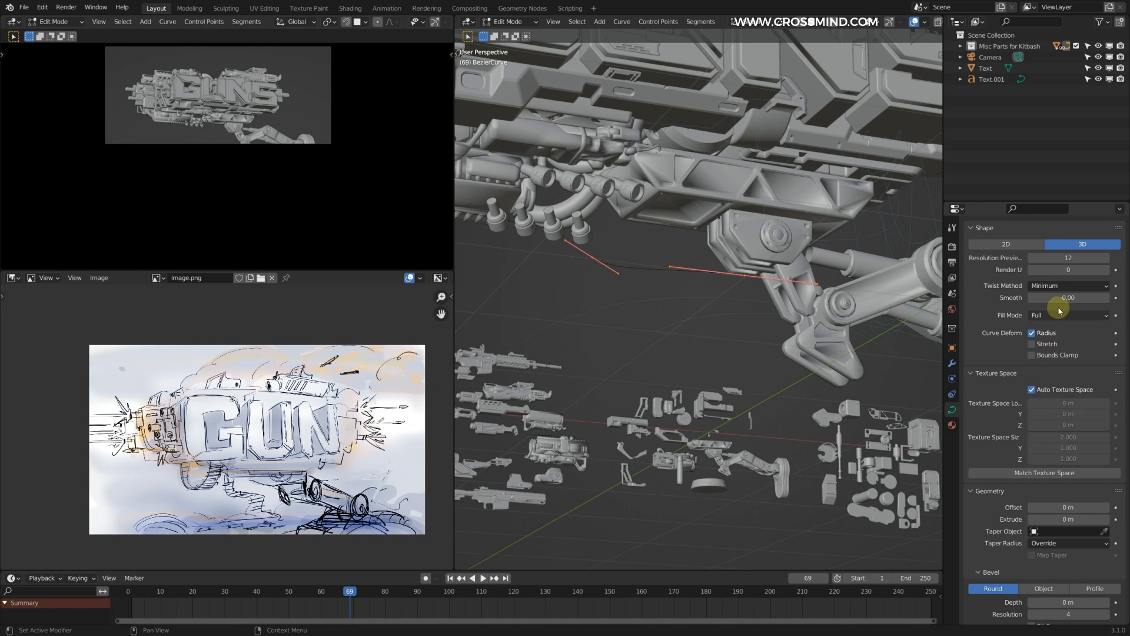
pyautogui.scroll(2, 1057, 318)
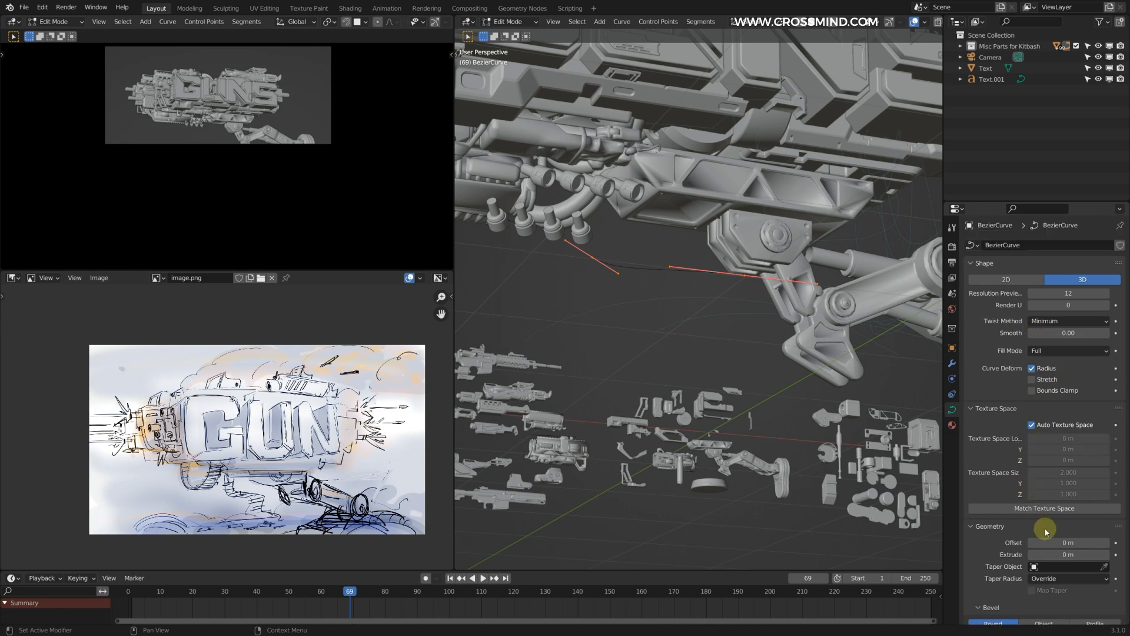
pyautogui.scroll(-4, 1048, 542)
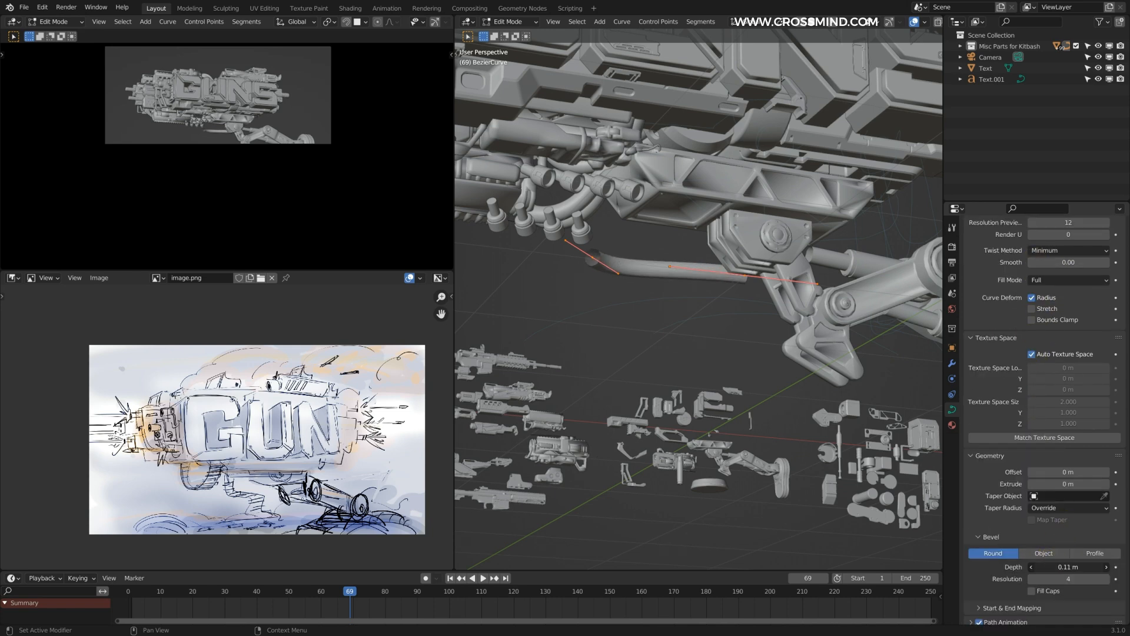
# Step: Move the Bezier hose's control points toward the nozzles under the body
pyautogui.press('g')
pyautogui.moveTo(677, 233); pyautogui.dragTo(836, 295, button='middle')
pyautogui.click(721, 221)
pyautogui.press('g')
pyautogui.click(645, 254)
pyautogui.moveTo(646, 254); pyautogui.dragTo(815, 228, button='middle')
# Step: Rotate and move the hose's control points to bend it between the nozzle and the underside
pyautogui.press('g')
pyautogui.press('r')
pyautogui.press('g')
pyautogui.moveTo(791, 288); pyautogui.dragTo(664, 268, button='middle')
pyautogui.click(811, 221)
pyautogui.press('r')
pyautogui.click(686, 257)
pyautogui.press('g')
pyautogui.click(722, 220)
# Step: Duplicate the hose, scale the copy and place it beside the first one
pyautogui.hotkey('shift', 'd')
pyautogui.click(756, 240)
pyautogui.press('s')
pyautogui.click(756, 239)
pyautogui.press('g')
pyautogui.scroll(-3, 1077, 479)
pyautogui.moveTo(1077, 479); pyautogui.dragTo(1068, 479)
# Step: Duplicate the hose again and move the copy to another nozzle in the row
pyautogui.hotkey('shift', 'd')
pyautogui.click(676, 315)
pyautogui.press('g')
pyautogui.scroll(-5, 737, 292)
pyautogui.scroll(4, 737, 292)
pyautogui.click(846, 245)
pyautogui.scroll(-4, 777, 285)
pyautogui.press('Tab')
# Step: Rotate the duplicated hose to vary its bend beneath the letters
pyautogui.click(755, 293)
# Step: Refine the rotation of the remaining hose bends and finish editing the curve
pyautogui.press('Tab')
pyautogui.click(839, 217)
pyautogui.press('r')
pyautogui.click(855, 258)
pyautogui.moveTo(855, 258); pyautogui.dragTo(779, 258, button='middle')
pyautogui.scroll(3, 779, 257)
pyautogui.press('r')
pyautogui.click(854, 188)
pyautogui.scroll(-4, 774, 189)
pyautogui.moveTo(774, 189); pyautogui.dragTo(719, 265, button='middle')
pyautogui.press('r')
pyautogui.moveTo(806, 264); pyautogui.dragTo(820, 214, button='middle')
pyautogui.press('r')
pyautogui.click(858, 253)
pyautogui.scroll(-3, 746, 263)
pyautogui.press('Tab')
pyautogui.scroll(5, 747, 263)
# Step: Add another Bezier curve, move it beneath the letters and compare the layout with the concept sketch
pyautogui.hotkey('shift', 'a')
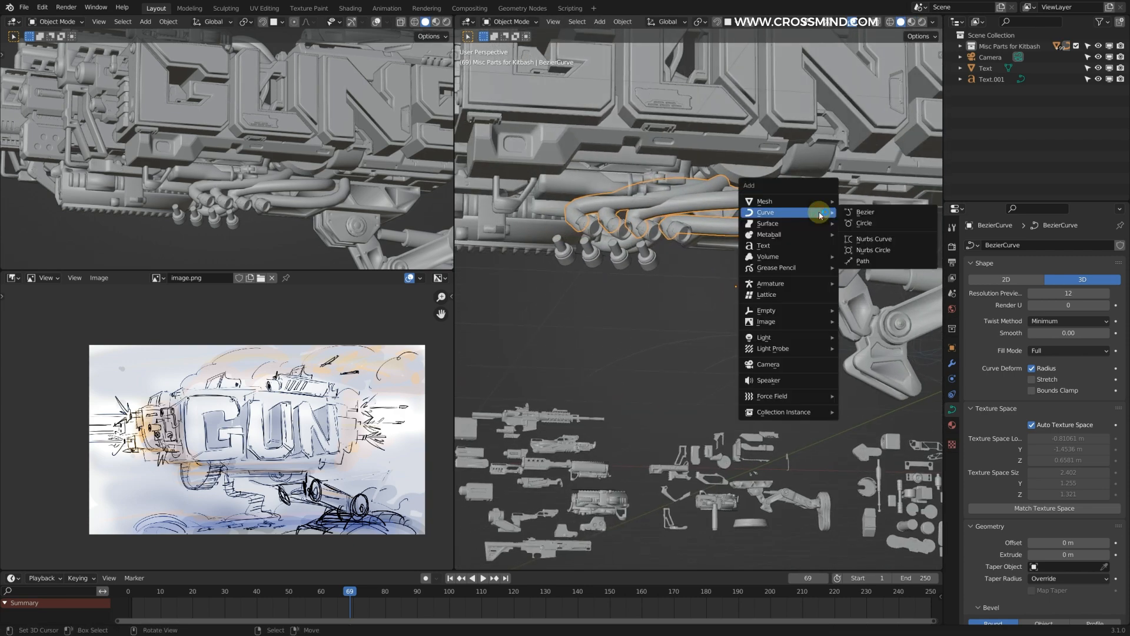
pyautogui.click(861, 213)
pyautogui.scroll(-4, 802, 246)
pyautogui.press('g')
pyautogui.hotkey('ctrl', 'space')
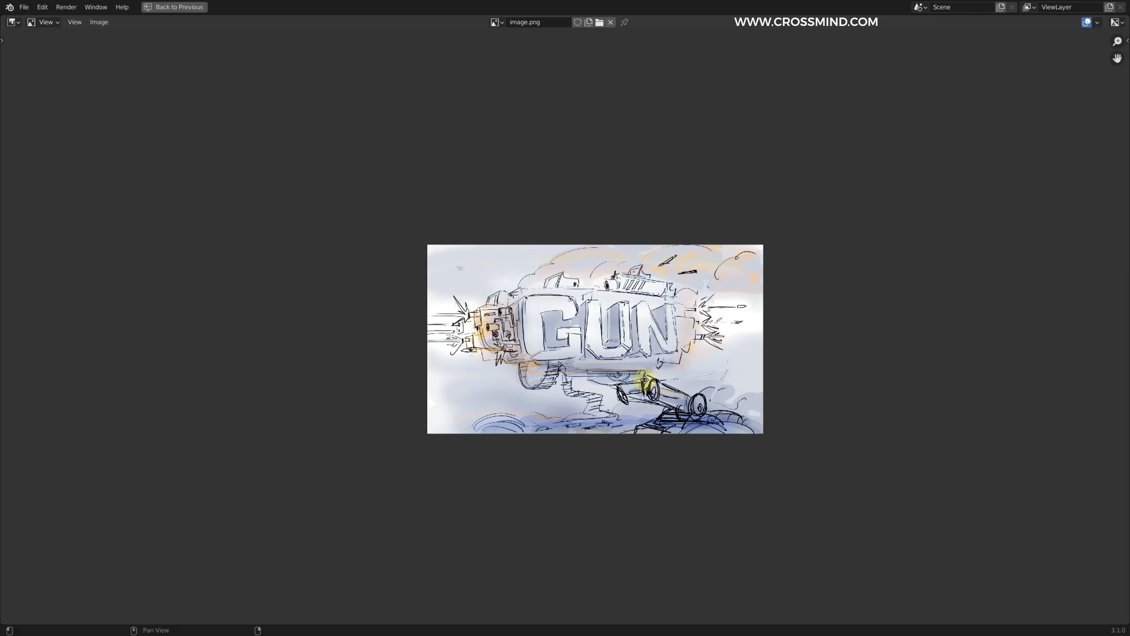
pyautogui.scroll(4, 553, 385)
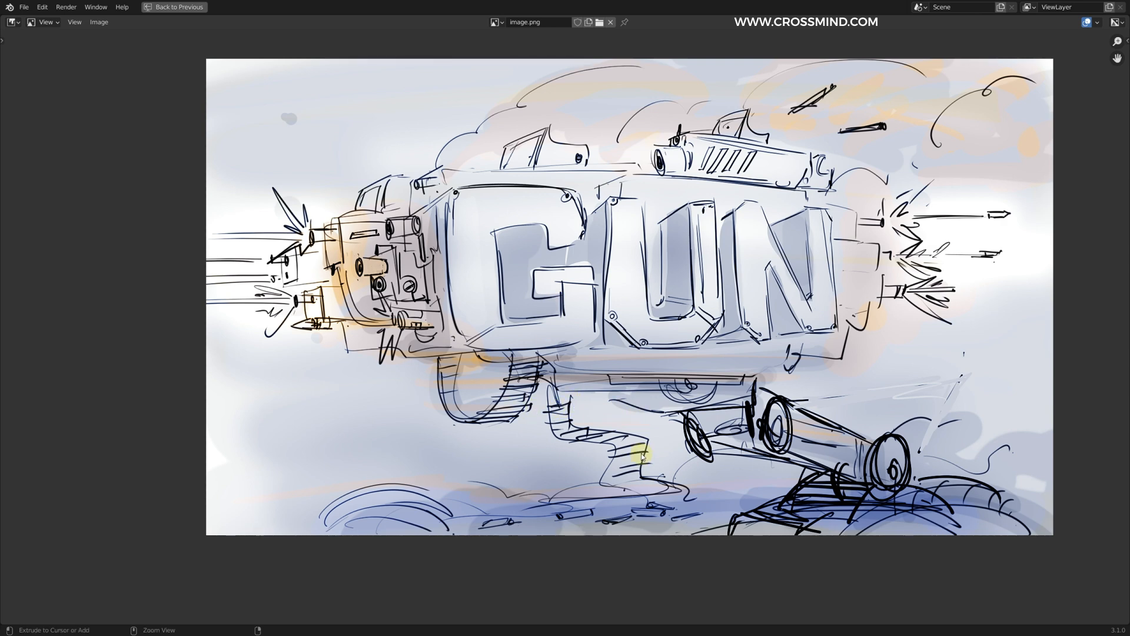
pyautogui.hotkey('ctrl', 'space')
pyautogui.moveTo(750, 326); pyautogui.dragTo(778, 277, button='middle')
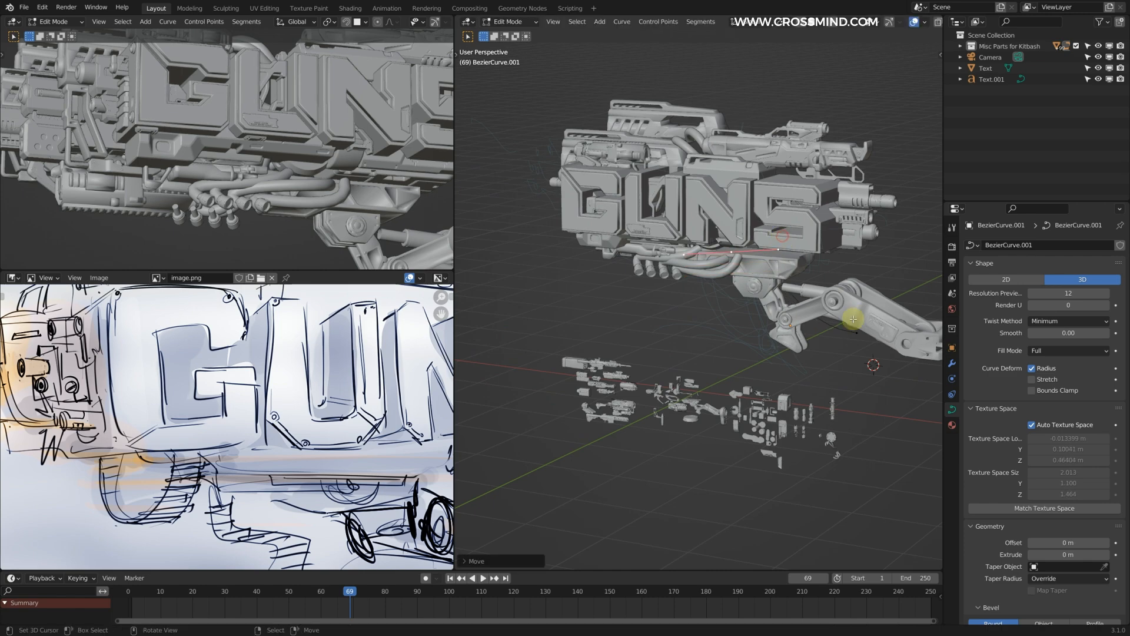
# Step: Move, scale and rotate the new Bezier curve so it stands upright beneath the letters
pyautogui.moveTo(866, 322); pyautogui.dragTo(848, 348, button='middle')
pyautogui.moveTo(712, 284); pyautogui.dragTo(753, 247, button='middle')
pyautogui.click(788, 179)
pyautogui.press('g')
pyautogui.click(777, 258)
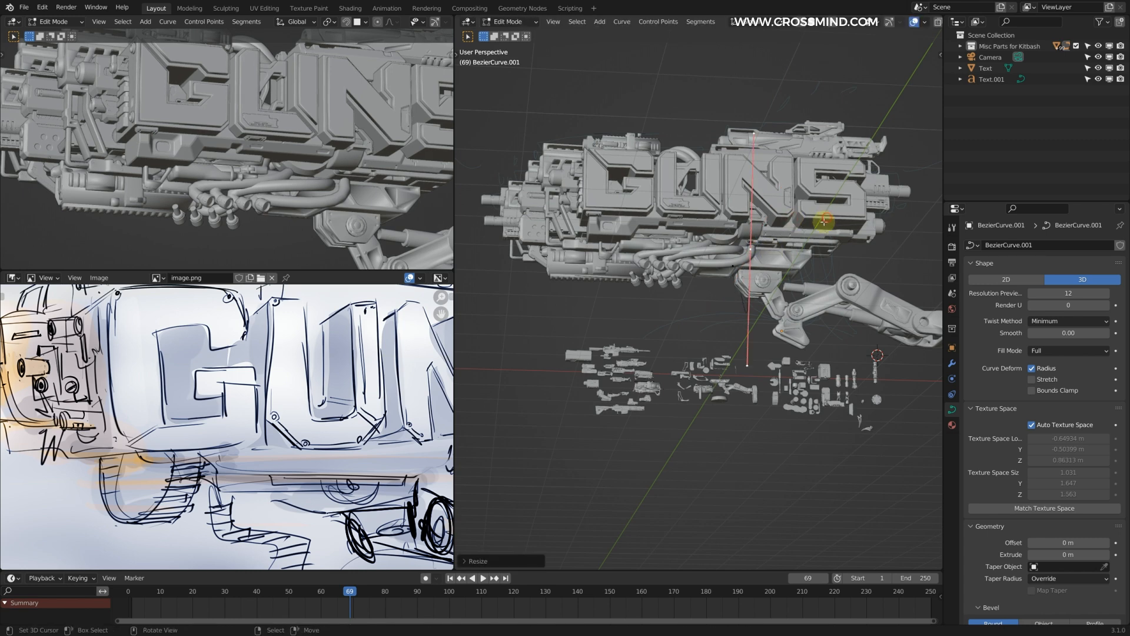
pyautogui.click(754, 287)
pyautogui.moveTo(755, 287); pyautogui.dragTo(775, 290, button='middle')
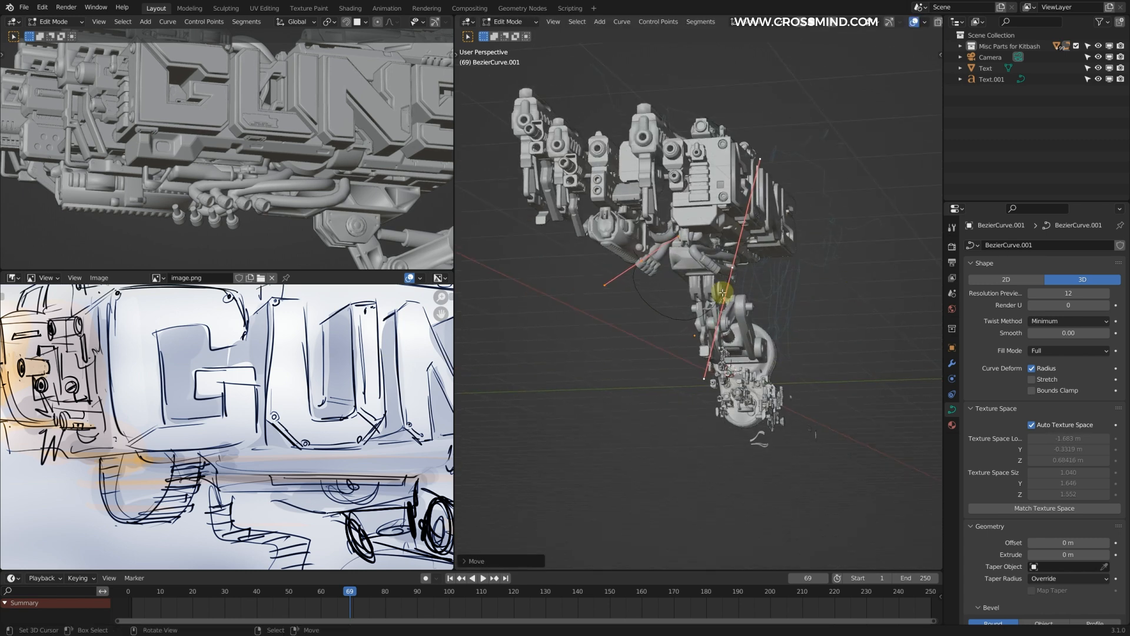
# Step: Reposition the curve's end points to form a hanging loop under the gun body and finish editing it
pyautogui.click(702, 230)
pyautogui.moveTo(701, 230); pyautogui.dragTo(694, 273, button='middle')
pyautogui.press('g')
pyautogui.click(704, 283)
pyautogui.press('Tab')
# Step: Take the small bullet from the kitbash parts and move it up beside the hanging curve
pyautogui.scroll(4, 744, 317)
pyautogui.keyDown('shift'); pyautogui.moveTo(825, 437); pyautogui.dragTo(641, 293, button='middle'); pyautogui.keyUp('shift')
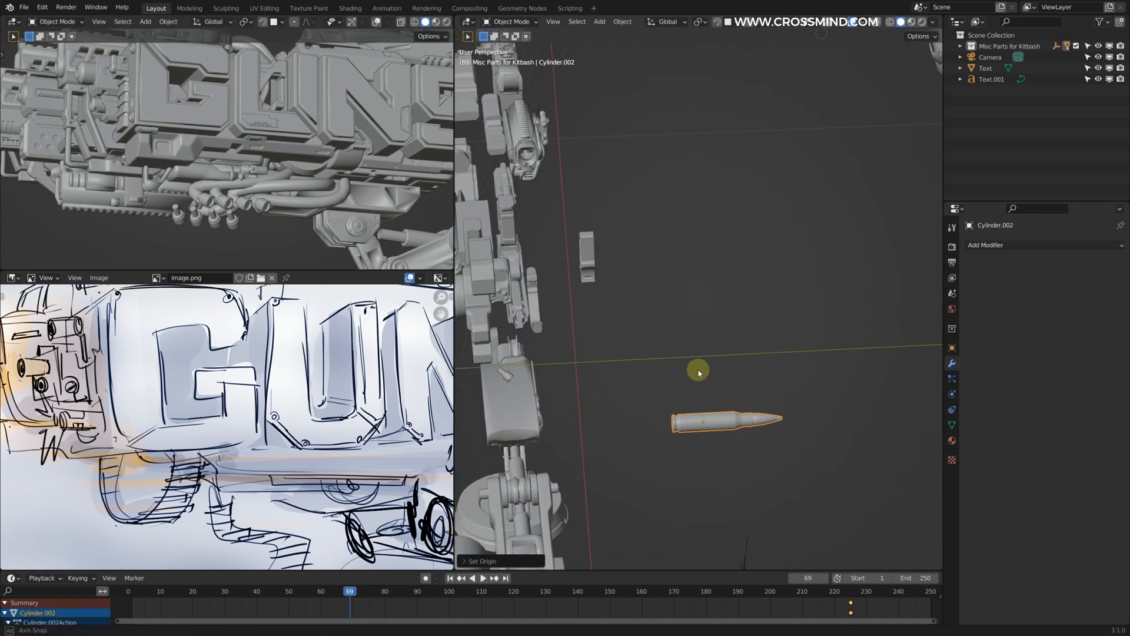
pyautogui.scroll(-5, 699, 371)
pyautogui.moveTo(677, 316); pyautogui.dragTo(808, 242, button='middle')
pyautogui.press('g')
pyautogui.click(657, 312)
pyautogui.press('g')
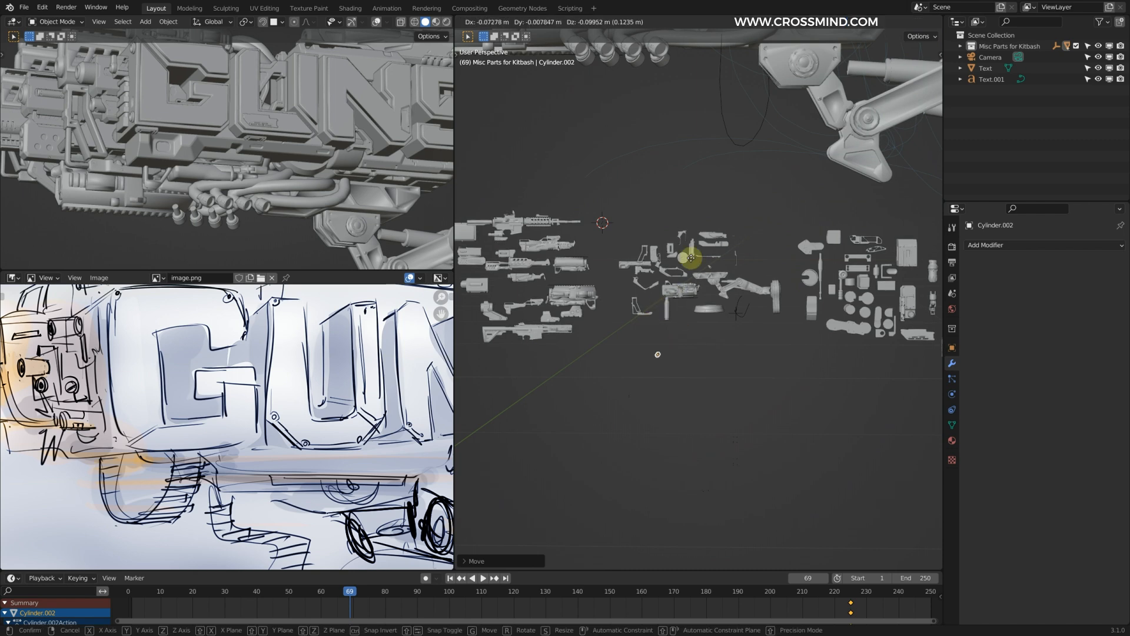
pyautogui.scroll(-2, 767, 232)
pyautogui.keyDown('shift'); pyautogui.moveTo(817, 186); pyautogui.dragTo(667, 305, button='middle'); pyautogui.keyUp('shift')
pyautogui.press('g')
pyautogui.click(608, 275)
pyautogui.scroll(4, 608, 275)
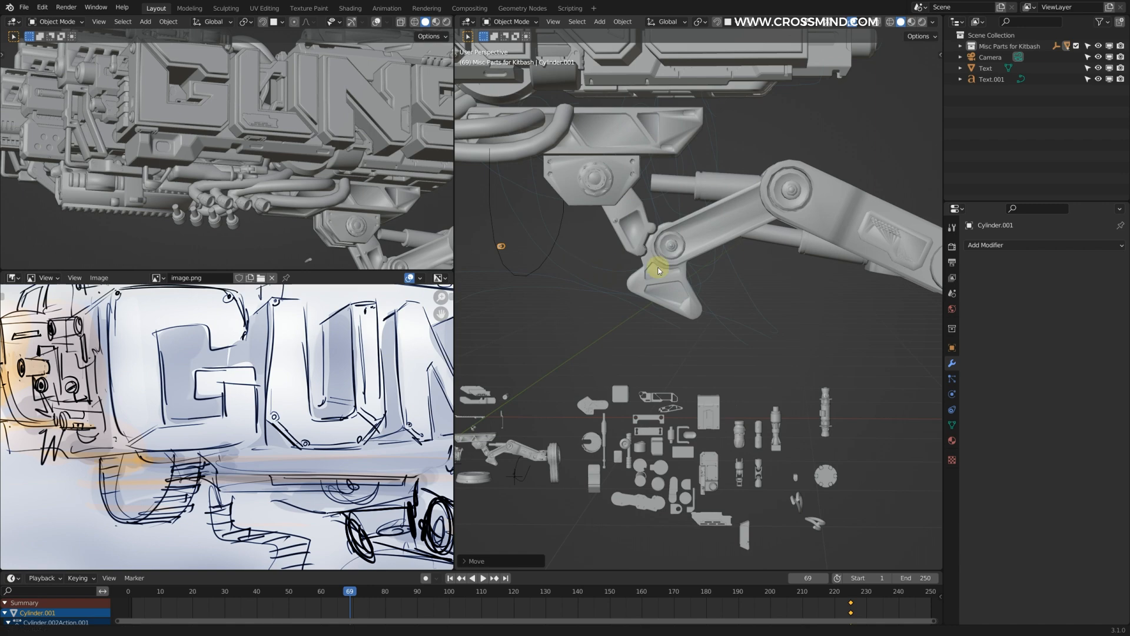
# Step: Rotate the bullet 90° about the global Z axis and move it close to the curve
pyautogui.moveTo(701, 242); pyautogui.dragTo(766, 183, button='middle')
pyautogui.write('rz90')
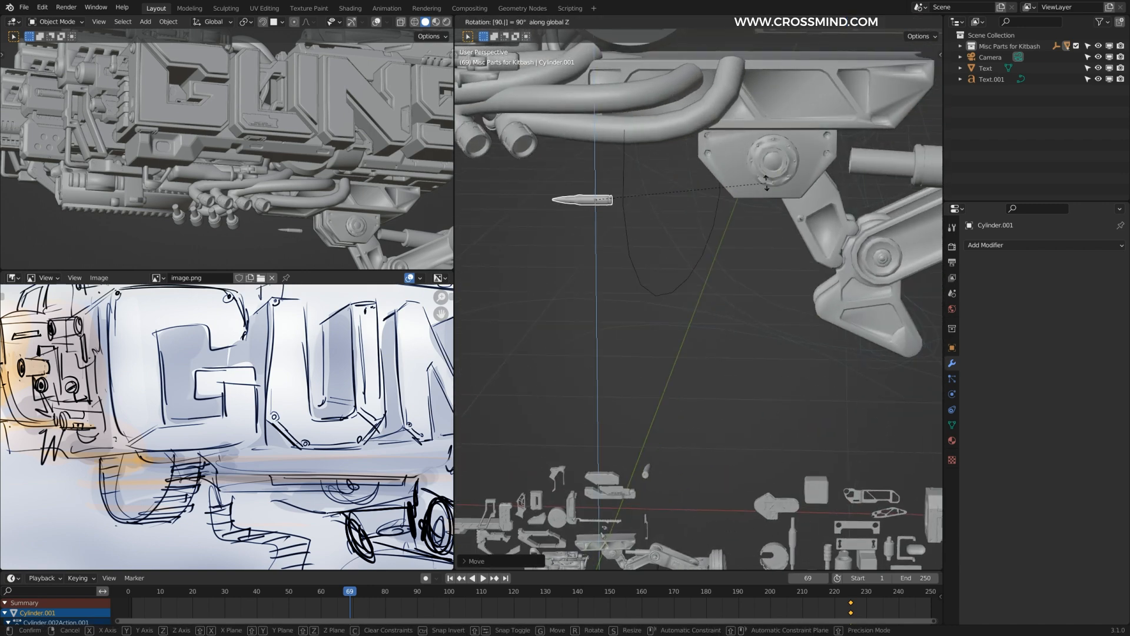
pyautogui.press('Return')
pyautogui.press('g')
pyautogui.click(776, 156)
# Step: Check the hanging curve's points from the side and give the bullet an Array modifier with a count of 20
pyautogui.moveTo(776, 156); pyautogui.dragTo(565, 206, button='middle')
pyautogui.keyDown('shift'); pyautogui.moveTo(736, 196); pyautogui.dragTo(670, 202, button='middle'); pyautogui.keyUp('shift')
pyautogui.moveTo(786, 205); pyautogui.dragTo(669, 186, button='middle')
pyautogui.click(704, 188)
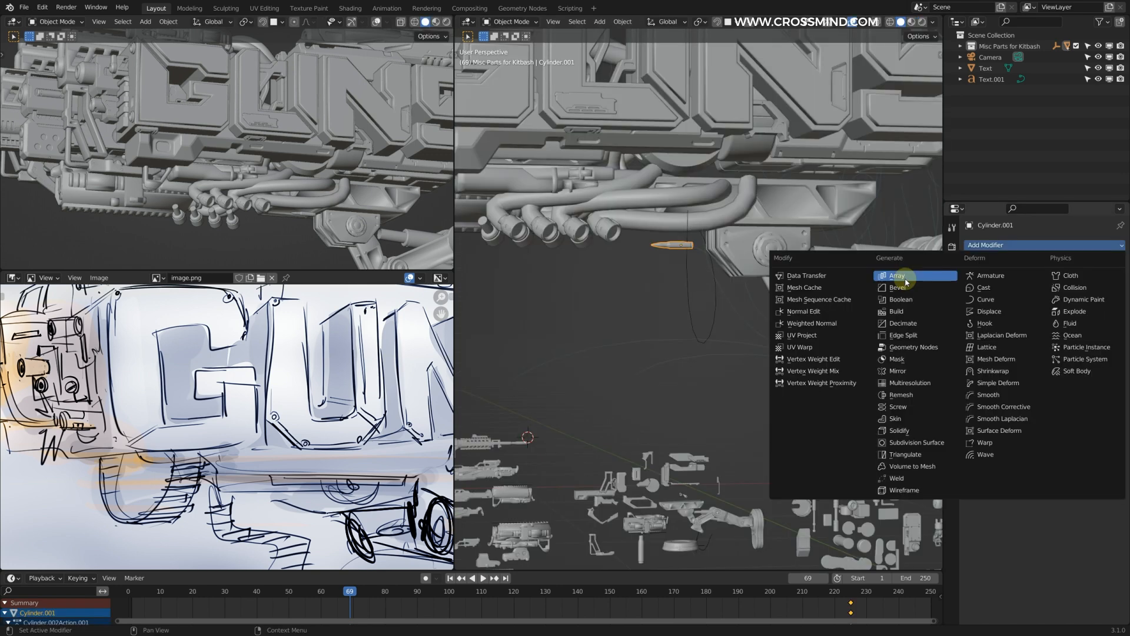
pyautogui.click(896, 272)
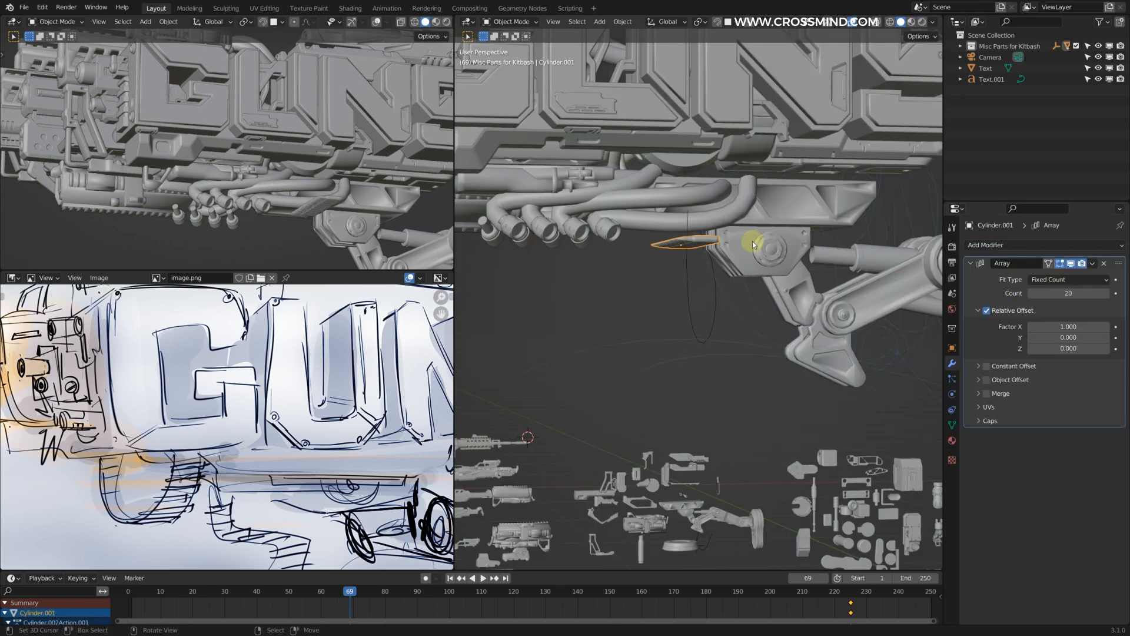
pyautogui.moveTo(796, 261); pyautogui.dragTo(750, 275, button='middle')
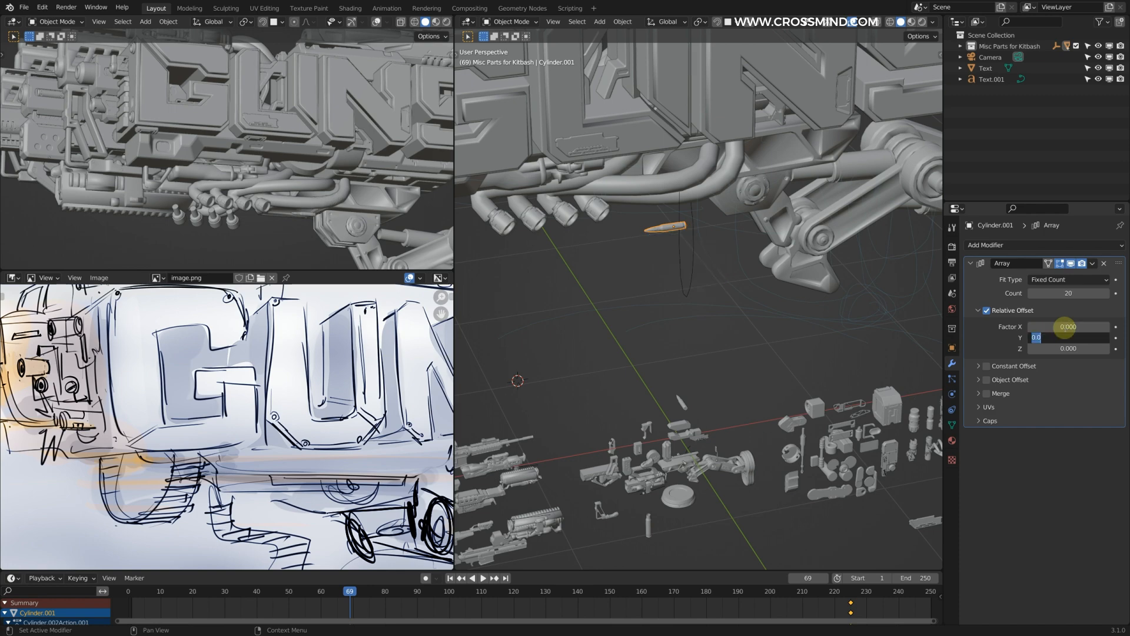
# Step: Set the array's relative offset to 0 in X and 1 in Y, and position the bullet row beneath the hoses
pyautogui.scroll(-1, 769, 245)
pyautogui.moveTo(770, 245); pyautogui.dragTo(730, 223, button='middle')
pyautogui.press('g')
pyautogui.click(744, 278)
pyautogui.moveTo(744, 278); pyautogui.dragTo(756, 255, button='middle')
# Step: Add a Curve modifier to the bullet array and assign BezierCurve.001 as its curve object
pyautogui.click(1025, 246)
pyautogui.click(996, 302)
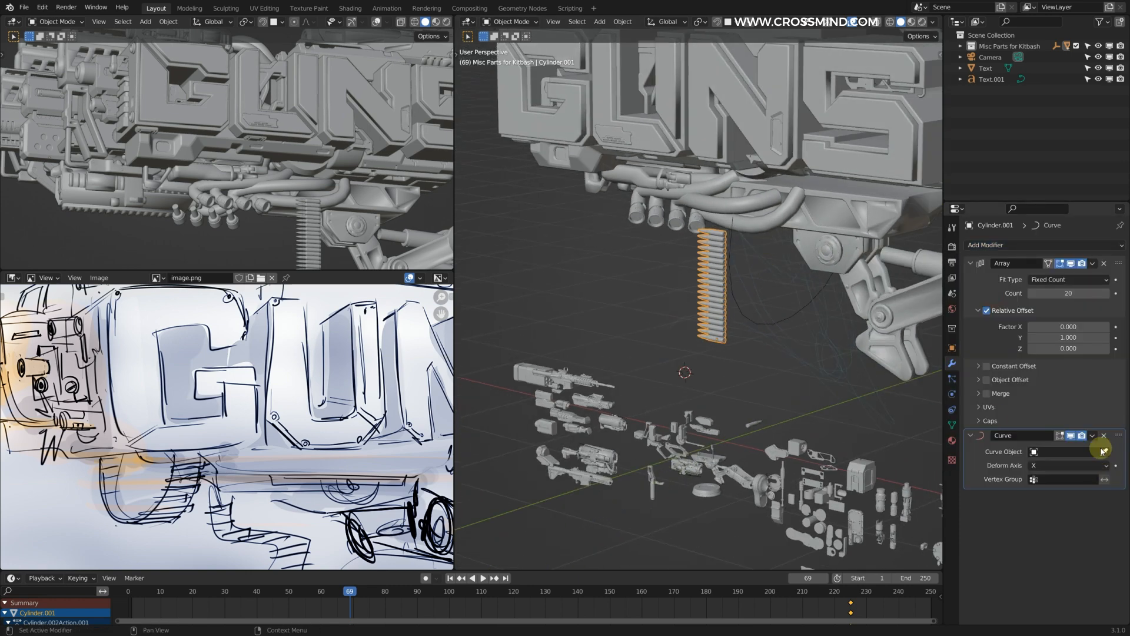
pyautogui.click(739, 302)
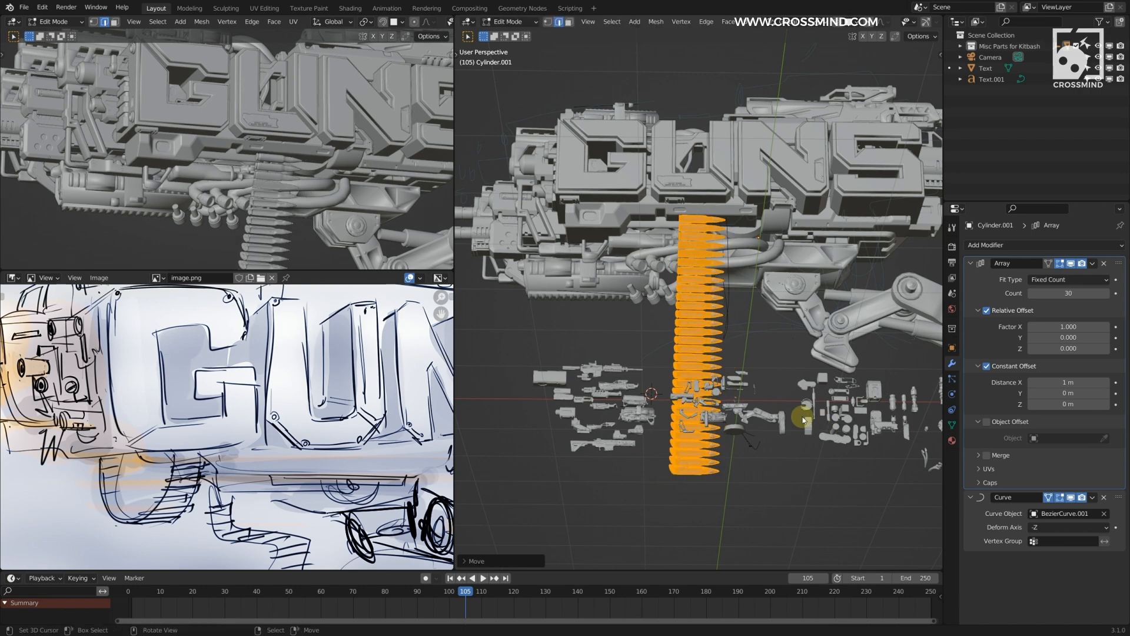
# Step: Set the Curve modifier's deform axis to X and move the bullet mesh to fit the belt to the hanging loop
pyautogui.click(1069, 527)
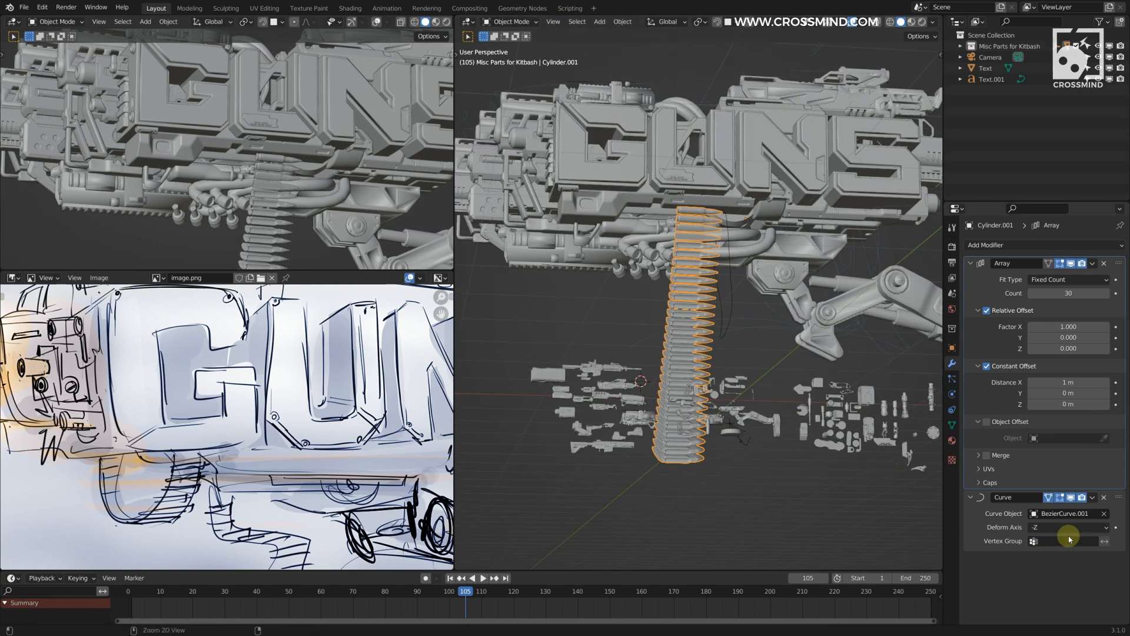
pyautogui.click(1054, 507)
pyautogui.press('g')
pyautogui.click(809, 276)
pyautogui.moveTo(809, 276); pyautogui.dragTo(790, 290, button='middle')
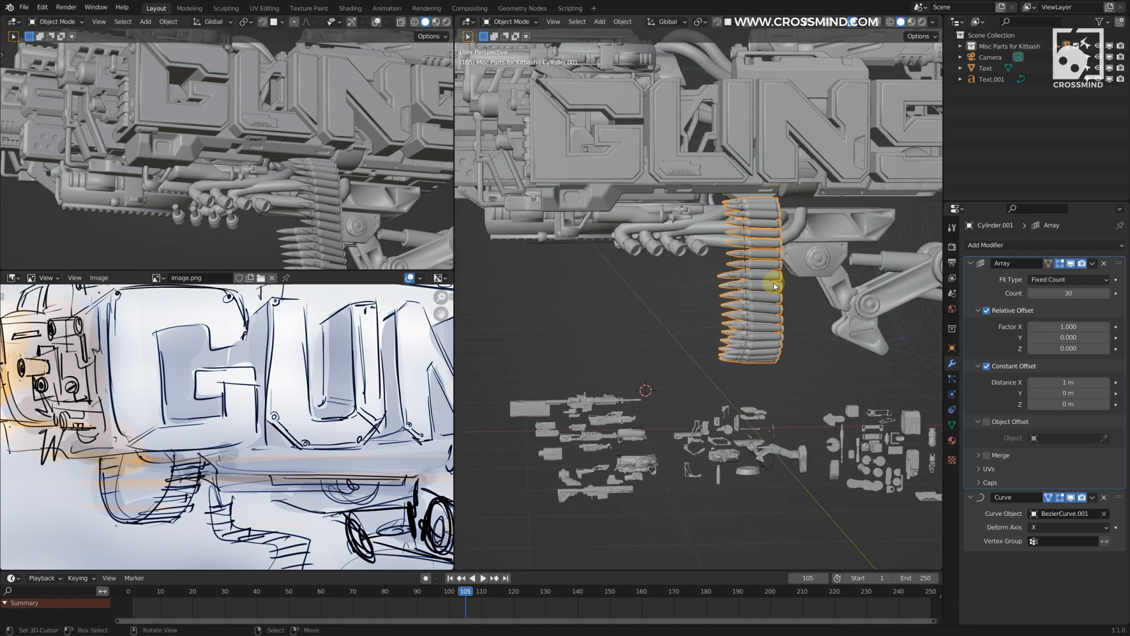
# Step: Finish editing the bullet mesh and select the belt's guide curve
pyautogui.press('Tab')
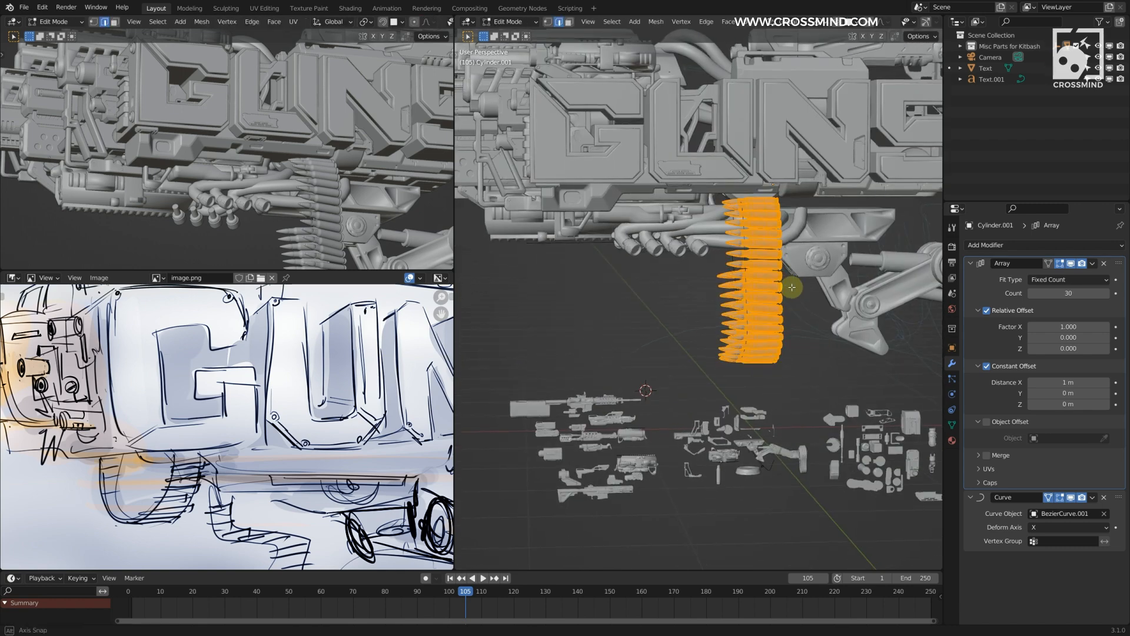
pyautogui.moveTo(787, 282); pyautogui.dragTo(791, 266, button='middle')
pyautogui.moveTo(791, 354); pyautogui.dragTo(782, 302, button='middle')
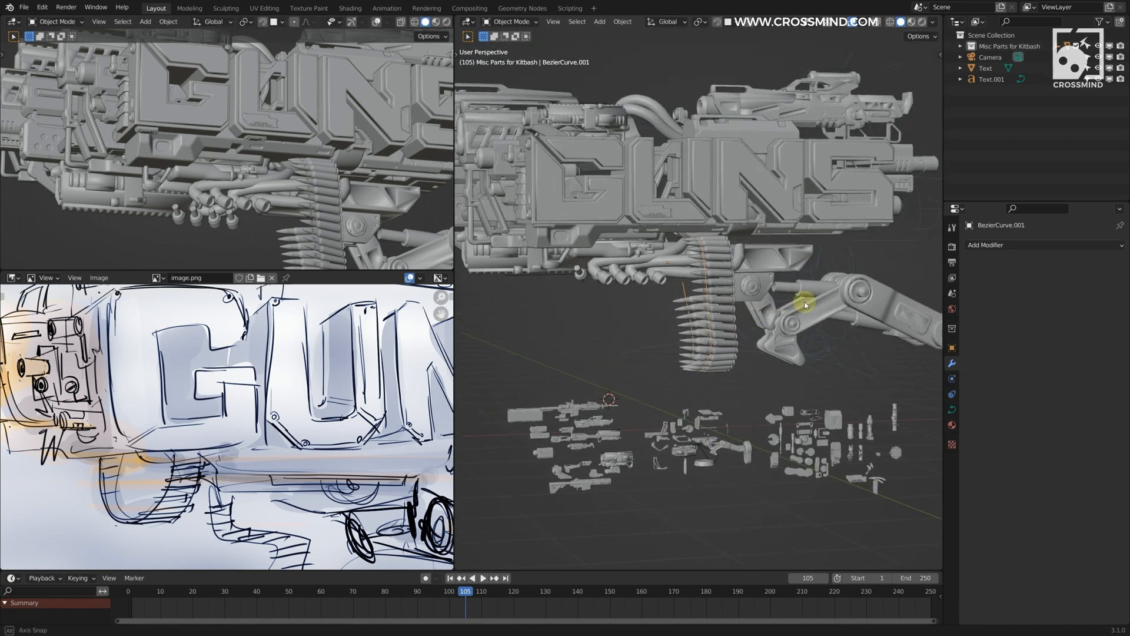
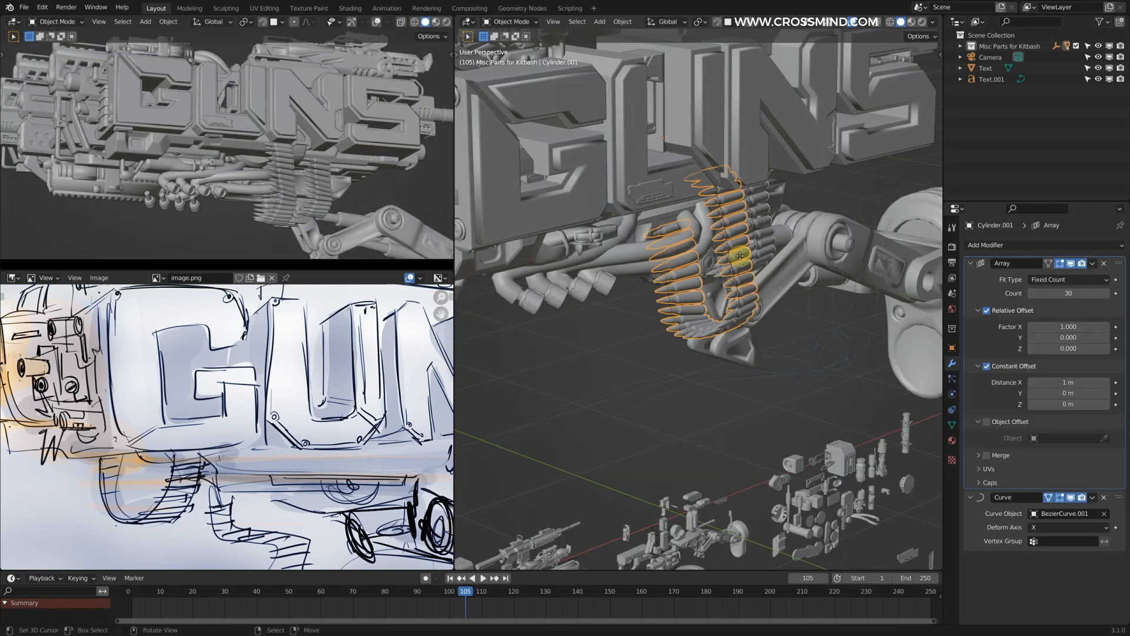
# Step: Slide the curved bullet belt along its local X axis beneath the letters and hide the viewport overlays
pyautogui.press('x')
pyautogui.press('x')
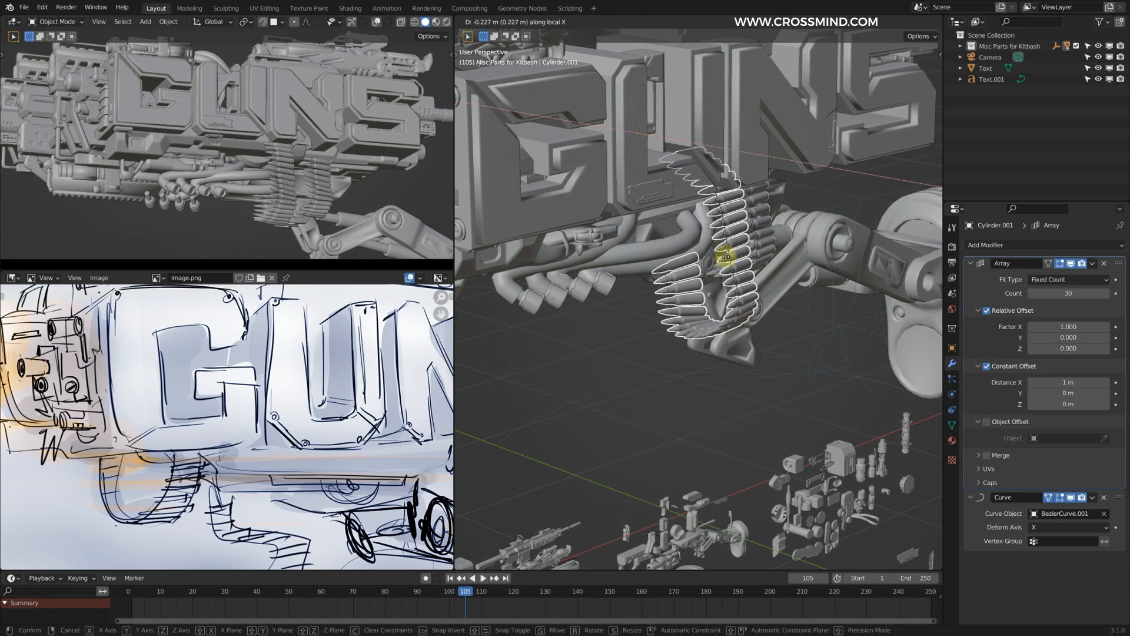
pyautogui.click(782, 259)
pyautogui.moveTo(781, 260); pyautogui.dragTo(717, 247, button='middle')
pyautogui.scroll(-3, 694, 223)
pyautogui.click(852, 22)
# Step: Move the lower row of four hose nozzles in Edit Mode up against the hose bundle beneath the letters
pyautogui.moveTo(489, 235); pyautogui.dragTo(530, 240, button='middle')
pyautogui.scroll(-2, 727, 291)
pyautogui.hotkey('ctrl', 'space')
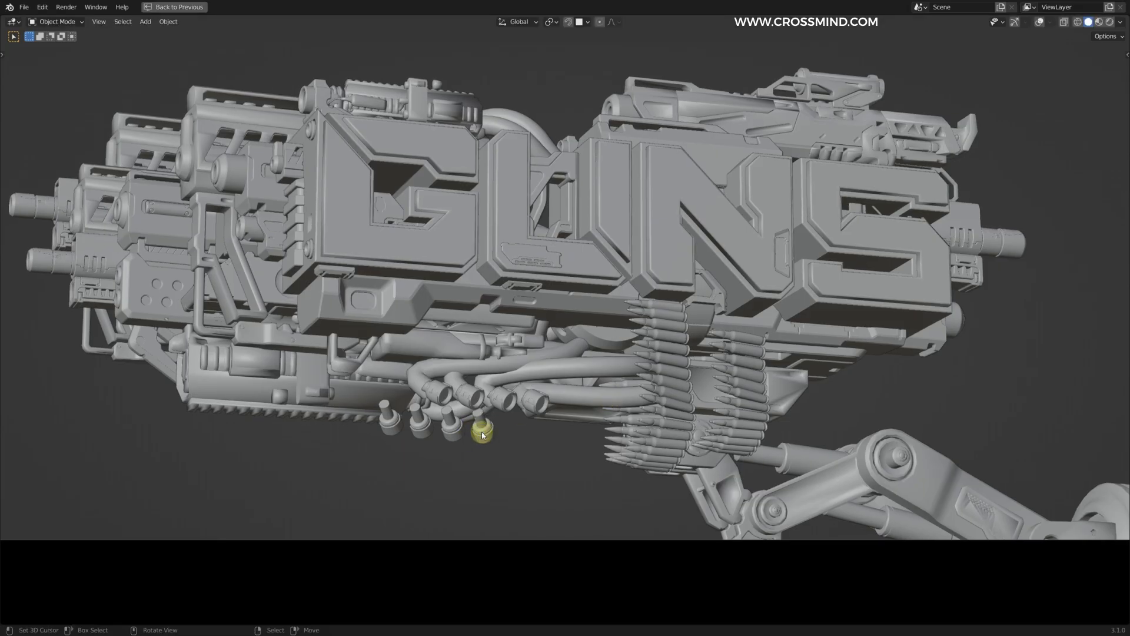
pyautogui.press('g')
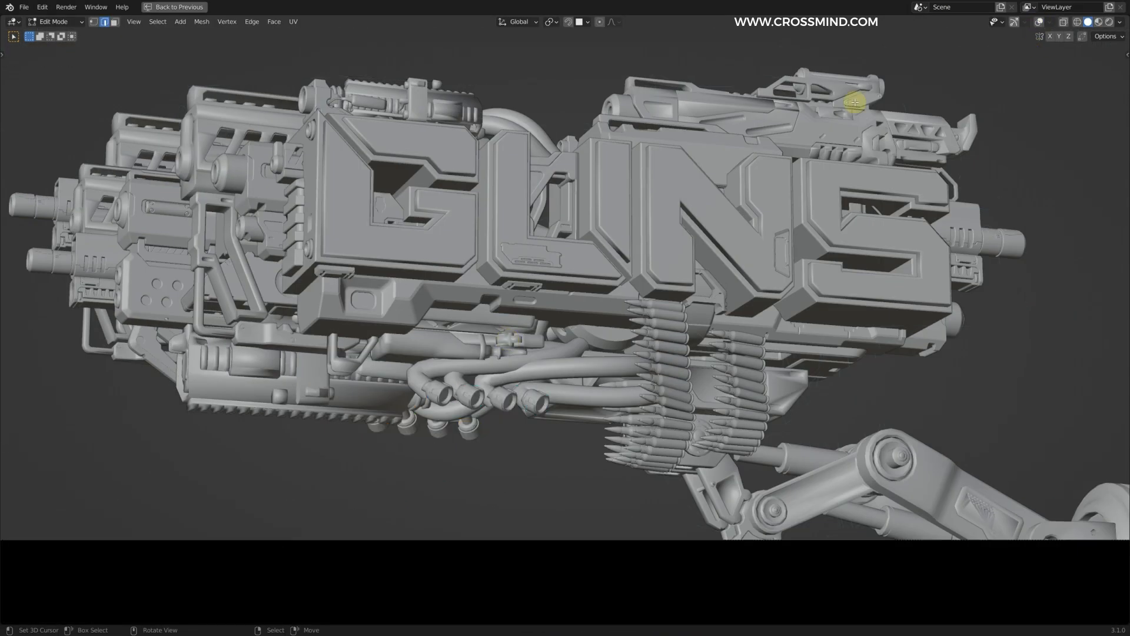
pyautogui.click(644, 292)
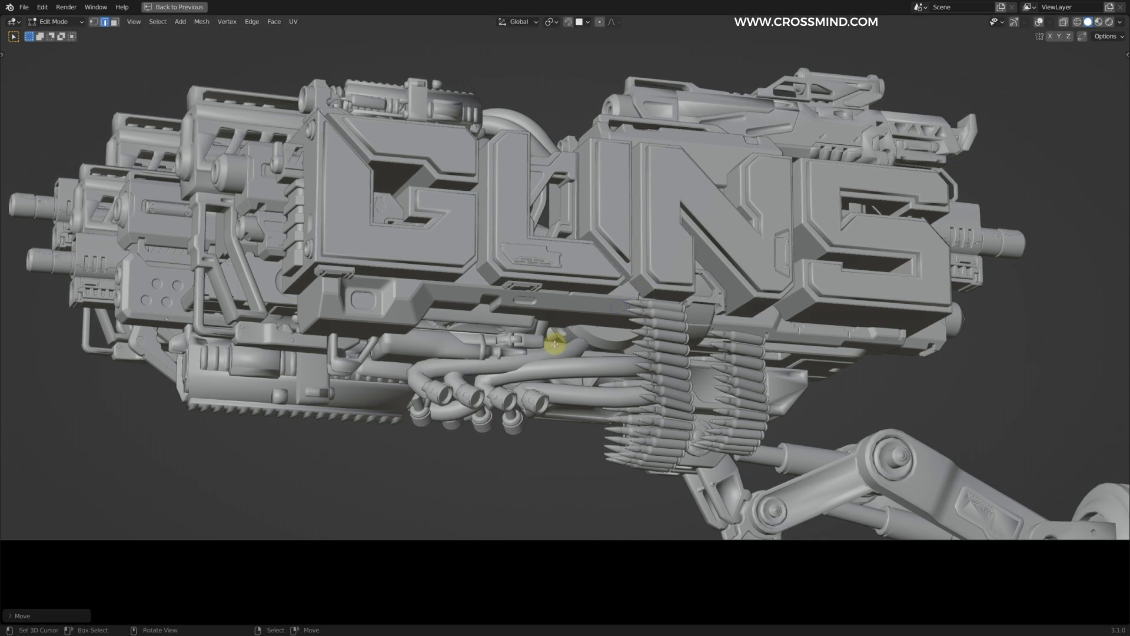
pyautogui.hotkey('ctrl', 'space')
# Step: Adjust the depth, scale and position of the lower hose nozzles so they tuck behind the hose bundle
pyautogui.moveTo(679, 381); pyautogui.dragTo(719, 351, button='middle')
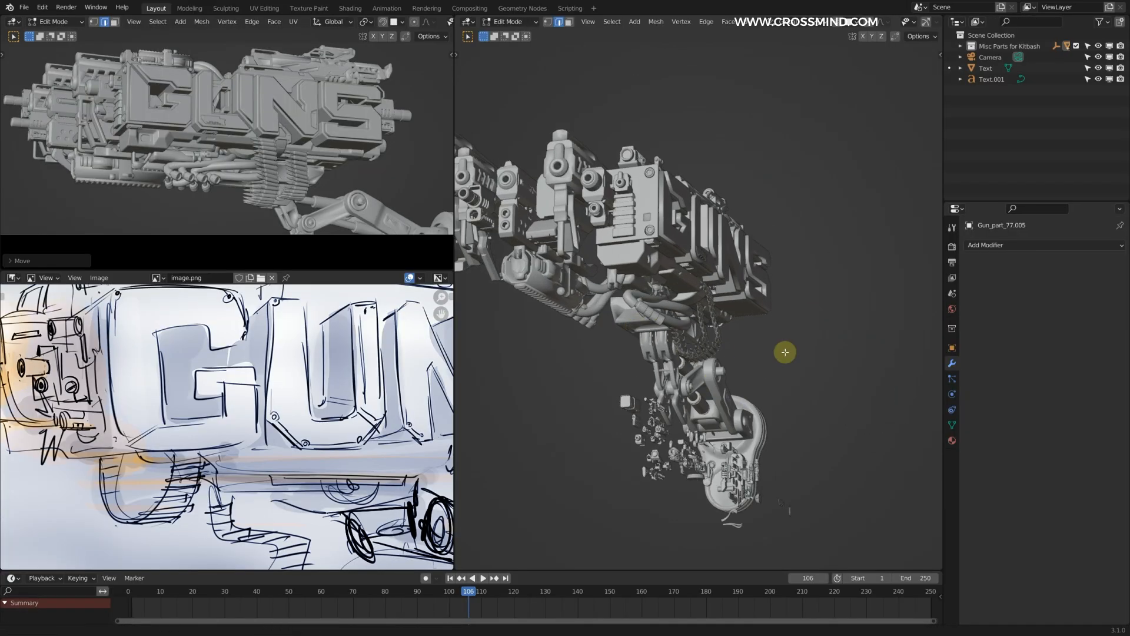
pyautogui.scroll(5, 765, 344)
pyautogui.press('g')
pyautogui.click(799, 336)
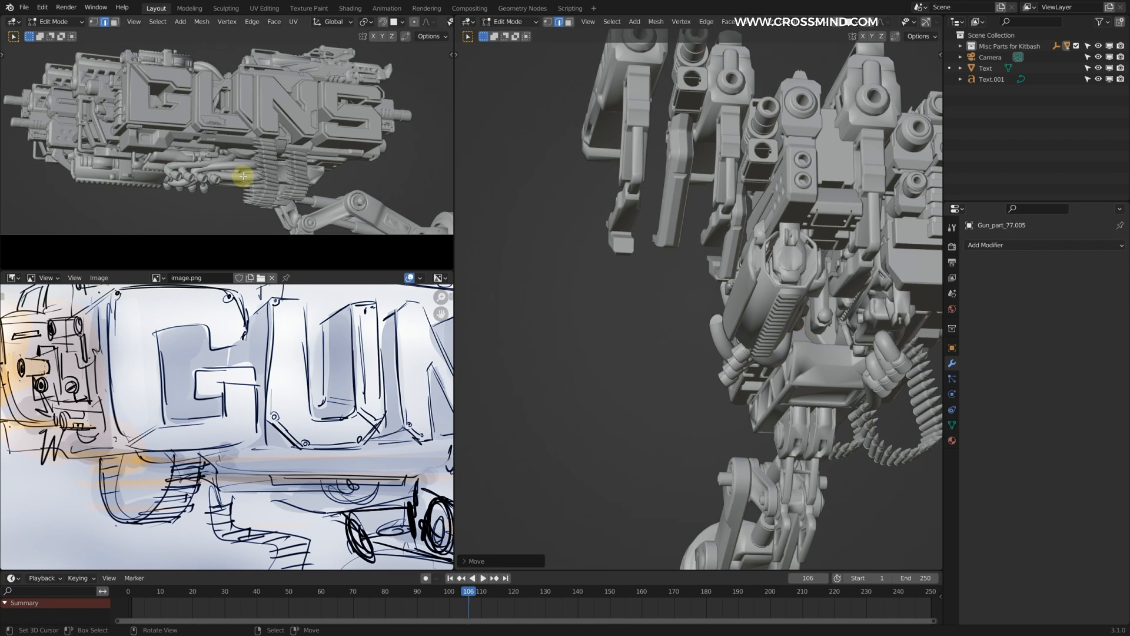
pyautogui.scroll(4, 243, 177)
pyautogui.keyDown('shift'); pyautogui.moveTo(244, 179); pyautogui.dragTo(316, 129, button='middle'); pyautogui.keyUp('shift')
pyautogui.scroll(2, 316, 131)
pyautogui.press('s')
pyautogui.click(330, 145)
pyautogui.press('g')
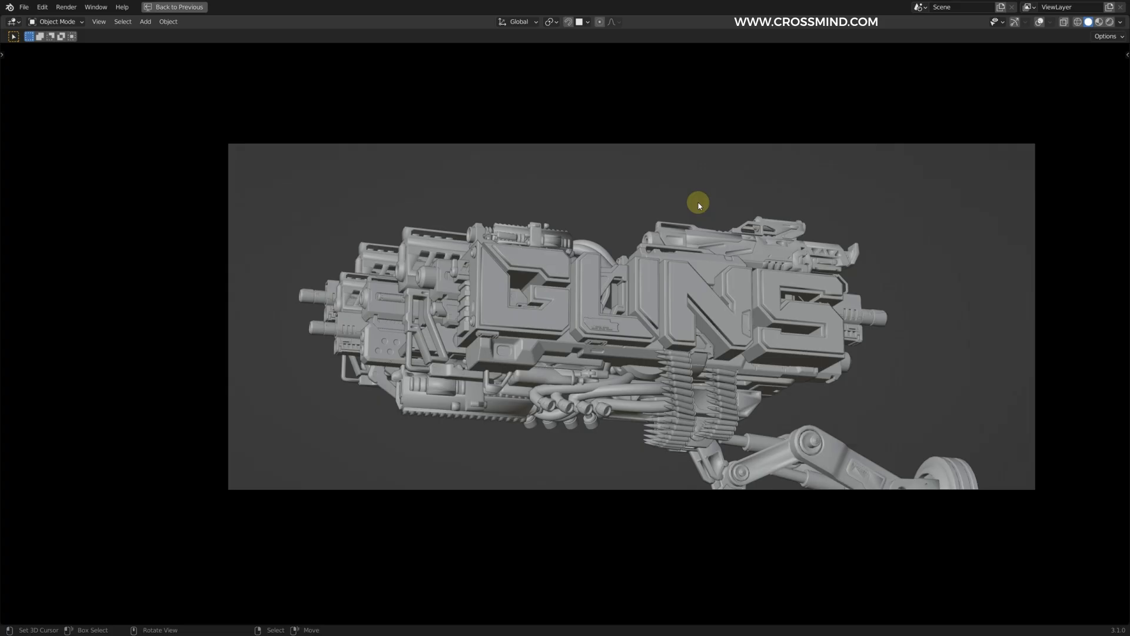
# Step: Re-angle the scene camera around the gun for a more dramatic low three-quarter view of the GUNS title
pyautogui.press('n')
pyautogui.press('n')
pyautogui.moveTo(578, 313); pyautogui.dragTo(595, 300, button='middle')
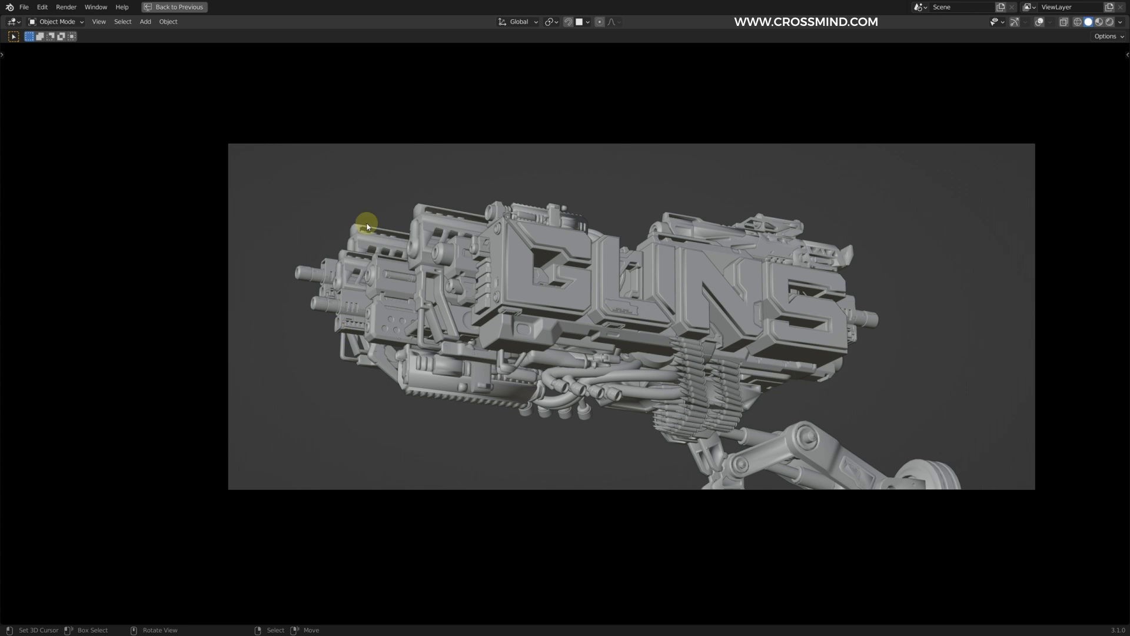
pyautogui.moveTo(449, 313); pyautogui.dragTo(505, 324, button='middle')
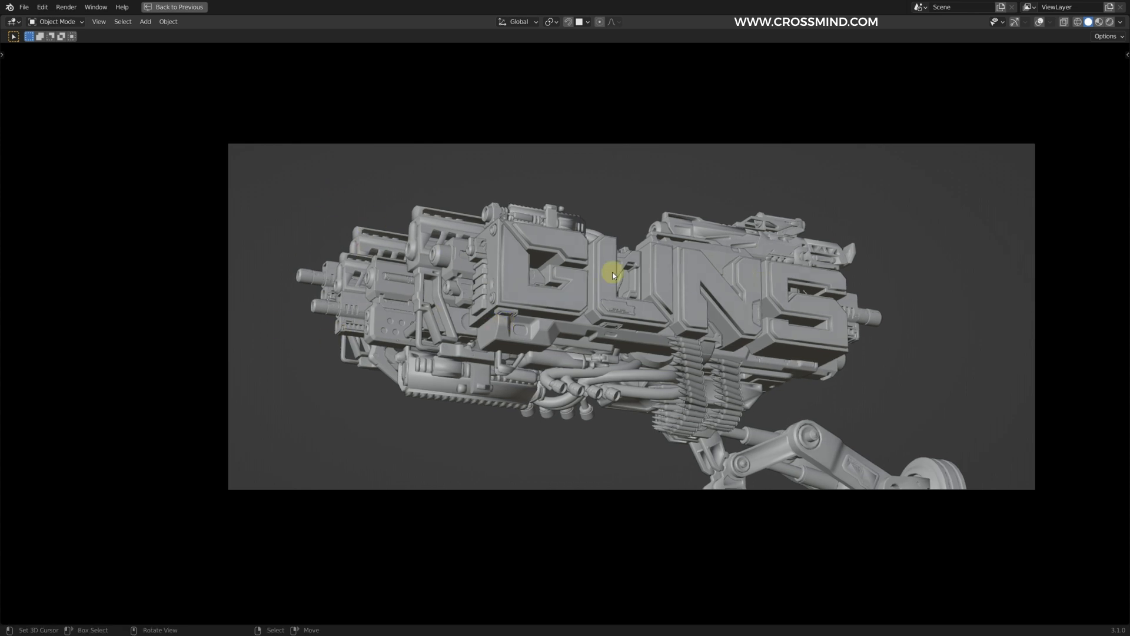
pyautogui.moveTo(475, 285); pyautogui.dragTo(501, 283, button='middle')
pyautogui.hotkey('shift', 'alt', 'z')
pyautogui.press('n')
pyautogui.click(1080, 190)
pyautogui.press('n')
pyautogui.hotkey('ctrl', 'space')
pyautogui.scroll(3, 293, 215)
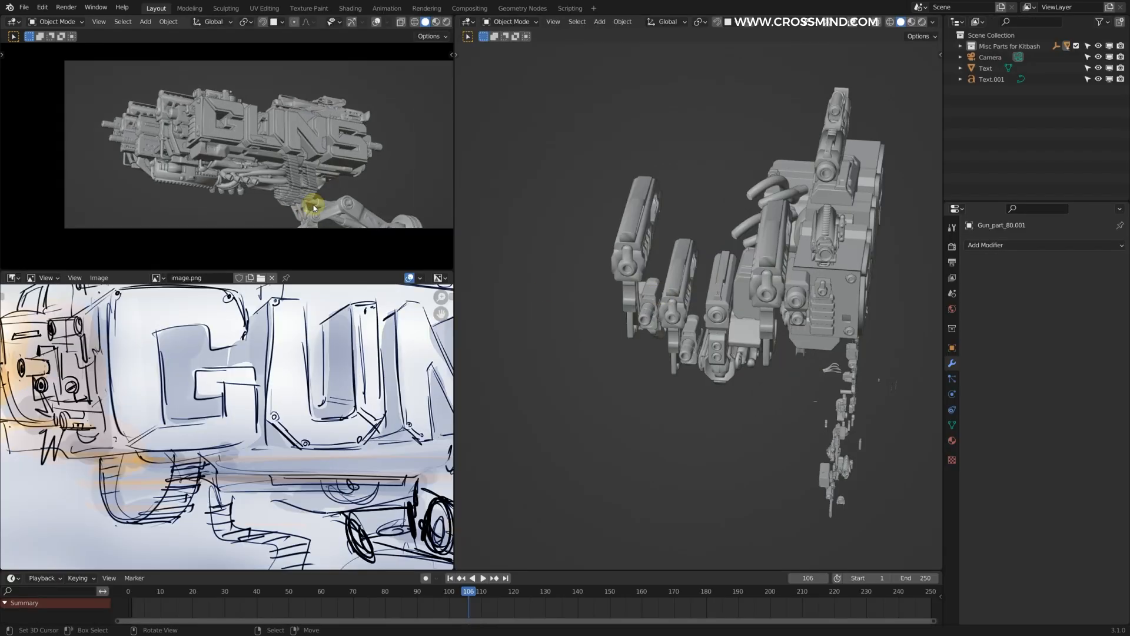
# Step: Try an enlarged copy of the tall boxy kitbash part beneath the mechanical leg and delete it
pyautogui.moveTo(747, 295); pyautogui.dragTo(693, 287, button='middle')
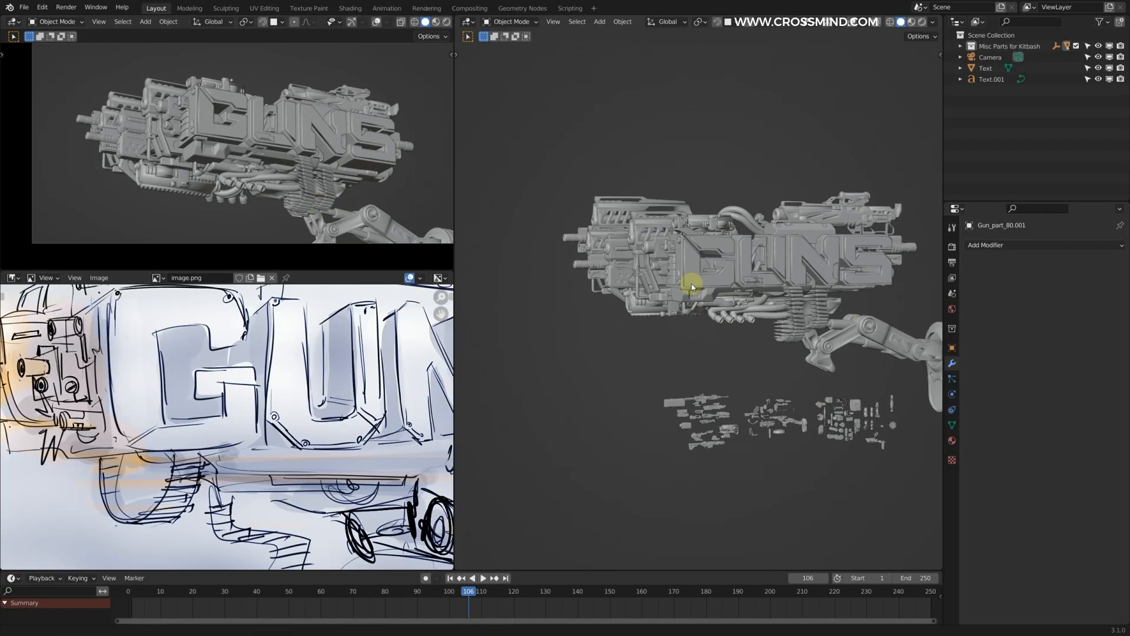
pyautogui.keyDown('shift'); pyautogui.moveTo(884, 421); pyautogui.dragTo(726, 302, button='middle'); pyautogui.keyUp('shift')
pyautogui.scroll(4, 726, 303)
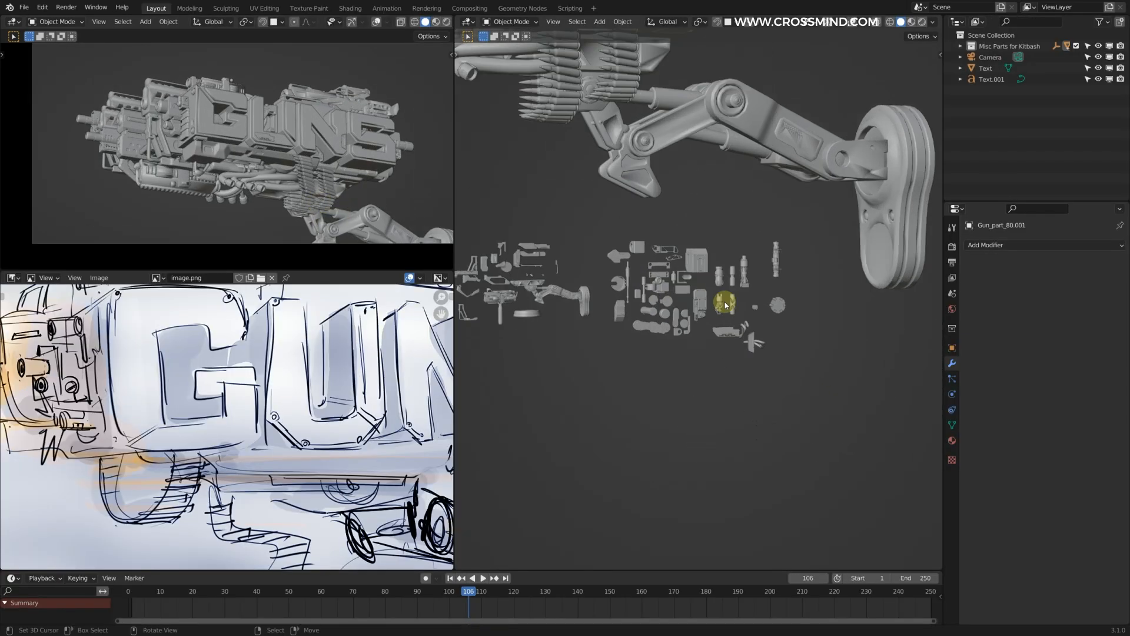
pyautogui.hotkey('ctrl', 'space')
pyautogui.keyDown('shift'); pyautogui.moveTo(617, 382); pyautogui.dragTo(712, 393, button='middle'); pyautogui.keyUp('shift')
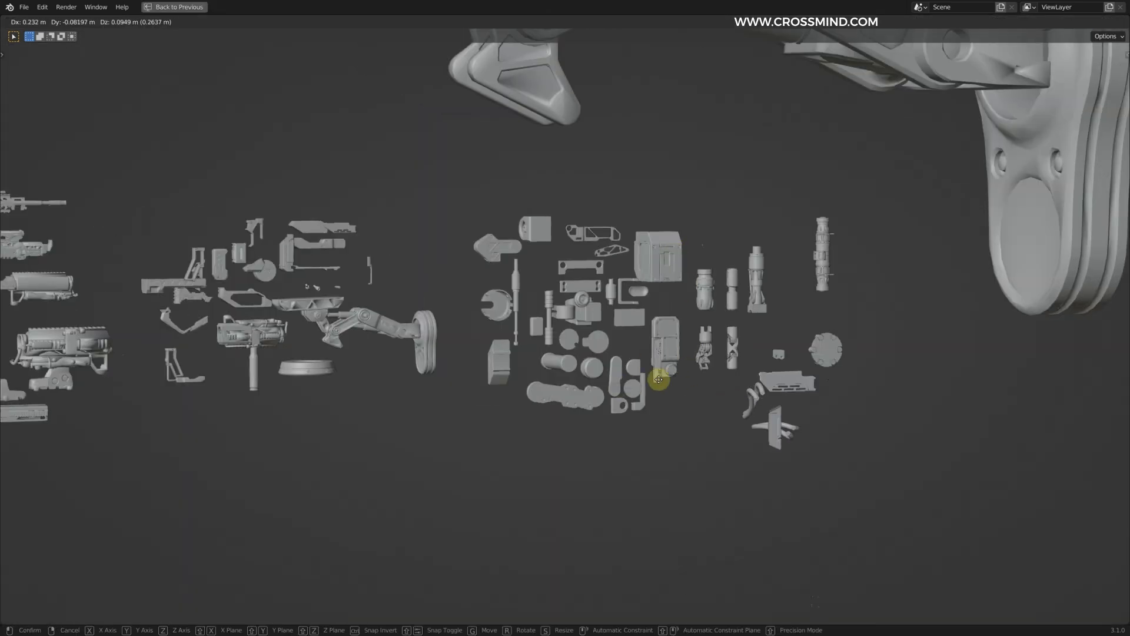
pyautogui.moveTo(773, 330); pyautogui.dragTo(792, 393, button='middle')
pyautogui.press('g')
pyautogui.scroll(5, 792, 393)
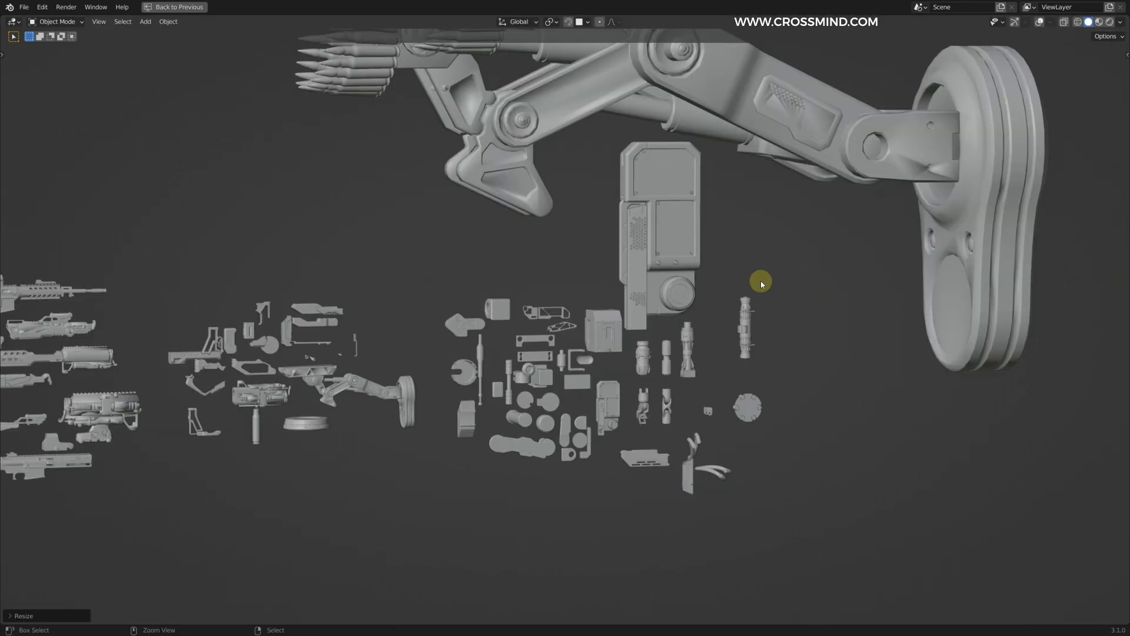
pyautogui.scroll(-2, 761, 280)
pyautogui.moveTo(702, 259); pyautogui.dragTo(749, 257, button='middle')
pyautogui.scroll(2, 711, 262)
pyautogui.scroll(3, 697, 272)
pyautogui.scroll(-5, 749, 257)
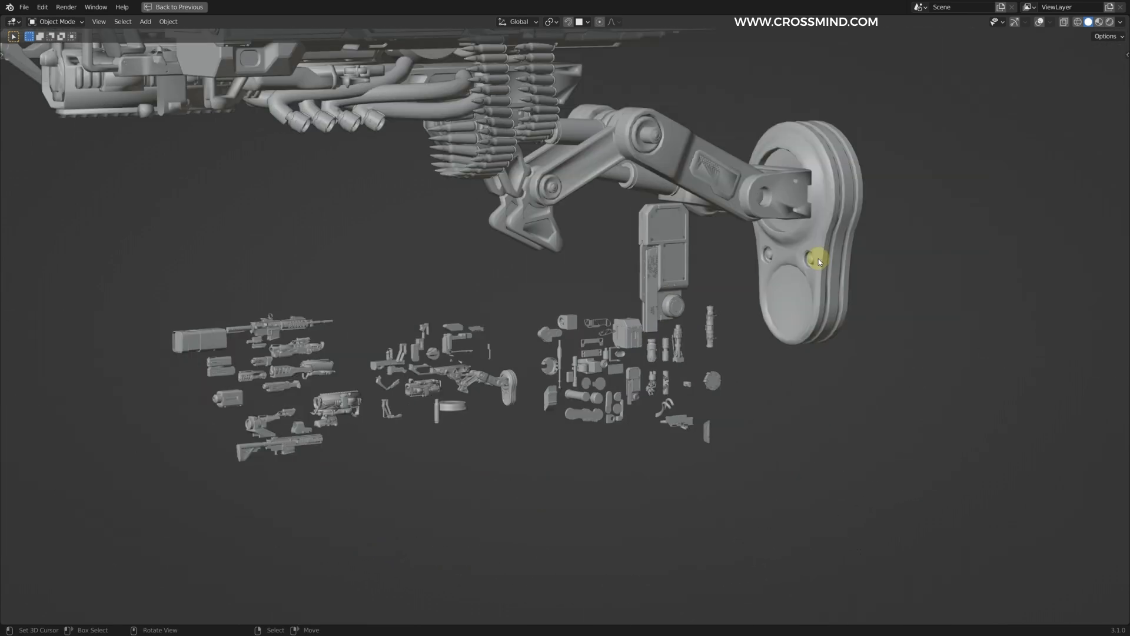
pyautogui.press('Delete')
pyautogui.scroll(6, 719, 358)
pyautogui.moveTo(719, 316); pyautogui.dragTo(812, 458, button='middle')
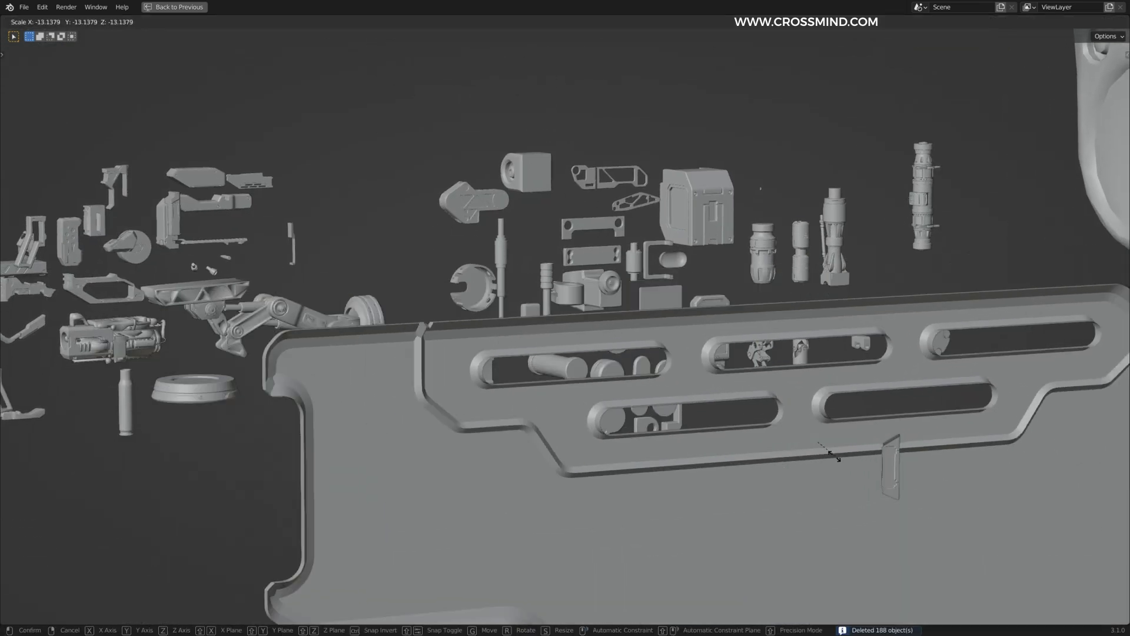
pyautogui.rightClick(697, 382)
pyautogui.scroll(-5, 644, 325)
pyautogui.hotkey('ctrl', 'space')
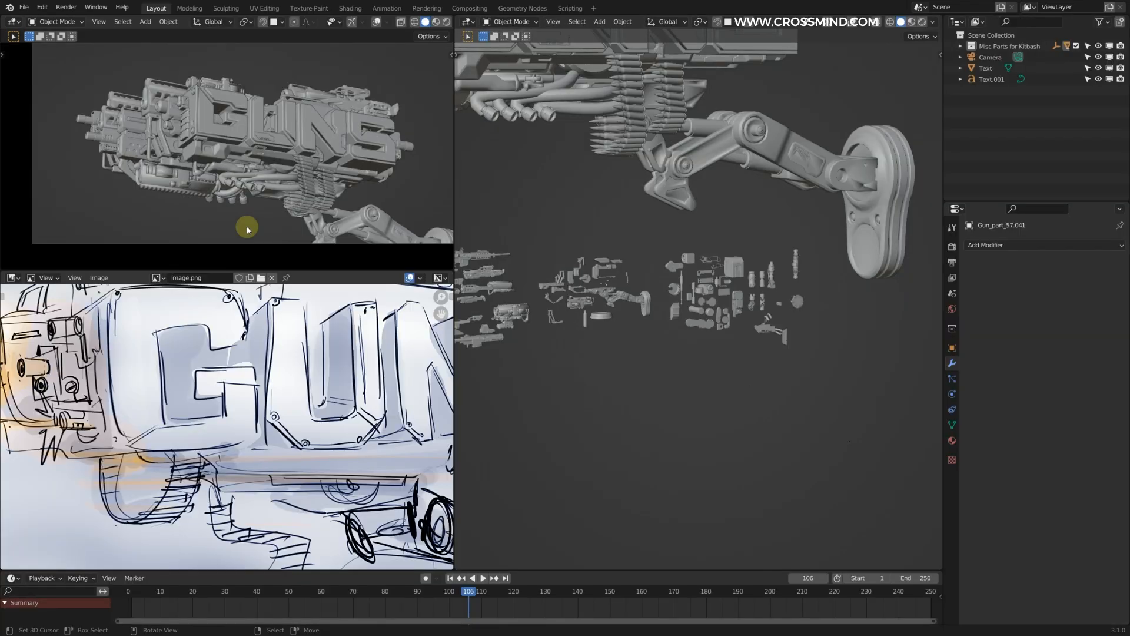
# Step: Duplicate the curved hose parts on the gun and move the copies well away from the model
pyautogui.scroll(3, 754, 358)
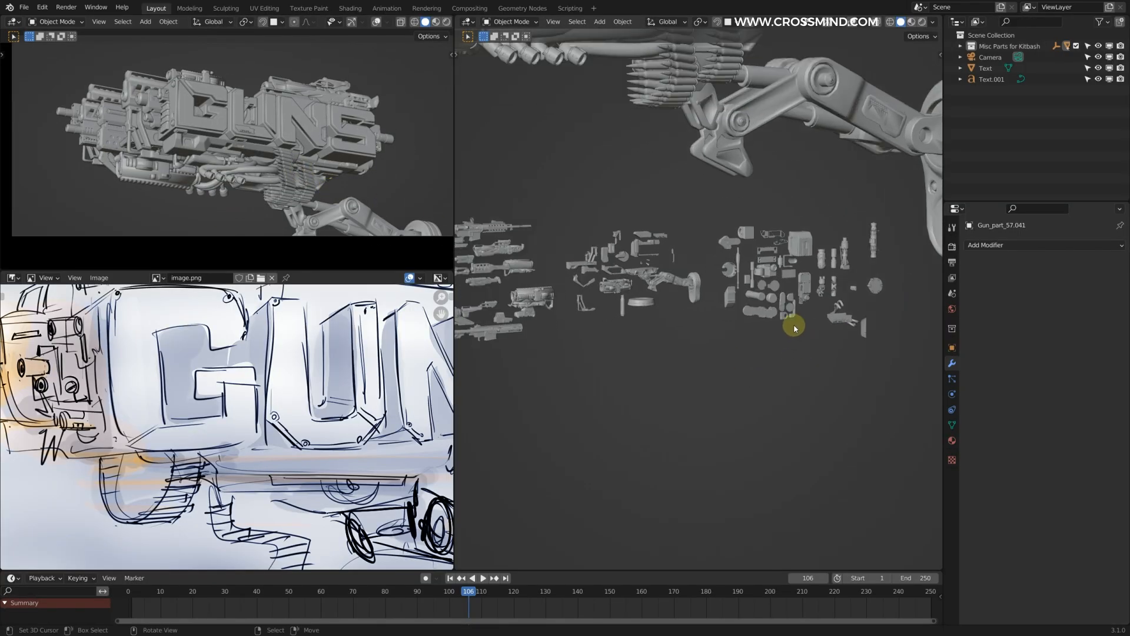
pyautogui.scroll(-3, 706, 247)
pyautogui.keyDown('shift'); pyautogui.moveTo(701, 185); pyautogui.dragTo(722, 225, button='middle'); pyautogui.keyUp('shift')
pyautogui.rightClick(722, 223)
pyautogui.press('g')
pyautogui.click(679, 219)
pyautogui.scroll(-3, 706, 294)
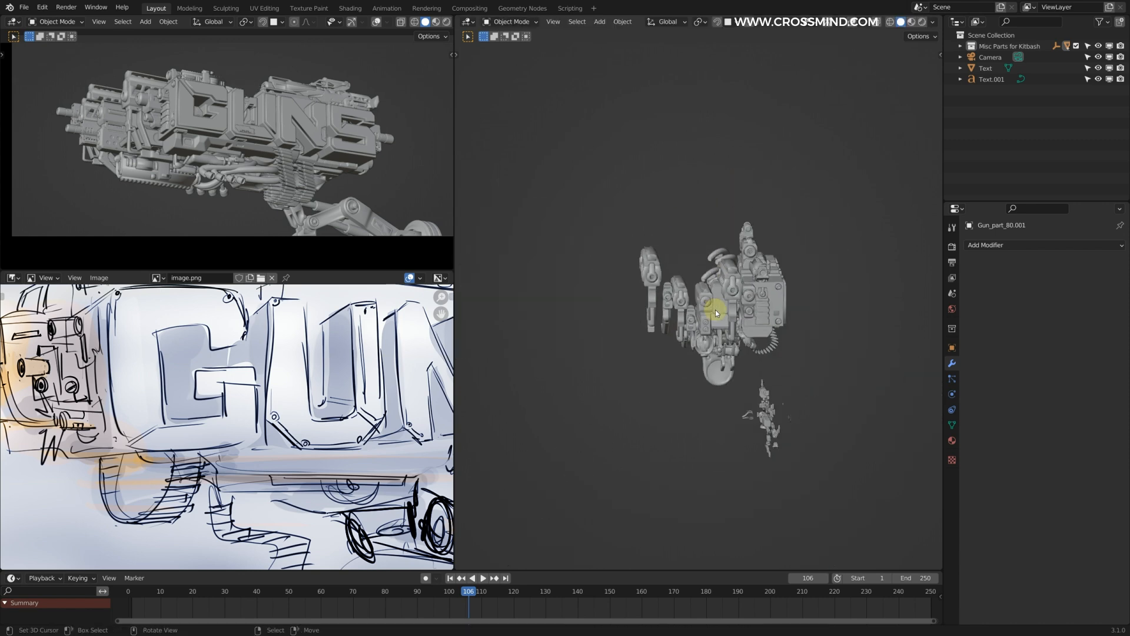
pyautogui.keyDown('shift'); pyautogui.moveTo(717, 310); pyautogui.dragTo(633, 250, button='middle'); pyautogui.keyUp('shift')
pyautogui.hotkey('shift', 'd')
pyautogui.click(848, 389)
pyautogui.press('g')
pyautogui.click(847, 392)
# Step: Position the separated hose copies in front of and below the gun, on the camera's side
pyautogui.press('g')
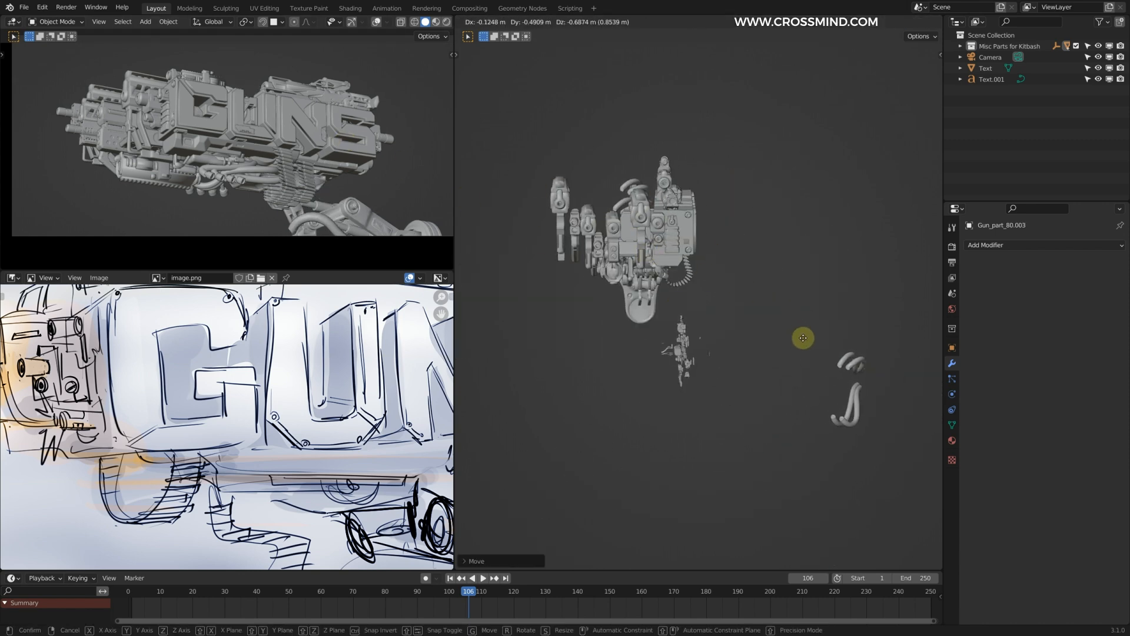
pyautogui.click(816, 362)
pyautogui.moveTo(816, 362); pyautogui.dragTo(766, 344, button='middle')
pyautogui.keyDown('shift'); pyautogui.moveTo(765, 344); pyautogui.dragTo(714, 296, button='middle'); pyautogui.keyUp('shift')
pyautogui.rightClick(730, 285)
pyautogui.press('g')
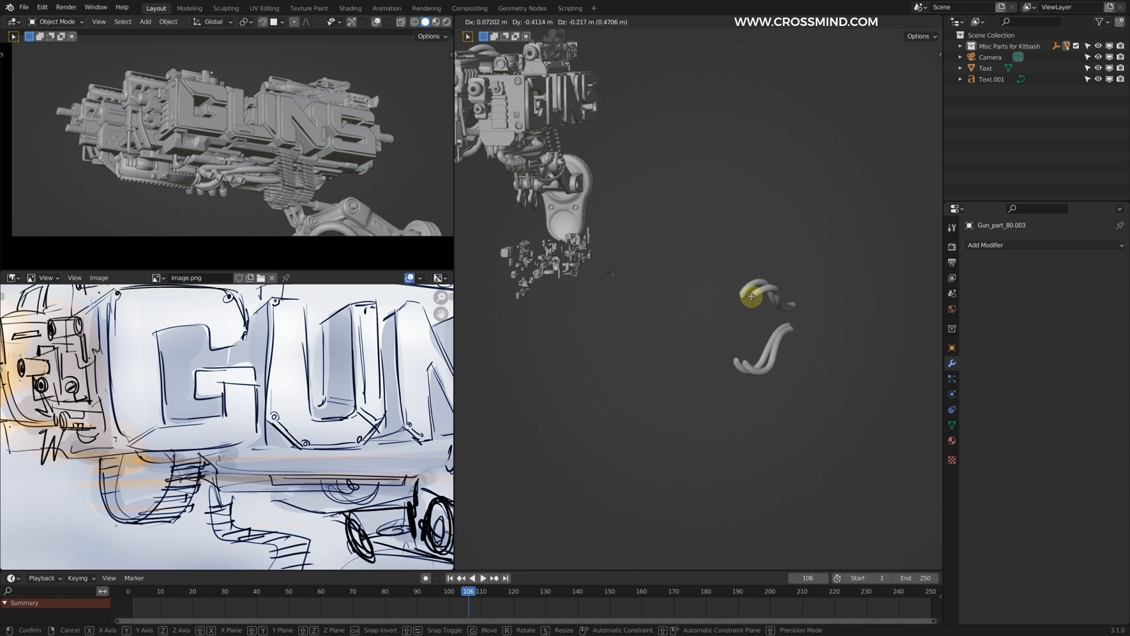
pyautogui.click(752, 297)
# Step: Duplicate the foreground hoses in top view and place the new copy beside the first set
pyautogui.scroll(-4, 752, 299)
pyautogui.press('KP_7')
pyautogui.hotkey('shift', 'd')
pyautogui.click(552, 349)
pyautogui.press('g')
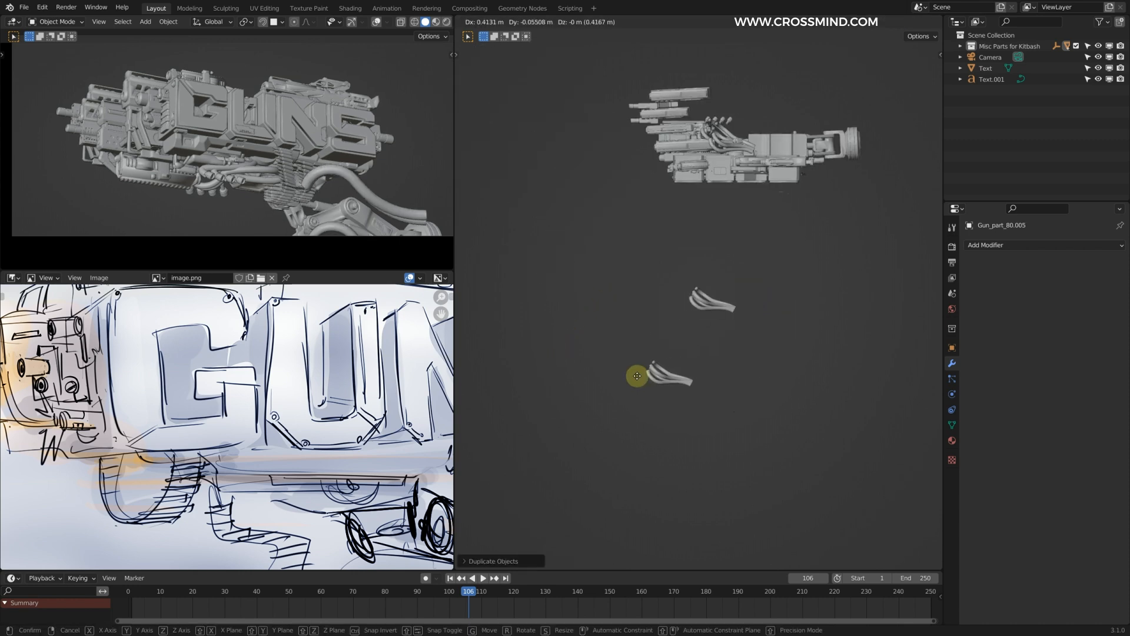
pyautogui.click(623, 378)
# Step: Lower the second set of foreground hoses below the gun and rotate it to vary its angle
pyautogui.moveTo(627, 376); pyautogui.dragTo(673, 234, button='middle')
pyautogui.press('g')
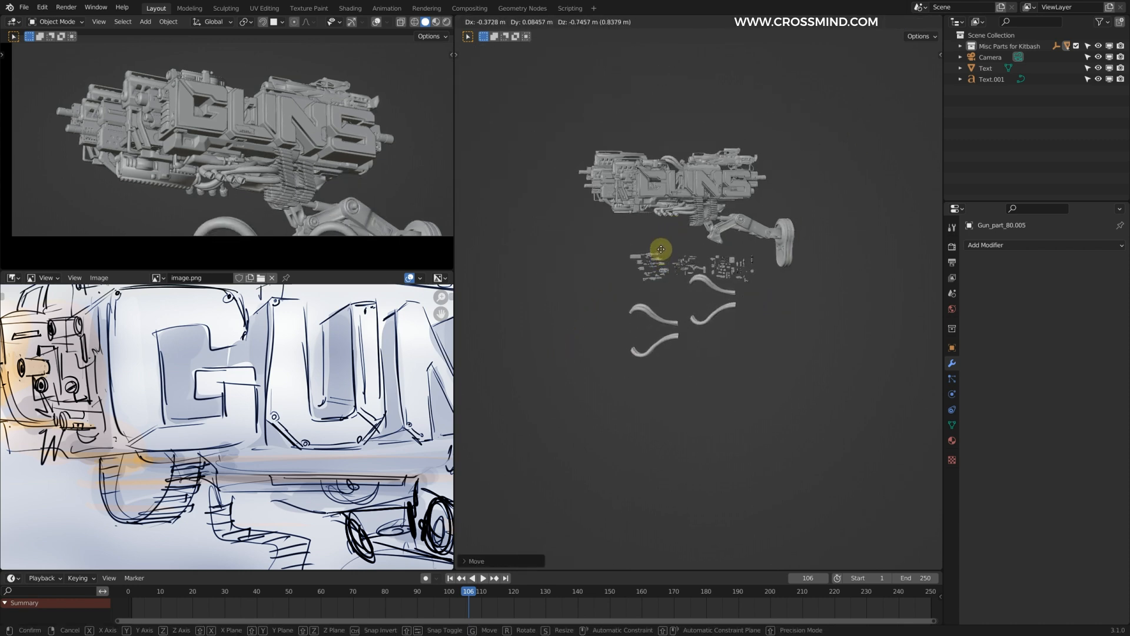
pyautogui.click(659, 258)
pyautogui.press('r')
pyautogui.click(730, 336)
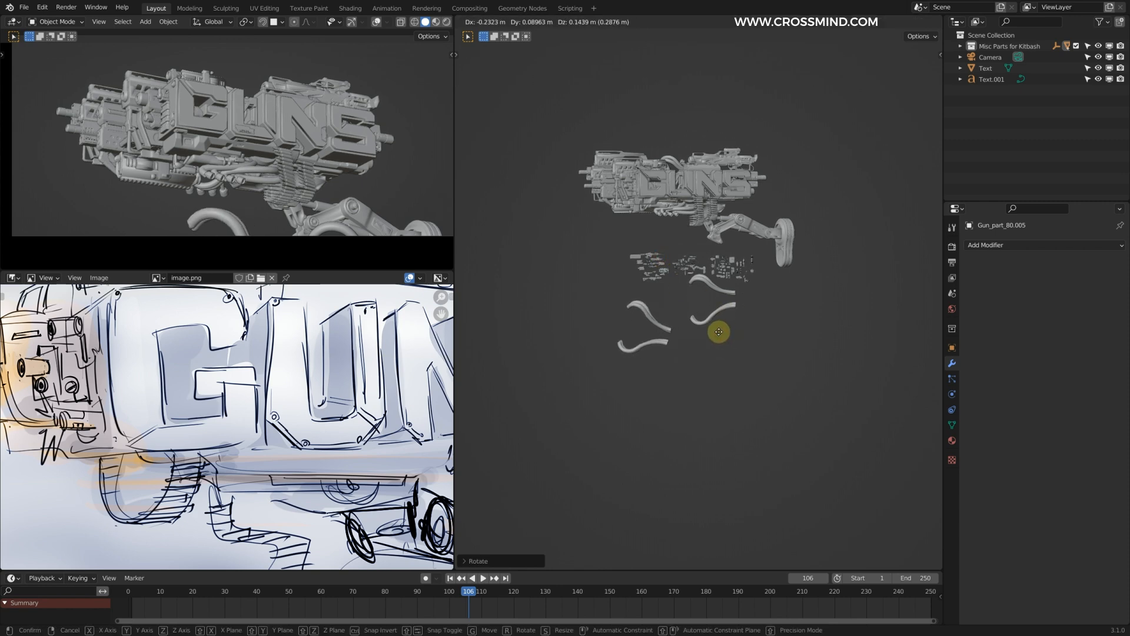
# Step: Duplicate the foreground hoses once more, offset the copy and change its scale
pyautogui.press('Tab')
pyautogui.scroll(3, 706, 294)
pyautogui.press('Tab')
pyautogui.moveTo(696, 276); pyautogui.dragTo(733, 324, button='middle')
pyautogui.hotkey('shift', 'd')
pyautogui.click(720, 330)
pyautogui.press('s')
pyautogui.click(739, 339)
# Step: Move and scale the hose copies in camera view so they arch along the lower edge of the frame
pyautogui.hotkey('ctrl', 'space')
pyautogui.keyDown('shift'); pyautogui.moveTo(318, 441); pyautogui.dragTo(346, 394, button='middle'); pyautogui.keyUp('shift')
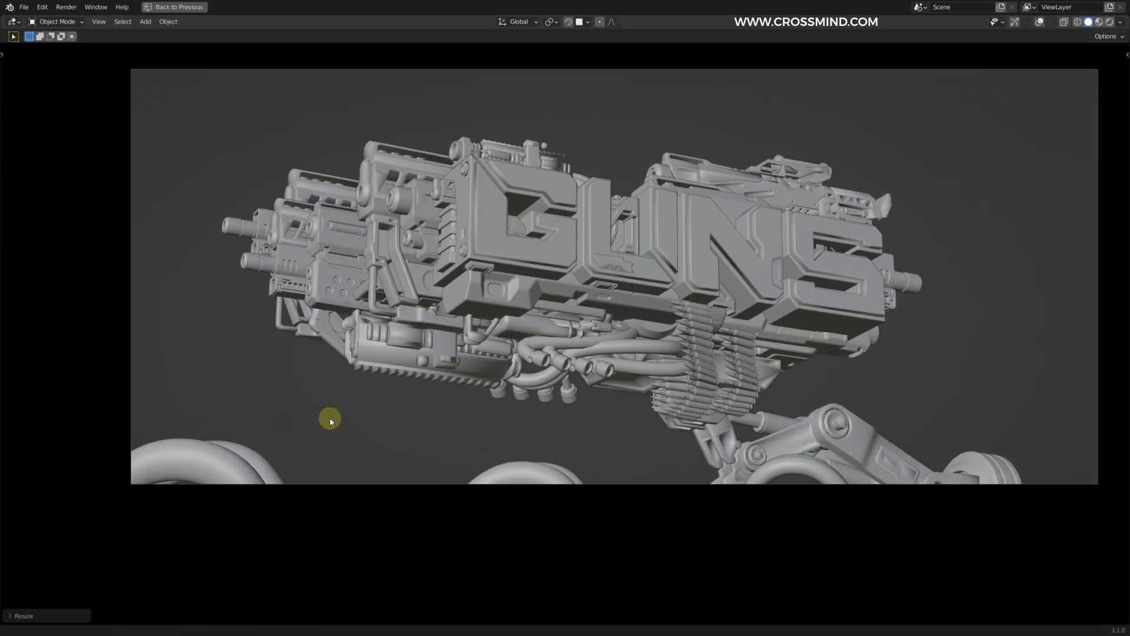
pyautogui.press('g')
pyautogui.click(371, 374)
pyautogui.press('s')
pyautogui.scroll(2, 259, 406)
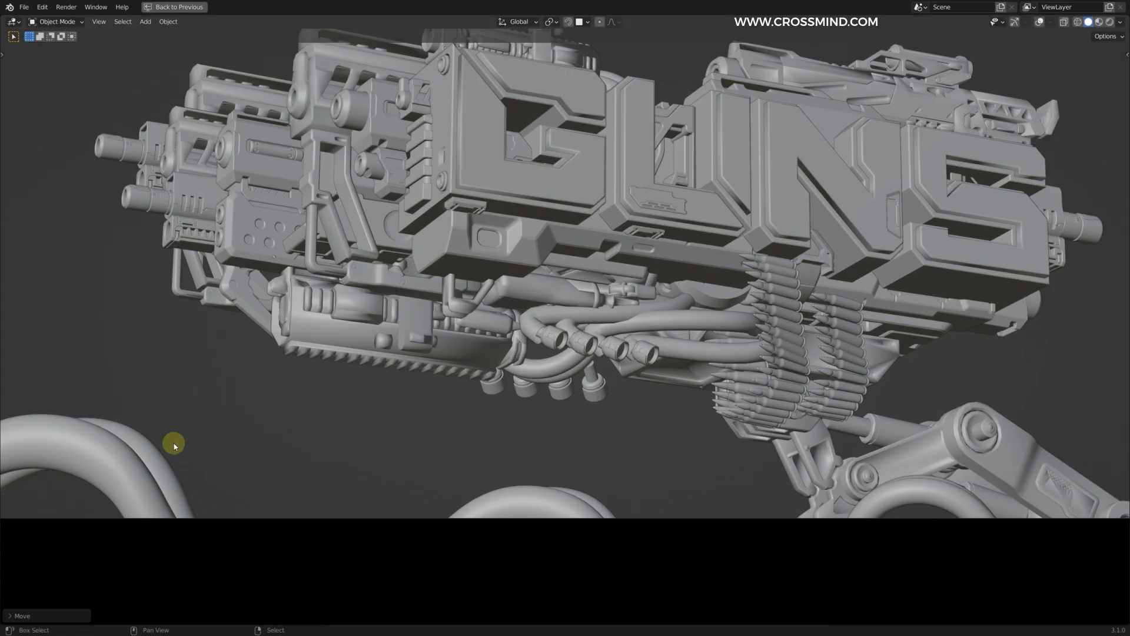
pyautogui.keyDown('shift'); pyautogui.moveTo(130, 450); pyautogui.dragTo(434, 404, button='middle'); pyautogui.keyUp('shift')
pyautogui.scroll(-4, 434, 403)
pyautogui.press('g')
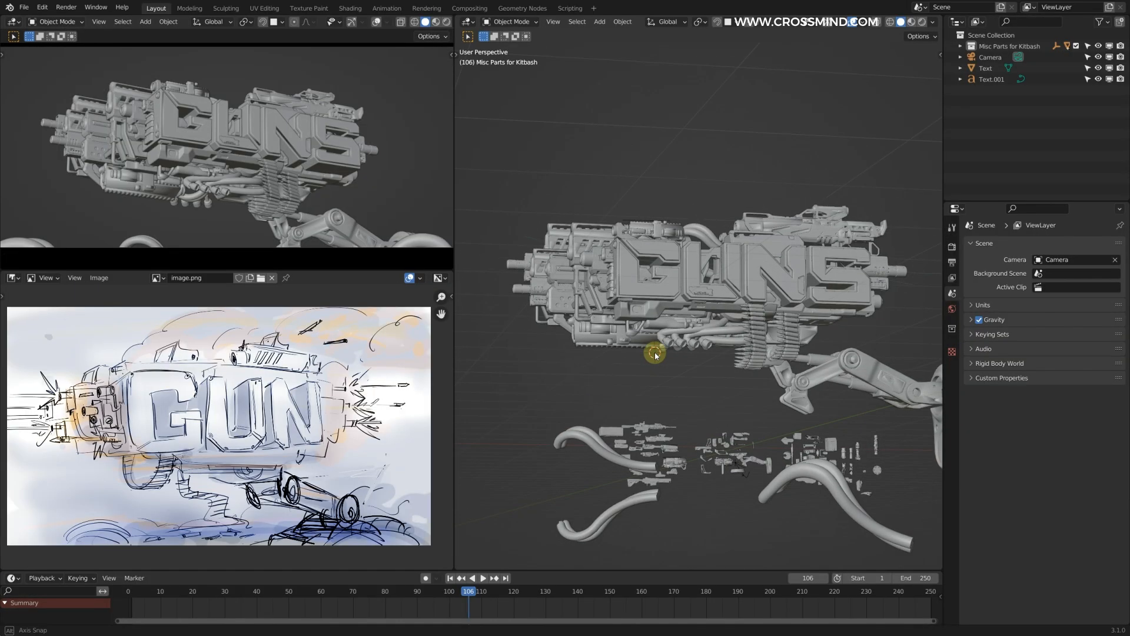
# Step: Duplicate a shell casing, place the copy in the air above the gun and scale it as in the sketch
pyautogui.scroll(3, 720, 306)
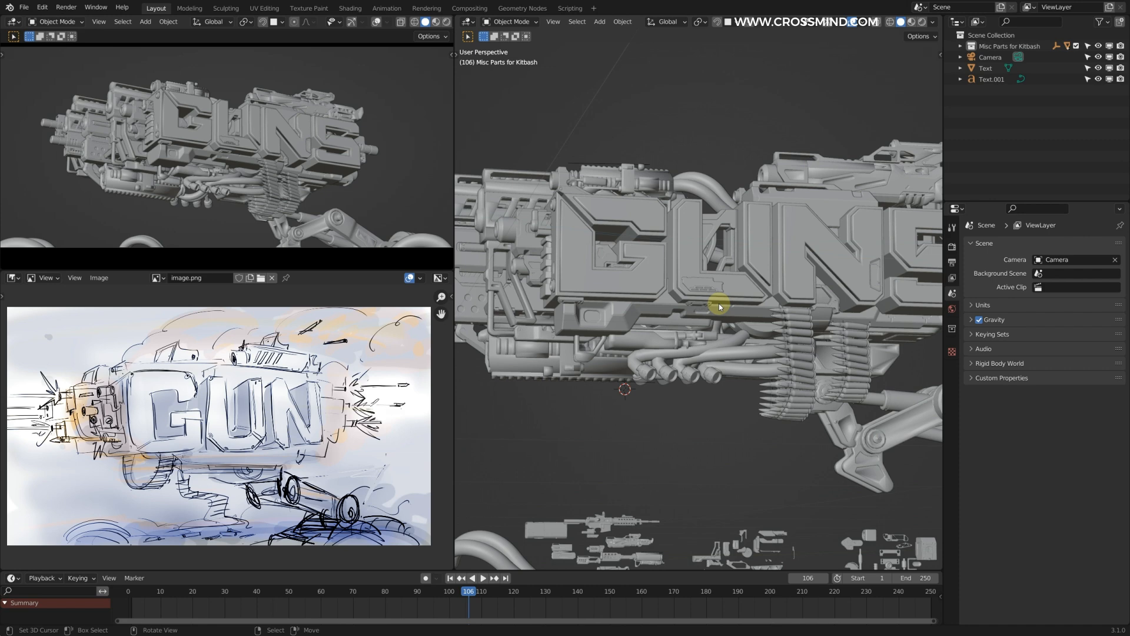
pyautogui.scroll(-3, 719, 306)
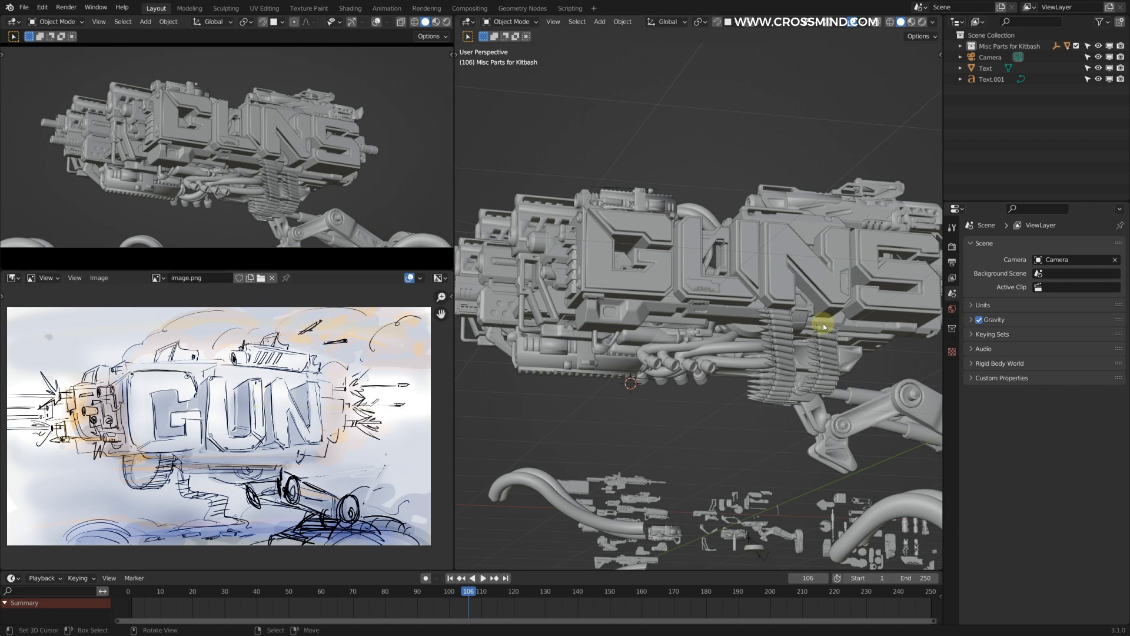
pyautogui.moveTo(759, 372); pyautogui.dragTo(742, 327, button='middle')
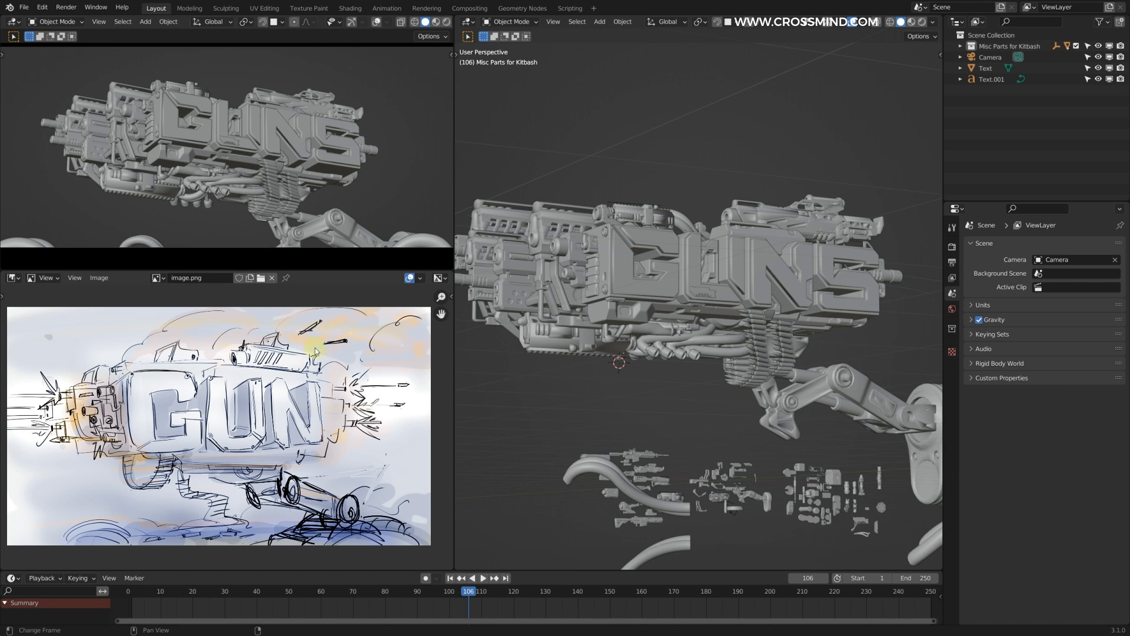
pyautogui.click(719, 439)
pyautogui.moveTo(777, 376); pyautogui.dragTo(699, 435, button='middle')
pyautogui.hotkey('shift', 'd')
pyautogui.click(815, 90)
pyautogui.press('s')
pyautogui.click(825, 151)
pyautogui.moveTo(825, 151); pyautogui.dragTo(719, 195, button='middle')
# Step: Rotate, resize and reposition the flying casing above the top-mounted rifle
pyautogui.moveTo(642, 159); pyautogui.dragTo(639, 240, button='middle')
pyautogui.press('r')
pyautogui.click(834, 176)
pyautogui.press('s')
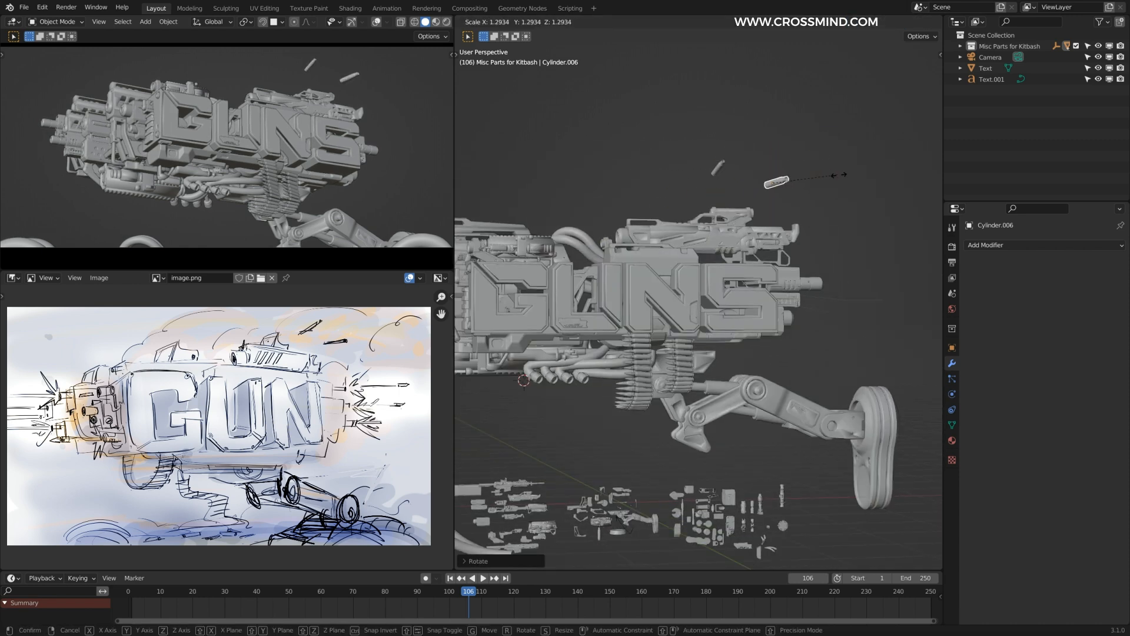
pyautogui.click(853, 177)
pyautogui.press('g')
pyautogui.click(743, 188)
# Step: Duplicate the flying casing, move the copy off behind the gun and rotate it to a different angle
pyautogui.moveTo(743, 189)
pyautogui.mouseDown(button='middle')
pyautogui.moveTo(828, 205)
pyautogui.moveTo(724, 178)
pyautogui.mouseUp(button='middle')
pyautogui.hotkey('shift', 'd')
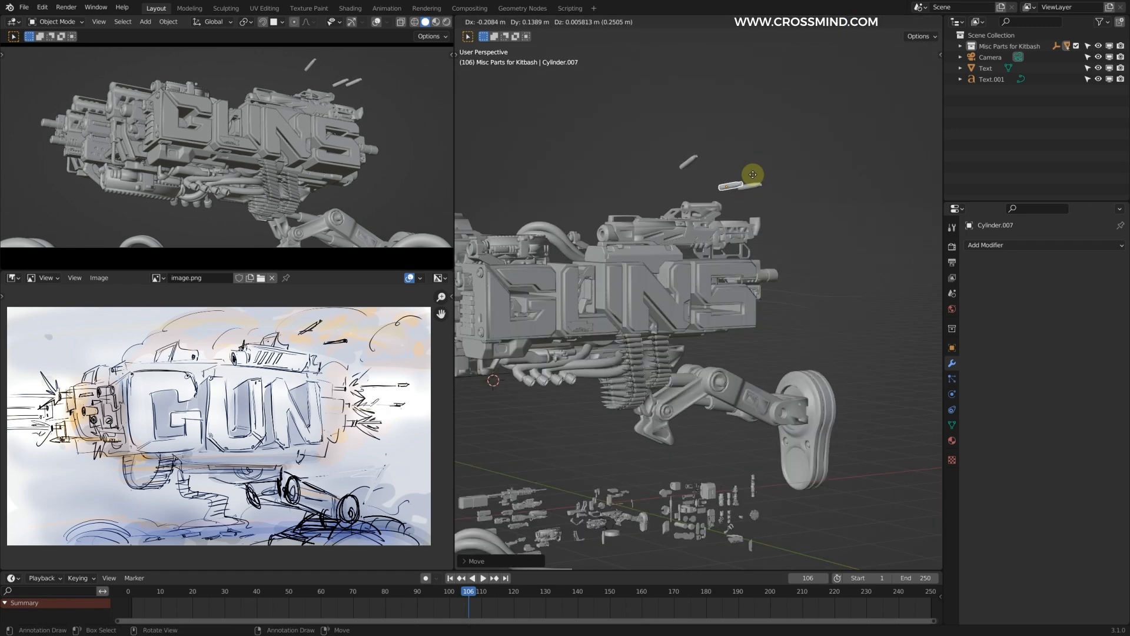
pyautogui.click(717, 198)
pyautogui.moveTo(718, 198); pyautogui.dragTo(820, 204, button='middle')
pyautogui.press('g')
pyautogui.click(920, 269)
pyautogui.press('r')
pyautogui.click(828, 345)
# Step: Reposition and scale the ejected casings to spread them across the space above the title's right end
pyautogui.scroll(-4, 796, 297)
pyautogui.moveTo(795, 295); pyautogui.dragTo(765, 288, button='middle')
pyautogui.click(628, 212)
pyautogui.press('g')
pyautogui.click(654, 215)
pyautogui.click(738, 279)
pyautogui.press('s')
pyautogui.click(638, 220)
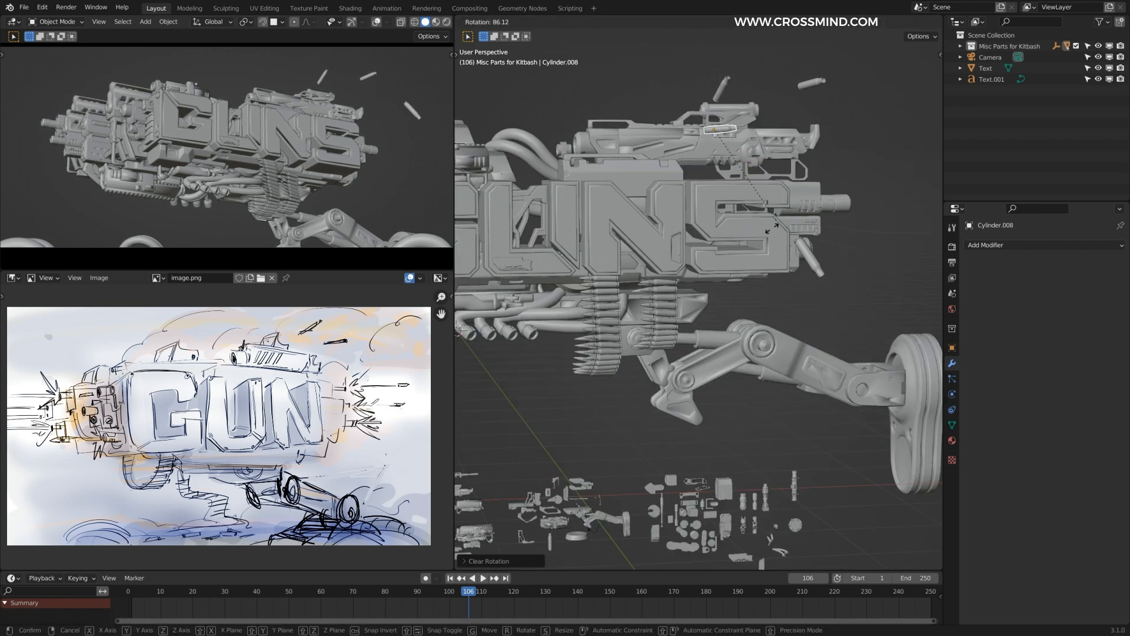
# Step: Add another casing copy beside the top-mounted rifle, rotate it to a new angle and save the file
pyautogui.hotkey('shift', 'd')
pyautogui.click(764, 36)
pyautogui.press('g')
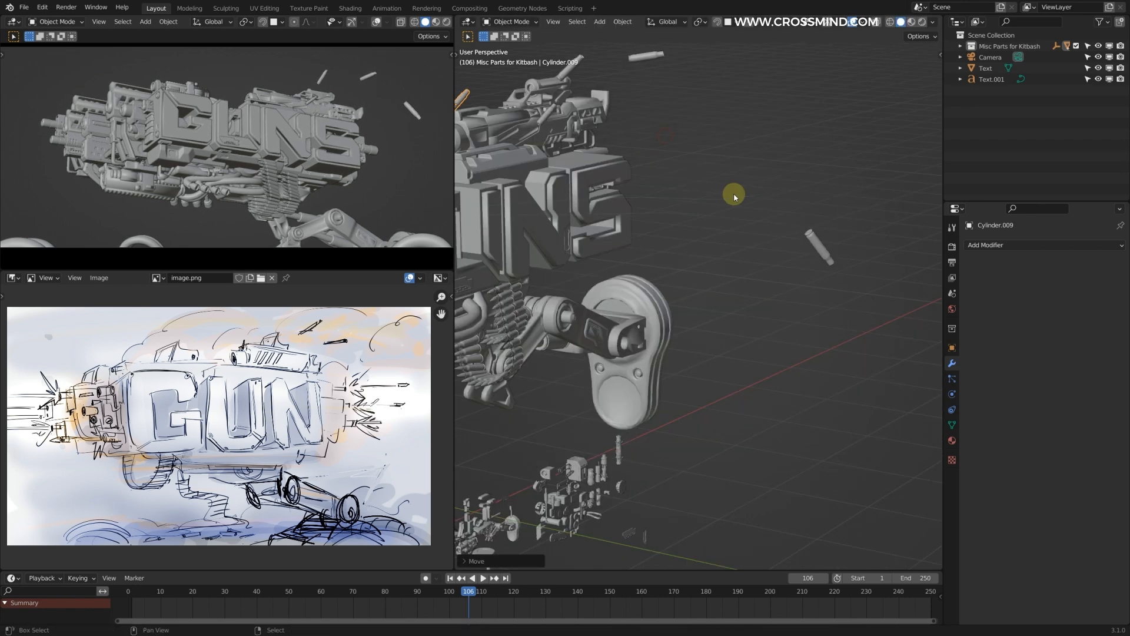
pyautogui.click(643, 144)
pyautogui.press('r')
pyautogui.click(846, 174)
pyautogui.press('g')
pyautogui.click(709, 230)
pyautogui.hotkey('shift', 'd')
pyautogui.click(831, 180)
pyautogui.scroll(-4, 822, 252)
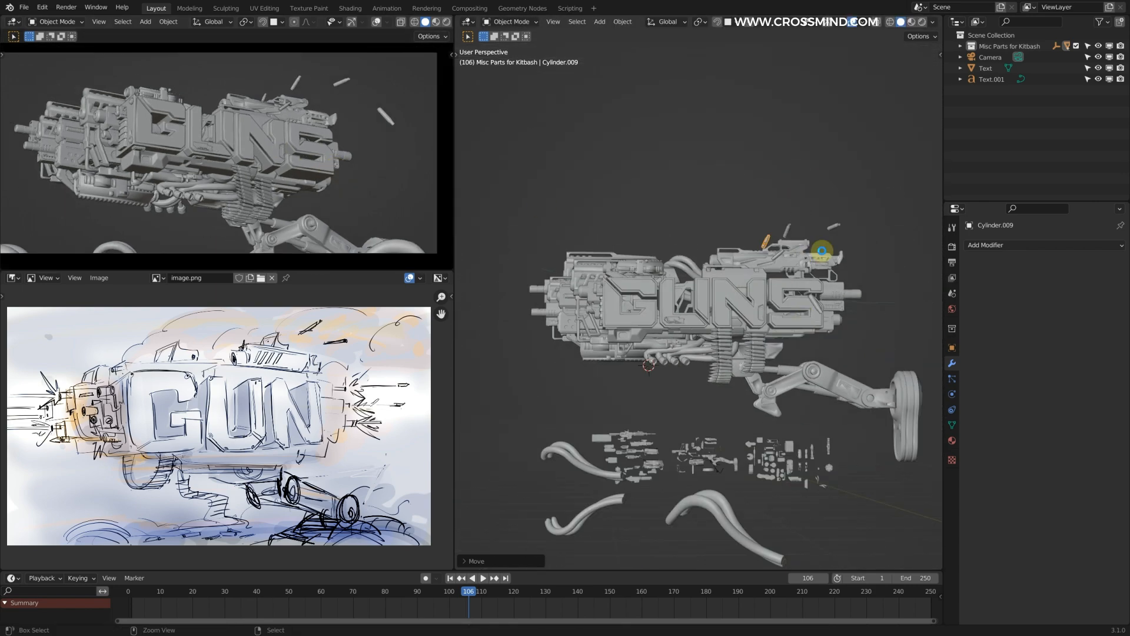
pyautogui.hotkey('ctrl', 's')
# Step: Duplicate the bullet belt and place the copy under the gun's front end, beside the lower barrel assembly
pyautogui.scroll(4, 730, 336)
pyautogui.click(740, 361)
pyautogui.hotkey('shift', 'd')
pyautogui.press('g')
pyautogui.moveTo(584, 342); pyautogui.dragTo(715, 338, button='middle')
pyautogui.click(649, 333)
pyautogui.scroll(1, 757, 330)
pyautogui.hotkey('ctrl', 'space')
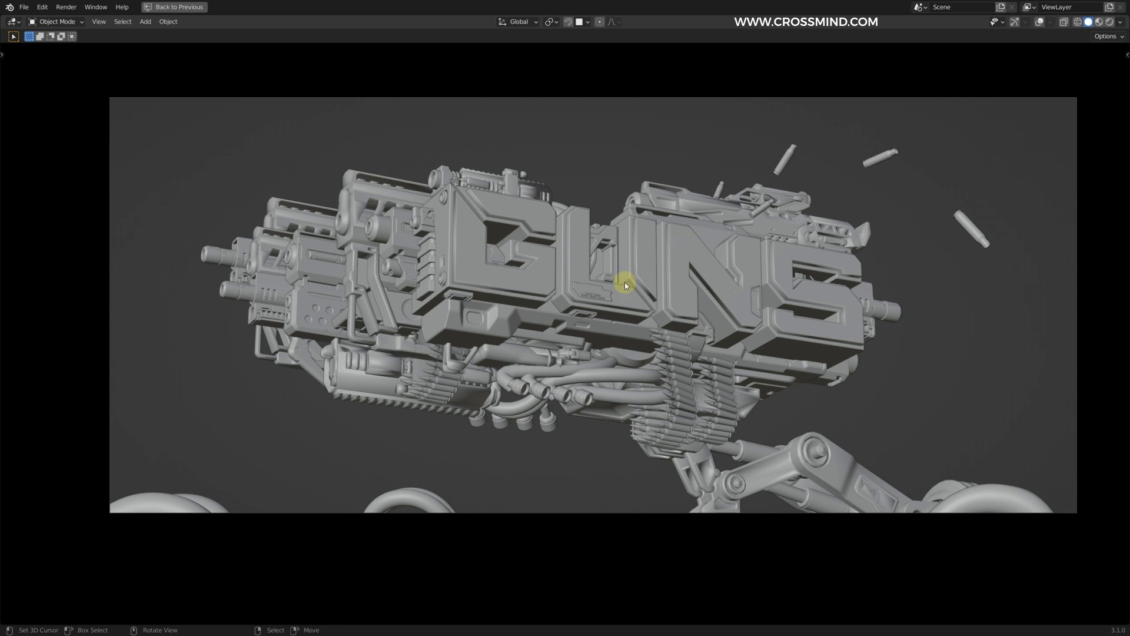
# Step: Select the whole gun assembly with its casings and save the file
pyautogui.hotkey('ctrl', 'space')
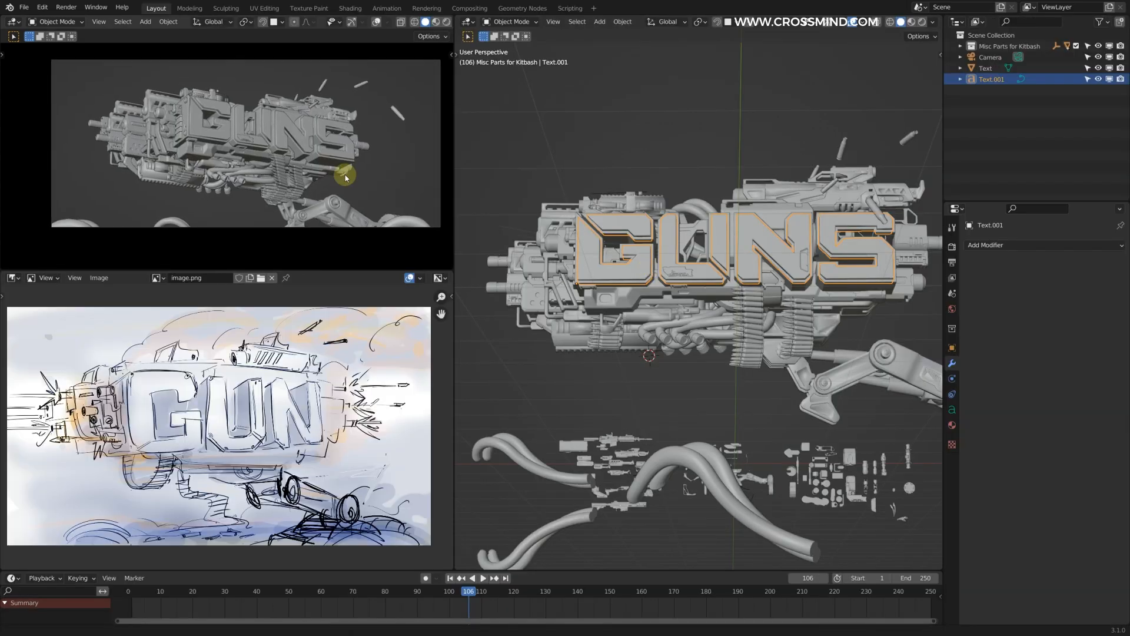
pyautogui.keyDown('shift'); pyautogui.click(755, 232); pyautogui.keyUp('shift')
pyautogui.hotkey('ctrl', 's')
pyautogui.moveTo(755, 231); pyautogui.dragTo(835, 313, button='middle')
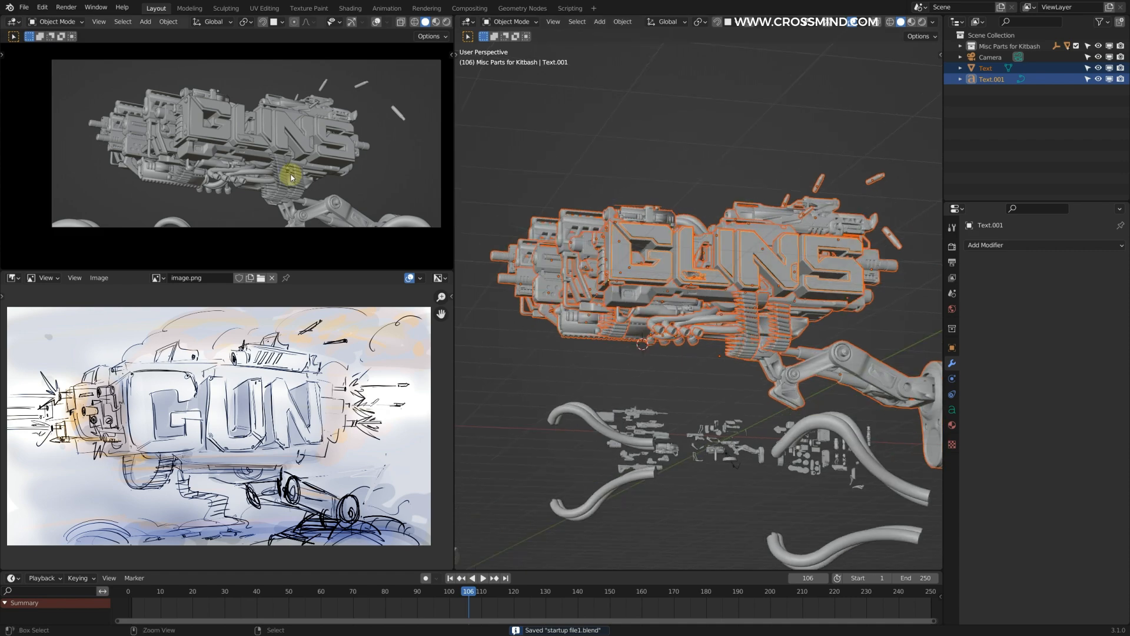
pyautogui.hotkey('ctrl', 'space')
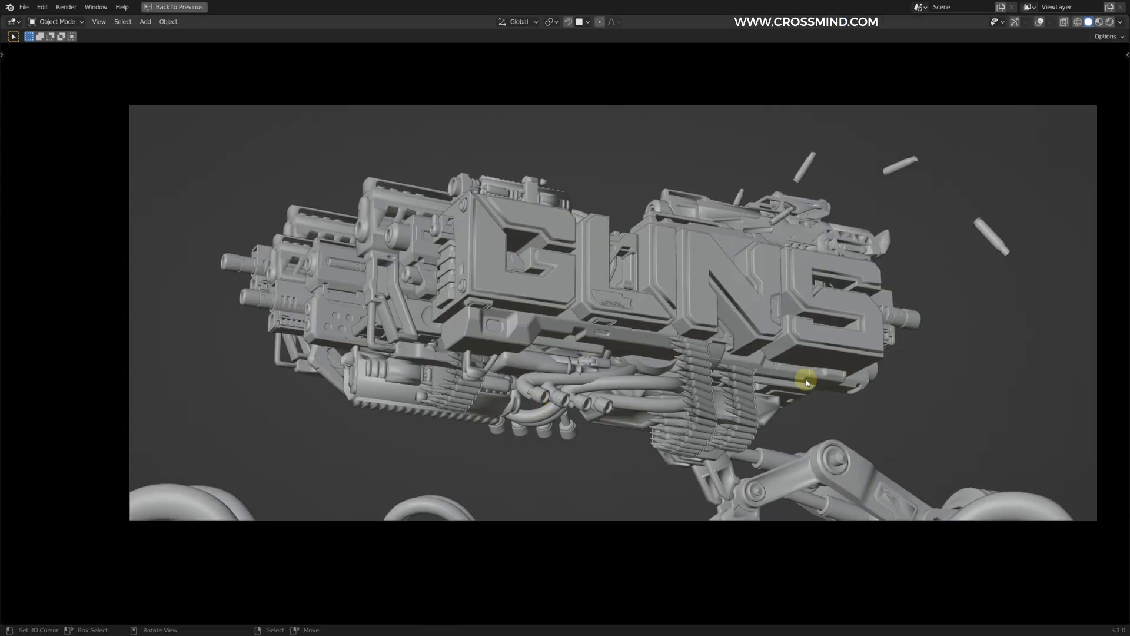
# Step: Select the whole gun assembly with its casings and move it to a new collection named MAIN UNIT
pyautogui.keyDown('shift'); pyautogui.moveTo(803, 384); pyautogui.dragTo(774, 368, button='middle'); pyautogui.keyUp('shift')
pyautogui.hotkey('ctrl', 'space')
pyautogui.moveTo(687, 300); pyautogui.dragTo(789, 206, button='middle')
pyautogui.scroll(-5, 789, 206)
pyautogui.moveTo(580, 218); pyautogui.dragTo(848, 347)
pyautogui.press('g')
pyautogui.rightClick(823, 289)
pyautogui.press('m')
pyautogui.click(855, 286)
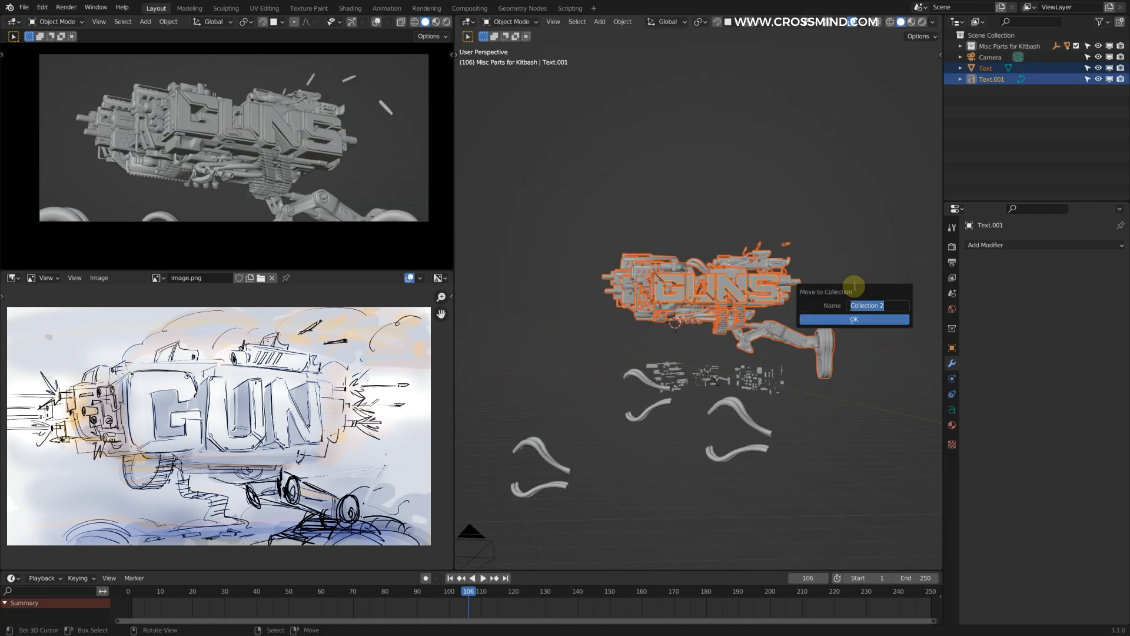
pyautogui.click(873, 320)
pyautogui.click(873, 321)
# Step: Exclude the Misc Parts for Kitbash collection from the view layer
pyautogui.click(960, 57)
pyautogui.click(1009, 46)
pyautogui.moveTo(848, 223); pyautogui.dragTo(854, 151, button='middle')
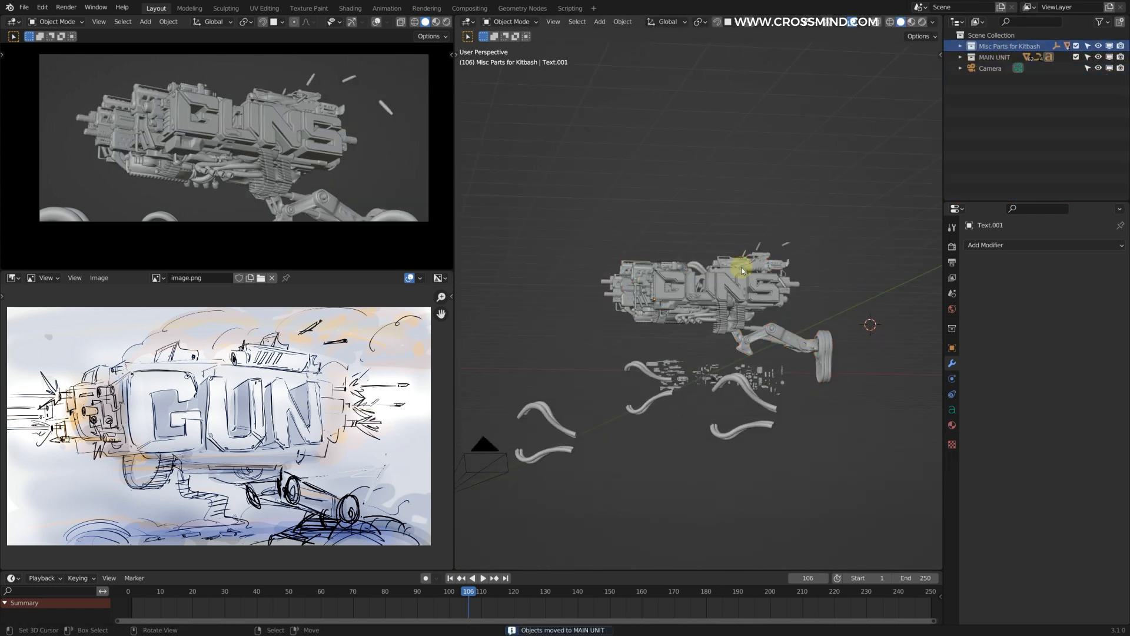
pyautogui.rightClick(1016, 46)
pyautogui.click(1076, 46)
# Step: Set the scene's render engine to Cycles
pyautogui.scroll(2, 779, 298)
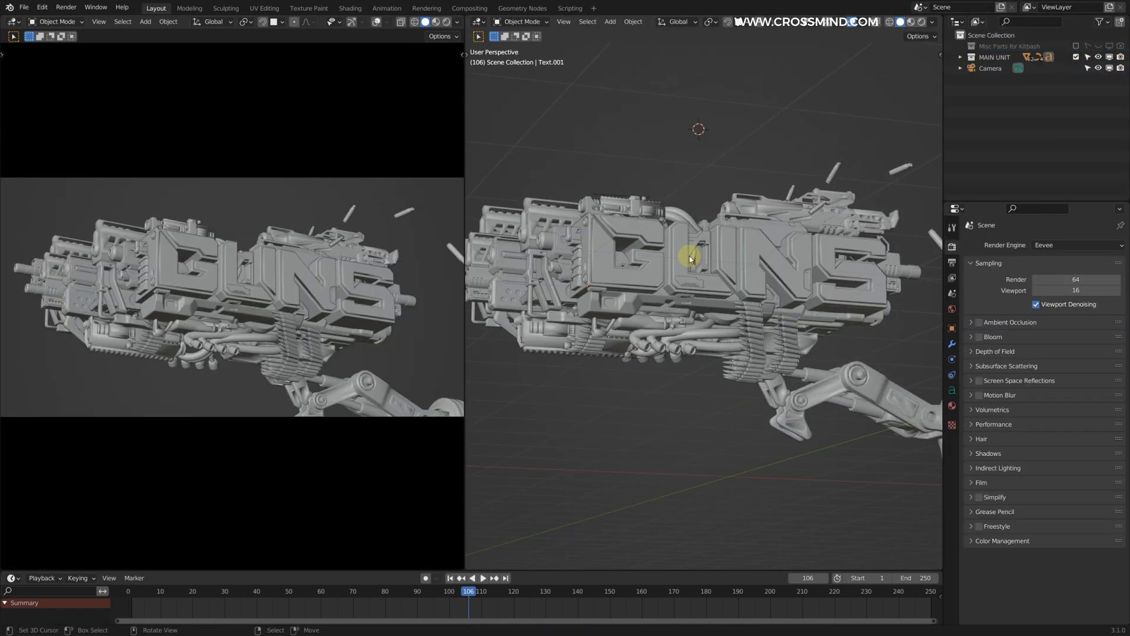
pyautogui.scroll(3, 700, 279)
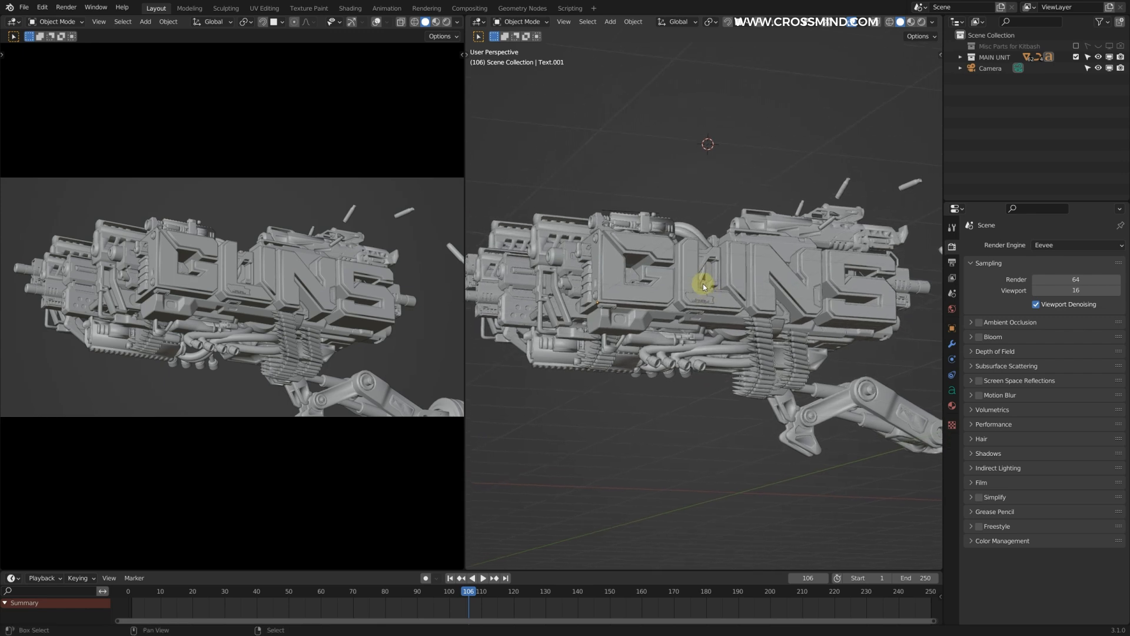
pyautogui.click(1072, 245)
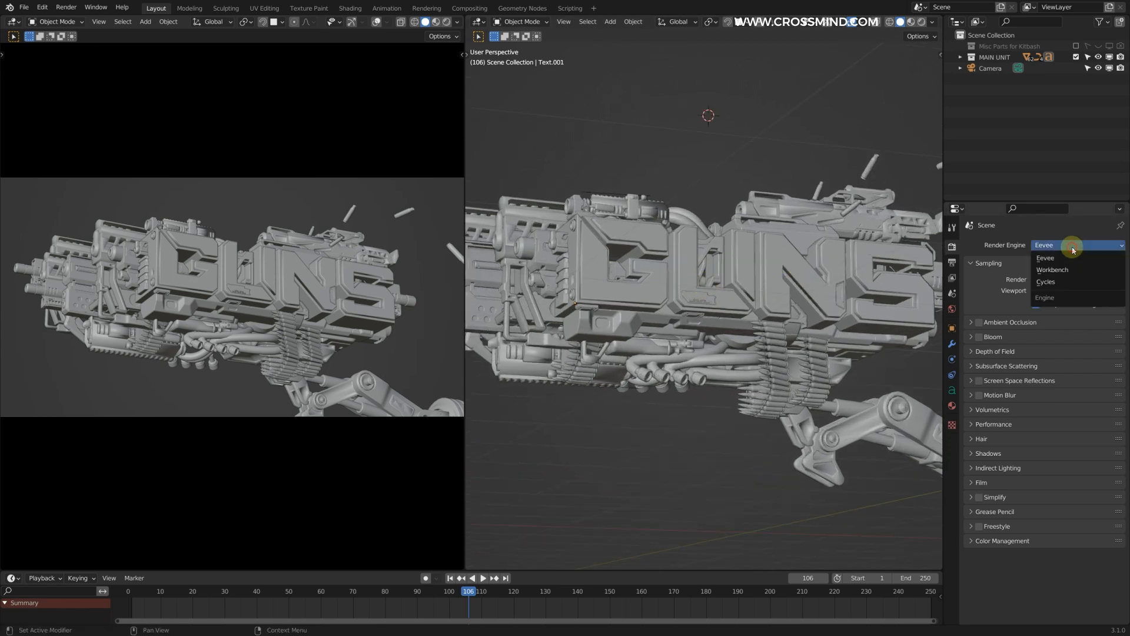
pyautogui.click(1055, 282)
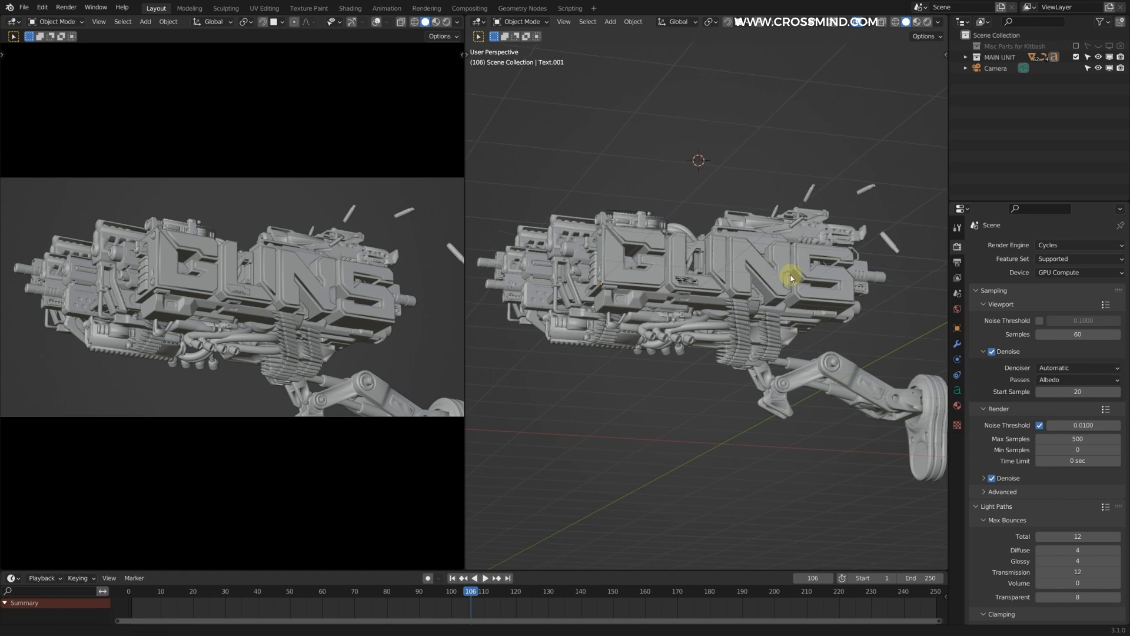
pyautogui.scroll(1, 795, 277)
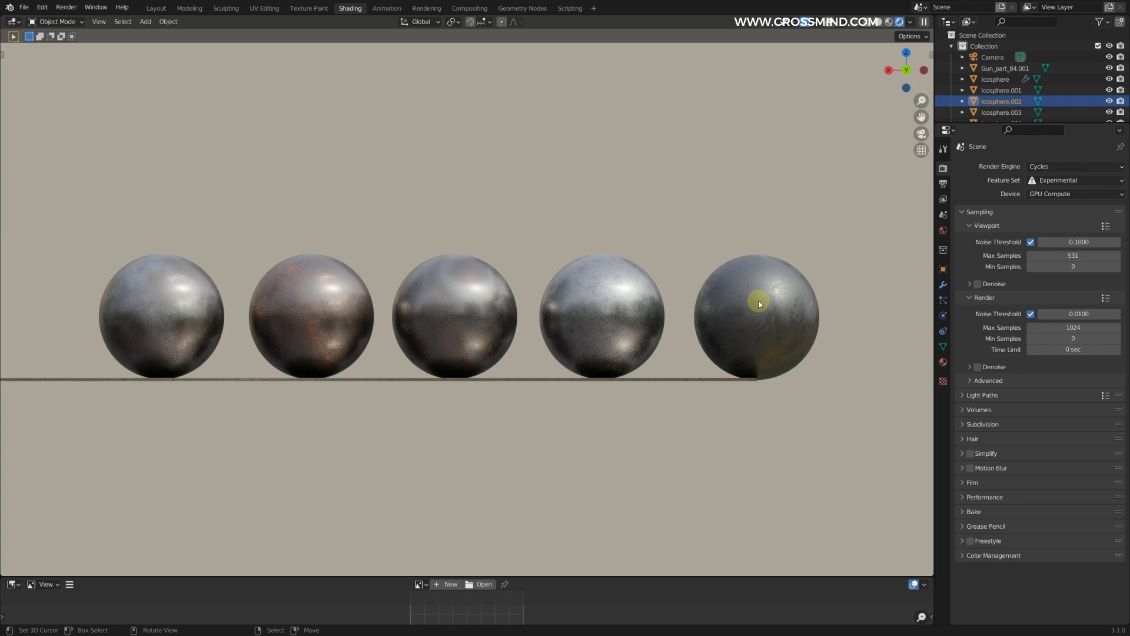
# Step: Bring in the metal material by copying the last sphere of the material file into the GUNS scene and deleting the pasted sphere
pyautogui.click(872, 22)
pyautogui.hotkey('ctrl', 'c')
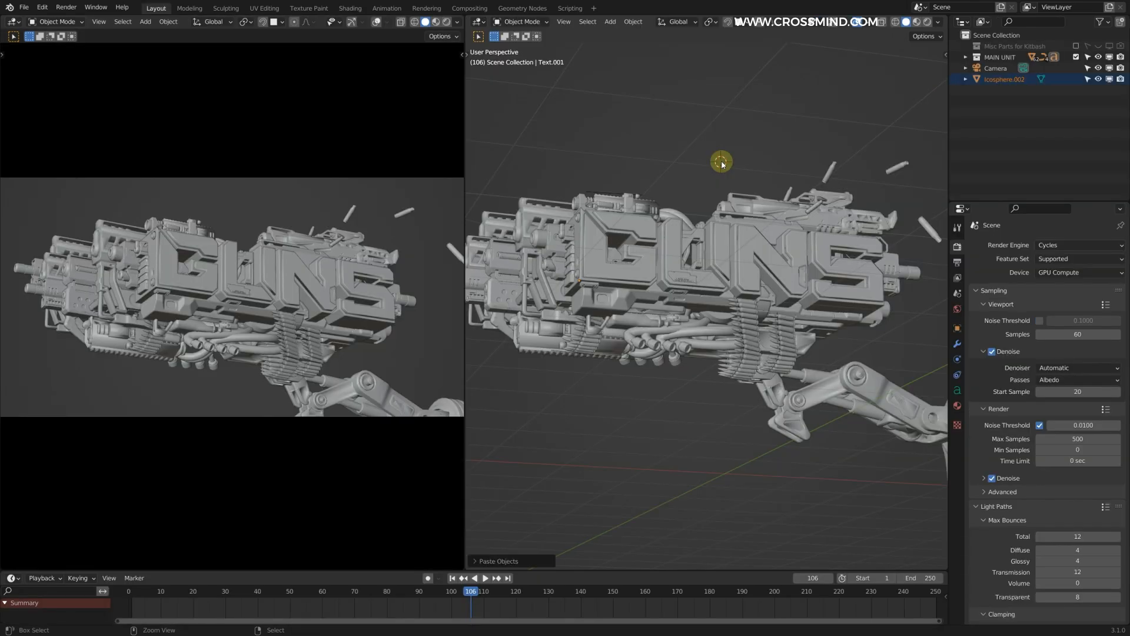
pyautogui.hotkey('ctrl', 'v')
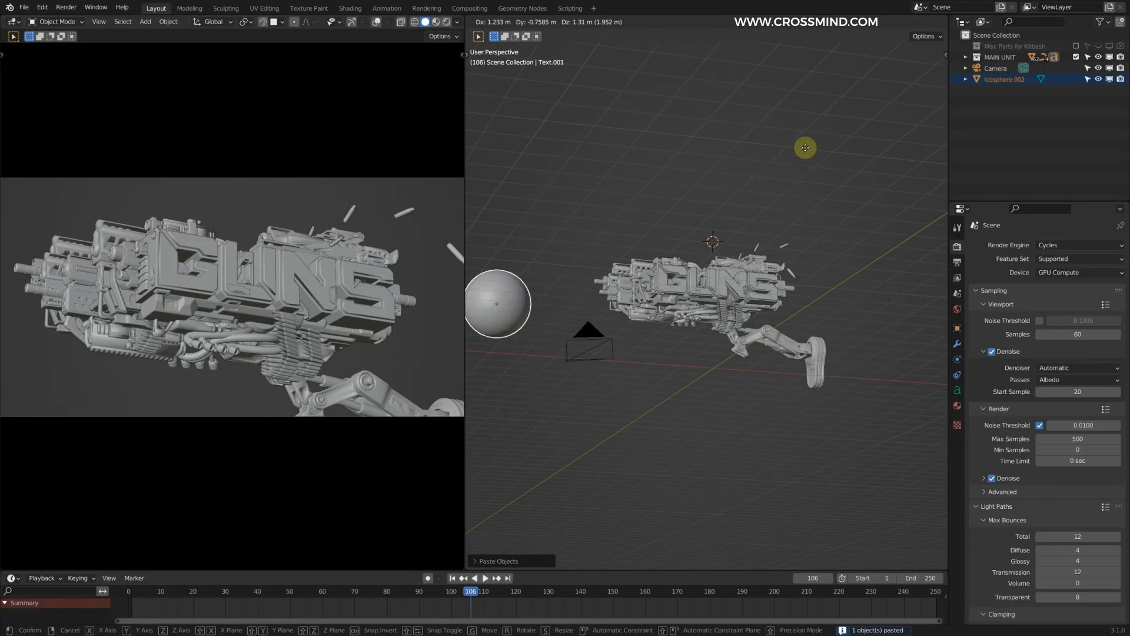
pyautogui.click(957, 406)
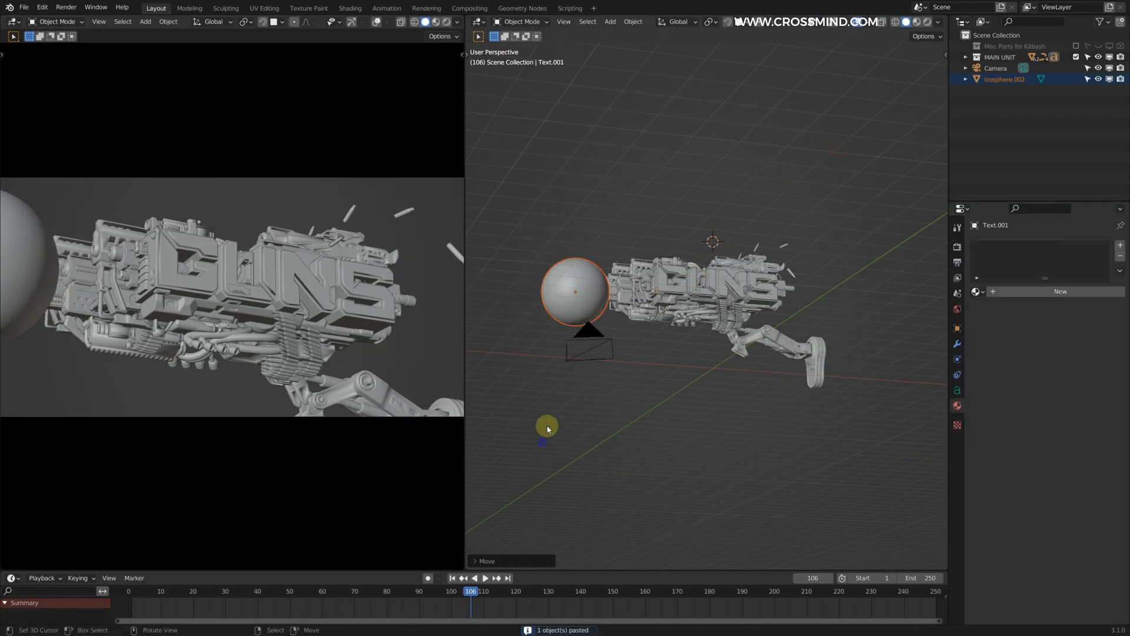
pyautogui.rightClick(572, 303)
pyautogui.press('Delete')
pyautogui.scroll(6, 646, 252)
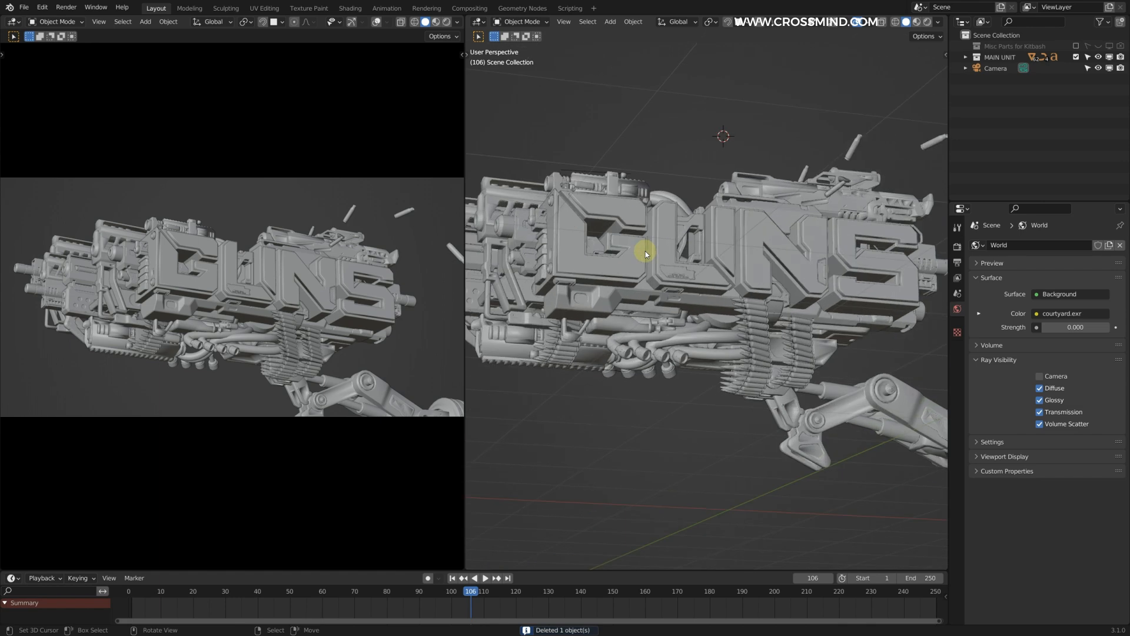
# Step: Assign the Metal Sheet material to the upper gun part at the barrel end of the assembly
pyautogui.keyDown('shift'); pyautogui.moveTo(646, 273); pyautogui.dragTo(864, 255, button='middle'); pyautogui.keyUp('shift')
pyautogui.rightClick(624, 206)
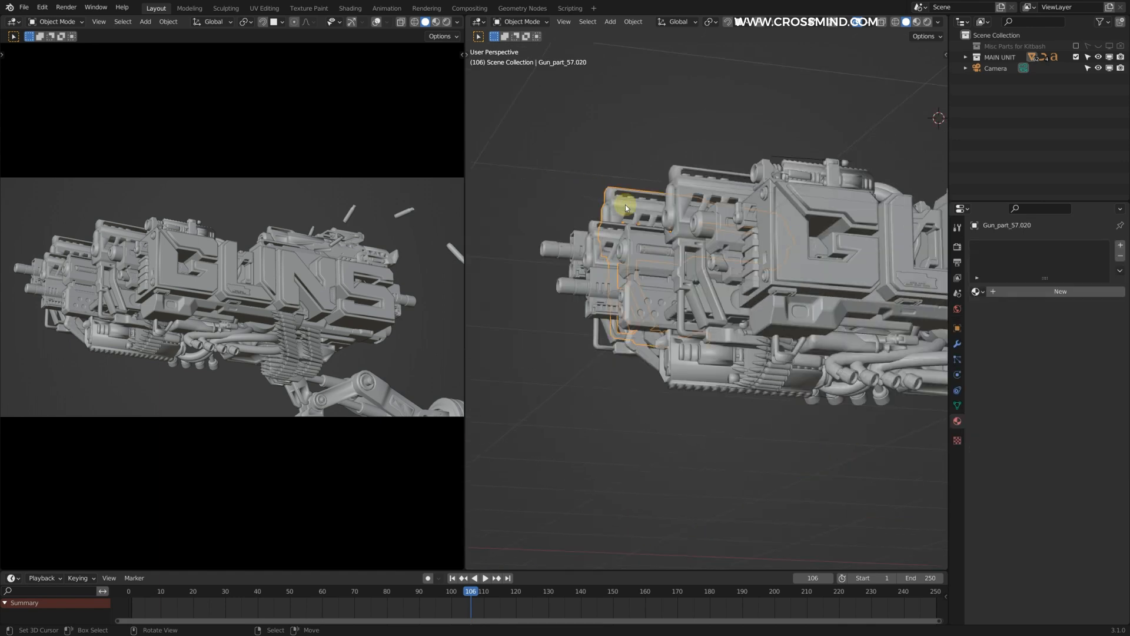
pyautogui.click(979, 293)
pyautogui.write('METAL')
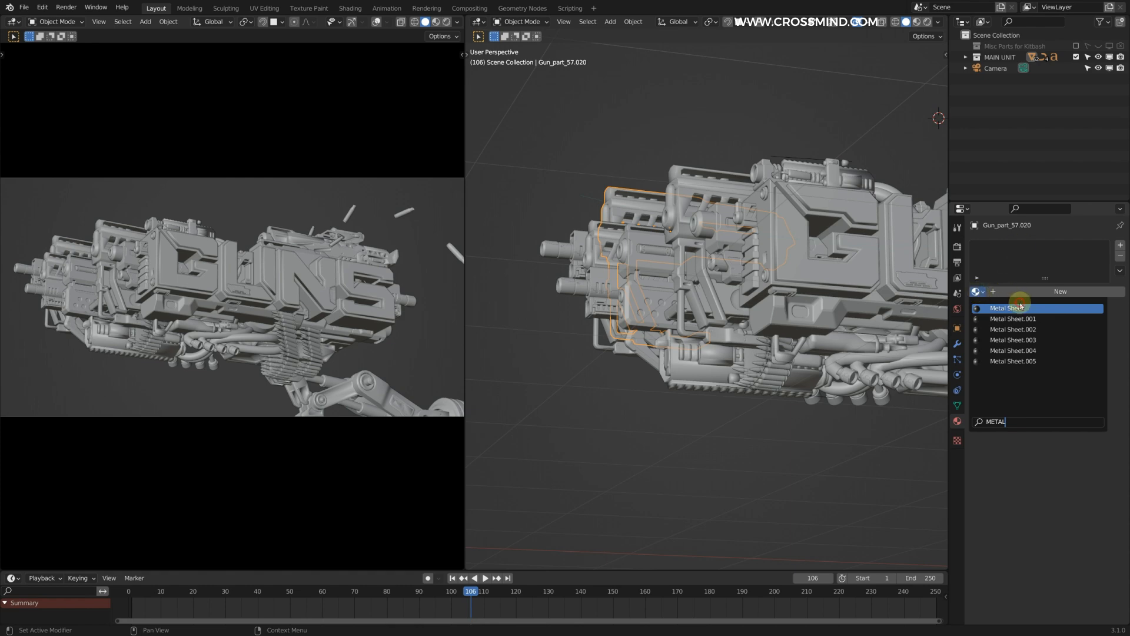
pyautogui.click(1021, 306)
# Step: Select the parts of the gun assembly that need the metal material, adjusting the selection around the upper details
pyautogui.scroll(-5, 626, 223)
pyautogui.keyDown('shift'); pyautogui.moveTo(739, 253); pyautogui.dragTo(690, 243, button='middle'); pyautogui.keyUp('shift')
pyautogui.scroll(2, 677, 238)
pyautogui.moveTo(528, 182); pyautogui.dragTo(942, 373)
pyautogui.scroll(4, 799, 292)
pyautogui.keyDown('shift'); pyautogui.moveTo(751, 186); pyautogui.dragTo(746, 188, button='middle'); pyautogui.keyUp('shift')
pyautogui.press('b')
pyautogui.moveTo(670, 127); pyautogui.dragTo(794, 218, button='middle')
pyautogui.press('b')
pyautogui.press('b')
pyautogui.moveTo(663, 161); pyautogui.dragTo(677, 173, button='middle')
pyautogui.keyDown('shift'); pyautogui.rightClick(701, 187); pyautogui.keyUp('shift')
pyautogui.keyDown('shift'); pyautogui.rightClick(697, 186); pyautogui.keyUp('shift')
pyautogui.moveTo(576, 268); pyautogui.dragTo(899, 171, button='middle')
pyautogui.scroll(1, 669, 284)
pyautogui.keyDown('shift'); pyautogui.moveTo(538, 328); pyautogui.dragTo(613, 313, button='middle'); pyautogui.keyUp('shift')
pyautogui.scroll(1, 635, 286)
pyautogui.keyDown('shift'); pyautogui.rightClick(600, 286); pyautogui.keyUp('shift')
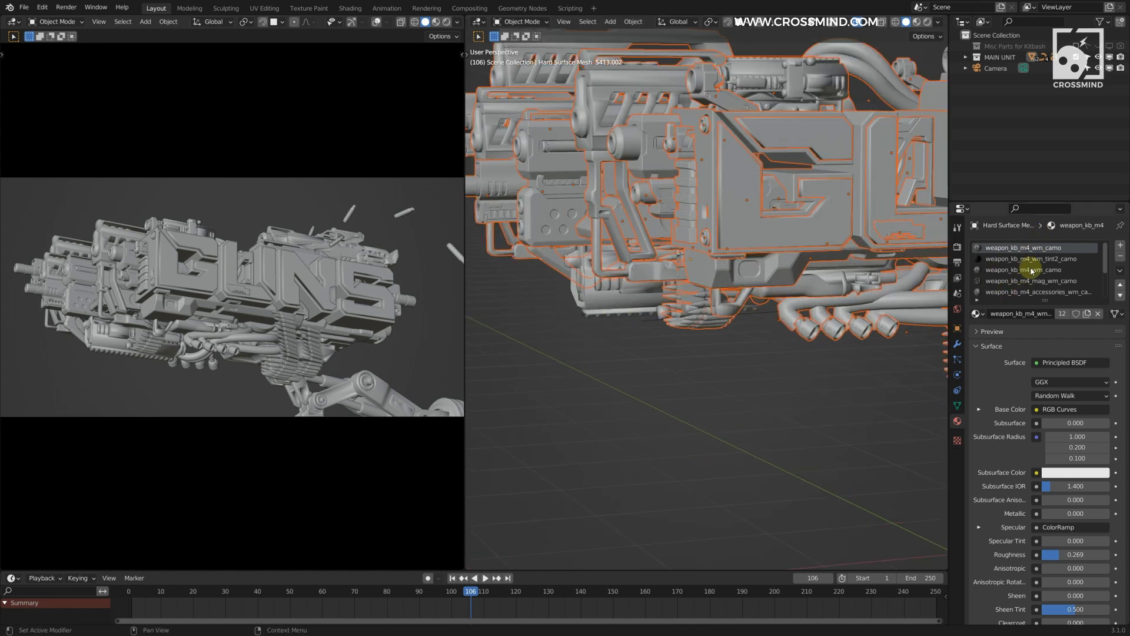
# Step: Make the part with the Metal Sheet material active and link its material to all the selected gun parts
pyautogui.moveTo(755, 315); pyautogui.dragTo(726, 312, button='middle')
pyautogui.click(810, 177)
pyautogui.scroll(-5, 780, 320)
pyautogui.press('g')
pyautogui.rightClick(808, 252)
pyautogui.scroll(3, 695, 236)
pyautogui.keyDown('shift'); pyautogui.moveTo(652, 233); pyautogui.dragTo(730, 261, button='middle'); pyautogui.keyUp('shift')
pyautogui.keyDown('shift'); pyautogui.rightClick(704, 278); pyautogui.keyUp('shift')
pyautogui.scroll(2, 792, 300)
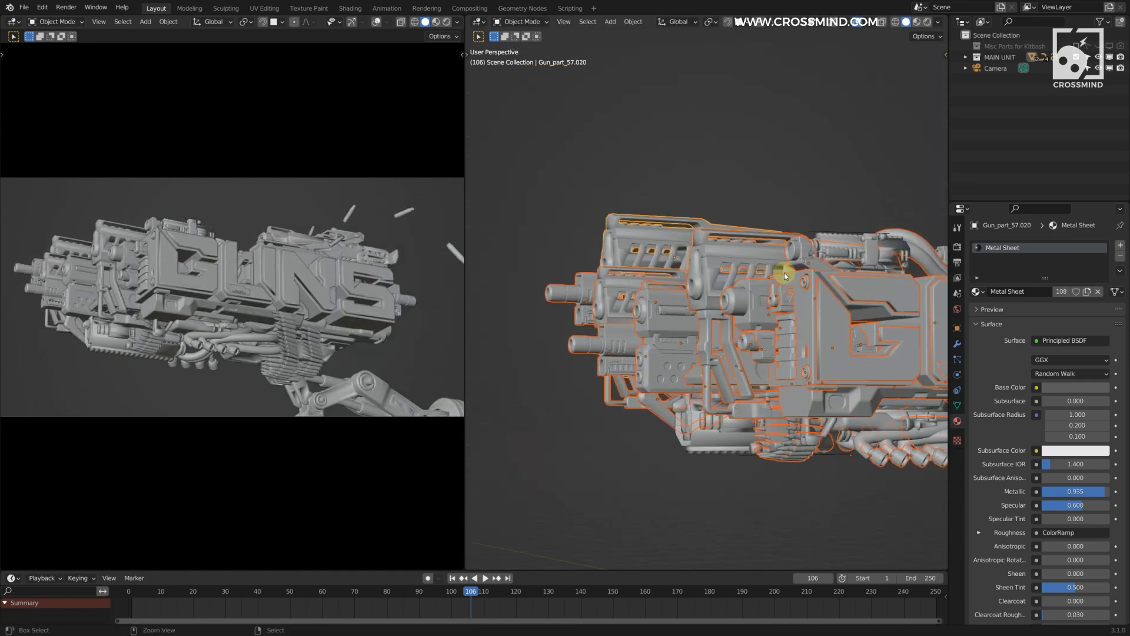
pyautogui.hotkey('ctrl', 'l')
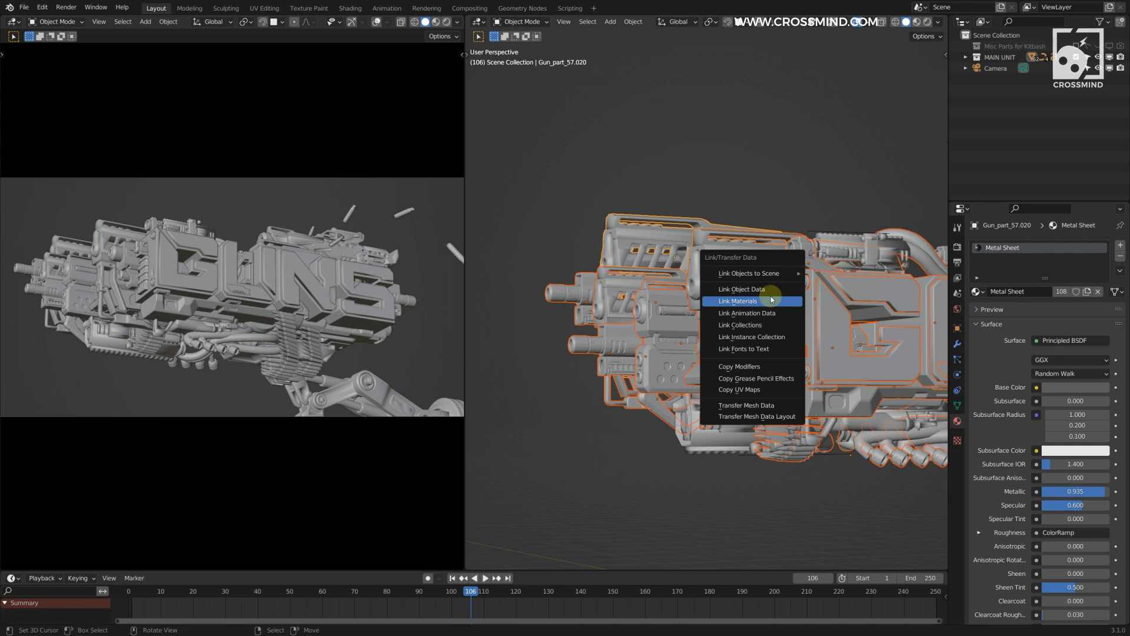
pyautogui.click(738, 301)
# Step: Set the Cycles viewport samples to 16, widen the camera view and save the file
pyautogui.click(958, 247)
pyautogui.click(1079, 333)
pyautogui.write('16')
pyautogui.press('Return')
pyautogui.moveTo(466, 170); pyautogui.dragTo(506, 172)
pyautogui.keyDown('shift'); pyautogui.moveTo(424, 156); pyautogui.dragTo(408, 117, button='middle'); pyautogui.keyUp('shift')
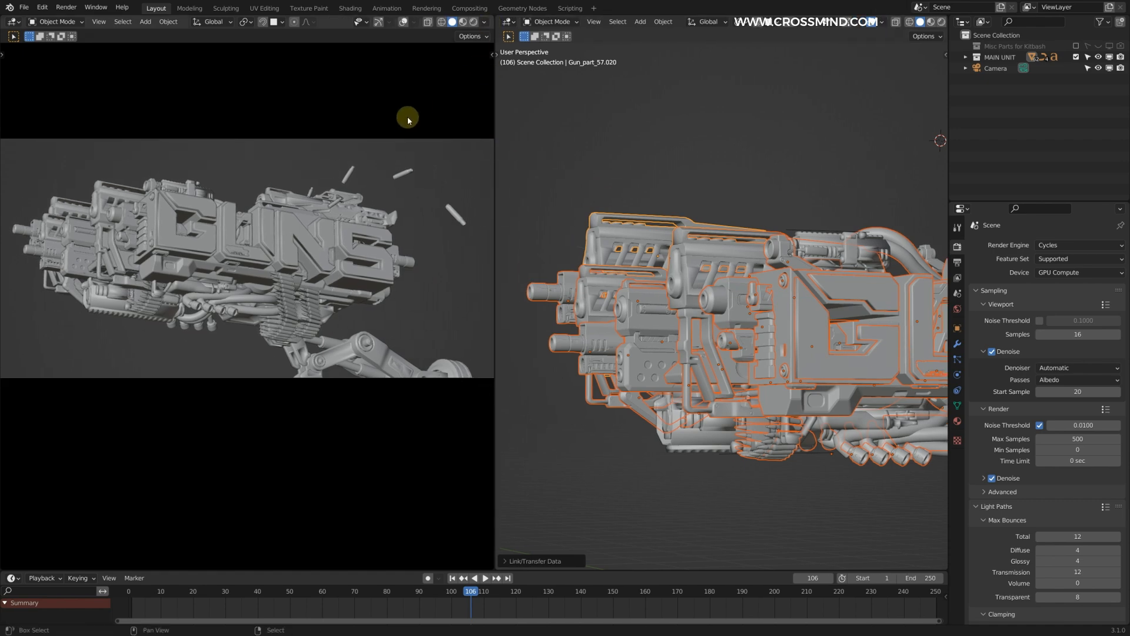
pyautogui.hotkey('ctrl', 's')
# Step: Examine the material slots of an ejected casing above the top-mounted rifle
pyautogui.keyDown('shift'); pyautogui.moveTo(813, 387); pyautogui.dragTo(701, 283, button='middle'); pyautogui.keyUp('shift')
pyautogui.scroll(4, 702, 294)
pyautogui.rightClick(685, 385)
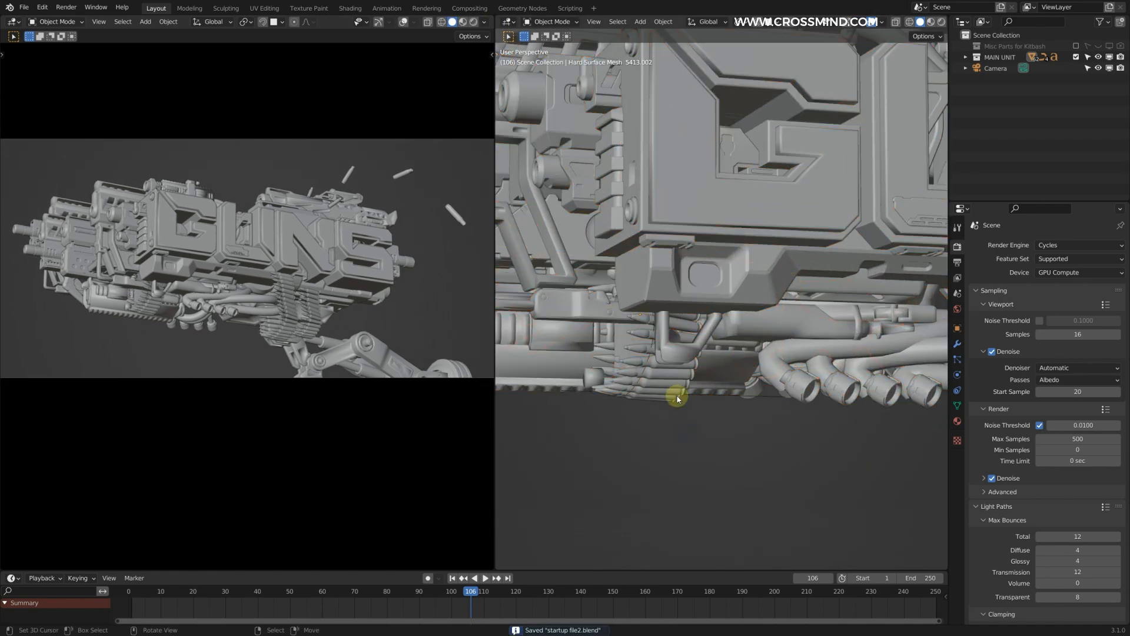
pyautogui.rightClick(678, 396)
pyautogui.scroll(-3, 766, 290)
pyautogui.keyDown('shift'); pyautogui.moveTo(842, 253); pyautogui.dragTo(690, 422, button='middle'); pyautogui.keyUp('shift')
pyautogui.scroll(5, 712, 295)
pyautogui.keyDown('shift'); pyautogui.moveTo(823, 178); pyautogui.dragTo(756, 289, button='middle'); pyautogui.keyUp('shift')
pyautogui.rightClick(751, 282)
pyautogui.click(959, 418)
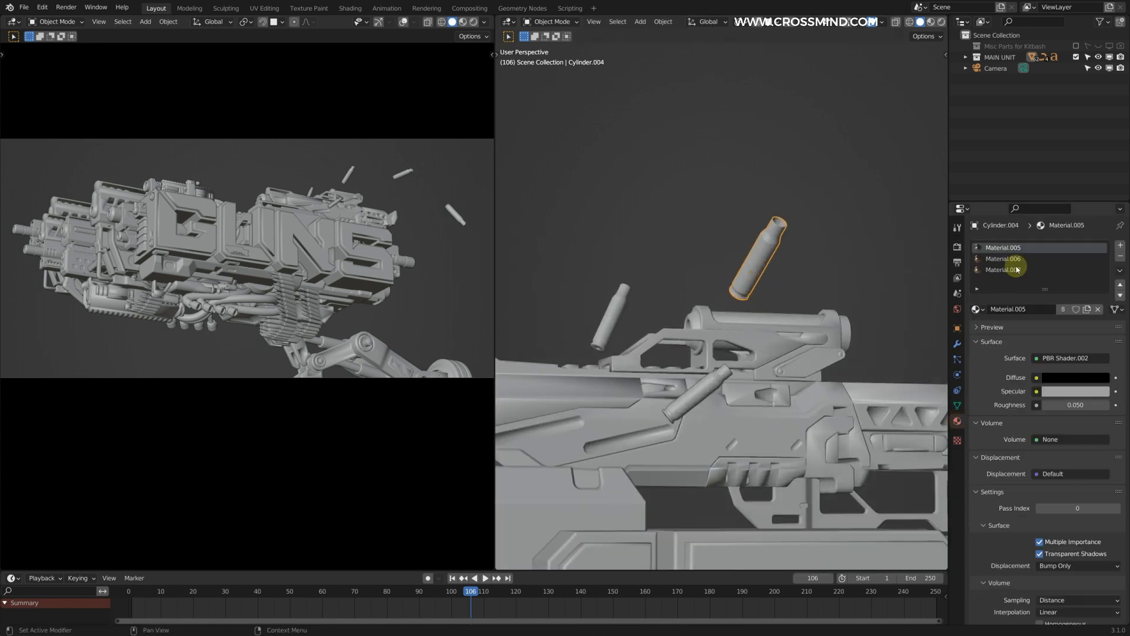
pyautogui.click(998, 260)
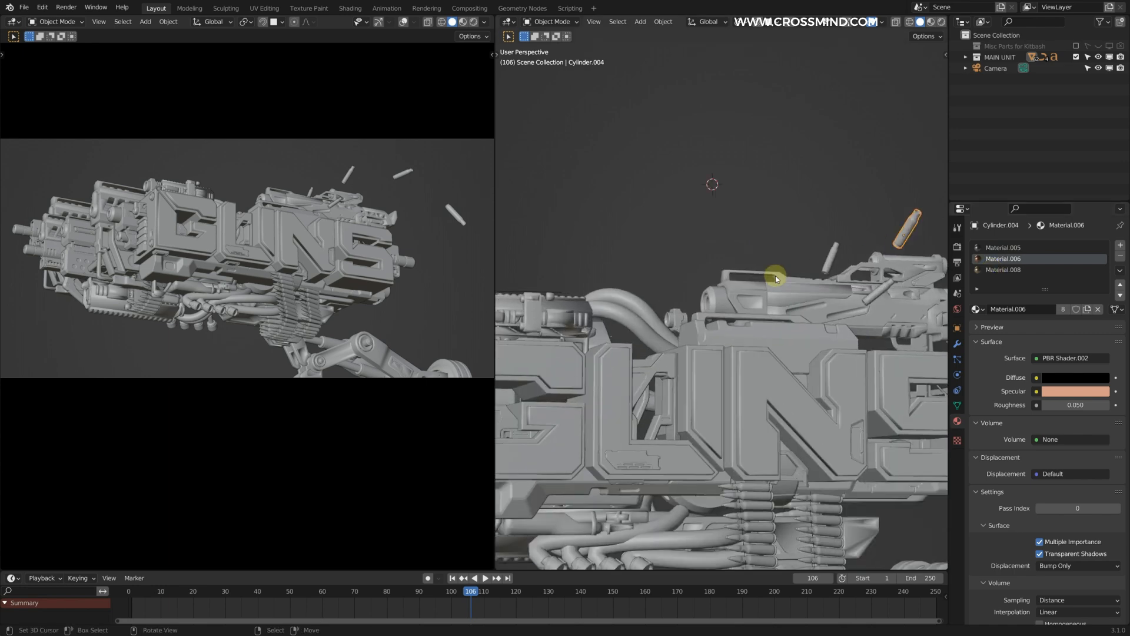
pyautogui.scroll(1, 789, 223)
# Step: Add another casing above the top-mounted rifle with its own copy of the Metal Sheet material
pyautogui.click(812, 137)
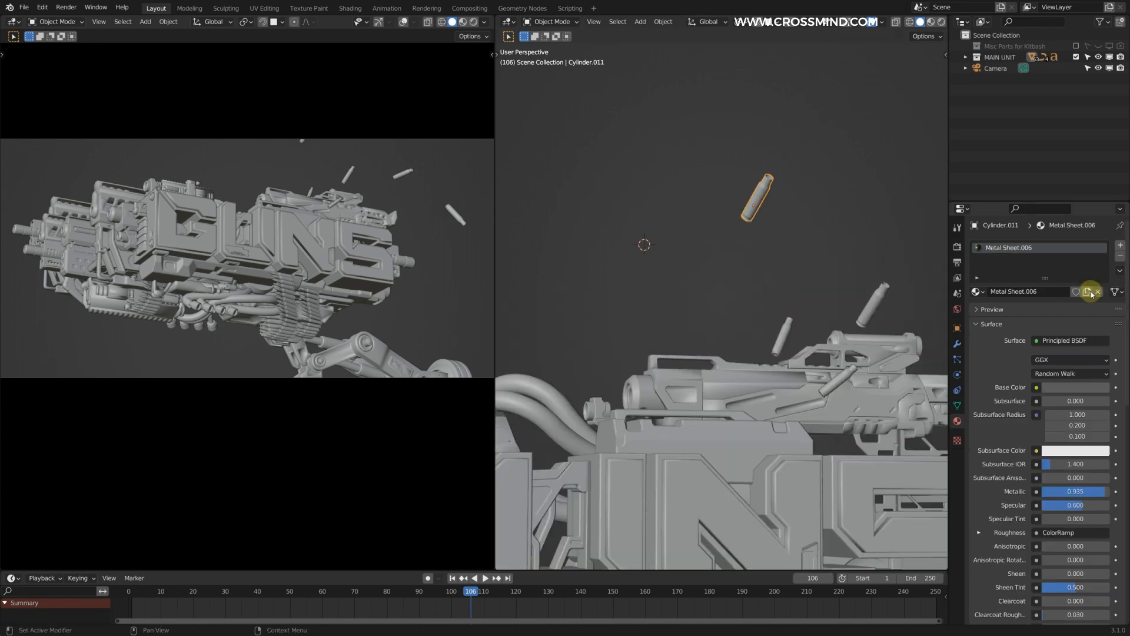
pyautogui.keyDown('shift'); pyautogui.moveTo(770, 183); pyautogui.dragTo(732, 210, button='middle'); pyautogui.keyUp('shift')
pyautogui.scroll(3, 731, 210)
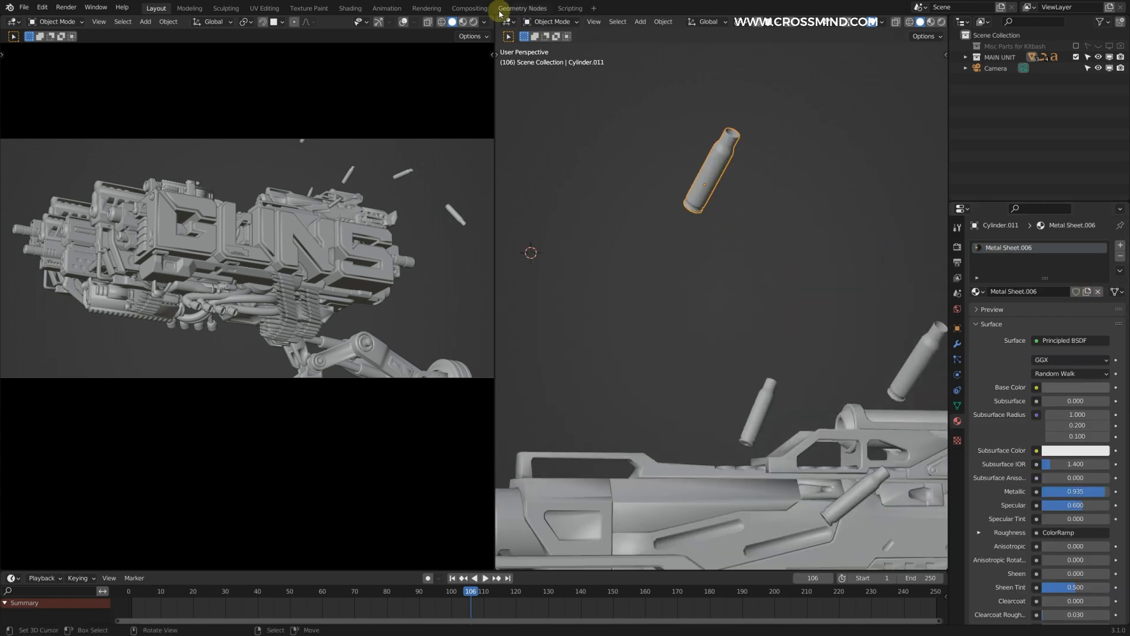
# Step: Open the casing's material in the Shader Editor, set its base color to orange and show the camera view in rendered shading
pyautogui.click(507, 22)
pyautogui.click(537, 90)
pyautogui.scroll(6, 741, 262)
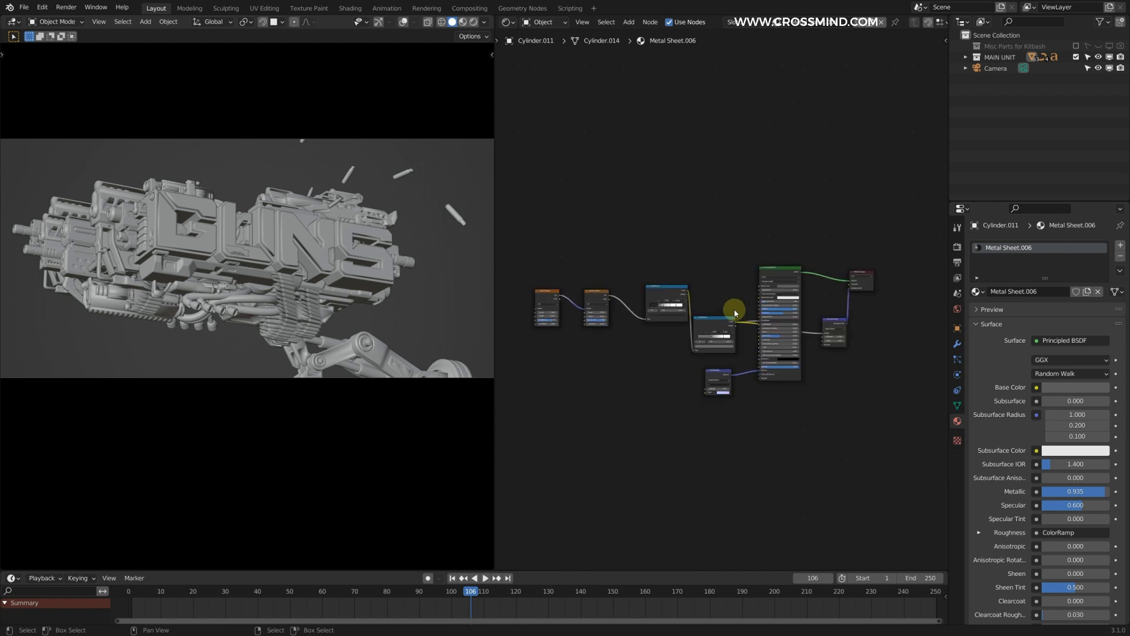
pyautogui.click(854, 271)
pyautogui.moveTo(864, 172)
pyautogui.mouseDown()
pyautogui.moveTo(852, 192)
pyautogui.moveTo(852, 178)
pyautogui.mouseUp()
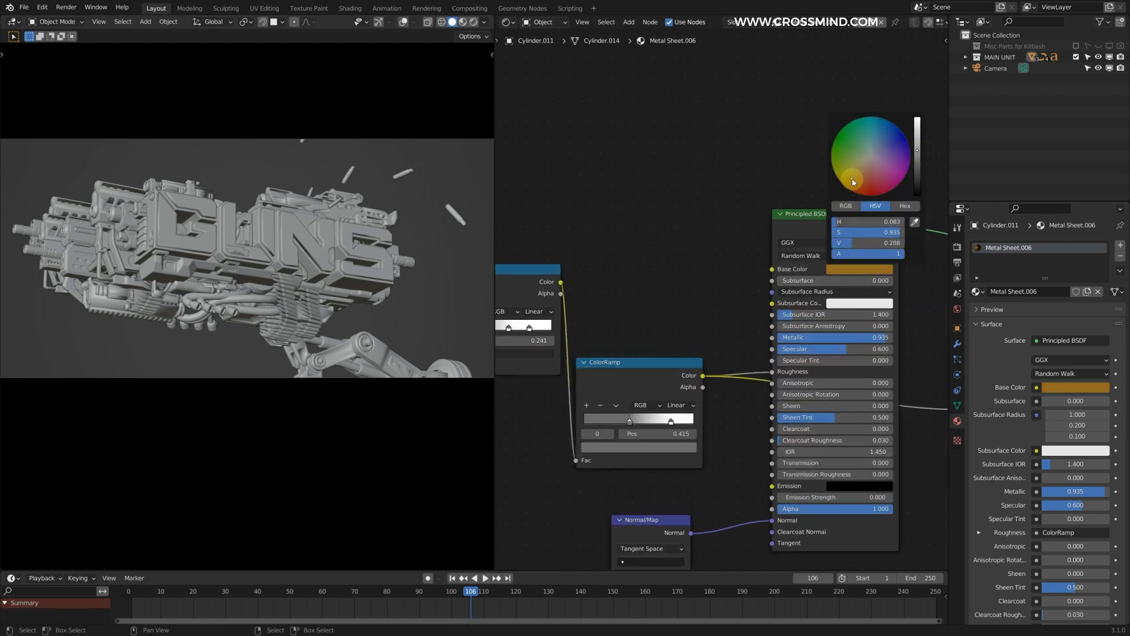
pyautogui.moveTo(918, 149); pyautogui.dragTo(917, 146)
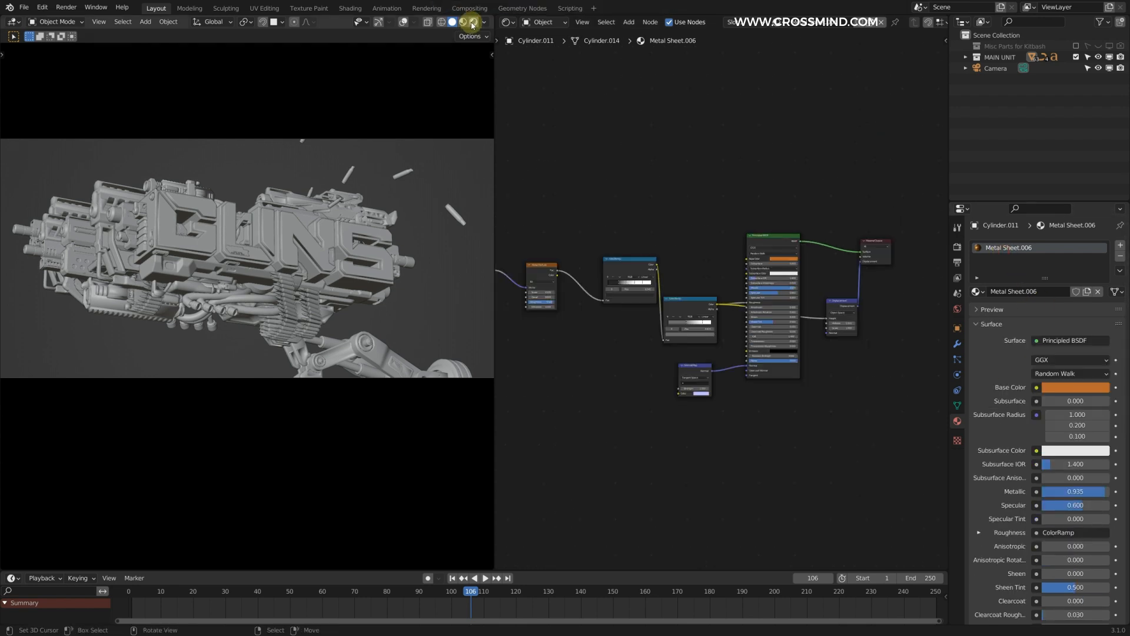
pyautogui.click(473, 22)
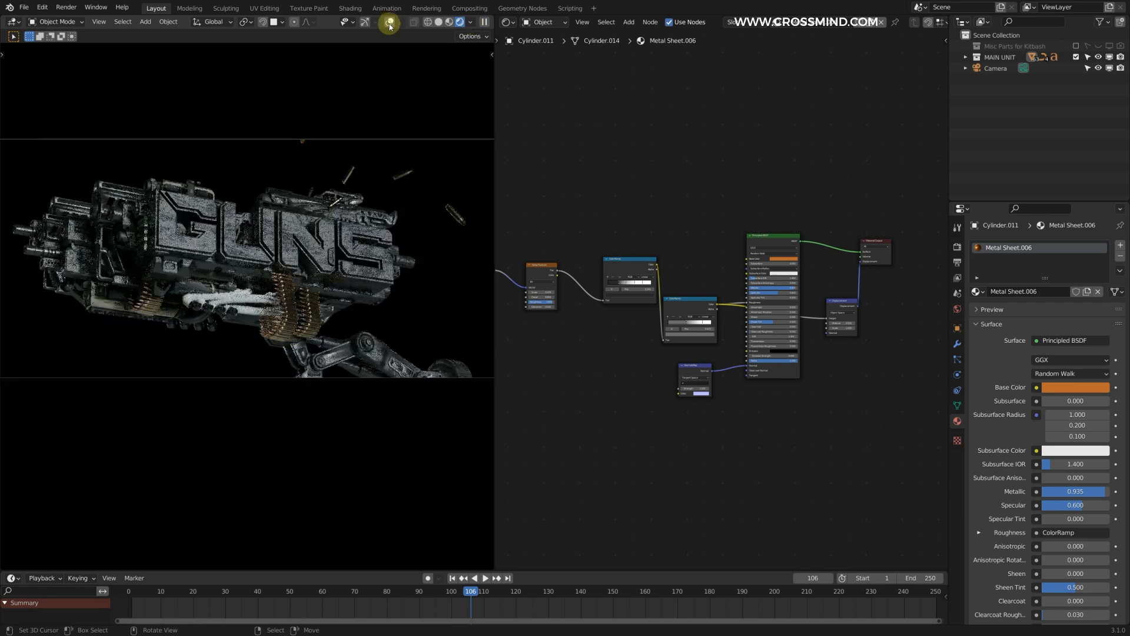
pyautogui.click(390, 23)
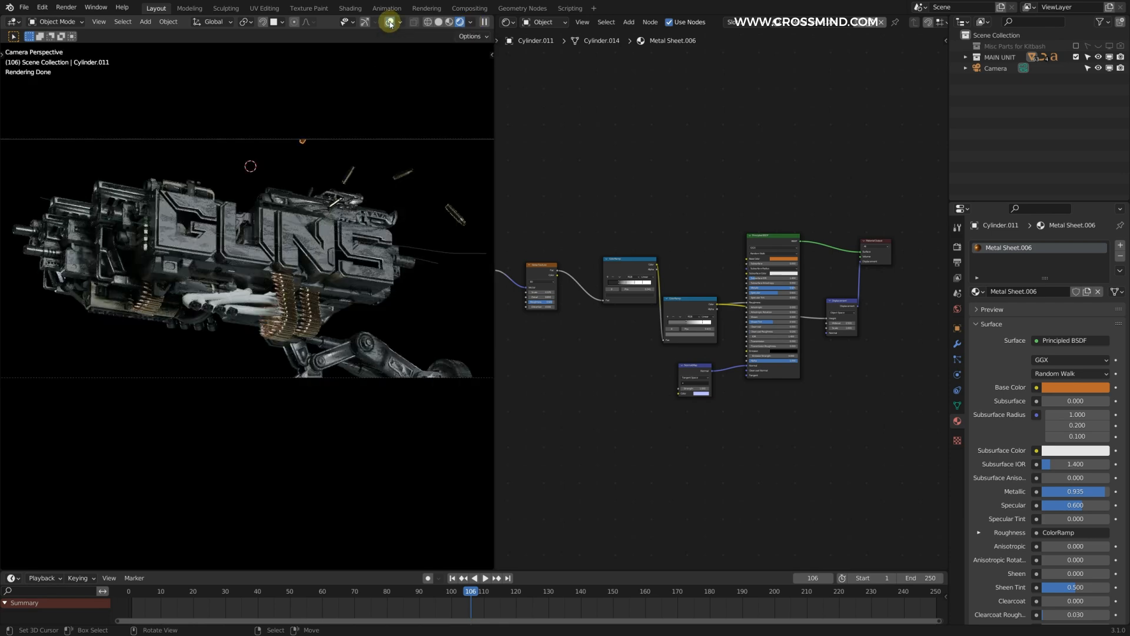
# Step: Return the Shader Editor area to the 3D Viewport and select the hoses under the title's front
pyautogui.click(508, 23)
pyautogui.click(529, 55)
pyautogui.scroll(2, 678, 318)
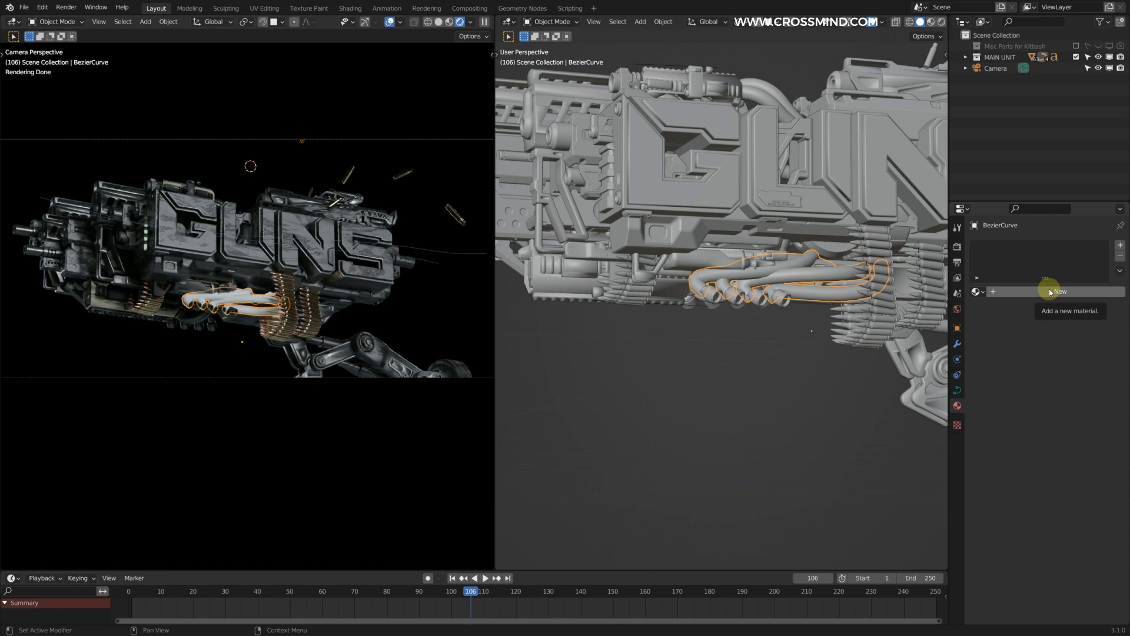
# Step: Try an existing wire material and a new dark material on the hoses
pyautogui.click(977, 292)
pyautogui.write('WIRE')
pyautogui.click(1013, 308)
pyautogui.click(1077, 388)
pyautogui.moveTo(1102, 274); pyautogui.dragTo(1102, 309)
pyautogui.click(1121, 257)
pyautogui.click(1060, 292)
pyautogui.click(1076, 387)
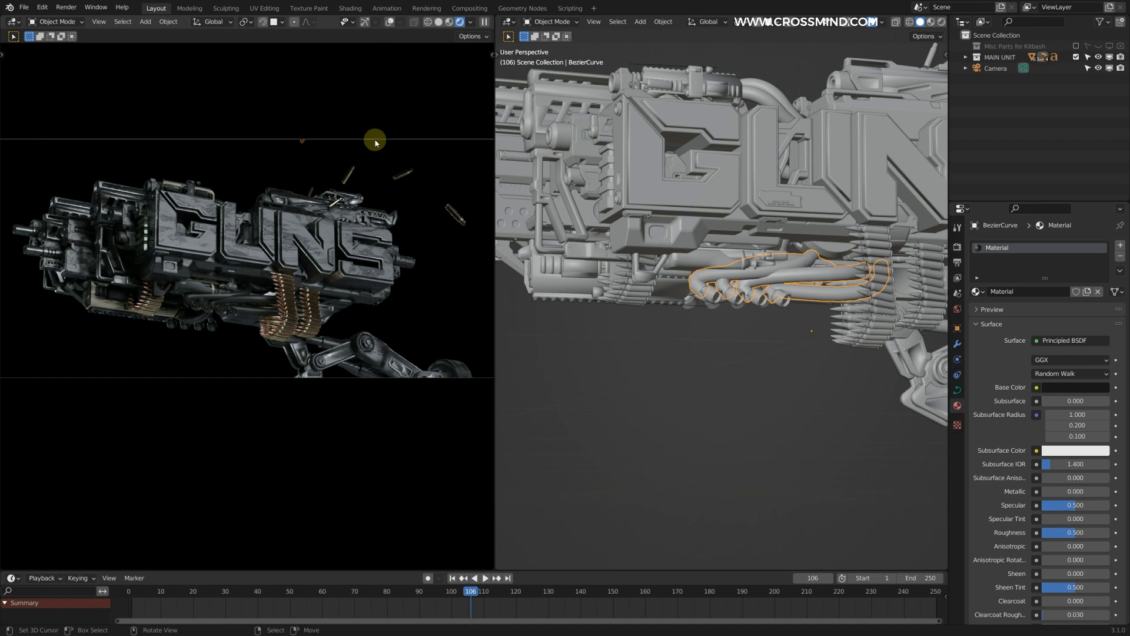
# Step: Assign a separate copy of the Metal Sheet material to the hoses and darken its base color to near black
pyautogui.click(977, 292)
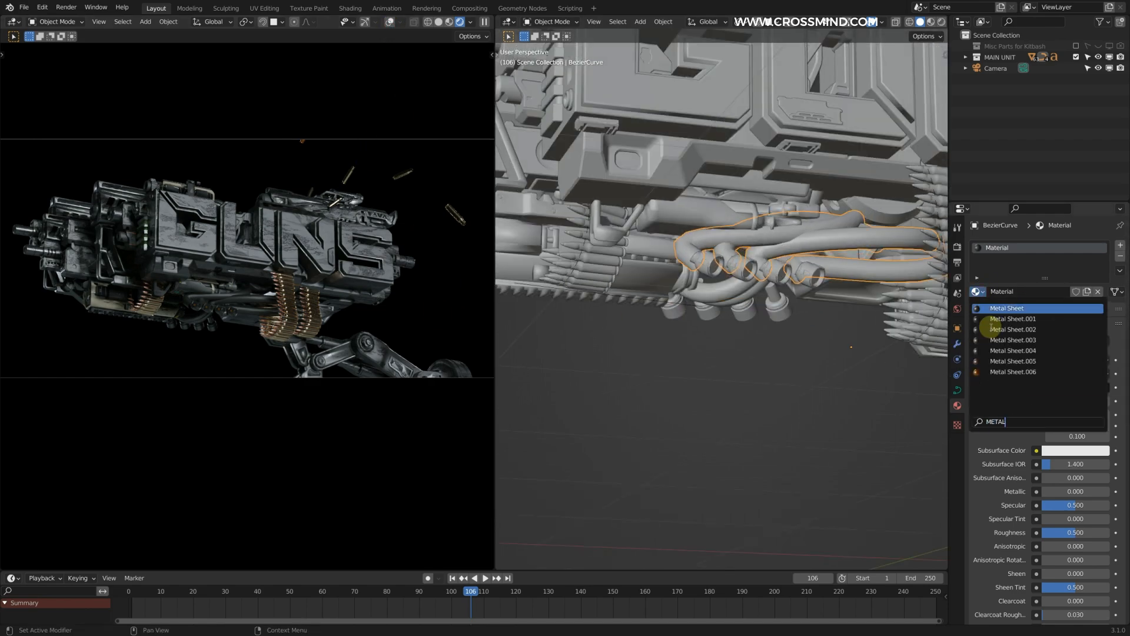
pyautogui.click(1042, 266)
pyautogui.click(389, 22)
pyautogui.click(507, 22)
pyautogui.click(536, 124)
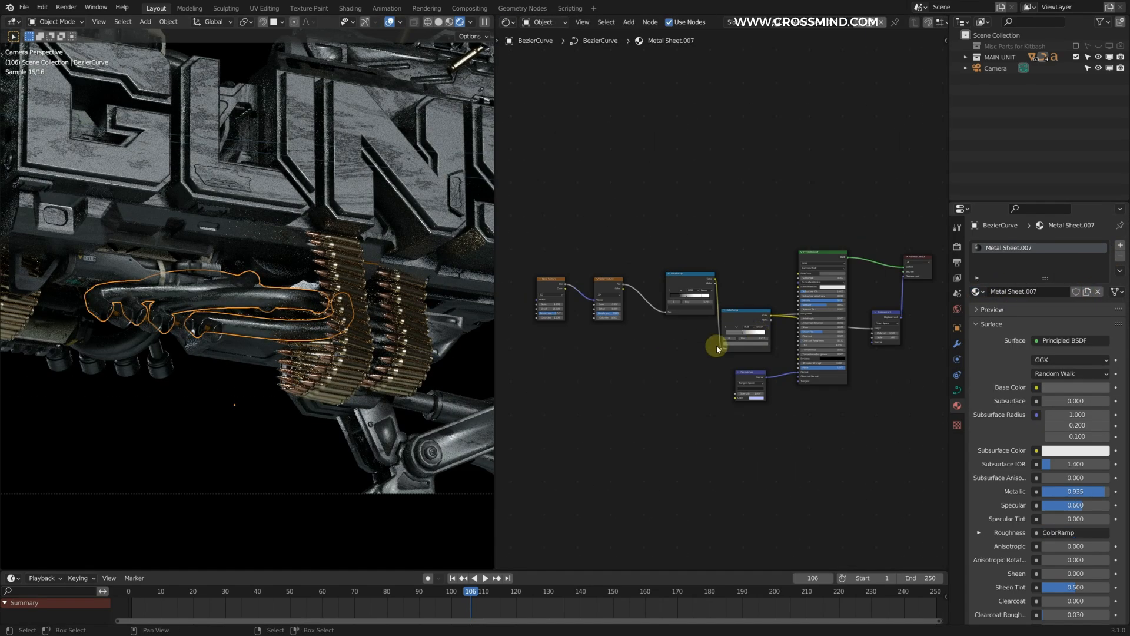
pyautogui.scroll(5, 724, 318)
pyautogui.click(713, 388)
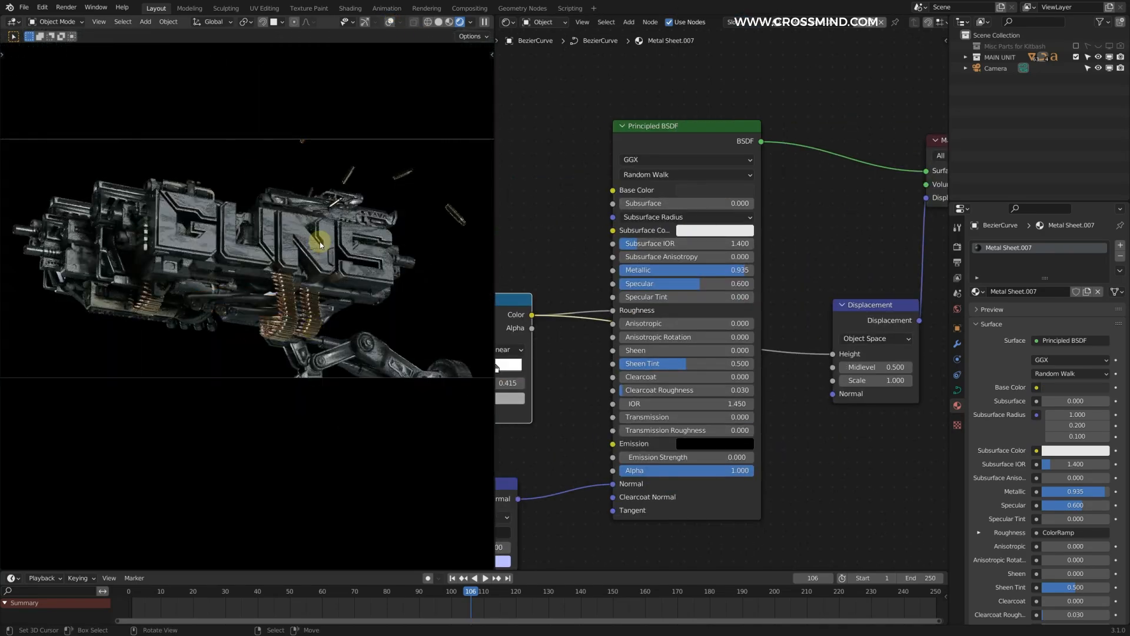
# Step: Try a different HDRI environment for the rendered camera view and adjust its lighting settings
pyautogui.click(541, 22)
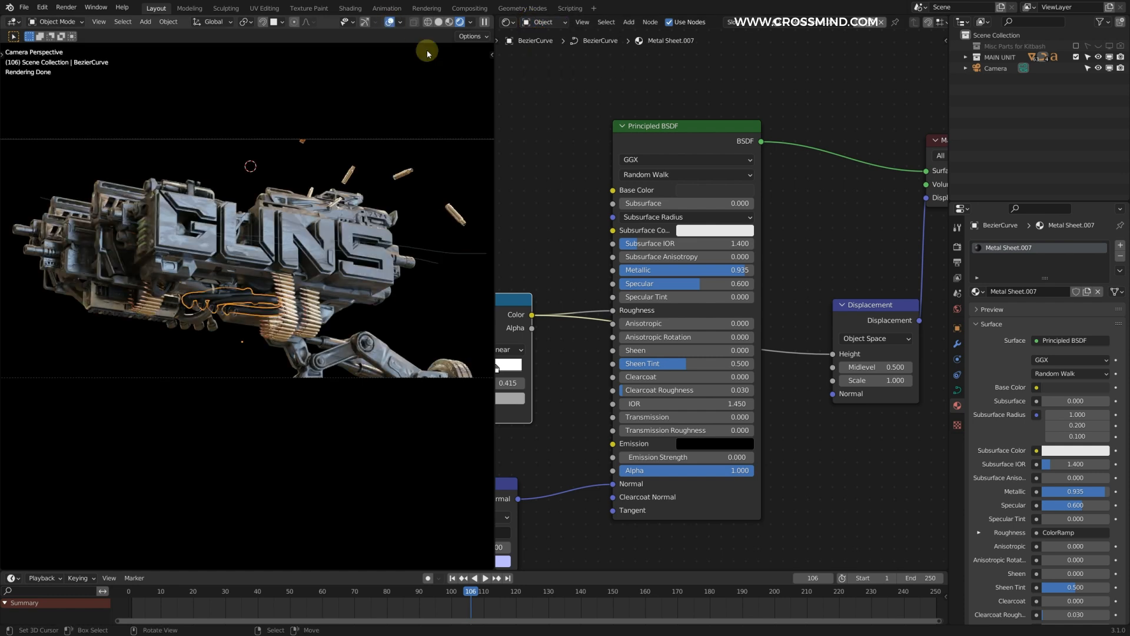
pyautogui.click(470, 22)
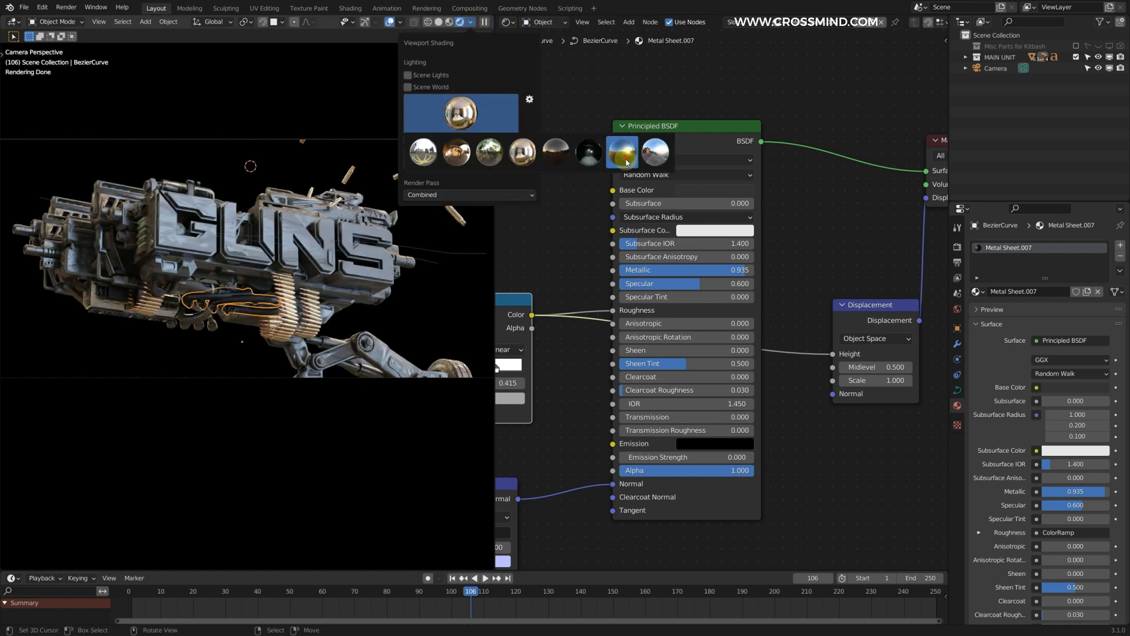
pyautogui.click(589, 151)
pyautogui.click(389, 24)
pyautogui.click(471, 22)
pyautogui.moveTo(444, 139); pyautogui.dragTo(495, 140)
# Step: Remove surplus material slots from the gun part beside the letter G, keeping Metal Sheet and Material_19.001
pyautogui.scroll(2, 256, 240)
pyautogui.keyDown('shift'); pyautogui.moveTo(256, 241); pyautogui.dragTo(471, 309, button='middle'); pyautogui.keyUp('shift')
pyautogui.rightClick(421, 270)
pyautogui.press('g')
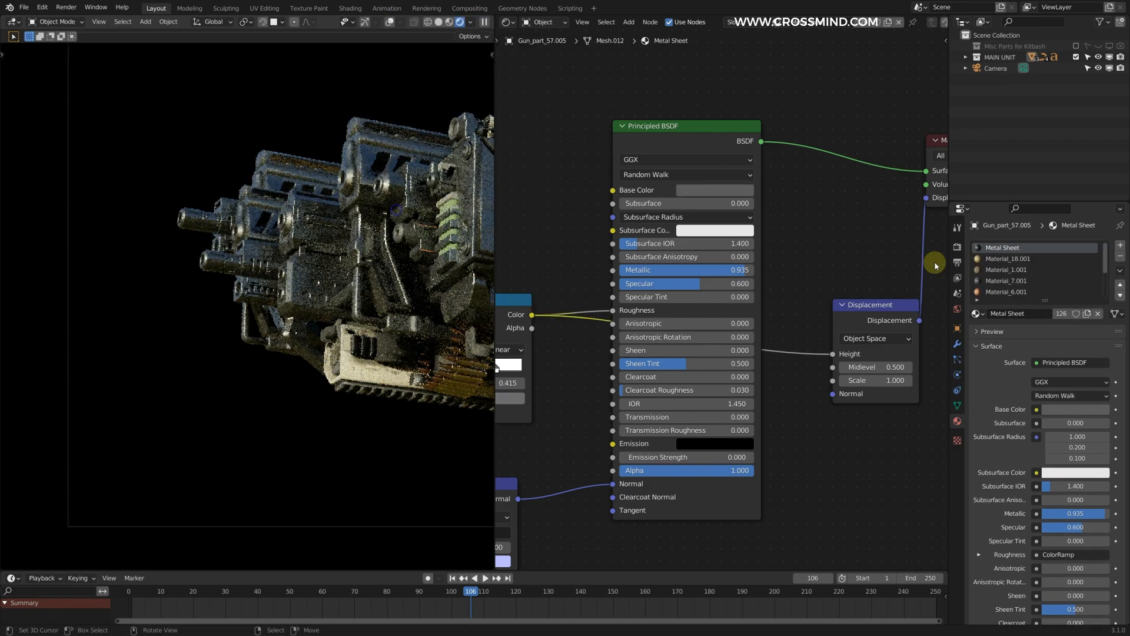
pyautogui.press('Escape')
pyautogui.click(1018, 259)
pyautogui.click(1120, 256)
# Step: Light the rendered camera view with the last HDRI environment in the list
pyautogui.keyDown('shift'); pyautogui.moveTo(353, 293); pyautogui.dragTo(177, 260, button='middle'); pyautogui.keyUp('shift')
pyautogui.click(389, 22)
pyautogui.click(471, 22)
pyautogui.click(467, 111)
pyautogui.click(656, 152)
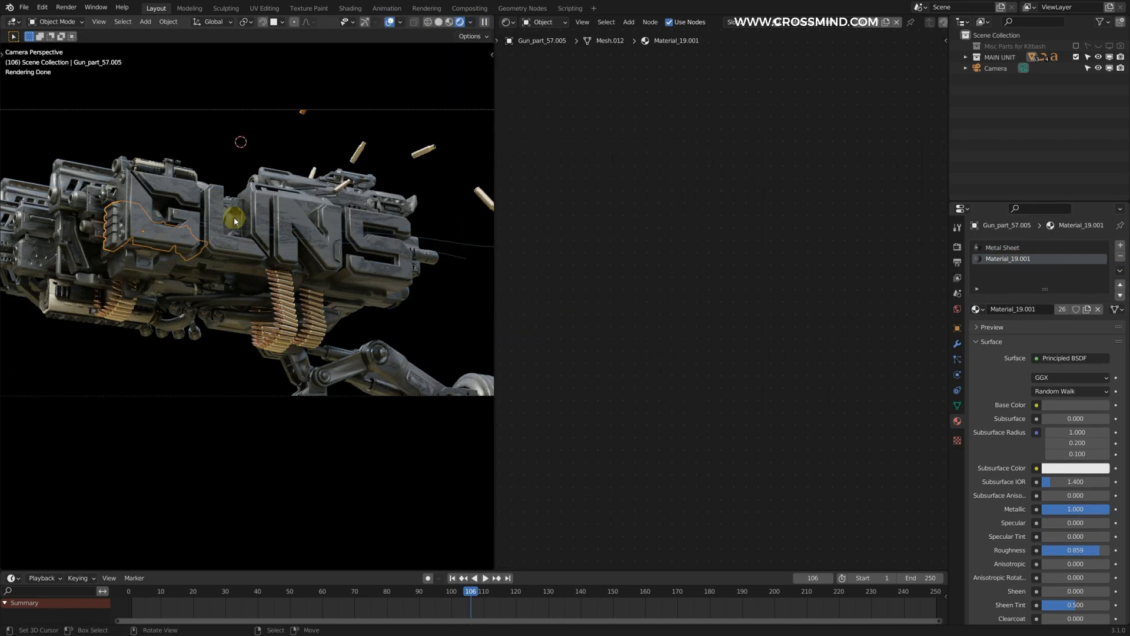
# Step: Give the front GUNS lettering and the block behind it separate Metal Sheet copies, lightening the lettering's base color and darkening the block's
pyautogui.hotkey('alt', 'a')
pyautogui.rightClick(361, 225)
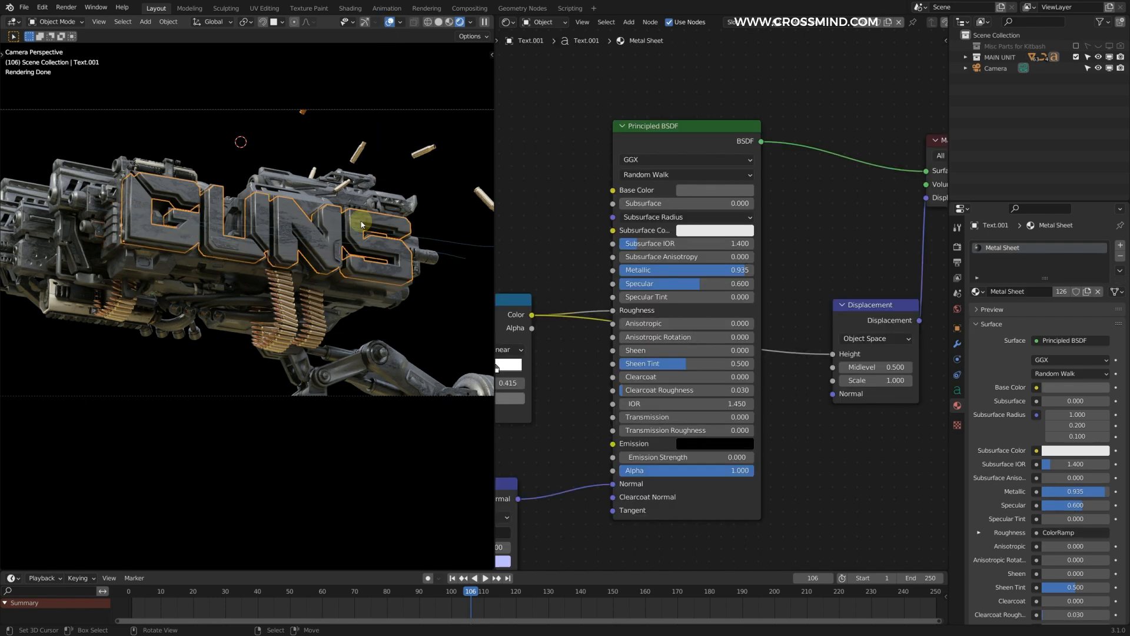
pyautogui.click(889, 23)
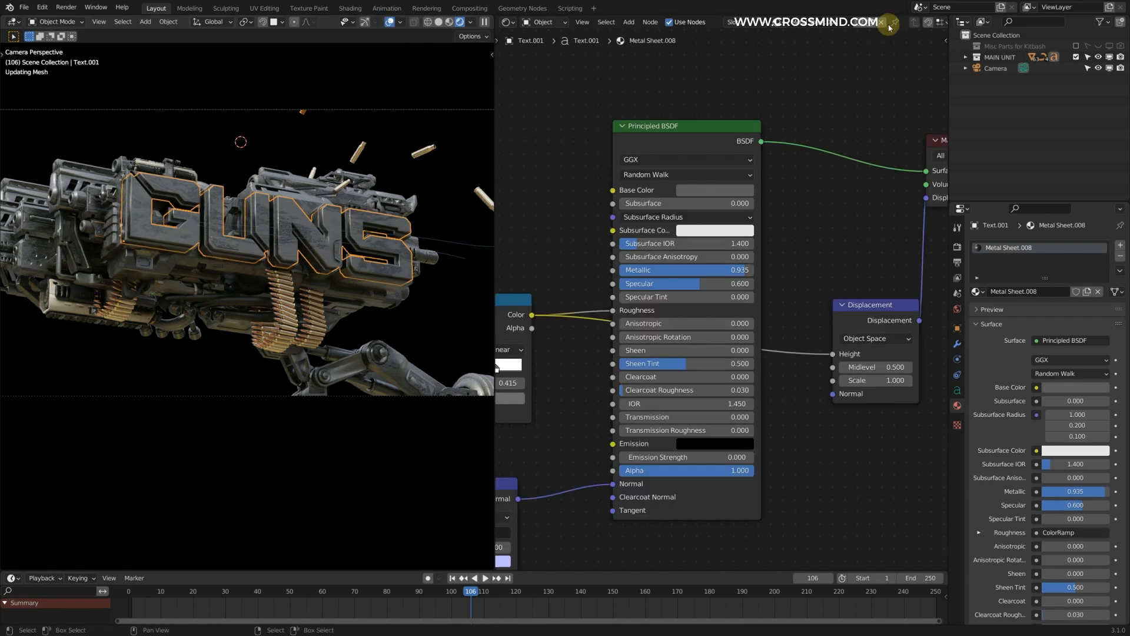
pyautogui.click(692, 189)
pyautogui.moveTo(783, 73); pyautogui.dragTo(783, 44)
pyautogui.click(395, 24)
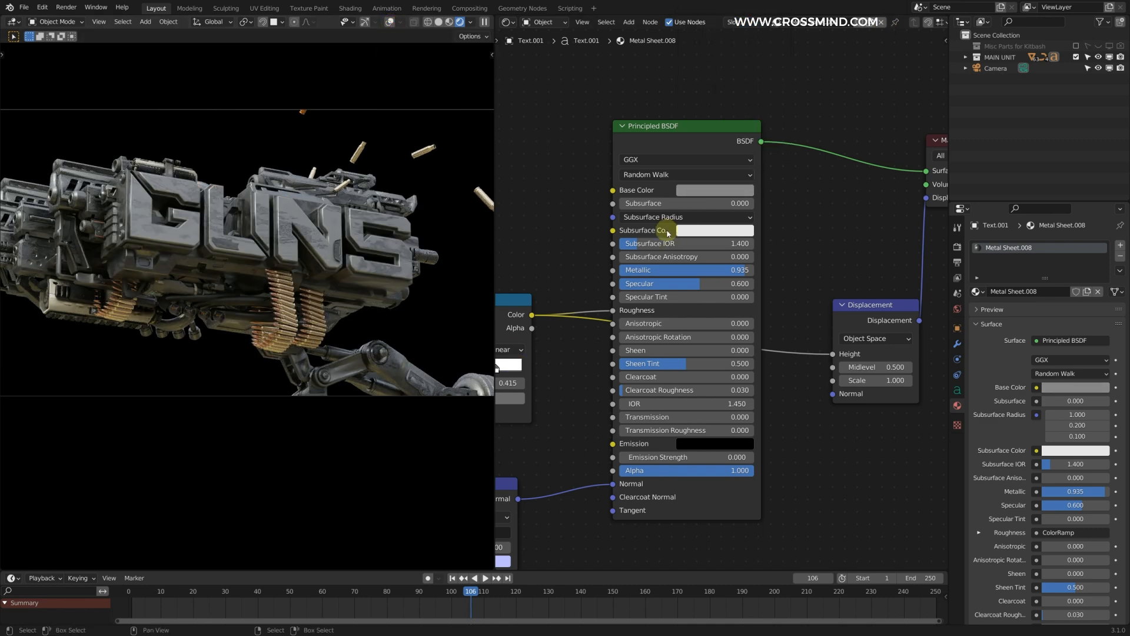
pyautogui.click(307, 263)
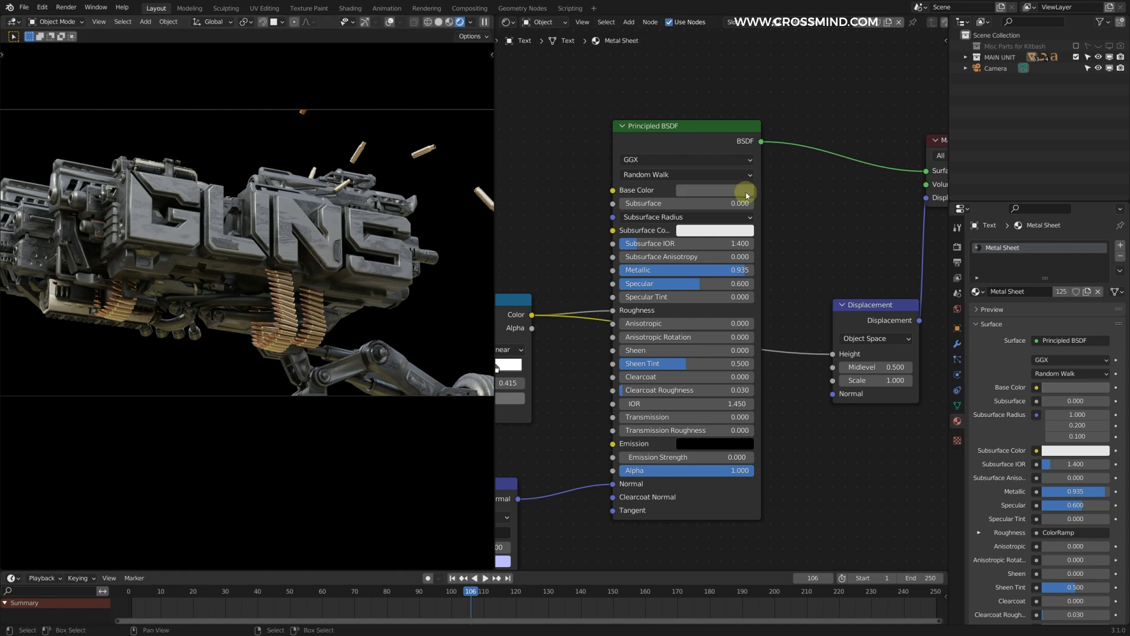
pyautogui.click(742, 195)
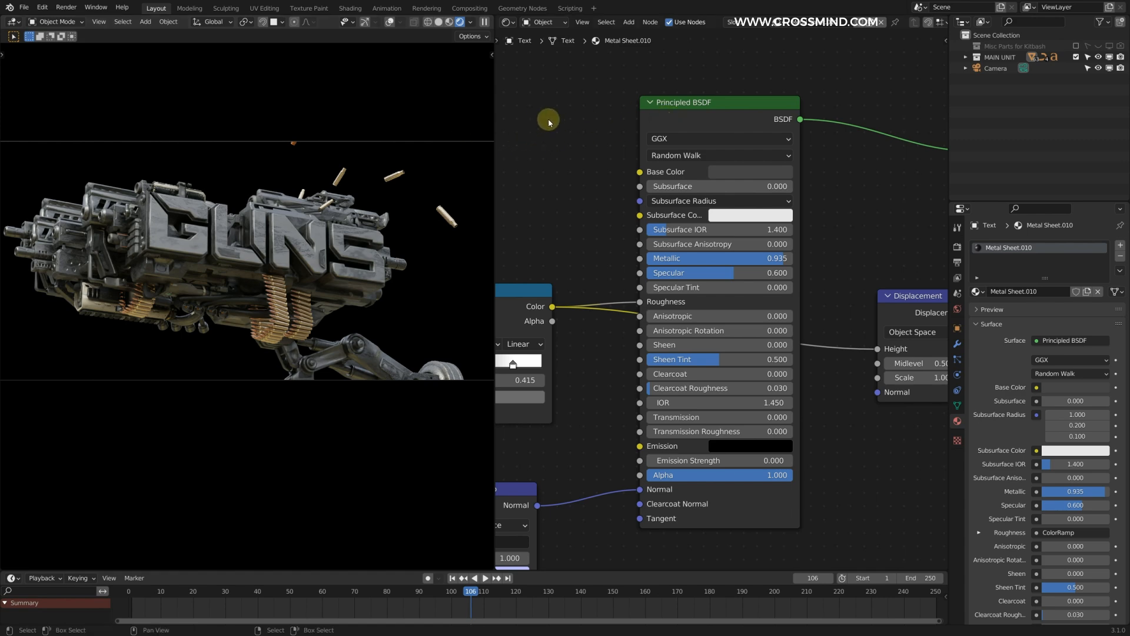
# Step: Replace the shader node editor with a 3D viewport and examine the gun model from several angles
pyautogui.hotkey('shift', 'F5')
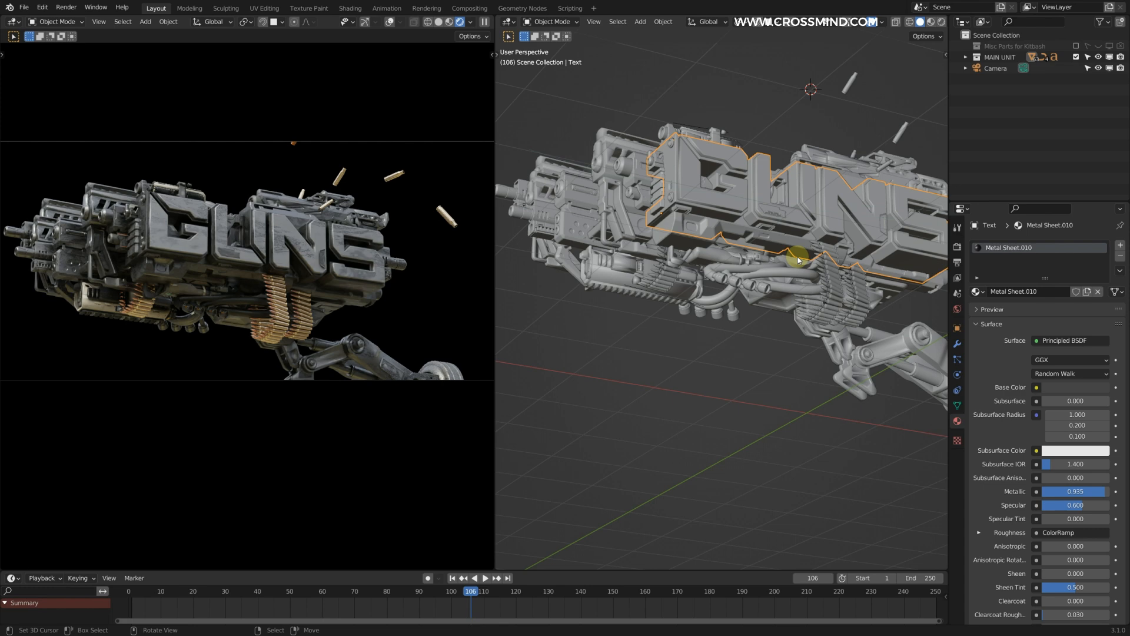
pyautogui.moveTo(668, 122); pyautogui.dragTo(662, 240, button='middle')
pyautogui.scroll(3, 727, 212)
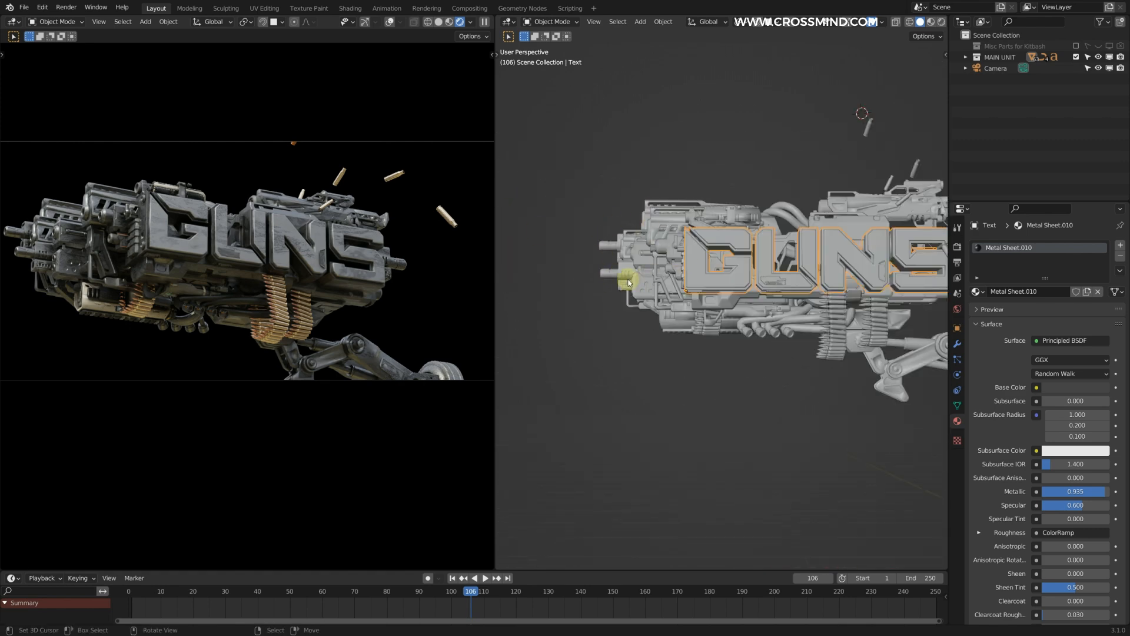
pyautogui.moveTo(754, 321); pyautogui.dragTo(775, 224, button='middle')
pyautogui.scroll(4, 771, 252)
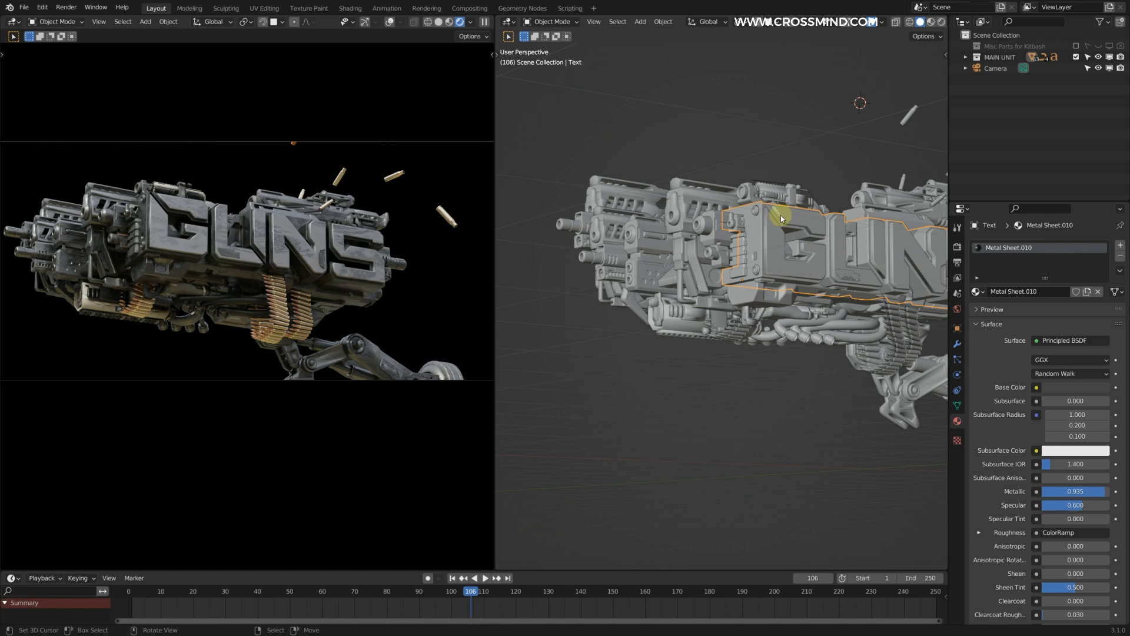
pyautogui.moveTo(781, 214); pyautogui.dragTo(757, 250, button='middle')
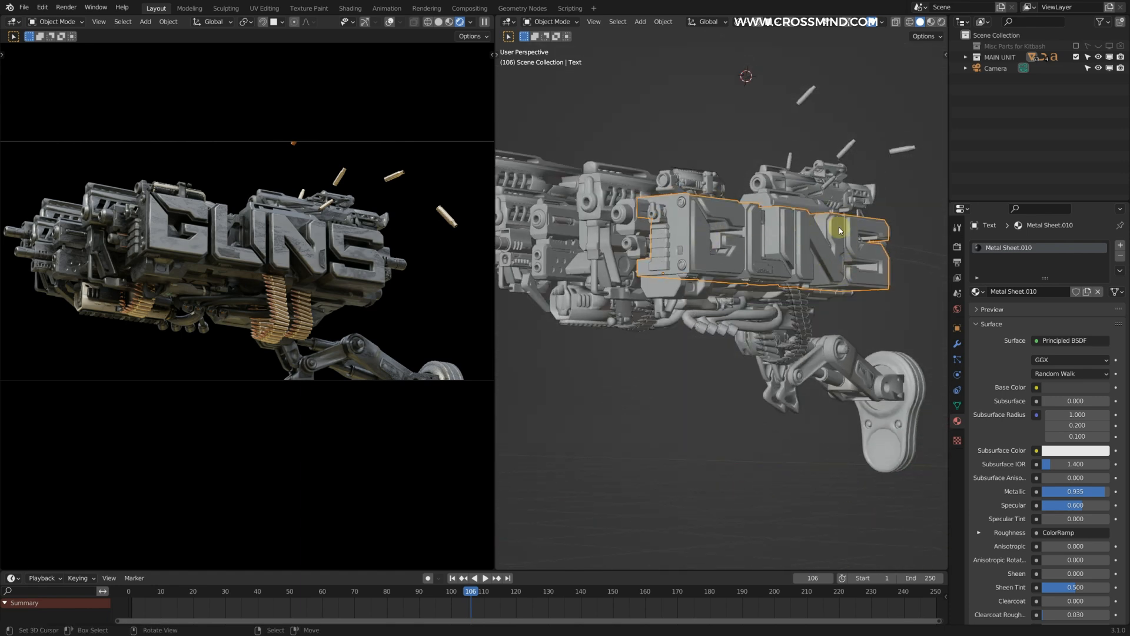
pyautogui.moveTo(848, 230); pyautogui.dragTo(769, 348, button='middle')
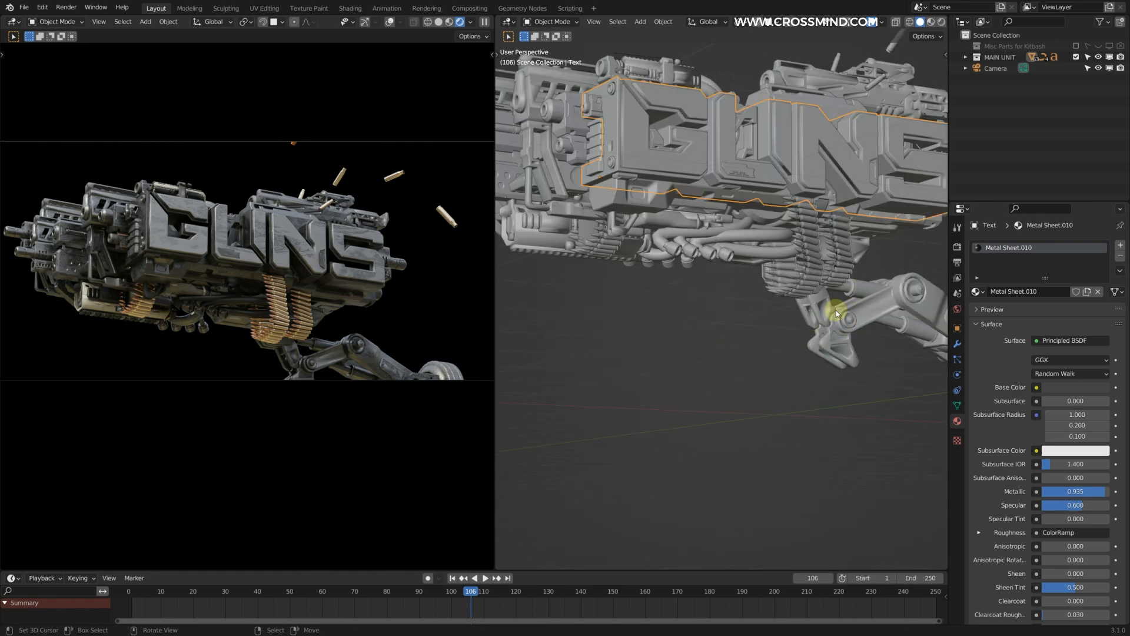
pyautogui.moveTo(833, 268); pyautogui.dragTo(795, 284, button='middle')
pyautogui.rightClick(748, 155)
pyautogui.keyDown('shift'); pyautogui.moveTo(748, 155); pyautogui.dragTo(757, 161, button='middle'); pyautogui.keyUp('shift')
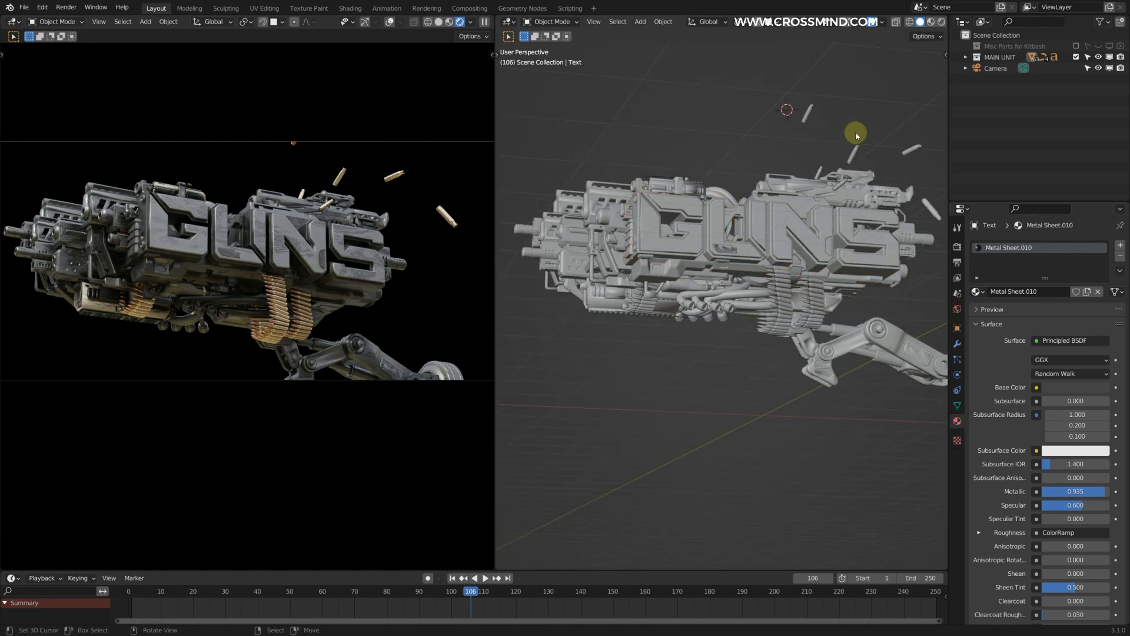
# Step: Dim the HDRI lighting of the rendered camera view to a strength of 0.1 and save the file
pyautogui.click(389, 22)
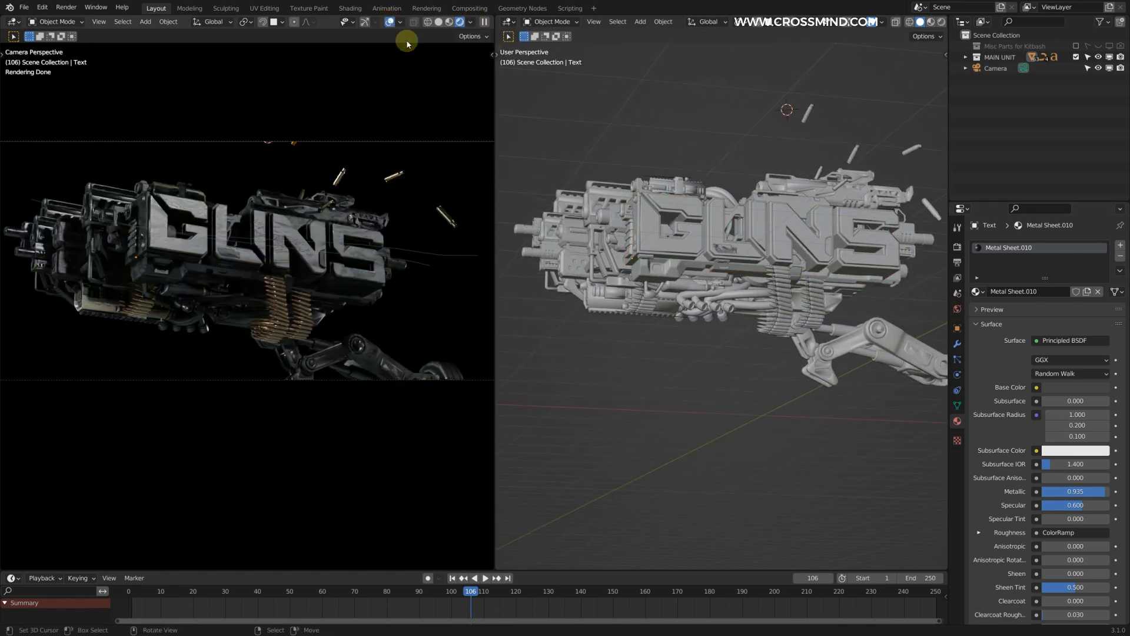
pyautogui.click(472, 22)
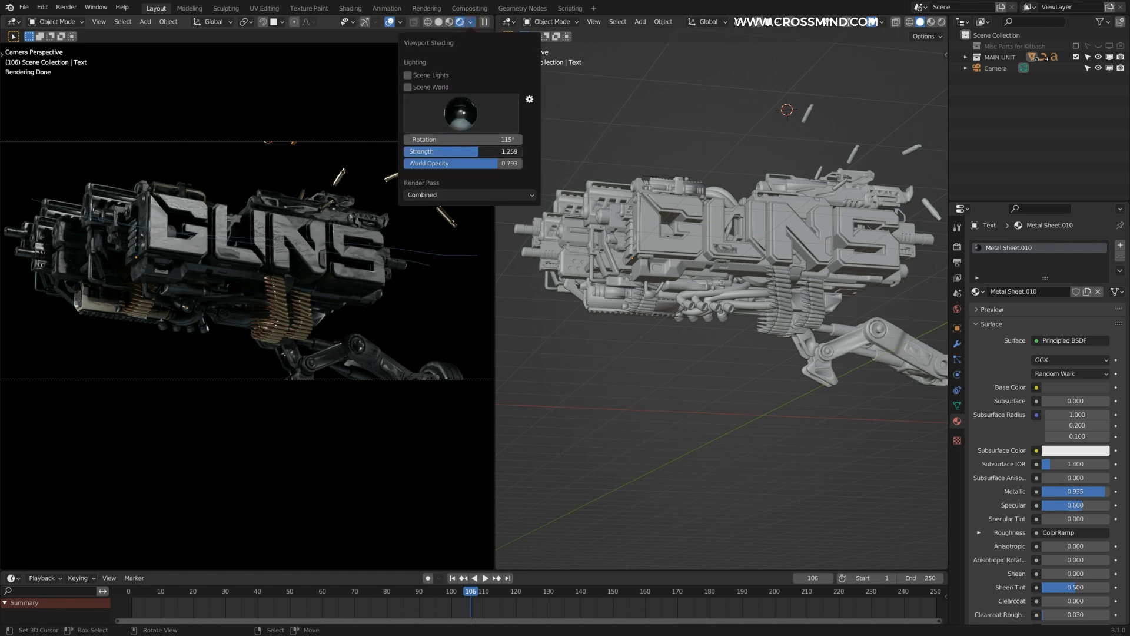
pyautogui.moveTo(454, 151); pyautogui.dragTo(417, 152)
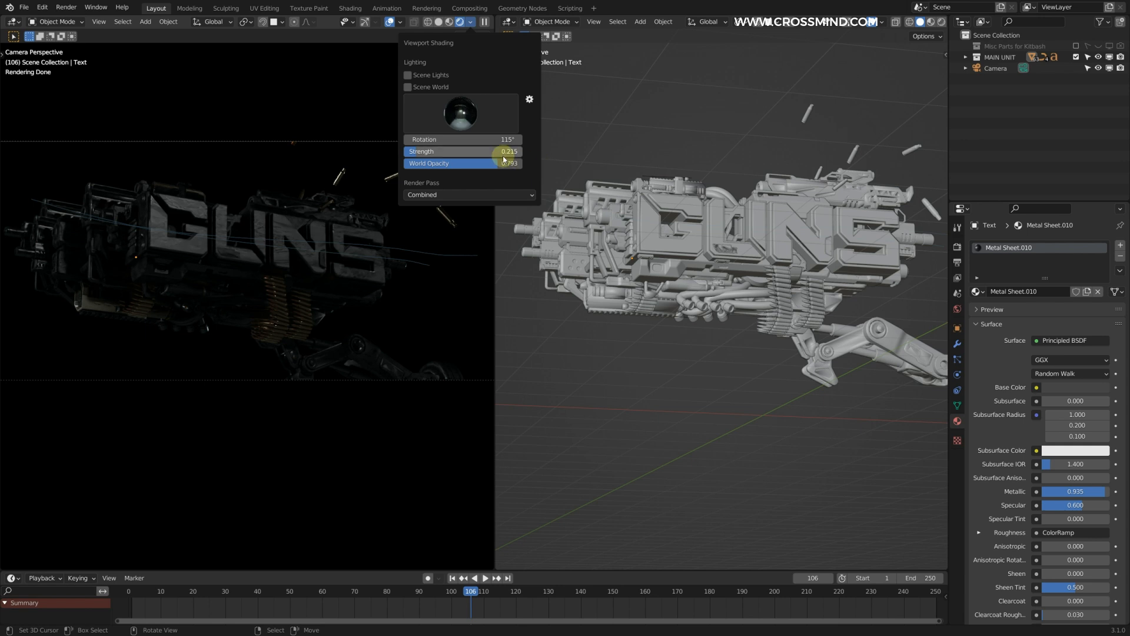
pyautogui.click(394, 26)
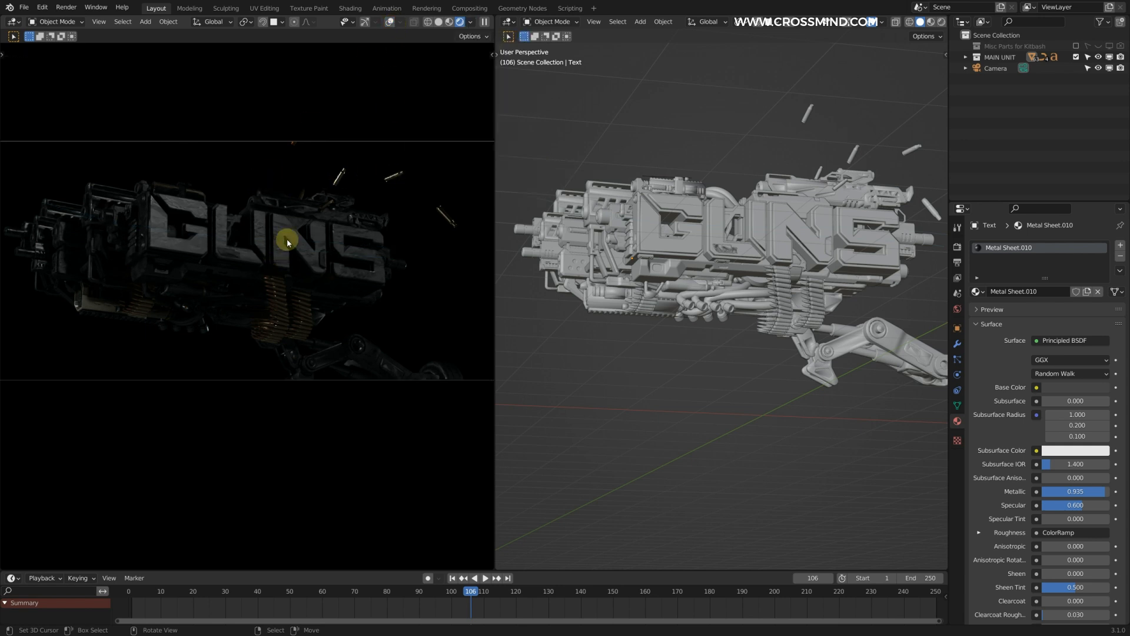
pyautogui.click(471, 21)
pyautogui.click(443, 150)
pyautogui.write('.1')
pyautogui.press('Return')
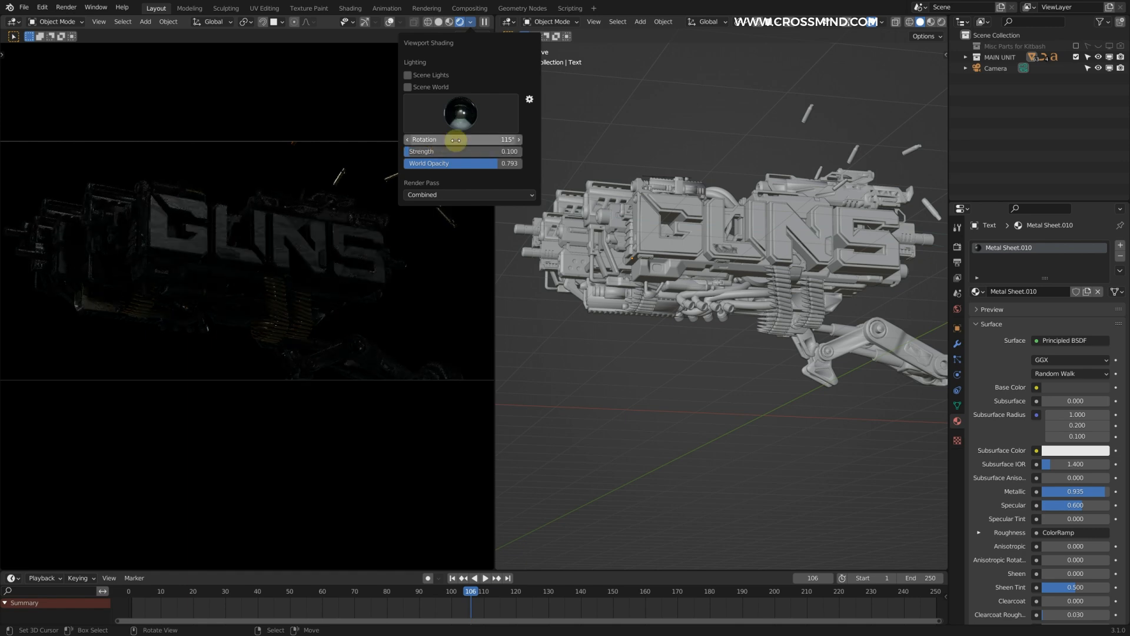
pyautogui.hotkey('ctrl', 's')
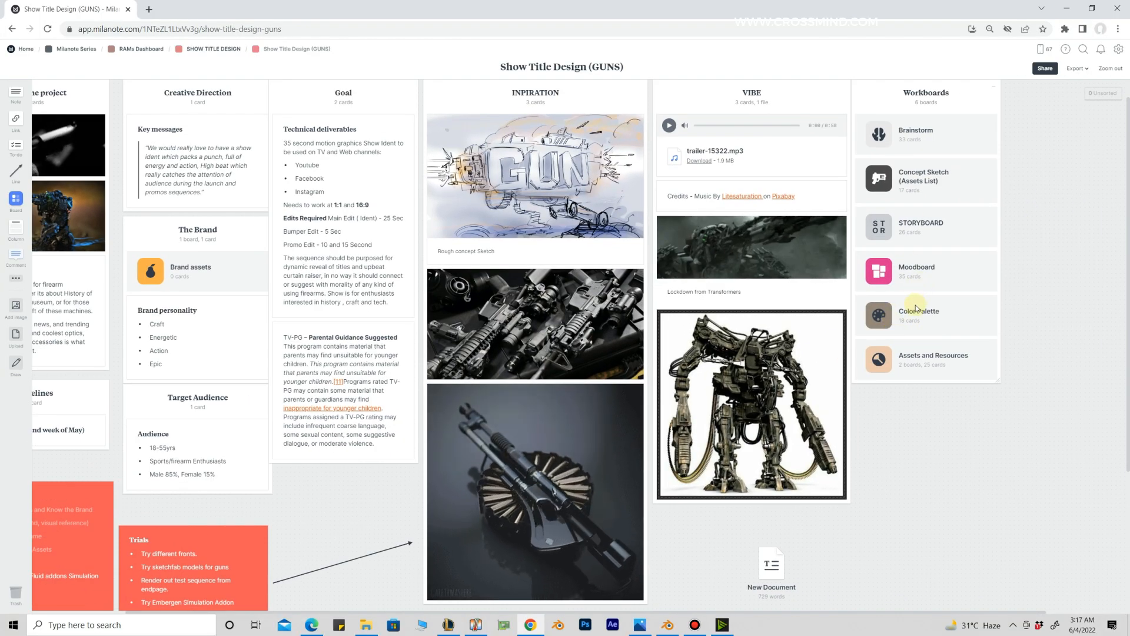
# Step: Switch to the Milanote project in the browser, open the Color Palette board and view the gun robot reference enlarged
pyautogui.click(916, 309)
pyautogui.scroll(-3, 748, 344)
pyautogui.hscroll(4, 749, 344)
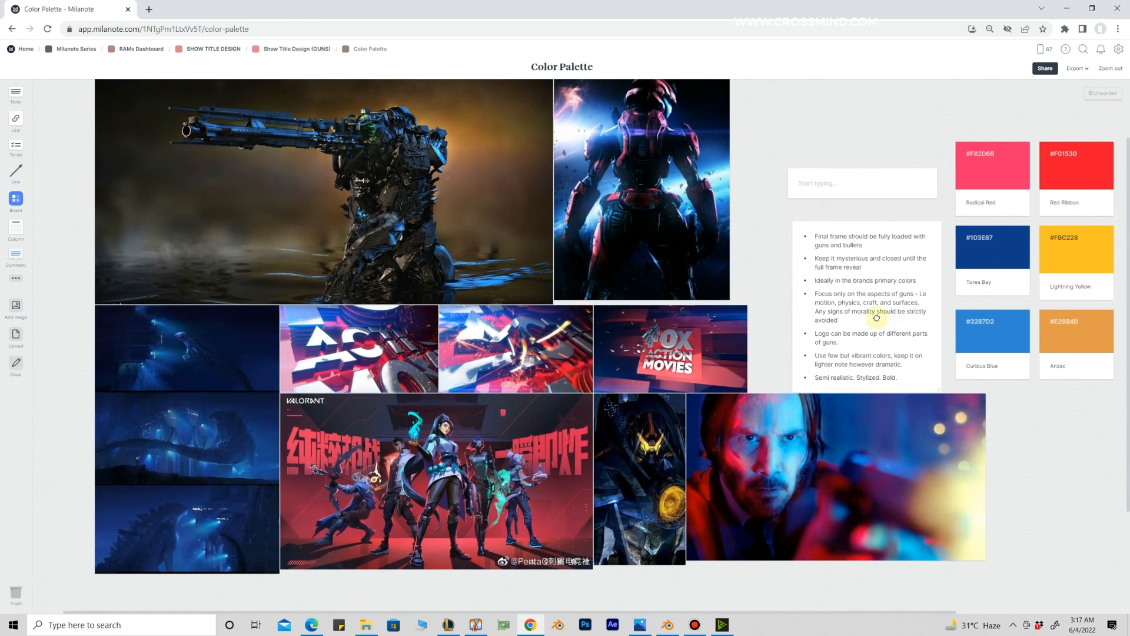
pyautogui.moveTo(784, 328); pyautogui.dragTo(789, 324, button='middle')
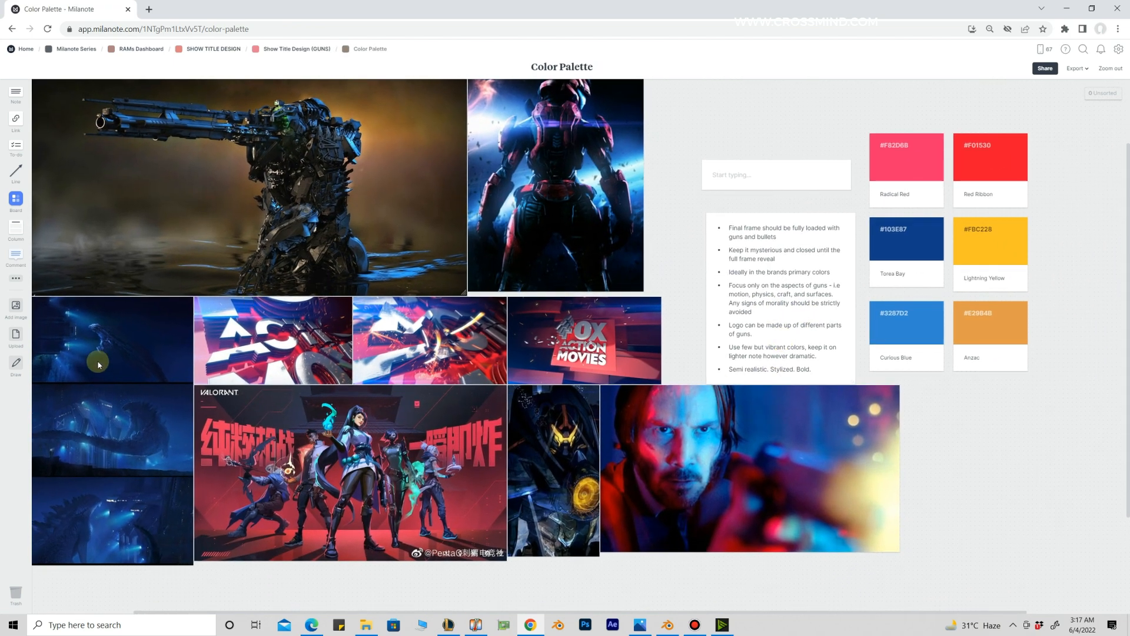
pyautogui.moveTo(544, 235); pyautogui.dragTo(764, 277, button='middle')
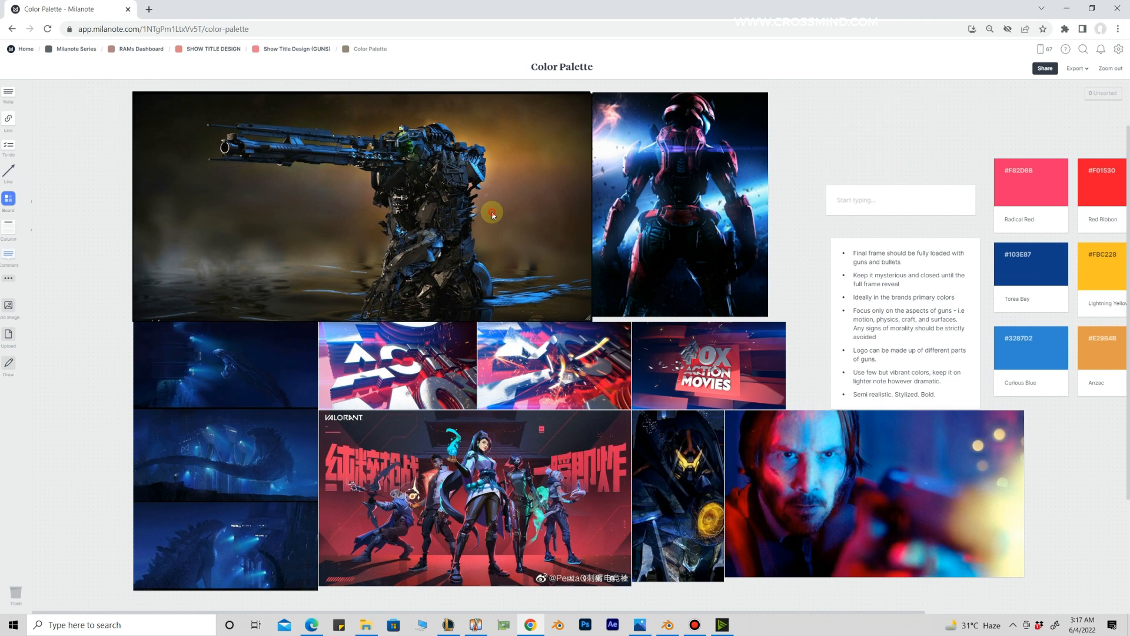
pyautogui.doubleClick(494, 214)
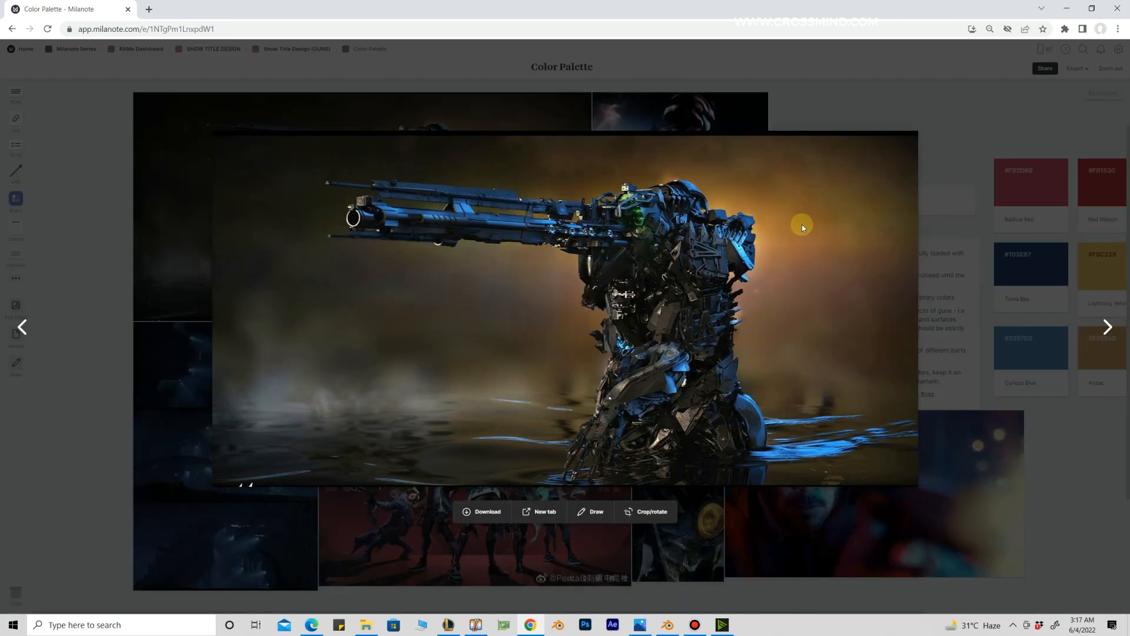
pyautogui.press('Escape')
# Step: View the red-and-blue lit gunman still and the dark blue monster stills enlarged on the Color Palette board
pyautogui.moveTo(1023, 465); pyautogui.dragTo(975, 381, button='middle')
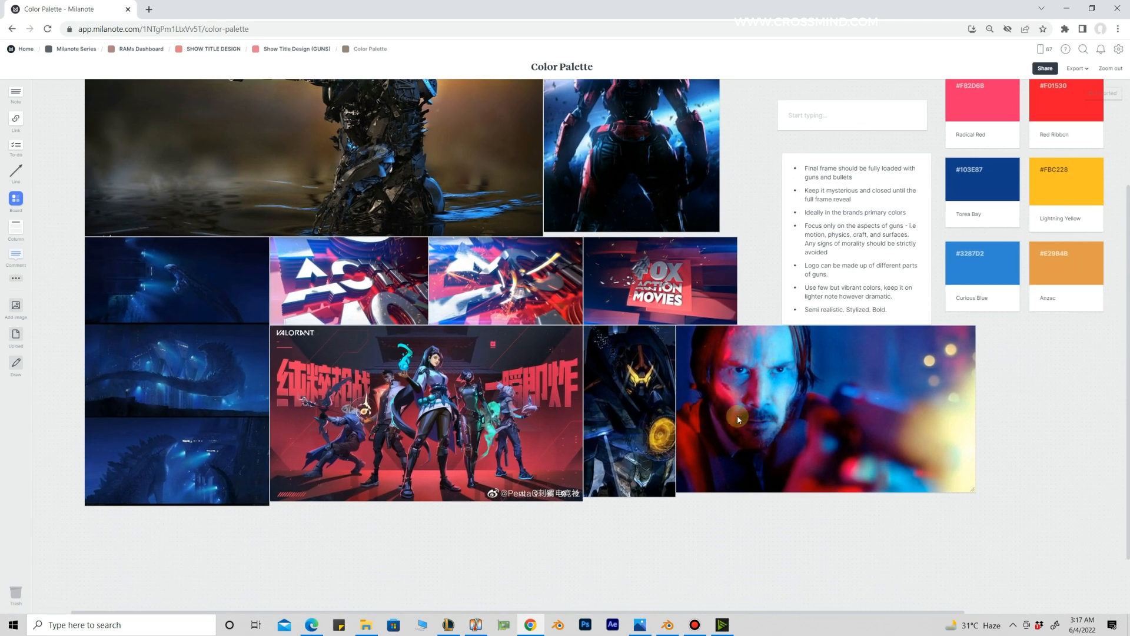
pyautogui.moveTo(737, 415); pyautogui.dragTo(785, 391, button='middle')
pyautogui.doubleClick(768, 416)
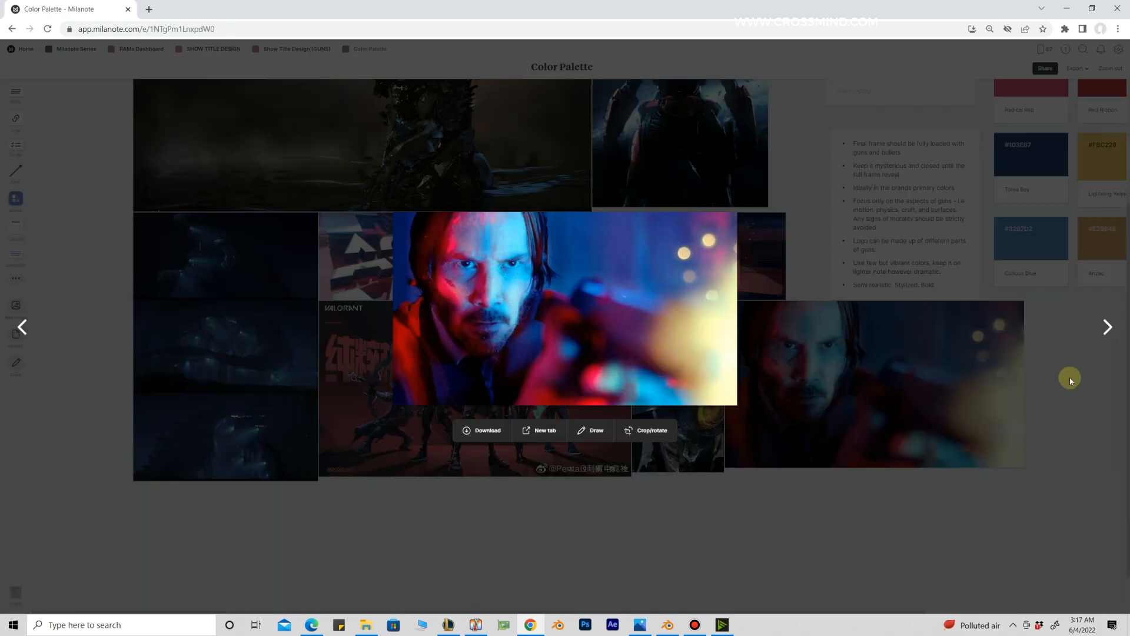
pyautogui.doubleClick(294, 366)
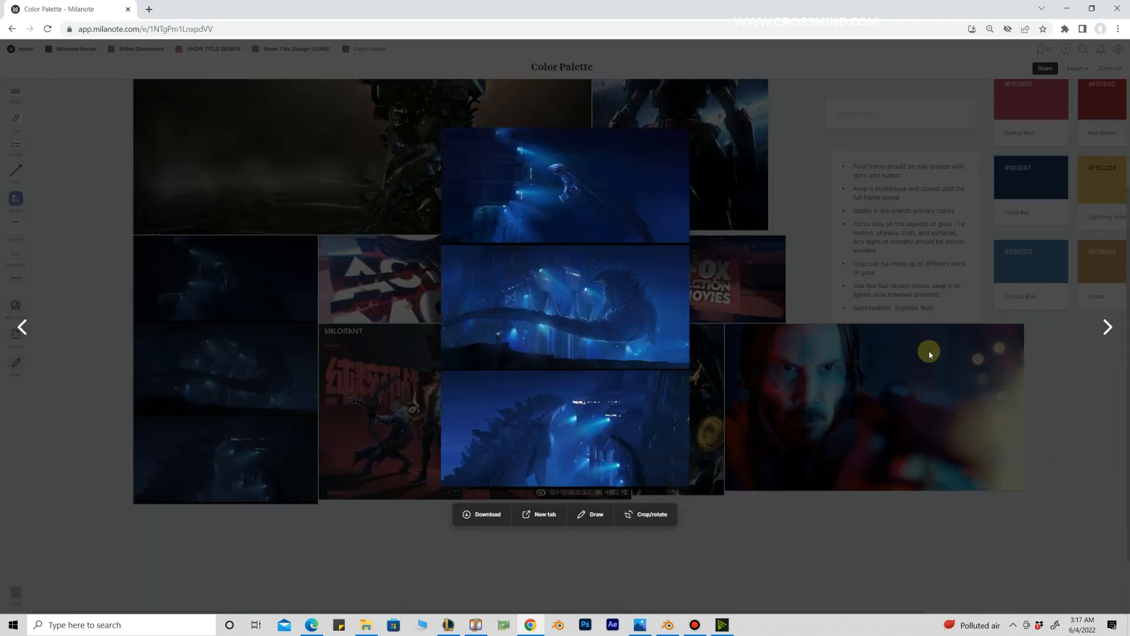
pyautogui.click(1092, 441)
# Step: Review the board's color swatches and copy the hex code #103E87 from the Torea Bay swatch
pyautogui.click(770, 237)
pyautogui.click(955, 229)
pyautogui.moveTo(906, 109); pyautogui.dragTo(789, 175)
pyautogui.moveTo(817, 409); pyautogui.dragTo(787, 237)
pyautogui.moveTo(936, 129); pyautogui.dragTo(832, 288)
pyautogui.click(965, 207)
pyautogui.moveTo(783, 249); pyautogui.dragTo(923, 274, button='middle')
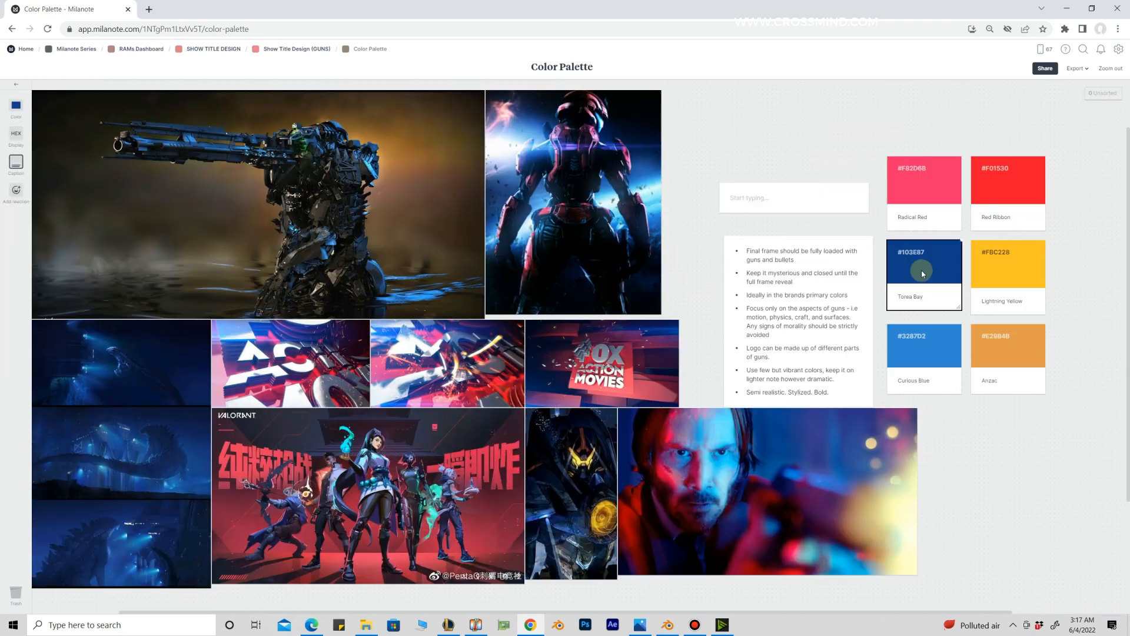
pyautogui.doubleClick(918, 251)
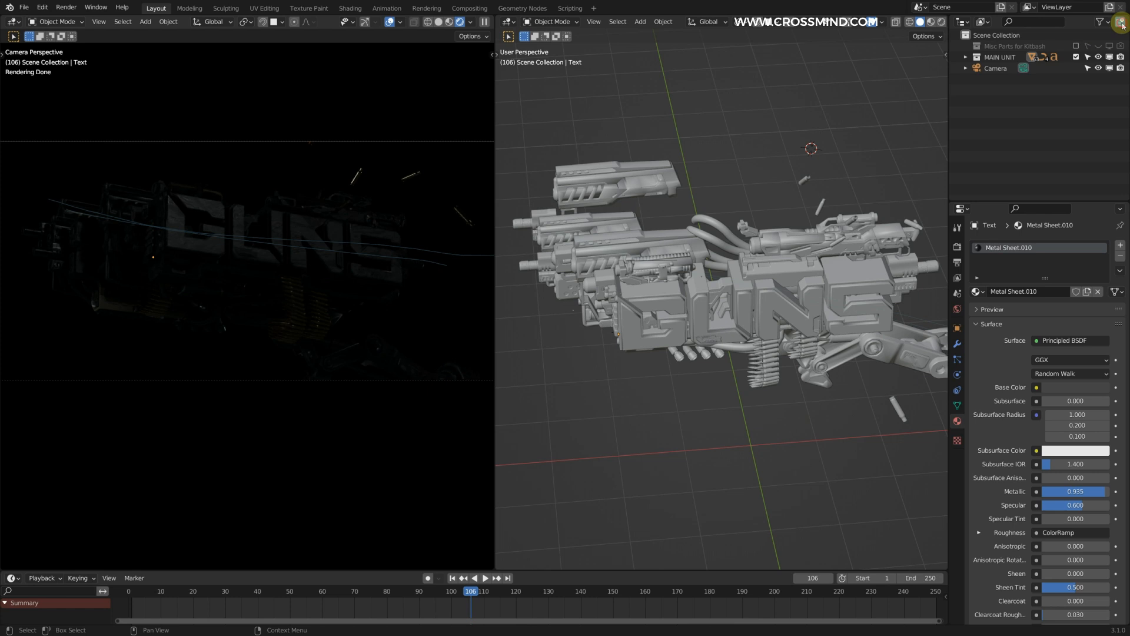
# Step: Back in Blender, create a collection named LIGHTS AND CAMERA and move the camera into it
pyautogui.click(1121, 23)
pyautogui.doubleClick(1014, 68)
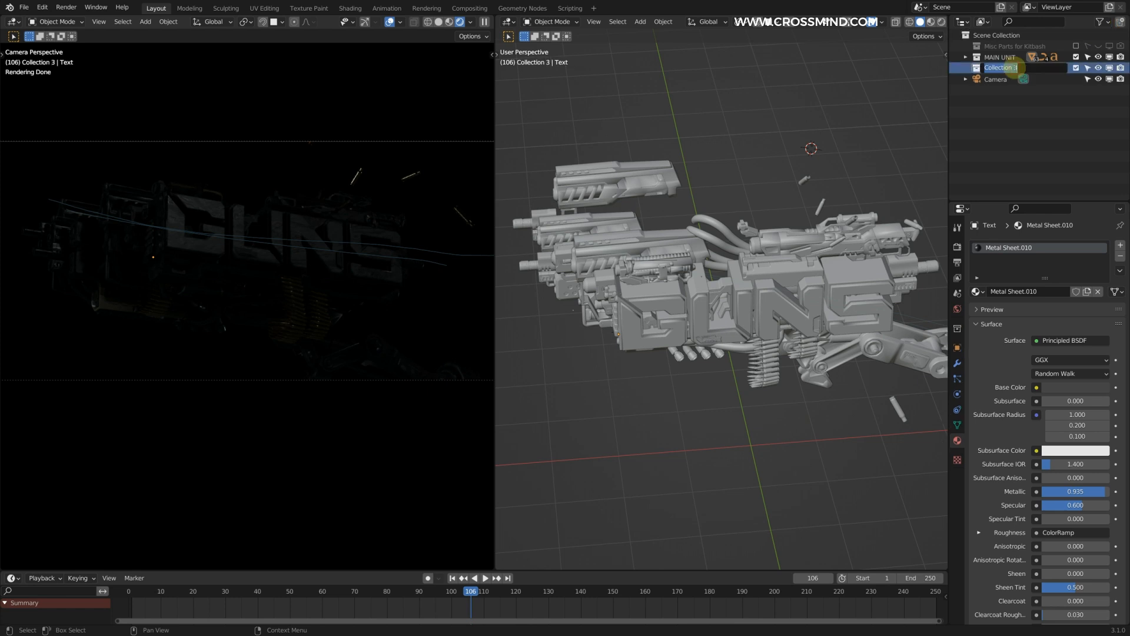
pyautogui.write('LIGHTS AND CAMERA')
pyautogui.press('Return')
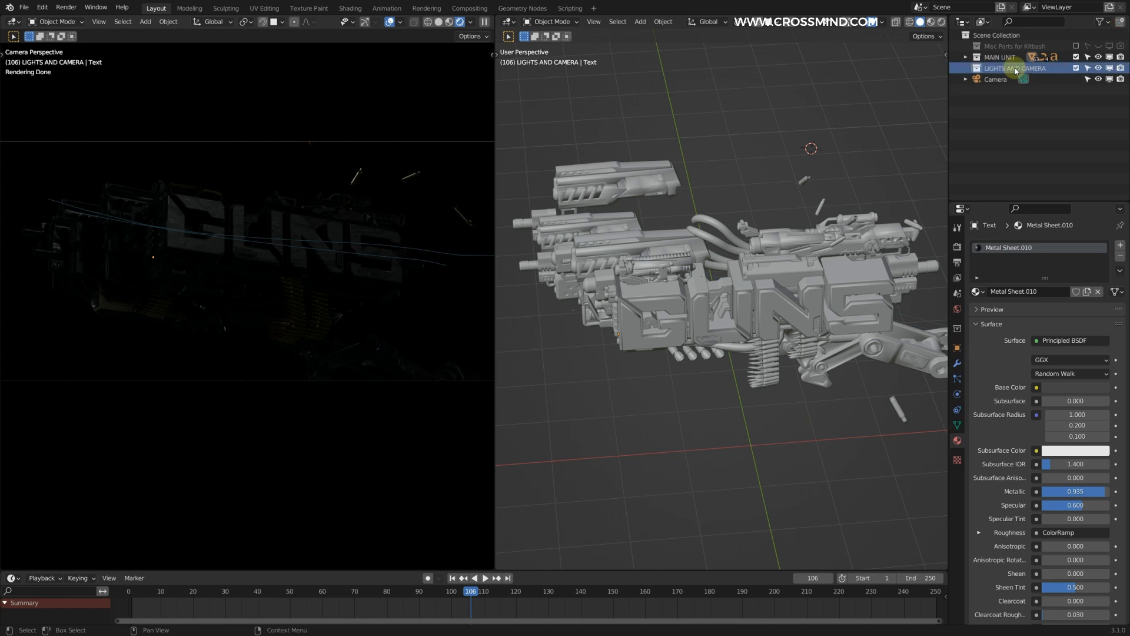
# Step: Add an area light behind the gun facing the model, with the copied color #103E87 and a power of 500 W
pyautogui.hotkey('shift', 'a')
pyautogui.moveTo(683, 271)
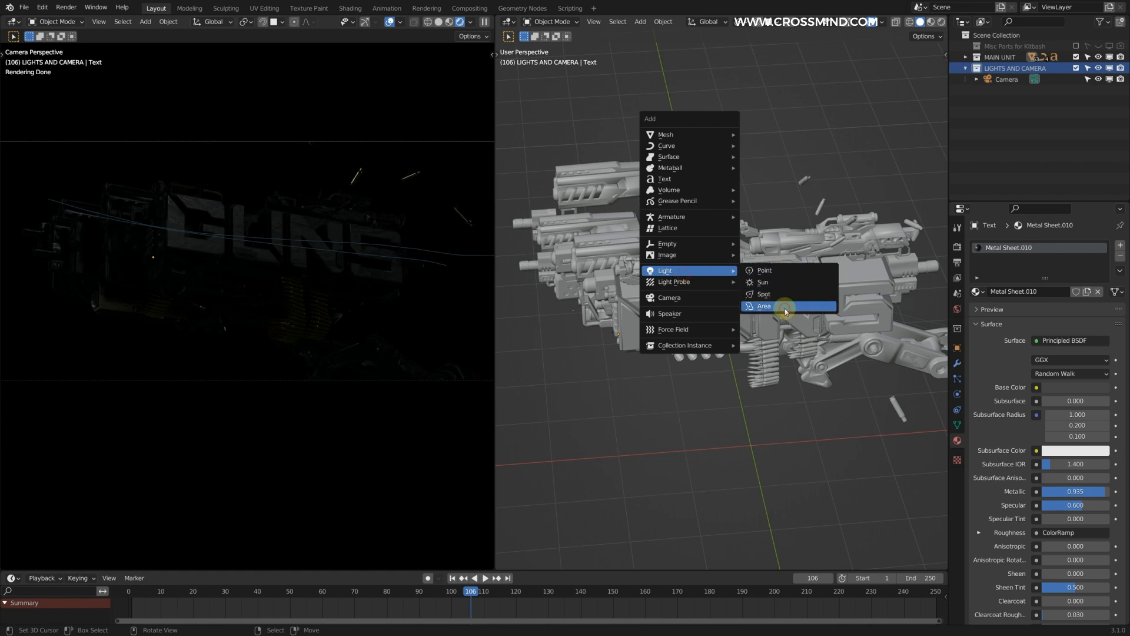
pyautogui.click(789, 304)
pyautogui.scroll(-3, 785, 308)
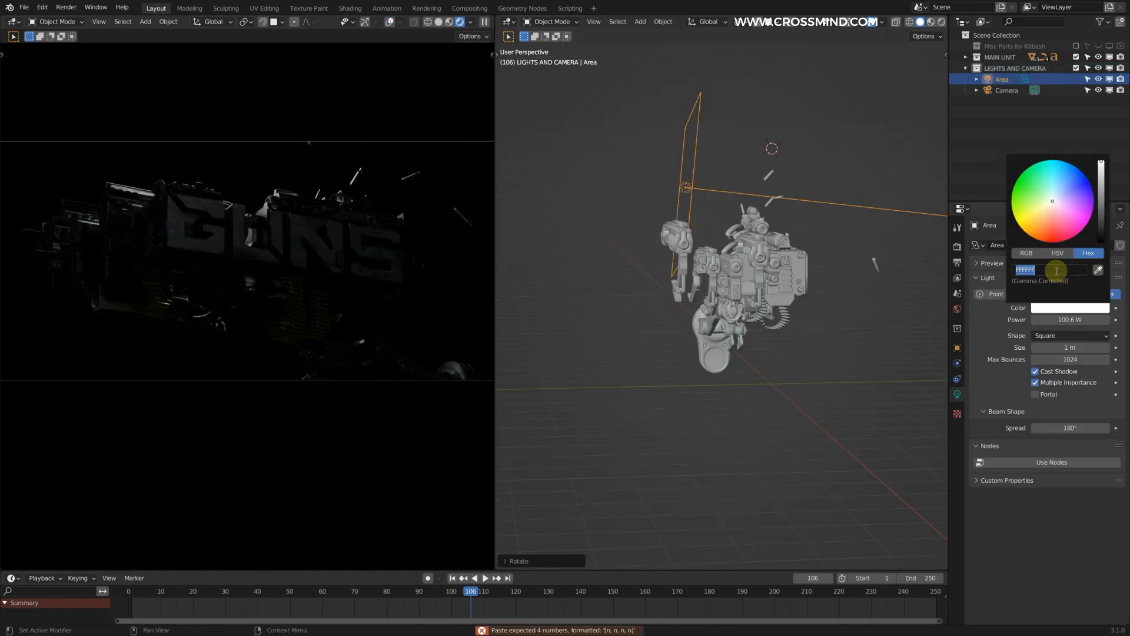
pyautogui.press('Return')
pyautogui.moveTo(671, 301); pyautogui.dragTo(689, 302, button='middle')
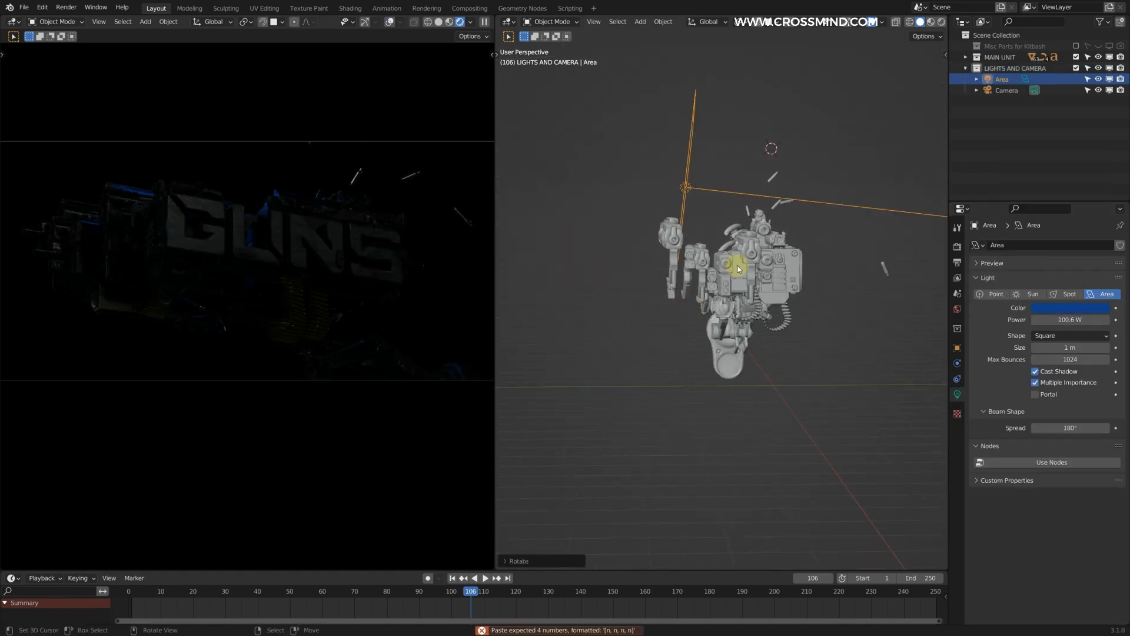
pyautogui.click(737, 145)
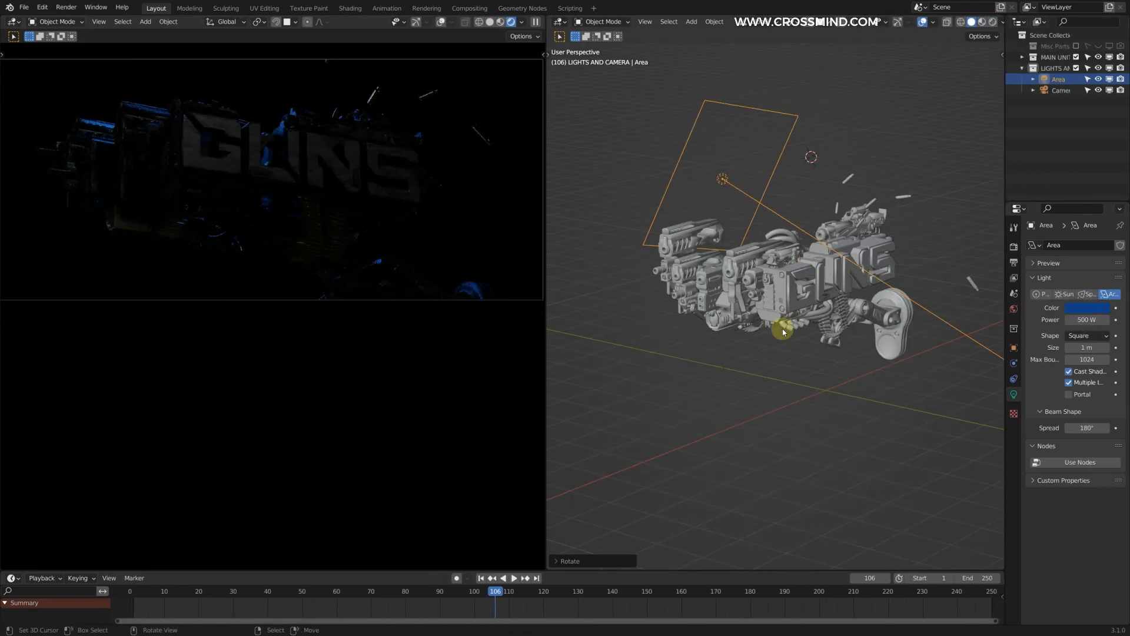
pyautogui.moveTo(783, 332); pyautogui.dragTo(889, 194, button='middle')
# Step: Show overlays in the rendered camera view but turn off their Extras so light outlines are hidden
pyautogui.click(440, 22)
pyautogui.keyDown('shift'); pyautogui.moveTo(377, 135); pyautogui.dragTo(365, 193, button='middle'); pyautogui.keyUp('shift')
pyautogui.click(402, 21)
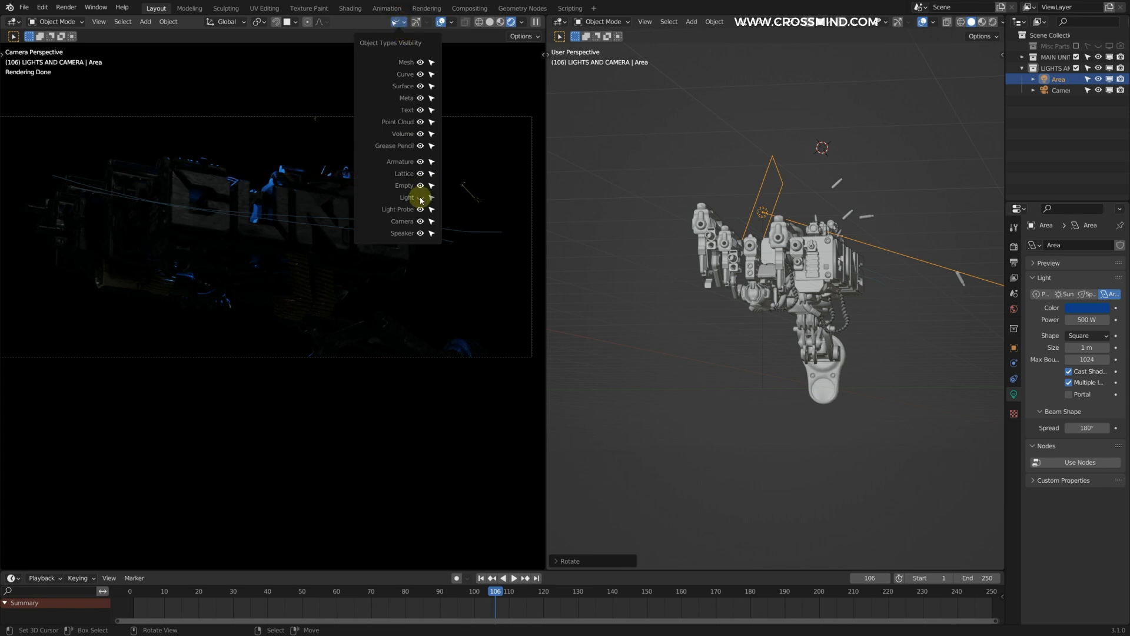
pyautogui.click(618, 117)
pyautogui.click(451, 22)
pyautogui.click(388, 142)
pyautogui.click(451, 23)
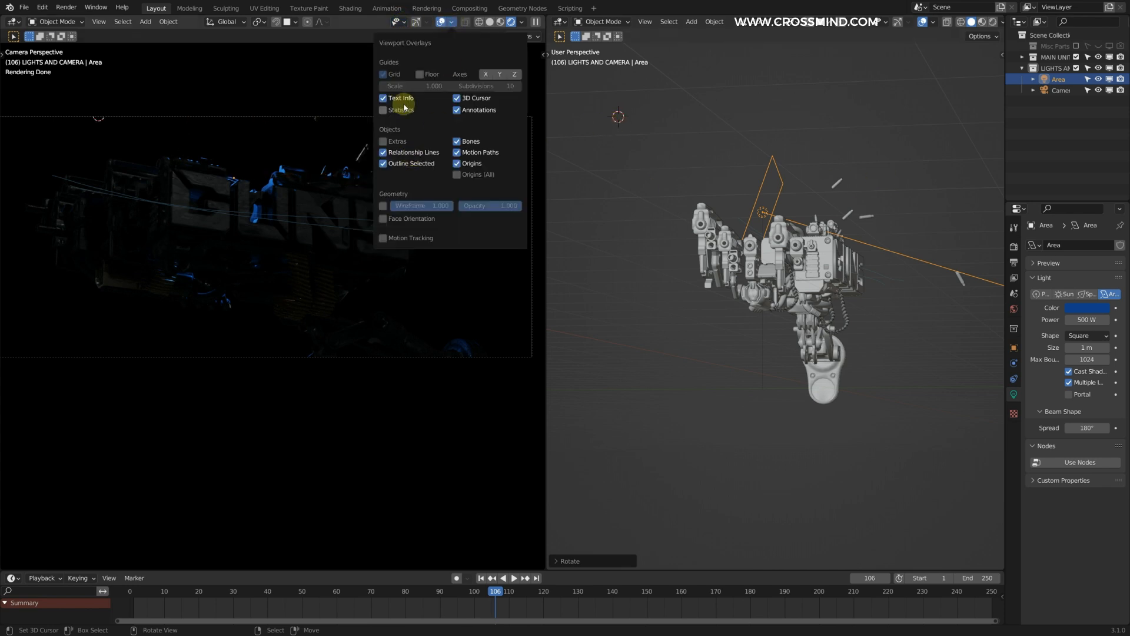
pyautogui.press('n')
pyautogui.click(520, 389)
pyautogui.press('n')
# Step: Add a second area light behind the gun's barrel end, aimed at the model, with a lighter blue color
pyautogui.moveTo(751, 294)
pyautogui.mouseDown(button='middle')
pyautogui.moveTo(863, 171)
pyautogui.moveTo(757, 207)
pyautogui.mouseUp(button='middle')
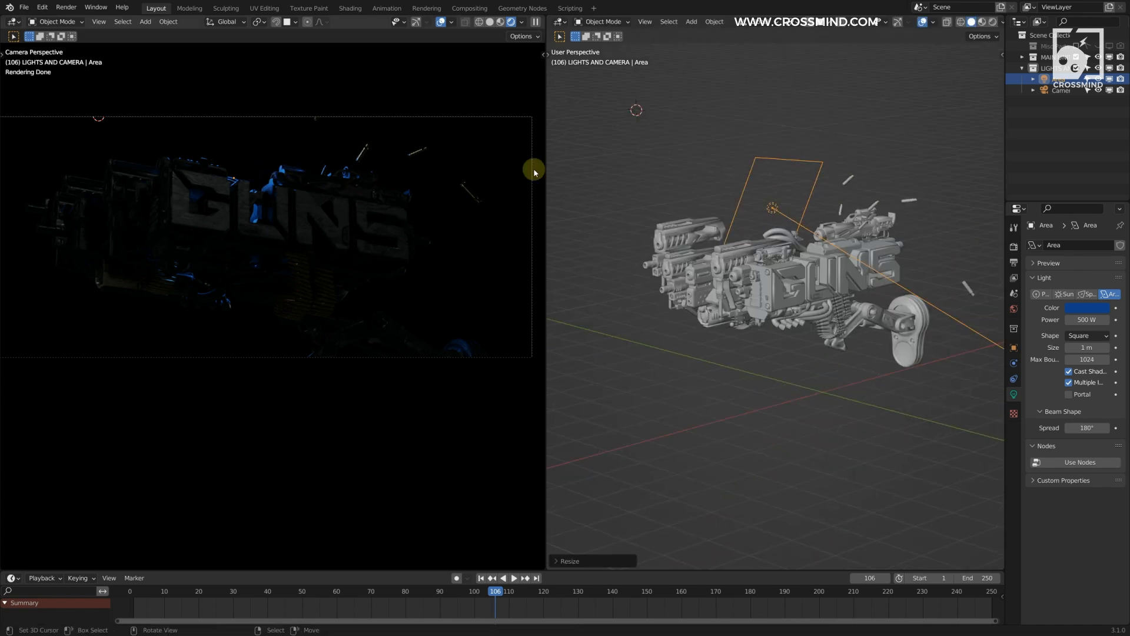
pyautogui.moveTo(850, 196); pyautogui.dragTo(921, 186, button='middle')
pyautogui.press('g')
pyautogui.click(843, 161)
pyautogui.click(1090, 311)
pyautogui.moveTo(1102, 199); pyautogui.dragTo(1102, 179)
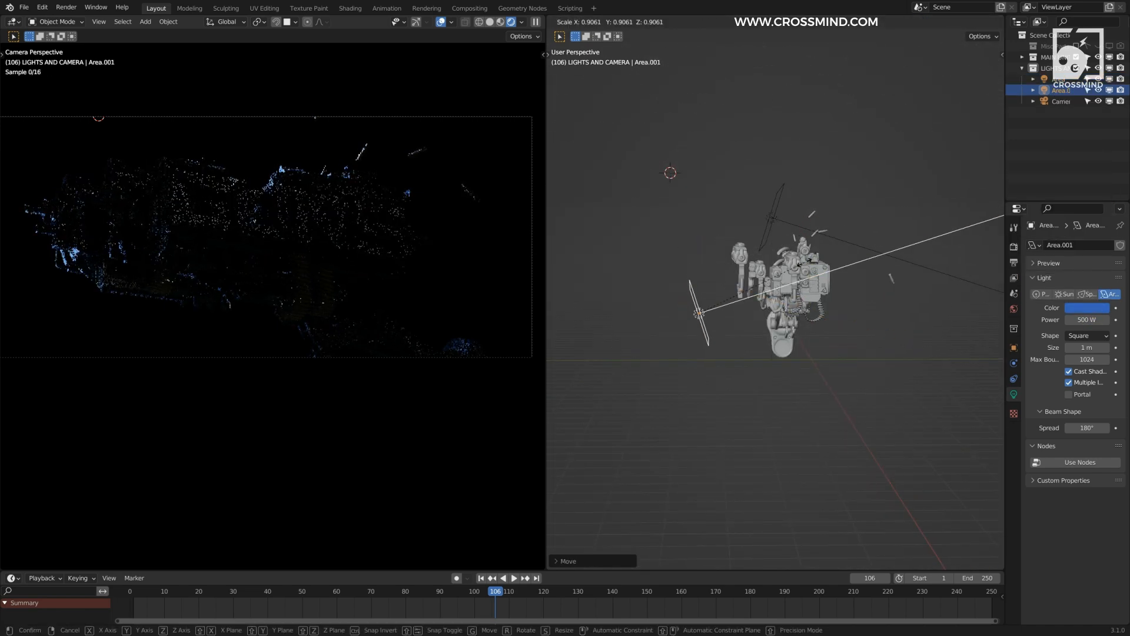
# Step: Duplicate the lighter blue area light and place a smaller copy behind the rear end of the gun
pyautogui.hotkey('shift', 'd')
pyautogui.click(911, 298)
pyautogui.moveTo(883, 298); pyautogui.dragTo(813, 260, button='middle')
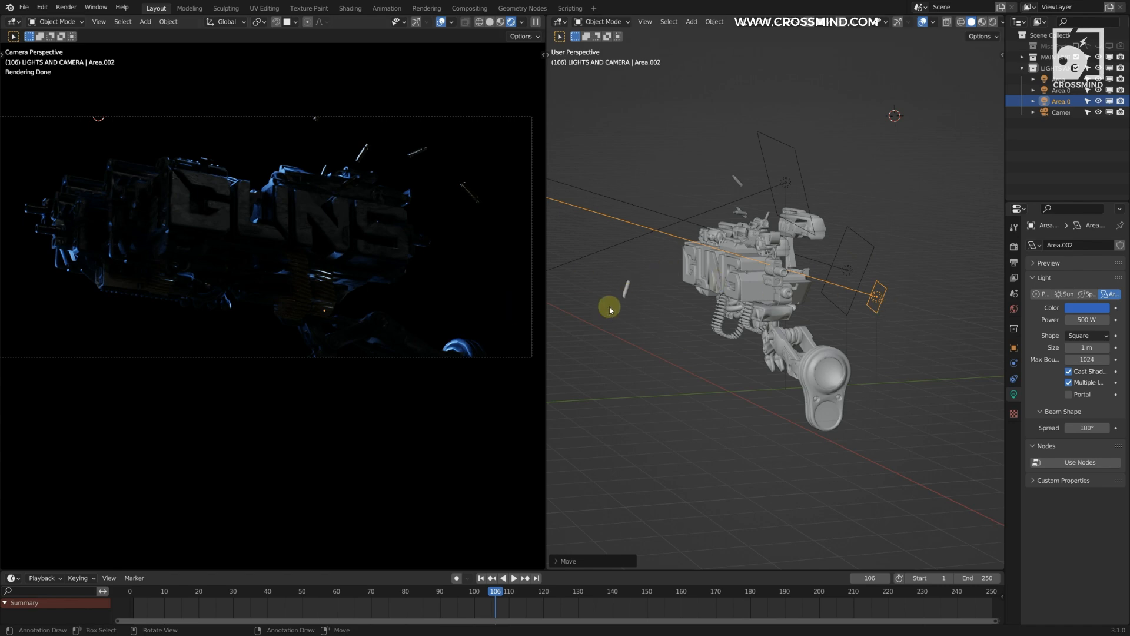
pyautogui.scroll(1, 832, 313)
pyautogui.scroll(-3, 851, 290)
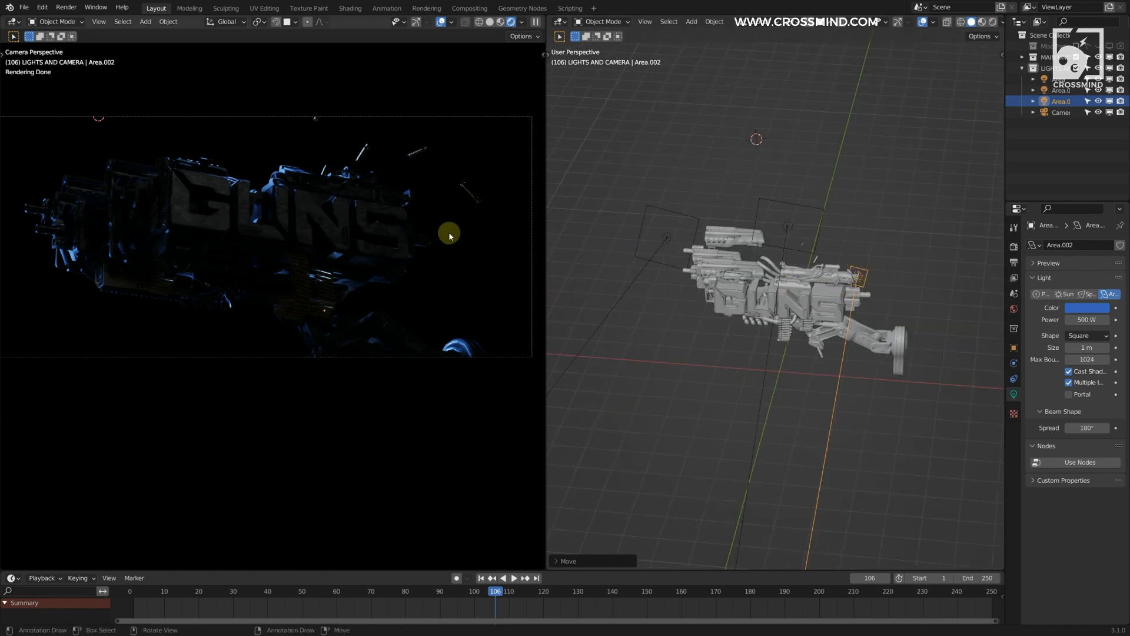
pyautogui.moveTo(928, 282); pyautogui.dragTo(712, 255, button='middle')
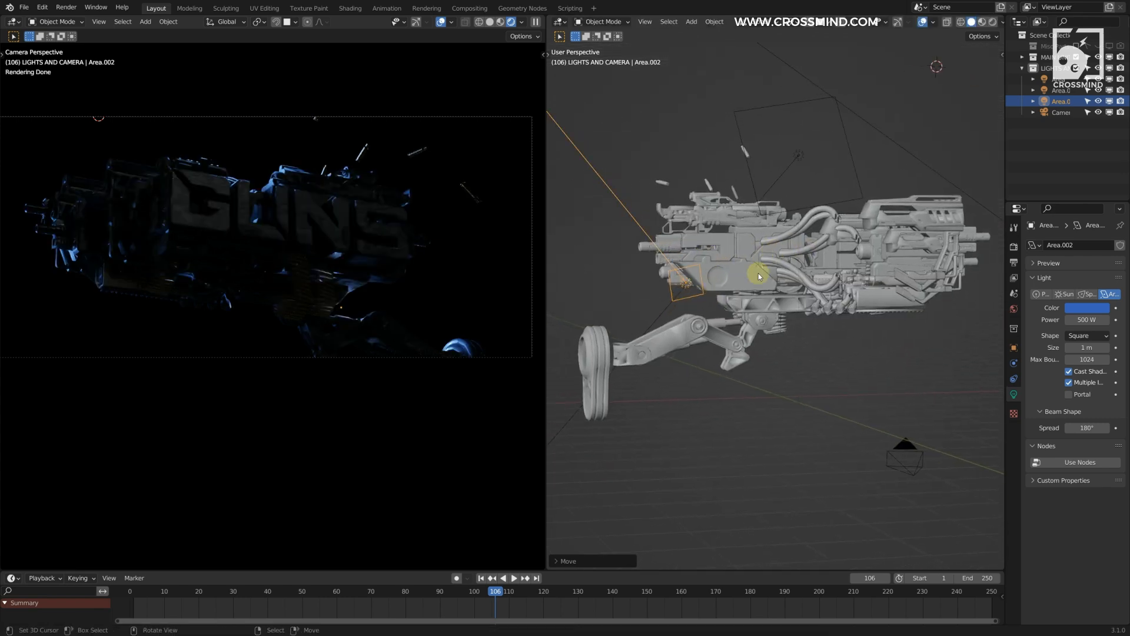
pyautogui.scroll(4, 383, 189)
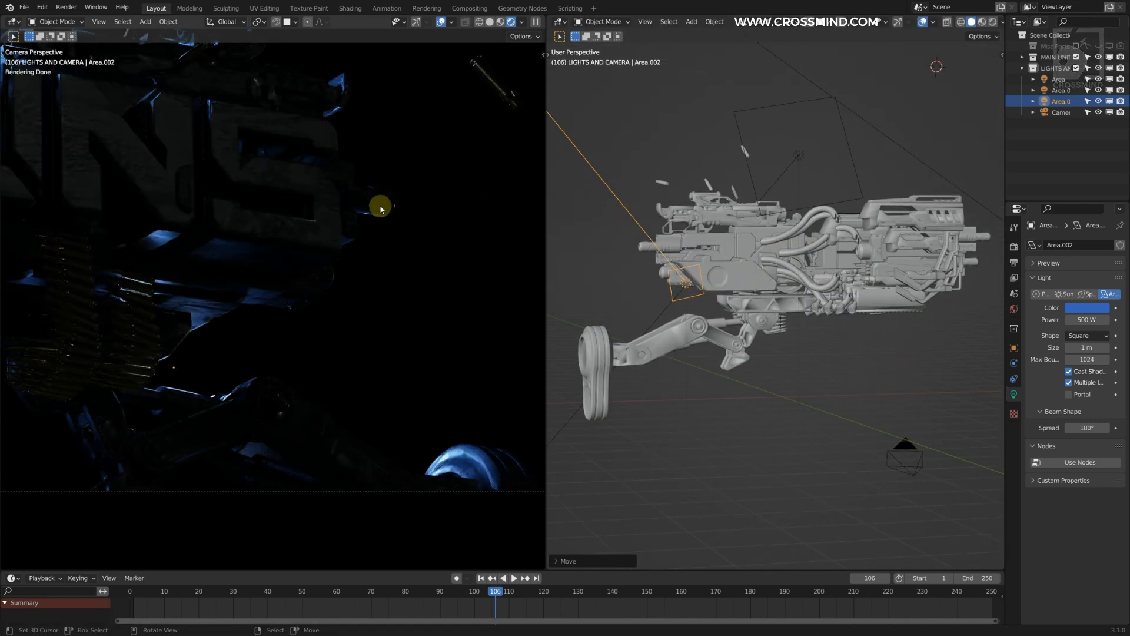
# Step: Move the small blue area light out past the rear end of the gun, above the stock
pyautogui.moveTo(736, 278); pyautogui.dragTo(804, 285, button='middle')
pyautogui.press('g')
pyautogui.click(901, 283)
pyautogui.moveTo(901, 283); pyautogui.dragTo(613, 276, button='middle')
pyautogui.scroll(-3, 612, 276)
pyautogui.scroll(-4, 378, 313)
pyautogui.moveTo(948, 283); pyautogui.dragTo(848, 292, button='middle')
pyautogui.press('g')
pyautogui.click(841, 306)
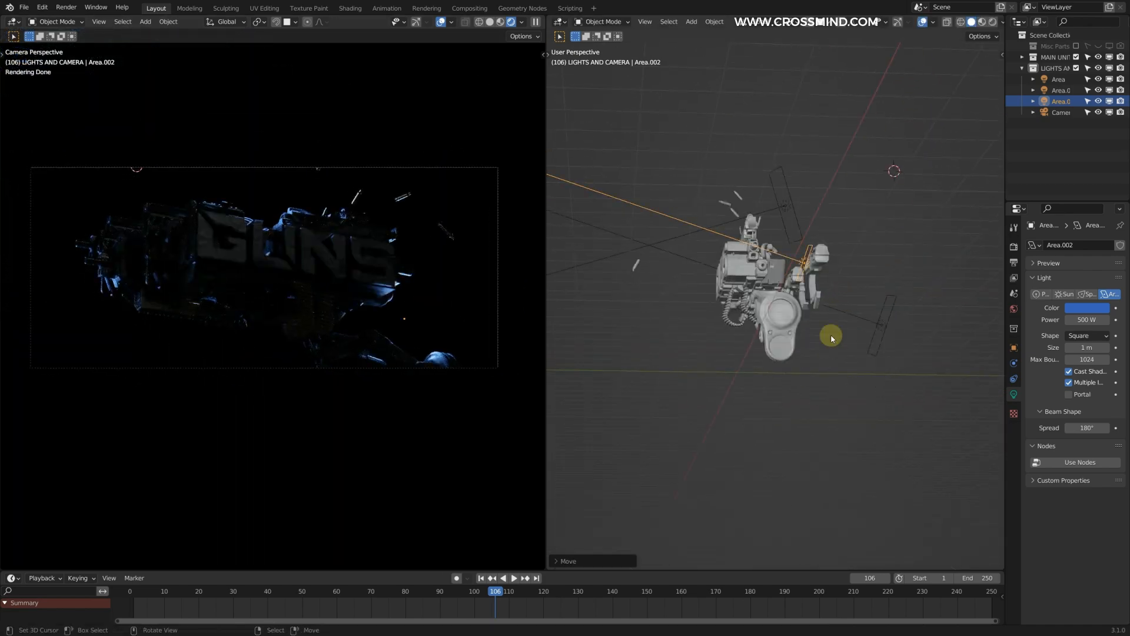
# Step: Add a cube, reset its location to the world origin, and enlarge it around the gun
pyautogui.moveTo(831, 332); pyautogui.dragTo(560, 285, button='middle')
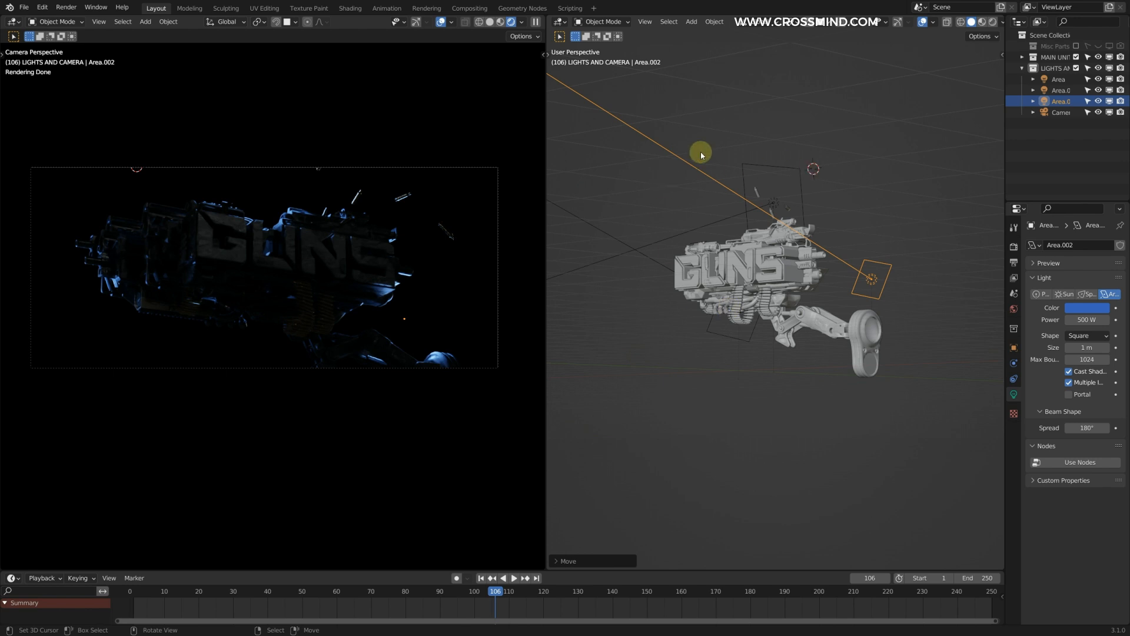
pyautogui.moveTo(675, 296); pyautogui.dragTo(687, 230, button='middle')
pyautogui.moveTo(708, 313); pyautogui.dragTo(730, 313, button='middle')
pyautogui.hotkey('shift', 'a')
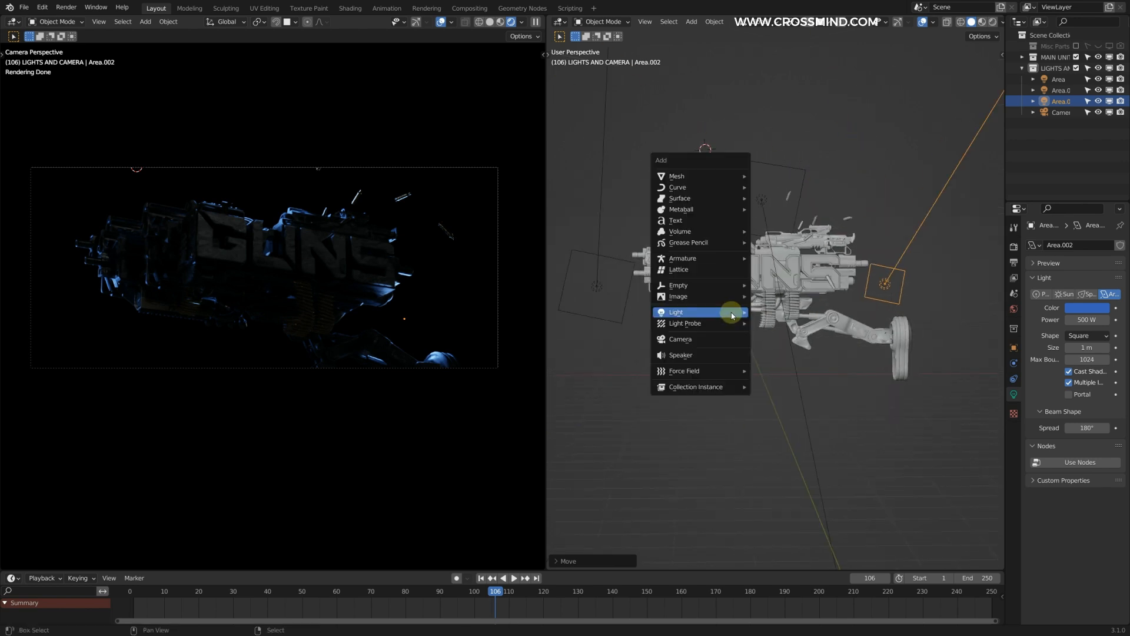
pyautogui.moveTo(693, 178)
pyautogui.moveTo(677, 176)
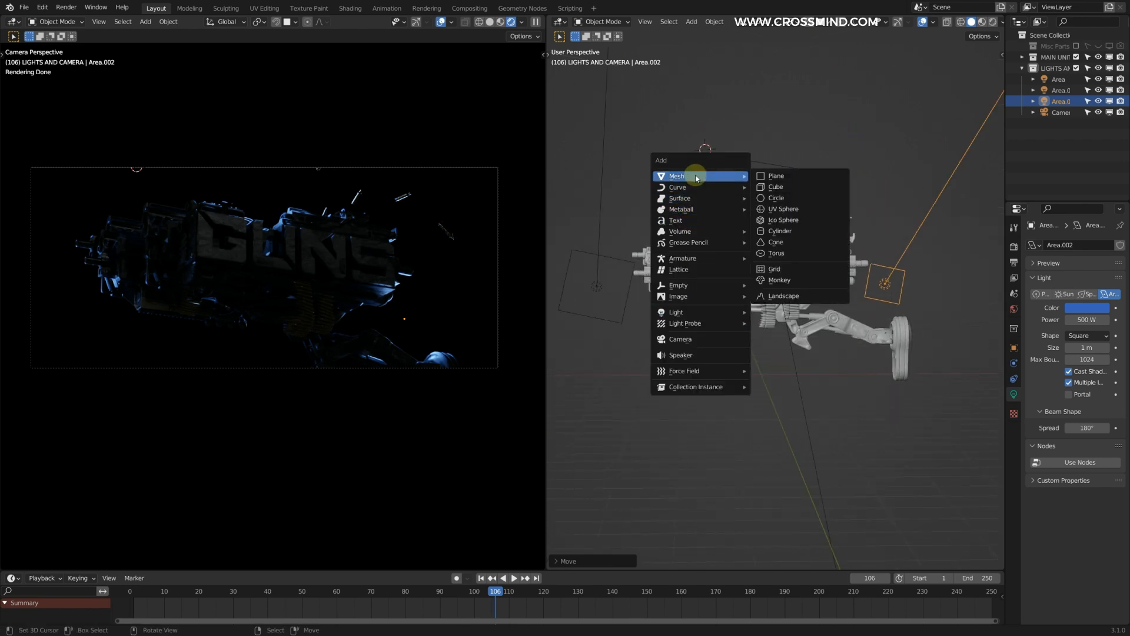
pyautogui.click(777, 186)
pyautogui.hotkey('alt', 'g')
pyautogui.press('s')
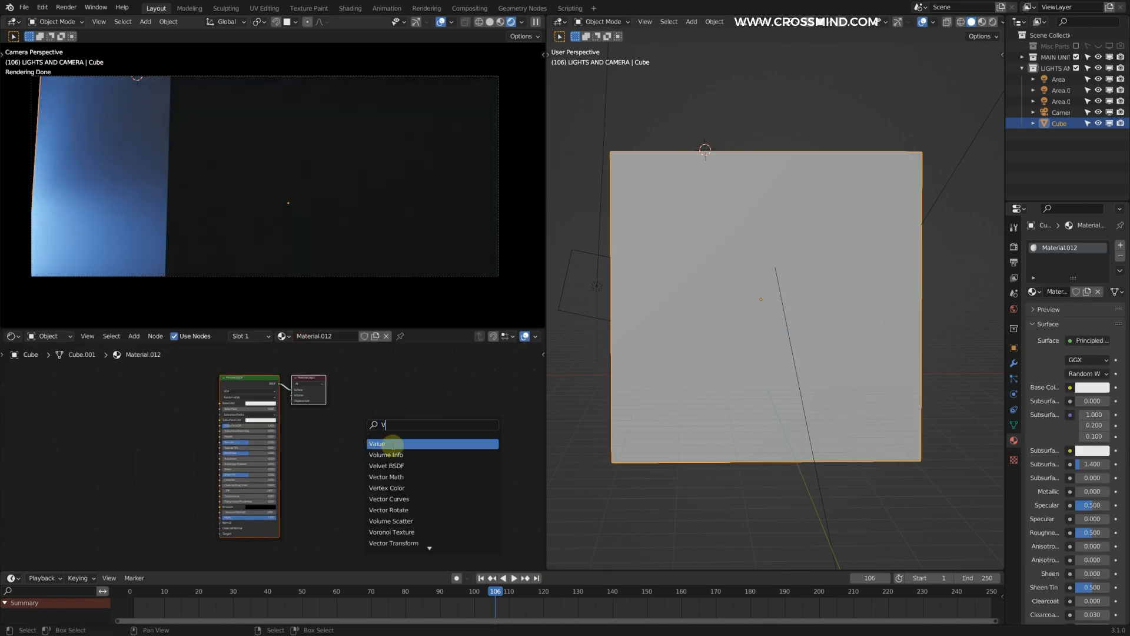
# Step: Give the cube a new material with a Volume Scatter node feeding the output's Volume in place of the default surface shader
pyautogui.click(306, 406)
pyautogui.moveTo(130, 386); pyautogui.dragTo(385, 439)
pyautogui.click(295, 398)
pyautogui.press('x')
# Step: Scale the cube to about 4.39 and reposition it so it encloses the whole gun
pyautogui.press('s')
pyautogui.click(752, 265)
pyautogui.press('g')
pyautogui.click(780, 275)
# Step: Set the cube's Volume Scatter density to 0.01
pyautogui.moveTo(779, 276); pyautogui.dragTo(798, 243, button='middle')
pyautogui.scroll(-1, 810, 294)
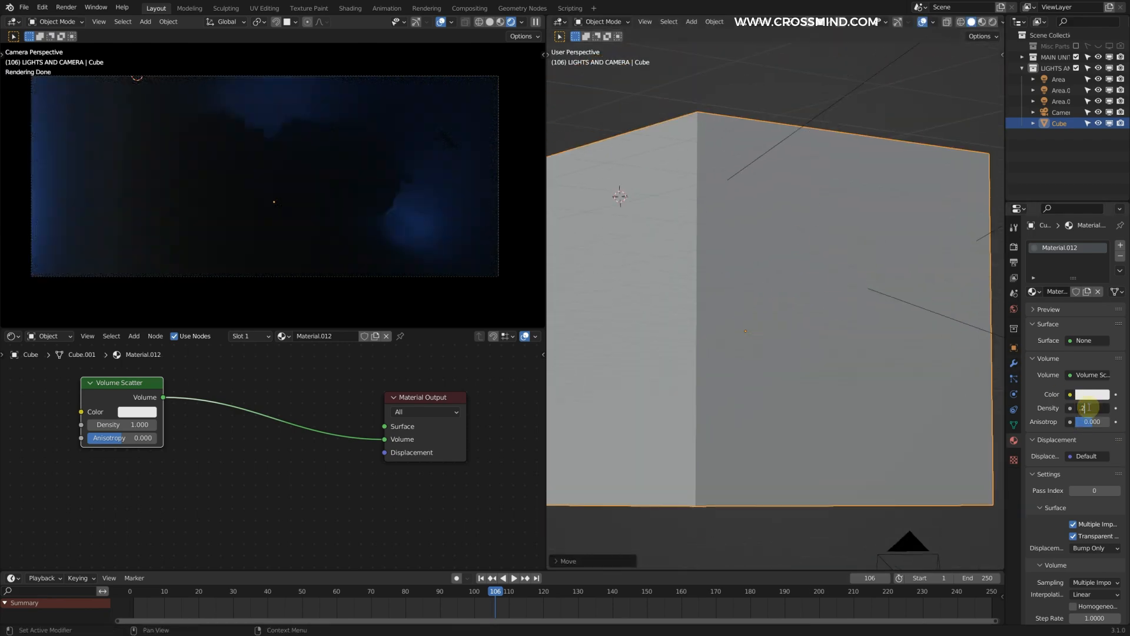
pyautogui.write('0.01')
pyautogui.press('Return')
pyautogui.scroll(3, 487, 416)
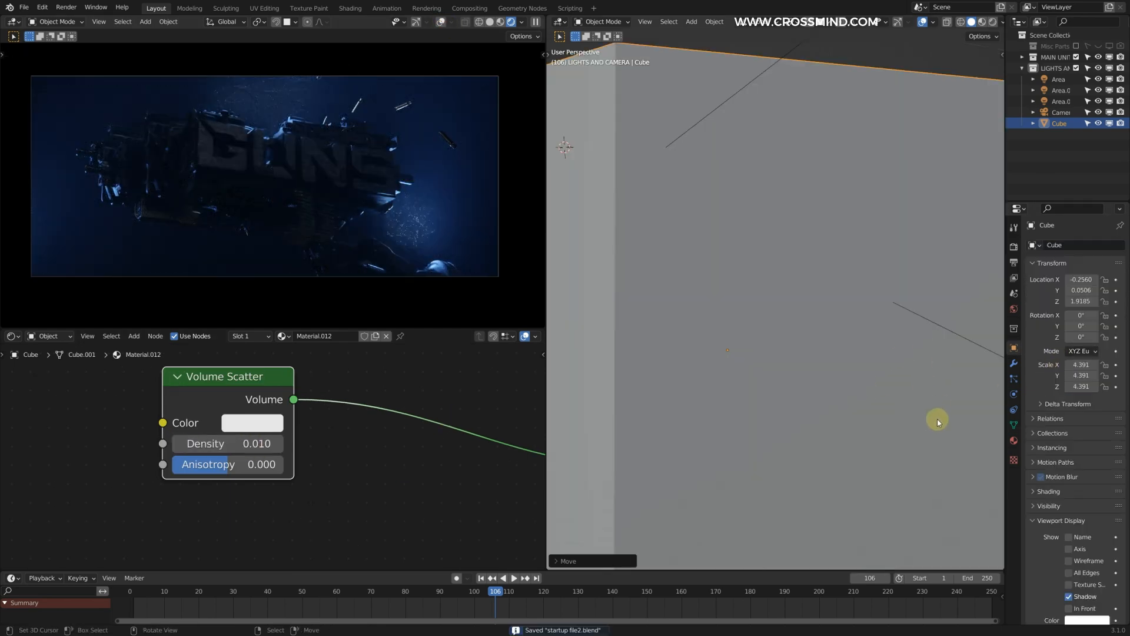
# Step: Display the volume cube as Bounds and make it unselectable in the viewport
pyautogui.scroll(-3, 1117, 461)
pyautogui.click(1088, 571)
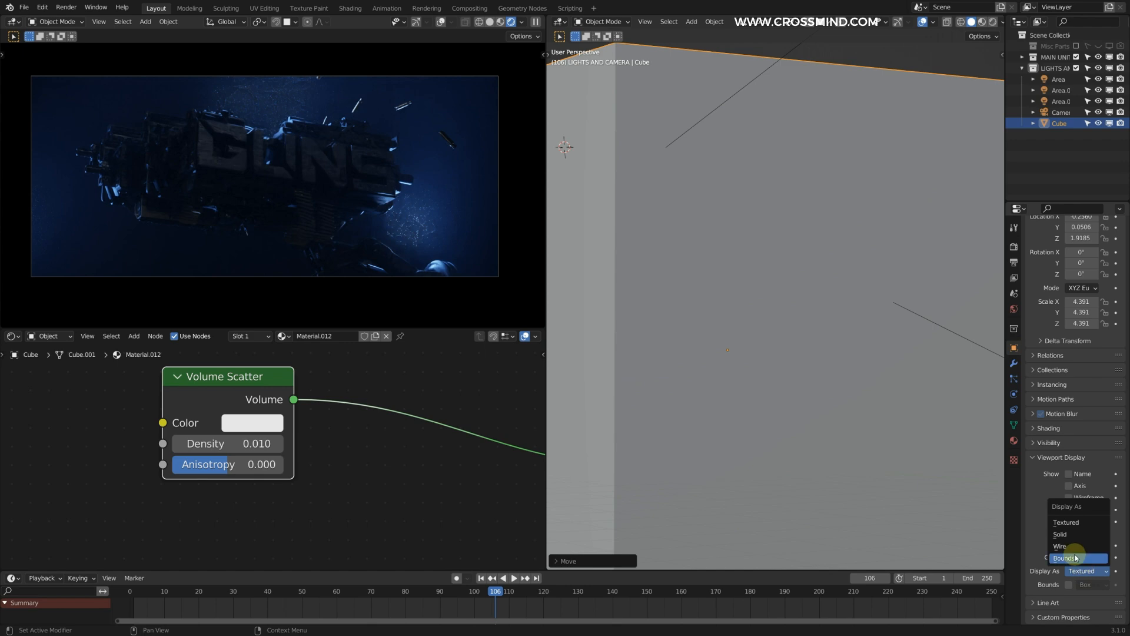
pyautogui.click(1075, 558)
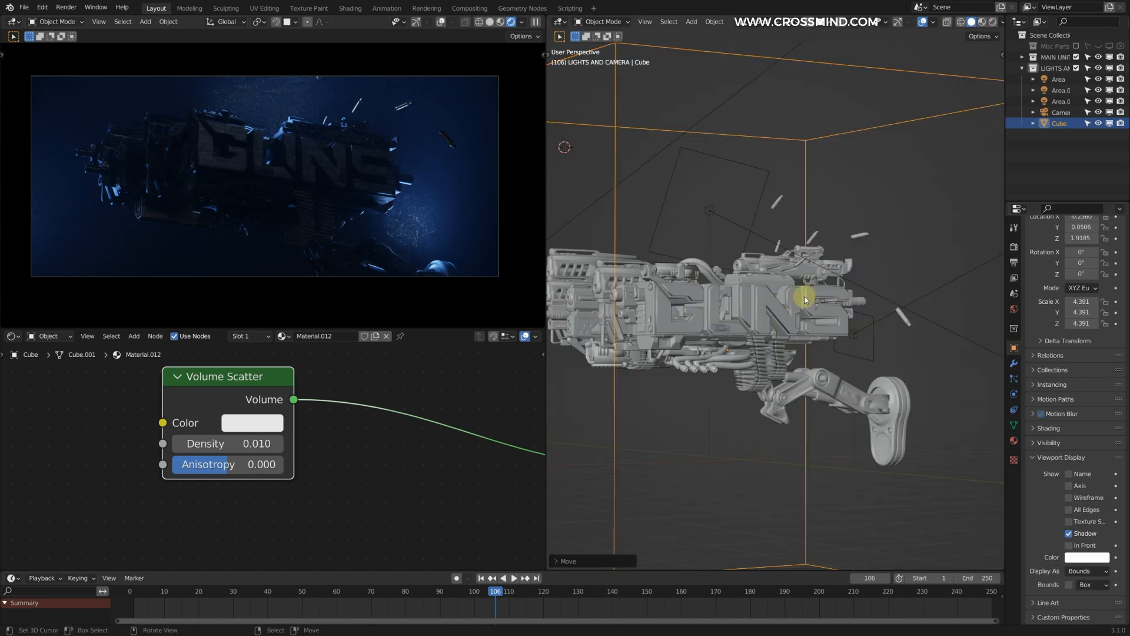
pyautogui.click(1089, 125)
pyautogui.moveTo(1005, 154); pyautogui.dragTo(984, 161)
# Step: Duplicate an area light beneath the gun, rotate it to shine upward, and change its color from blue to warm orange
pyautogui.moveTo(759, 283); pyautogui.dragTo(762, 205, button='middle')
pyautogui.rightClick(711, 171)
pyautogui.scroll(-3, 749, 216)
pyautogui.hotkey('shift', 'd')
pyautogui.click(830, 349)
pyautogui.press('r')
pyautogui.click(750, 347)
pyautogui.click(994, 395)
pyautogui.click(1076, 308)
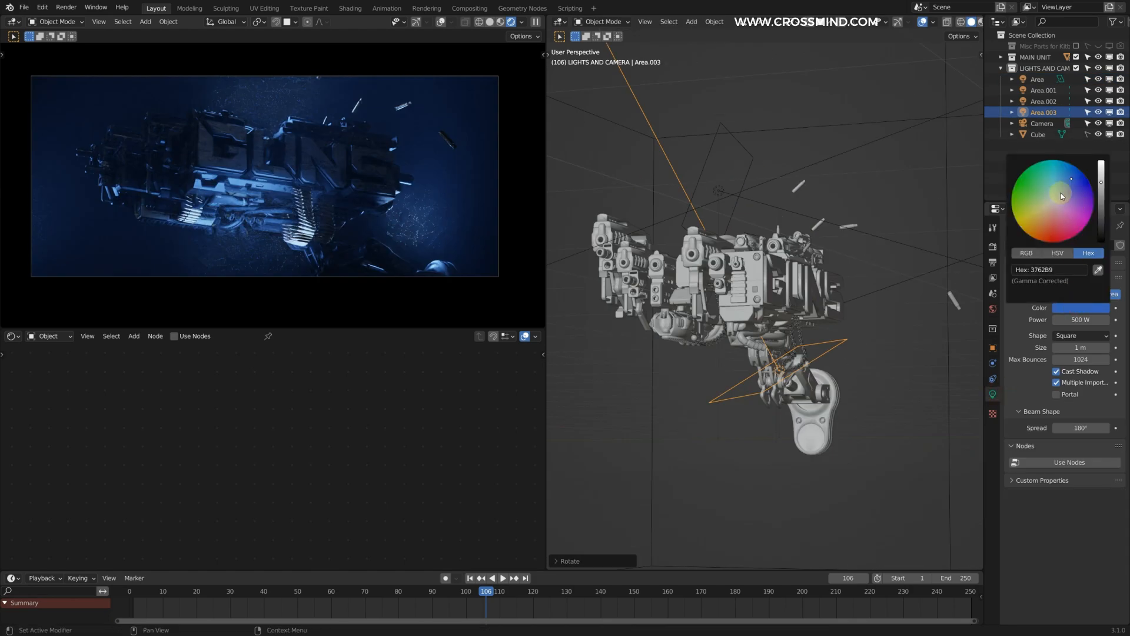
pyautogui.moveTo(1051, 207); pyautogui.dragTo(1042, 224)
# Step: Resize and rotate the lower area light, placing it under the front of the gun below the lettering
pyautogui.scroll(2, 827, 288)
pyautogui.press('s')
pyautogui.click(848, 307)
pyautogui.moveTo(918, 274); pyautogui.dragTo(701, 212, button='middle')
pyautogui.press('r')
pyautogui.click(830, 232)
pyautogui.press('g')
pyautogui.click(807, 260)
# Step: Fine-tune the orange color of the lower area light and set its power to 50 W
pyautogui.click(1089, 309)
pyautogui.moveTo(870, 245); pyautogui.dragTo(895, 271, button='middle')
pyautogui.click(1084, 320)
pyautogui.write('50')
pyautogui.press('Return')
# Step: Reposition the orange area light just below the ammunition belts so it lights the gun's underside
pyautogui.press('g')
pyautogui.click(893, 308)
pyautogui.press('g')
pyautogui.click(875, 340)
pyautogui.moveTo(875, 341); pyautogui.dragTo(778, 353, button='middle')
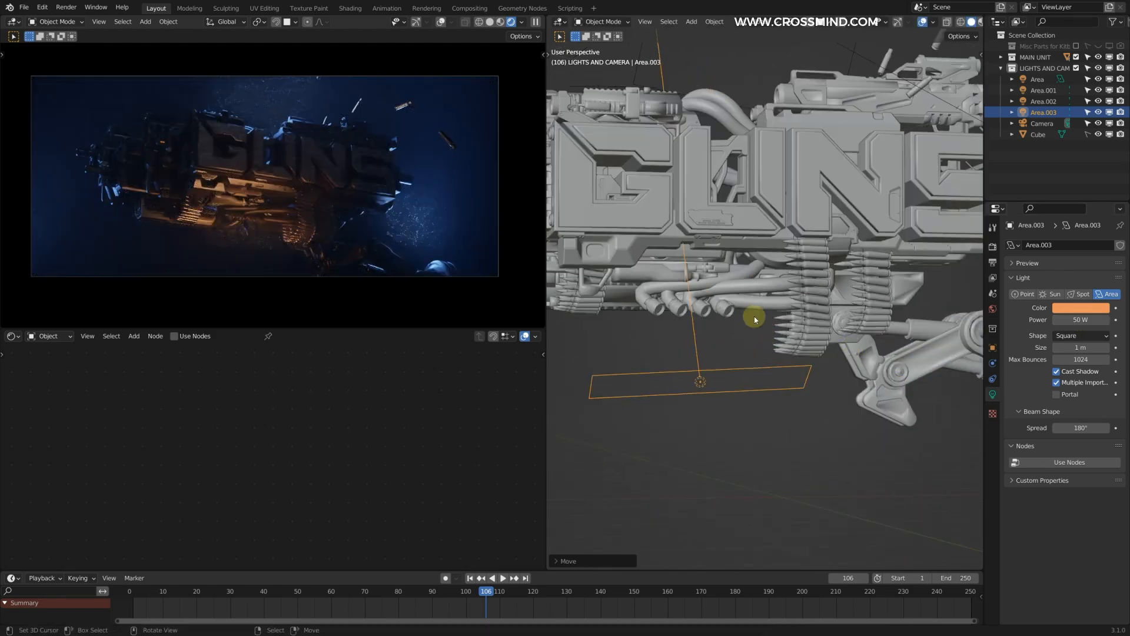
pyautogui.moveTo(635, 216); pyautogui.dragTo(759, 321, button='middle')
# Step: Duplicate the orange area light up in front of the GUNS lettering and give the copy a pale warm white color
pyautogui.scroll(-2, 761, 306)
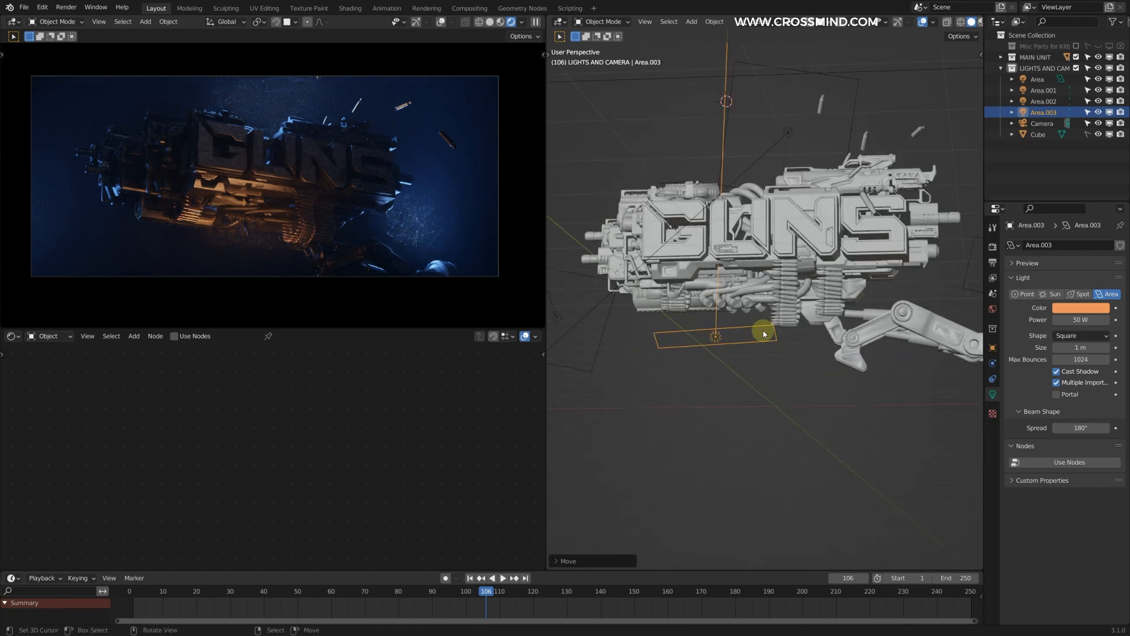
pyautogui.hotkey('shift', 'd')
pyautogui.click(808, 237)
pyautogui.moveTo(787, 241); pyautogui.dragTo(846, 217, button='middle')
pyautogui.click(1082, 308)
pyautogui.click(1065, 206)
pyautogui.press('g')
pyautogui.click(870, 252)
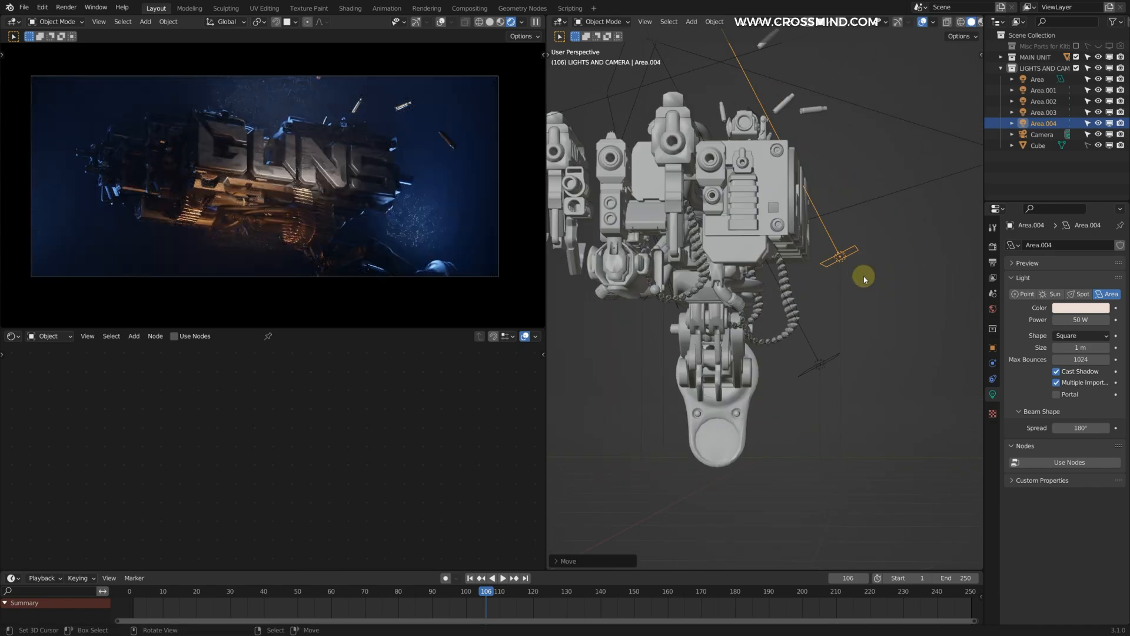
# Step: Rotate and resize the pale area light toward the lettering and raise its power to 125 W
pyautogui.moveTo(870, 293); pyautogui.dragTo(889, 265, button='middle')
pyautogui.press('r')
pyautogui.click(760, 244)
pyautogui.moveTo(807, 234); pyautogui.dragTo(833, 265, button='middle')
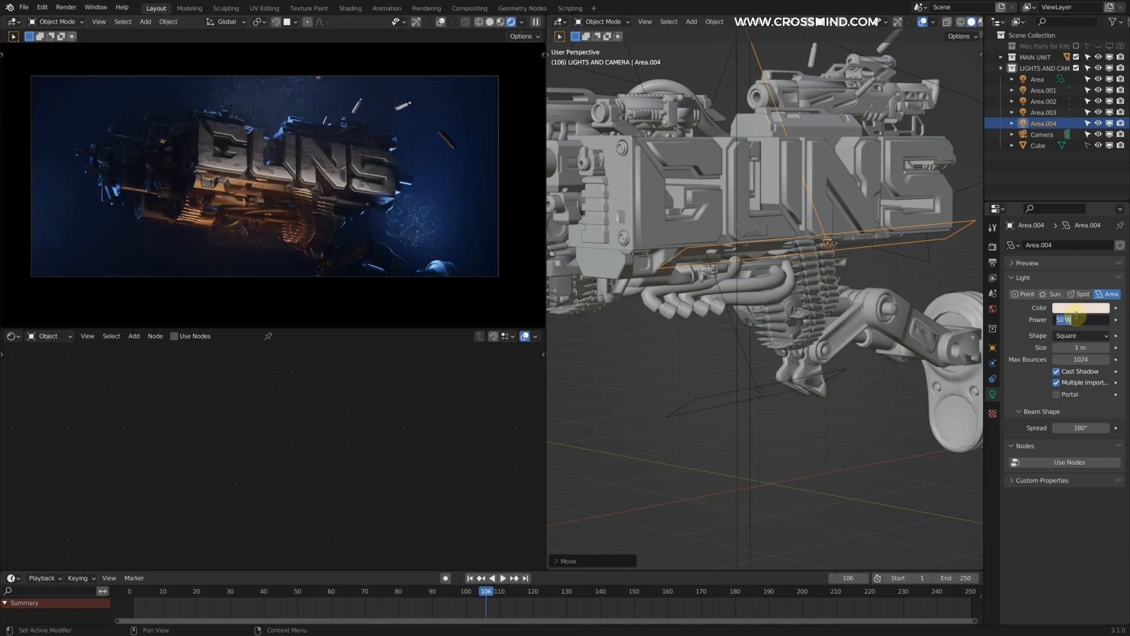
pyautogui.moveTo(1081, 319); pyautogui.dragTo(1085, 328)
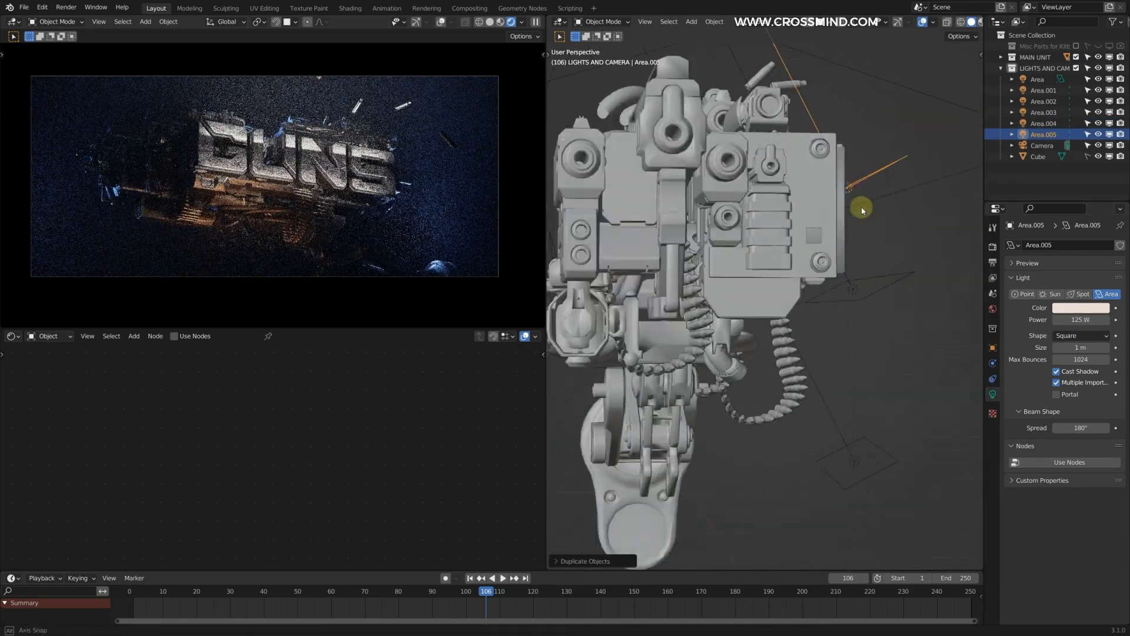
# Step: Duplicate the pale light above the front of the lettering, aimed down at it, with light blue #71C1EC and 50 W power
pyautogui.click(1081, 308)
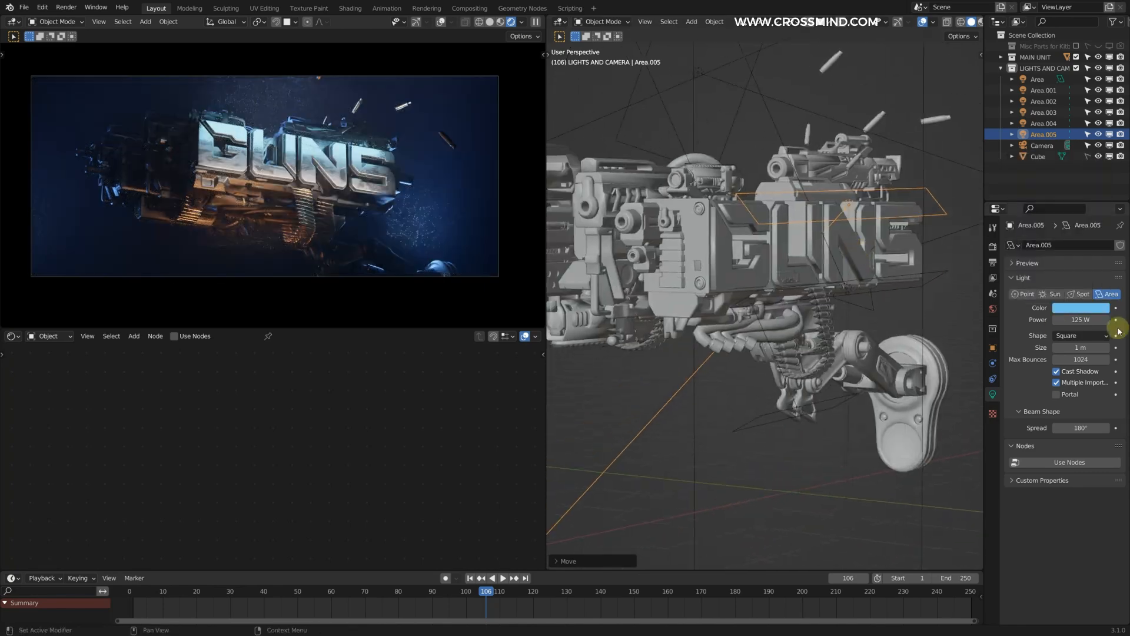
pyautogui.moveTo(1099, 320); pyautogui.dragTo(1083, 321)
pyautogui.scroll(-3, 732, 228)
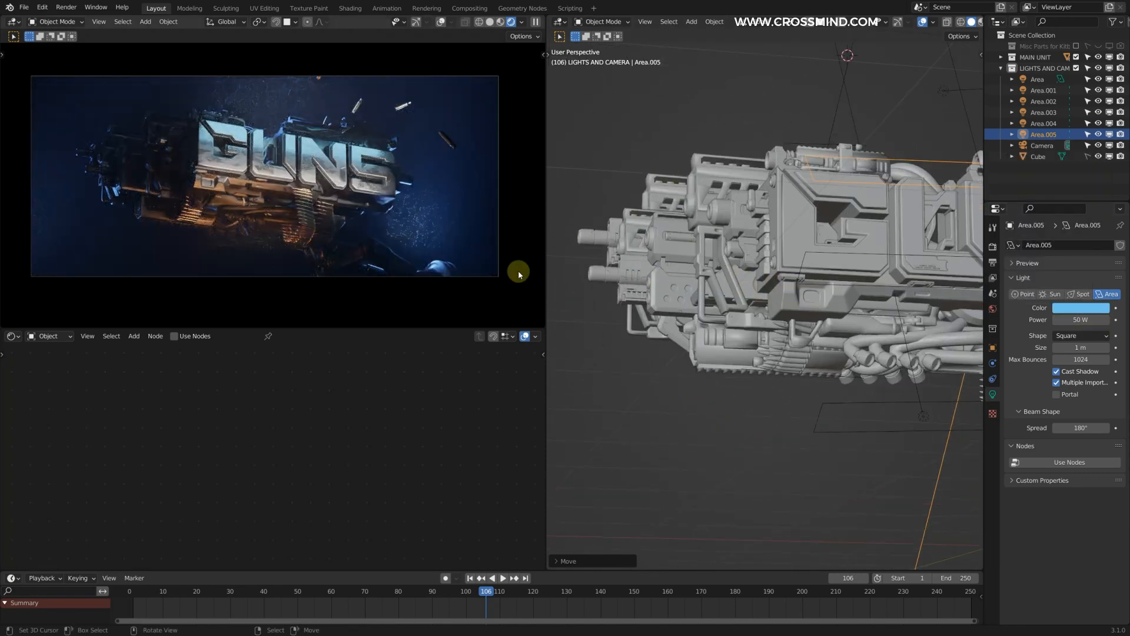
pyautogui.scroll(-3, 669, 298)
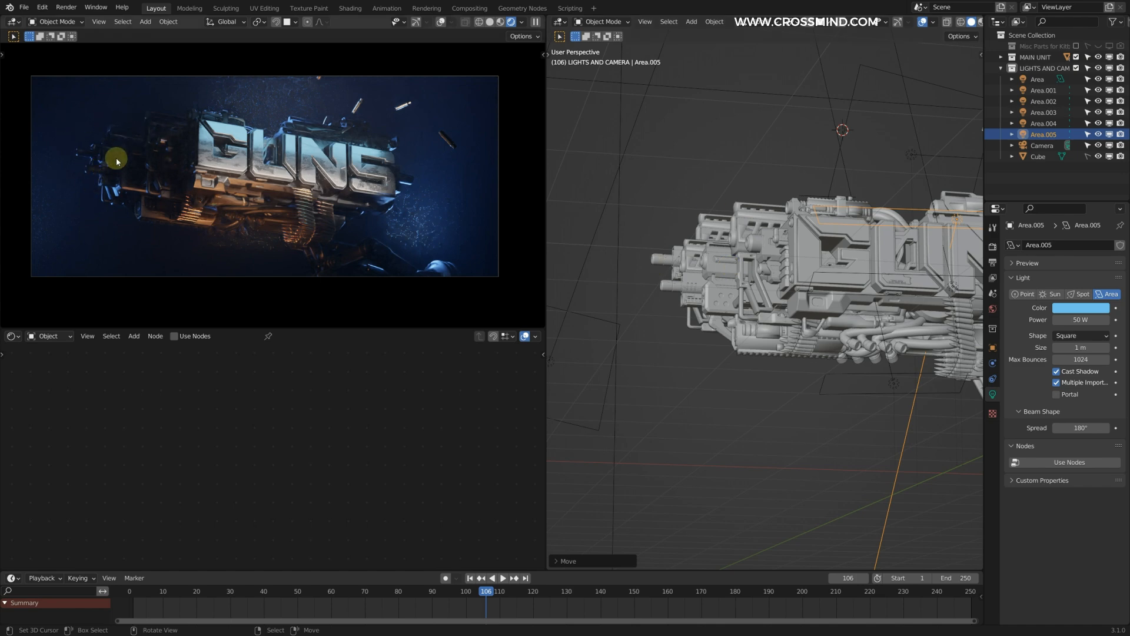
# Step: Add a point light at the muzzle end of the gun and paste the orange color onto it
pyautogui.scroll(4, 685, 239)
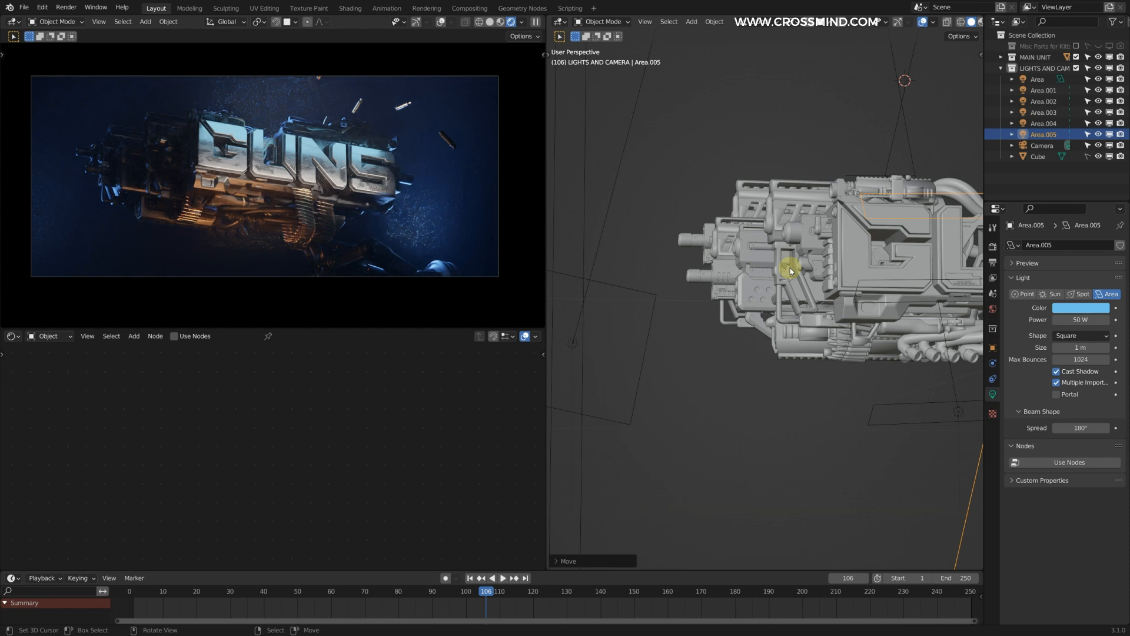
pyautogui.moveTo(681, 245); pyautogui.dragTo(709, 223, button='middle')
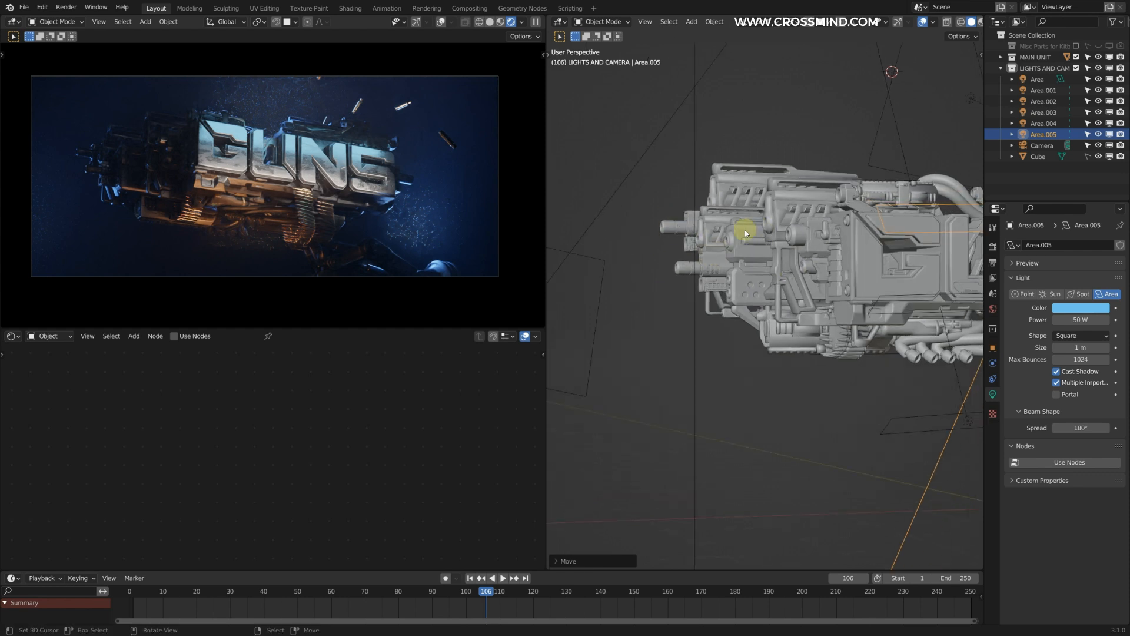
pyautogui.moveTo(760, 263); pyautogui.dragTo(733, 309, button='middle')
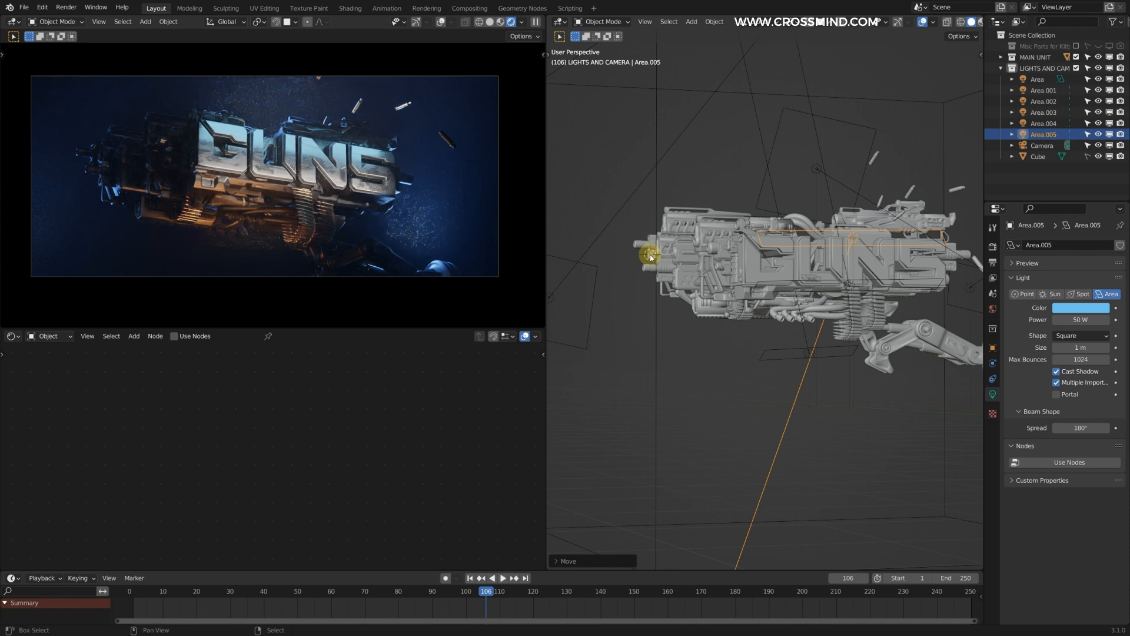
pyautogui.hotkey('shift', 'a')
pyautogui.moveTo(649, 390)
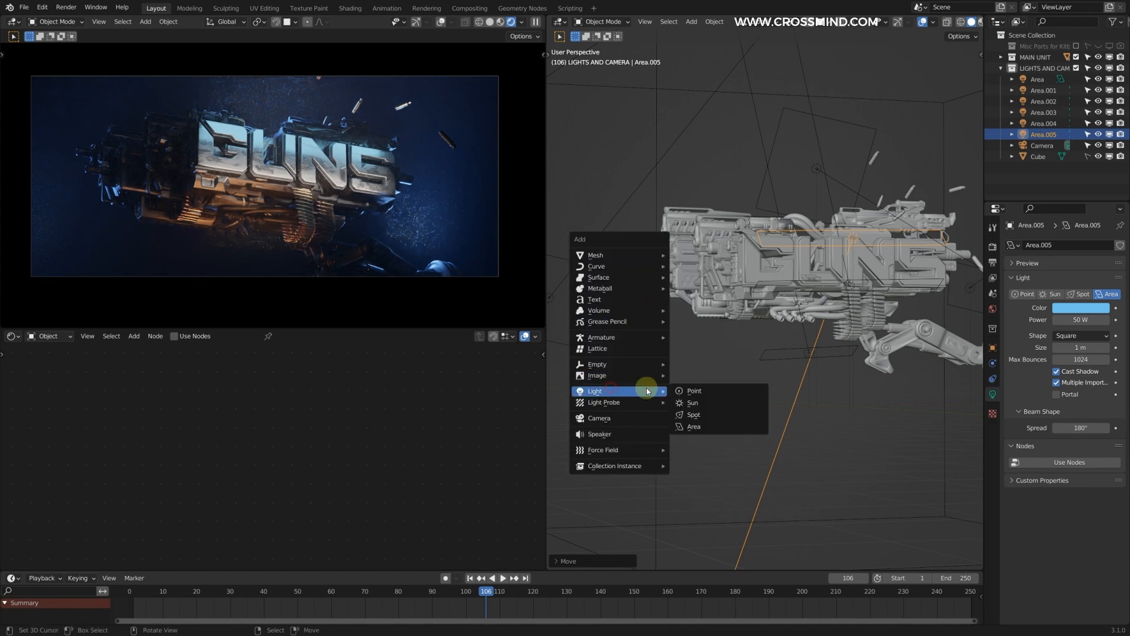
pyautogui.click(722, 391)
pyautogui.click(1081, 307)
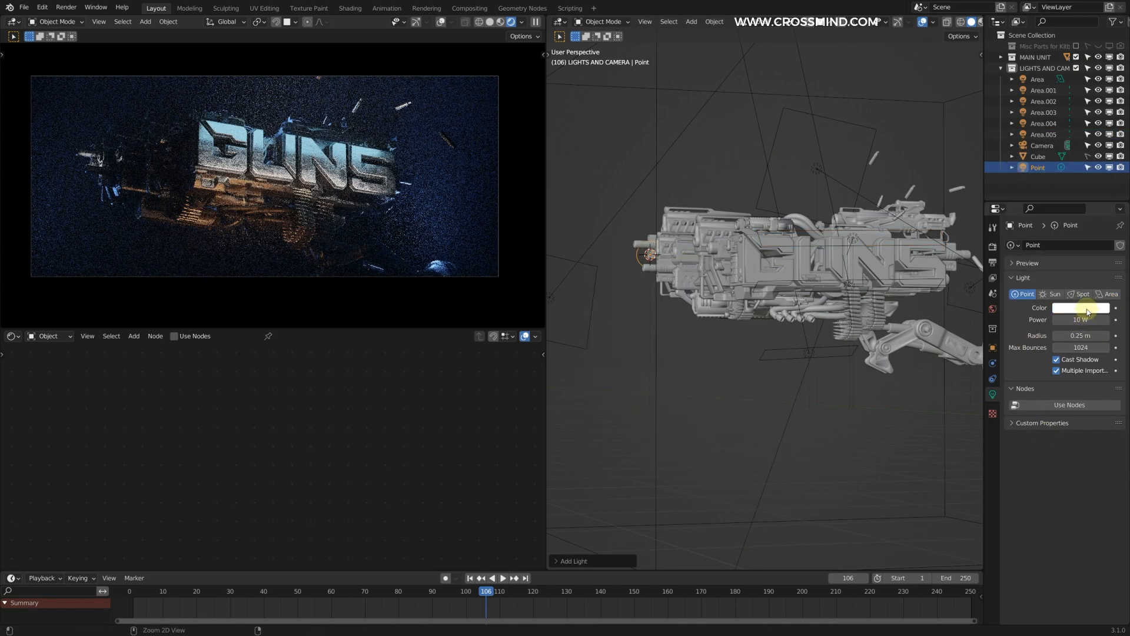
pyautogui.hotkey('ctrl', 'v')
pyautogui.scroll(3, 729, 275)
# Step: Move the orange point light in among the barrels, with a power of 127.3 W and a radius of 0.39 m
pyautogui.keyDown('shift'); pyautogui.moveTo(775, 285); pyautogui.dragTo(845, 284, button='middle'); pyautogui.keyUp('shift')
pyautogui.moveTo(1077, 320); pyautogui.dragTo(1090, 320)
pyautogui.moveTo(1079, 335); pyautogui.dragTo(1092, 336)
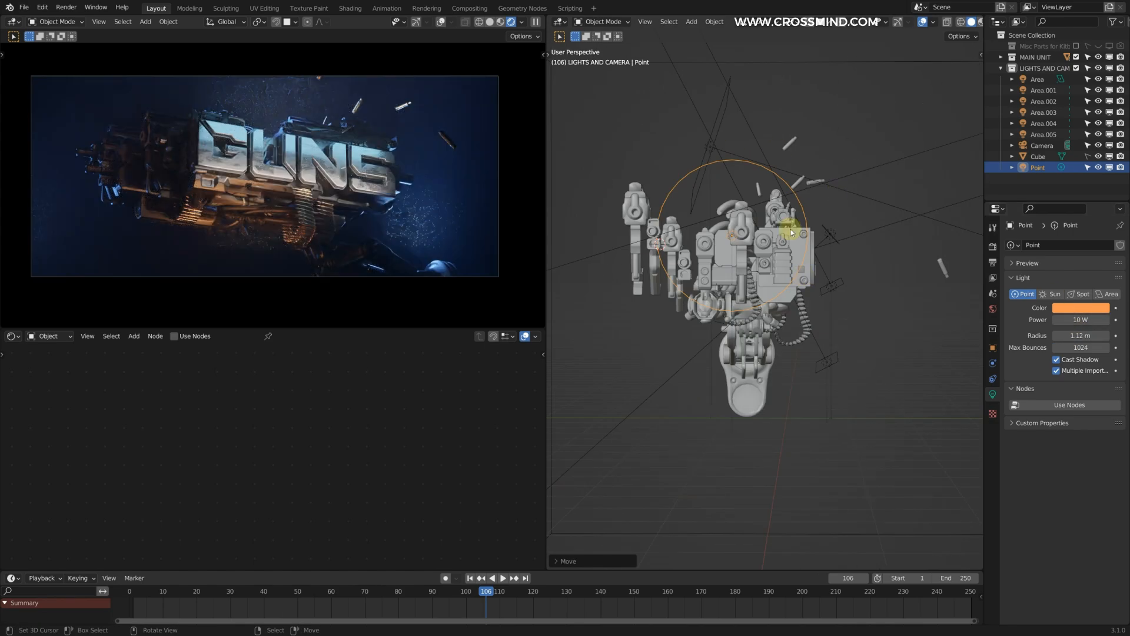
pyautogui.moveTo(706, 241); pyautogui.dragTo(757, 303, button='middle')
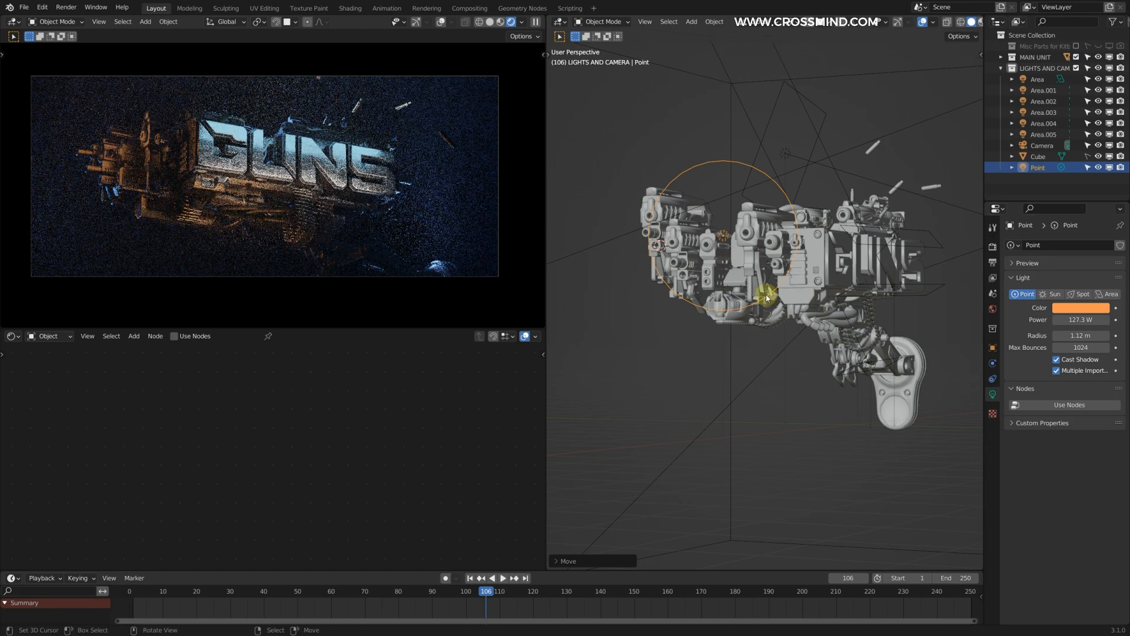
pyautogui.moveTo(758, 302); pyautogui.dragTo(732, 252, button='middle')
pyautogui.press('g')
pyautogui.click(760, 264)
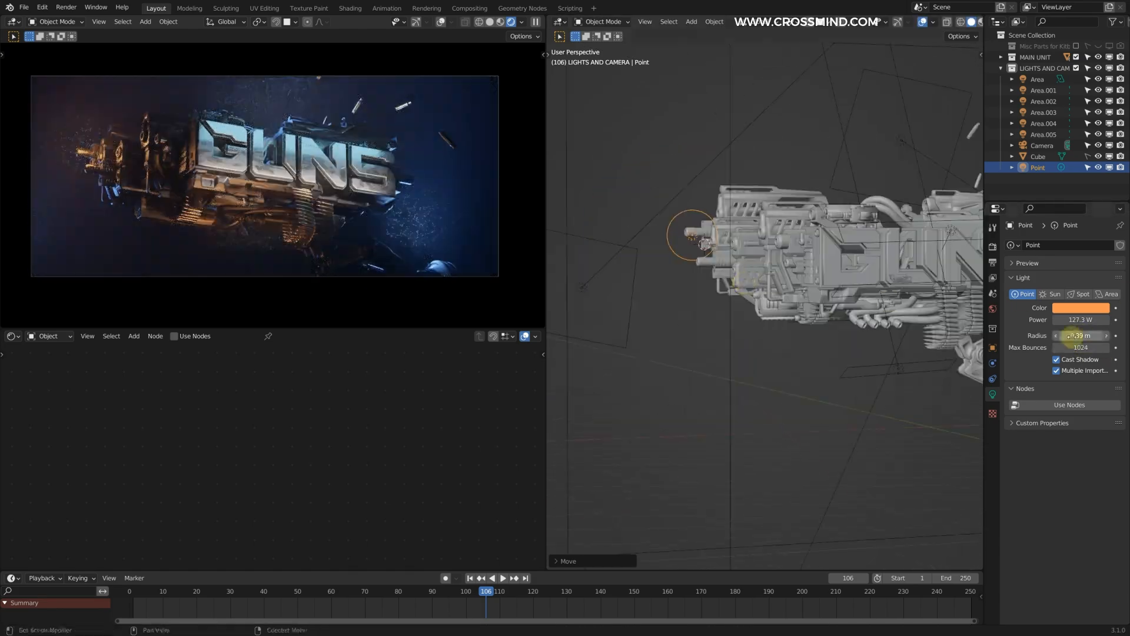
# Step: Duplicate the orange point light near the top-mounted gun and set the copy's radius to 0.8 m
pyautogui.moveTo(1087, 336); pyautogui.dragTo(1073, 334)
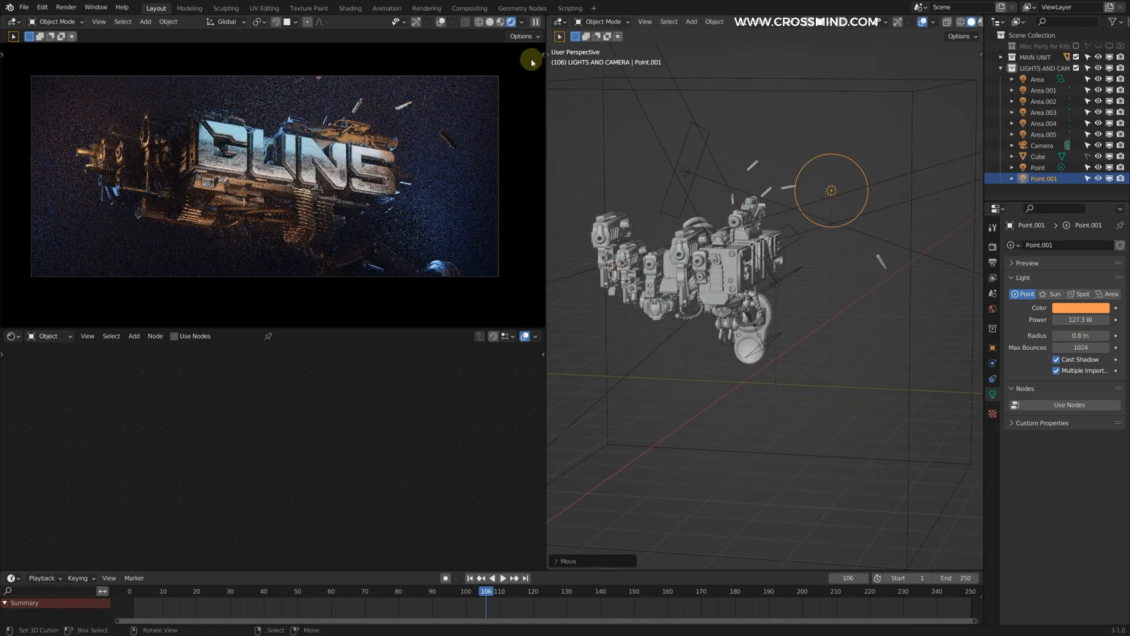
pyautogui.click(656, 216)
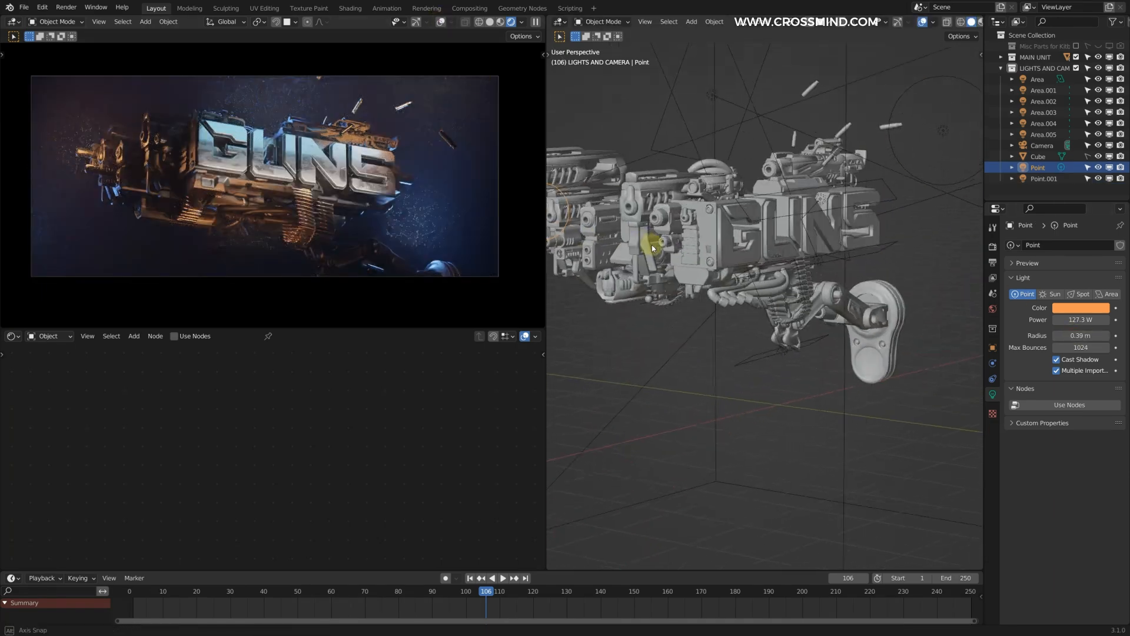
pyautogui.click(106, 190)
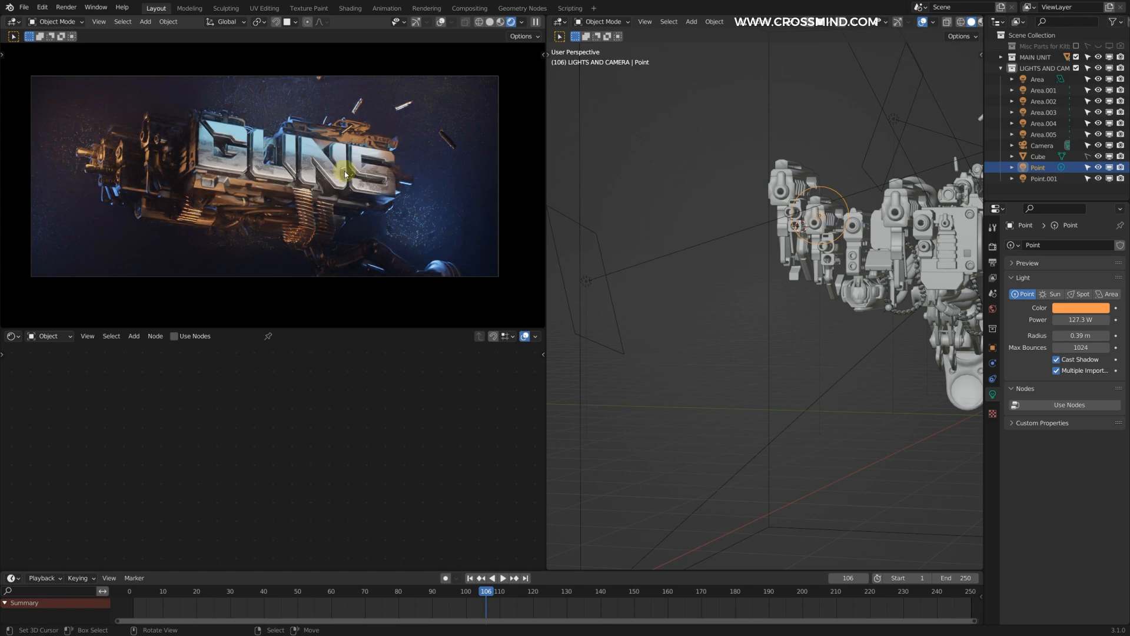
# Step: Duplicate the barrel point light, placing the copy lower beside the barrels with a light blue color and a 1.47 m radius
pyautogui.keyDown('shift'); pyautogui.moveTo(905, 246); pyautogui.dragTo(777, 187, button='middle'); pyautogui.keyUp('shift')
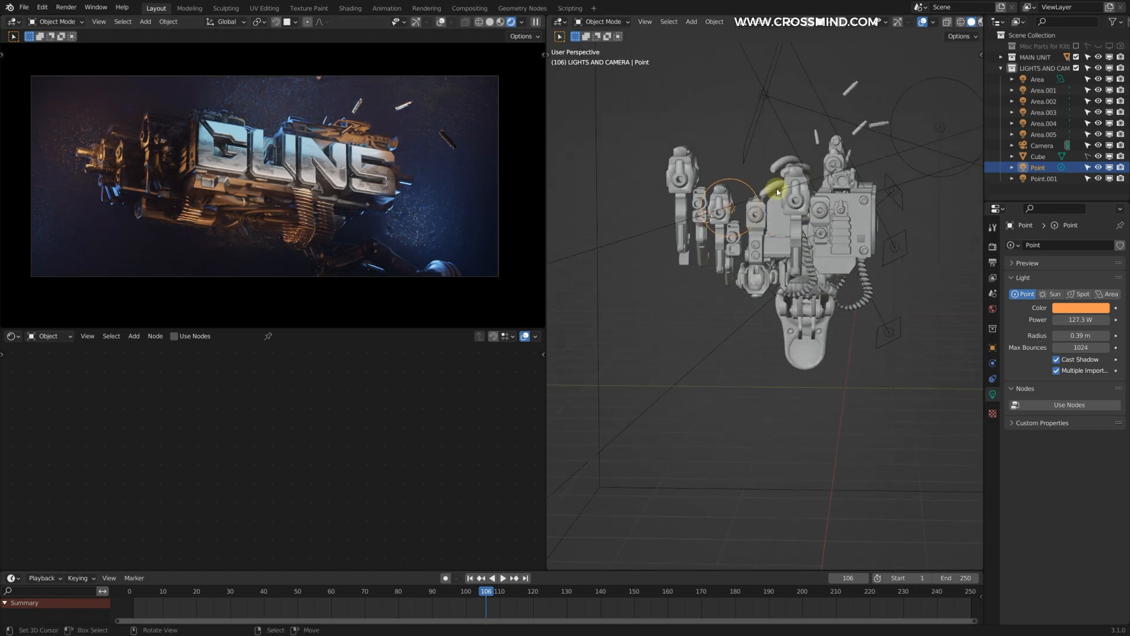
pyautogui.hotkey('shift', 'd')
pyautogui.click(744, 237)
pyautogui.moveTo(1081, 335); pyautogui.dragTo(1102, 335)
pyautogui.click(1075, 311)
pyautogui.click(1041, 172)
pyautogui.moveTo(611, 312); pyautogui.dragTo(749, 295, button='middle')
pyautogui.press('g')
pyautogui.click(749, 295)
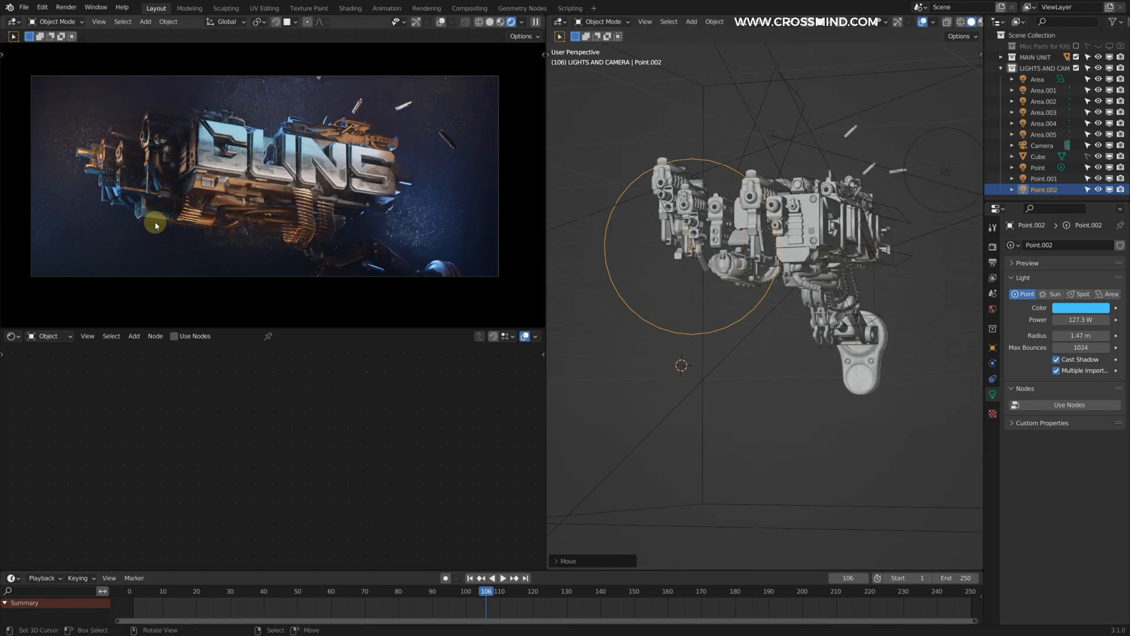
pyautogui.scroll(1, 745, 249)
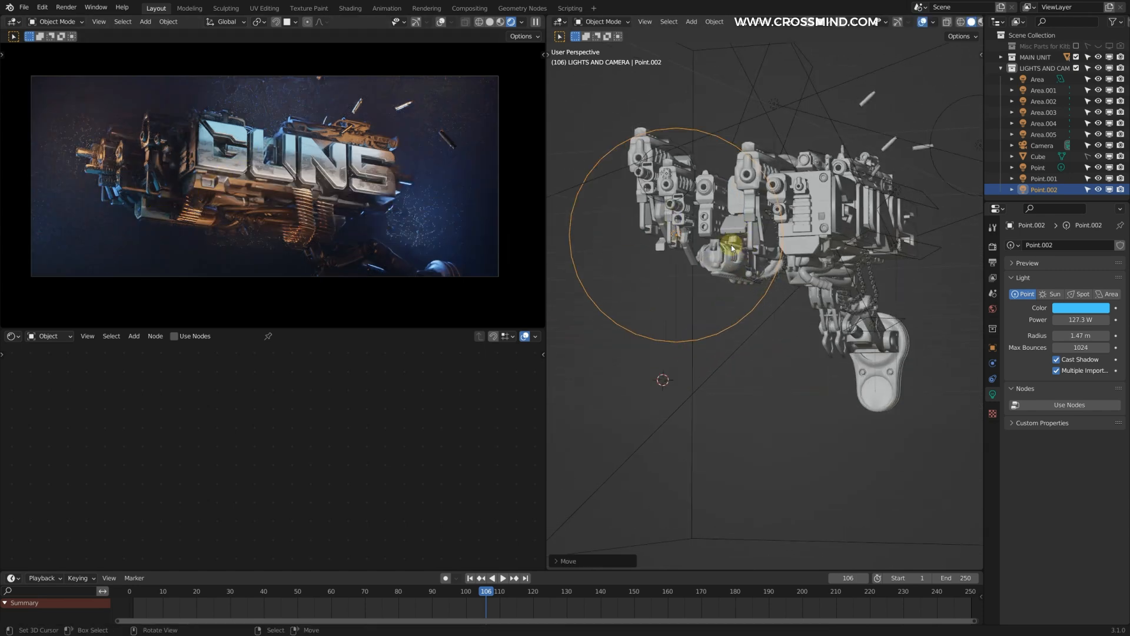
# Step: Duplicate the light blue point light beside the barrels, placing the copy above them with a radius of 0.67 m
pyautogui.moveTo(854, 272)
pyautogui.mouseDown(button='middle')
pyautogui.moveTo(811, 272)
pyautogui.moveTo(860, 292)
pyautogui.mouseUp(button='middle')
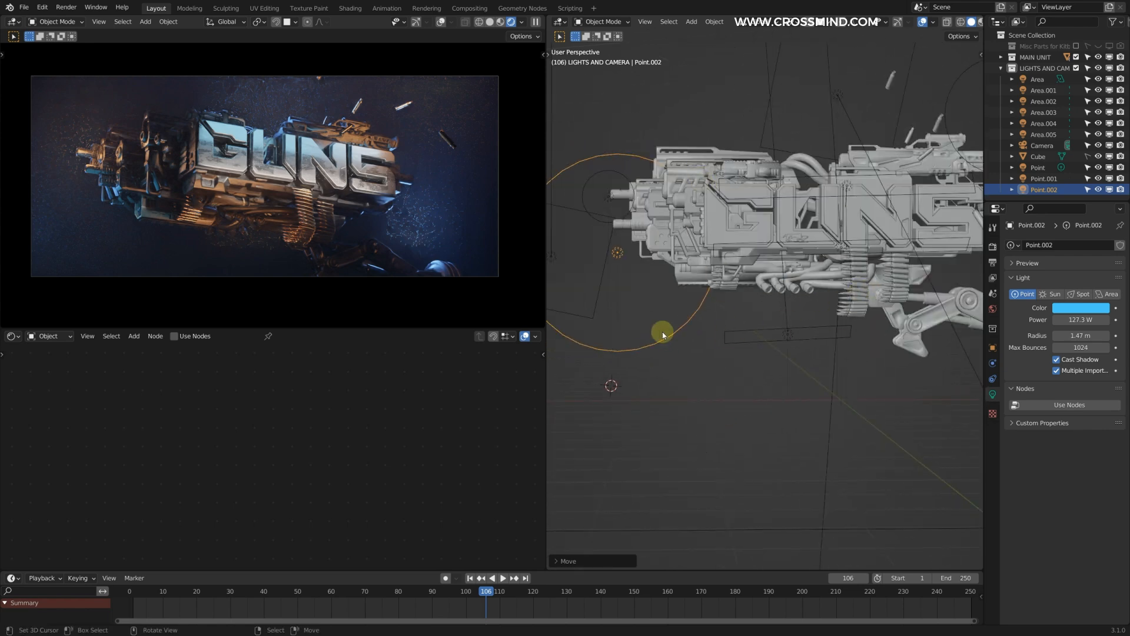
pyautogui.moveTo(799, 308); pyautogui.dragTo(811, 352, button='middle')
pyautogui.rightClick(790, 339)
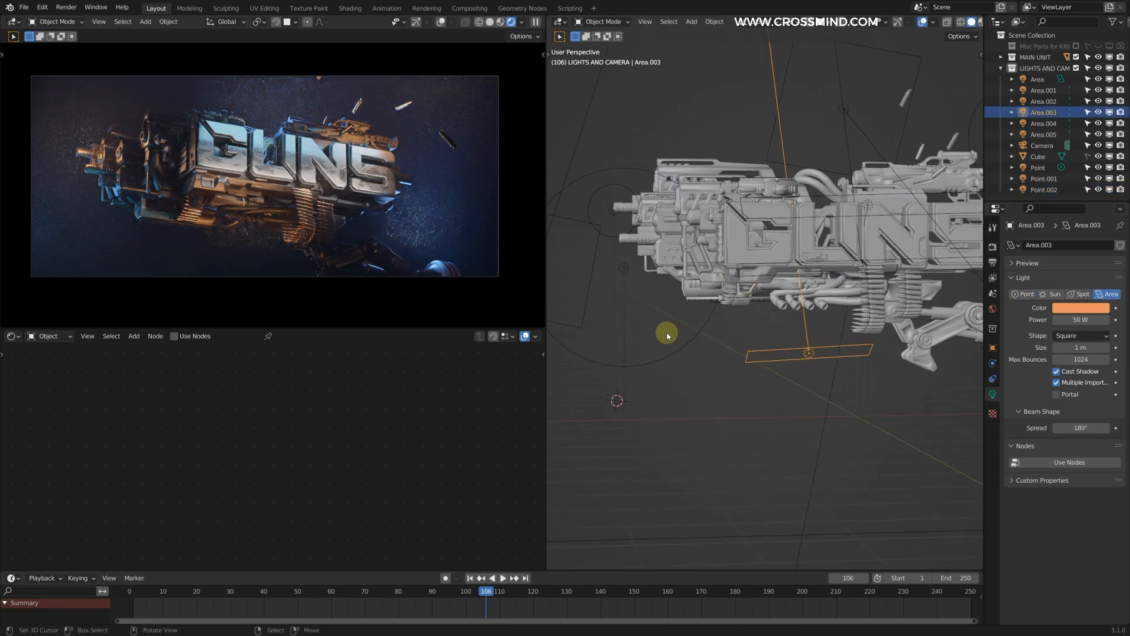
pyautogui.rightClick(624, 267)
pyautogui.moveTo(636, 276); pyautogui.dragTo(683, 247, button='middle')
pyautogui.hotkey('shift', 'd')
pyautogui.click(760, 88)
pyautogui.moveTo(1081, 320); pyautogui.dragTo(1060, 335)
pyautogui.press('g')
pyautogui.click(804, 153)
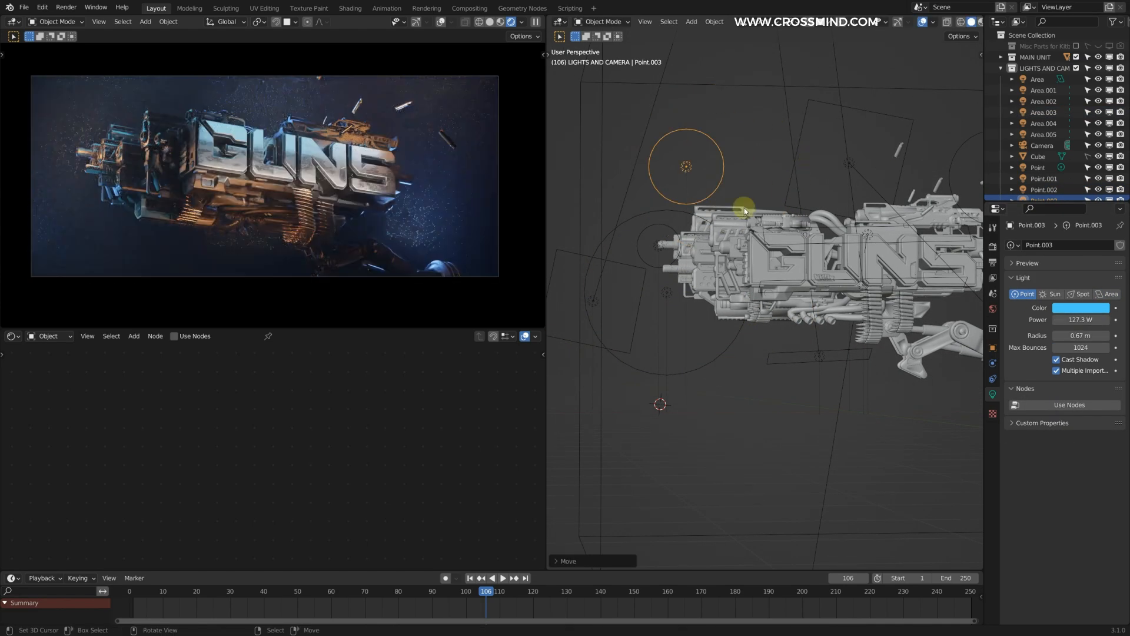
pyautogui.keyDown('shift'); pyautogui.moveTo(810, 158); pyautogui.dragTo(753, 141, button='middle'); pyautogui.keyUp('shift')
# Step: Duplicate the orange point light near the top-mounted gun, placing the copy by the arm with light blue color, 50 W power and 0.2 m radius
pyautogui.moveTo(680, 251); pyautogui.dragTo(717, 257, button='middle')
pyautogui.rightClick(955, 171)
pyautogui.keyDown('shift'); pyautogui.moveTo(946, 339); pyautogui.dragTo(744, 289, button='middle'); pyautogui.keyUp('shift')
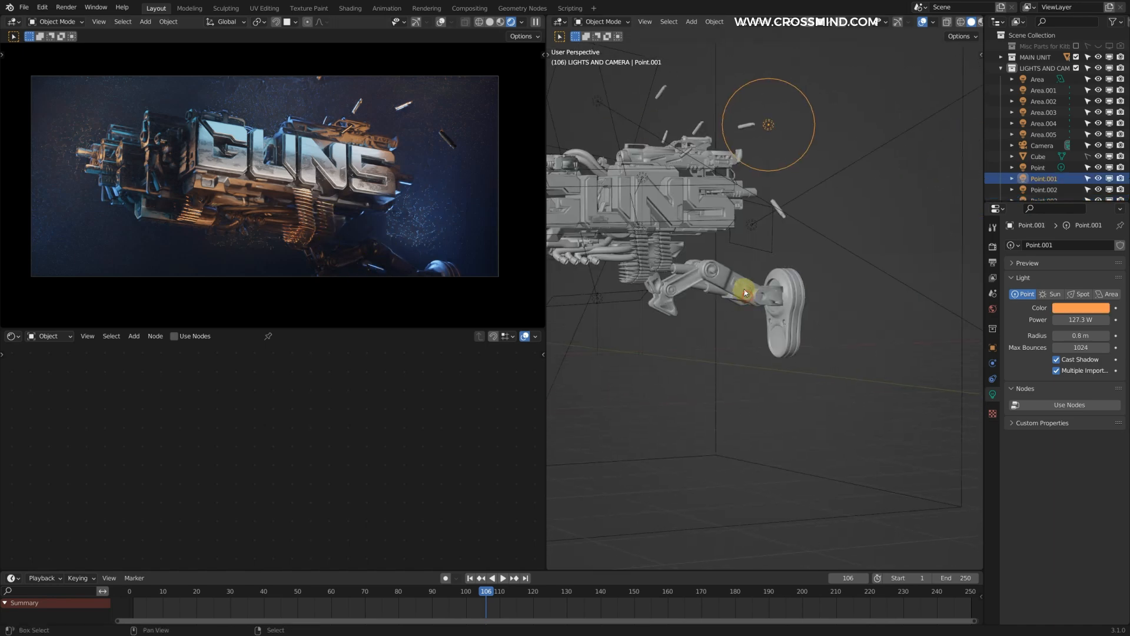
pyautogui.hotkey('shift', 'd')
pyautogui.click(713, 441)
pyautogui.moveTo(839, 263); pyautogui.dragTo(895, 265, button='middle')
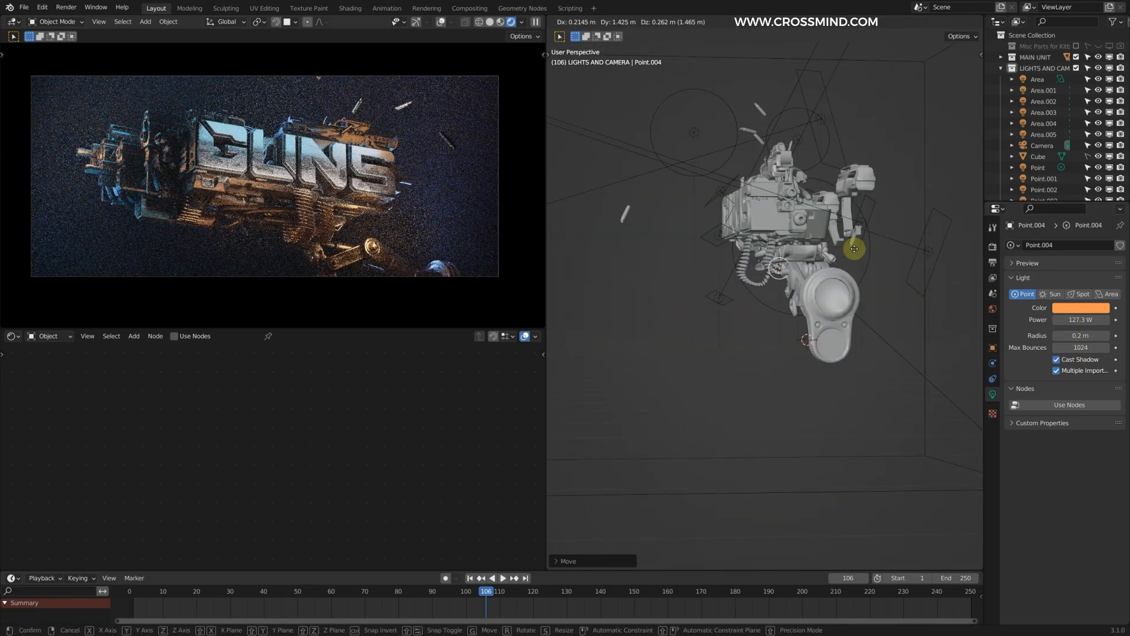
pyautogui.click(1081, 307)
pyautogui.click(1064, 197)
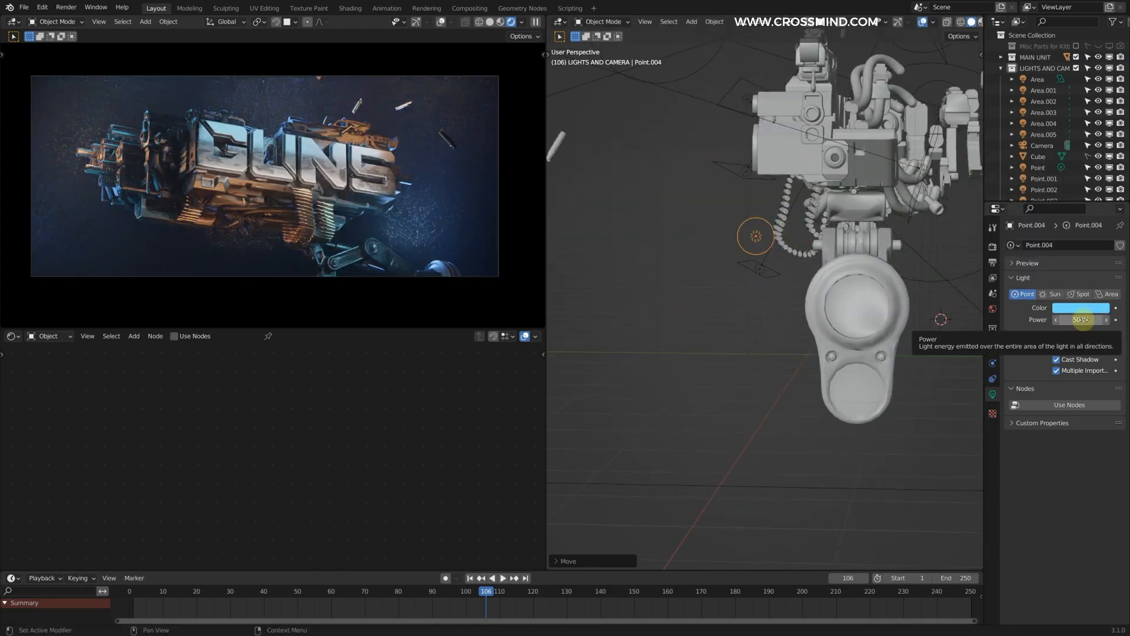
pyautogui.moveTo(791, 250); pyautogui.dragTo(691, 221, button='middle')
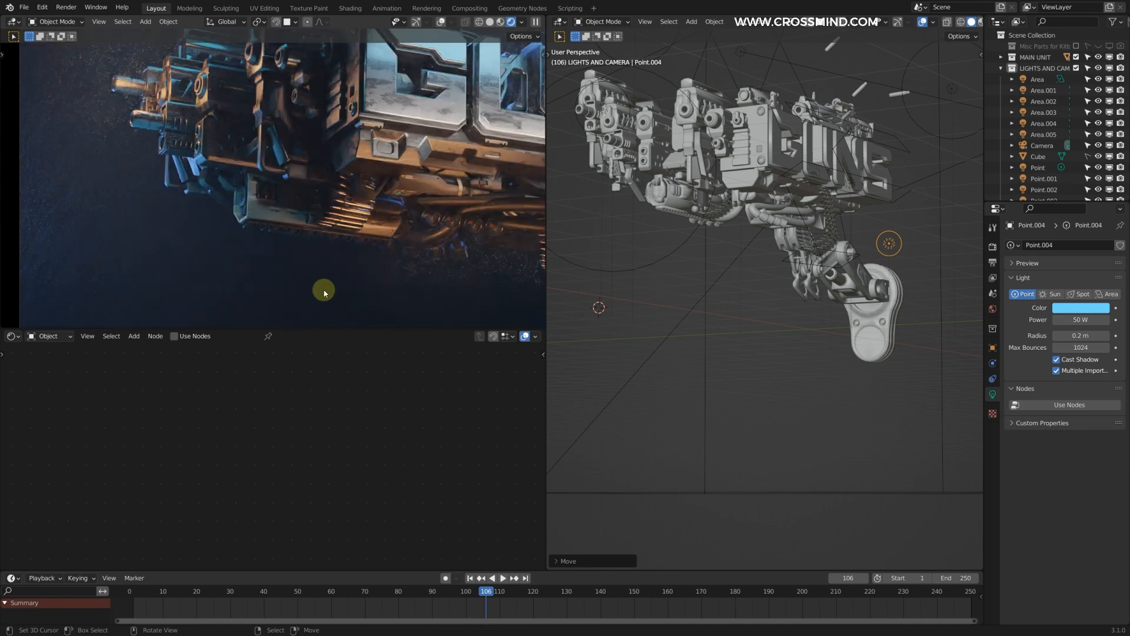
# Step: Duplicate the dark blue 500 W area light, then rotate, scale and move the copy to below the gun
pyautogui.scroll(-3, 749, 217)
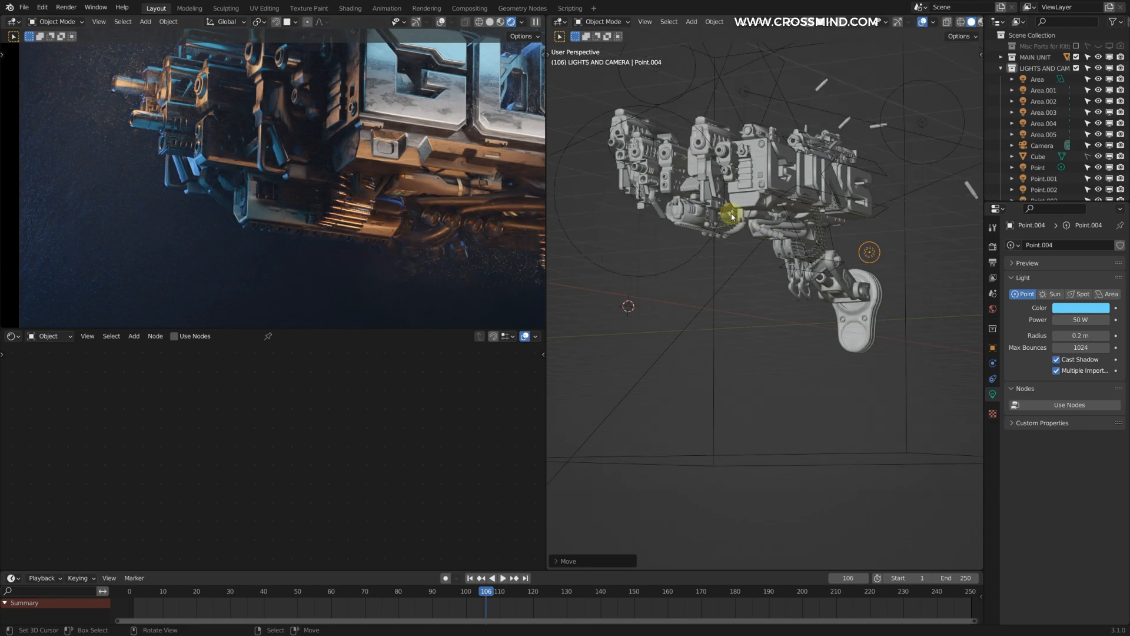
pyautogui.moveTo(748, 217); pyautogui.dragTo(765, 184, button='middle')
pyautogui.rightClick(765, 184)
pyautogui.scroll(2, 750, 260)
pyautogui.keyDown('shift'); pyautogui.moveTo(779, 226); pyautogui.dragTo(785, 213, button='middle'); pyautogui.keyUp('shift')
pyautogui.hotkey('shift', 'd')
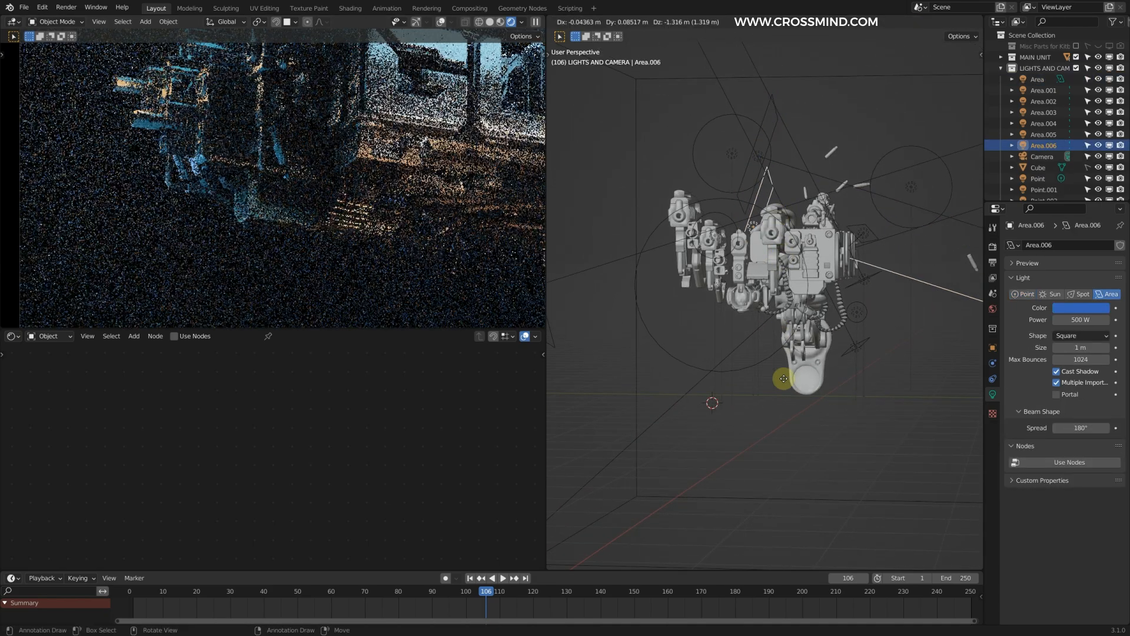
pyautogui.click(772, 439)
pyautogui.press('r')
pyautogui.press('g')
pyautogui.click(875, 371)
pyautogui.press('s')
pyautogui.click(942, 354)
# Step: Set the copied blue area light's power to 50 W and move it closer beneath the barrels
pyautogui.click(1073, 320)
pyautogui.write('50')
pyautogui.press('Return')
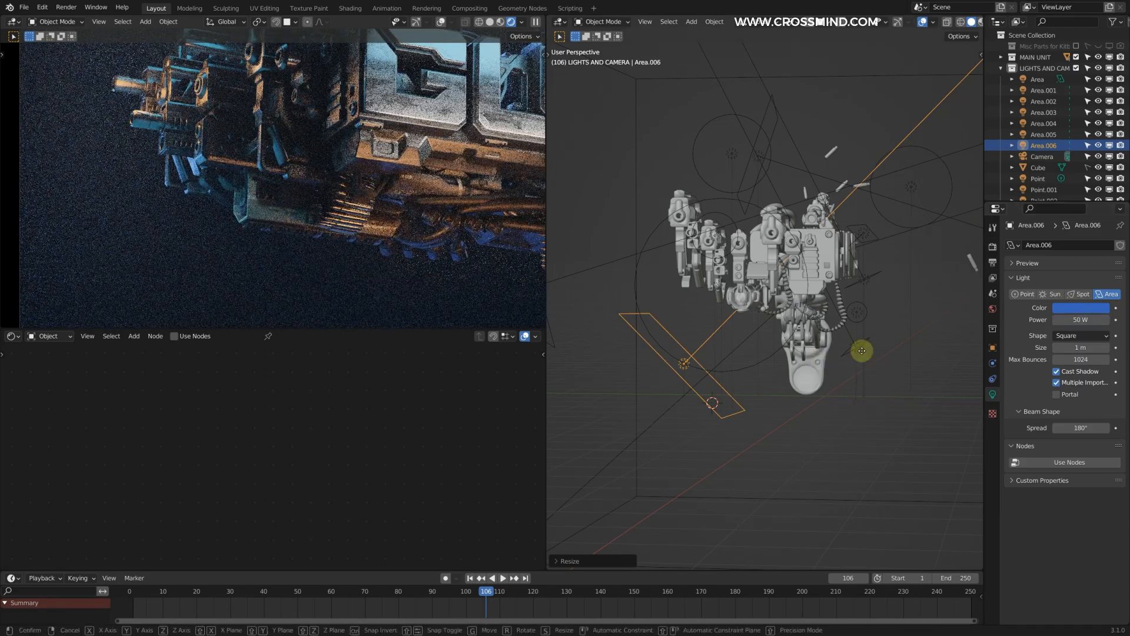
pyautogui.press('g')
pyautogui.click(907, 336)
pyautogui.press('g')
pyautogui.moveTo(907, 336); pyautogui.dragTo(819, 324, button='middle')
pyautogui.click(736, 308)
pyautogui.click(787, 317)
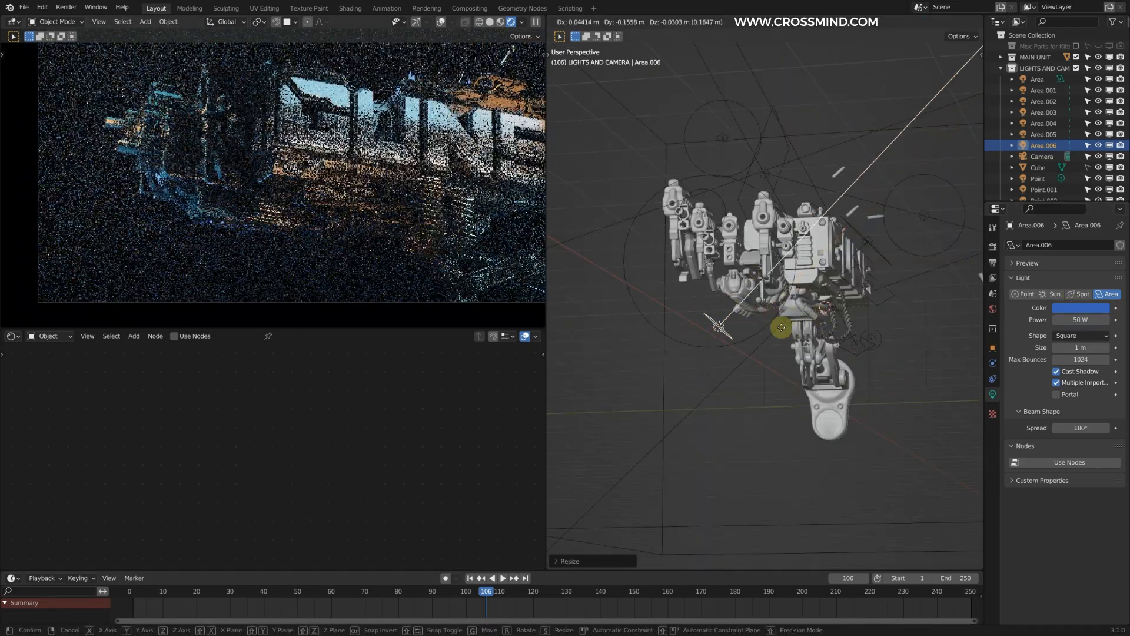
pyautogui.moveTo(822, 189); pyautogui.dragTo(817, 142, button='middle')
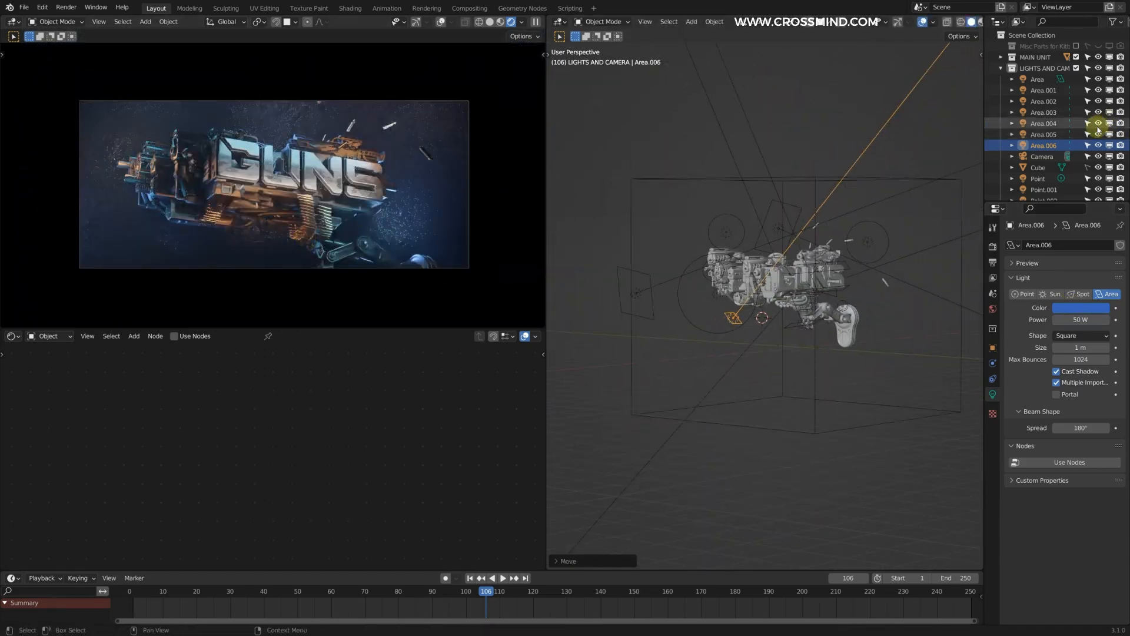
# Step: Rename the volume cube as FOG and set its Volume Scatter density to 0.005
pyautogui.scroll(-3, 1047, 143)
pyautogui.click(877, 179)
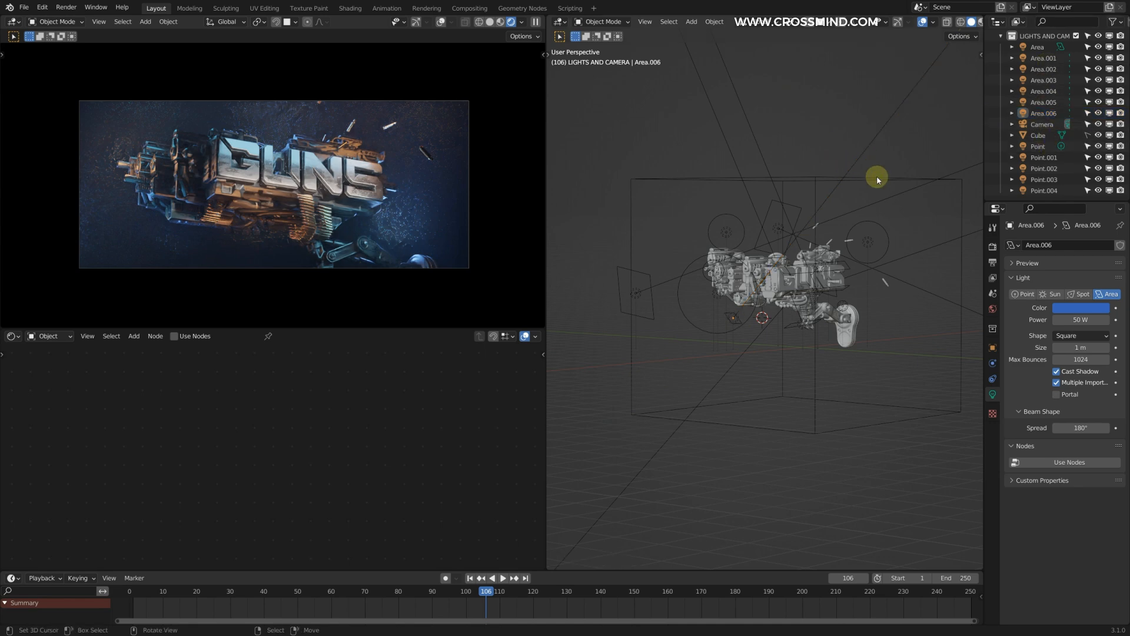
pyautogui.click(1039, 135)
pyautogui.write('FOG')
pyautogui.press('Return')
pyautogui.scroll(1, 159, 469)
pyautogui.doubleClick(272, 437)
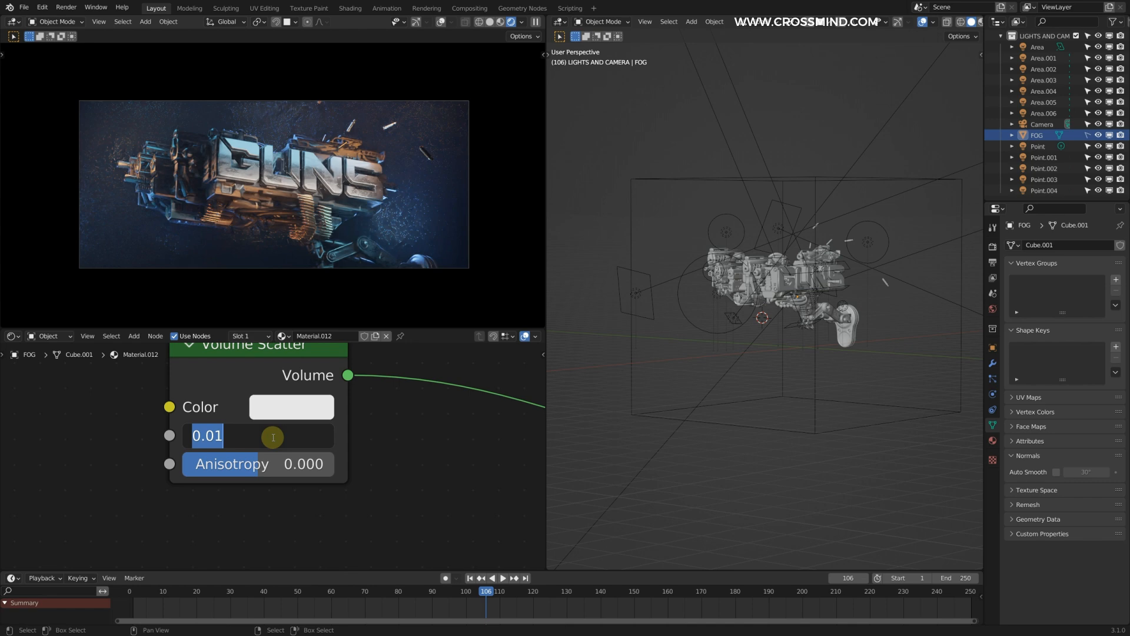
pyautogui.press('Return')
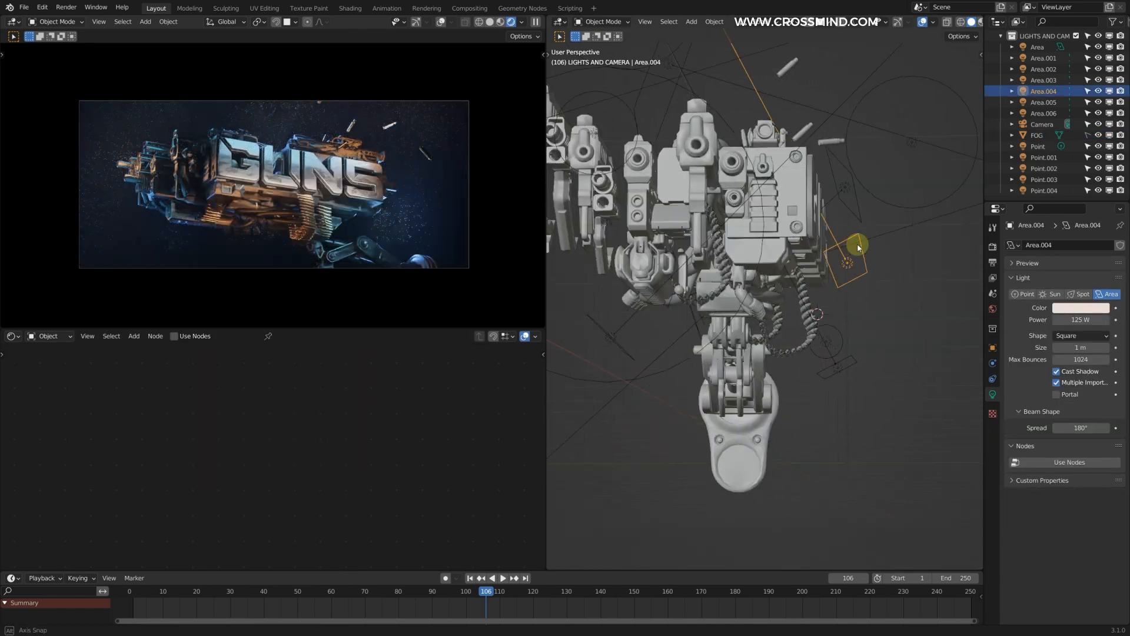
# Step: Set the power of the pale area light in front of the GUNS lettering to 3 W
pyautogui.moveTo(857, 243); pyautogui.dragTo(858, 247, button='middle')
pyautogui.press('g')
pyautogui.doubleClick(1077, 319)
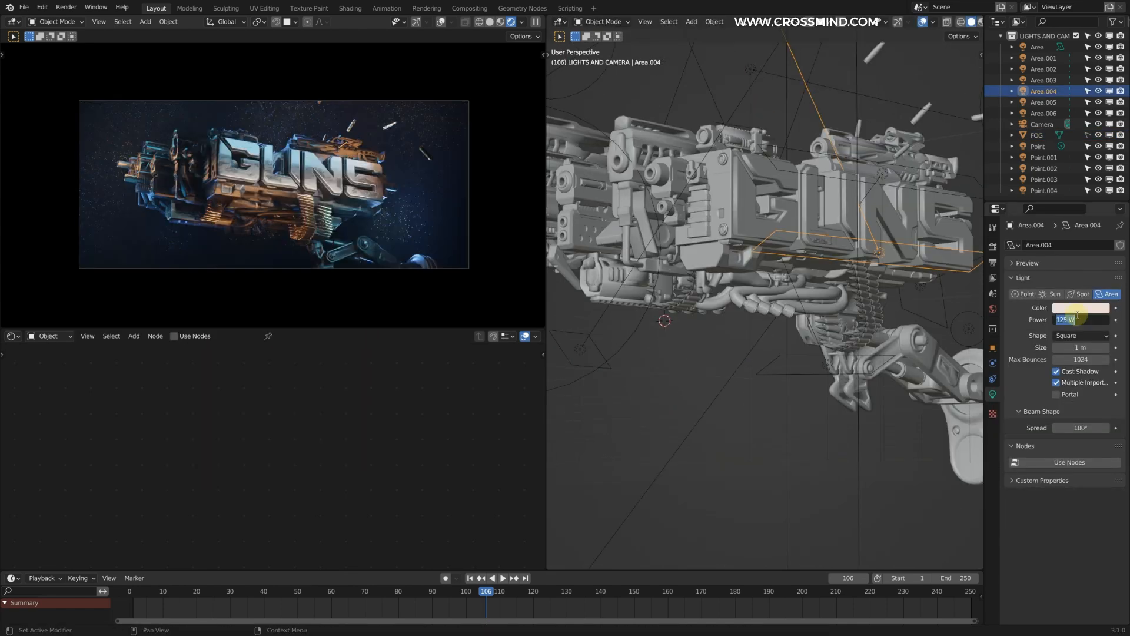
pyautogui.doubleClick(1076, 318)
pyautogui.write('3')
pyautogui.press('Return')
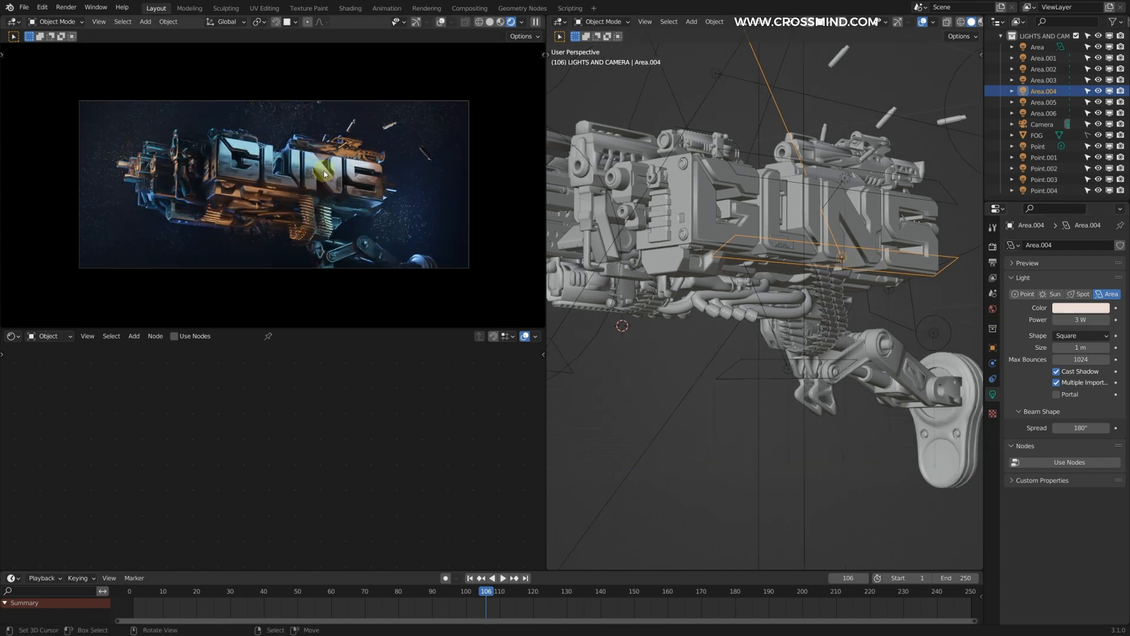
# Step: Scale the light blue area light by the top-mounted gun along its local X axis and adjust its power
pyautogui.moveTo(738, 232); pyautogui.dragTo(778, 214, button='middle')
pyautogui.rightClick(870, 205)
pyautogui.press('s')
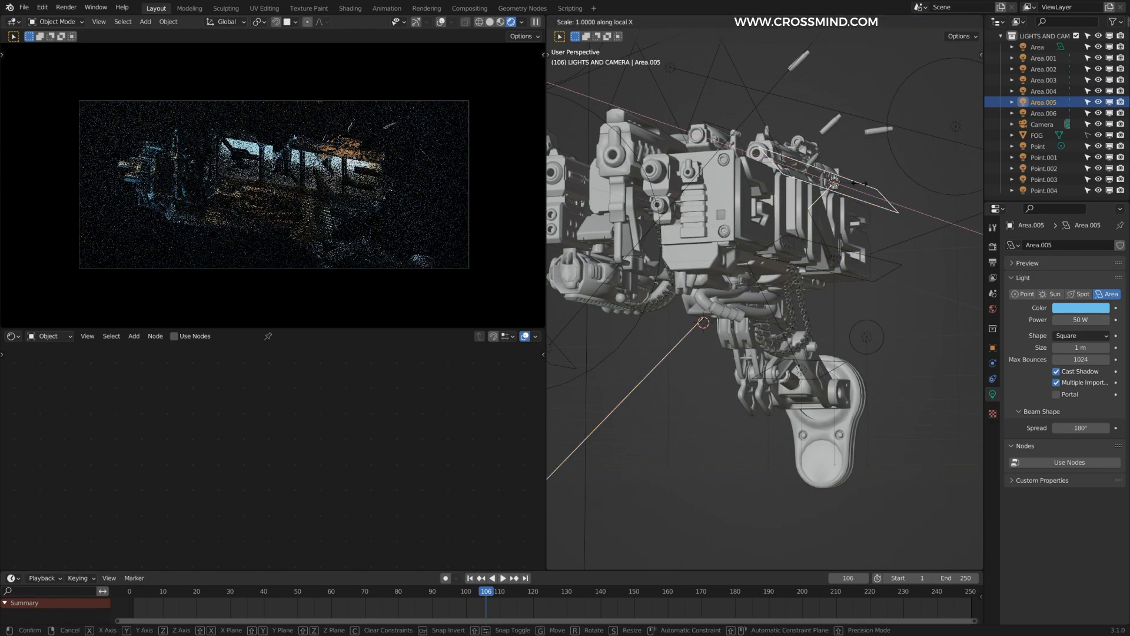
pyautogui.click(851, 309)
pyautogui.moveTo(1076, 321); pyautogui.dragTo(1093, 320)
pyautogui.scroll(-3, 883, 229)
# Step: Duplicate the light blue area light, move the copy into place and set its power to 0.5 W
pyautogui.hotkey('shift', 'd')
pyautogui.click(878, 230)
pyautogui.moveTo(878, 259); pyautogui.dragTo(854, 298, button='middle')
pyautogui.press('g')
pyautogui.click(854, 299)
pyautogui.click(1076, 321)
pyautogui.write('.5')
pyautogui.press('Return')
# Step: Scale the duplicated light blue area light and reposition it near the top-mounted gun
pyautogui.moveTo(848, 259); pyautogui.dragTo(877, 236, button='middle')
pyautogui.press('s')
pyautogui.click(854, 236)
pyautogui.press('g')
pyautogui.click(848, 233)
pyautogui.press('F4')
pyautogui.moveTo(786, 233)
pyautogui.mouseDown(button='middle')
pyautogui.moveTo(767, 262)
pyautogui.moveTo(804, 233)
pyautogui.mouseUp(button='middle')
pyautogui.click(792, 166)
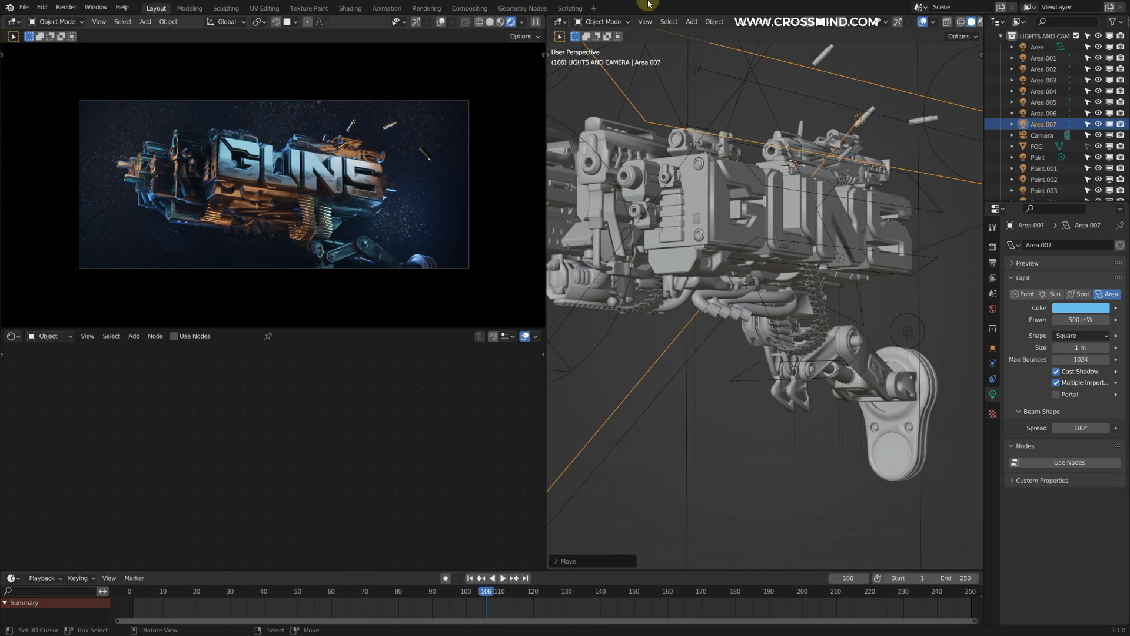
# Step: Scale down the orange area light under the gun body and set its power to 1 W
pyautogui.moveTo(686, 264); pyautogui.dragTo(806, 330, button='middle')
pyautogui.rightClick(787, 249)
pyautogui.rightClick(849, 368)
pyautogui.press('s')
pyautogui.moveTo(838, 285); pyautogui.dragTo(773, 281, button='middle')
pyautogui.click(808, 374)
pyautogui.rightClick(838, 255)
pyautogui.rightClick(825, 304)
pyautogui.scroll(3, 824, 330)
pyautogui.rightClick(816, 354)
pyautogui.doubleClick(1070, 316)
pyautogui.write('1')
pyautogui.press('Return')
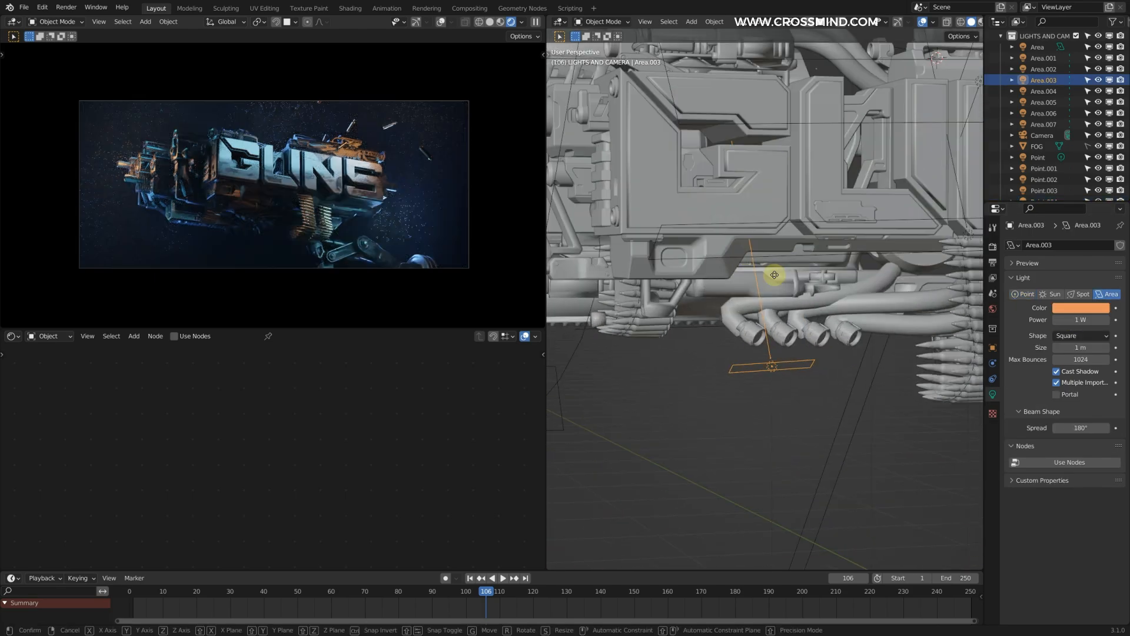
# Step: Duplicate the orange area light, color the copy blue, resize it and move it among the pipes under the lettering
pyautogui.hotkey('shift', 'd')
pyautogui.click(1082, 308)
pyautogui.click(1038, 176)
pyautogui.press('s')
pyautogui.moveTo(1088, 317); pyautogui.dragTo(1110, 316)
pyautogui.moveTo(760, 273); pyautogui.dragTo(719, 294, button='middle')
pyautogui.press('g')
pyautogui.click(813, 290)
# Step: Set the blue area light's power to 3 W and save the file
pyautogui.scroll(2, 377, 194)
pyautogui.moveTo(1089, 318); pyautogui.dragTo(1069, 318)
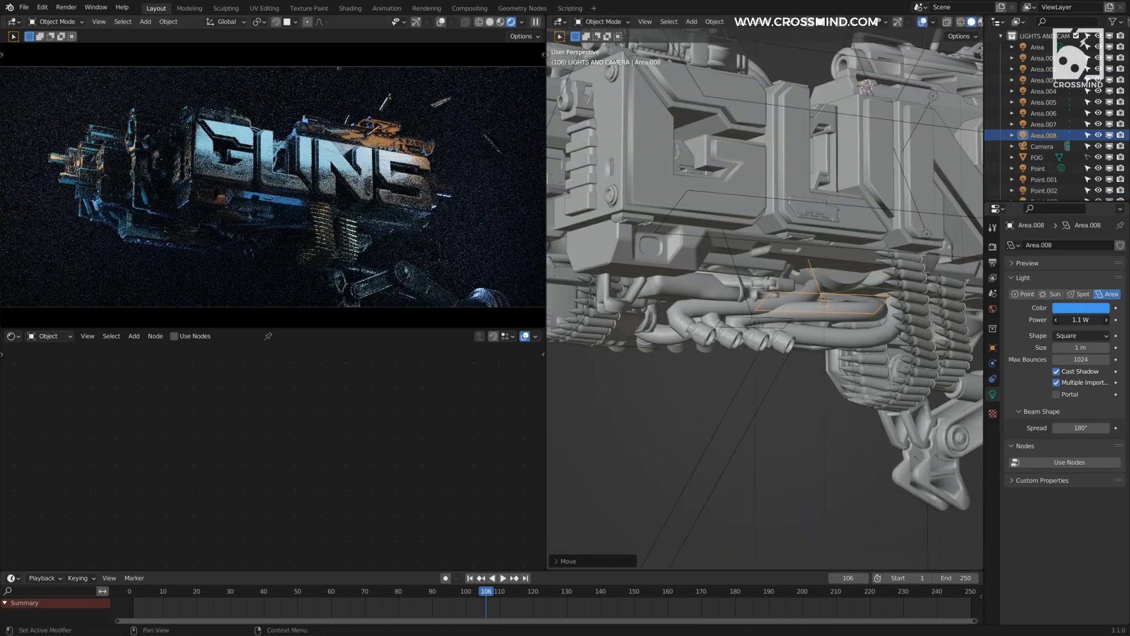
pyautogui.doubleClick(1081, 320)
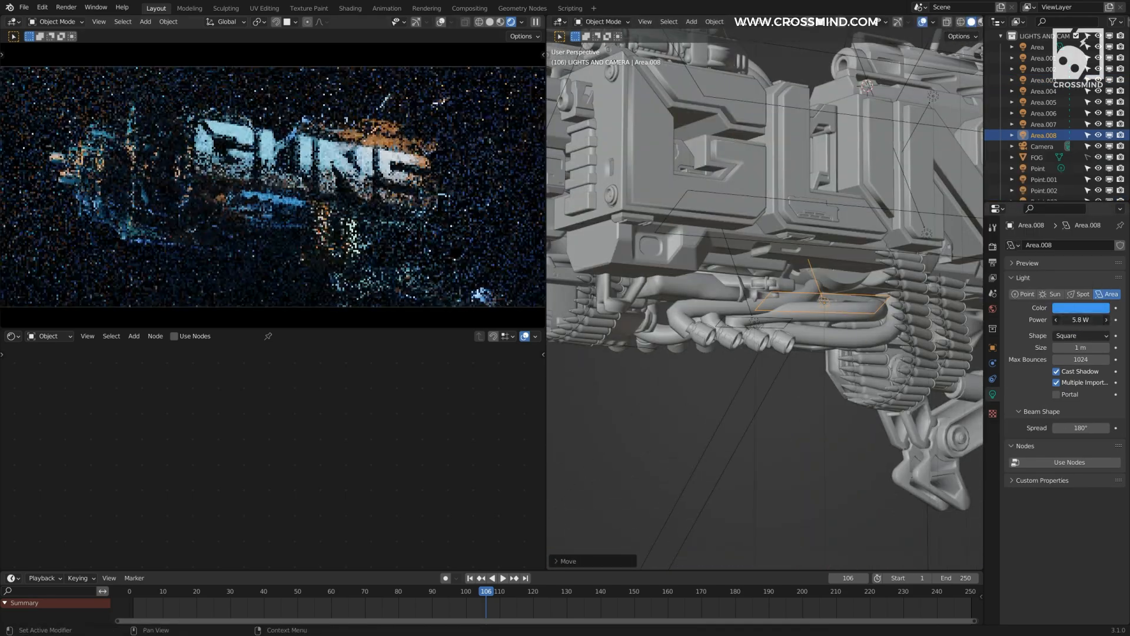
pyautogui.write('3')
pyautogui.press('Return')
pyautogui.scroll(-2, 792, 253)
pyautogui.hotkey('ctrl', 's')
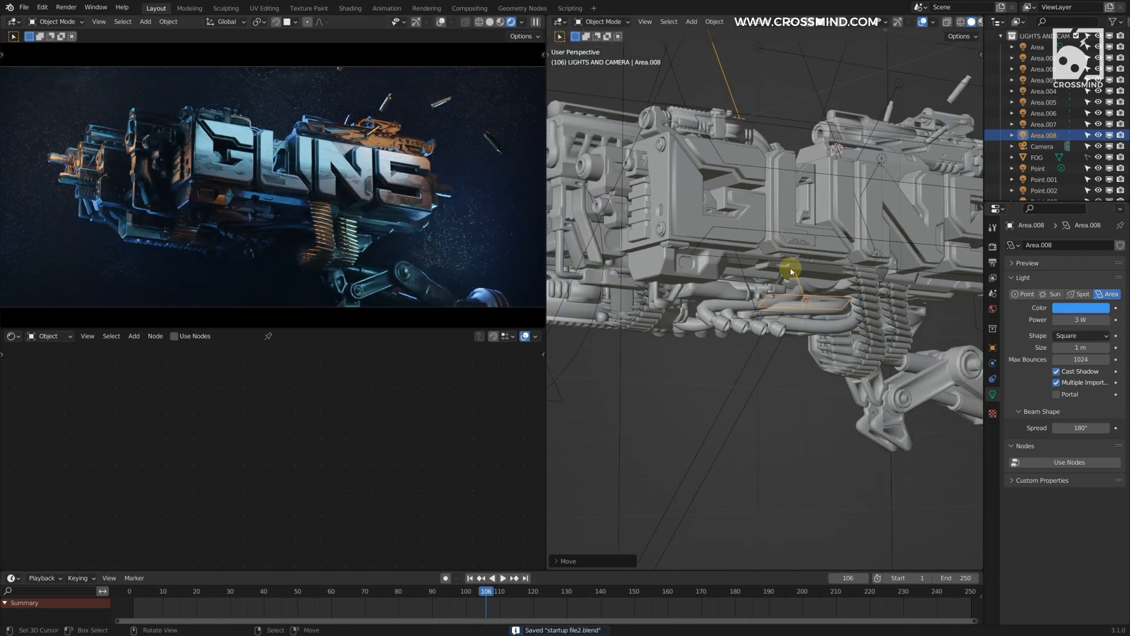
# Step: Duplicate the blue area light beneath the lettering and change the copy's color to red
pyautogui.moveTo(788, 246); pyautogui.dragTo(821, 295, button='middle')
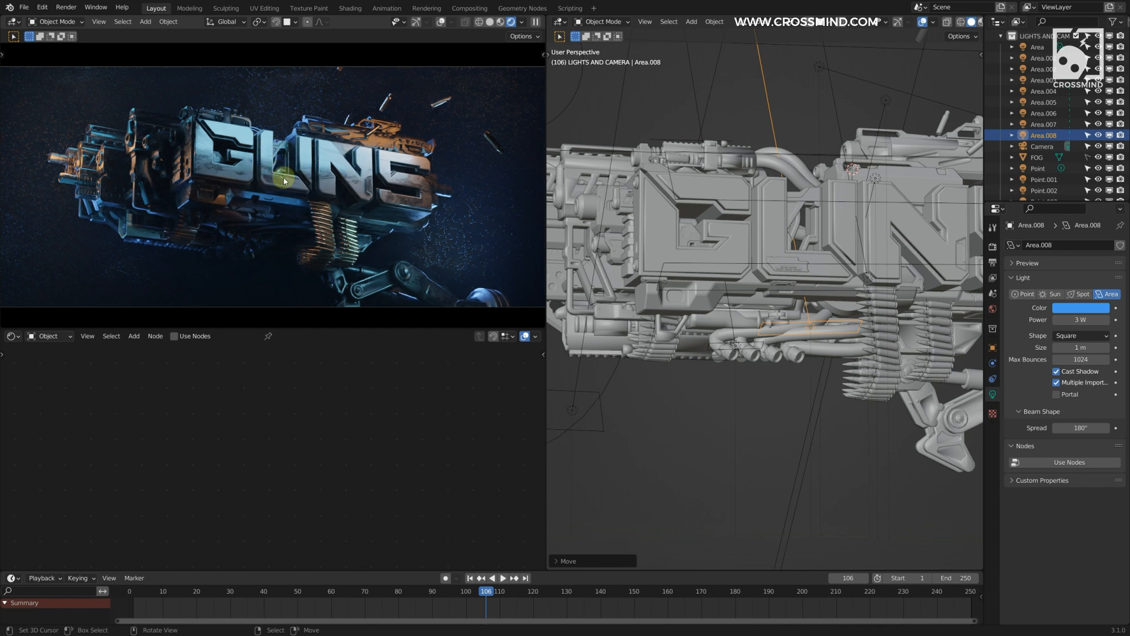
pyautogui.moveTo(777, 259); pyautogui.dragTo(843, 282, button='middle')
pyautogui.hotkey('shift', 'd')
pyautogui.click(837, 312)
pyautogui.click(1098, 308)
pyautogui.moveTo(1058, 215); pyautogui.dragTo(1062, 239)
pyautogui.scroll(4, 825, 320)
pyautogui.moveTo(825, 320); pyautogui.dragTo(822, 278, button='middle')
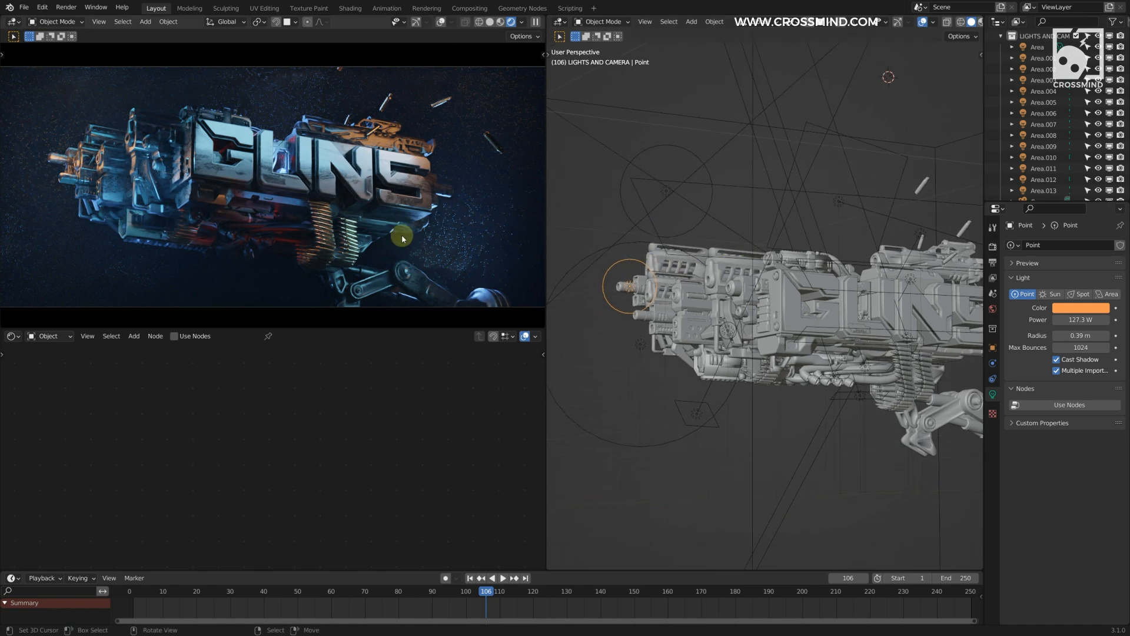
# Step: Set the power of the small orange area light under the exhaust pipes to 7.5 W
pyautogui.keyDown('shift'); pyautogui.moveTo(741, 265); pyautogui.dragTo(716, 291, button='middle'); pyautogui.keyUp('shift')
pyautogui.moveTo(742, 230); pyautogui.dragTo(661, 277, button='middle')
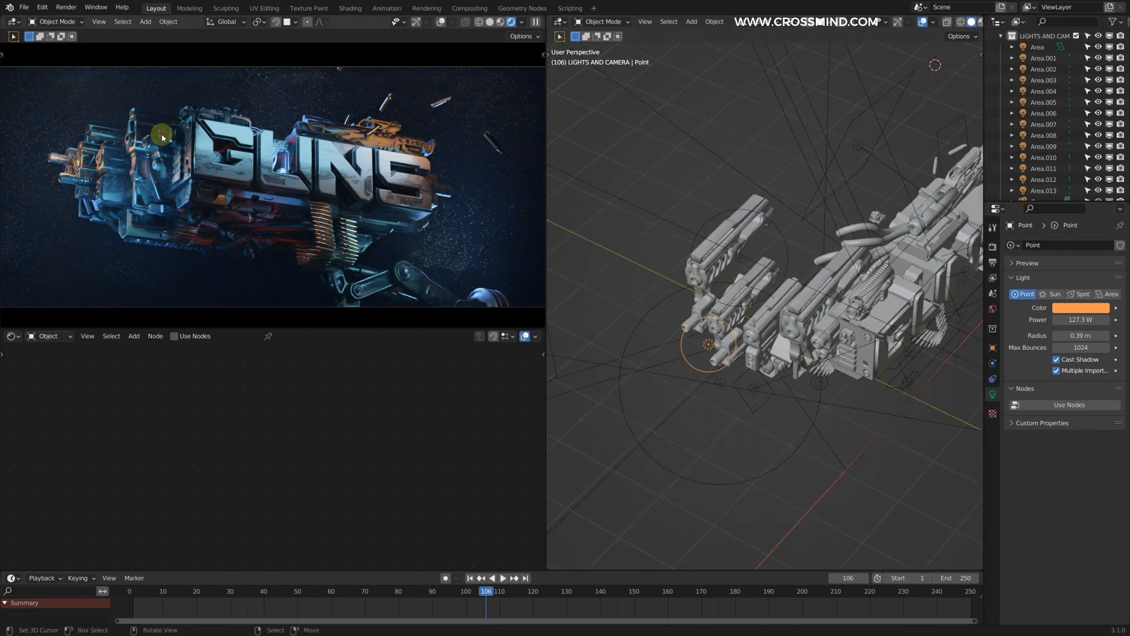
pyautogui.moveTo(794, 218); pyautogui.dragTo(777, 341, button='middle')
pyautogui.click(782, 351)
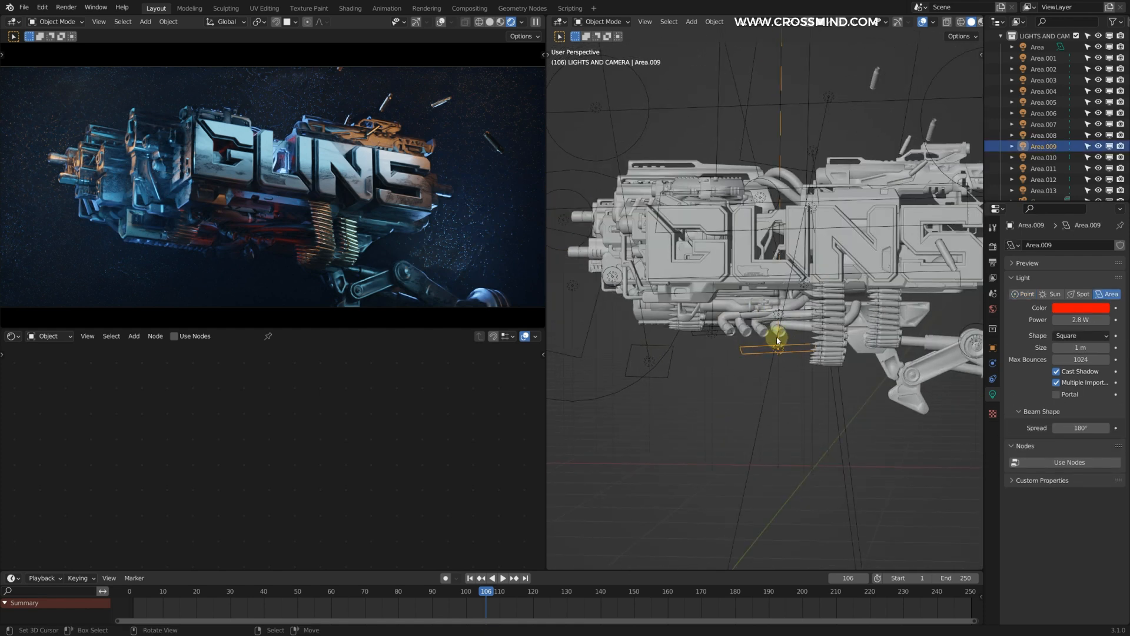
pyautogui.click(722, 336)
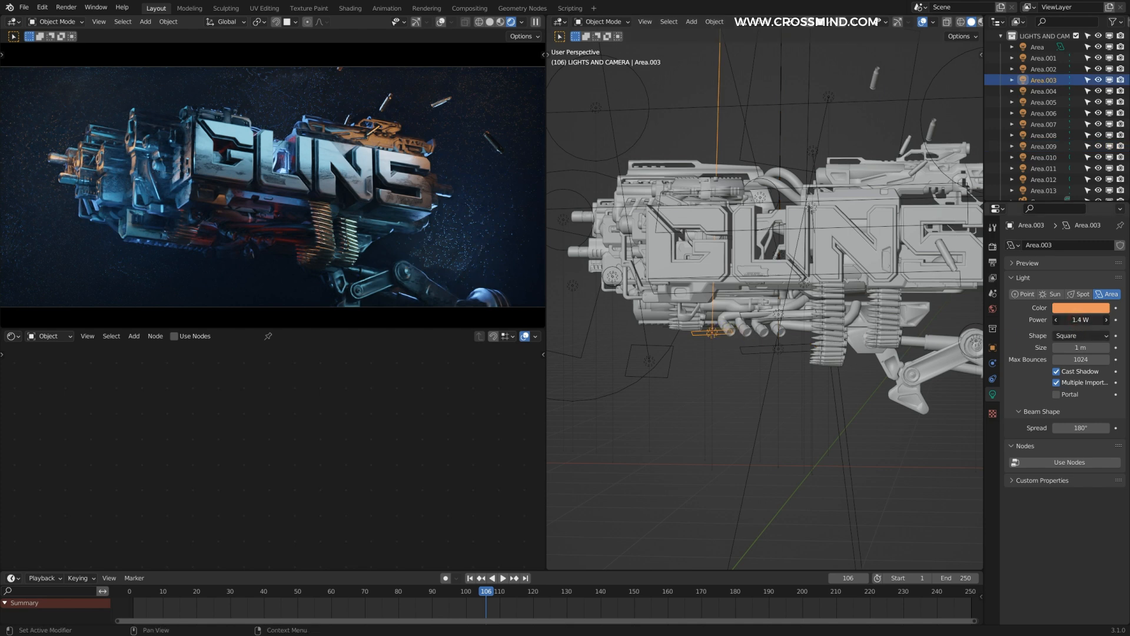
pyautogui.moveTo(1081, 319); pyautogui.dragTo(1107, 320)
pyautogui.moveTo(759, 350); pyautogui.dragTo(724, 335, button='middle')
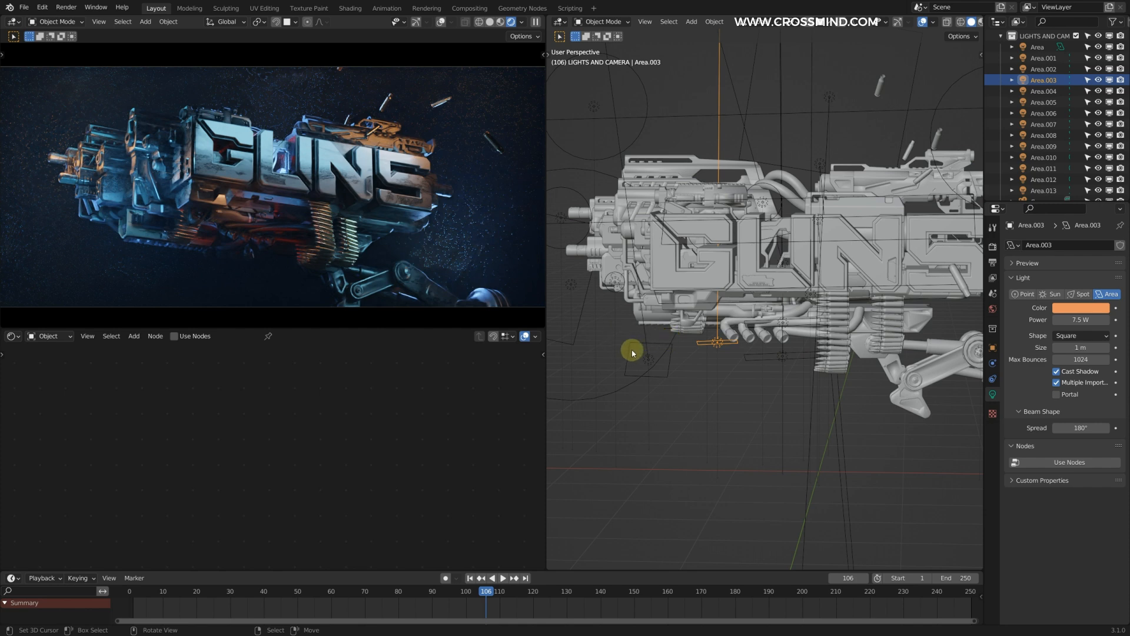
pyautogui.click(631, 352)
pyautogui.moveTo(631, 310); pyautogui.dragTo(751, 277, button='middle')
pyautogui.click(734, 314)
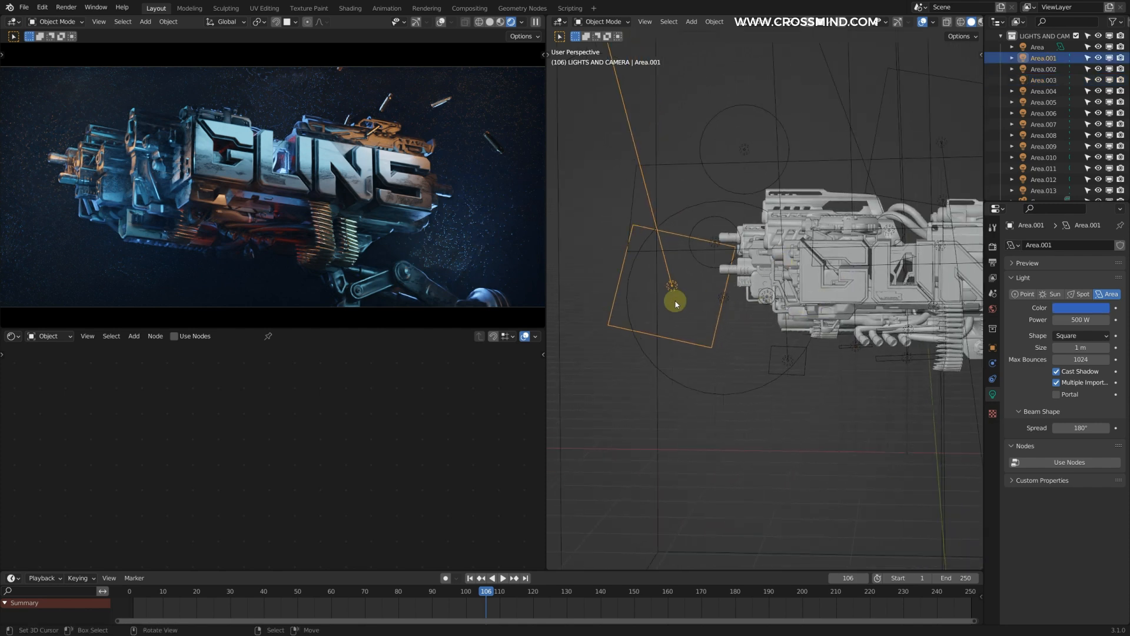
pyautogui.moveTo(675, 303); pyautogui.dragTo(797, 307, button='middle')
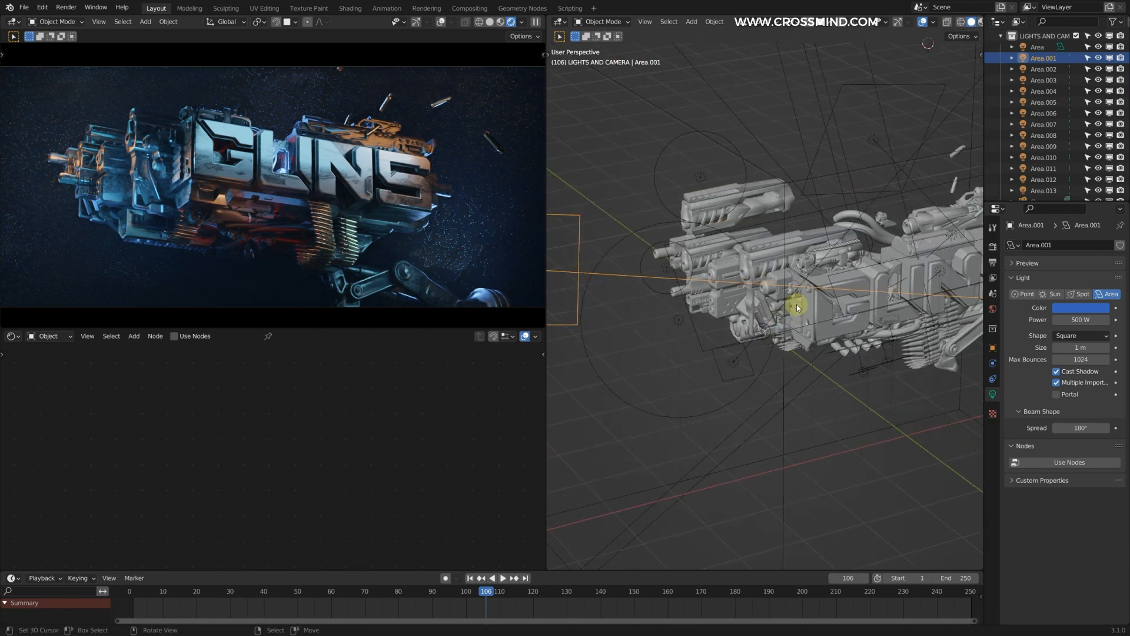
pyautogui.moveTo(867, 261); pyautogui.dragTo(800, 261, button='middle')
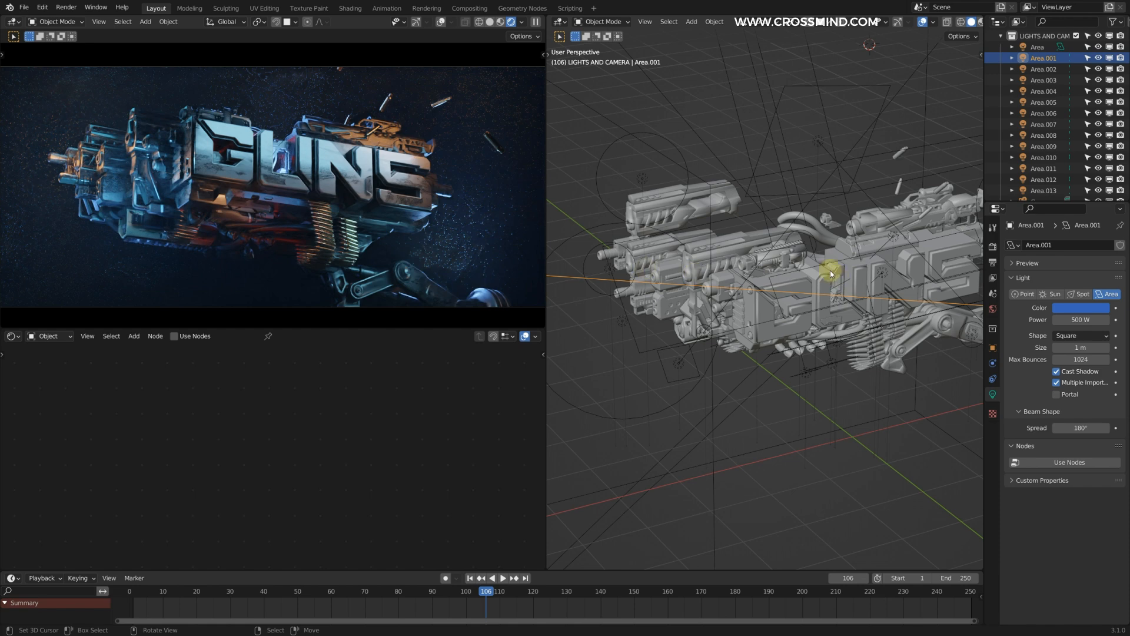
pyautogui.moveTo(839, 278); pyautogui.dragTo(784, 265, button='middle')
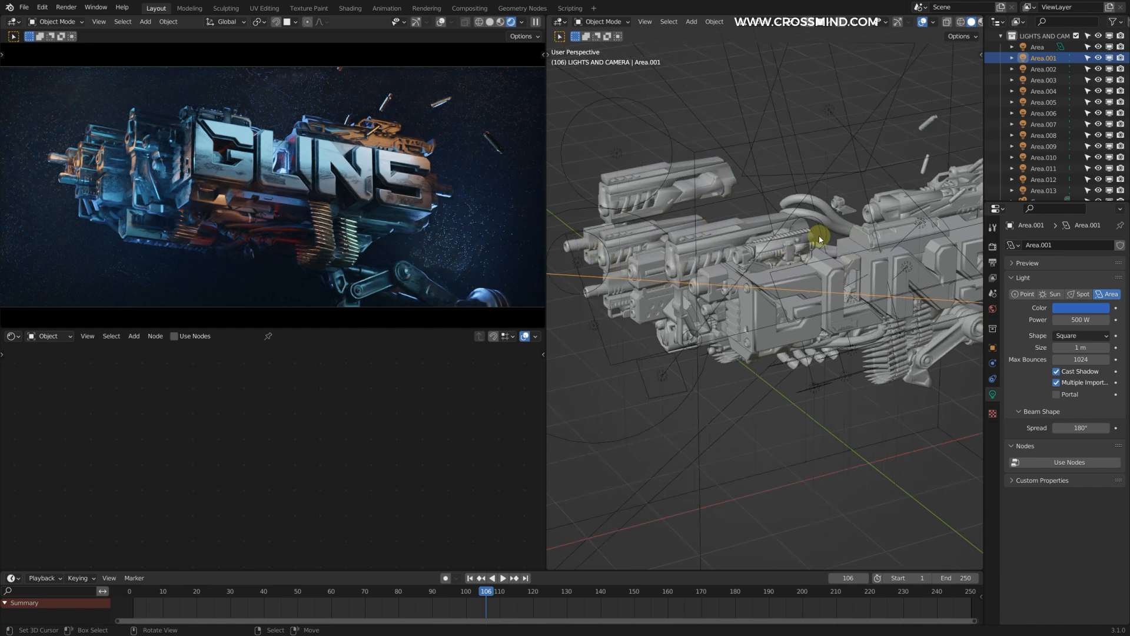
pyautogui.moveTo(834, 224); pyautogui.dragTo(790, 222, button='middle')
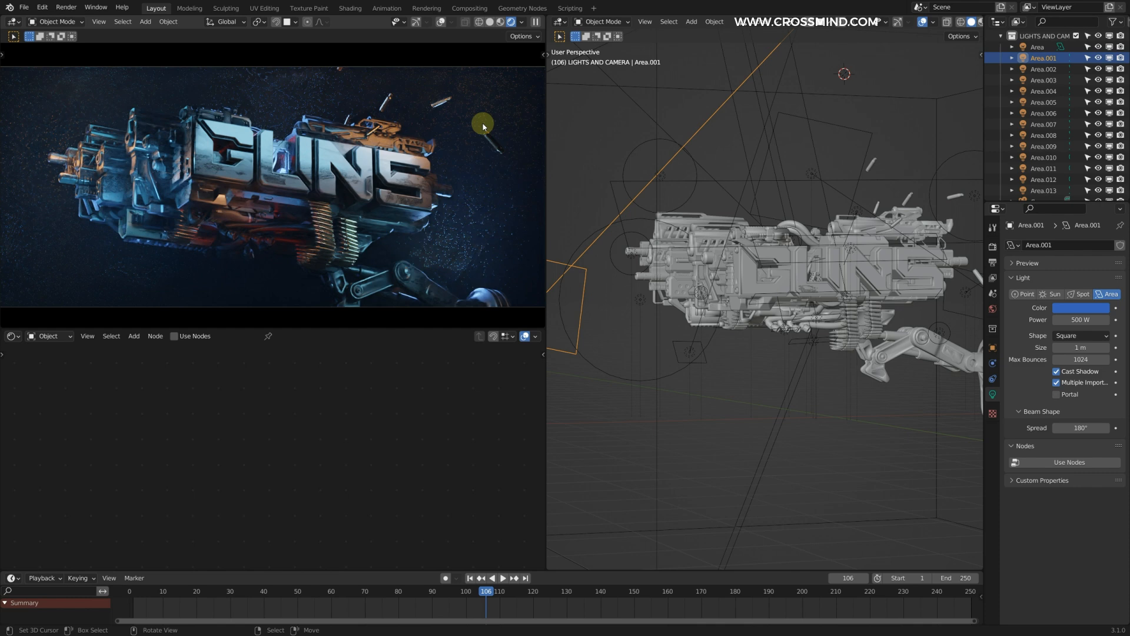
# Step: Add a new collection to the scene and rename it as vdb
pyautogui.click(1001, 36)
pyautogui.scroll(-1, 1106, 25)
pyautogui.click(1121, 23)
pyautogui.doubleClick(1041, 79)
pyautogui.write('vdb')
pyautogui.press('Return')
pyautogui.click(1048, 93)
# Step: Import the OpenVDB volume fluid_noise_0001 from the noise folder of Muzzle 10 Slowmotion into the vdb collection
pyautogui.click(490, 25)
pyautogui.scroll(-3, 768, 197)
pyautogui.hotkey('shift', 'a')
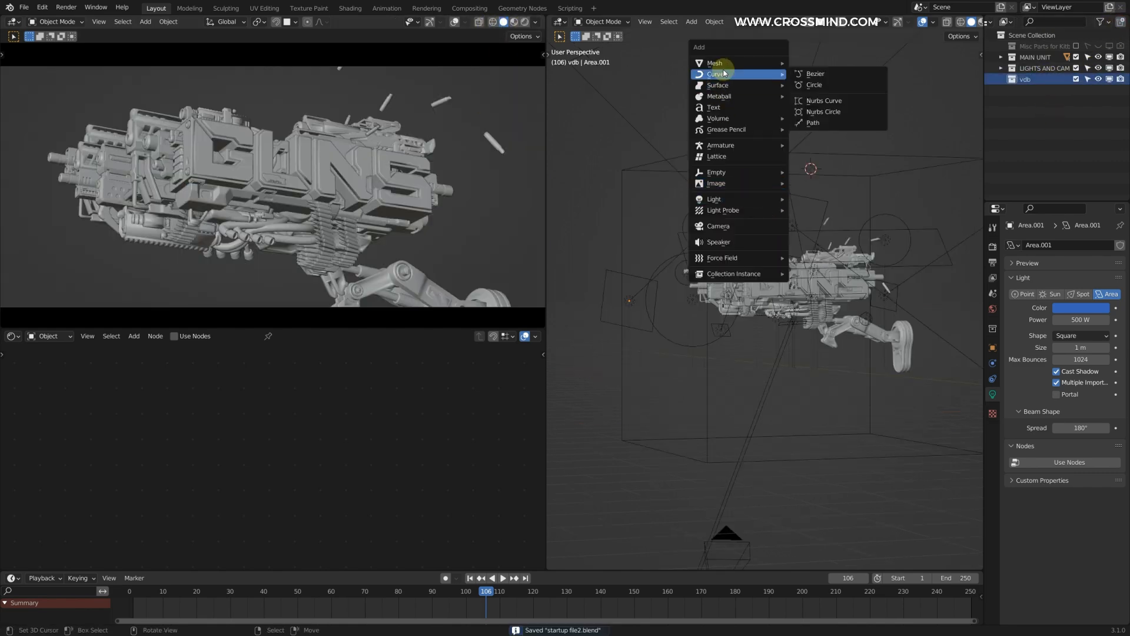
pyautogui.moveTo(720, 118)
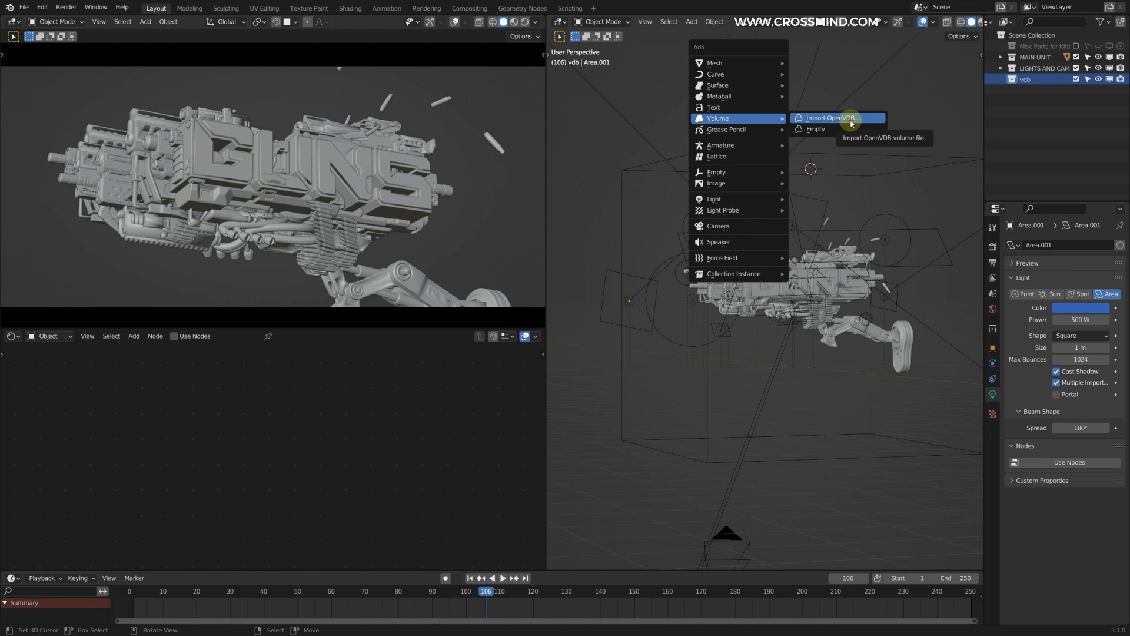
pyautogui.click(850, 123)
pyautogui.click(703, 189)
pyautogui.click(705, 297)
pyautogui.click(730, 212)
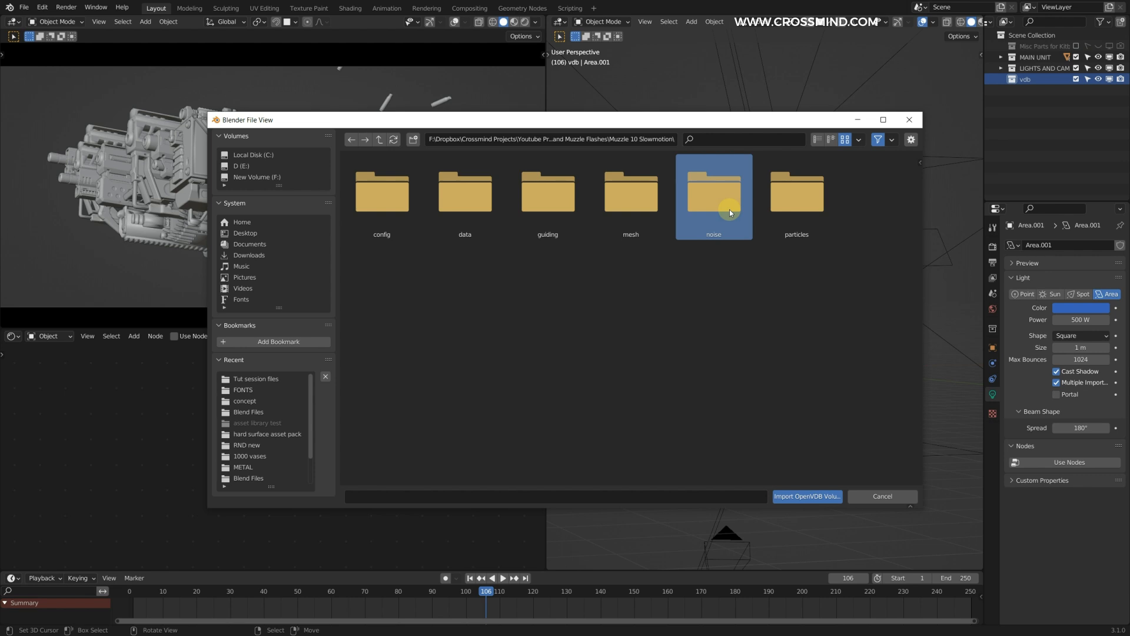
pyautogui.click(695, 328)
pyautogui.click(721, 208)
pyautogui.click(728, 306)
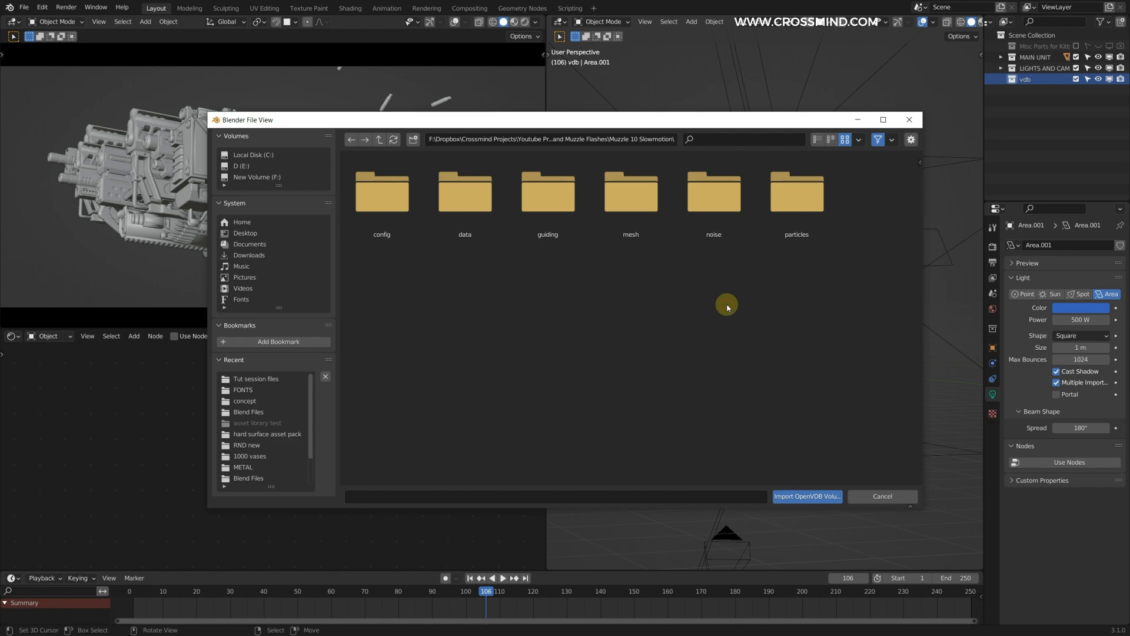
pyautogui.doubleClick(725, 206)
pyautogui.doubleClick(377, 203)
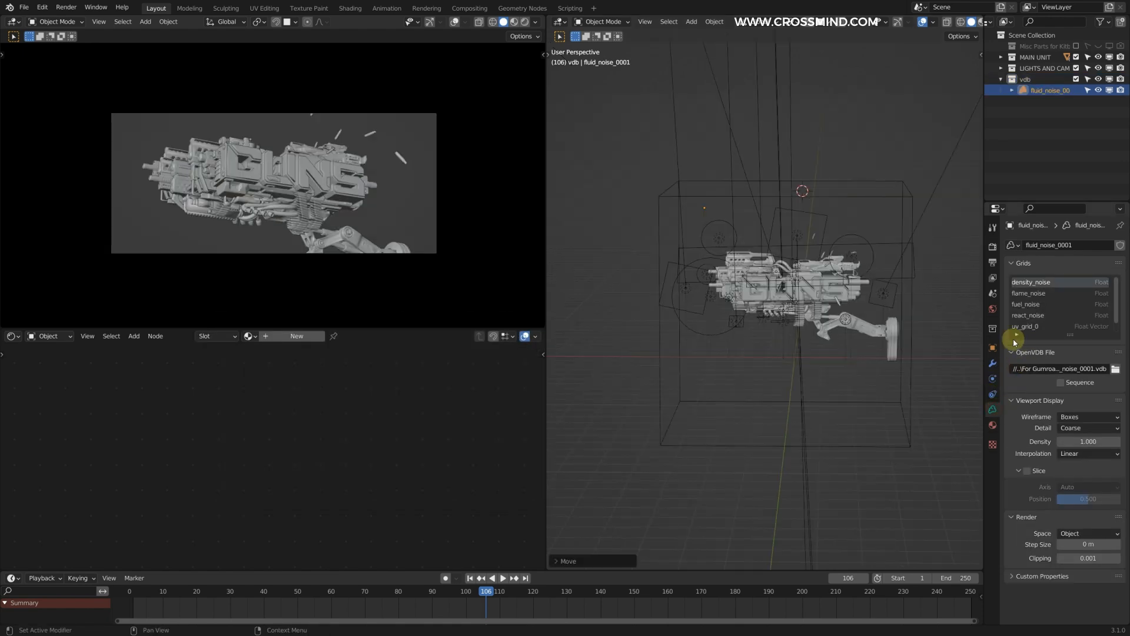
# Step: Treat the imported volume as a sequence of 60 frames with its start at frame 17
pyautogui.click(1061, 382)
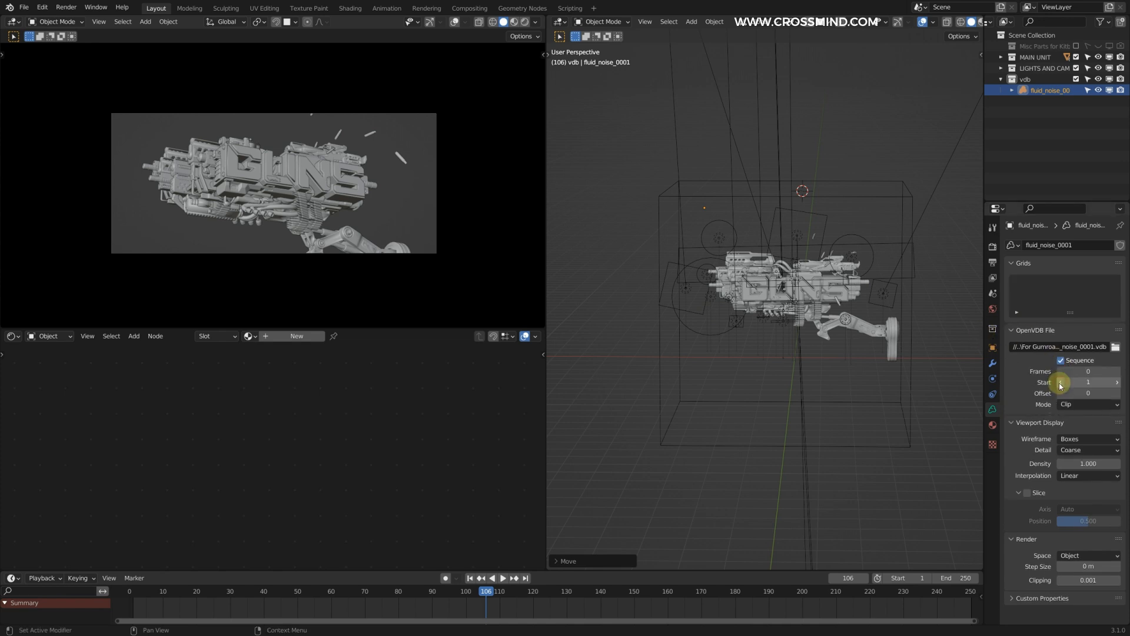
pyautogui.doubleClick(1086, 371)
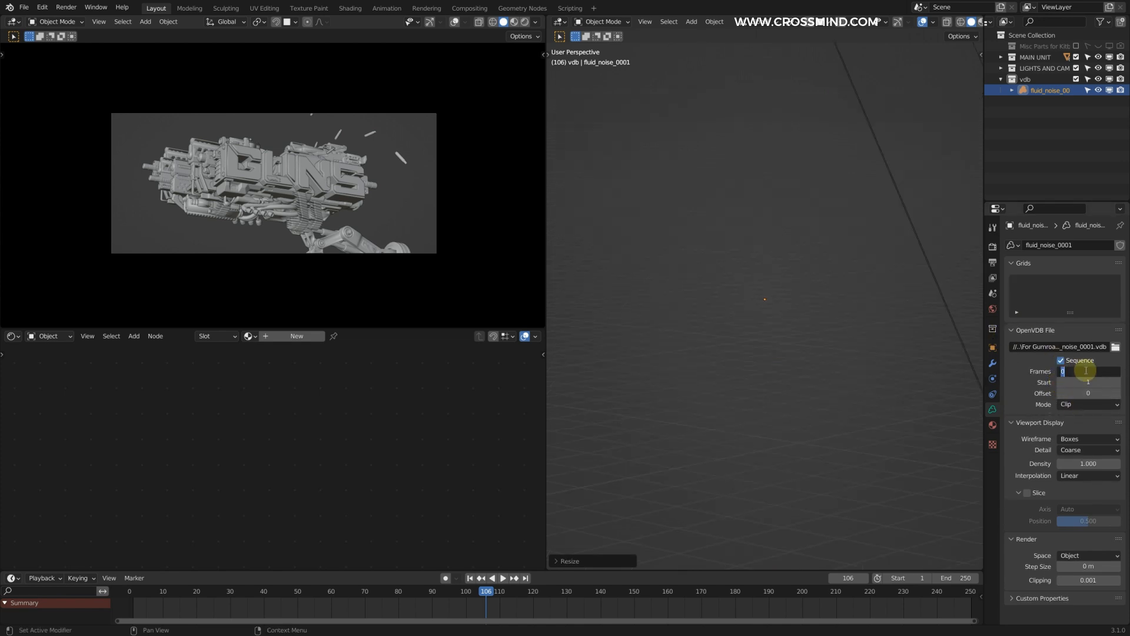
pyautogui.moveTo(1089, 384); pyautogui.dragTo(1099, 383)
pyautogui.scroll(-8, 924, 265)
pyautogui.keyDown('shift'); pyautogui.moveTo(755, 256); pyautogui.dragTo(708, 223, button='middle'); pyautogui.keyUp('shift')
pyautogui.scroll(3, 708, 221)
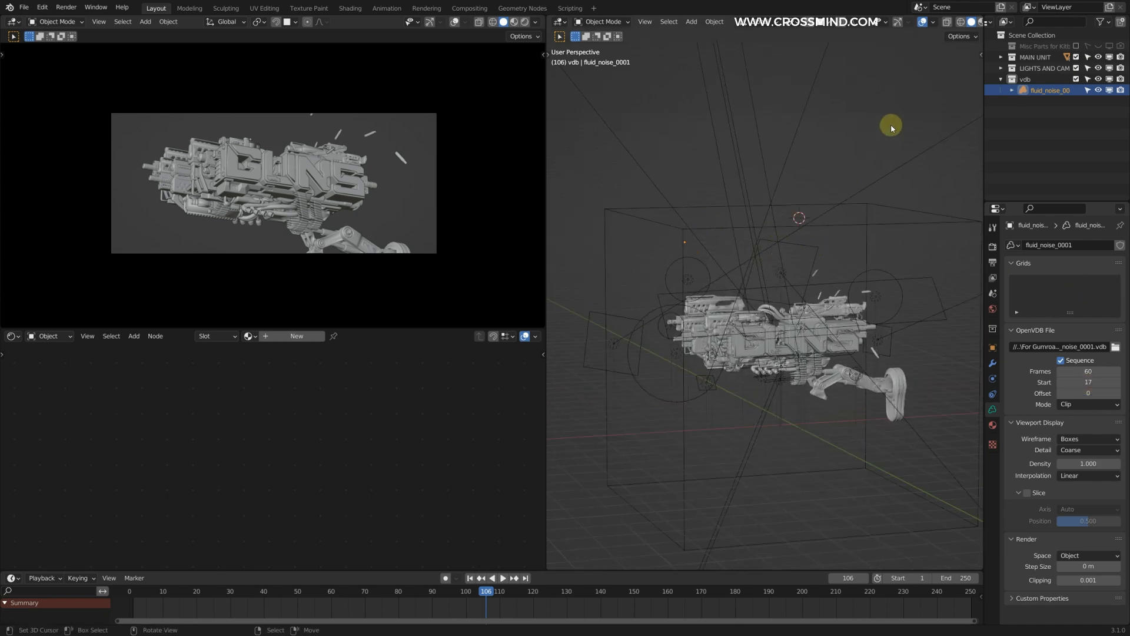
pyautogui.scroll(5, 883, 138)
# Step: Go to frame 14 on the timeline, set the volume sequence's start to -23 and shift the smoke in the scene
pyautogui.moveTo(510, 598); pyautogui.dragTo(654, 592, button='middle')
pyautogui.scroll(1, 643, 591)
pyautogui.moveTo(321, 607); pyautogui.dragTo(299, 598)
pyautogui.scroll(-3, 712, 350)
pyautogui.press('g')
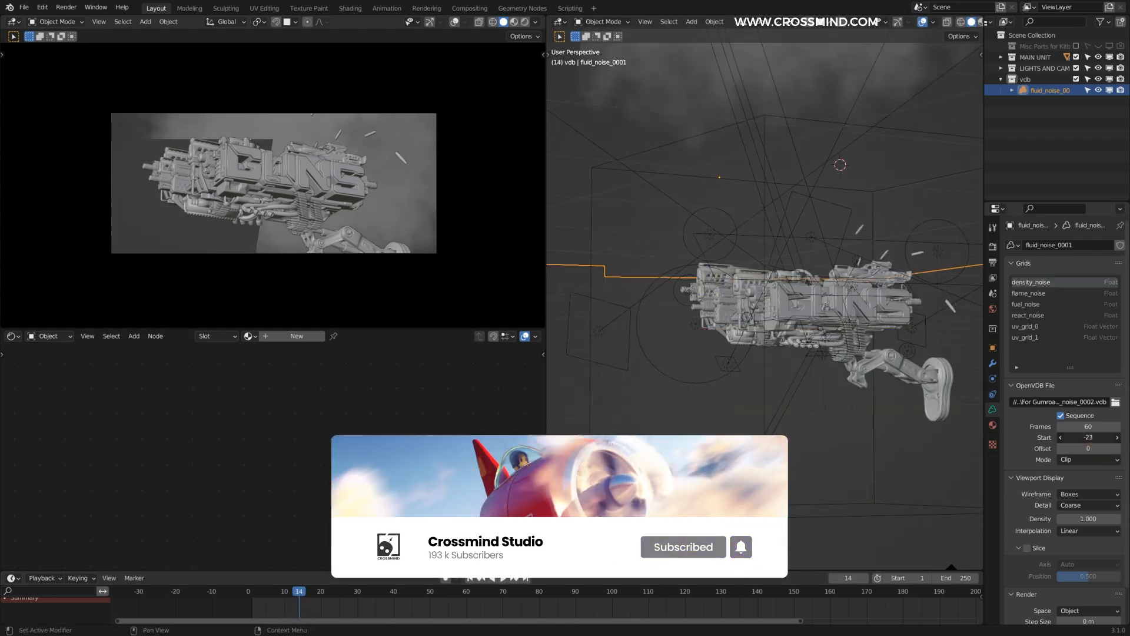
pyautogui.scroll(-5, 833, 323)
pyautogui.scroll(8, 743, 252)
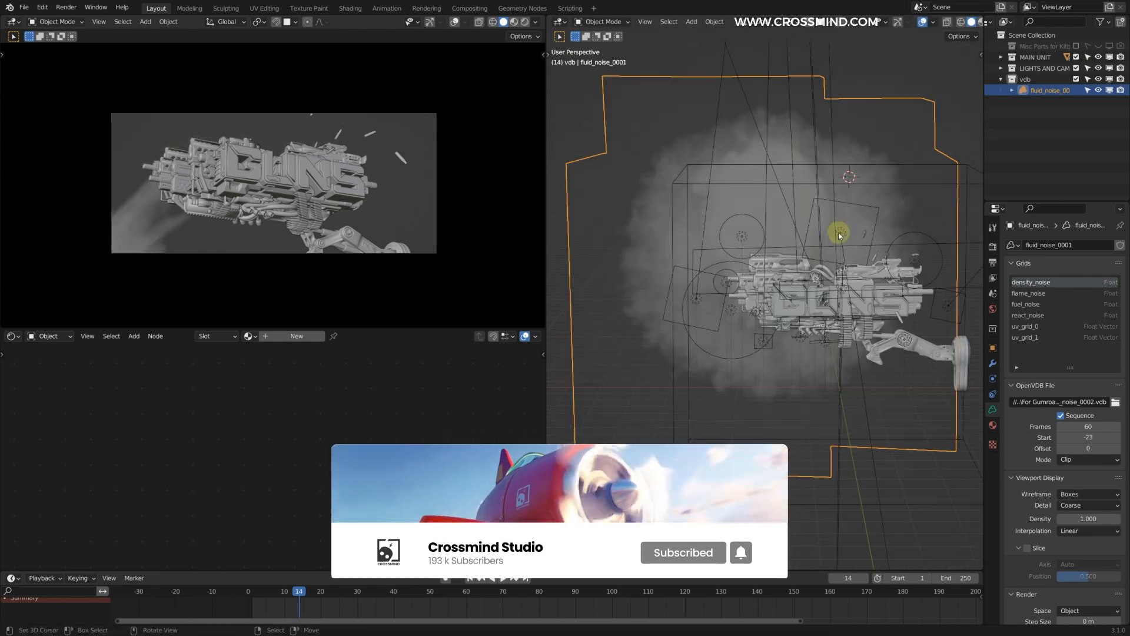
# Step: Hide lights and cameras in the perspective viewport
pyautogui.click(885, 25)
pyautogui.click(902, 199)
pyautogui.click(903, 221)
pyautogui.scroll(-5, 766, 200)
# Step: Rotate the smoke volume 90° about the global Z axis
pyautogui.press('r')
pyautogui.press('z')
pyautogui.click(569, 561)
pyautogui.doubleClick(647, 523)
pyautogui.write('90')
pyautogui.scroll(-5, 823, 385)
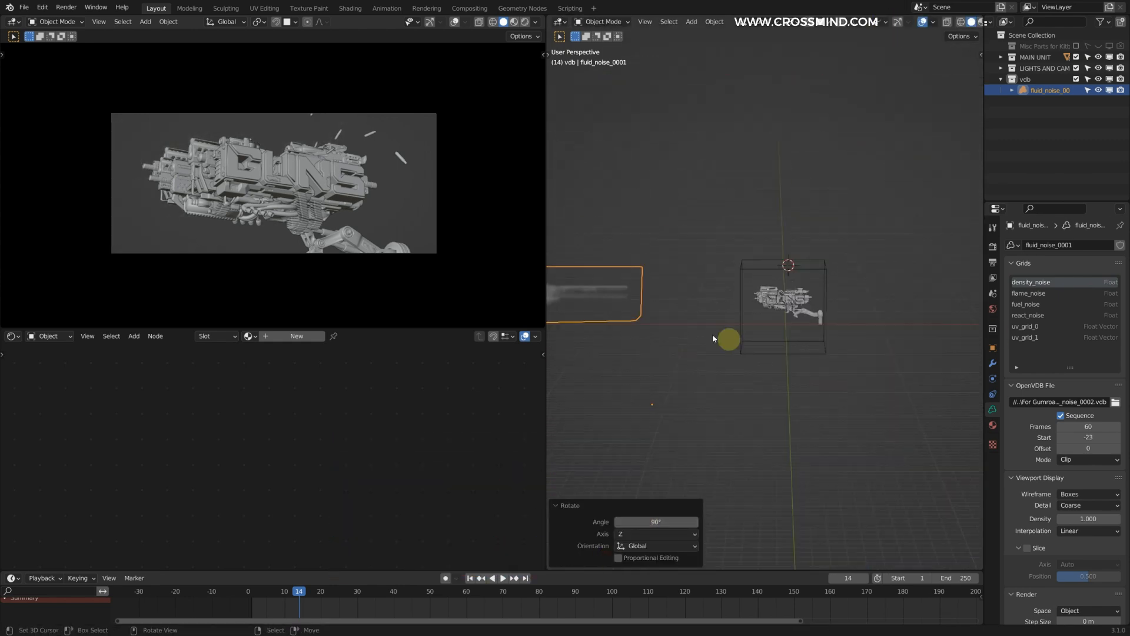
# Step: Move the smoke volume toward the gun and scale it down closer to the gun's size
pyautogui.press('g')
pyautogui.click(936, 371)
pyautogui.press('s')
pyautogui.click(878, 354)
pyautogui.press('g')
pyautogui.press('s')
pyautogui.click(842, 312)
pyautogui.moveTo(824, 312)
pyautogui.mouseDown(button='middle')
pyautogui.moveTo(858, 316)
pyautogui.moveTo(825, 307)
pyautogui.mouseUp(button='middle')
# Step: Refine the volume's position and scale so the muzzle smoke sits at the tips of the gun barrels
pyautogui.press('g')
pyautogui.click(735, 258)
pyautogui.moveTo(735, 258); pyautogui.dragTo(765, 274, button='middle')
pyautogui.press('g')
pyautogui.click(871, 335)
pyautogui.press('g')
pyautogui.click(765, 277)
pyautogui.press('s')
pyautogui.click(759, 330)
pyautogui.press('g')
pyautogui.click(701, 288)
pyautogui.moveTo(701, 259); pyautogui.dragTo(760, 353, button='middle')
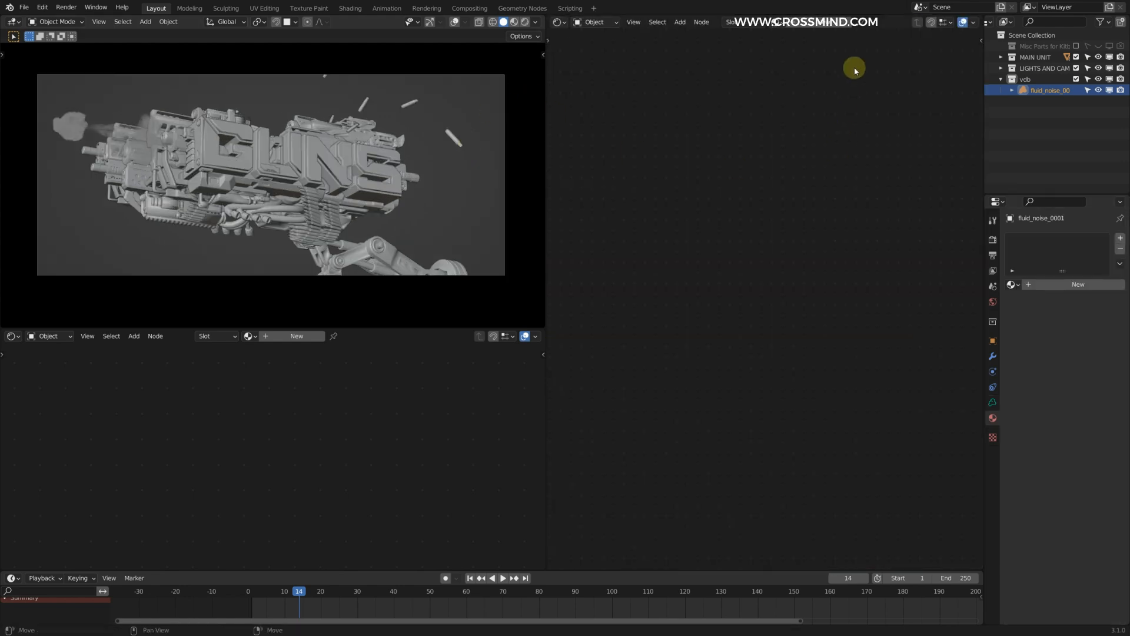
# Step: Create a material for the smoke volume and place an Attribute node beside the Principled Volume
pyautogui.press('Home')
pyautogui.hotkey('shift', 'a')
pyautogui.click(786, 237)
pyautogui.write('ATT')
pyautogui.click(792, 255)
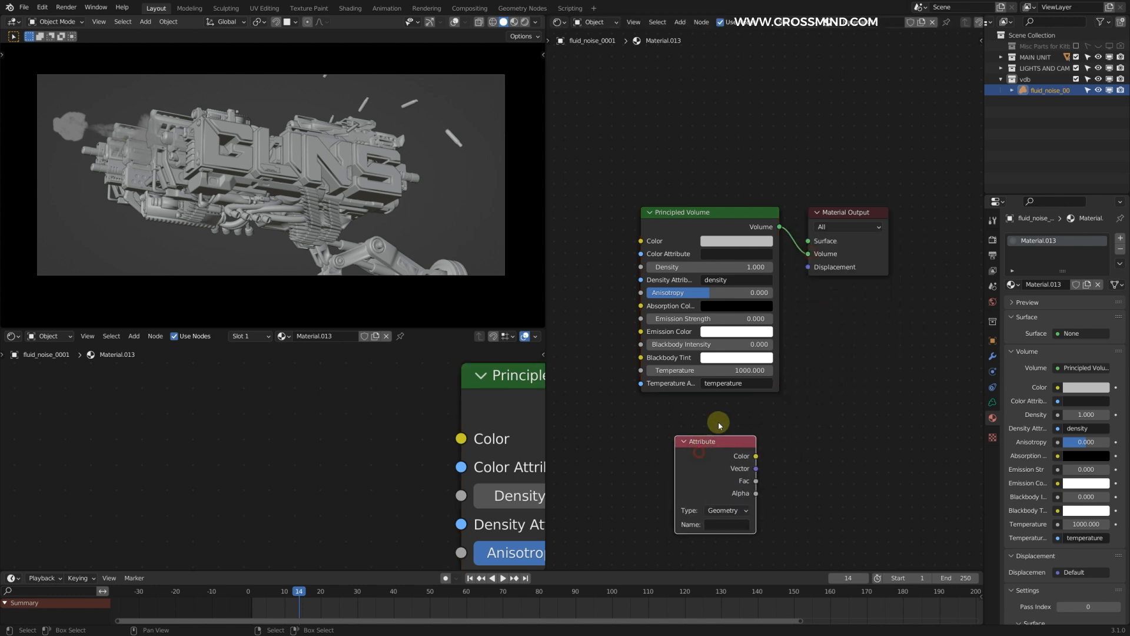
pyautogui.click(667, 284)
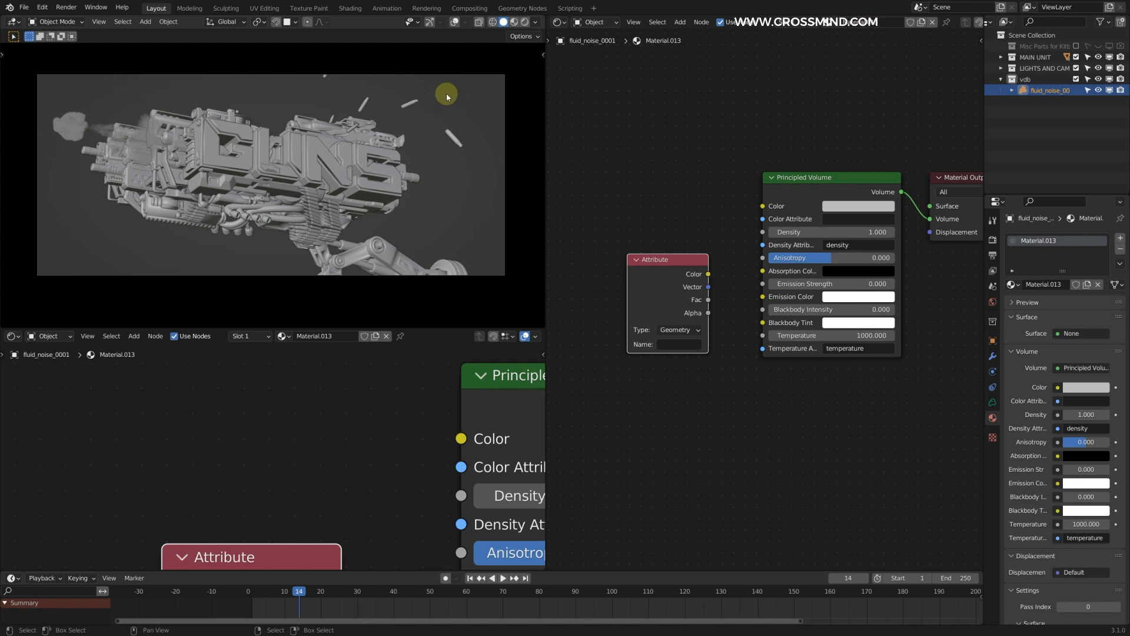
# Step: Turn on overlays in the camera viewport and display the smoke volume's list of grids
pyautogui.click(454, 22)
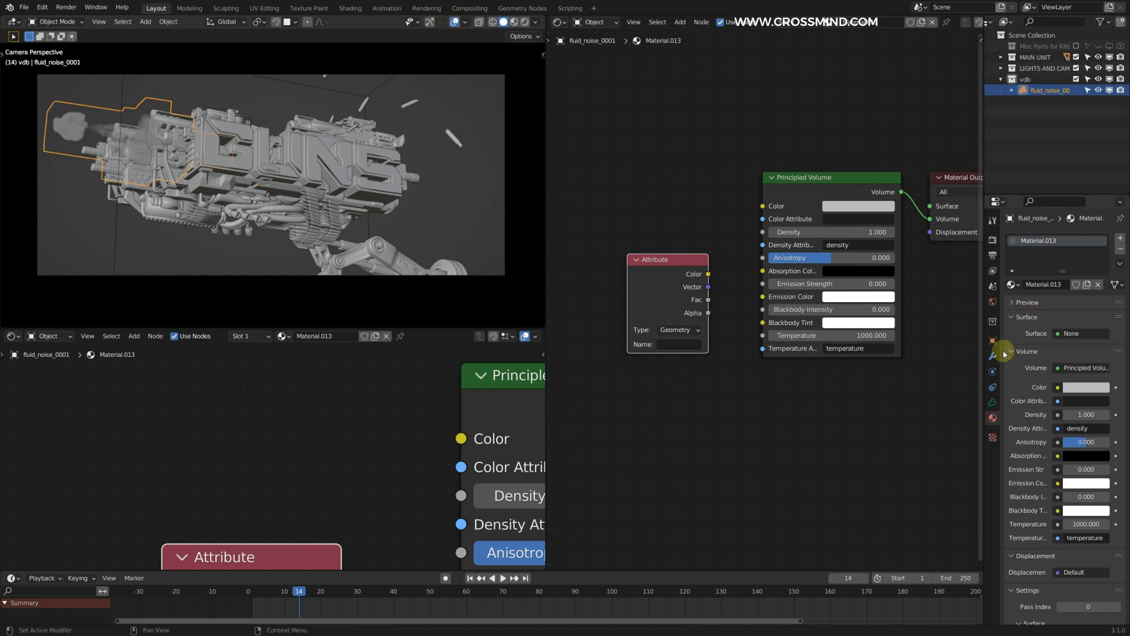
pyautogui.click(992, 402)
pyautogui.scroll(2, 848, 283)
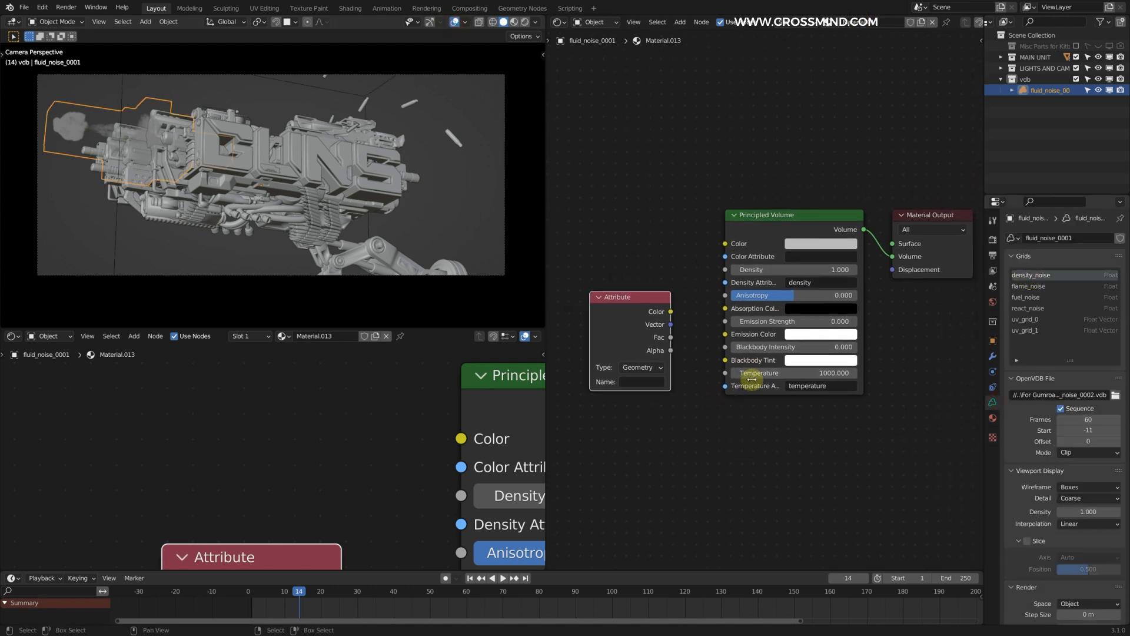
# Step: Set the Principled Volume's Density Attribute and the Attribute node's name to density_noise
pyautogui.moveTo(860, 279); pyautogui.dragTo(790, 280)
pyautogui.click(848, 276)
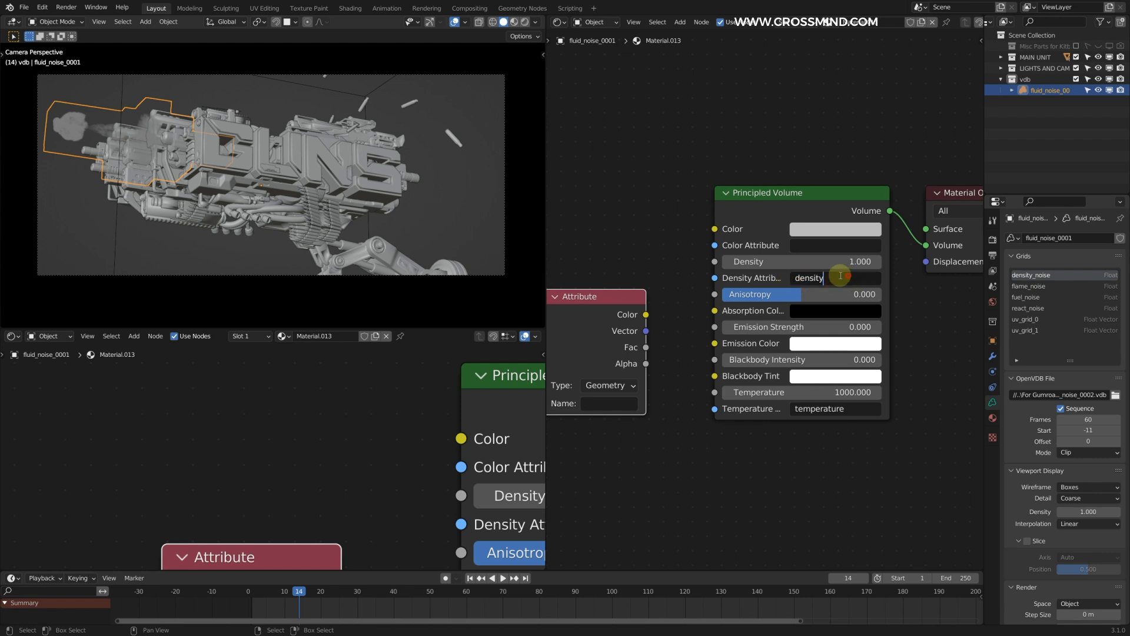
pyautogui.click(932, 311)
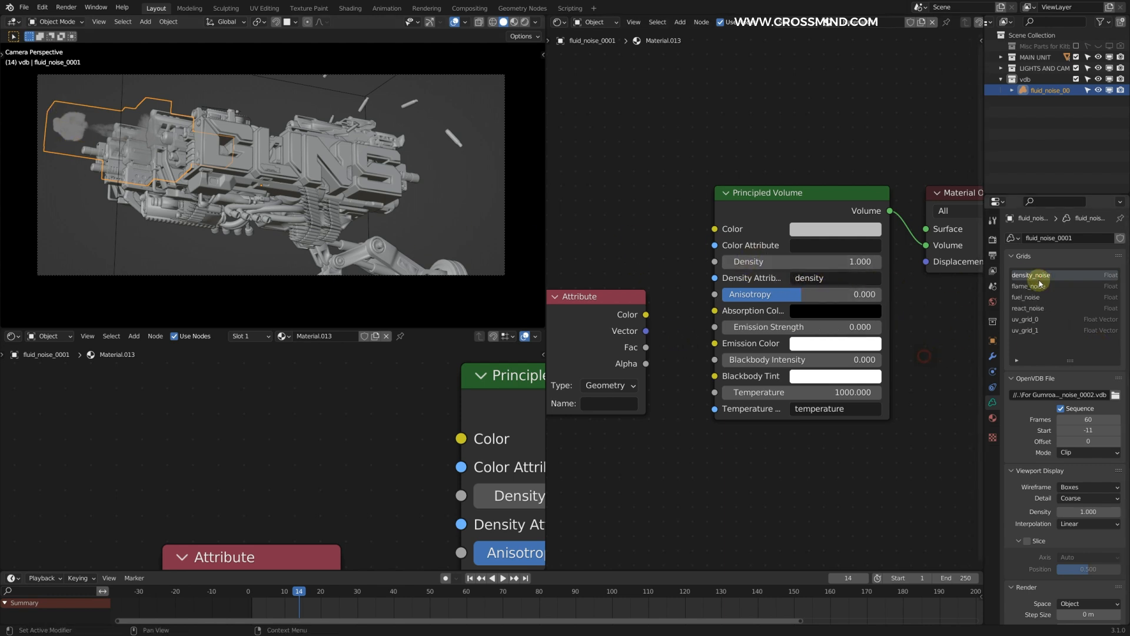
pyautogui.press('F2')
pyautogui.press('Escape')
pyautogui.moveTo(619, 403); pyautogui.dragTo(667, 390, button='middle')
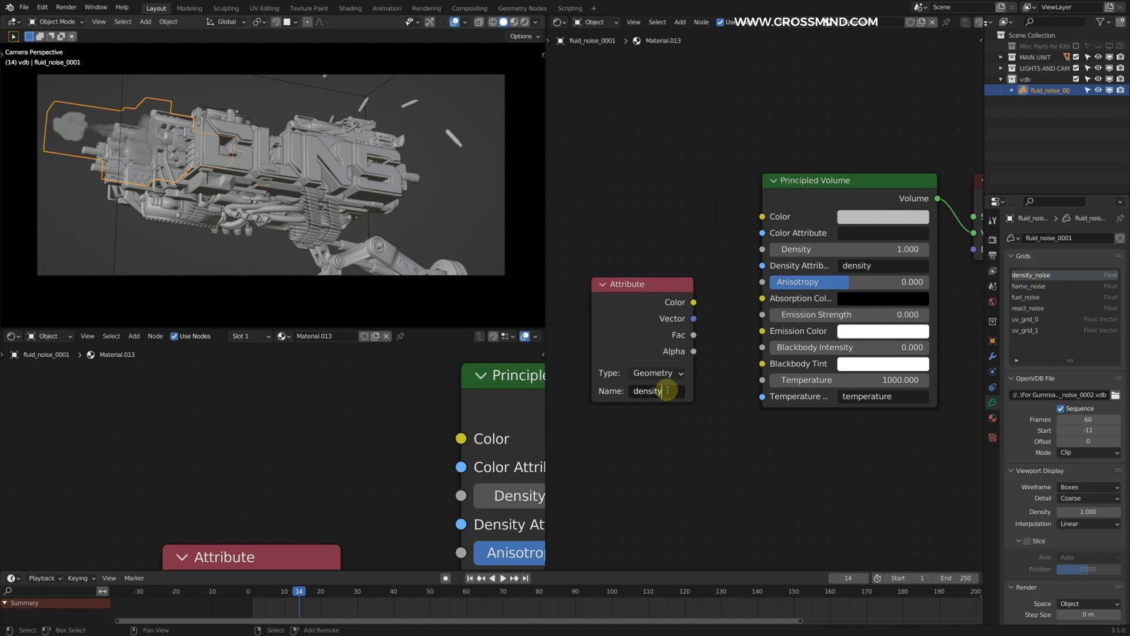
pyautogui.click(878, 265)
pyautogui.press('Return')
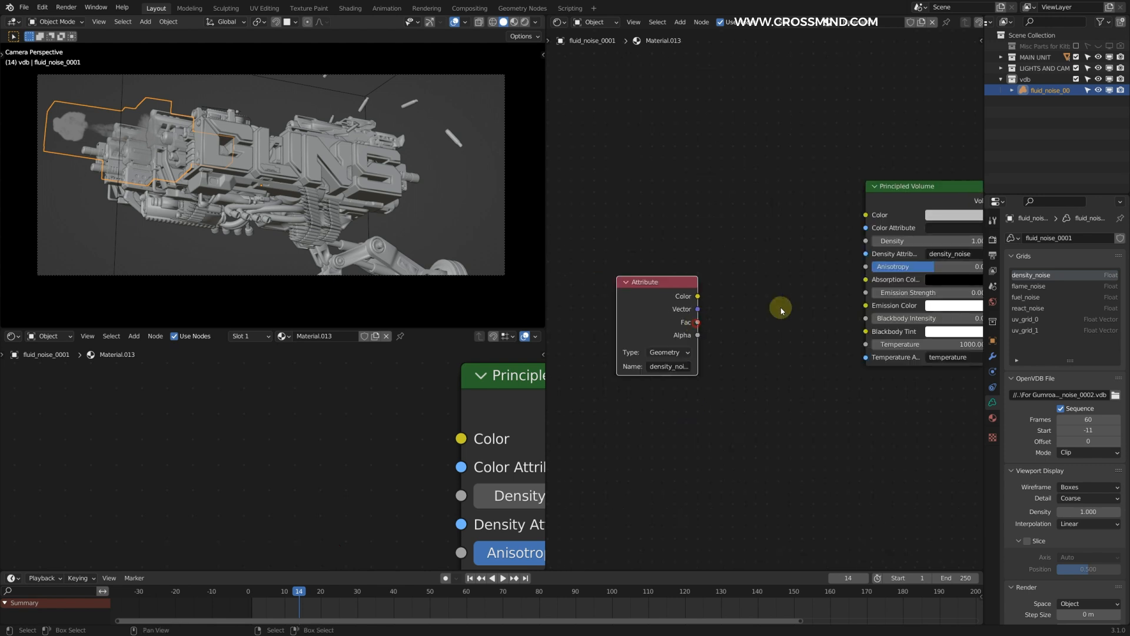
# Step: Link the Attribute's Fac to Emission Strength and feed a new Blackbody node into Emission Color
pyautogui.moveTo(698, 322); pyautogui.dragTo(864, 293)
pyautogui.hotkey('shift', 'a')
pyautogui.click(797, 318)
pyautogui.write('blac')
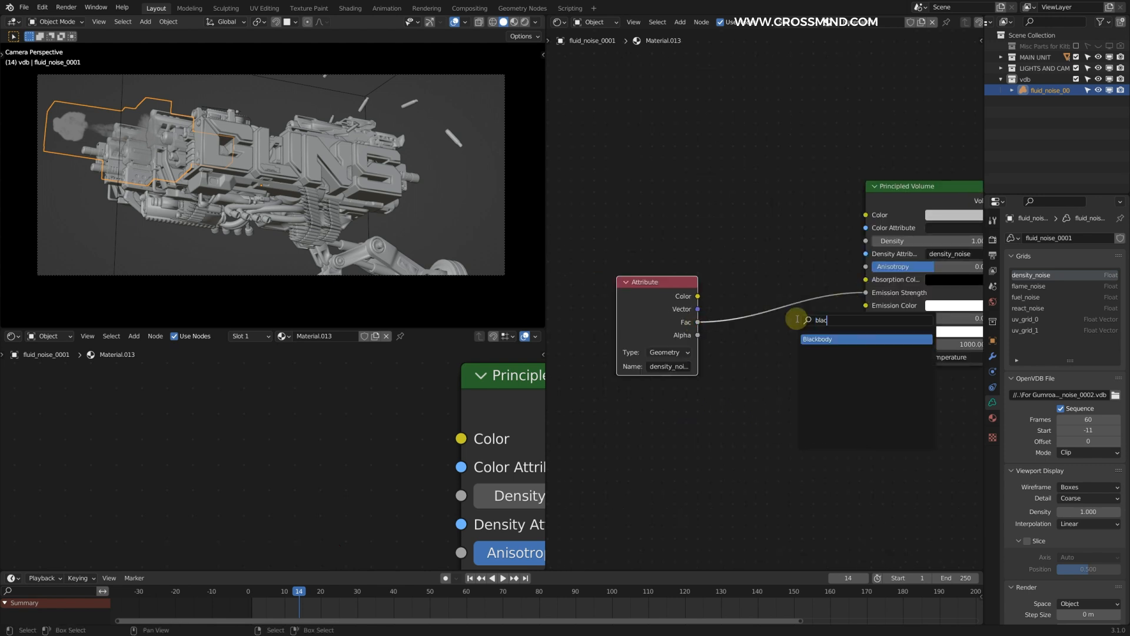
pyautogui.press('Return')
pyautogui.click(642, 408)
pyautogui.moveTo(734, 430); pyautogui.dragTo(866, 305)
# Step: Insert a Math node set to Multiply on the link into Emission Strength
pyautogui.hotkey('shift', 'a')
pyautogui.click(850, 299)
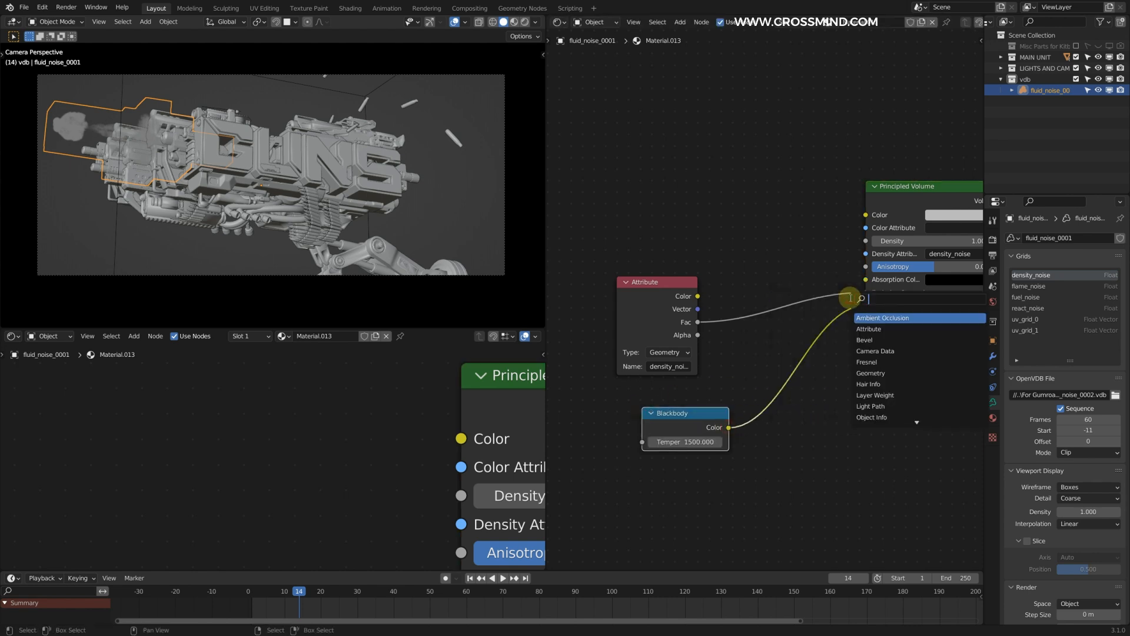
pyautogui.write('math')
pyautogui.press('Return')
pyautogui.click(746, 277)
pyautogui.click(775, 311)
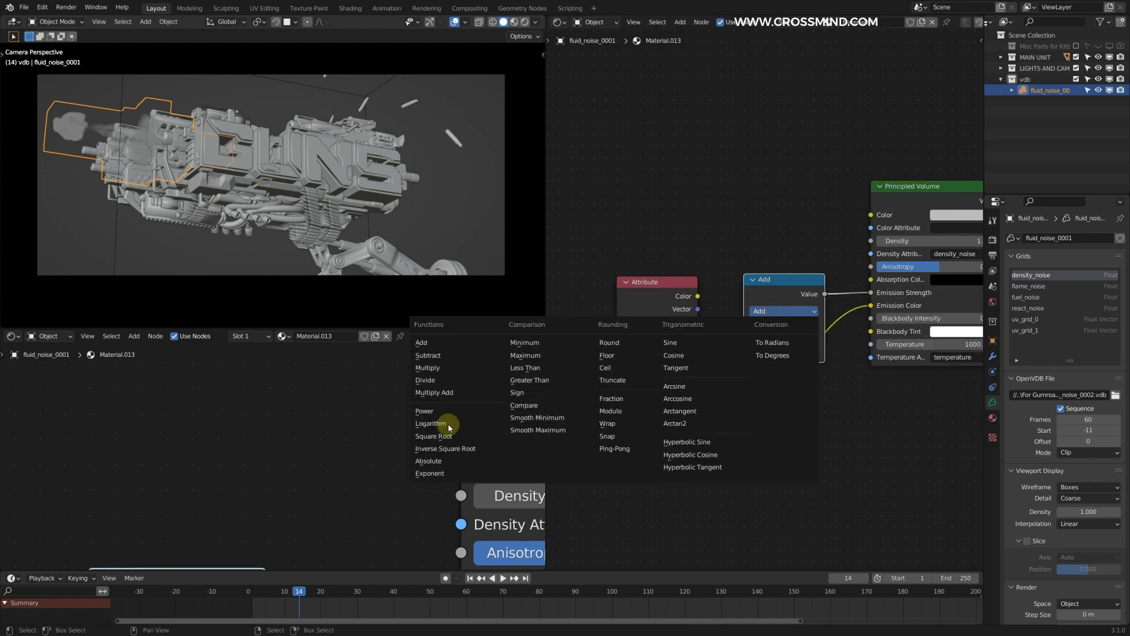
pyautogui.click(446, 369)
# Step: Duplicate the Multiply node between it and the Principled Volume and set the copy's operation to Power
pyautogui.moveTo(807, 284); pyautogui.dragTo(723, 283)
pyautogui.hotkey('shift', 'd')
pyautogui.click(839, 266)
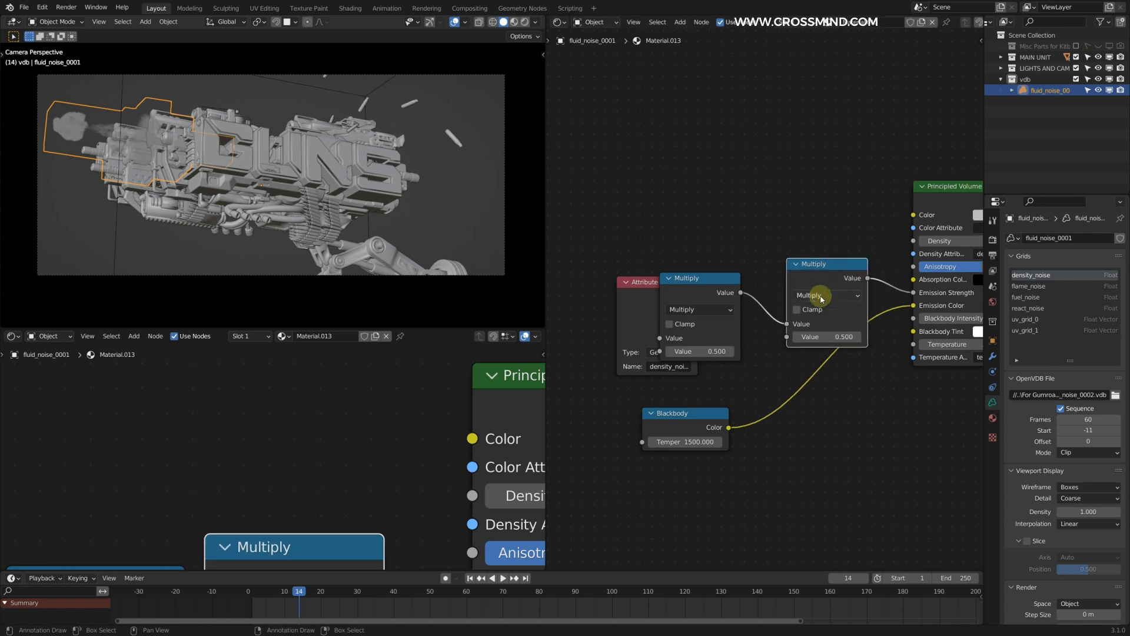
pyautogui.click(832, 295)
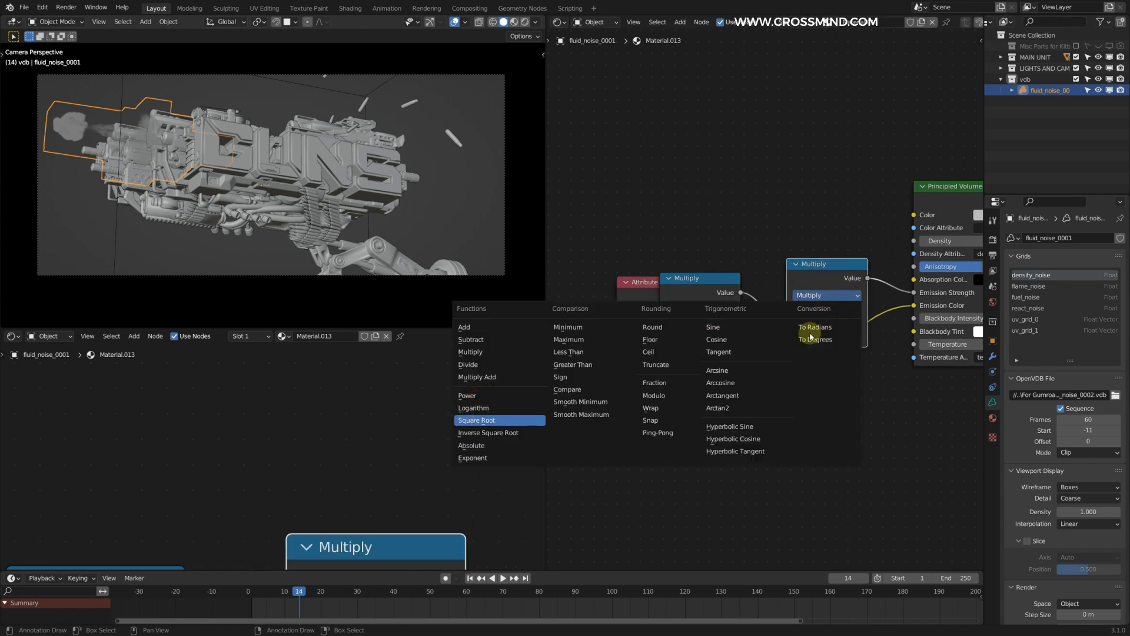
pyautogui.click(479, 421)
pyautogui.click(815, 299)
pyautogui.click(474, 395)
# Step: Reconnect the Attribute's Fac to the Multiply node and insert a Gamma node after the Power node
pyautogui.moveTo(639, 282); pyautogui.dragTo(581, 287)
pyautogui.moveTo(640, 327); pyautogui.dragTo(660, 338)
pyautogui.hotkey('shift', 'a')
pyautogui.write('gamma')
pyautogui.click(871, 250)
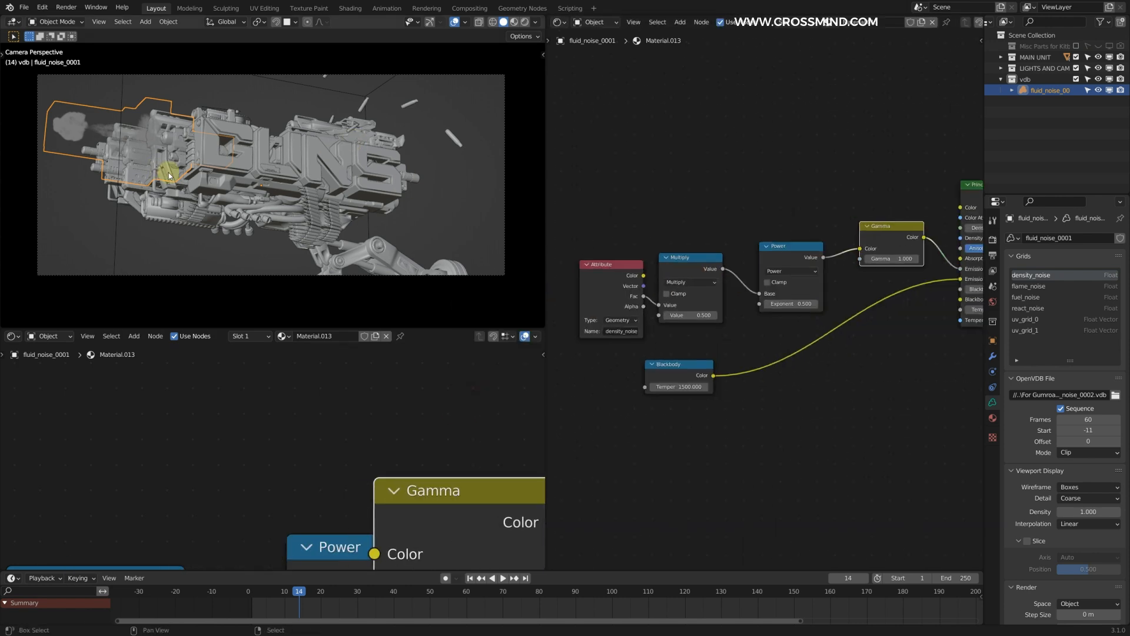
# Step: Preview the muzzle flame in rendered shading and adjust the Gamma value, the Power exponent and the Multiply value
pyautogui.keyDown('shift'); pyautogui.moveTo(154, 171); pyautogui.dragTo(314, 203, button='middle'); pyautogui.keyUp('shift')
pyautogui.click(524, 22)
pyautogui.scroll(1, 796, 312)
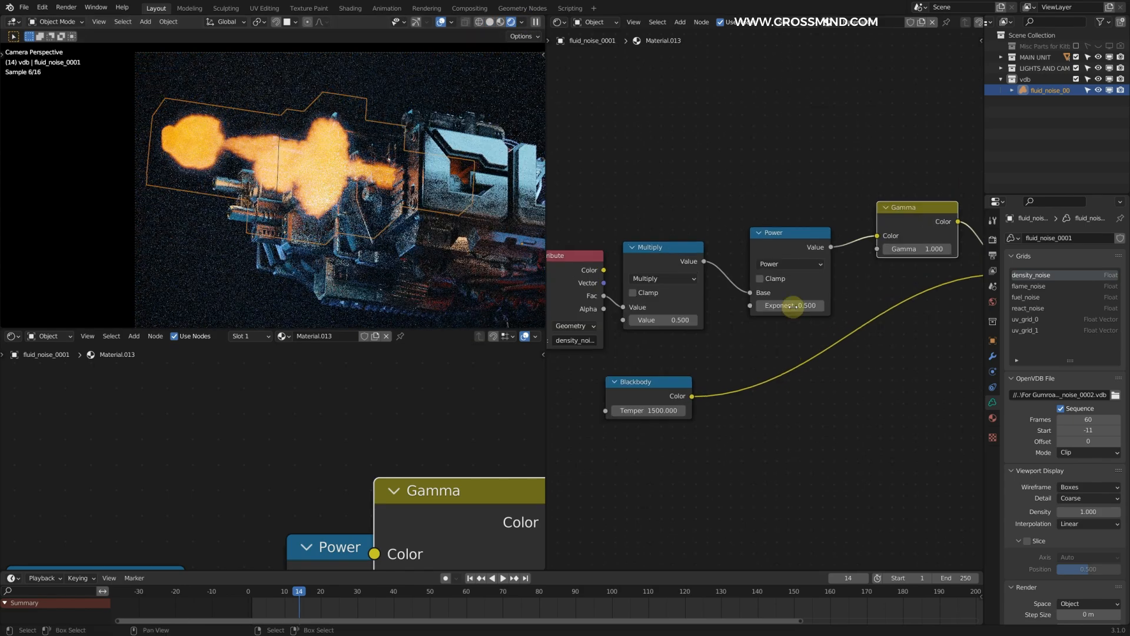
pyautogui.moveTo(916, 250); pyautogui.dragTo(942, 250)
pyautogui.moveTo(790, 306); pyautogui.dragTo(802, 307)
pyautogui.moveTo(664, 320); pyautogui.dragTo(688, 321)
pyautogui.scroll(-4, 805, 336)
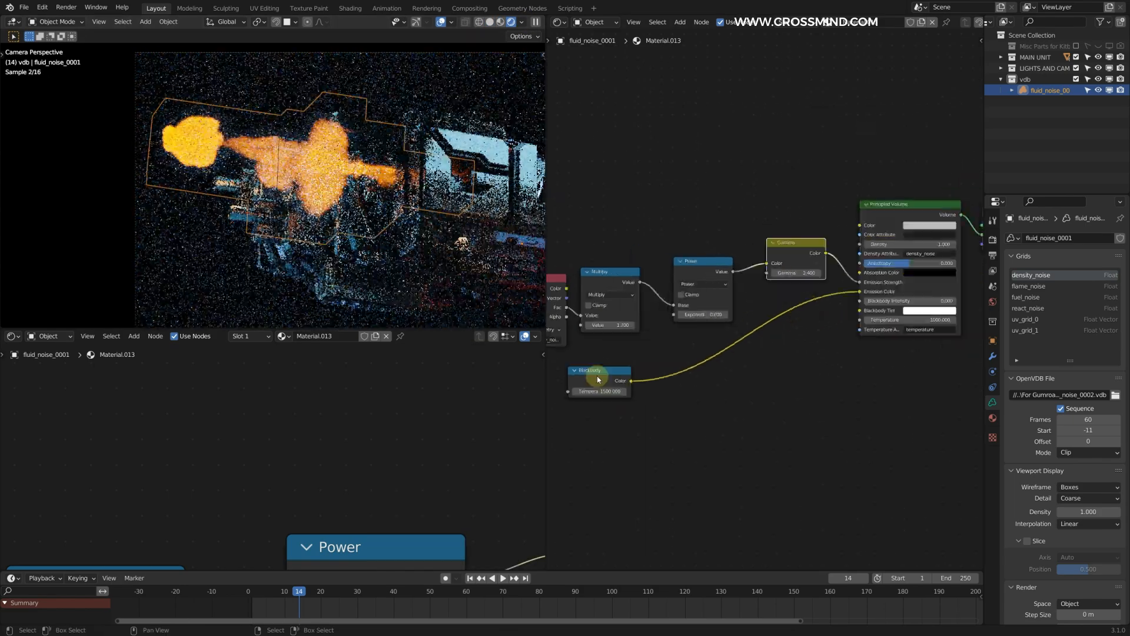
pyautogui.moveTo(804, 336); pyautogui.dragTo(570, 380, button='middle')
pyautogui.scroll(4, 751, 283)
pyautogui.moveTo(750, 270); pyautogui.dragTo(786, 271)
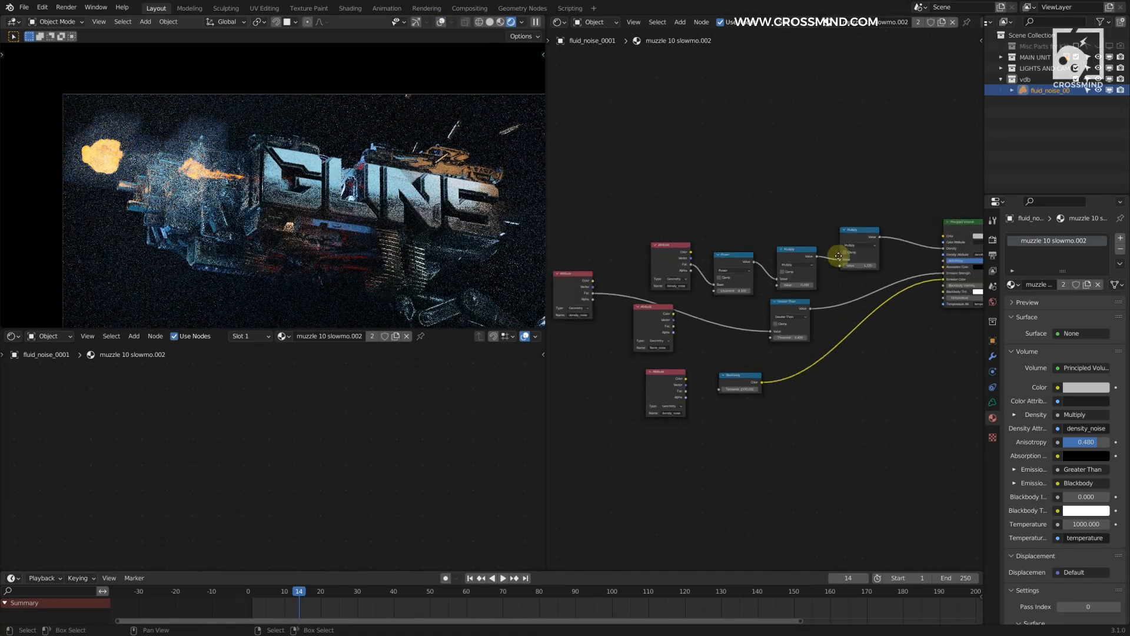
# Step: Rearrange the Attribute and Power nodes at the start of the muzzle 10 slowmo.002 material's density chain
pyautogui.moveTo(571, 255); pyautogui.dragTo(683, 299)
pyautogui.moveTo(681, 236); pyautogui.dragTo(641, 235)
pyautogui.moveTo(757, 225); pyautogui.dragTo(719, 208)
pyautogui.press('h')
pyautogui.press('h')
pyautogui.moveTo(858, 254); pyautogui.dragTo(781, 241, button='middle')
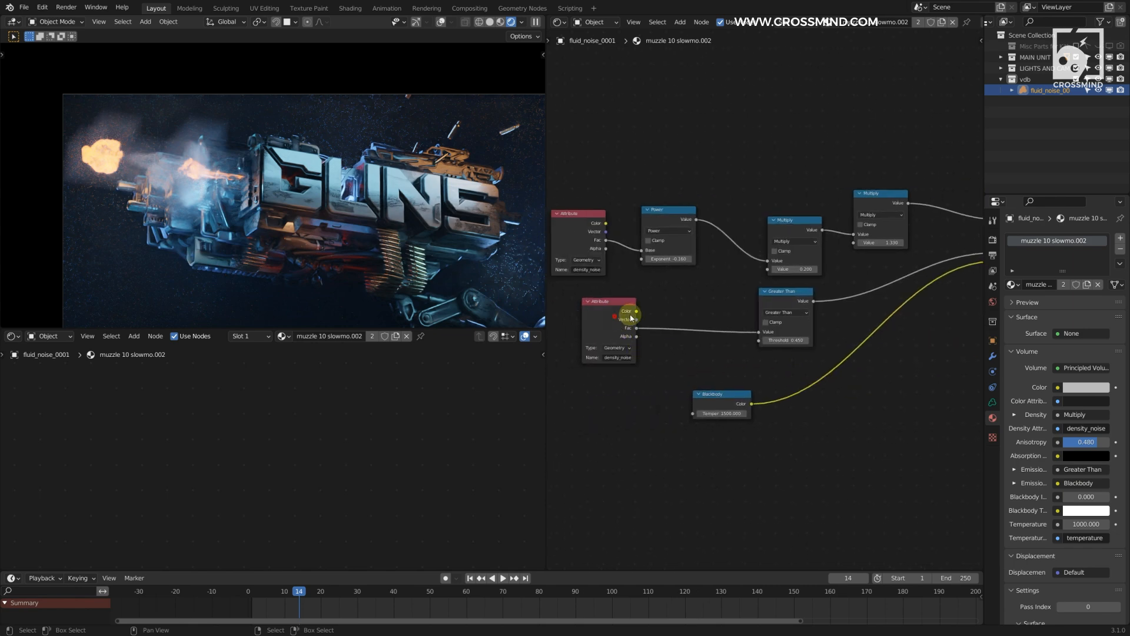
# Step: Space out the Multiply, Greater Than and remaining Attribute nodes leading to the Principled Volume
pyautogui.moveTo(626, 324); pyautogui.dragTo(681, 320)
pyautogui.moveTo(813, 320); pyautogui.dragTo(732, 321, button='middle')
pyautogui.moveTo(701, 259); pyautogui.dragTo(852, 285, button='middle')
pyautogui.scroll(2, 852, 285)
pyautogui.moveTo(772, 303); pyautogui.dragTo(620, 293, button='middle')
pyautogui.scroll(-2, 624, 292)
pyautogui.moveTo(823, 253); pyautogui.dragTo(752, 229, button='middle')
pyautogui.scroll(2, 814, 290)
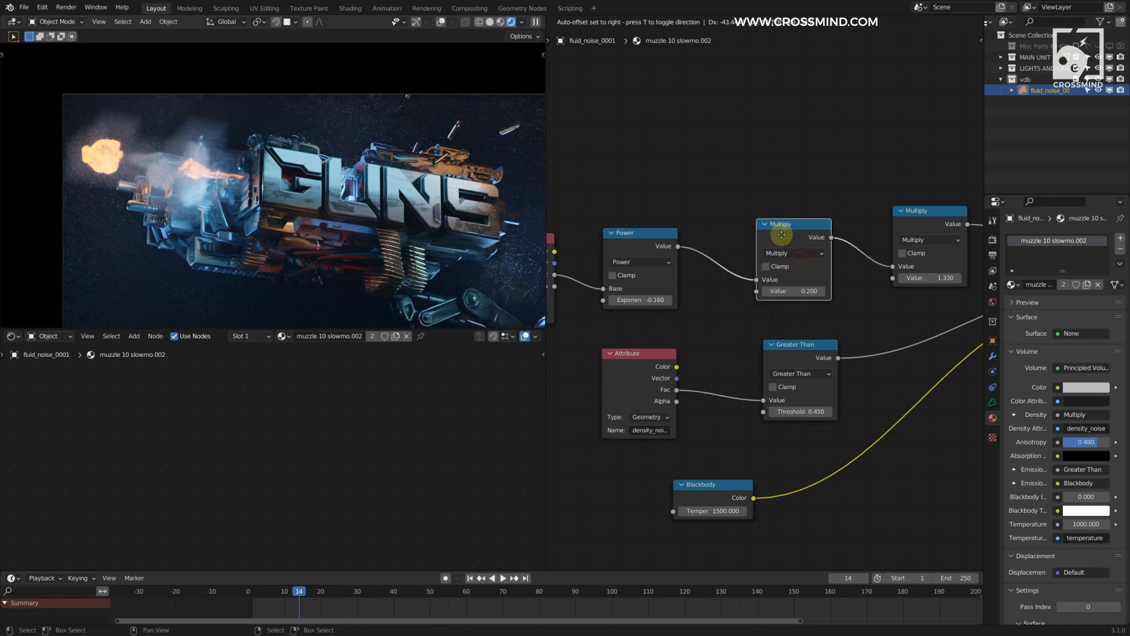
pyautogui.moveTo(926, 222); pyautogui.dragTo(917, 234)
pyautogui.moveTo(700, 251); pyautogui.dragTo(739, 242, button='middle')
pyautogui.moveTo(691, 241); pyautogui.dragTo(699, 242)
pyautogui.scroll(-4, 699, 242)
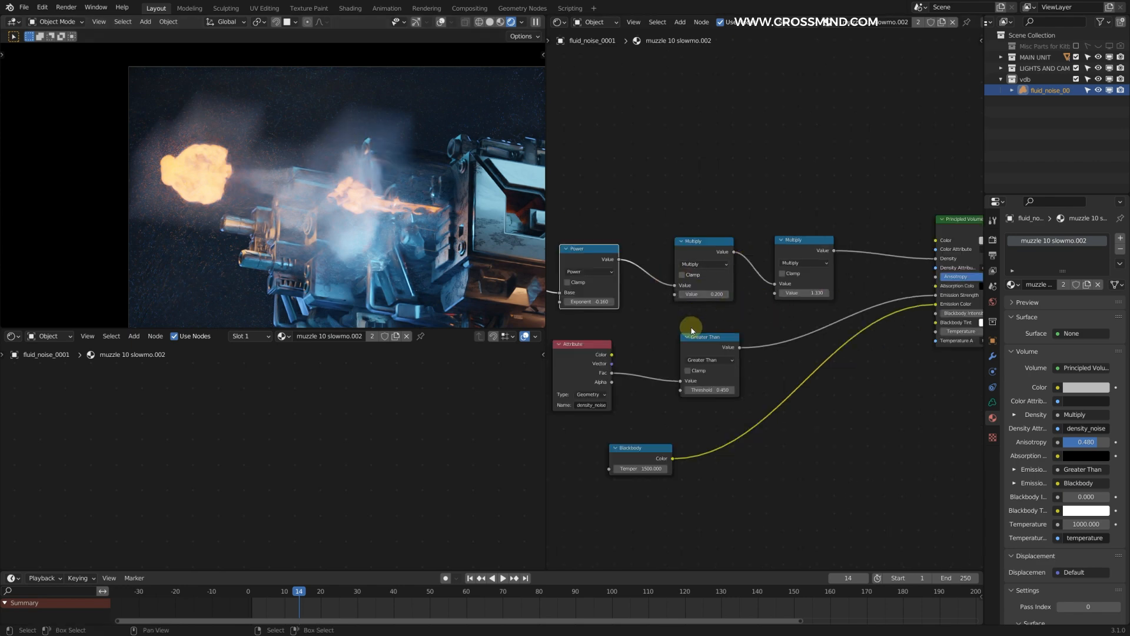
# Step: Try disconnecting the nodes that feed the Principled Volume's Density and Emission Strength
pyautogui.scroll(1, 692, 327)
pyautogui.scroll(-5, 694, 299)
pyautogui.moveTo(863, 301); pyautogui.dragTo(775, 301, button='middle')
pyautogui.scroll(3, 775, 300)
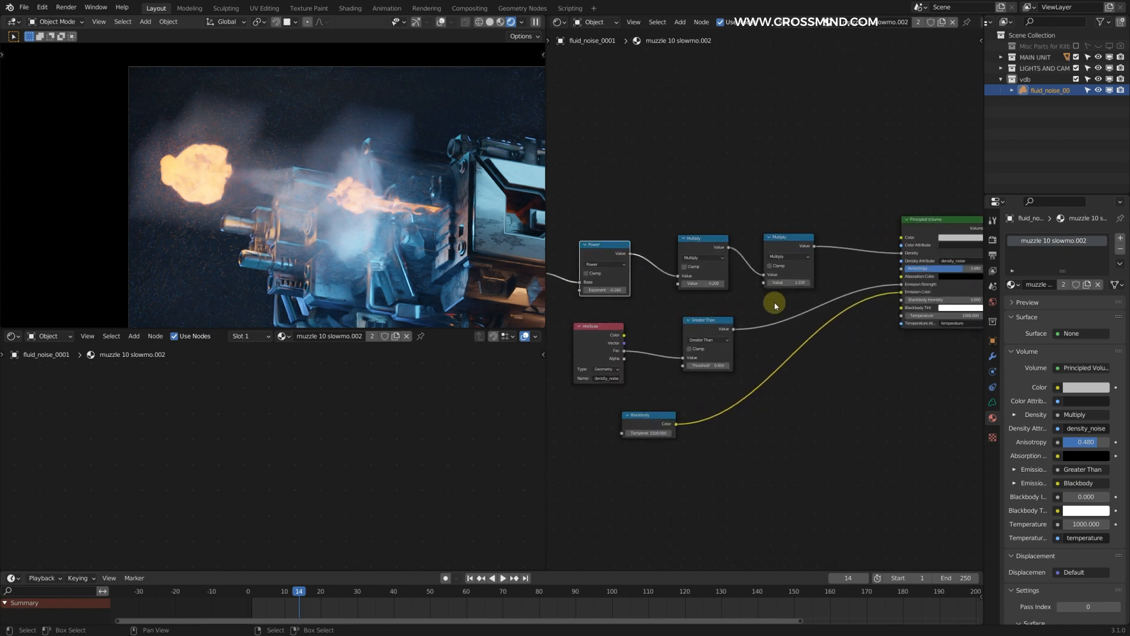
pyautogui.moveTo(831, 279); pyautogui.dragTo(767, 292, button='middle')
pyautogui.scroll(3, 768, 293)
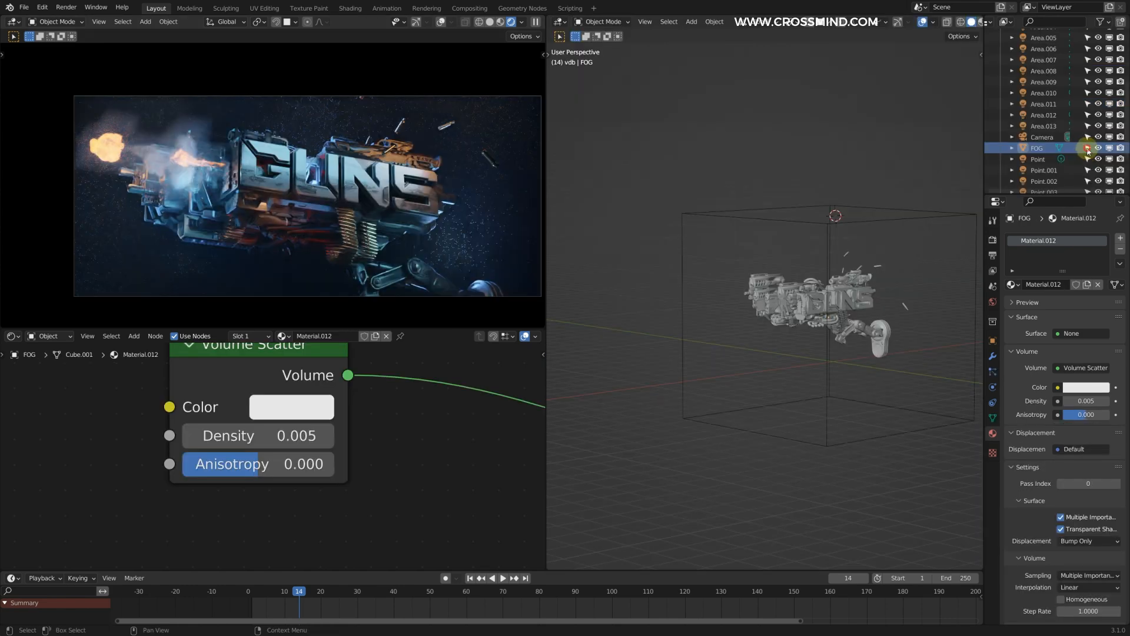
# Step: Select the FOG cube and examine from several angles how it encloses the gun
pyautogui.click(1088, 148)
pyautogui.moveTo(683, 187); pyautogui.dragTo(898, 237, button='middle')
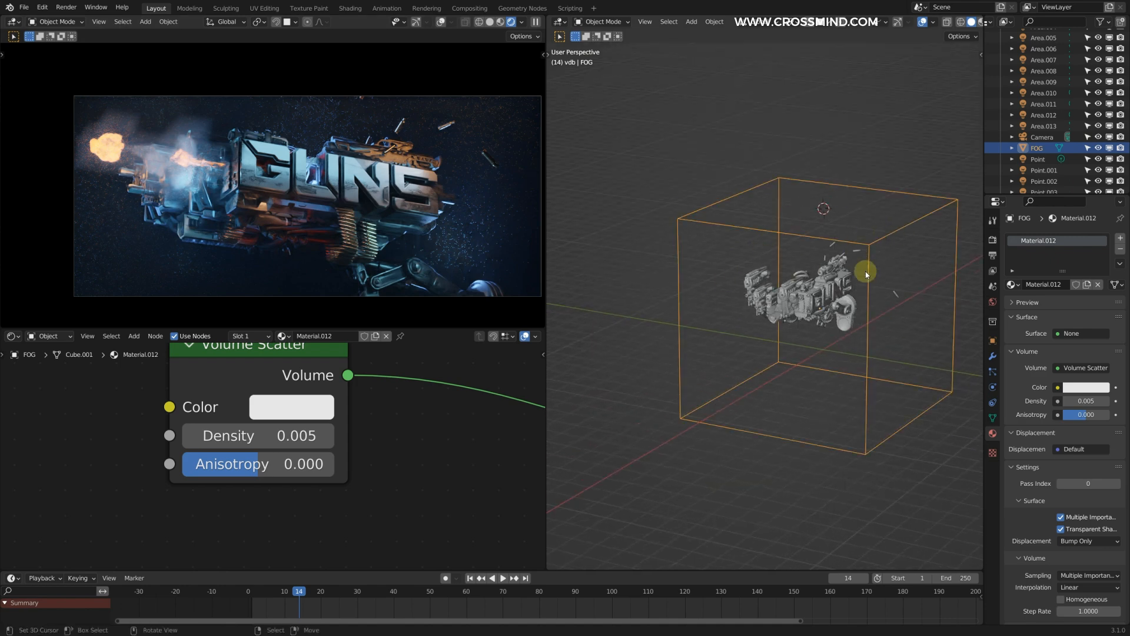
pyautogui.scroll(5, 892, 272)
pyautogui.scroll(-3, 887, 219)
pyautogui.moveTo(881, 242); pyautogui.dragTo(931, 233, button='middle')
pyautogui.scroll(2, 885, 239)
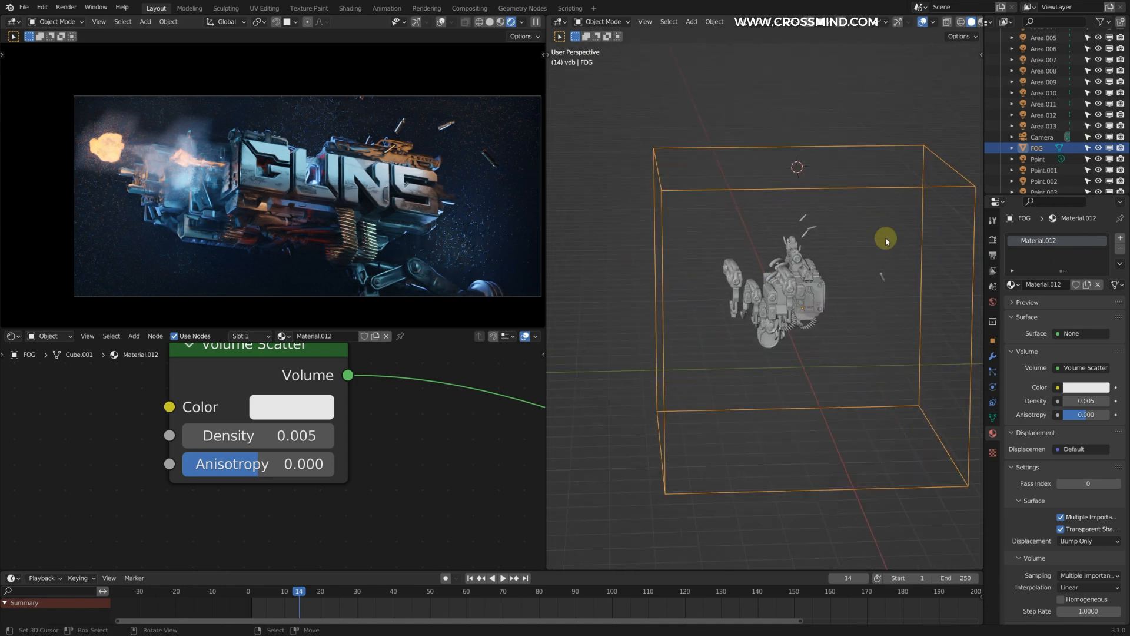
pyautogui.moveTo(867, 246); pyautogui.dragTo(799, 255, button='middle')
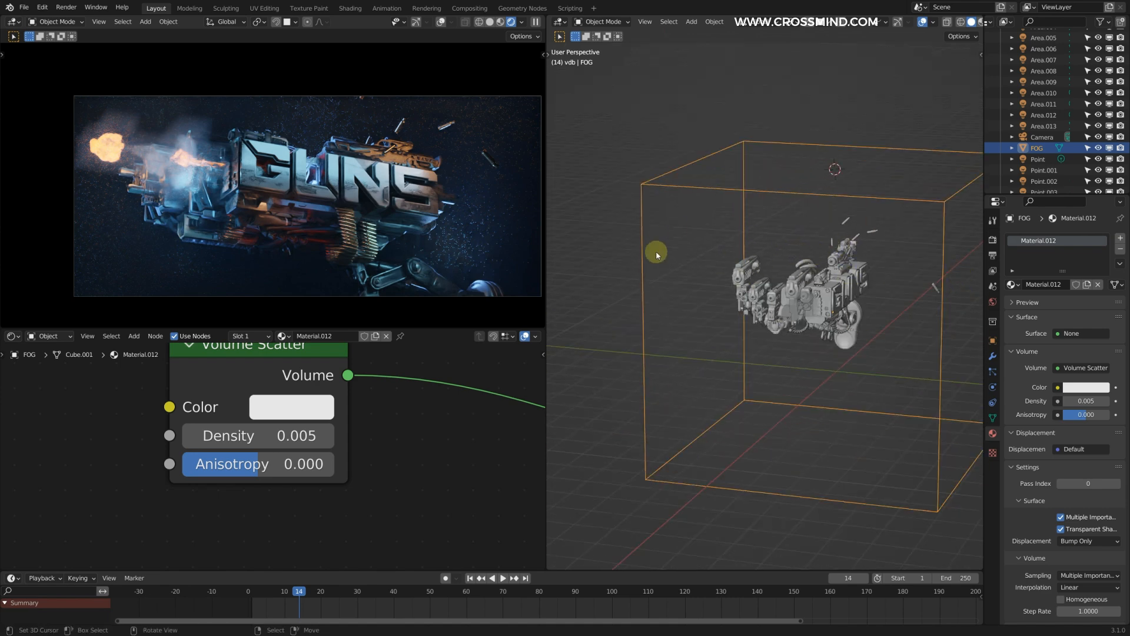
# Step: Inspect the extent of the fog box around the gun and the muzzle flash from several viewpoints
pyautogui.moveTo(825, 260); pyautogui.dragTo(853, 293, button='middle')
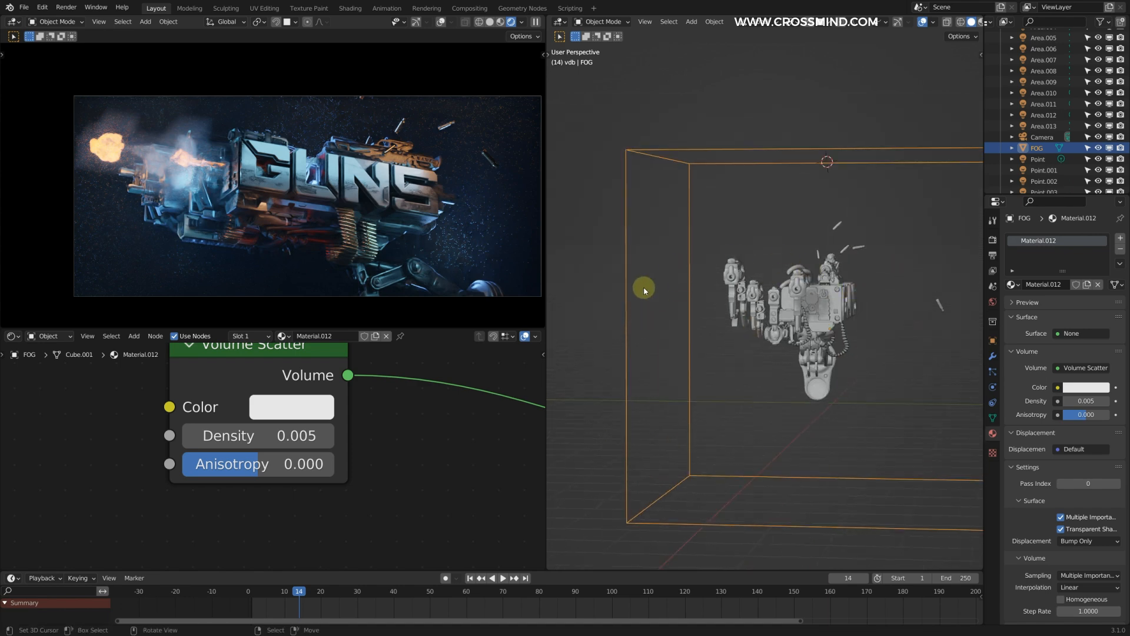
pyautogui.moveTo(644, 283); pyautogui.dragTo(697, 302, button='middle')
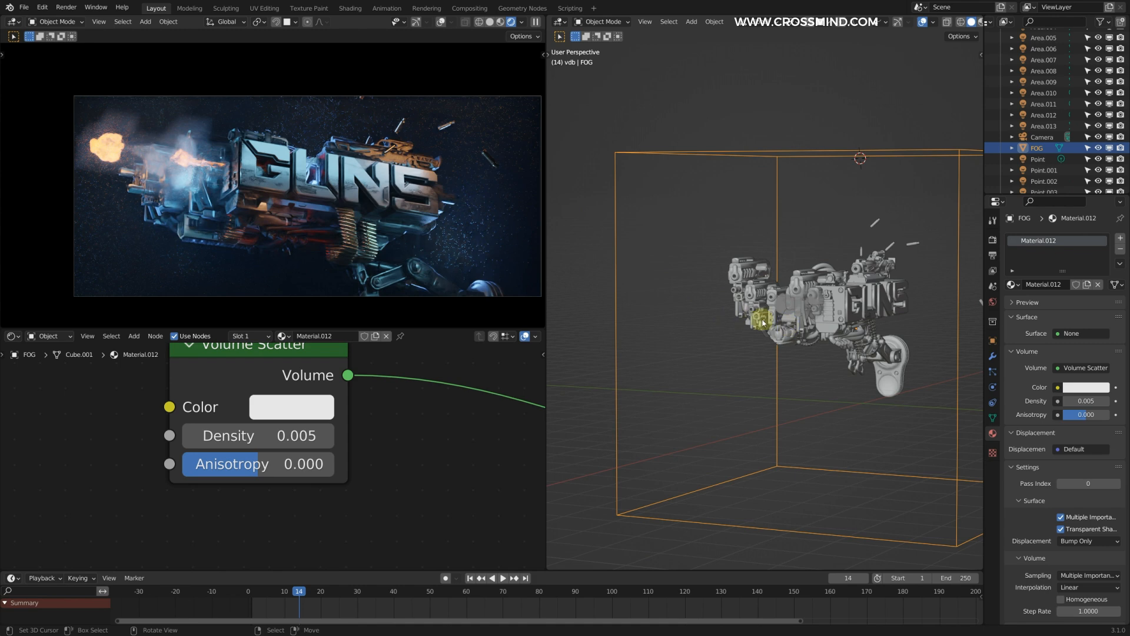
pyautogui.scroll(5, 762, 288)
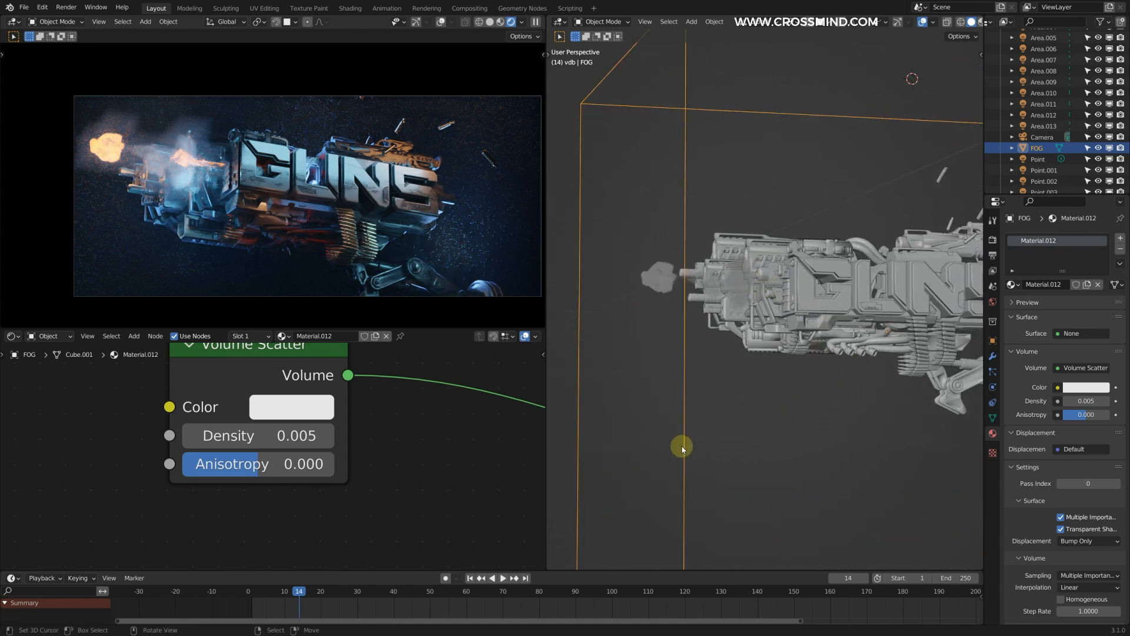
pyautogui.scroll(4, 749, 316)
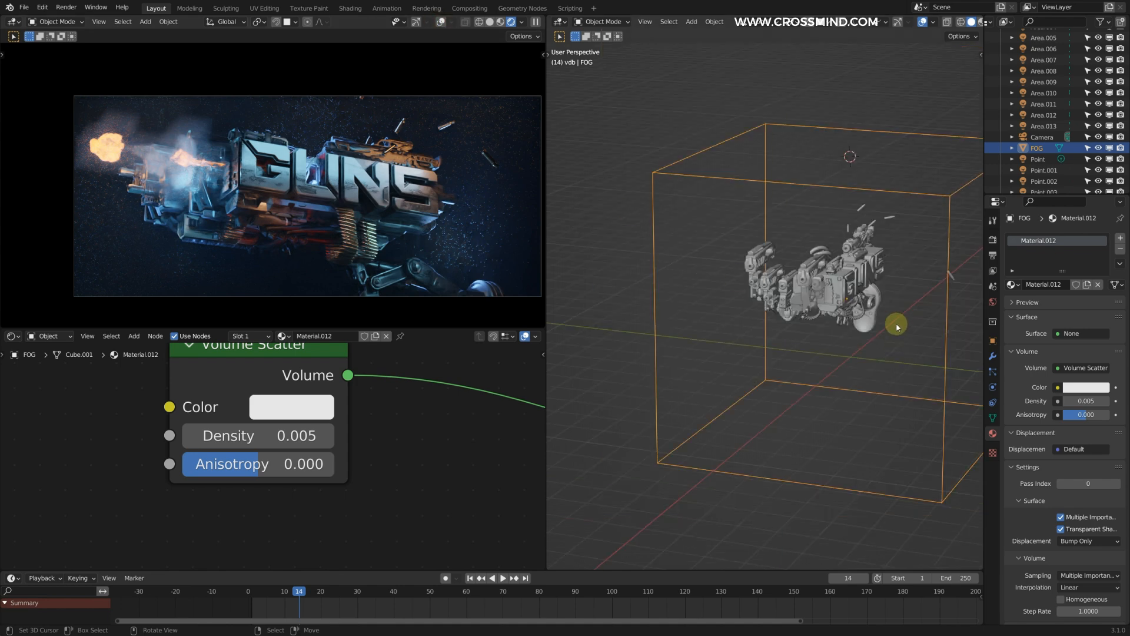
pyautogui.moveTo(850, 285)
pyautogui.mouseDown(button='middle')
pyautogui.moveTo(833, 291)
pyautogui.moveTo(850, 310)
pyautogui.moveTo(845, 299)
pyautogui.mouseUp(button='middle')
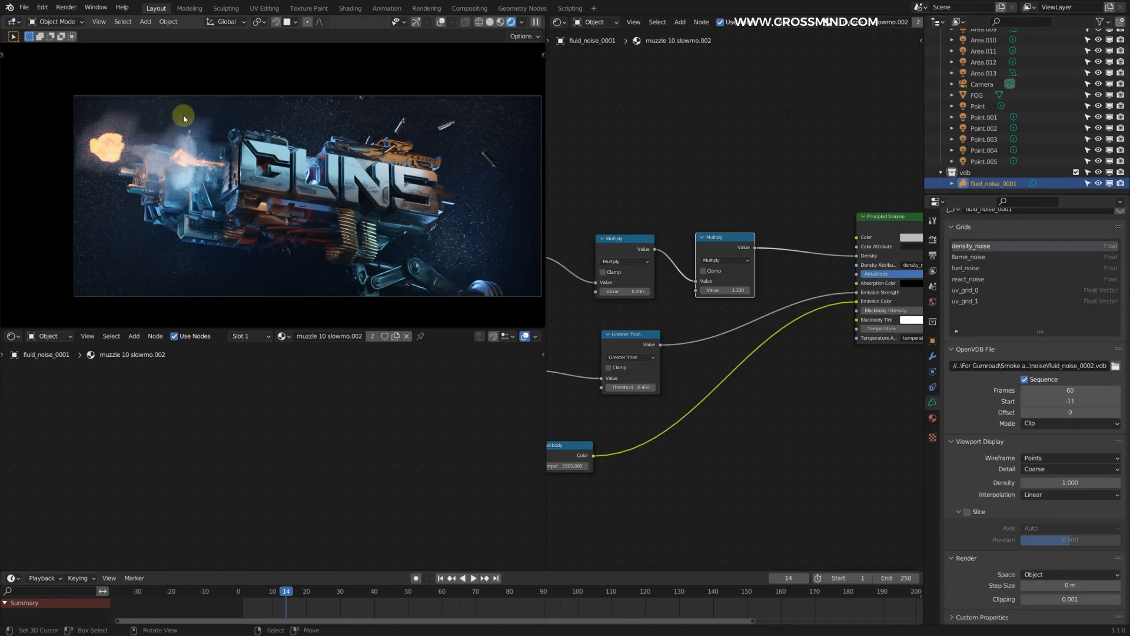
# Step: Try World as the render space of the fluid_noise_0001 volume and return it to Object
pyautogui.click(1038, 574)
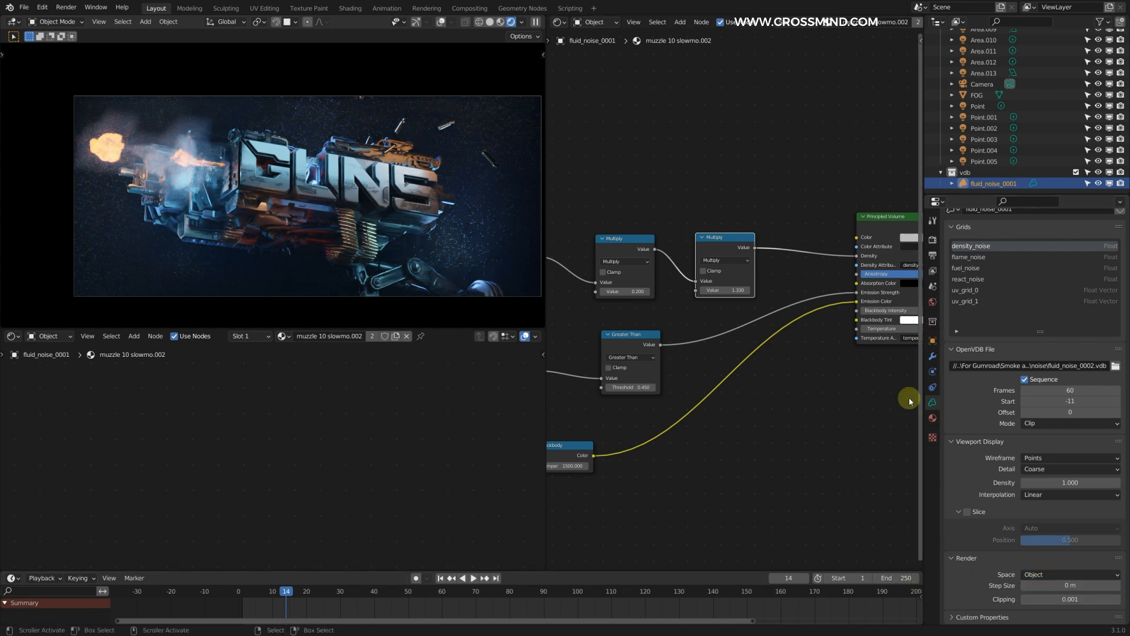
pyautogui.click(1036, 574)
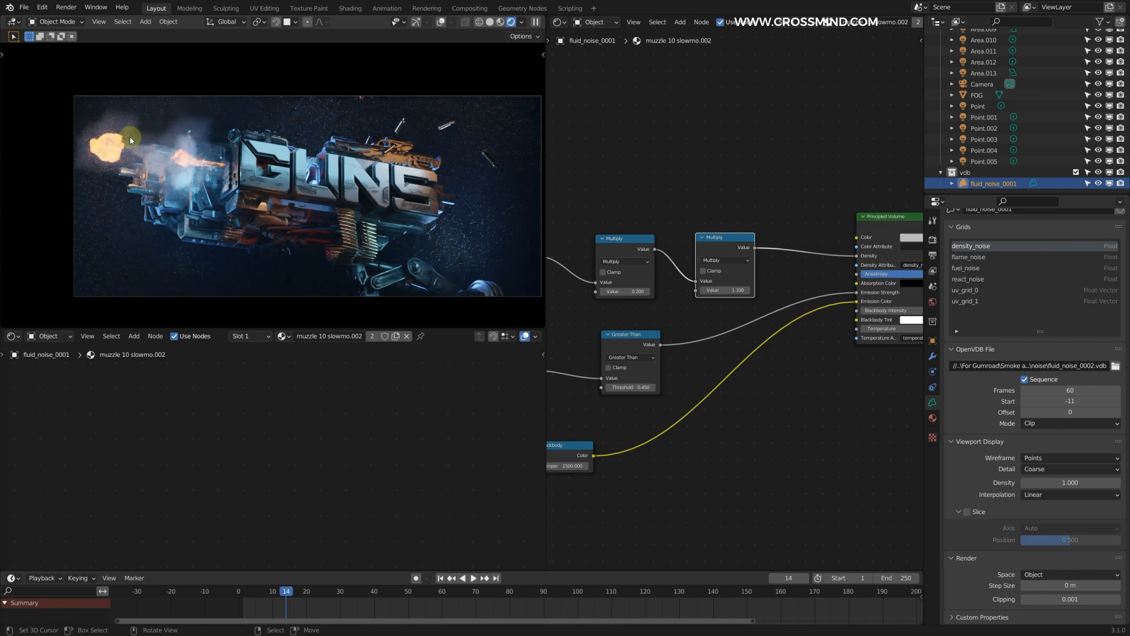
pyautogui.keyDown('ctrl'); pyautogui.moveTo(223, 174); pyautogui.dragTo(262, 184, button='middle'); pyautogui.keyUp('ctrl')
pyautogui.click(1062, 576)
pyautogui.click(1062, 589)
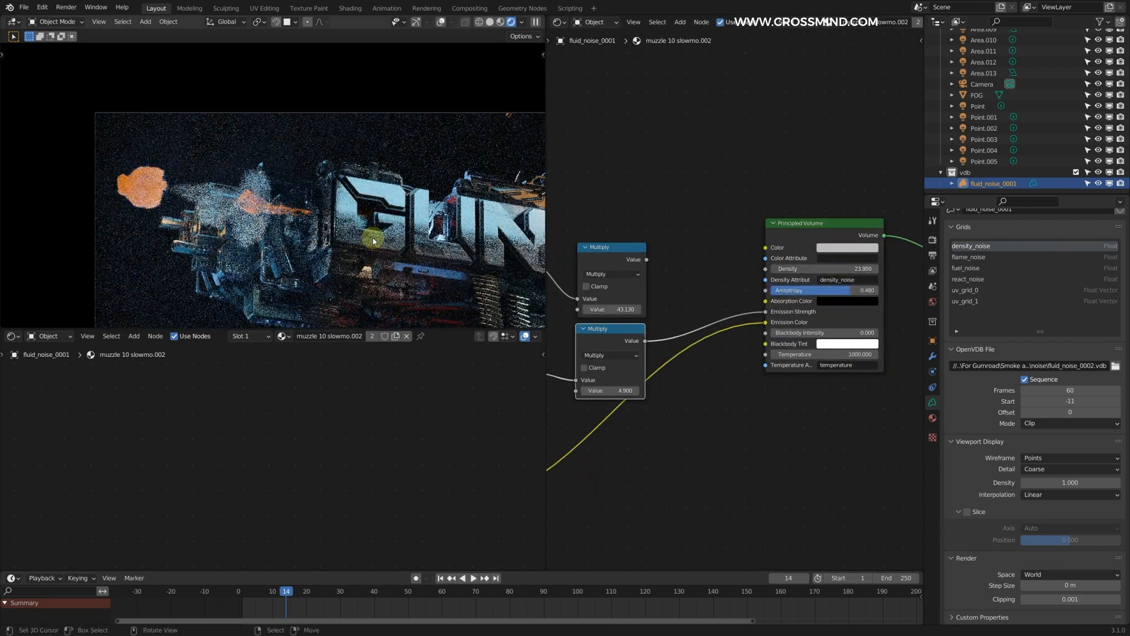
pyautogui.scroll(2, 442, 255)
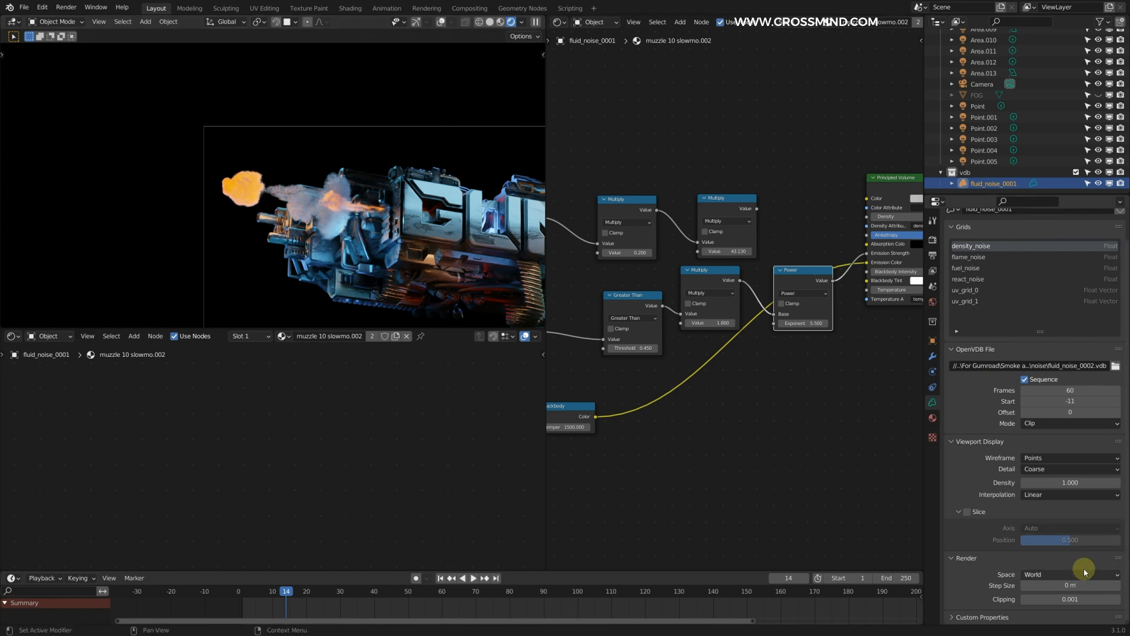
pyautogui.click(1060, 574)
pyautogui.click(1041, 587)
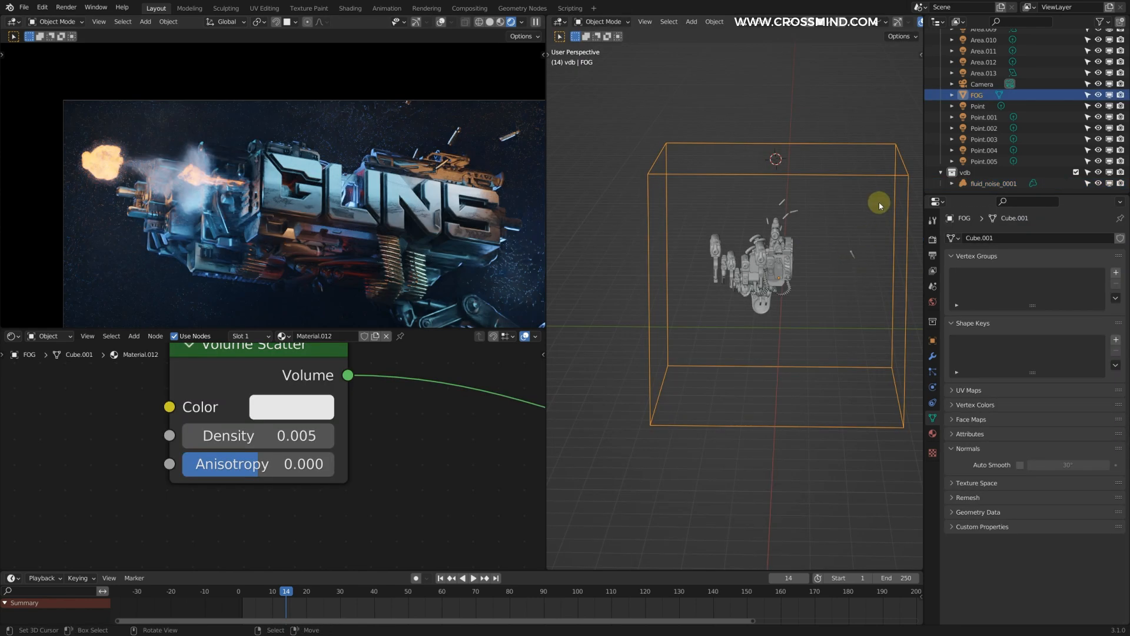
# Step: Move the fluid_noise_0001 muzzle flash volume along the Y axis
pyautogui.moveTo(879, 202); pyautogui.dragTo(839, 254, button='middle')
pyautogui.press('g')
pyautogui.press('y')
pyautogui.click(670, 241)
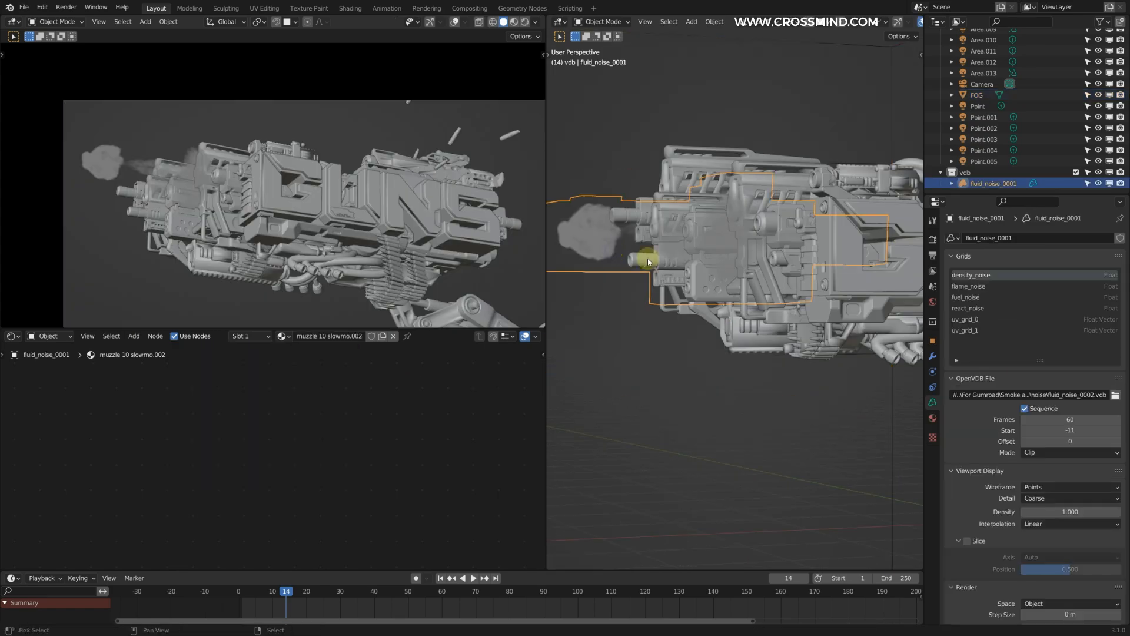
pyautogui.scroll(-1, 647, 262)
# Step: Copy and paste the fluid_noise_0001 object and place the copy in front of the neighbouring gun barrels
pyautogui.keyDown('shift'); pyautogui.moveTo(647, 262); pyautogui.dragTo(776, 271, button='middle'); pyautogui.keyUp('shift')
pyautogui.hotkey('ctrl', 'c')
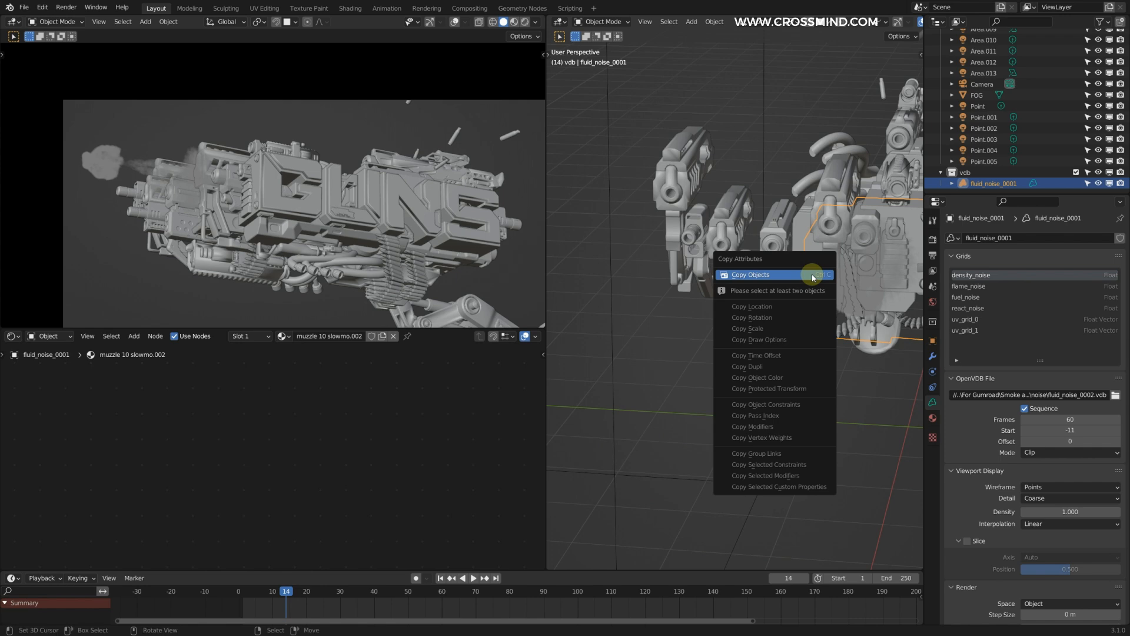
pyautogui.click(813, 277)
pyautogui.hotkey('ctrl', 'v')
pyautogui.scroll(-3, 853, 273)
pyautogui.press('g')
pyautogui.click(696, 270)
pyautogui.moveTo(696, 269); pyautogui.dragTo(728, 290, button='middle')
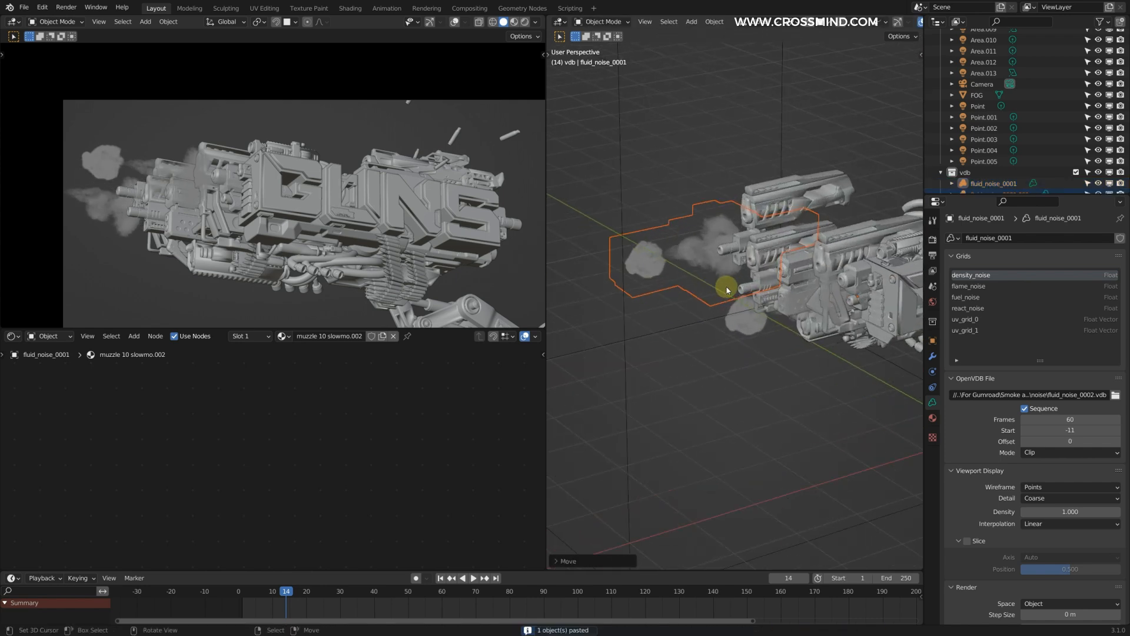
# Step: Try a linked duplicate of the muzzle flash volume below the barrels and delete it
pyautogui.hotkey('alt', 'd')
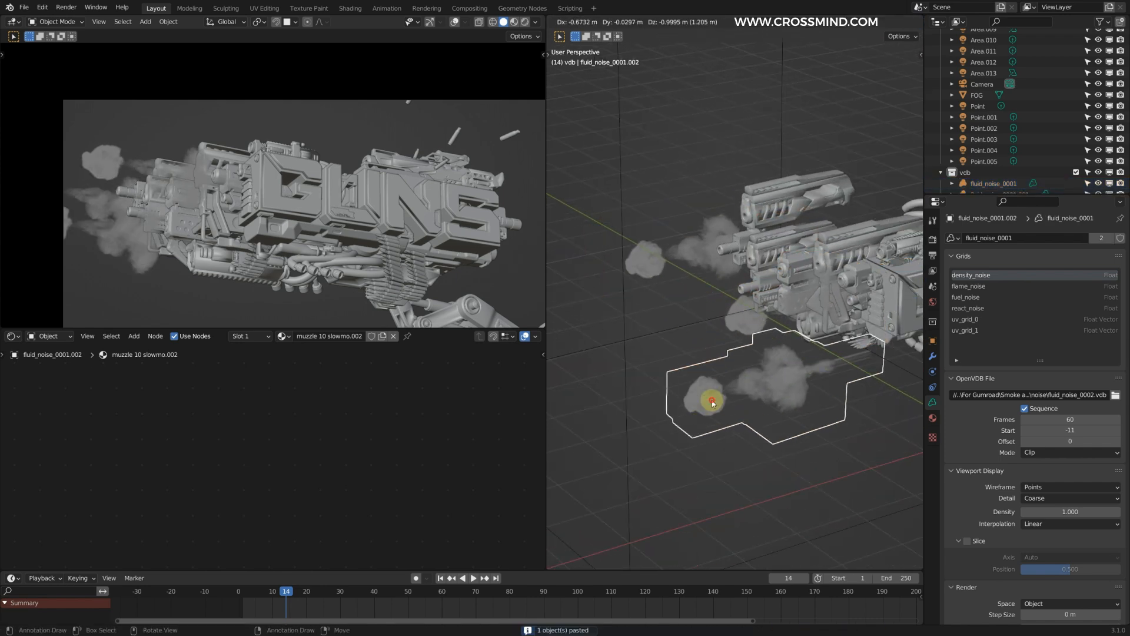
pyautogui.click(713, 402)
pyautogui.scroll(3, 736, 382)
pyautogui.moveTo(1070, 431)
pyautogui.mouseDown()
pyautogui.moveTo(1095, 430)
pyautogui.moveTo(1060, 431)
pyautogui.moveTo(1070, 430)
pyautogui.mouseUp()
pyautogui.scroll(1, 704, 320)
pyautogui.moveTo(704, 320); pyautogui.dragTo(701, 308, button='middle')
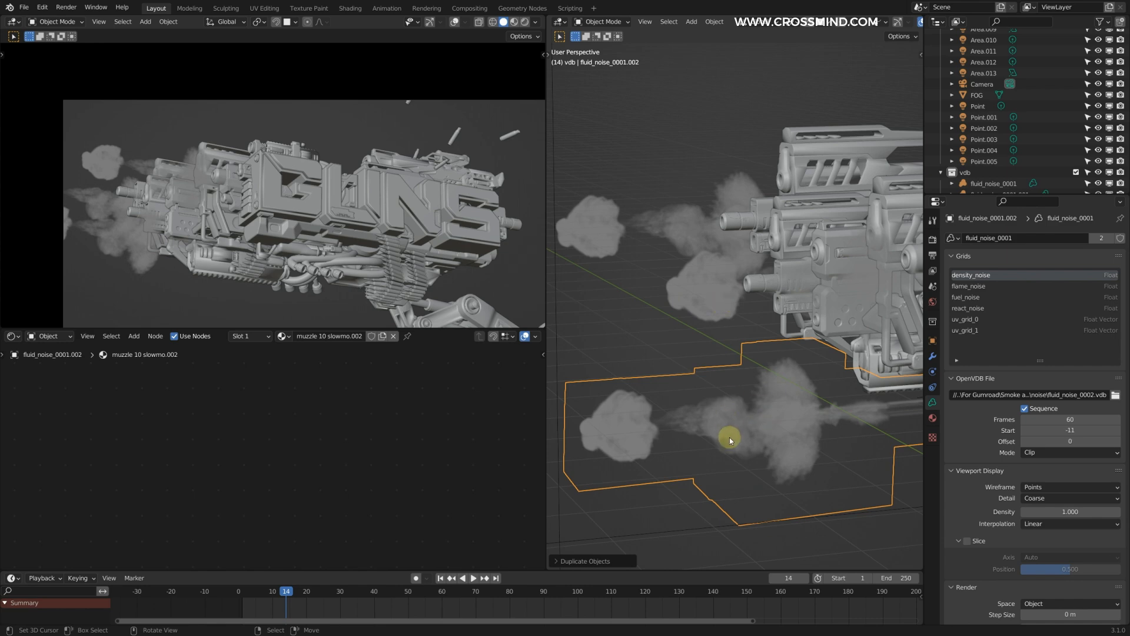
pyautogui.press('Delete')
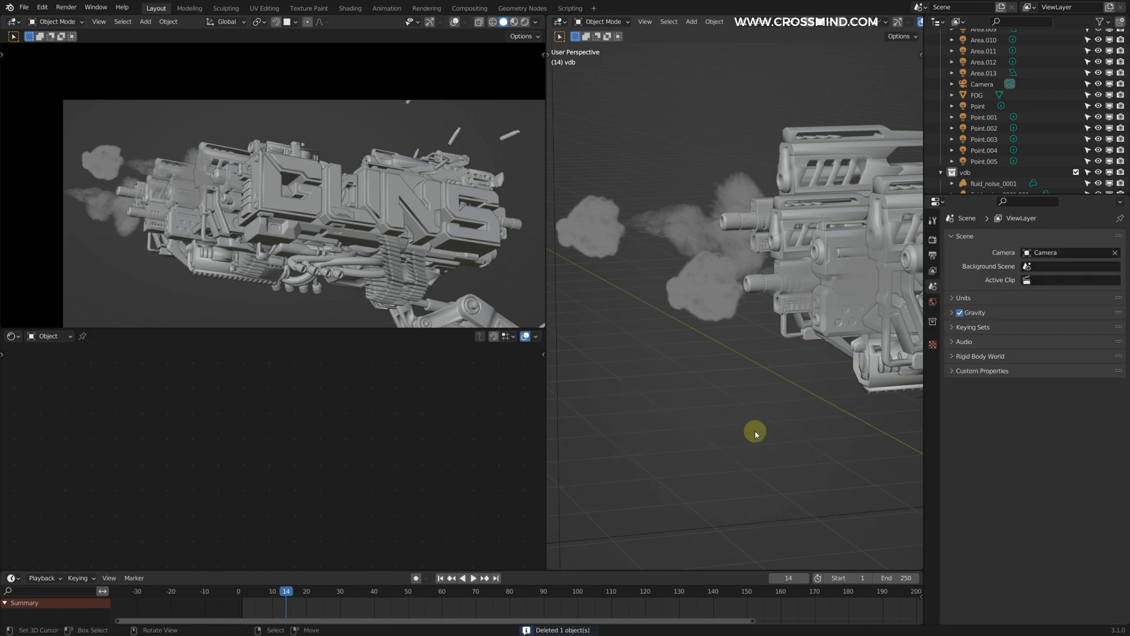
# Step: Move the pasted fluid_noise_0001.001 volume so its flash lines up with the muzzle of another barrel
pyautogui.moveTo(703, 315); pyautogui.dragTo(767, 291, button='middle')
pyautogui.click(654, 256)
pyautogui.press('g')
pyautogui.click(706, 256)
pyautogui.moveTo(707, 256); pyautogui.dragTo(782, 298, button='middle')
pyautogui.press('g')
pyautogui.click(749, 291)
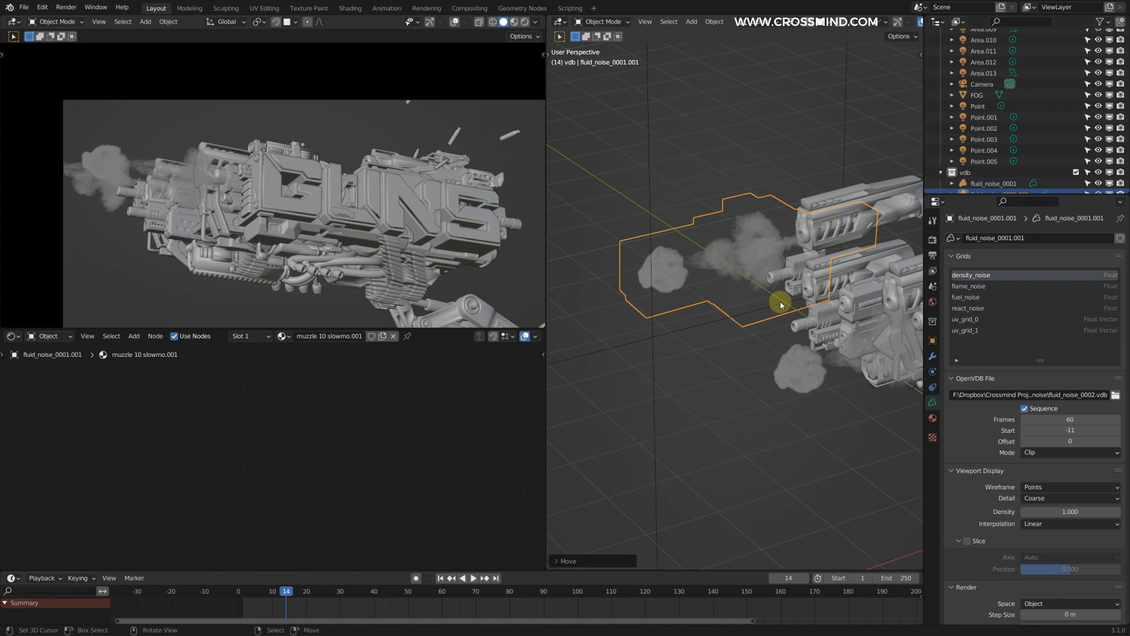
# Step: Replace the fluid_noise_0001.001 volume's VDB file with one from the Muzzle 9 folder
pyautogui.click(1116, 396)
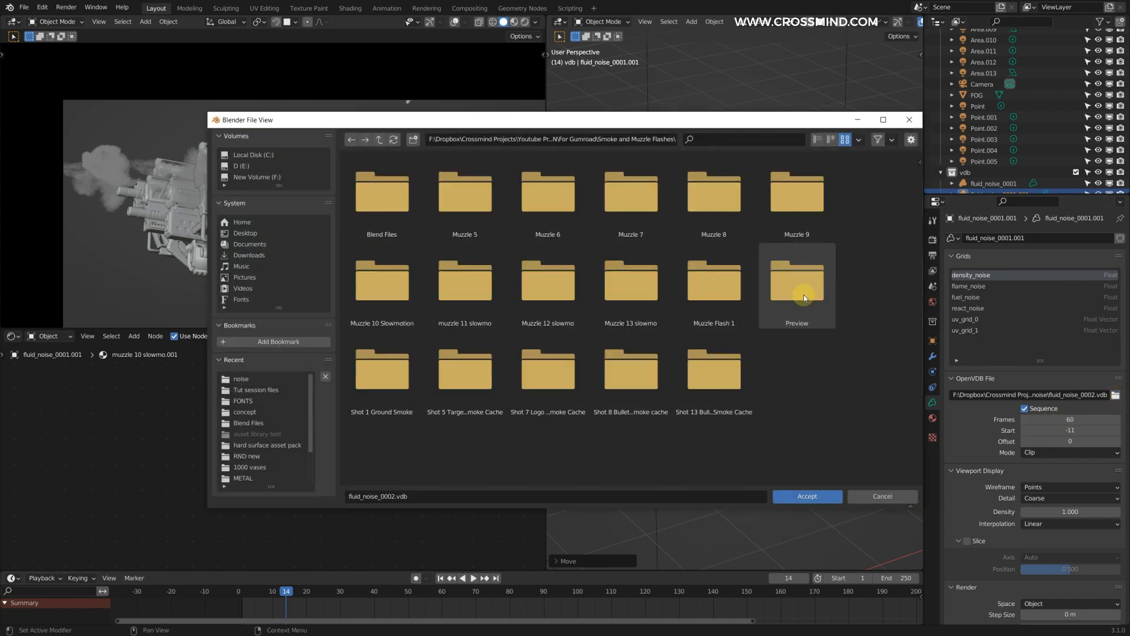
pyautogui.doubleClick(795, 212)
pyautogui.doubleClick(549, 205)
pyautogui.doubleClick(415, 212)
# Step: Copy and paste a further muzzle flash volume and position it in front of the middle barrels
pyautogui.rightClick(784, 304)
pyautogui.moveTo(788, 305); pyautogui.dragTo(860, 283, button='middle')
pyautogui.hotkey('shift', 'd')
pyautogui.click(803, 321)
pyautogui.hotkey('ctrl', 'c')
pyautogui.moveTo(803, 321); pyautogui.dragTo(893, 343, button='middle')
pyautogui.click(796, 295)
pyautogui.hotkey('ctrl', 'v')
pyautogui.press('g')
pyautogui.click(810, 297)
pyautogui.keyDown('shift'); pyautogui.moveTo(805, 354); pyautogui.dragTo(770, 369, button='middle'); pyautogui.keyUp('shift')
pyautogui.press('g')
pyautogui.click(875, 313)
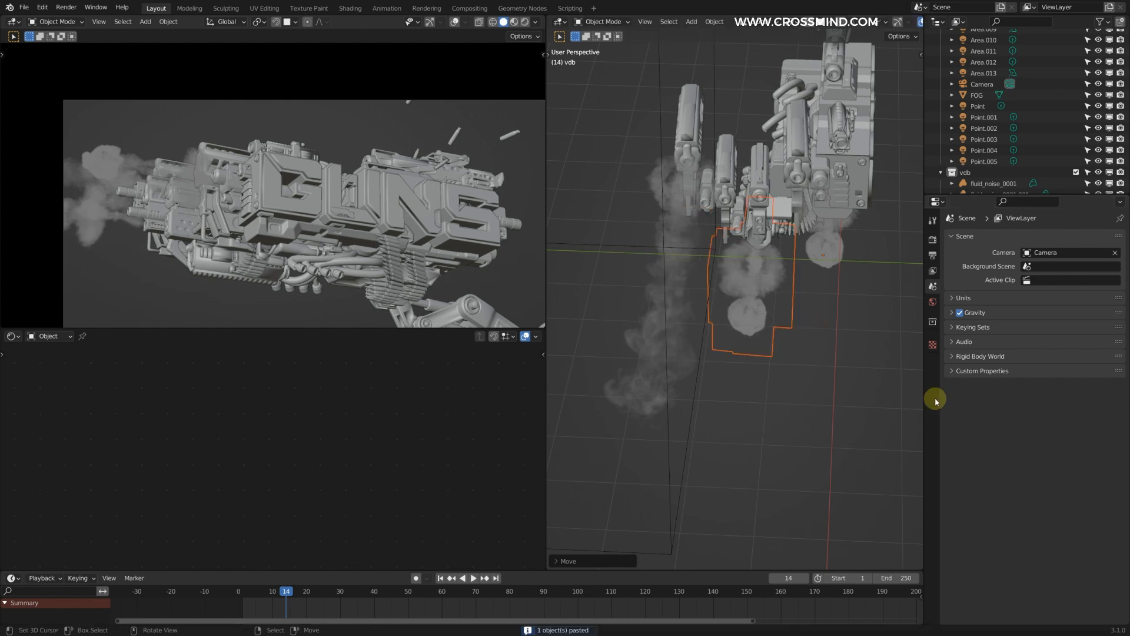
# Step: Switch the fluid_noise_0001.002 volume to fluid_noise_0003.vdb from the muzzle 11 slowmo folder
pyautogui.rightClick(772, 321)
pyautogui.click(1115, 395)
pyautogui.click(379, 139)
pyautogui.click(379, 139)
pyautogui.doubleClick(467, 294)
pyautogui.doubleClick(719, 201)
pyautogui.doubleClick(548, 200)
# Step: Move the fluid_noise_0001.002 volume onto the muzzle of its barrel at the front of the gun
pyautogui.moveTo(803, 312); pyautogui.dragTo(873, 248, button='middle')
pyautogui.press('g')
pyautogui.click(699, 296)
pyautogui.press('g')
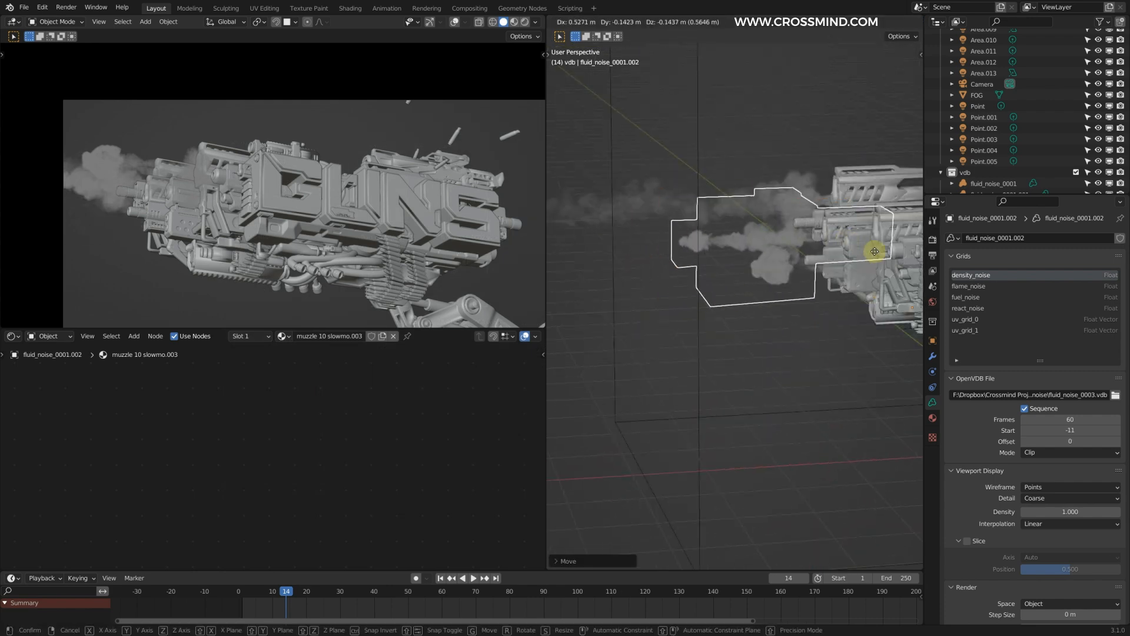
pyautogui.click(871, 249)
# Step: Paste another muzzle flash volume and rotate it 180° about the Z axis
pyautogui.rightClick(745, 273)
pyautogui.rightClick(668, 290)
pyautogui.hotkey('ctrl', 'v')
pyautogui.press('g')
pyautogui.hotkey('ctrl', 'space')
pyautogui.write('rz180')
pyautogui.press('Return')
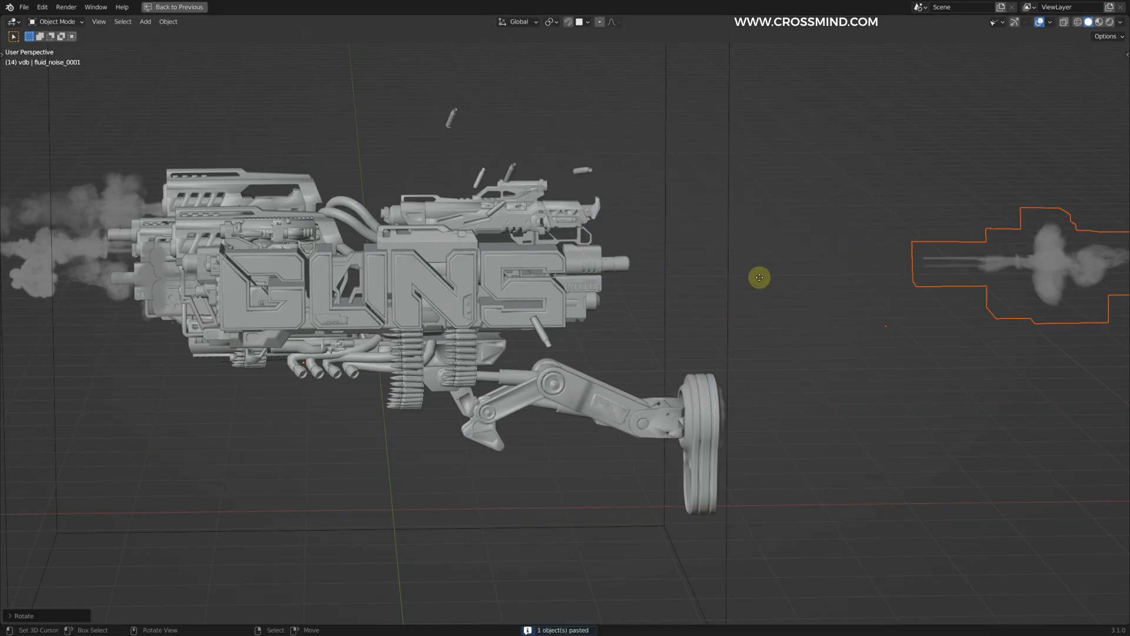
# Step: Move the rotated flash volume to the gun's rear barrel and set its sequence Start to -25
pyautogui.press('g')
pyautogui.click(382, 277)
pyautogui.hotkey('ctrl', 'space')
pyautogui.moveTo(1076, 433); pyautogui.dragTo(1050, 431)
# Step: Paste a copy of the muzzle flash volume, position it by the gun and scale it
pyautogui.moveTo(669, 227); pyautogui.dragTo(695, 290, button='middle')
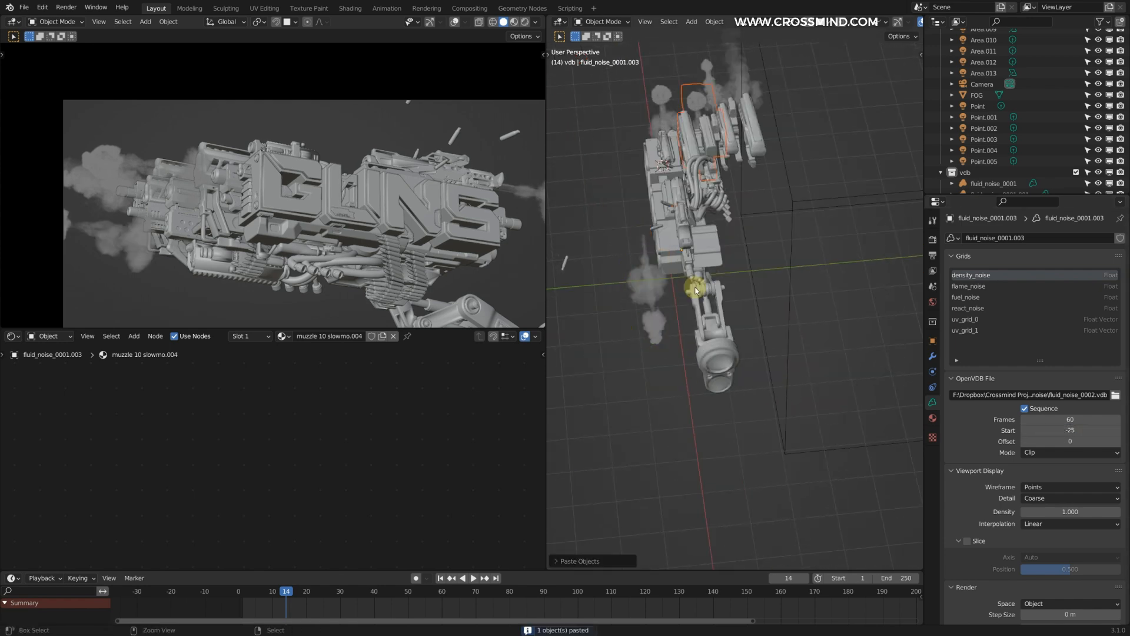
pyautogui.hotkey('ctrl', 'c')
pyautogui.hotkey('ctrl', 'v')
pyautogui.press('g')
pyautogui.click(717, 300)
pyautogui.keyDown('shift'); pyautogui.moveTo(447, 247); pyautogui.dragTo(368, 226, button='middle'); pyautogui.keyUp('shift')
pyautogui.moveTo(717, 300); pyautogui.dragTo(818, 236, button='middle')
pyautogui.press('s')
pyautogui.click(813, 254)
# Step: Paste one more muzzle flash volume and reposition it around the gun
pyautogui.hotkey('ctrl', 'c')
pyautogui.hotkey('ctrl', 'v')
pyautogui.press('g')
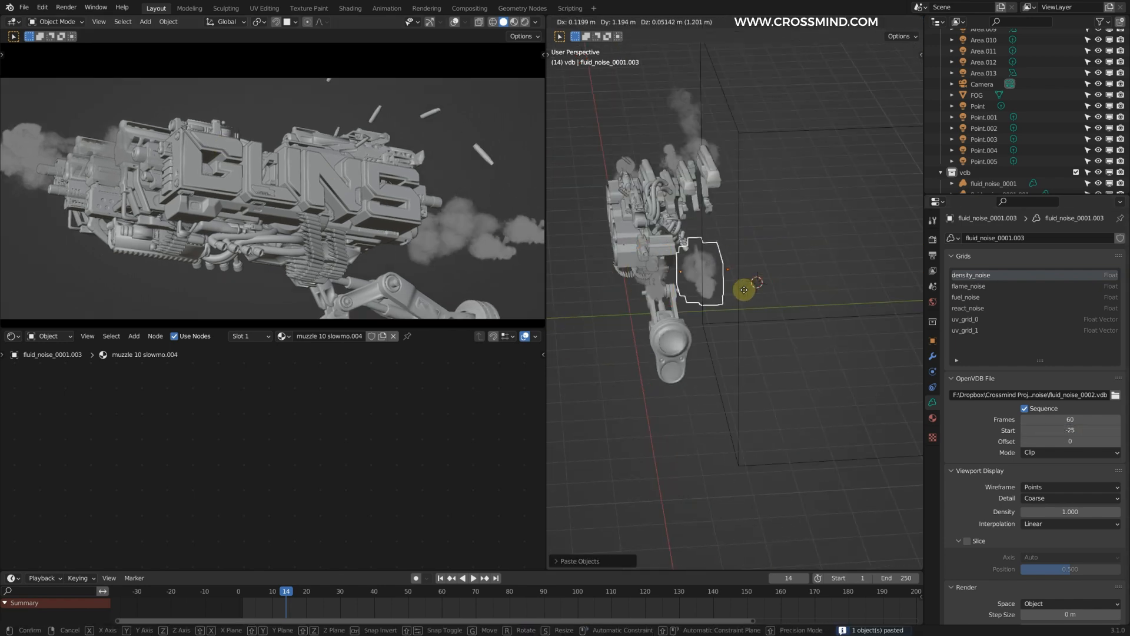
pyautogui.click(744, 289)
pyautogui.click(1116, 395)
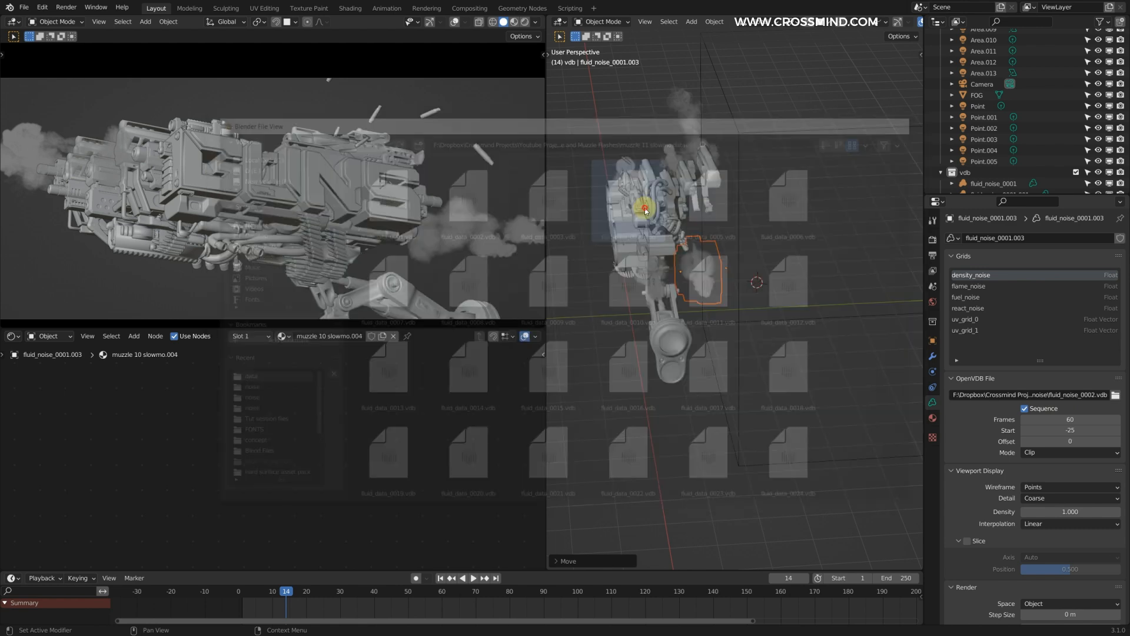
pyautogui.press('g')
pyautogui.moveTo(646, 211); pyautogui.dragTo(636, 359, button='middle')
pyautogui.click(816, 294)
# Step: Show the camera view in rendered shading and check the flashes at both ends of the gun
pyautogui.click(616, 270)
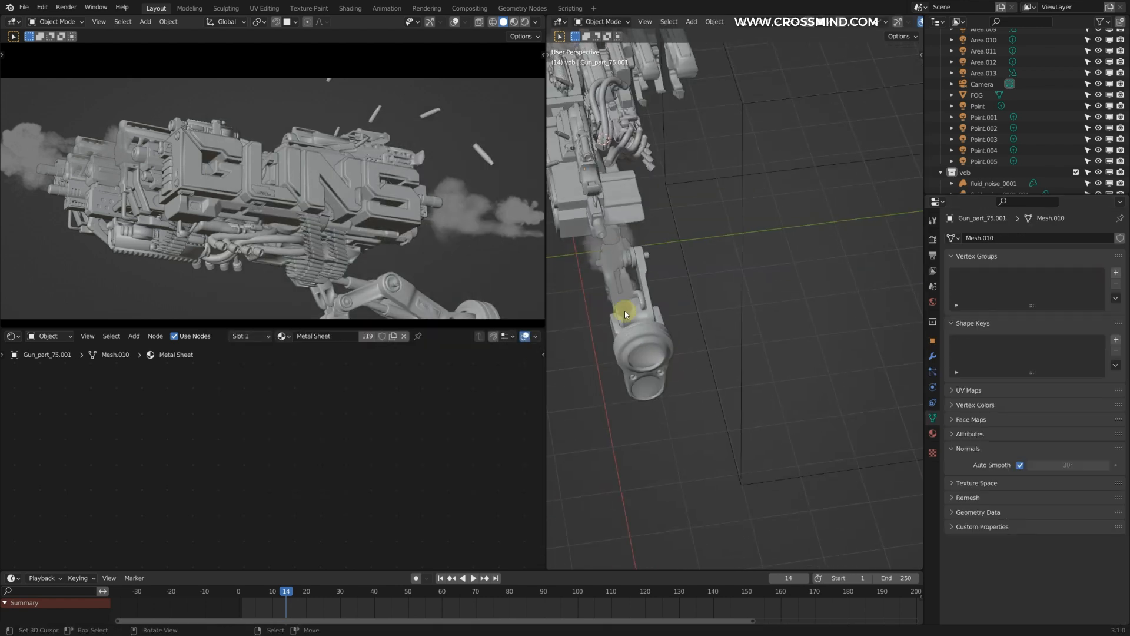
pyautogui.click(729, 245)
pyautogui.moveTo(730, 245); pyautogui.dragTo(644, 265, button='middle')
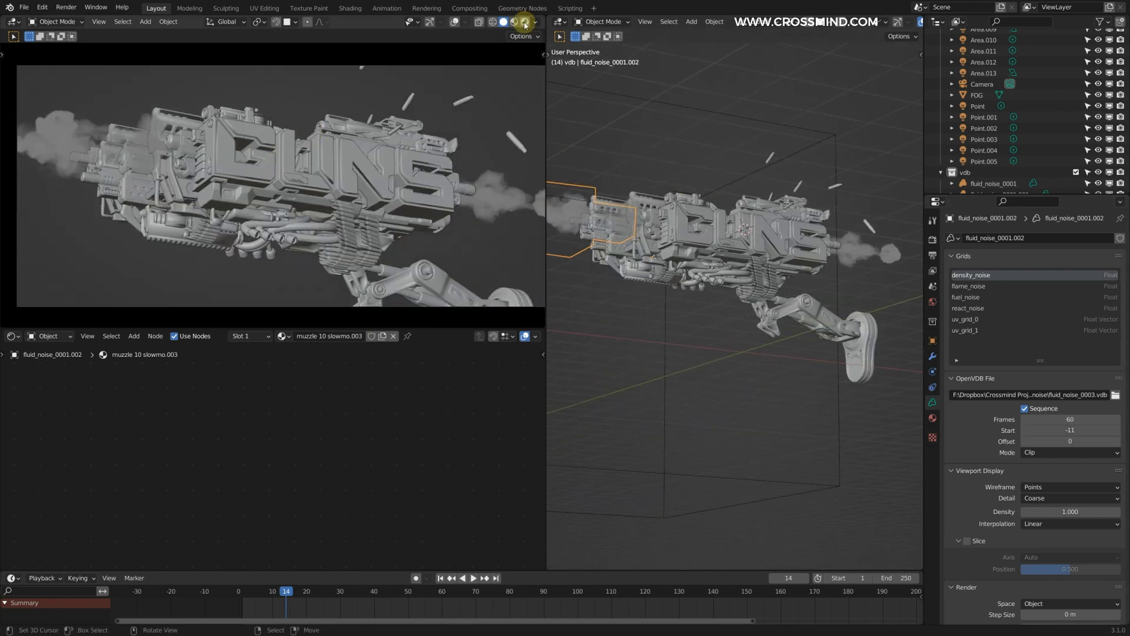
pyautogui.click(525, 22)
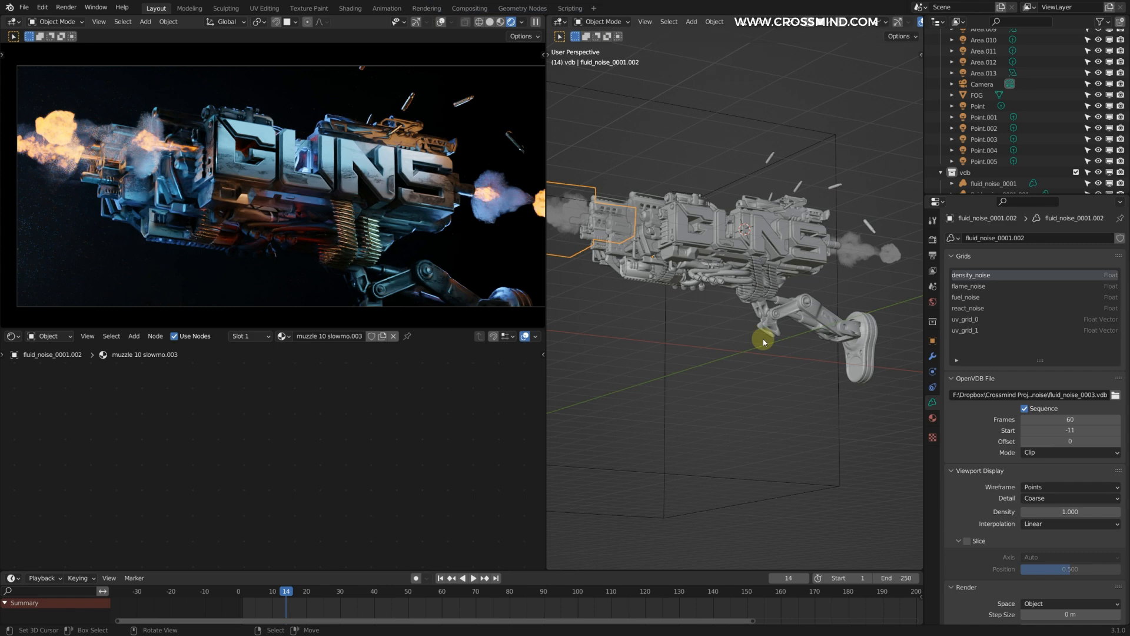
pyautogui.scroll(-4, 764, 338)
pyautogui.moveTo(763, 338); pyautogui.dragTo(810, 334, button='middle')
pyautogui.scroll(10, 1064, 111)
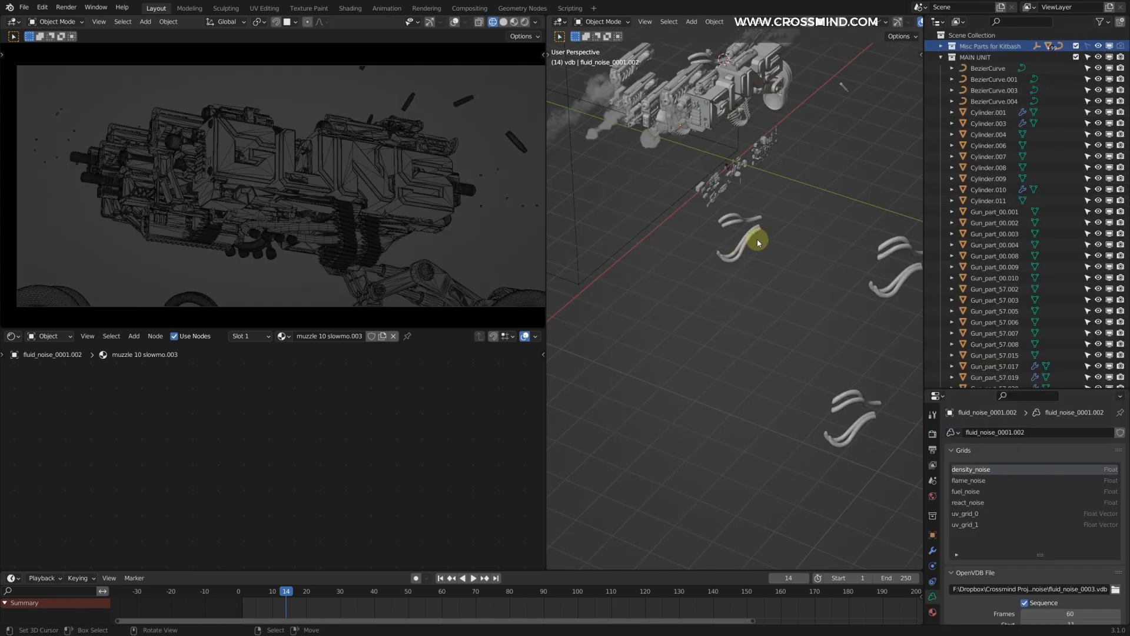
# Step: Make the Misc Parts for Kitbash collection selectable and move its three curved tube groups to the MAIN UNIT collection
pyautogui.scroll(3, 719, 291)
pyautogui.click(883, 22)
pyautogui.click(1088, 46)
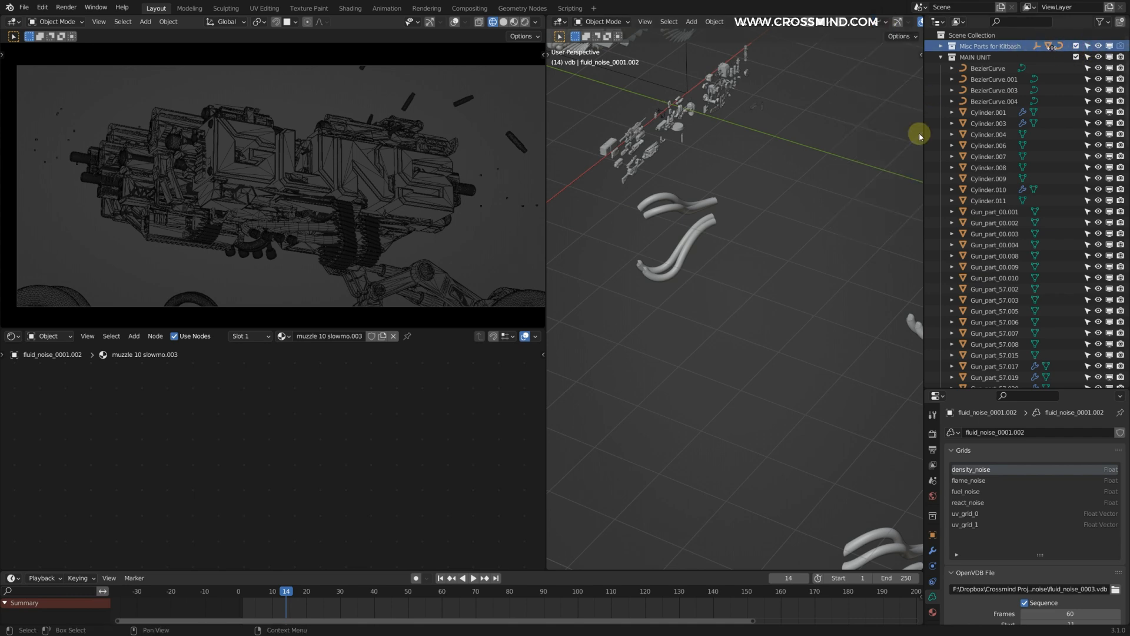
pyautogui.scroll(-3, 788, 221)
pyautogui.rightClick(699, 264)
pyautogui.keyDown('shift'); pyautogui.rightClick(862, 307); pyautogui.keyUp('shift')
pyautogui.keyDown('shift'); pyautogui.rightClick(810, 469); pyautogui.keyUp('shift')
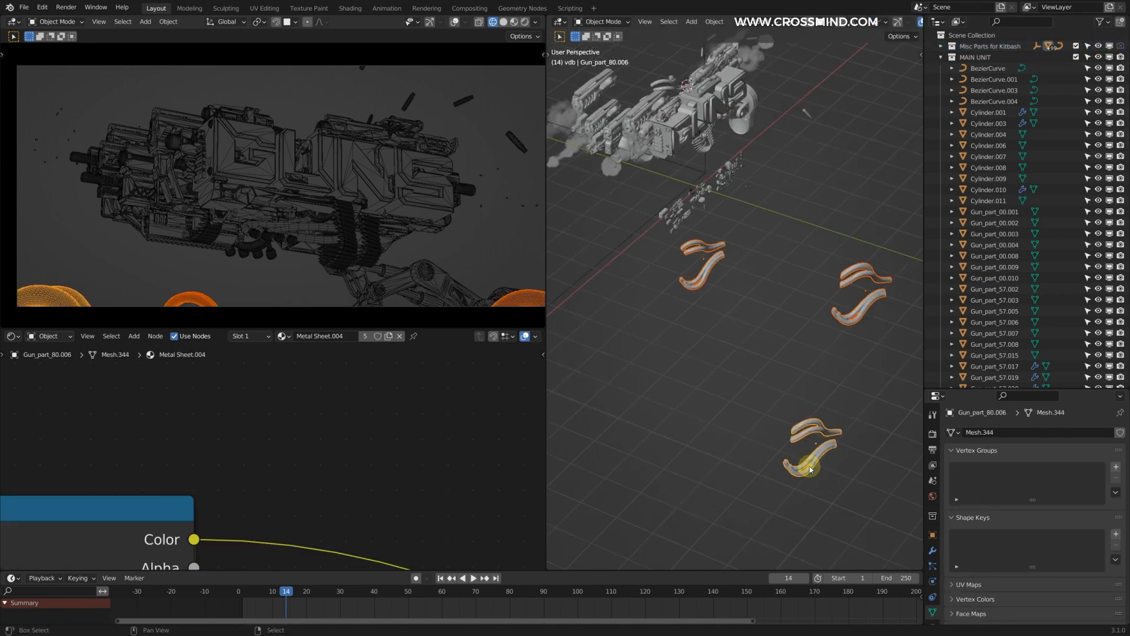
pyautogui.press('m')
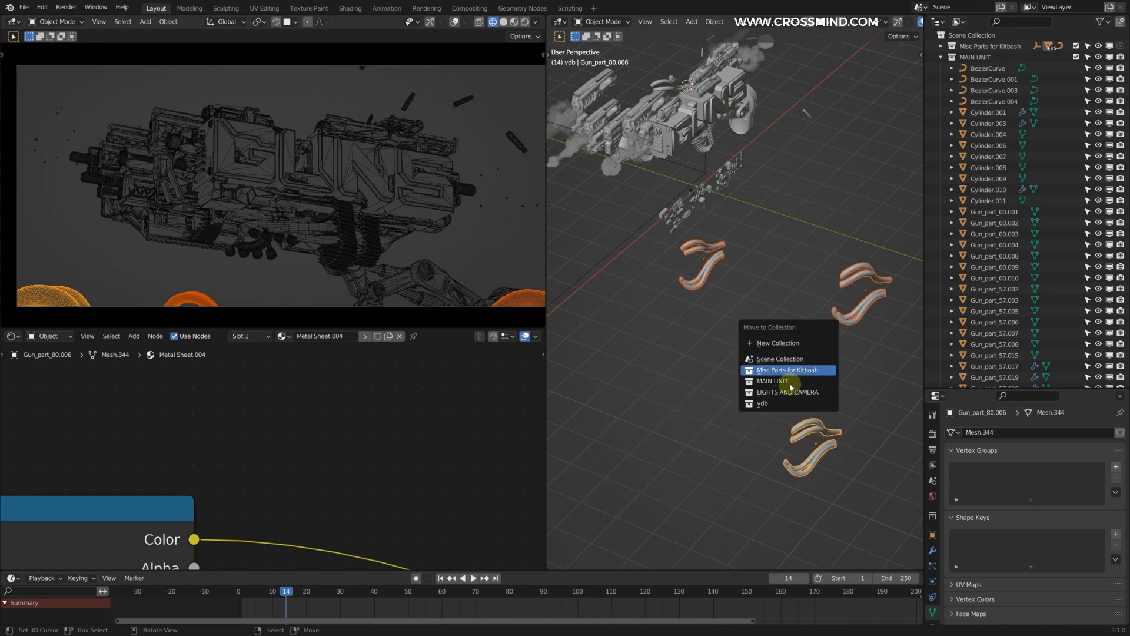
pyautogui.click(772, 381)
# Step: Exclude the Misc Parts for Kitbash collection from the view layer and make lights visible in the viewport
pyautogui.click(1077, 46)
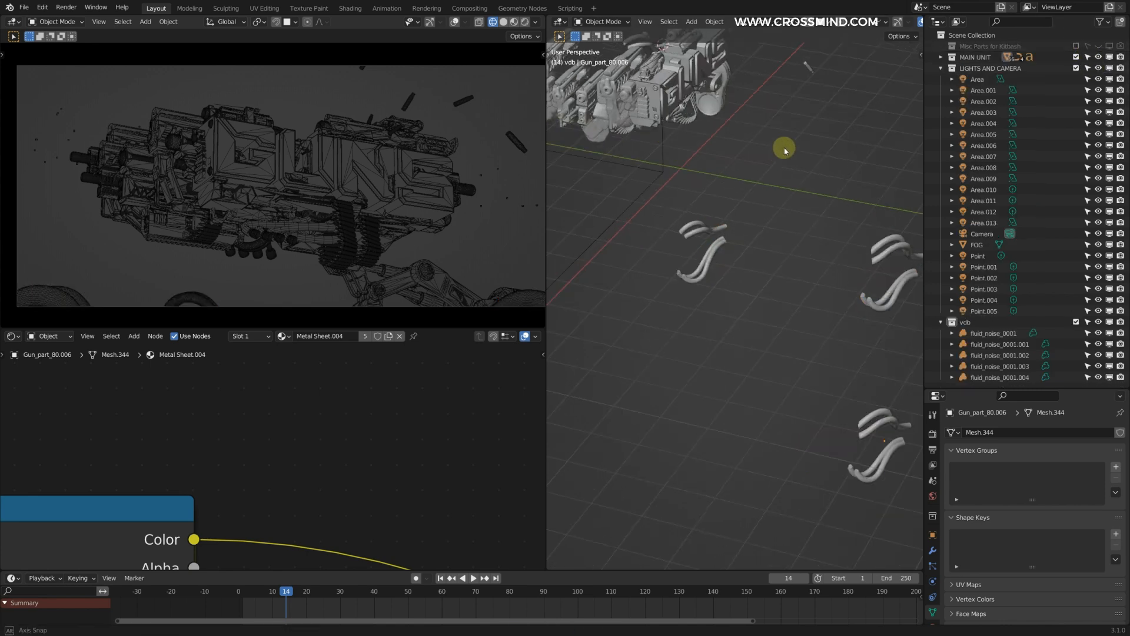
pyautogui.moveTo(785, 149); pyautogui.dragTo(830, 32, button='middle')
pyautogui.click(883, 21)
pyautogui.click(904, 222)
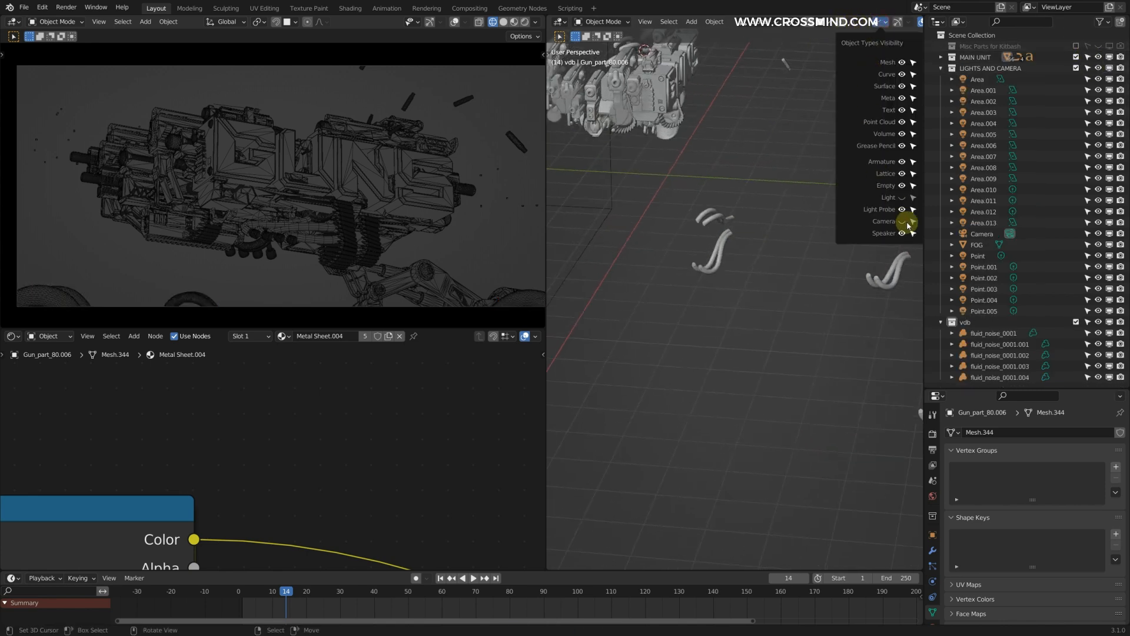
pyautogui.click(903, 198)
# Step: Duplicate a blue point light and place the copy beside one group of curved tubes
pyautogui.keyDown('shift'); pyautogui.moveTo(767, 217); pyautogui.dragTo(805, 212, button='middle'); pyautogui.keyUp('shift')
pyautogui.scroll(-3, 770, 240)
pyautogui.rightClick(760, 227)
pyautogui.hotkey('shift', 'd')
pyautogui.moveTo(777, 339); pyautogui.dragTo(711, 328, button='middle')
pyautogui.press('g')
pyautogui.click(637, 265)
pyautogui.moveTo(637, 264); pyautogui.dragTo(759, 337, button='middle')
pyautogui.scroll(4, 790, 300)
pyautogui.press('g')
pyautogui.click(800, 296)
pyautogui.scroll(-3, 760, 336)
pyautogui.moveTo(808, 308); pyautogui.dragTo(744, 348, button='middle')
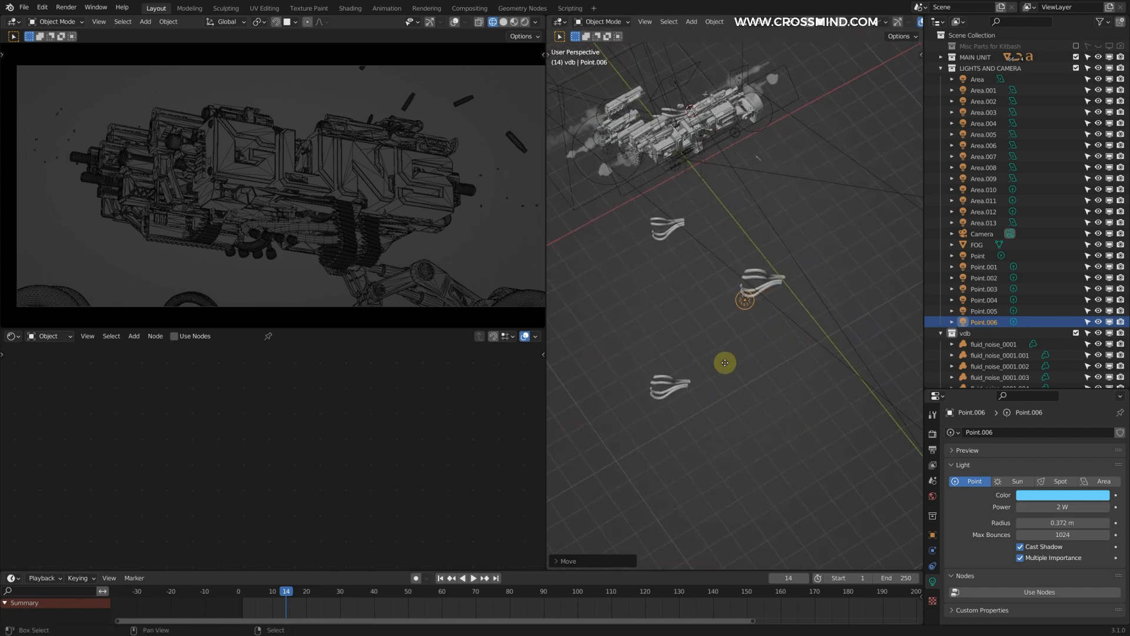
# Step: Duplicate the blue point light again for another group of curved tubes
pyautogui.hotkey('shift', 'd')
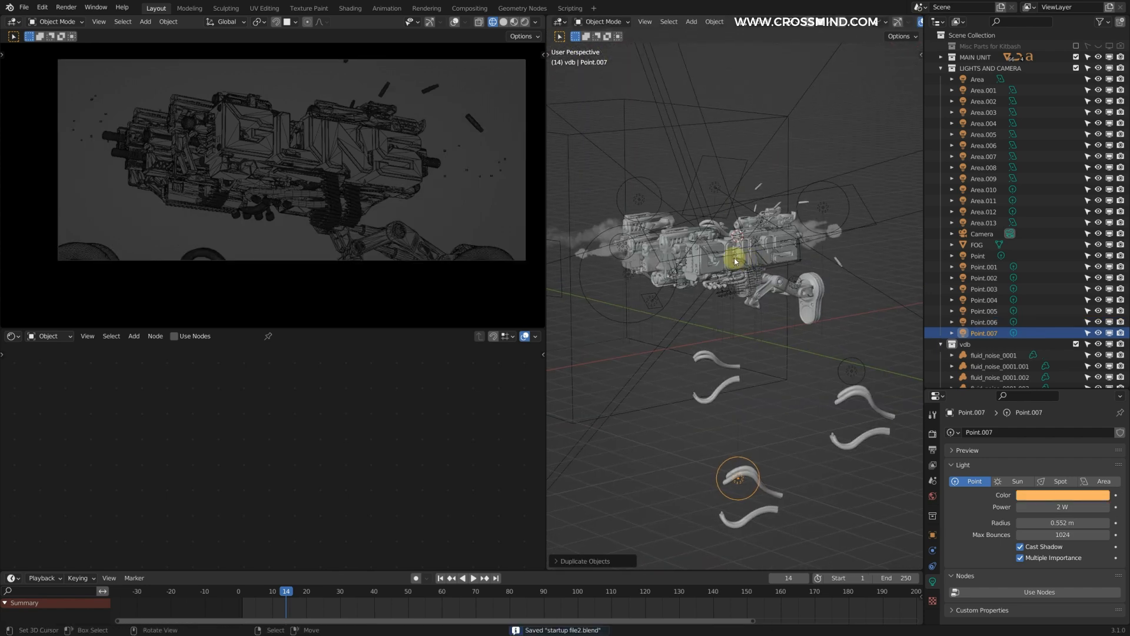
pyautogui.keyDown('shift'); pyautogui.moveTo(637, 253); pyautogui.dragTo(668, 256, button='middle'); pyautogui.keyUp('shift')
pyautogui.scroll(2, 715, 259)
# Step: Copy and paste the fluid_noise_0001.002 volume and place the copy above the nearest curved tubes below the gun
pyautogui.click(648, 243)
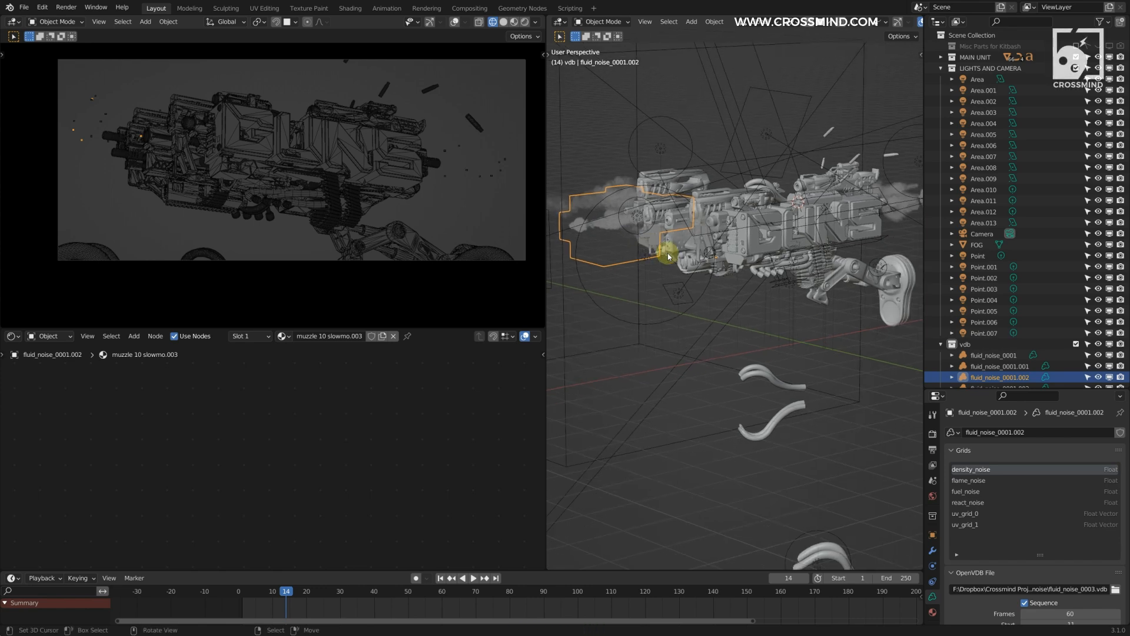
pyautogui.moveTo(694, 316); pyautogui.dragTo(677, 295, button='middle')
pyautogui.hotkey('ctrl', 'c')
pyautogui.click(679, 299)
pyautogui.hotkey('ctrl', 'v')
pyautogui.press('g')
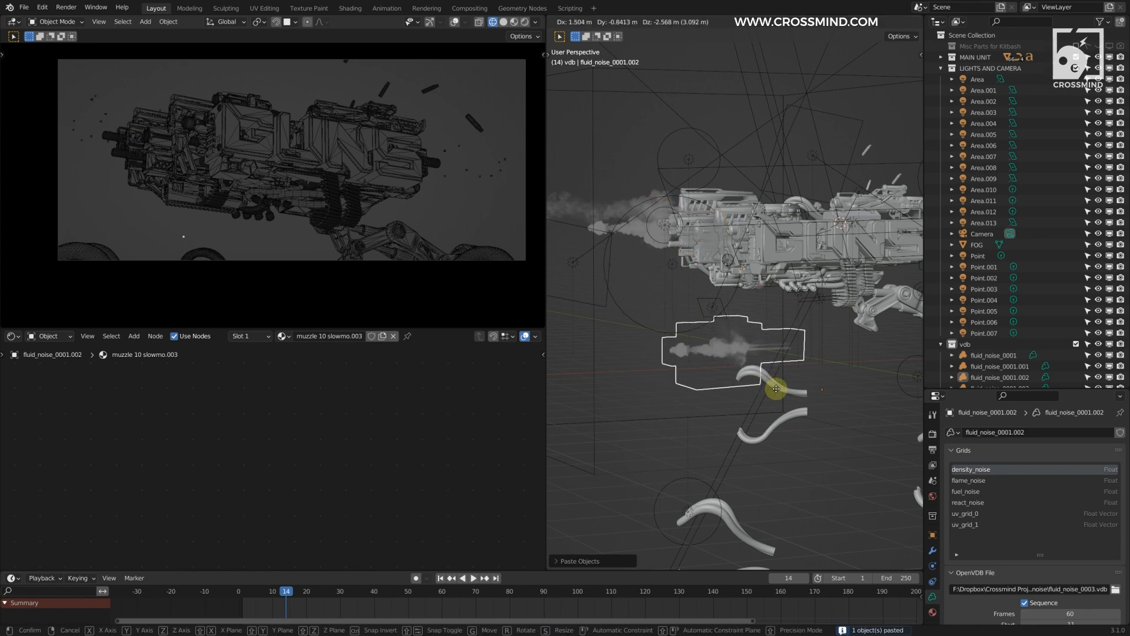
pyautogui.click(780, 395)
pyautogui.scroll(1, 764, 364)
pyautogui.scroll(1, 764, 364)
pyautogui.keyDown('shift'); pyautogui.moveTo(786, 334); pyautogui.dragTo(766, 300, button='middle'); pyautogui.keyUp('shift')
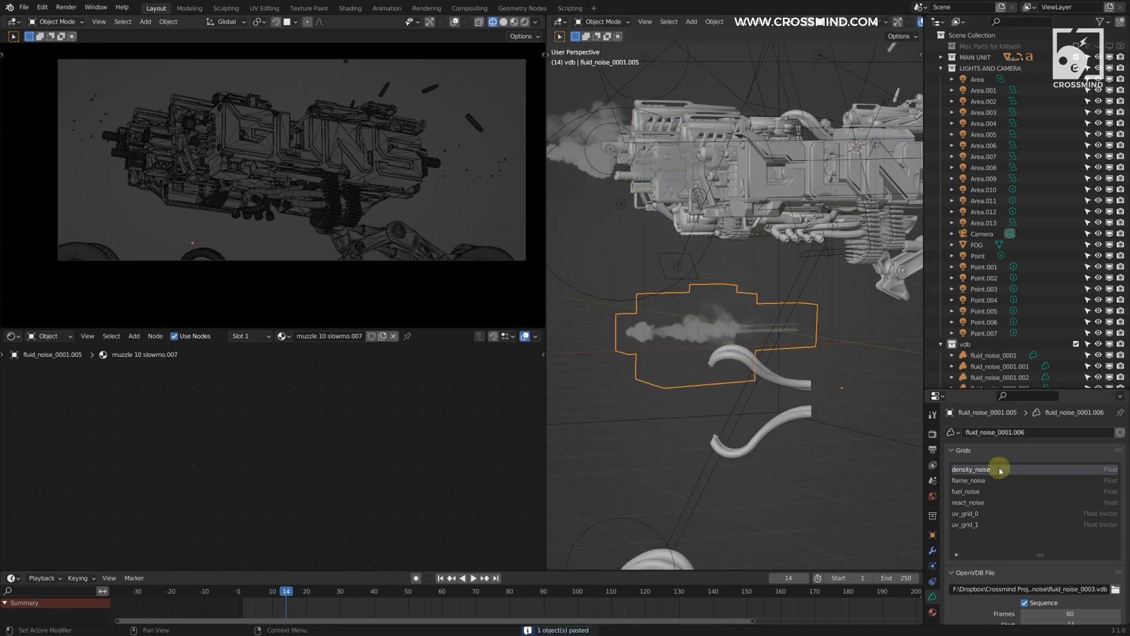
# Step: Replace the pasted volume's VDB file with fluid_data_0002.vdb from the Shot 1 Ground Smoke folder
pyautogui.scroll(-3, 1054, 538)
pyautogui.click(1116, 519)
pyautogui.click(379, 141)
pyautogui.click(379, 140)
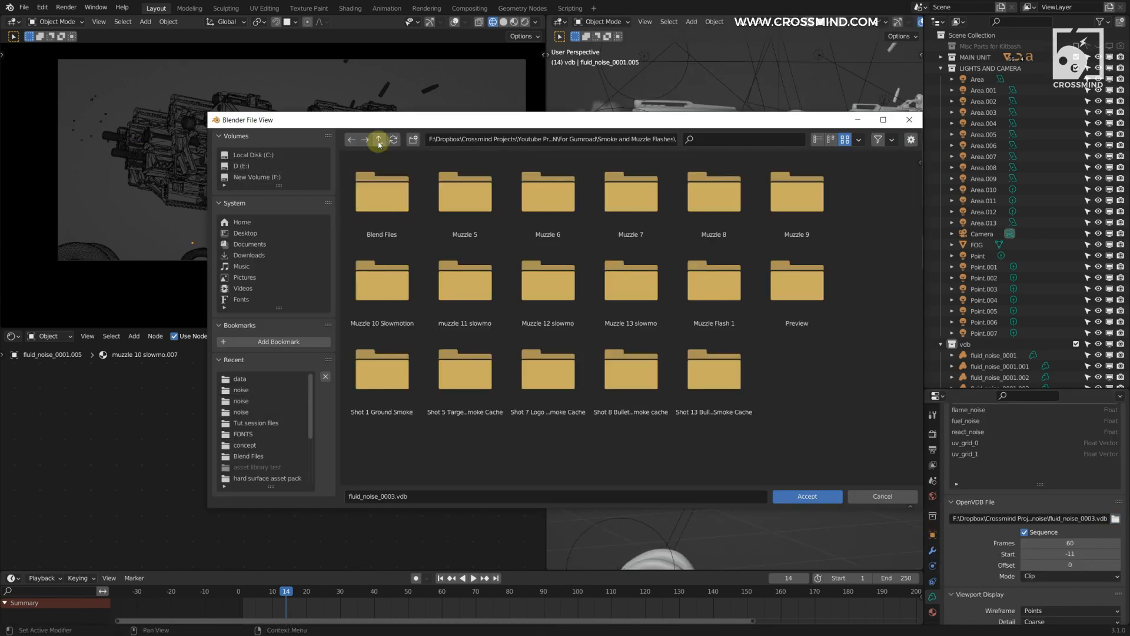
pyautogui.doubleClick(382, 373)
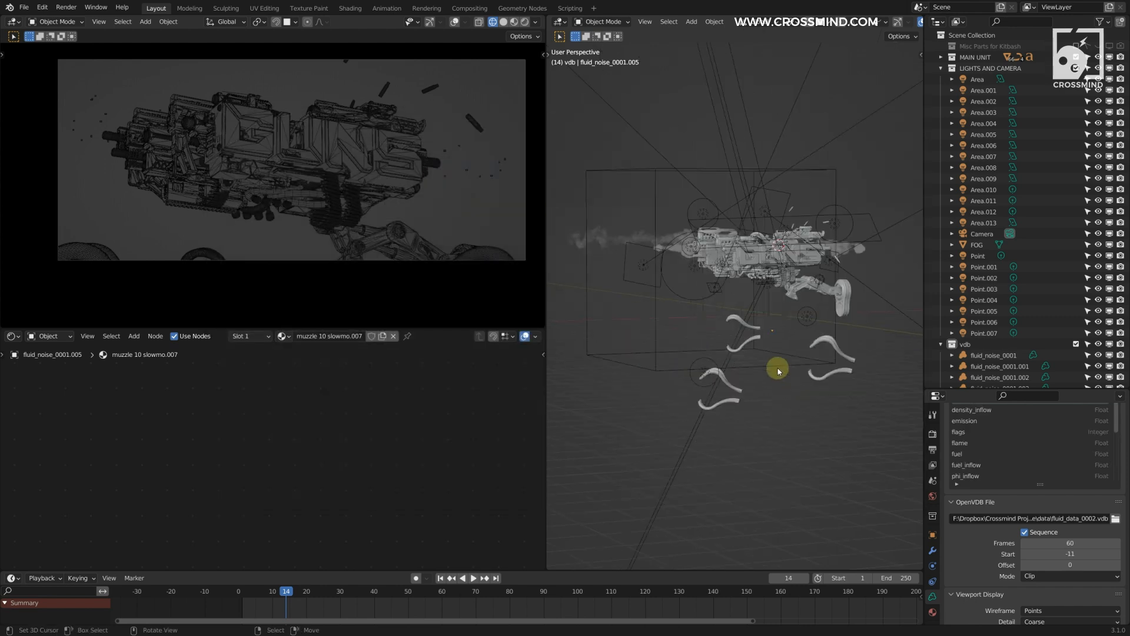
pyautogui.scroll(-1, 777, 369)
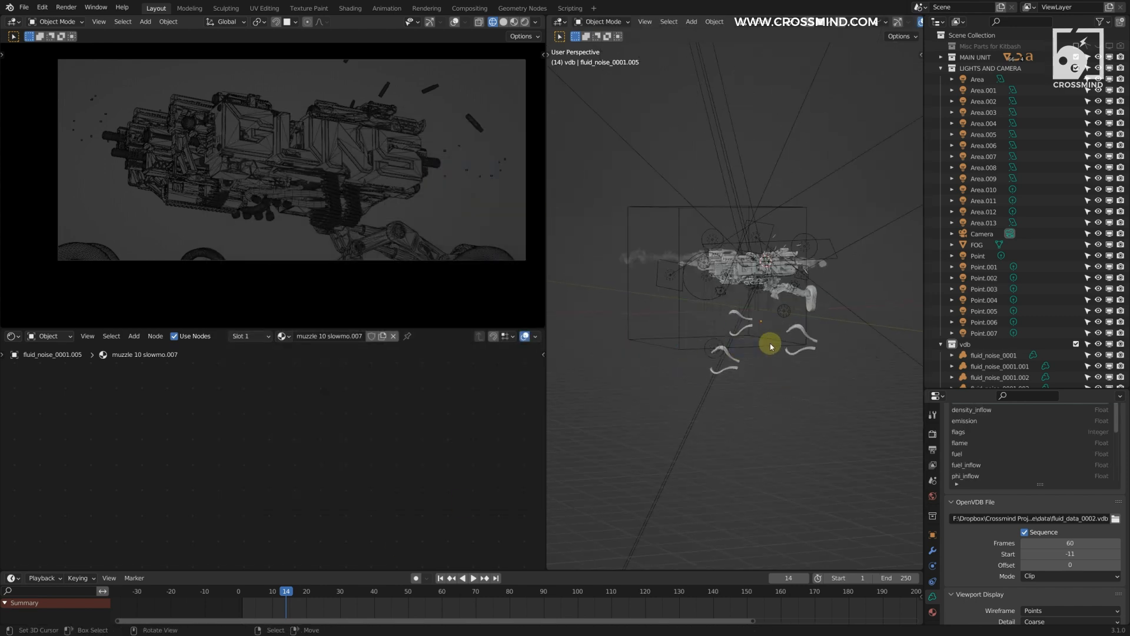
# Step: Resize the pasted ground smoke volume and set its VDB sequence to 250 frames with a start of -51
pyautogui.press('s')
pyautogui.click(840, 526)
pyautogui.scroll(-5, 1037, 513)
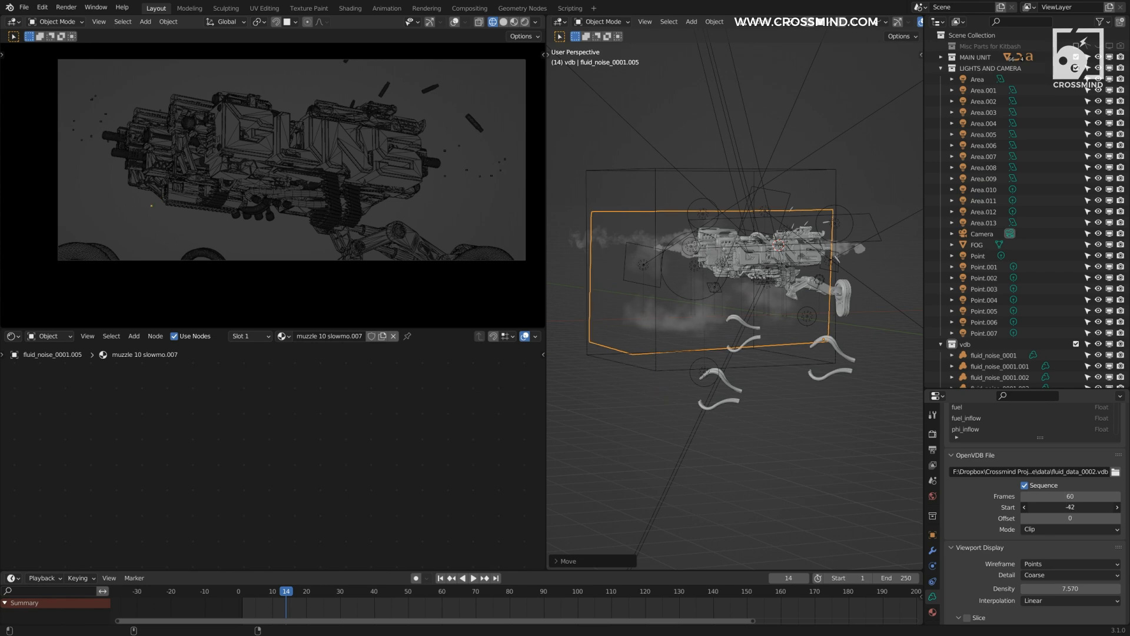
pyautogui.click(1067, 496)
pyautogui.write('250')
pyautogui.moveTo(1070, 507); pyautogui.dragTo(1054, 507)
# Step: Move the pasted ground smoke volume so it sits around and beneath the gun
pyautogui.moveTo(707, 315); pyautogui.dragTo(742, 323, button='middle')
pyautogui.scroll(2, 780, 315)
pyautogui.press('g')
pyautogui.click(778, 332)
# Step: Replace the volume's VDB file with fluid_noise_0001.vdb from the noise folder of Shot 1 Ground Smoke
pyautogui.moveTo(994, 456); pyautogui.dragTo(994, 526, button='middle')
pyautogui.scroll(1, 994, 525)
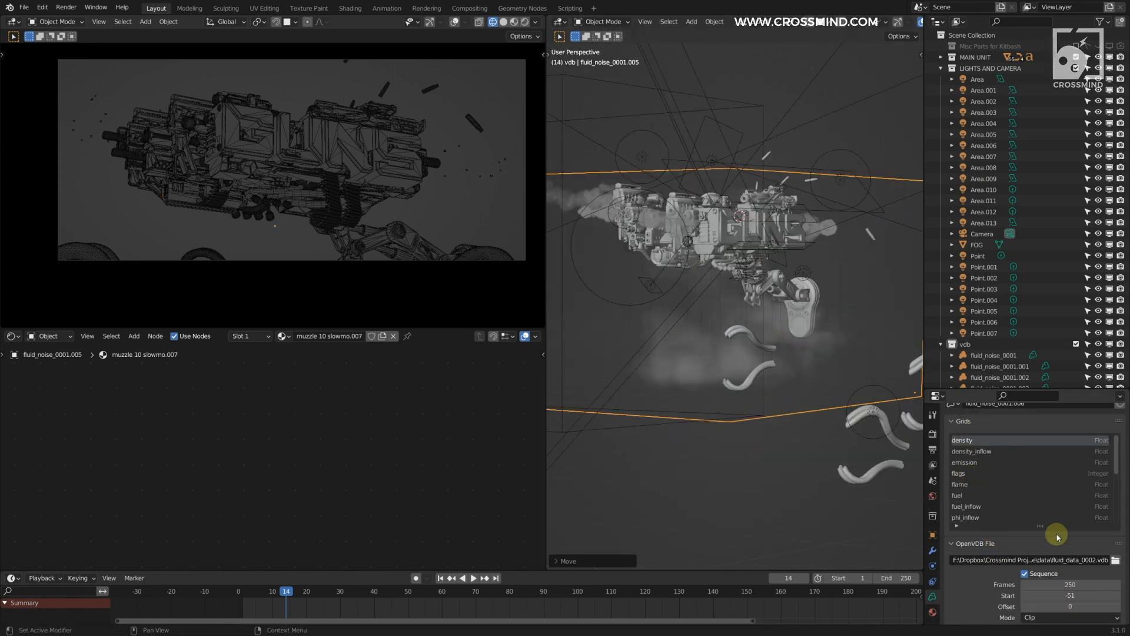
pyautogui.click(1117, 561)
pyautogui.click(380, 139)
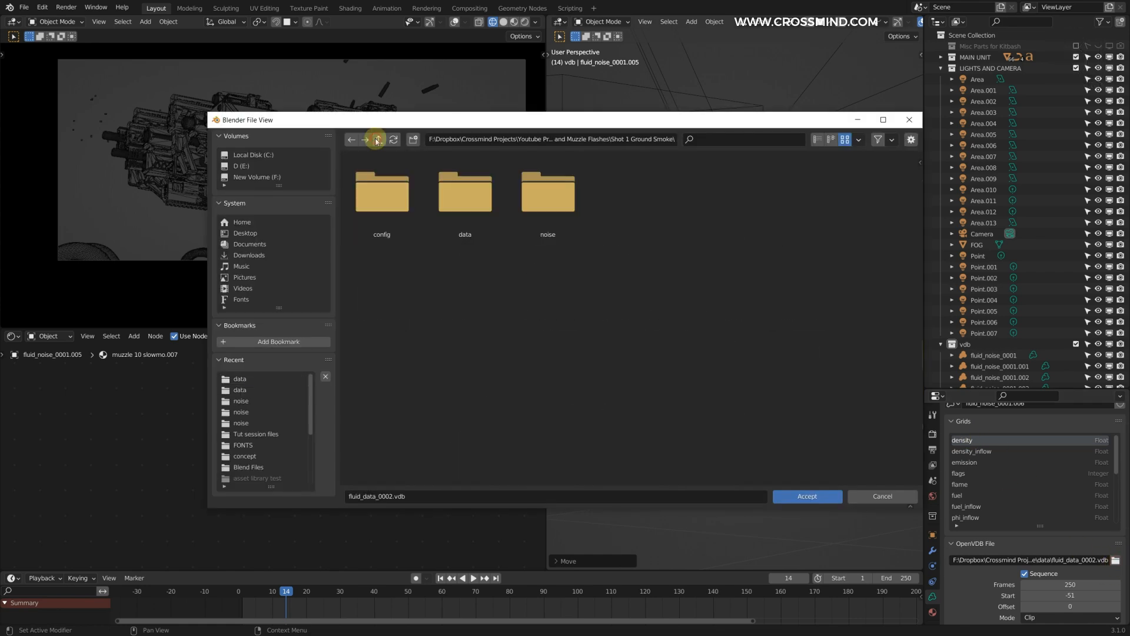
pyautogui.doubleClick(547, 194)
pyautogui.click(390, 199)
pyautogui.doubleClick(389, 199)
# Step: Scale the ground smoke volume and reposition it over the curved tubes below the gun
pyautogui.moveTo(694, 278); pyautogui.dragTo(792, 348, button='middle')
pyautogui.press('g')
pyautogui.click(774, 335)
pyautogui.press('s')
pyautogui.click(712, 162)
pyautogui.moveTo(695, 307); pyautogui.dragTo(853, 312, button='middle')
pyautogui.press('g')
pyautogui.click(781, 349)
# Step: Copy and paste the ground smoke volume, scale the copy down and place it just above the gun
pyautogui.hotkey('ctrl', 'c')
pyautogui.click(854, 312)
pyautogui.hotkey('ctrl', 'v')
pyautogui.press('g')
pyautogui.click(701, 203)
pyautogui.press('s')
pyautogui.click(719, 274)
pyautogui.press('g')
pyautogui.click(759, 262)
pyautogui.scroll(4, 716, 265)
pyautogui.moveTo(813, 216); pyautogui.dragTo(659, 365, button='middle')
pyautogui.scroll(3, 805, 232)
pyautogui.press('g')
pyautogui.rightClick(780, 250)
# Step: Check the small smoke volume's placement above the gun from several angles and save the file
pyautogui.moveTo(826, 206); pyautogui.dragTo(733, 240, button='middle')
pyautogui.scroll(-3, 804, 342)
pyautogui.scroll(4, 787, 285)
pyautogui.moveTo(764, 278); pyautogui.dragTo(779, 309, button='middle')
pyautogui.moveTo(819, 379); pyautogui.dragTo(809, 200, button='middle')
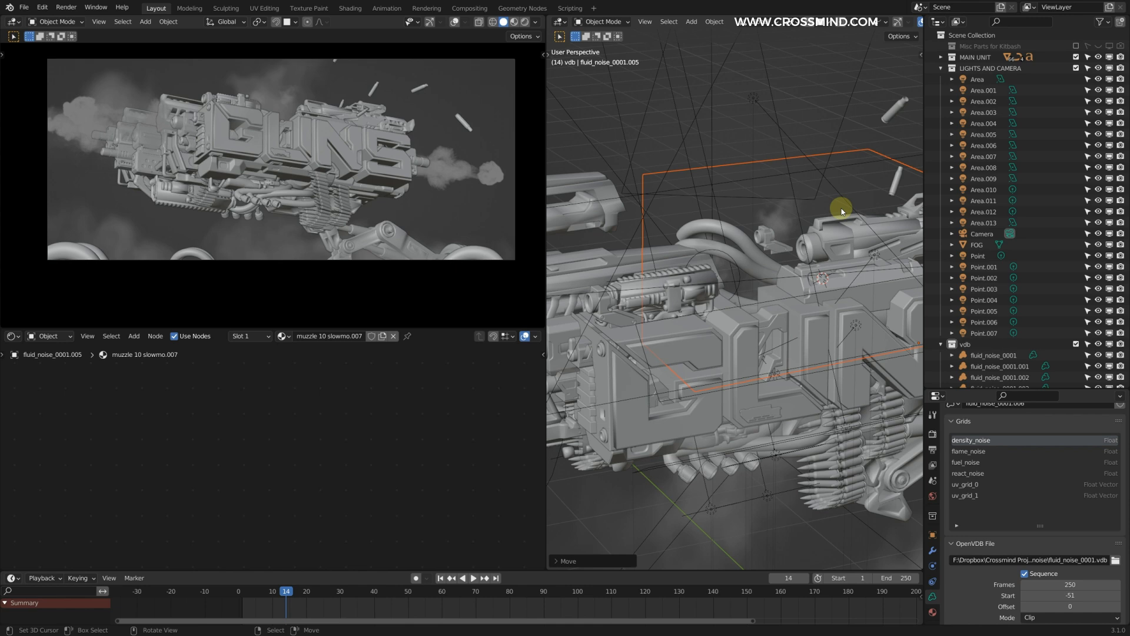
pyautogui.moveTo(842, 218); pyautogui.dragTo(802, 227, button='middle')
pyautogui.moveTo(851, 181); pyautogui.dragTo(752, 242, button='middle')
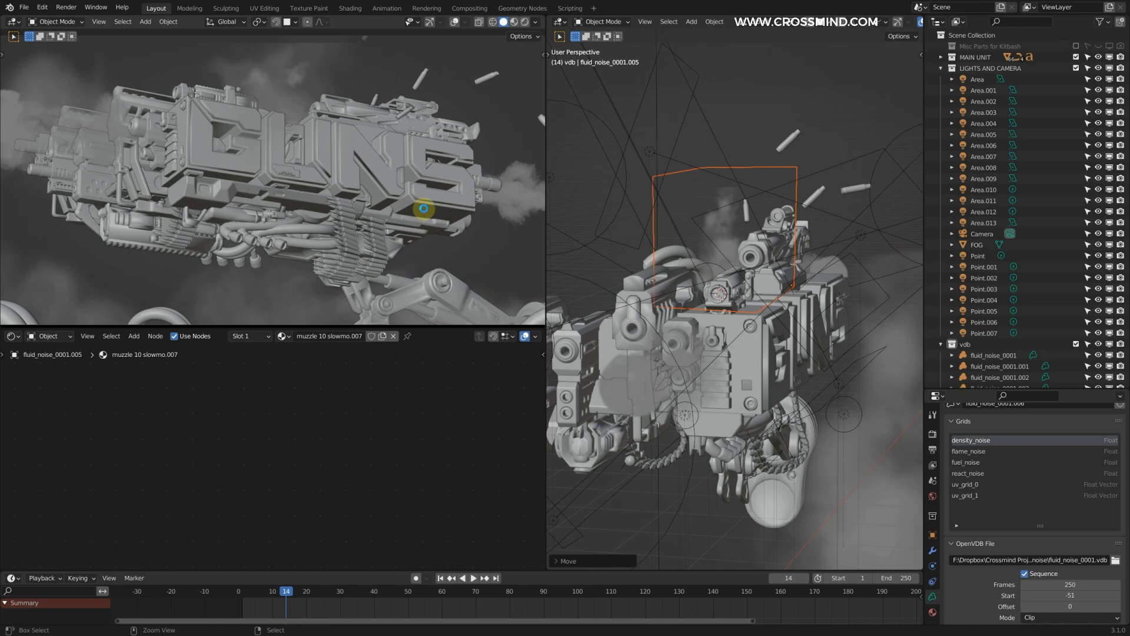
pyautogui.hotkey('ctrl', 's')
pyautogui.scroll(-1, 454, 222)
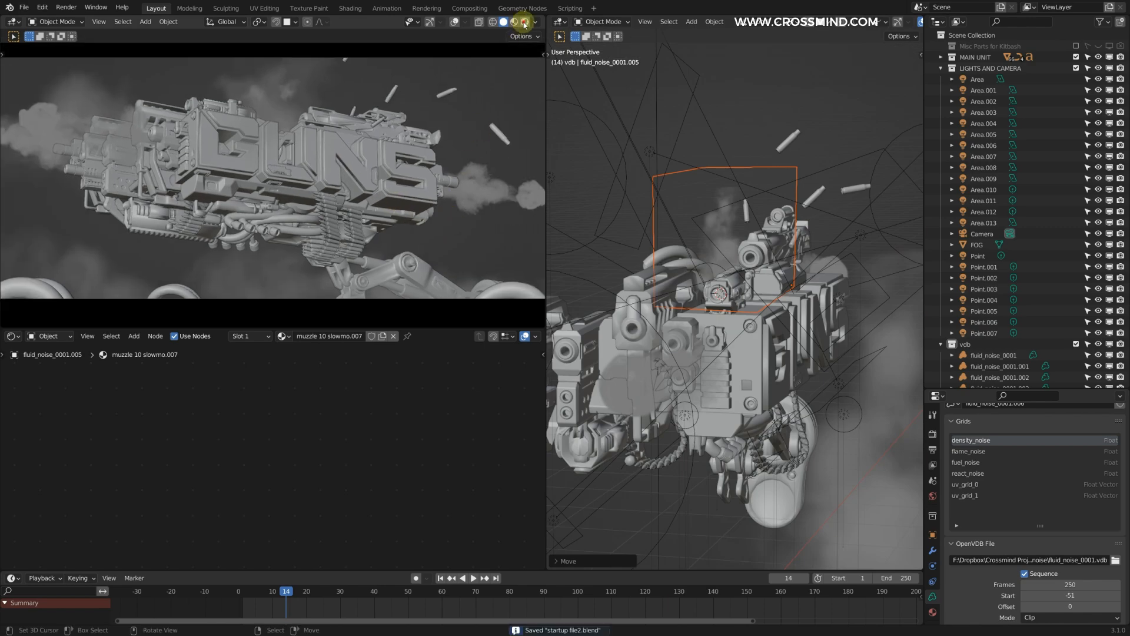
# Step: Switch the camera viewport to rendered shading and hide its overlays
pyautogui.click(525, 22)
pyautogui.moveTo(659, 230); pyautogui.dragTo(750, 244, button='middle')
pyautogui.click(443, 22)
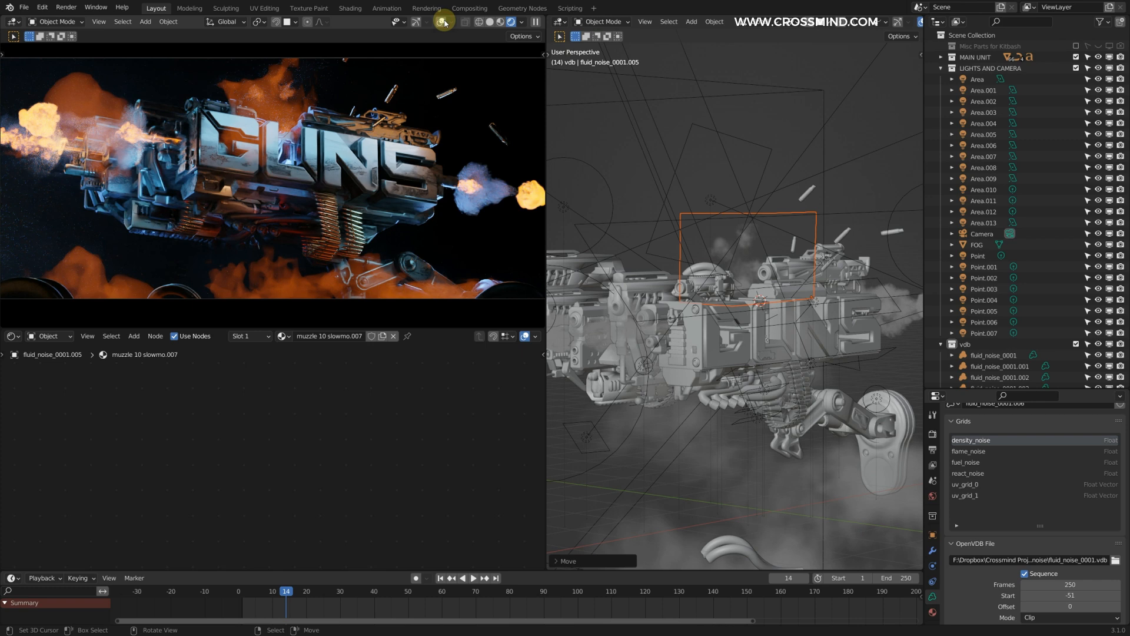
pyautogui.moveTo(809, 222); pyautogui.dragTo(783, 248, button='middle')
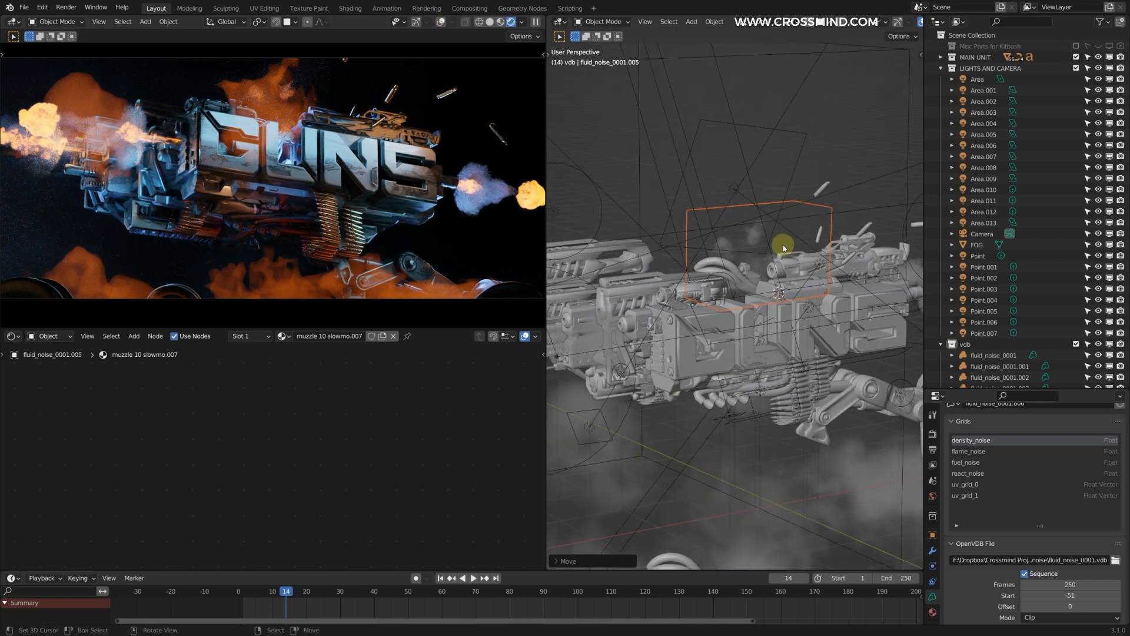
pyautogui.scroll(-5, 761, 382)
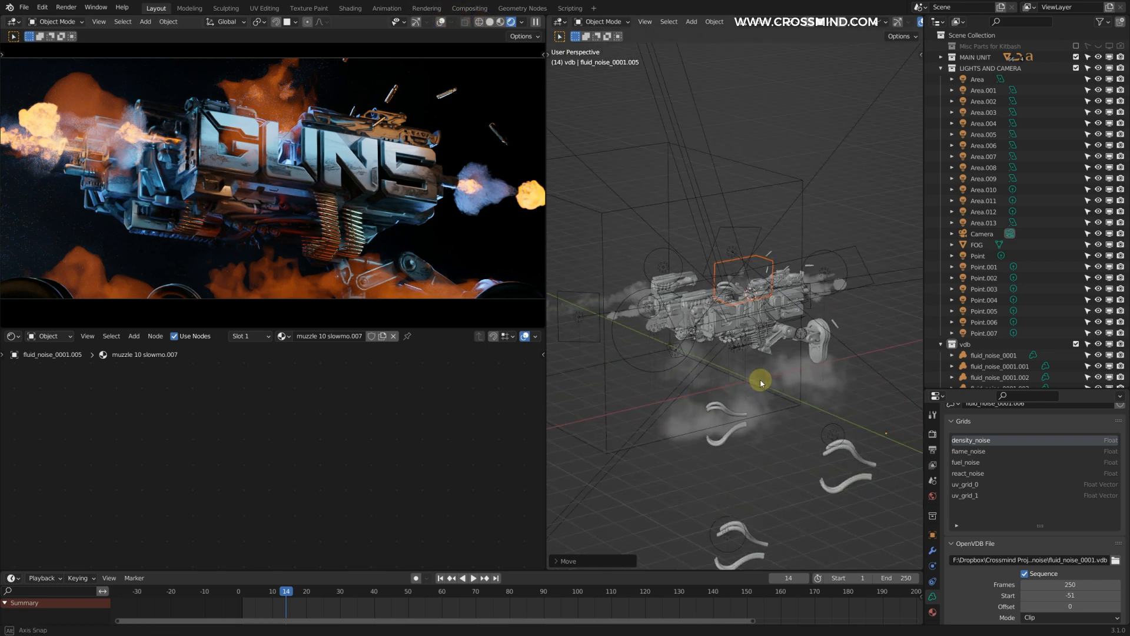
# Step: Select the large ground smoke volume, rename its material as smoke and frame the material's nodes
pyautogui.scroll(3, 780, 318)
pyautogui.rightClick(797, 242)
pyautogui.scroll(-2, 775, 451)
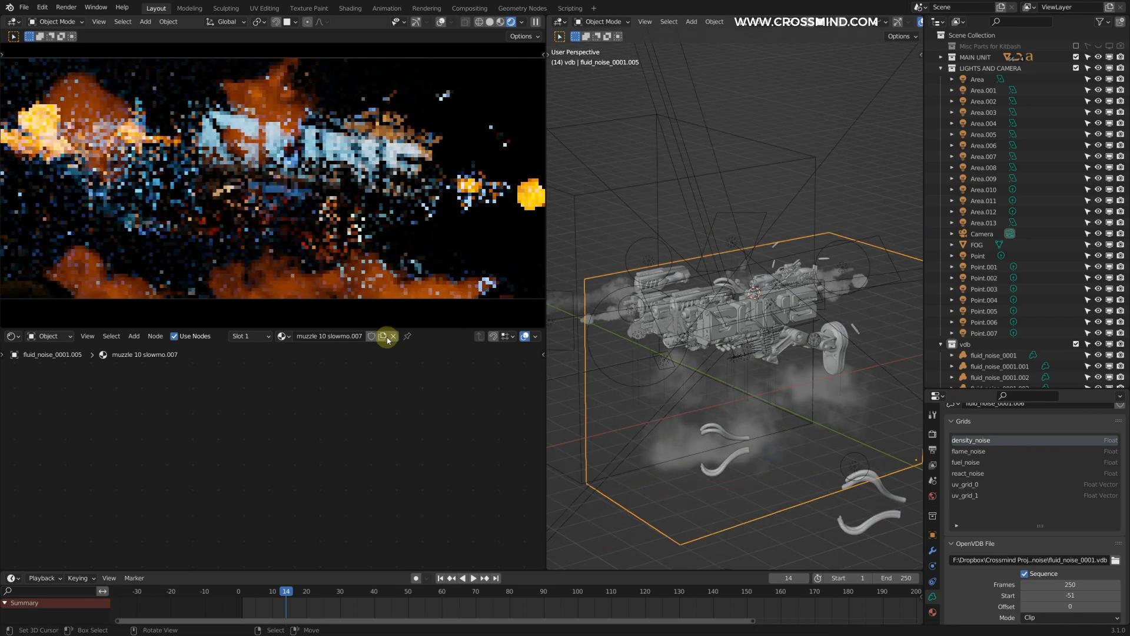
pyautogui.write('smoke')
pyautogui.press('Return')
pyautogui.press('Home')
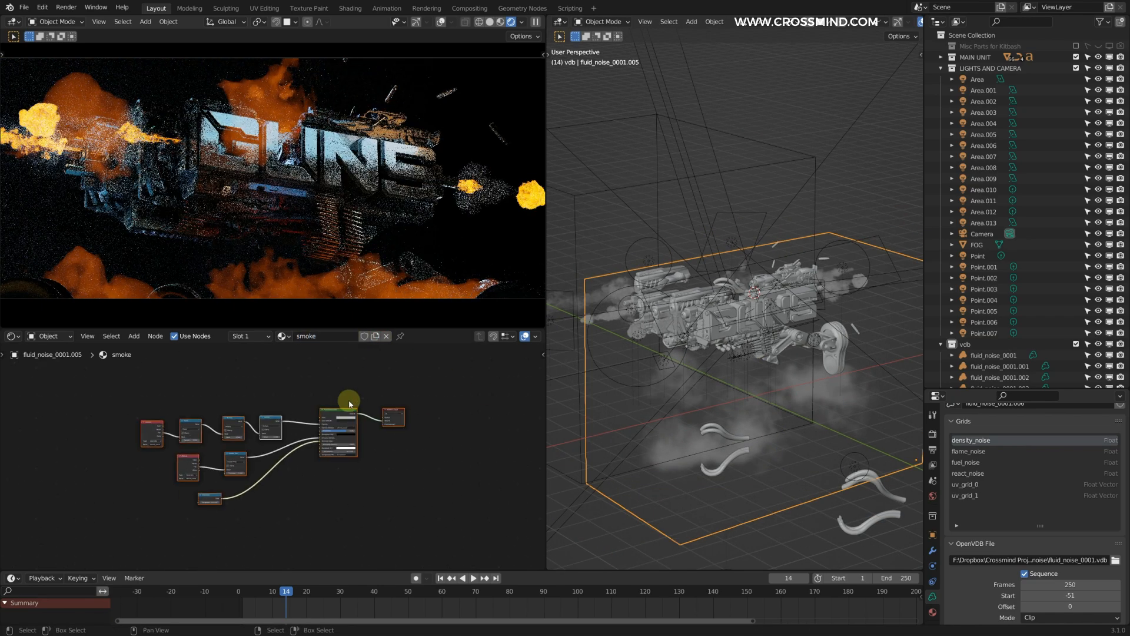
# Step: Disconnect the density and emission links into the smoke material's Principled Volume and set its density to 0.5
pyautogui.scroll(2, 440, 368)
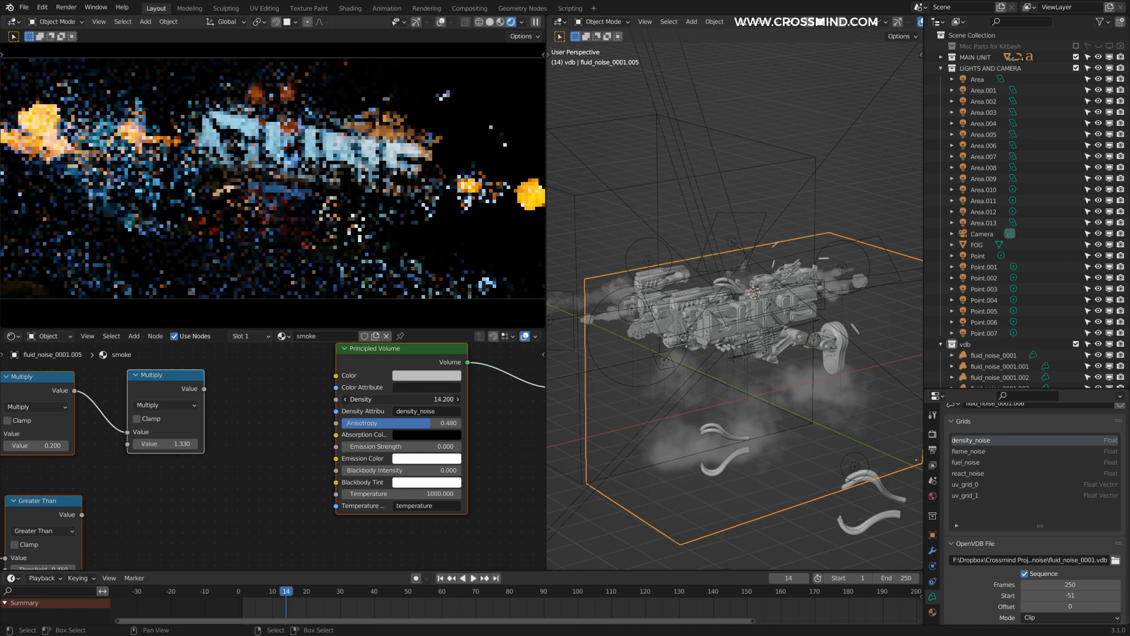
pyautogui.click(399, 399)
pyautogui.write('.5')
pyautogui.press('Return')
# Step: Link the smoke material from the large ground smoke volume to the smaller volume above the gun
pyautogui.moveTo(718, 364); pyautogui.dragTo(754, 377, button='middle')
pyautogui.press('g')
pyautogui.rightClick(754, 379)
pyautogui.rightClick(737, 265)
pyautogui.keyDown('shift'); pyautogui.rightClick(792, 442); pyautogui.keyUp('shift')
pyautogui.hotkey('ctrl', 'l')
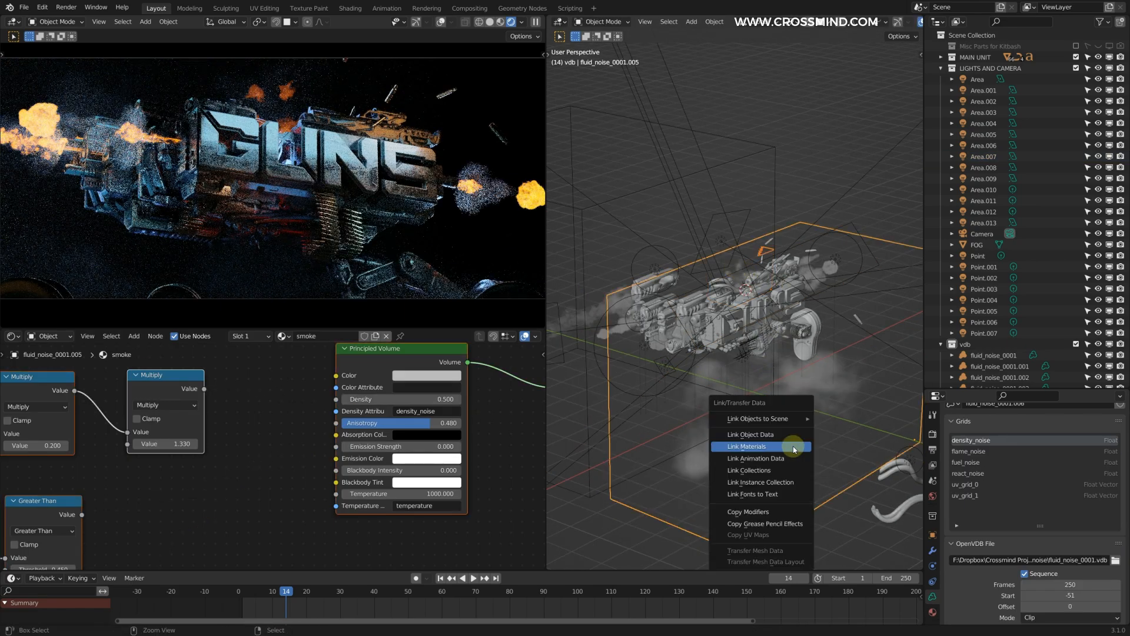
pyautogui.click(793, 446)
# Step: Copy and paste the ground smoke volume, move the copy, and switch the camera viewport to solid shading
pyautogui.scroll(-1, 742, 438)
pyautogui.rightClick(797, 489)
pyautogui.hotkey('ctrl', 'c')
pyautogui.hotkey('ctrl', 'v')
pyautogui.press('g')
pyautogui.moveTo(709, 336); pyautogui.dragTo(642, 324, button='middle')
pyautogui.click(832, 306)
pyautogui.click(490, 23)
pyautogui.press('g')
pyautogui.click(596, 438)
# Step: Resize and position the pasted smoke volume behind the gun, and return the camera viewport to rendered shading
pyautogui.scroll(1, 659, 427)
pyautogui.keyDown('shift'); pyautogui.moveTo(689, 421); pyautogui.dragTo(807, 407, button='middle'); pyautogui.keyUp('shift')
pyautogui.press('g')
pyautogui.click(783, 403)
pyautogui.press('s')
pyautogui.click(815, 394)
pyautogui.press('s')
pyautogui.moveTo(699, 387); pyautogui.dragTo(600, 332, button='middle')
pyautogui.click(847, 466)
pyautogui.press('g')
pyautogui.click(814, 277)
pyautogui.keyDown('shift'); pyautogui.moveTo(732, 275); pyautogui.dragTo(838, 272, button='middle'); pyautogui.keyUp('shift')
pyautogui.scroll(-1, 436, 177)
pyautogui.keyDown('shift'); pyautogui.moveTo(436, 171); pyautogui.dragTo(446, 183, button='middle'); pyautogui.keyUp('shift')
pyautogui.click(525, 25)
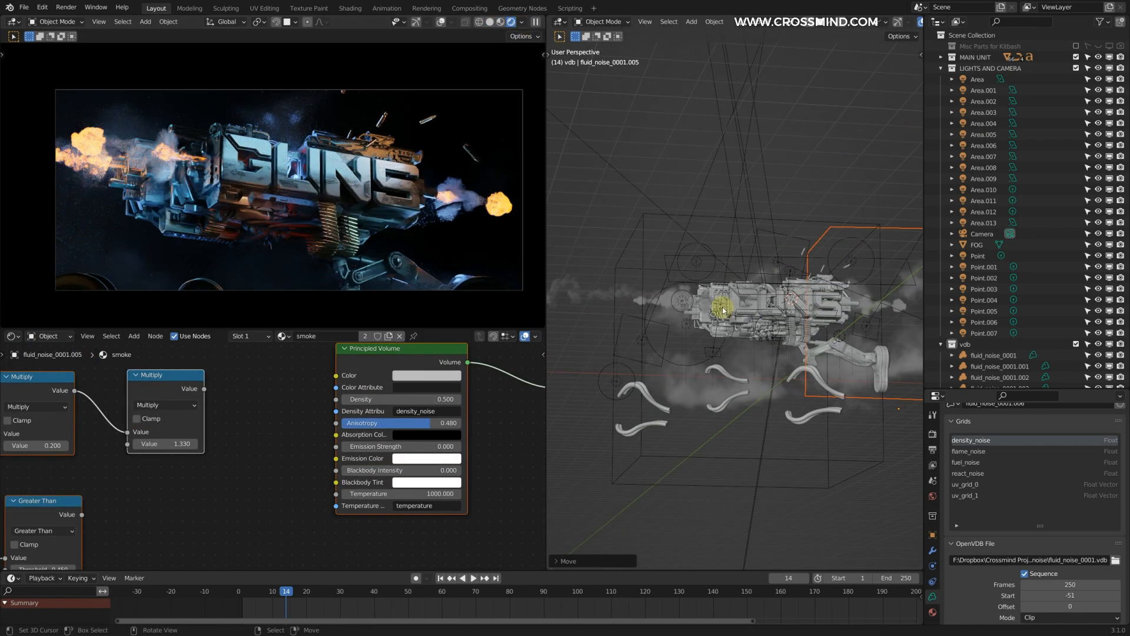
# Step: Select the ground smoke volume and set its smoke material's density to 2
pyautogui.moveTo(724, 310); pyautogui.dragTo(684, 193, button='middle')
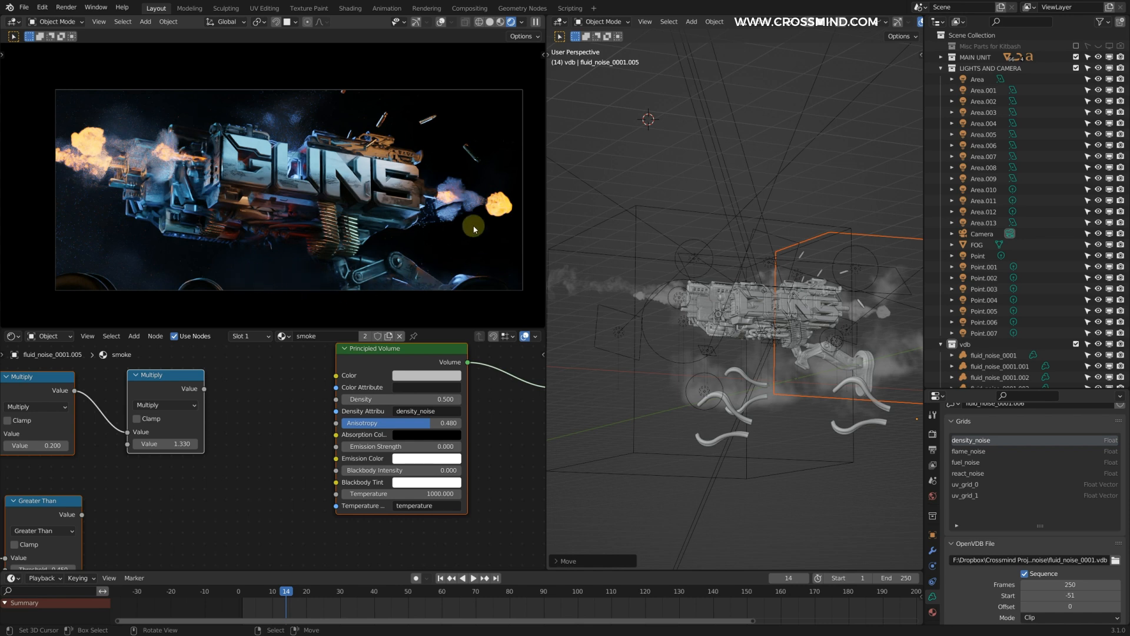
pyautogui.moveTo(679, 253); pyautogui.dragTo(784, 381, button='middle')
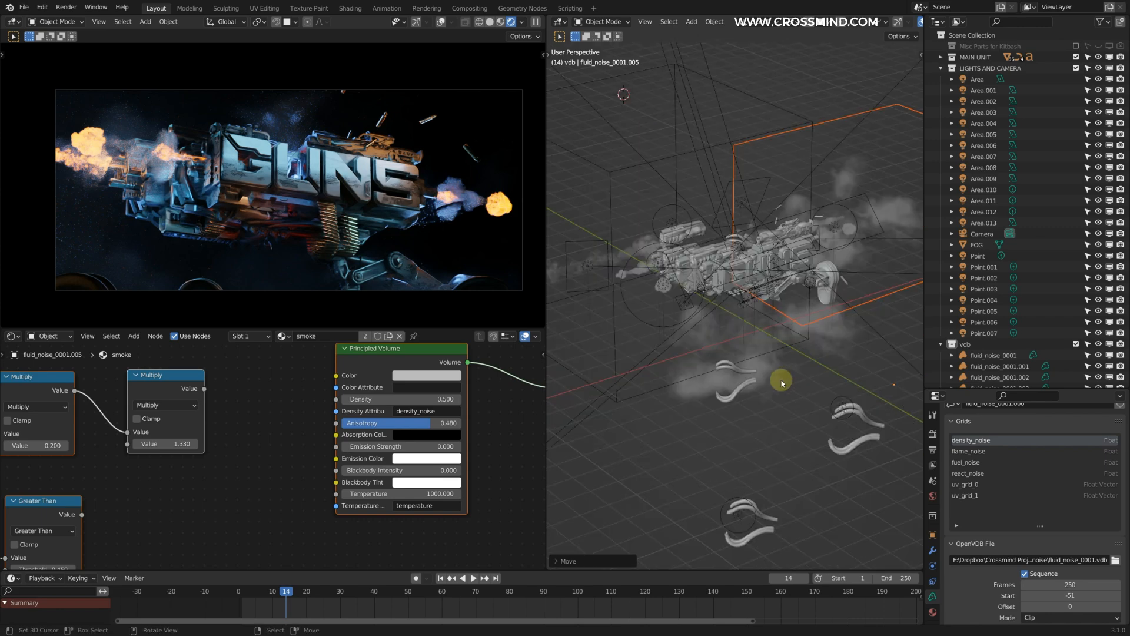
pyautogui.rightClick(789, 376)
pyautogui.moveTo(430, 396)
pyautogui.mouseDown(button='middle')
pyautogui.moveTo(391, 404)
pyautogui.moveTo(416, 407)
pyautogui.mouseUp(button='middle')
pyautogui.moveTo(401, 412); pyautogui.dragTo(411, 412)
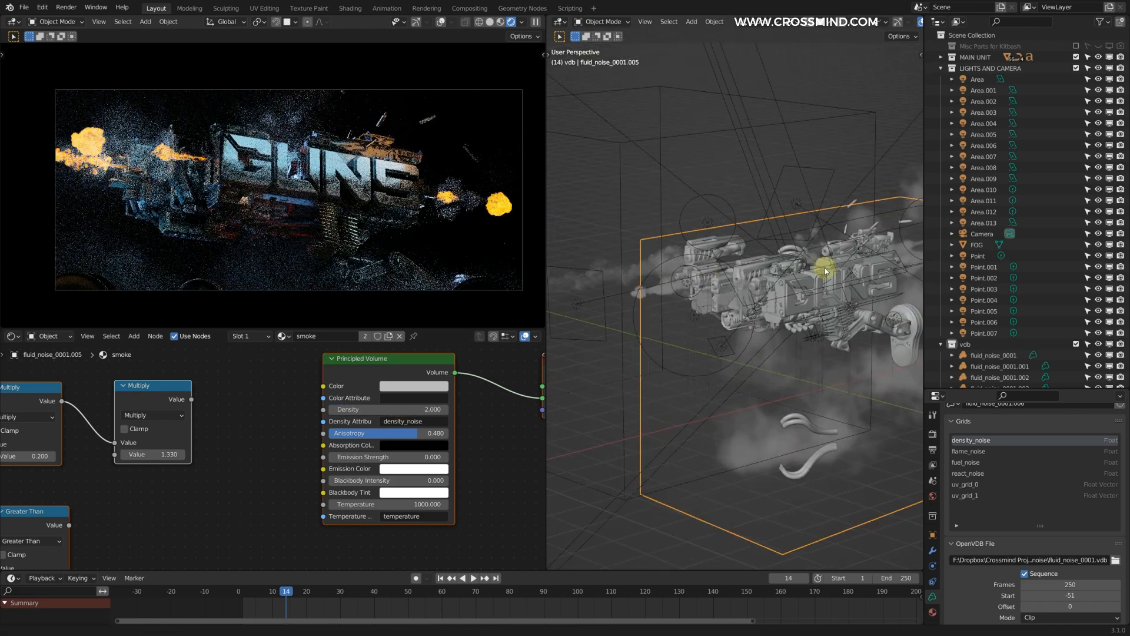
# Step: Paste a muzzle-flash volume and place it at the lower barrels on the gun's rear end
pyautogui.hotkey('ctrl', 'v')
pyautogui.scroll(3, 768, 251)
pyautogui.moveTo(772, 240); pyautogui.dragTo(789, 280, button='right')
pyautogui.moveTo(825, 376); pyautogui.dragTo(853, 306, button='middle')
pyautogui.moveTo(671, 285); pyautogui.dragTo(728, 281, button='right')
pyautogui.scroll(-3, 1070, 526)
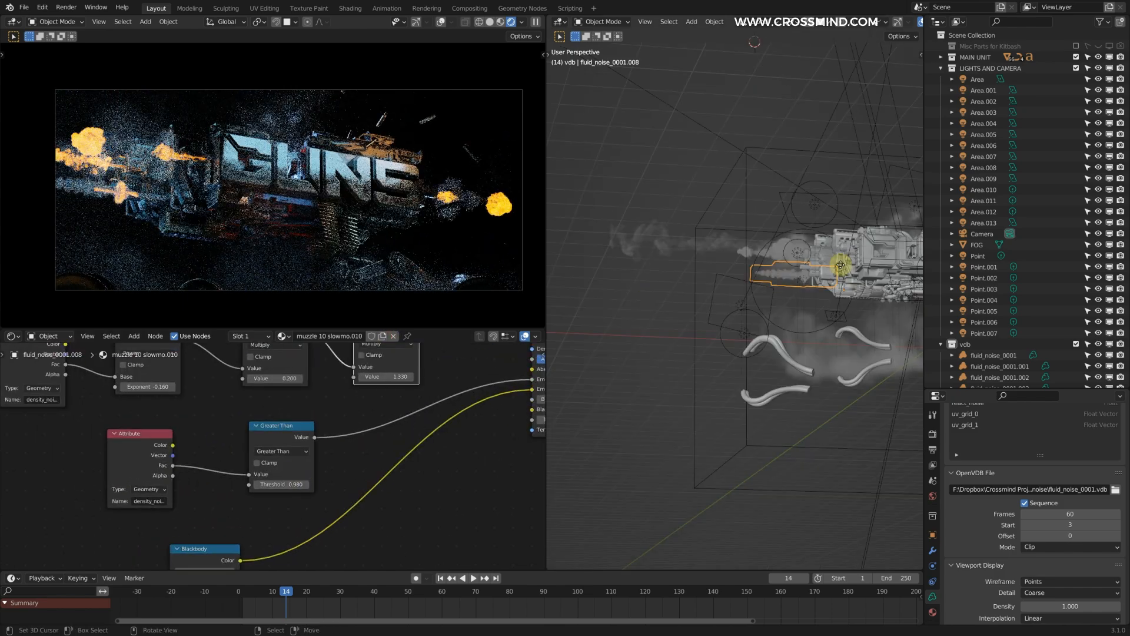
# Step: Disconnect the Greater Than and Blackbody emission links in the rear muzzle volumes' materials, keeping only the density link
pyautogui.keyDown('ctrl'); pyautogui.moveTo(383, 389); pyautogui.dragTo(398, 479, button='right'); pyautogui.keyUp('ctrl')
pyautogui.keyDown('ctrl'); pyautogui.moveTo(396, 480); pyautogui.dragTo(398, 484, button='right'); pyautogui.keyUp('ctrl')
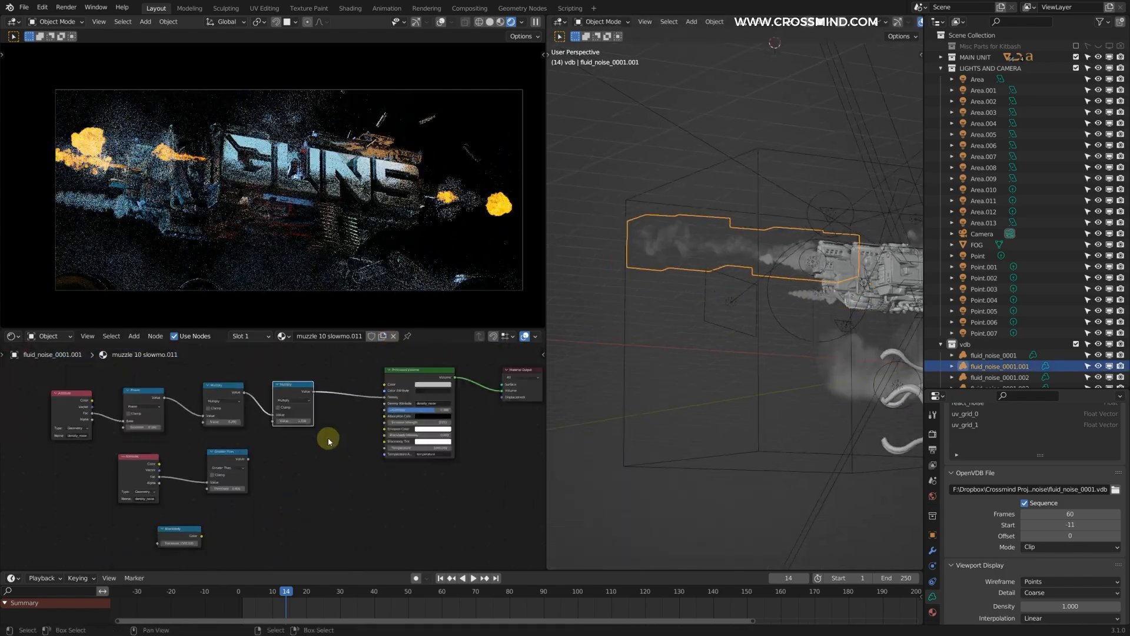
pyautogui.scroll(2, 328, 441)
pyautogui.scroll(1, 347, 443)
pyautogui.moveTo(690, 282); pyautogui.dragTo(697, 288, button='right')
pyautogui.moveTo(698, 288); pyautogui.dragTo(779, 298, button='middle')
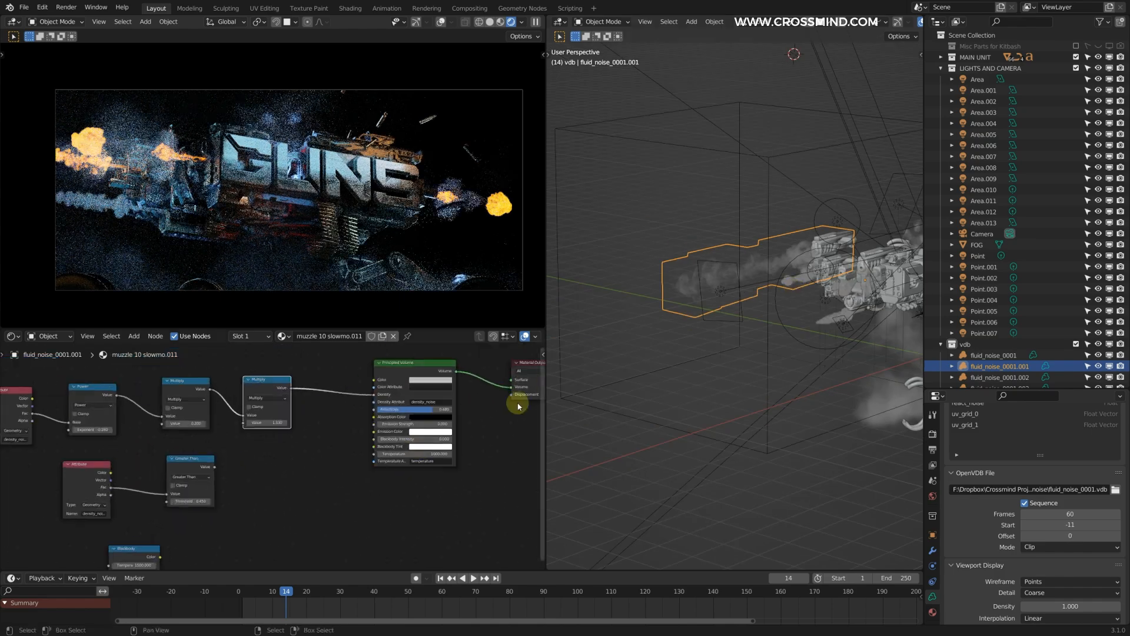
pyautogui.keyDown('ctrl'); pyautogui.moveTo(254, 372); pyautogui.dragTo(253, 416, button='right'); pyautogui.keyUp('ctrl')
pyautogui.keyDown('ctrl'); pyautogui.moveTo(252, 417); pyautogui.dragTo(253, 420, button='right'); pyautogui.keyUp('ctrl')
# Step: Rebuild fluid_noise_0001.002's emission nodes with a Multiply of 0.450 and a Power exponent of 3.650, reconnecting the Blackbody color
pyautogui.moveTo(730, 330); pyautogui.dragTo(805, 311, button='middle')
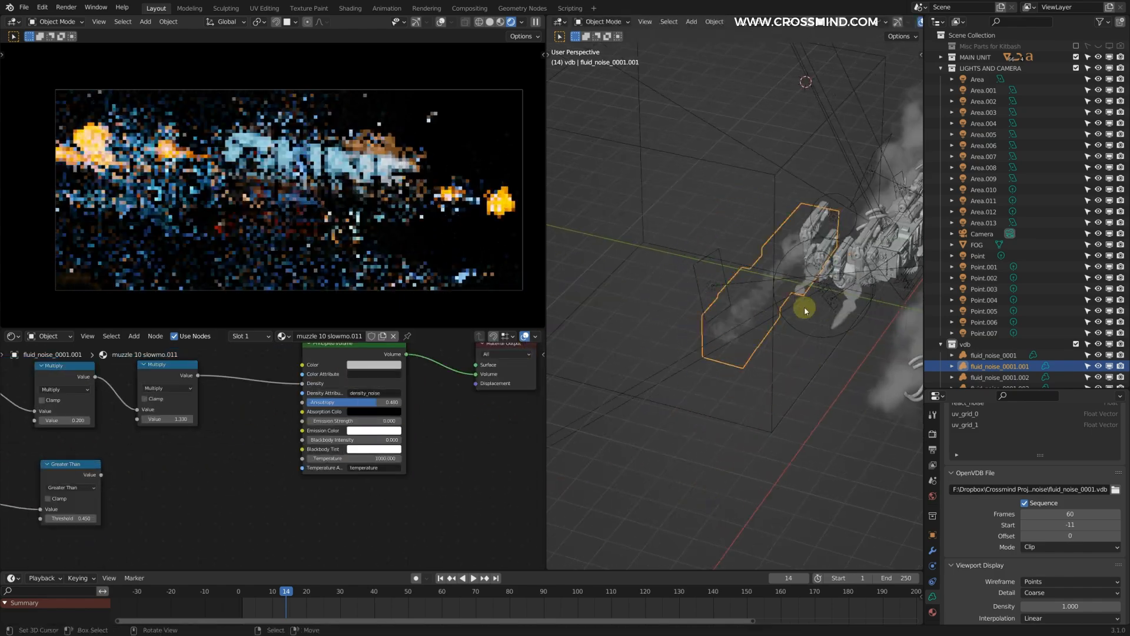
pyautogui.click(806, 310)
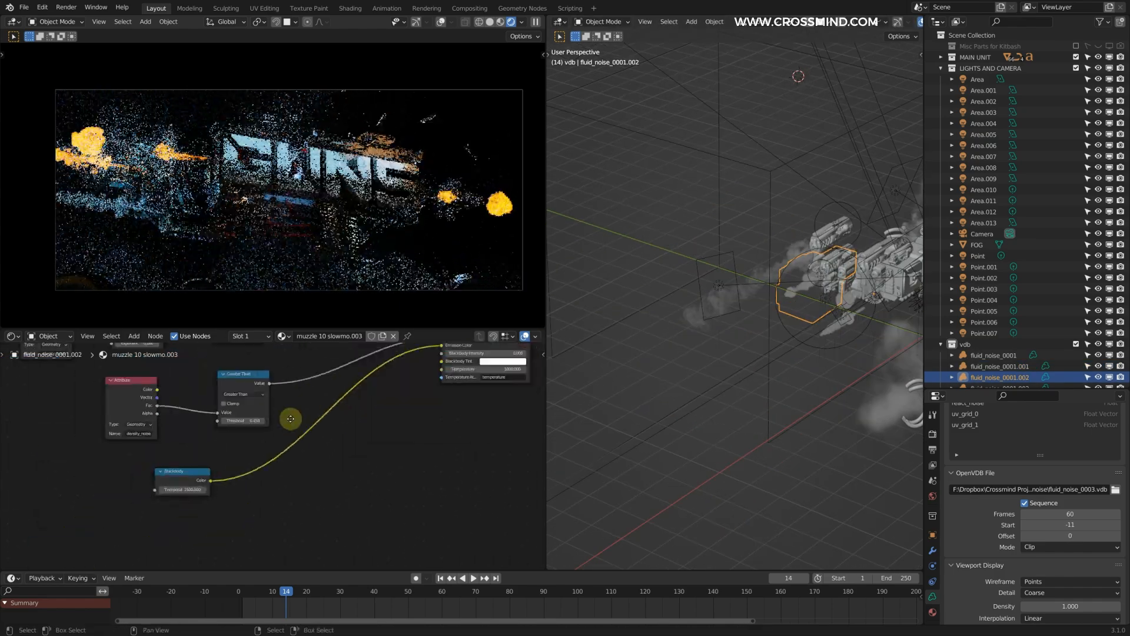
pyautogui.click(292, 423)
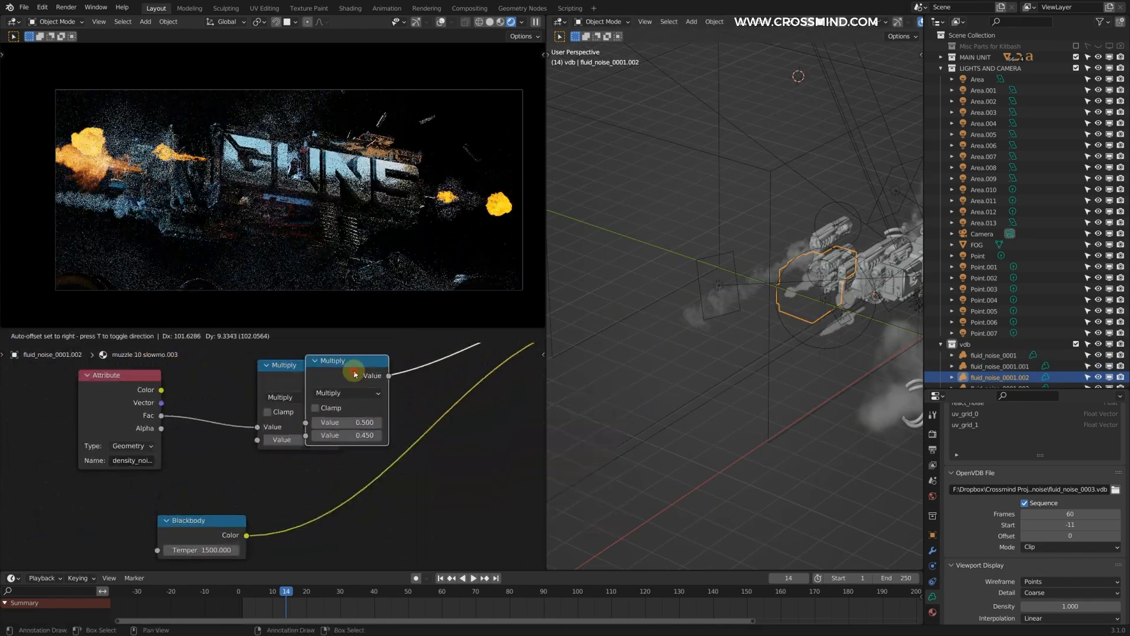
pyautogui.click(429, 394)
pyautogui.click(410, 496)
pyautogui.scroll(2, 273, 457)
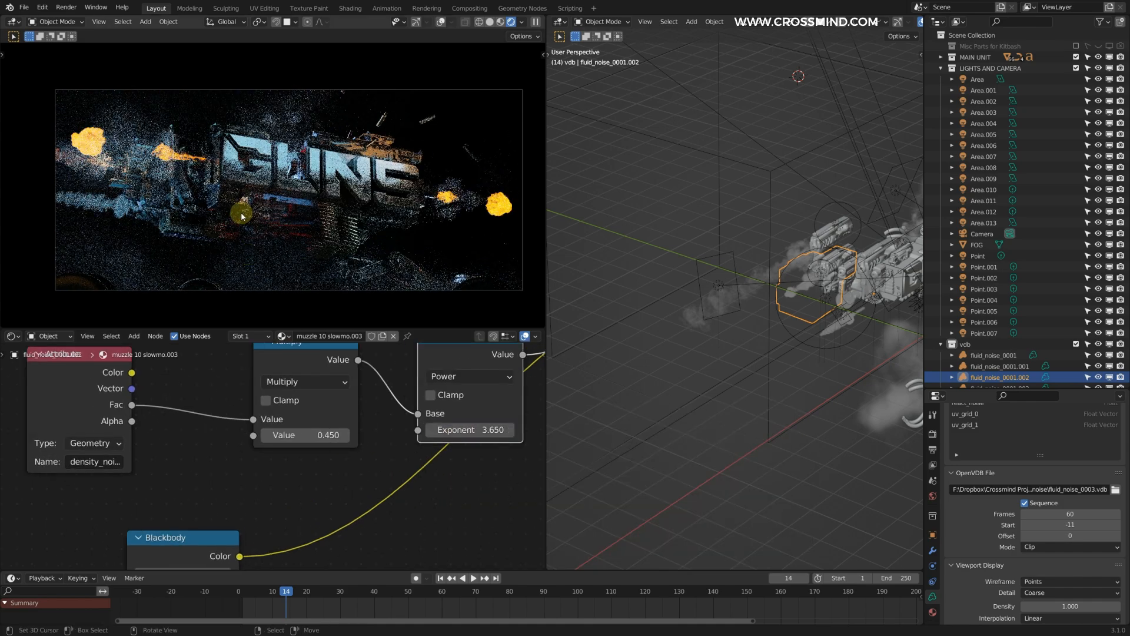
# Step: Duplicate the blue 500 W area light and place the copy near the ground smoke below the gun
pyautogui.press('g')
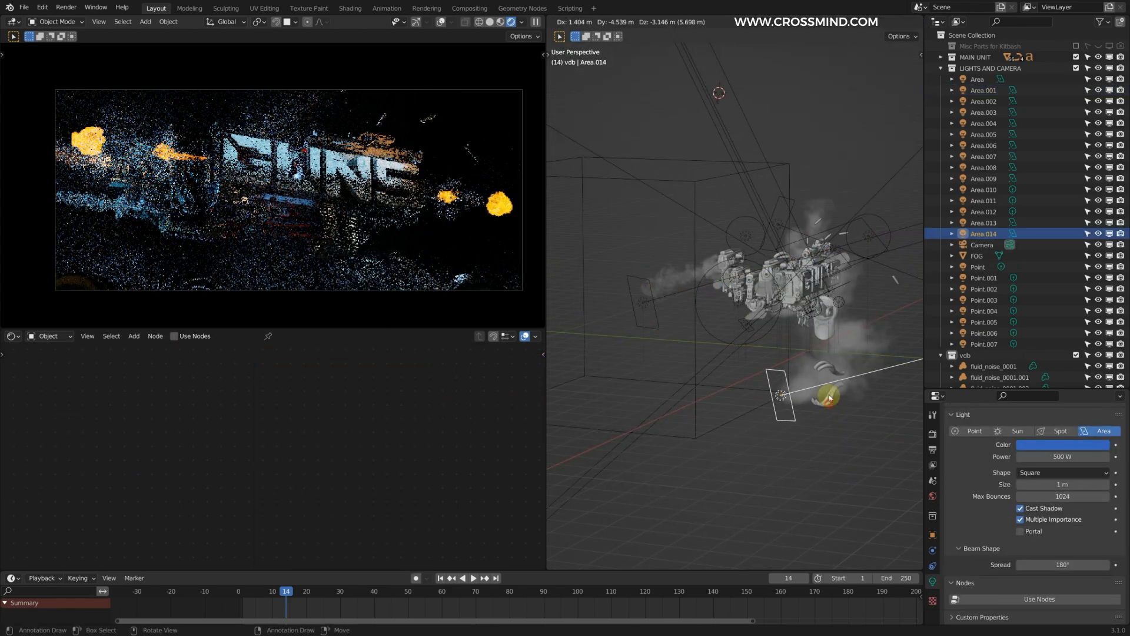
pyautogui.scroll(4, 824, 394)
pyautogui.rightClick(795, 439)
pyautogui.press('g')
pyautogui.click(795, 454)
pyautogui.moveTo(794, 454); pyautogui.dragTo(760, 343, button='middle')
pyautogui.scroll(-4, 770, 333)
# Step: Reduce the fire emission of the muzzle-flash volumes at the gun's front through their material nodes
pyautogui.rightClick(787, 302)
pyautogui.scroll(3, 787, 301)
pyautogui.rightClick(724, 302)
pyautogui.rightClick(724, 303)
pyautogui.rightClick(770, 337)
pyautogui.moveTo(564, 337); pyautogui.dragTo(686, 307, button='middle')
pyautogui.scroll(-4, 471, 365)
pyautogui.moveTo(202, 449); pyautogui.dragTo(386, 369, button='middle')
pyautogui.moveTo(201, 478); pyautogui.dragTo(207, 478)
# Step: Select the duplicated smoke volume fluid_noise_0001.007 and reposition it around the gun
pyautogui.moveTo(698, 316); pyautogui.dragTo(804, 326, button='middle')
pyautogui.rightClick(811, 276)
pyautogui.scroll(-3, 812, 277)
pyautogui.rightClick(872, 337)
pyautogui.press('g')
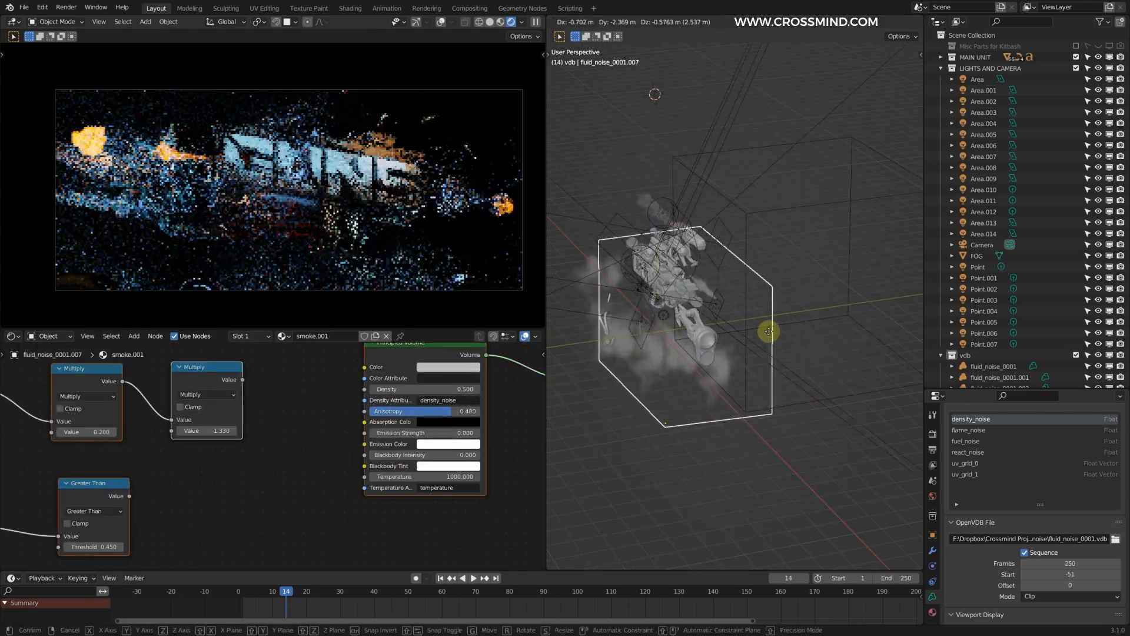
pyautogui.click(785, 334)
# Step: Lower the smoke material's anisotropy to 0.175, and move and rotate the smoke volume
pyautogui.click(375, 337)
pyautogui.moveTo(394, 436); pyautogui.dragTo(383, 436)
pyautogui.press('g')
pyautogui.moveTo(701, 354); pyautogui.dragTo(724, 307, button='middle')
pyautogui.click(802, 386)
pyautogui.press('r')
pyautogui.click(813, 339)
# Step: Finish repositioning the smoke volume fluid_noise_0001.007 and set the ground smoke material's density to 1.5
pyautogui.moveTo(794, 318); pyautogui.dragTo(850, 351, button='middle')
pyautogui.rightClick(850, 351)
pyautogui.click(444, 447)
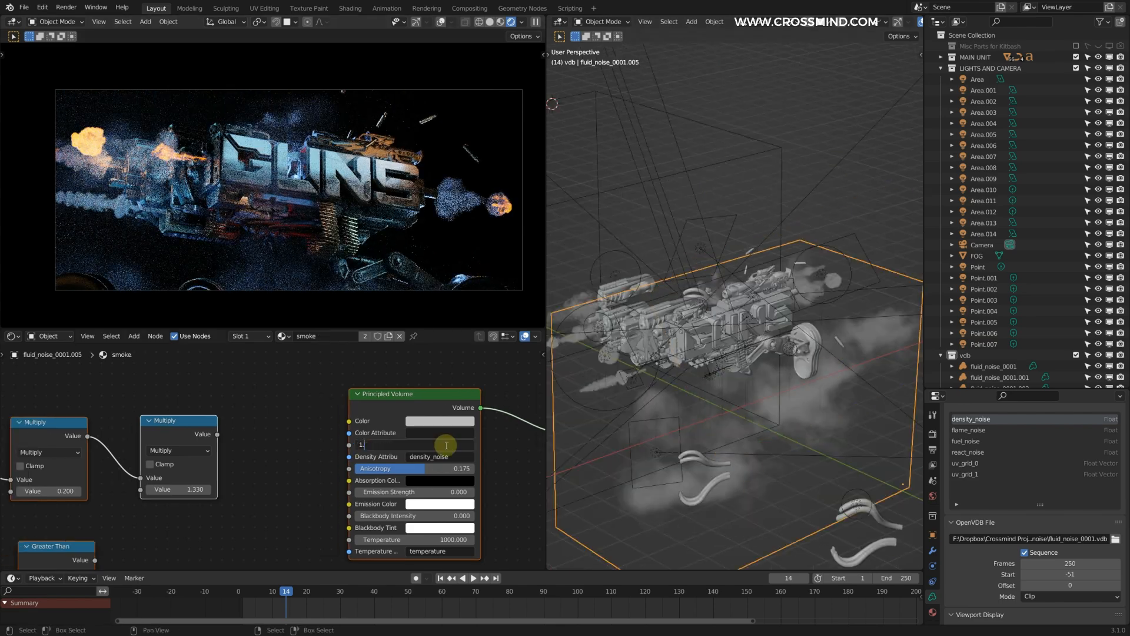
pyautogui.write('1.5')
pyautogui.press('Return')
# Step: Hide the volume objects in the layout viewport
pyautogui.scroll(5, 731, 356)
pyautogui.rightClick(731, 355)
pyautogui.click(881, 22)
pyautogui.click(902, 131)
pyautogui.scroll(-3, 742, 386)
pyautogui.moveTo(742, 386); pyautogui.dragTo(709, 377, button='middle')
# Step: Select the orange area light Area.003 beneath the gun and scale it
pyautogui.scroll(3, 700, 365)
pyautogui.rightClick(649, 340)
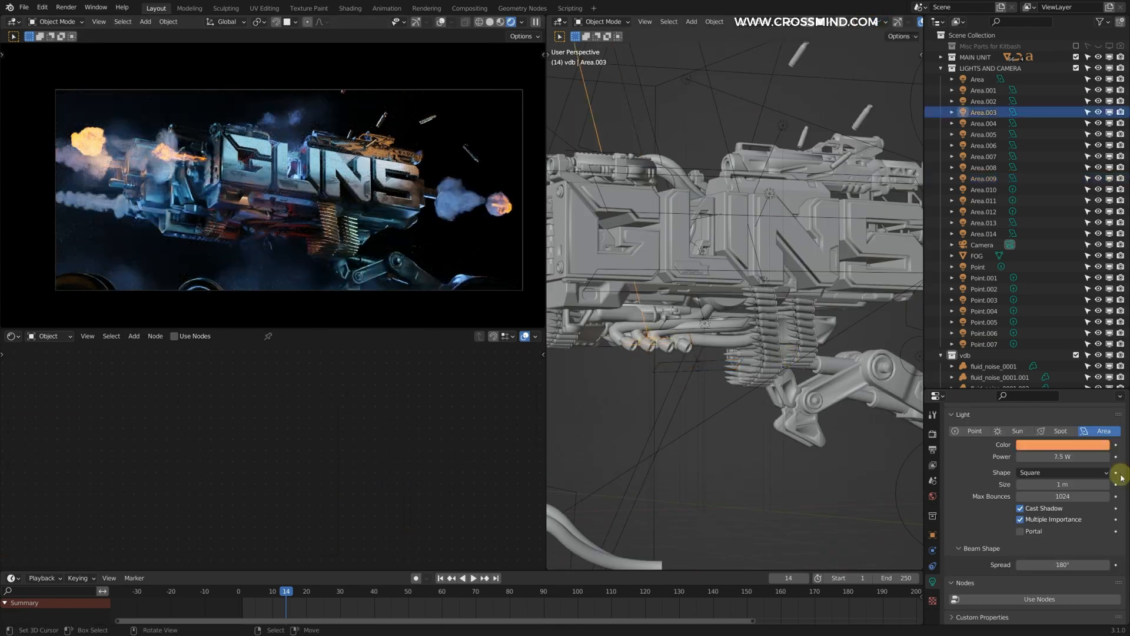
pyautogui.scroll(3, 329, 238)
pyautogui.scroll(-4, 707, 330)
pyautogui.press('s')
pyautogui.click(706, 330)
pyautogui.moveTo(707, 329); pyautogui.dragTo(759, 318, button='middle')
# Step: Select a neighbouring object beneath the gun and reposition it
pyautogui.rightClick(656, 280)
pyautogui.rightClick(669, 286)
pyautogui.moveTo(1067, 522); pyautogui.dragTo(1069, 523)
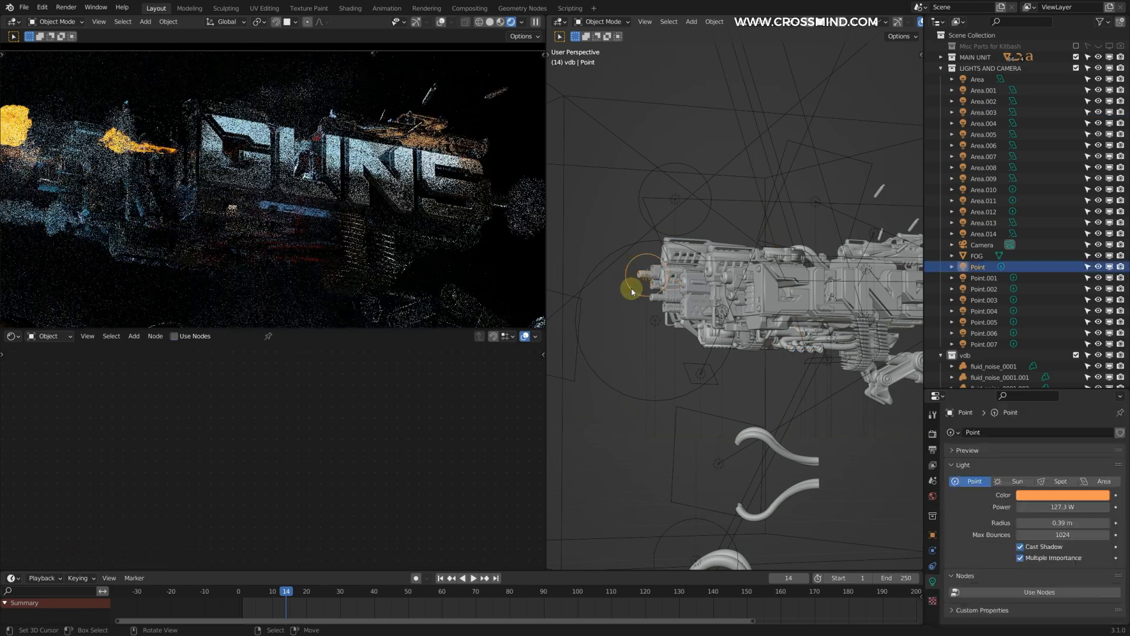
pyautogui.scroll(-3, 693, 262)
pyautogui.moveTo(694, 263); pyautogui.dragTo(783, 270, button='middle')
pyautogui.press('g')
pyautogui.click(865, 278)
pyautogui.moveTo(865, 277); pyautogui.dragTo(709, 328, button='middle')
# Step: Copy and paste the selected object and place the copy under the gun body
pyautogui.scroll(2, 707, 311)
pyautogui.hotkey('ctrl', 'c')
pyautogui.hotkey('ctrl', 'v')
pyautogui.press('g')
pyautogui.click(748, 321)
pyautogui.press('g')
pyautogui.click(734, 252)
# Step: Select the ammo belt hanging under the gun and move it along the Y axis
pyautogui.scroll(-2, 734, 252)
# Step: Show the volume objects in the layout viewport again and select the muzzle volume fluid_noise_0001.004
pyautogui.scroll(-1, 353, 224)
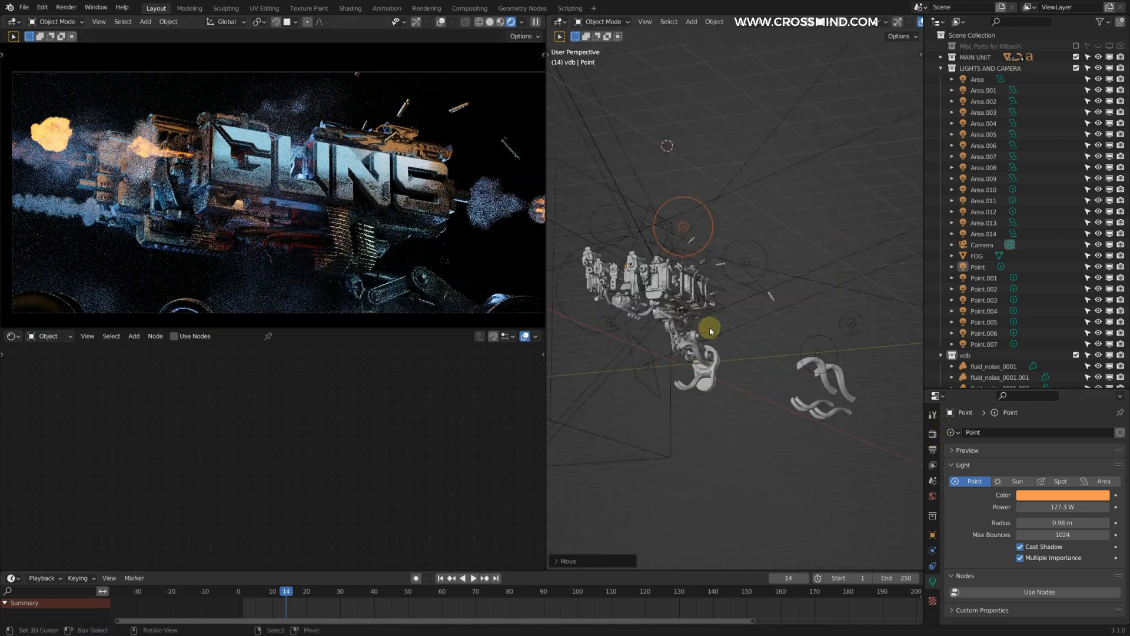
pyautogui.scroll(5, 707, 335)
pyautogui.rightClick(690, 373)
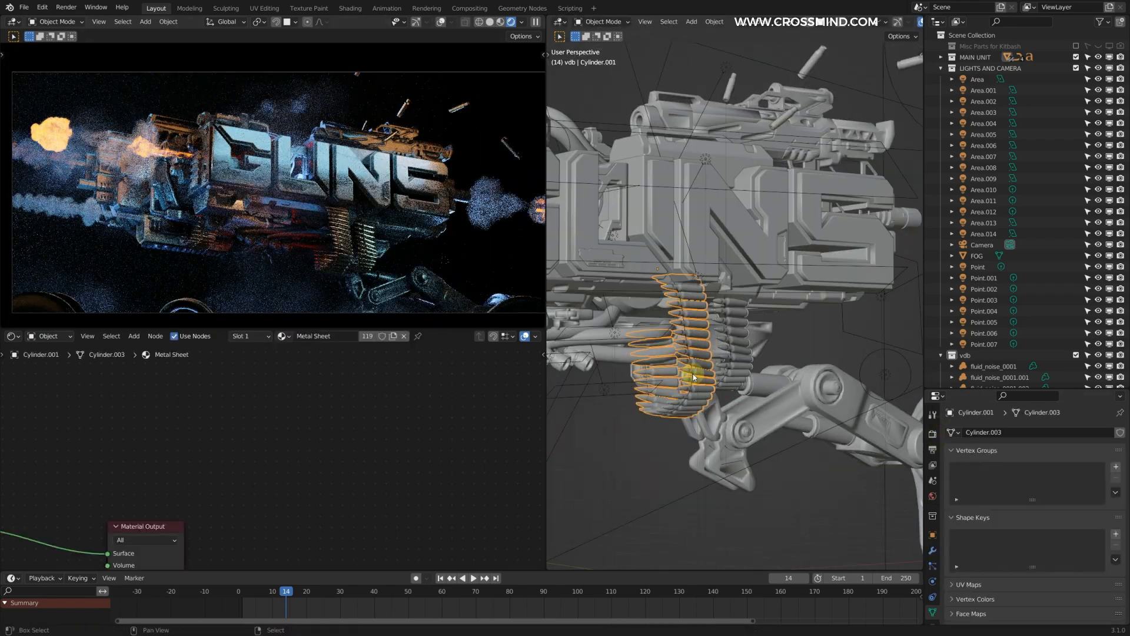
pyautogui.moveTo(690, 373); pyautogui.dragTo(830, 365, button='middle')
pyautogui.rightClick(836, 365)
pyautogui.press('g')
pyautogui.press('y')
pyautogui.click(738, 364)
pyautogui.moveTo(738, 365); pyautogui.dragTo(848, 312, button='middle')
pyautogui.keyDown('shift'); pyautogui.moveTo(848, 312); pyautogui.dragTo(745, 265, button='middle'); pyautogui.keyUp('shift')
pyautogui.scroll(-2, 744, 265)
pyautogui.click(879, 21)
pyautogui.click(903, 134)
pyautogui.rightClick(807, 268)
pyautogui.rightClick(808, 269)
# Step: Reposition the muzzle volume fluid_noise_0001.004 at the end of the gun
pyautogui.moveTo(412, 417); pyautogui.dragTo(360, 417)
pyautogui.press('g')
pyautogui.click(833, 313)
pyautogui.moveTo(833, 313); pyautogui.dragTo(716, 377, button='middle')
pyautogui.press('g')
pyautogui.click(745, 322)
pyautogui.moveTo(745, 322); pyautogui.dragTo(817, 242, button='middle')
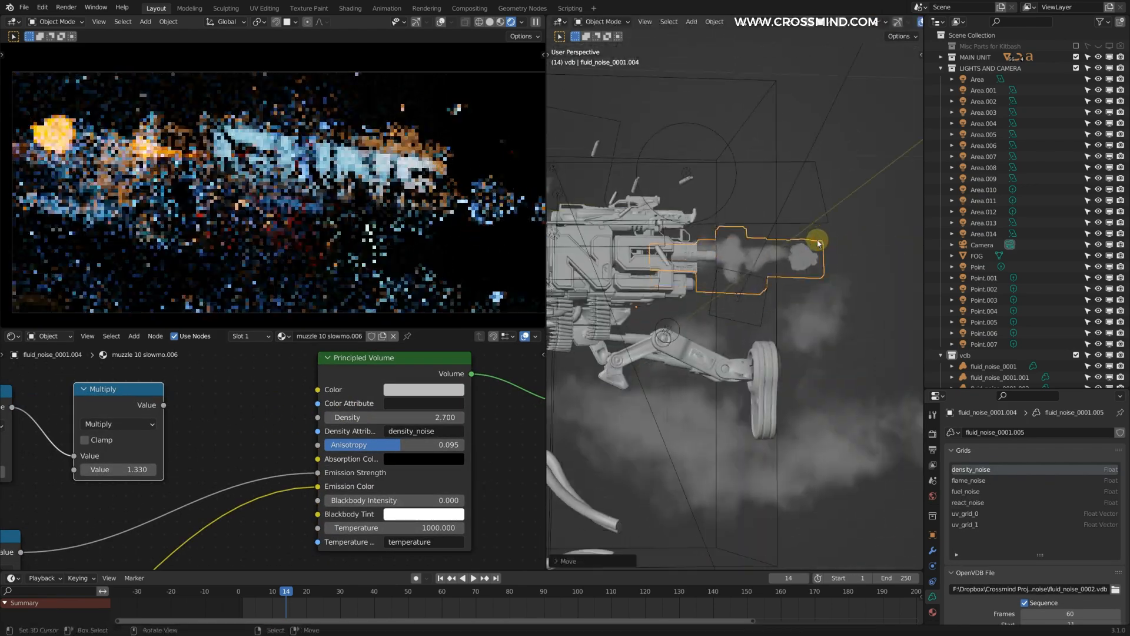
# Step: Fine-tune a math node value in the material of muzzle volume fluid_noise_0001.004
pyautogui.scroll(-3, 236, 480)
pyautogui.moveTo(189, 504); pyautogui.dragTo(410, 378, button='middle')
pyautogui.scroll(2, 330, 418)
pyautogui.moveTo(252, 458); pyautogui.dragTo(257, 458)
# Step: Select the volume fluid_noise_0001.003 near the gun's leg and reposition it
pyautogui.moveTo(836, 221); pyautogui.dragTo(769, 294, button='middle')
pyautogui.rightClick(772, 291)
pyautogui.press('g')
pyautogui.click(785, 339)
pyautogui.moveTo(785, 338); pyautogui.dragTo(772, 316, button='middle')
# Step: Give fluid_noise_0001.003 its own copy of the muzzle material and edit the grid name in its Attribute node
pyautogui.scroll(-5, 400, 438)
pyautogui.click(381, 336)
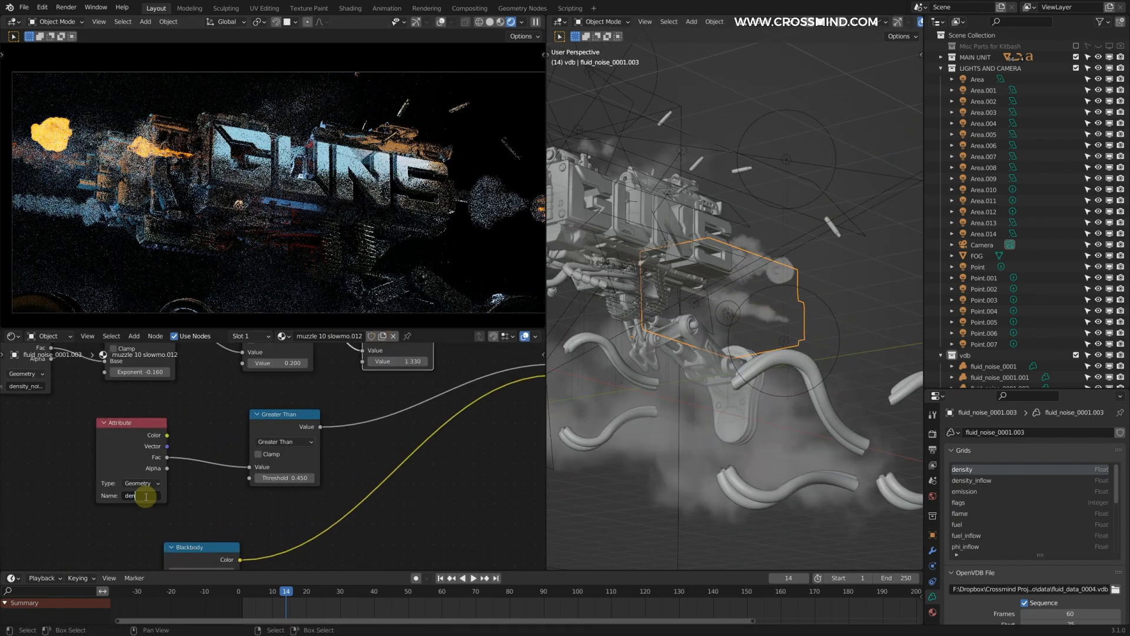
pyautogui.scroll(1, 370, 430)
pyautogui.press('BackSpace')
pyautogui.press('BackSpace')
pyautogui.press('BackSpace')
pyautogui.press('BackSpace')
pyautogui.press('BackSpace')
pyautogui.press('Return')
# Step: Scale the volume fluid_noise_0001.003 and reposition it beside the gun's leg
pyautogui.moveTo(839, 333); pyautogui.dragTo(789, 328, button='middle')
pyautogui.press('s')
pyautogui.click(810, 326)
pyautogui.moveTo(388, 408); pyautogui.dragTo(368, 427)
pyautogui.moveTo(519, 404); pyautogui.dragTo(387, 412, button='middle')
pyautogui.press('g')
pyautogui.click(776, 315)
pyautogui.scroll(-4, 776, 315)
pyautogui.moveTo(776, 315); pyautogui.dragTo(819, 312, button='middle')
# Step: Reposition the blue 500 W area light Area.002 near the gun's leg and lighten the orange color of point light Point.001
pyautogui.click(778, 300)
pyautogui.moveTo(875, 382); pyautogui.dragTo(824, 379, button='middle')
pyautogui.press('g')
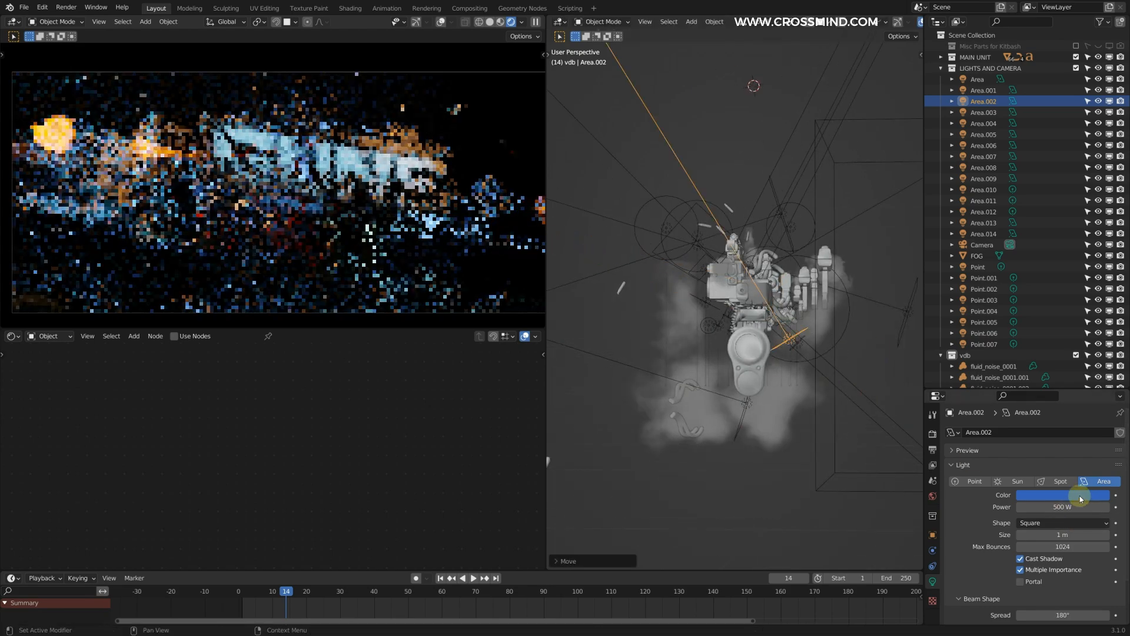
pyautogui.click(1082, 501)
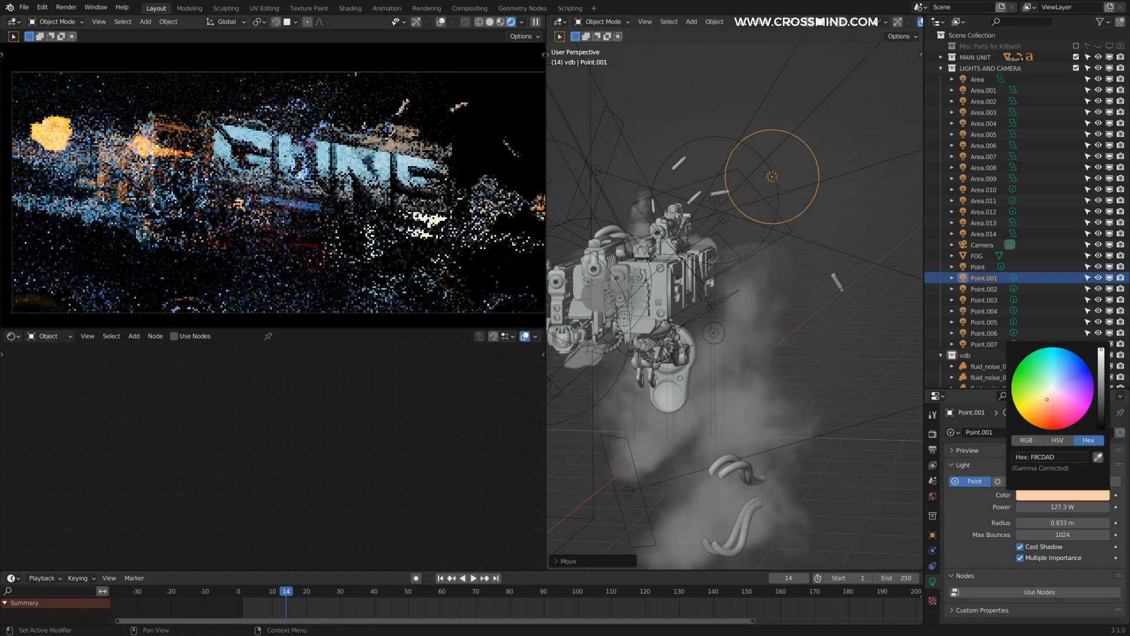
pyautogui.moveTo(1047, 399); pyautogui.dragTo(1044, 402)
pyautogui.scroll(-1, 417, 251)
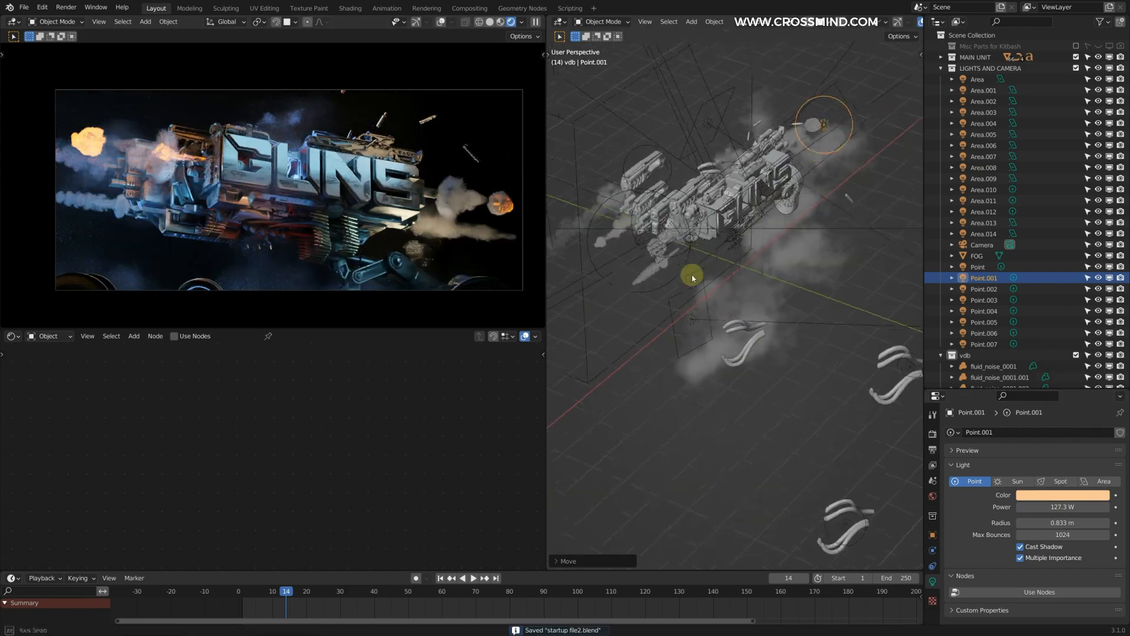
# Step: Scale the FOG volume box along X and move it along the X and Y axes
pyautogui.press('g')
pyautogui.press('x')
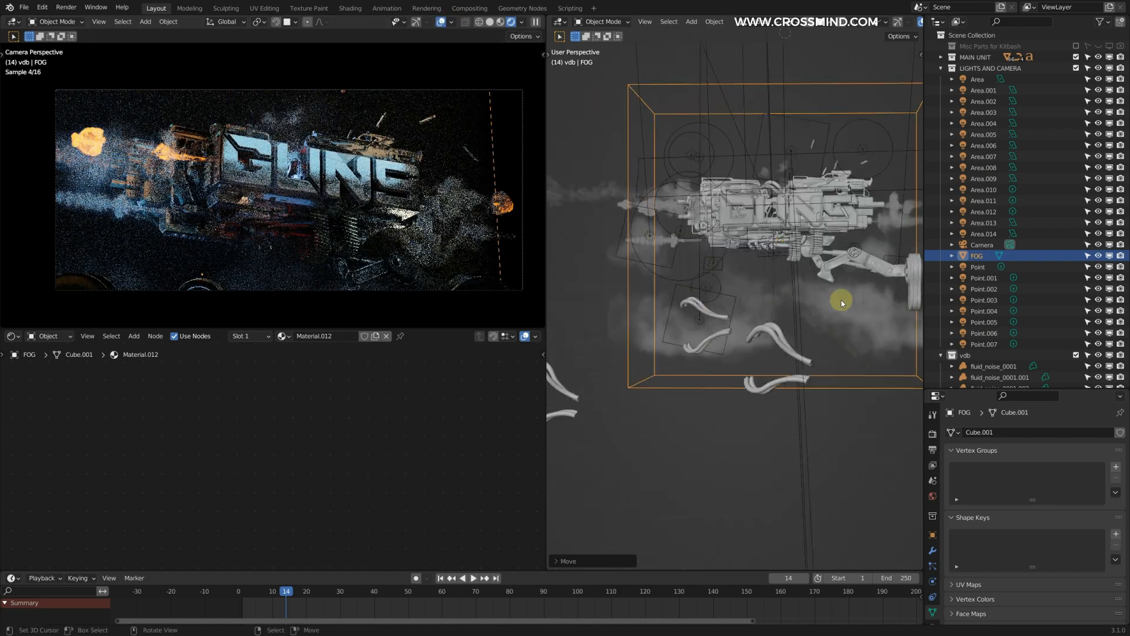
pyautogui.press('s')
pyautogui.press('x')
pyautogui.moveTo(700, 304); pyautogui.dragTo(761, 314, button='middle')
pyautogui.press('g')
pyautogui.press('y')
pyautogui.press('g')
pyautogui.press('y')
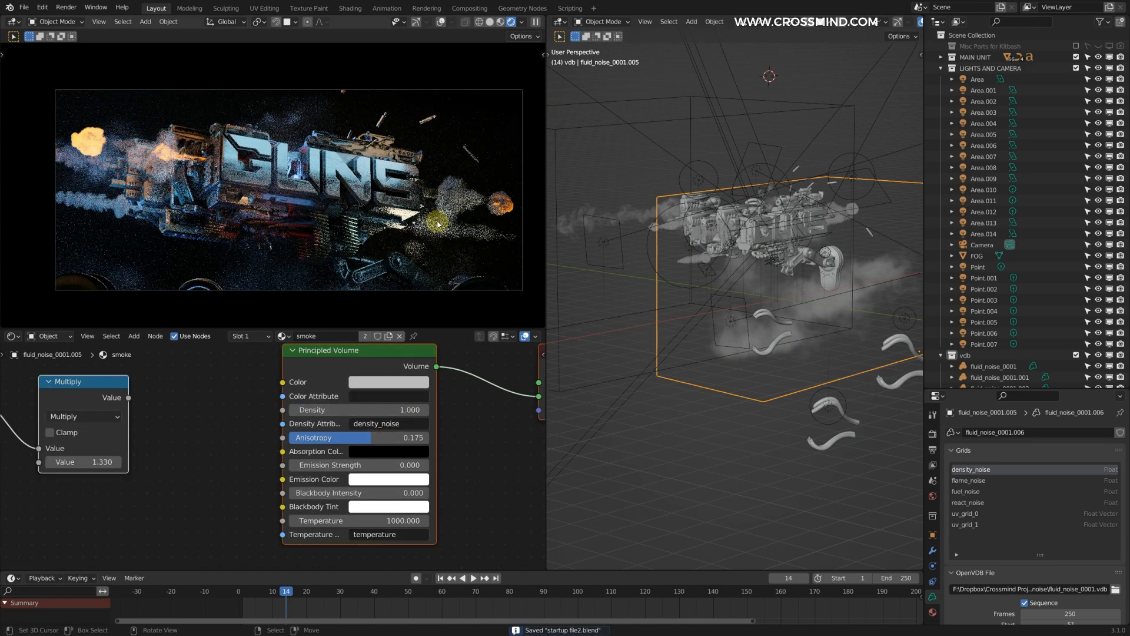
# Step: Duplicate the blue 50 W area light Area.006 below the gun, then scale the copy and place it by the gun's leg
pyautogui.moveTo(819, 241); pyautogui.dragTo(721, 236, button='middle')
pyautogui.scroll(3, 754, 298)
pyautogui.click(675, 232)
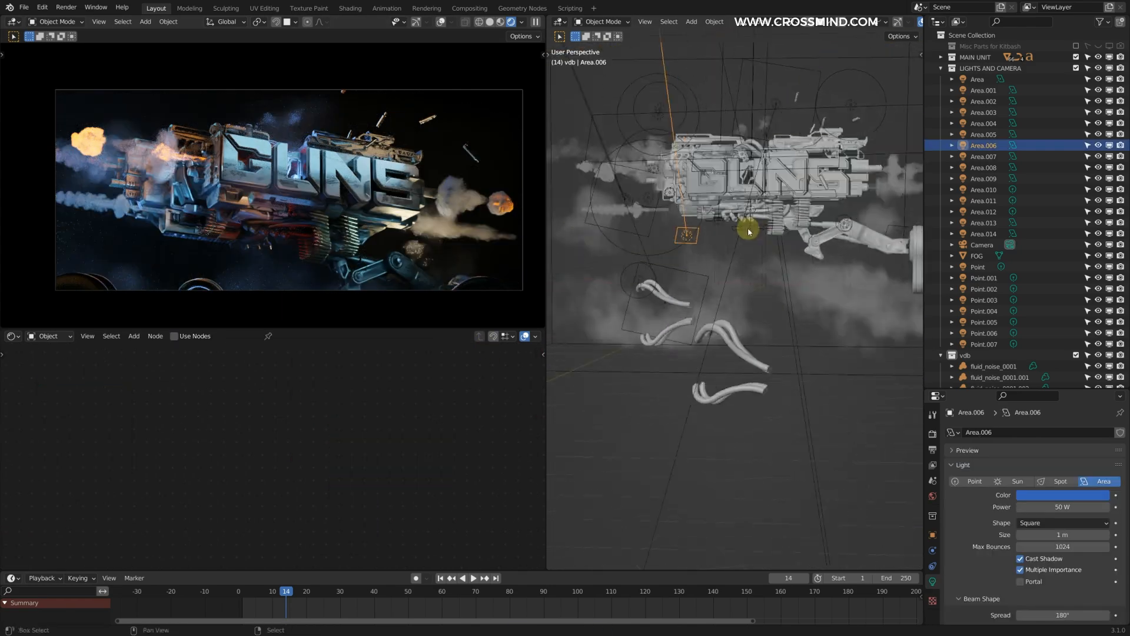
pyautogui.hotkey('shift', 'd')
pyautogui.click(660, 248)
pyautogui.moveTo(614, 269); pyautogui.dragTo(730, 218, button='middle')
pyautogui.press('g')
pyautogui.click(812, 225)
pyautogui.moveTo(809, 228); pyautogui.dragTo(736, 265, button='middle')
pyautogui.press('s')
pyautogui.click(771, 268)
pyautogui.press('g')
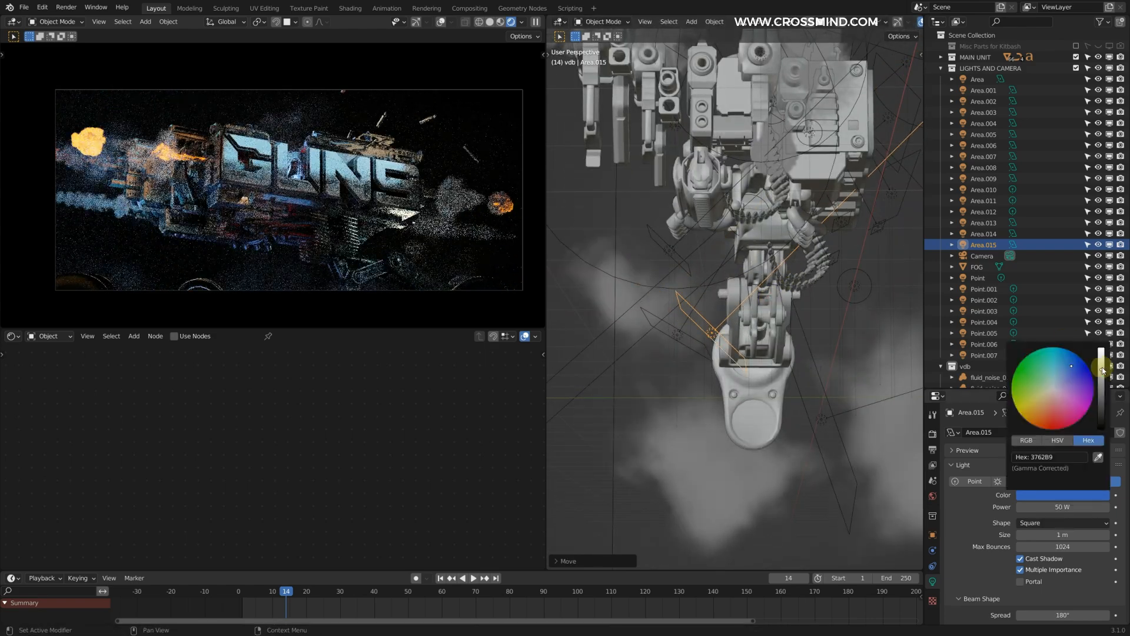
# Step: Duplicate the blue light by the gun's leg, convert the copy to a Spot light and position it
pyautogui.hotkey('shift', 'd')
pyautogui.click(815, 375)
pyautogui.moveTo(851, 260); pyautogui.dragTo(718, 235, button='middle')
pyautogui.click(1060, 481)
pyautogui.press('g')
pyautogui.click(730, 259)
# Step: Narrow the spot light's beam to 10.8°, move it and set its power to 5.3 W
pyautogui.scroll(-4, 1091, 560)
pyautogui.moveTo(1064, 541); pyautogui.dragTo(1033, 541)
pyautogui.press('g')
pyautogui.moveTo(824, 282); pyautogui.dragTo(792, 295, button='middle')
pyautogui.click(700, 283)
pyautogui.moveTo(1063, 456); pyautogui.dragTo(1077, 457)
# Step: Duplicate the blue spot light and rotate the copy to aim it at the gun
pyautogui.moveTo(765, 282); pyautogui.dragTo(772, 353, button='middle')
pyautogui.hotkey('shift', 'd')
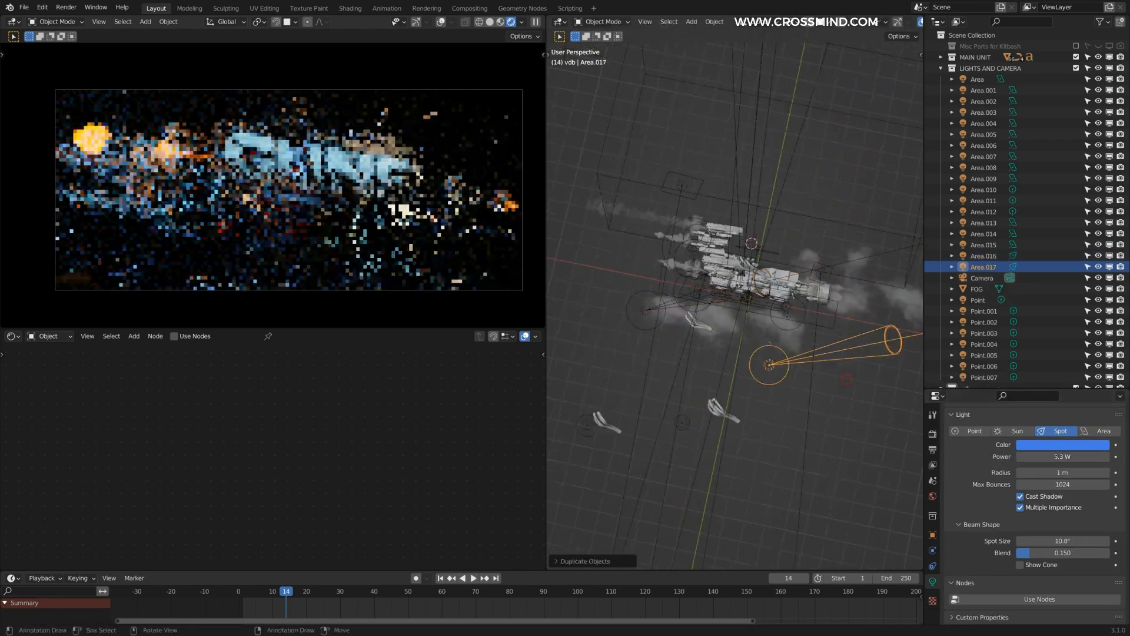
pyautogui.click(845, 377)
pyautogui.press('r')
pyautogui.click(901, 330)
pyautogui.moveTo(907, 329); pyautogui.dragTo(867, 298, button='middle')
pyautogui.click(825, 352)
# Step: Move the copied spot light below the gun and set its power to 200.3 W with a 14.8° spot size
pyautogui.moveTo(825, 347); pyautogui.dragTo(766, 306, button='middle')
pyautogui.press('g')
pyautogui.click(766, 283)
pyautogui.moveTo(766, 259); pyautogui.dragTo(783, 215, button='middle')
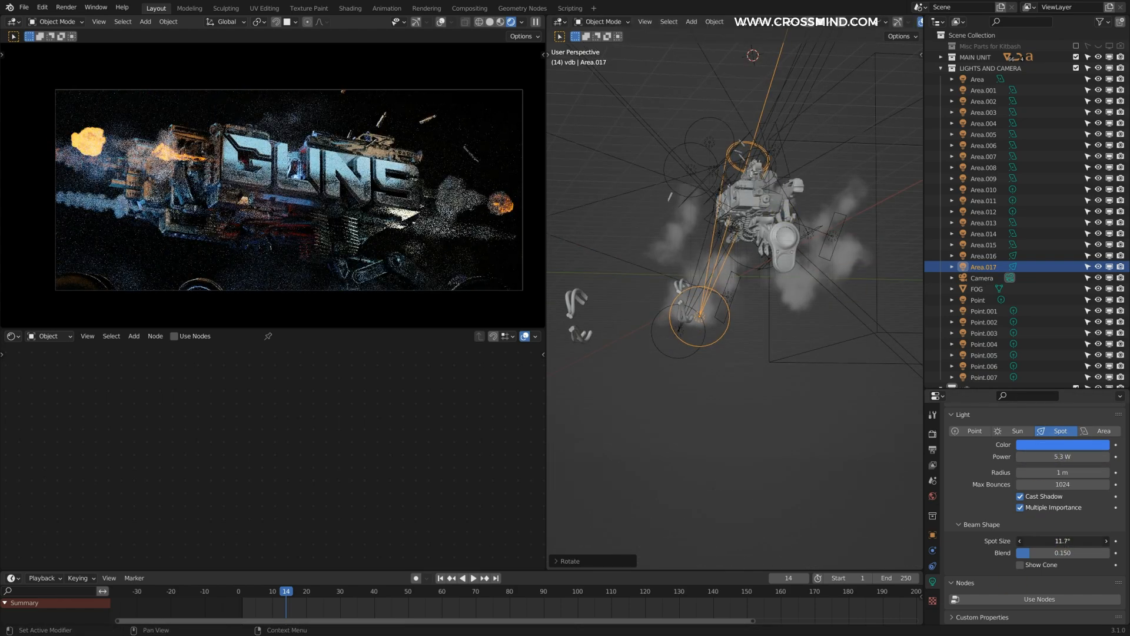
pyautogui.moveTo(1062, 457); pyautogui.dragTo(1095, 457)
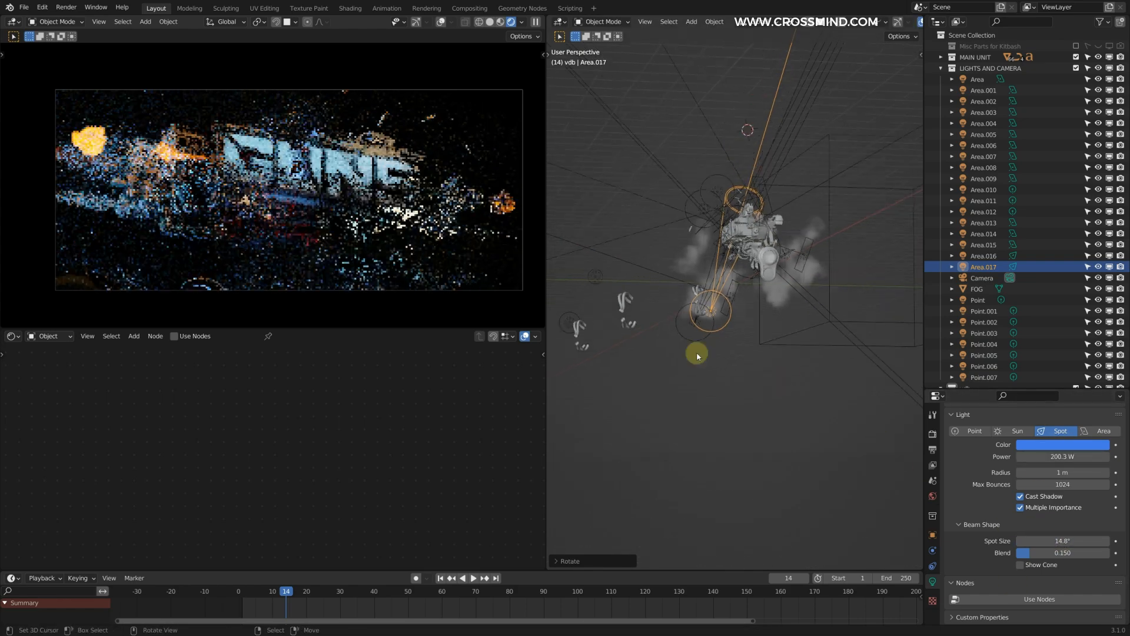
# Step: Try inserting a duplicated math node set to Power before the emission strength in the material of muzzle volume fluid_noise_0001
pyautogui.moveTo(782, 378); pyautogui.dragTo(841, 337, button='middle')
pyautogui.moveTo(667, 269); pyautogui.dragTo(745, 214, button='middle')
pyautogui.scroll(3, 744, 214)
pyautogui.rightClick(745, 214)
pyautogui.rightClick(345, 363)
pyautogui.hotkey('shift', 'd')
pyautogui.click(350, 450)
pyautogui.scroll(2, 351, 450)
pyautogui.click(335, 423)
pyautogui.click(305, 308)
pyautogui.scroll(-2, 338, 434)
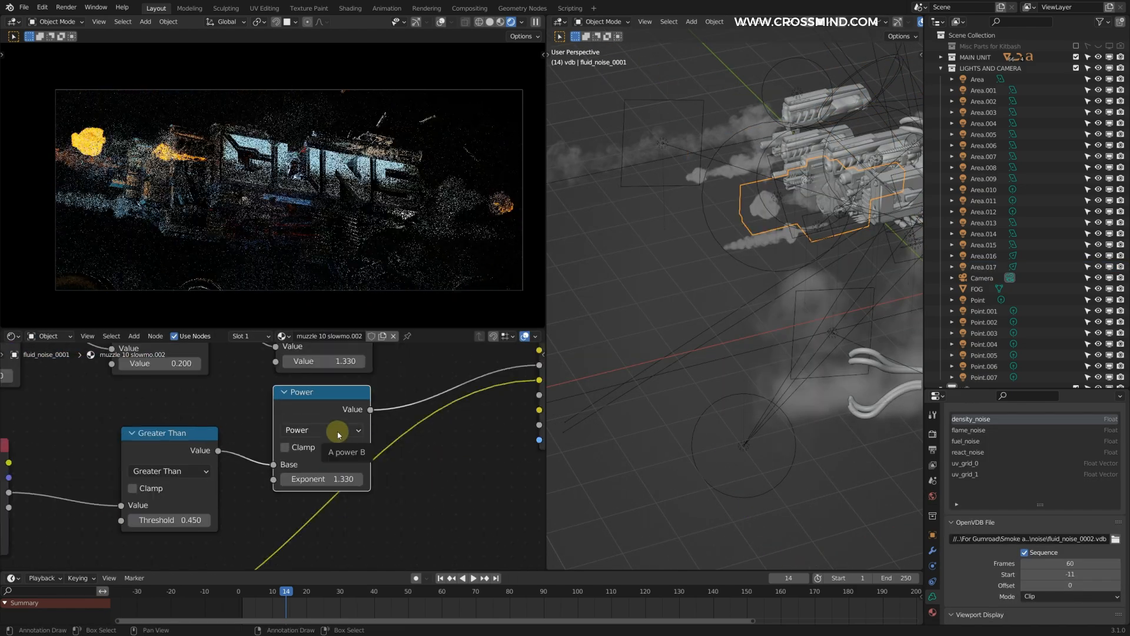
# Step: Try driving the muzzle volume's density from the second Multiply node with a value of 1.570
pyautogui.moveTo(331, 449); pyautogui.dragTo(287, 531, button='middle')
pyautogui.scroll(-1, 287, 530)
pyautogui.moveTo(280, 451); pyautogui.dragTo(303, 451)
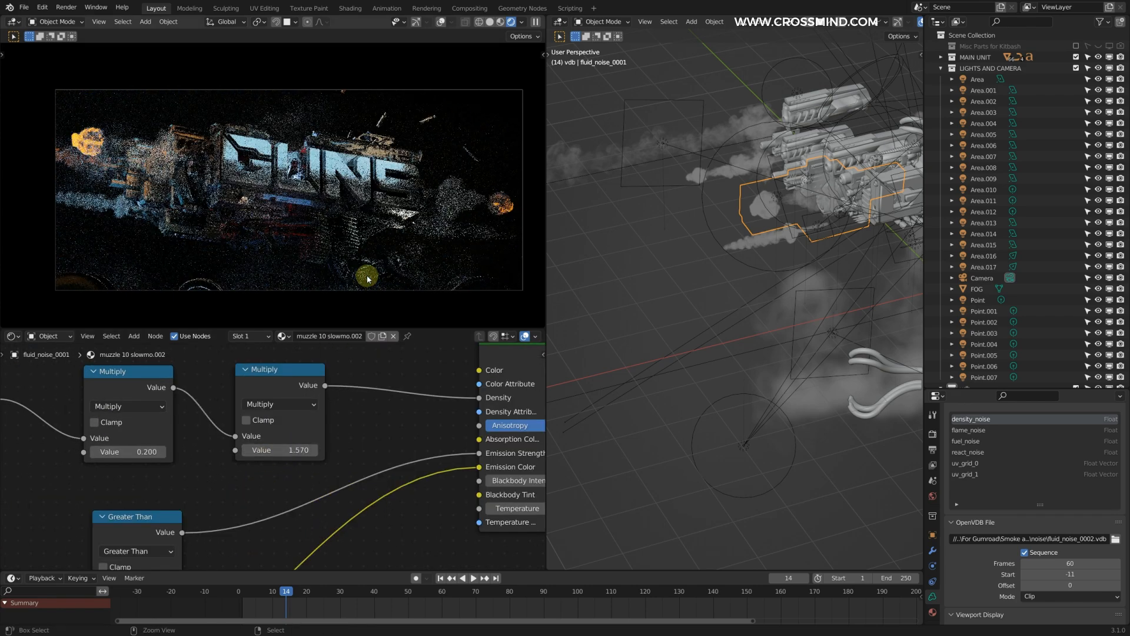
# Step: Adjust the Principled Volume density directly in the material of muzzle volume fluid_noise_0001
pyautogui.moveTo(226, 435); pyautogui.dragTo(300, 383, button='middle')
pyautogui.scroll(-2, 262, 502)
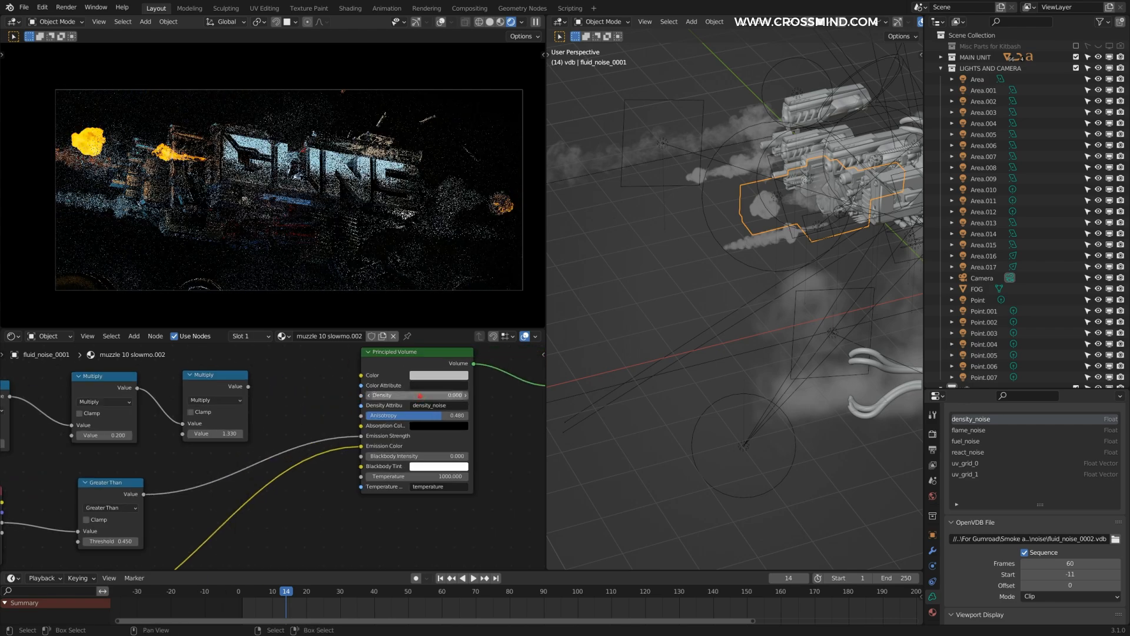
pyautogui.moveTo(427, 395); pyautogui.dragTo(418, 395)
pyautogui.moveTo(213, 402); pyautogui.dragTo(296, 390, button='middle')
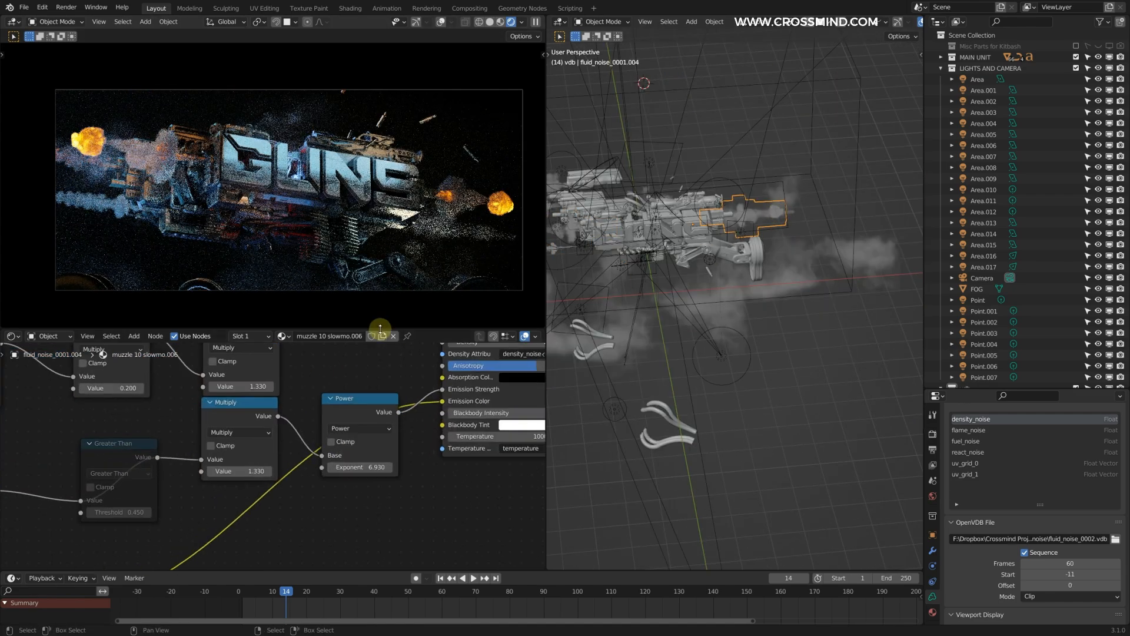
# Step: Set the VDB sequence start of fluid_noise_0001.004 to -15 and save the file
pyautogui.press('Return')
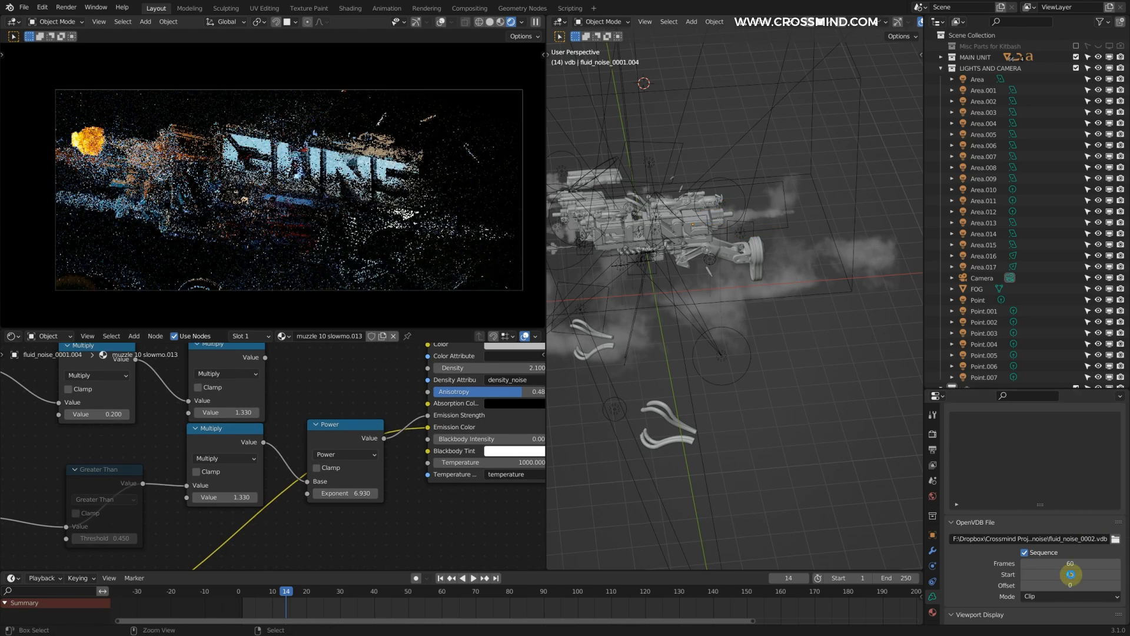
pyautogui.hotkey('ctrl', 's')
pyautogui.moveTo(806, 303); pyautogui.dragTo(733, 231, button='middle')
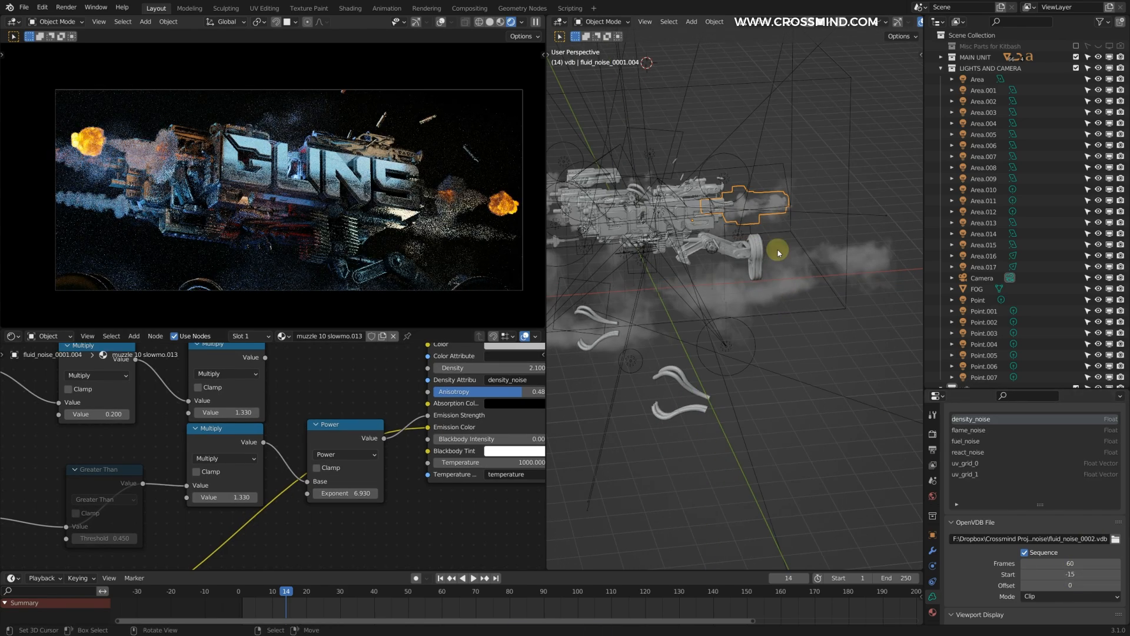
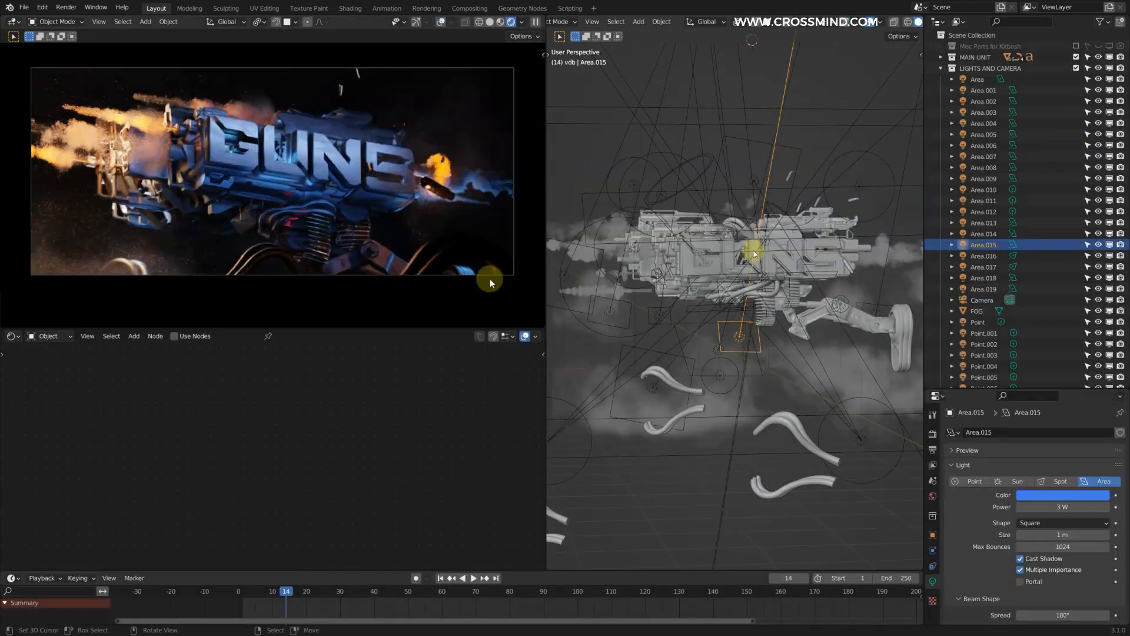
pyautogui.moveTo(755, 253); pyautogui.dragTo(762, 246, button='middle')
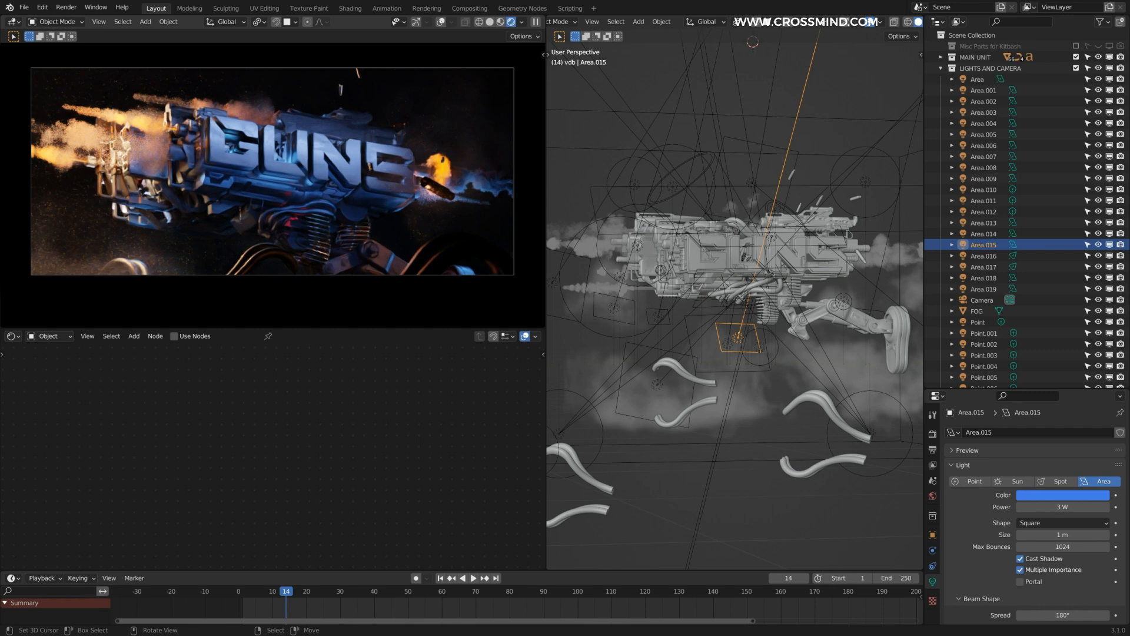
pyautogui.scroll(3, 614, 255)
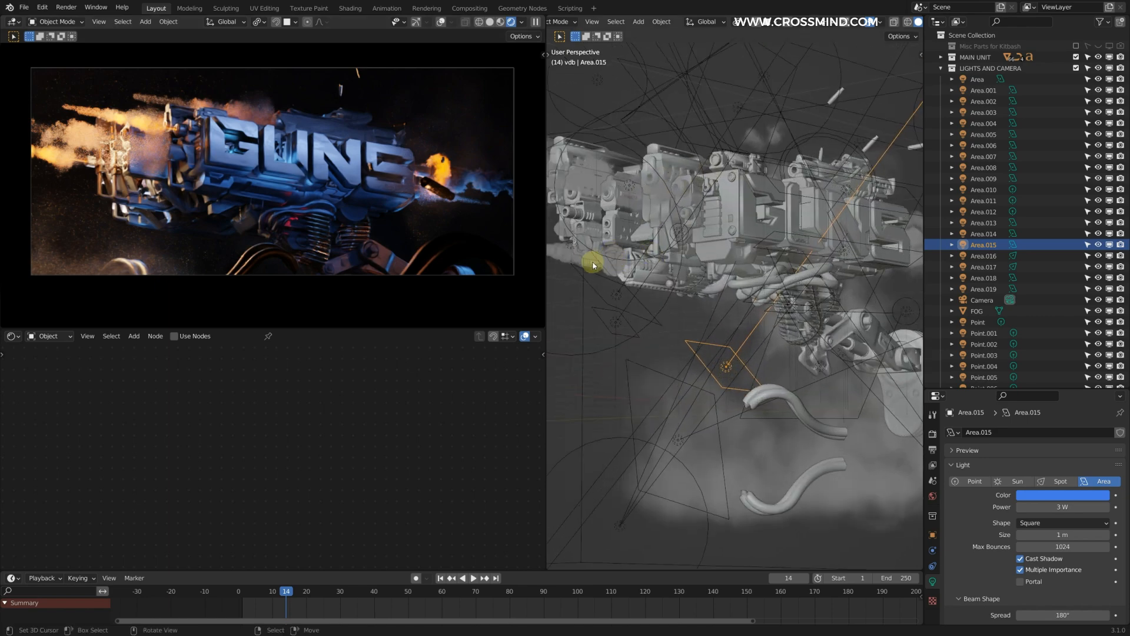
pyautogui.scroll(4, 619, 267)
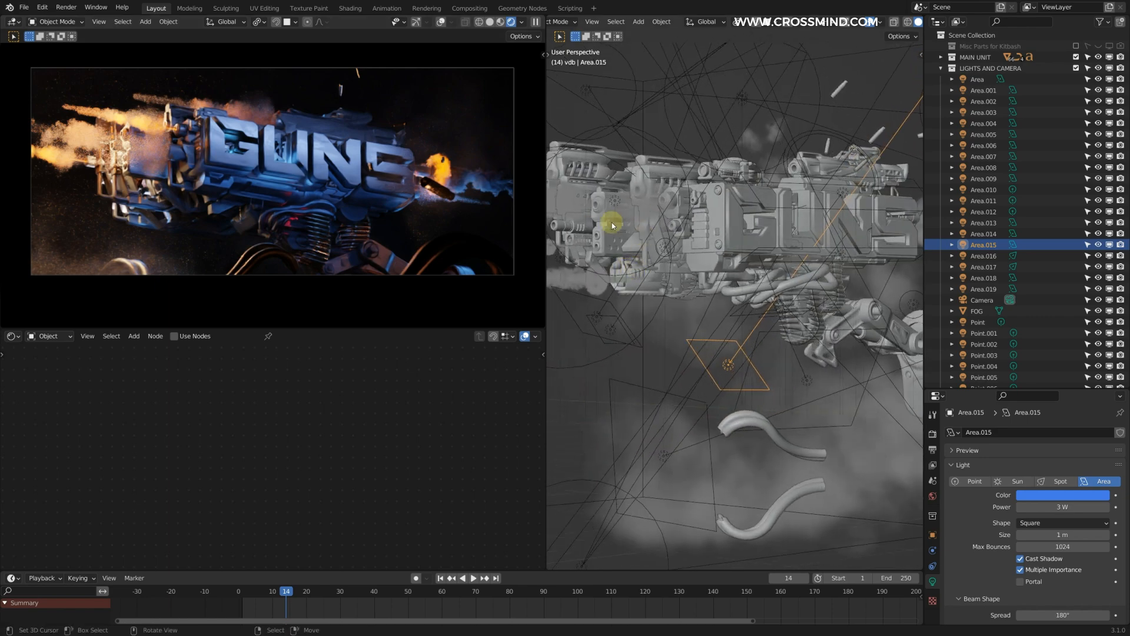
pyautogui.scroll(-4, 739, 221)
pyautogui.moveTo(738, 221)
pyautogui.mouseDown(button='middle')
pyautogui.moveTo(714, 235)
pyautogui.moveTo(724, 234)
pyautogui.mouseUp(button='middle')
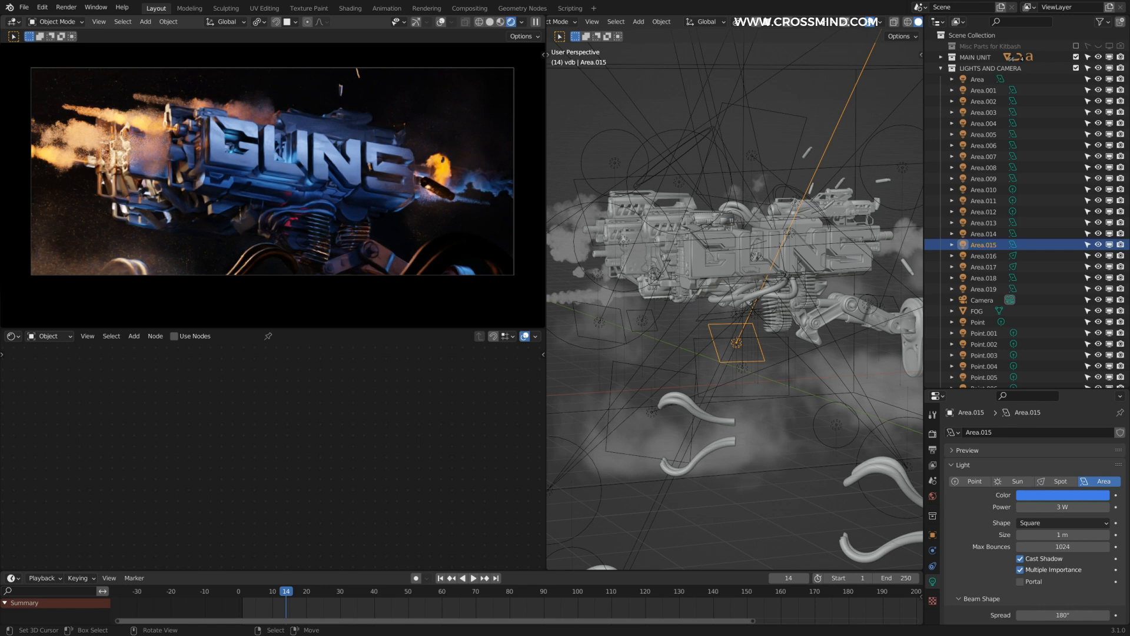
pyautogui.scroll(2, 736, 248)
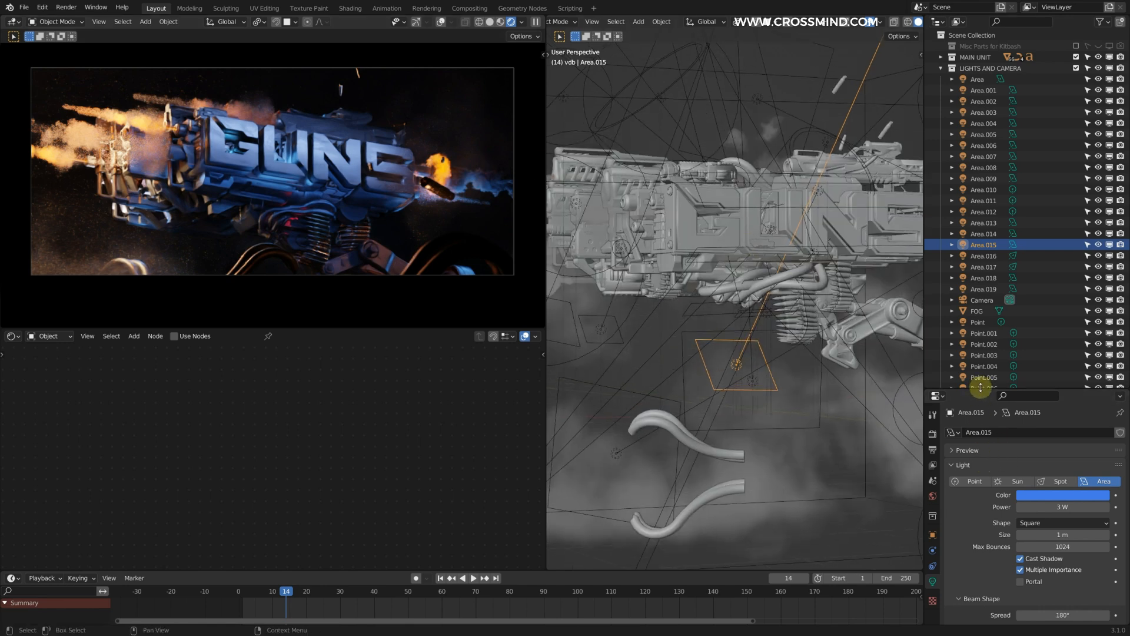
# Step: Review the scene's output resolution, frame range and PNG format along with the Cycles sampling, denoising and light path settings
pyautogui.moveTo(981, 387); pyautogui.dragTo(981, 231)
pyautogui.click(933, 276)
pyautogui.click(932, 293)
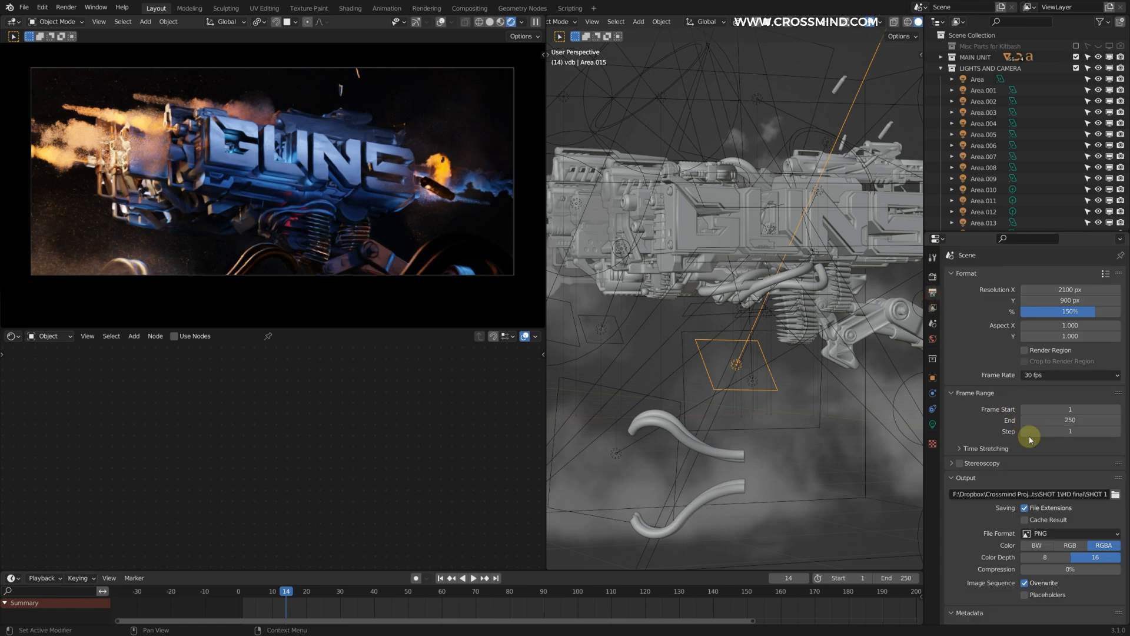
pyautogui.click(933, 279)
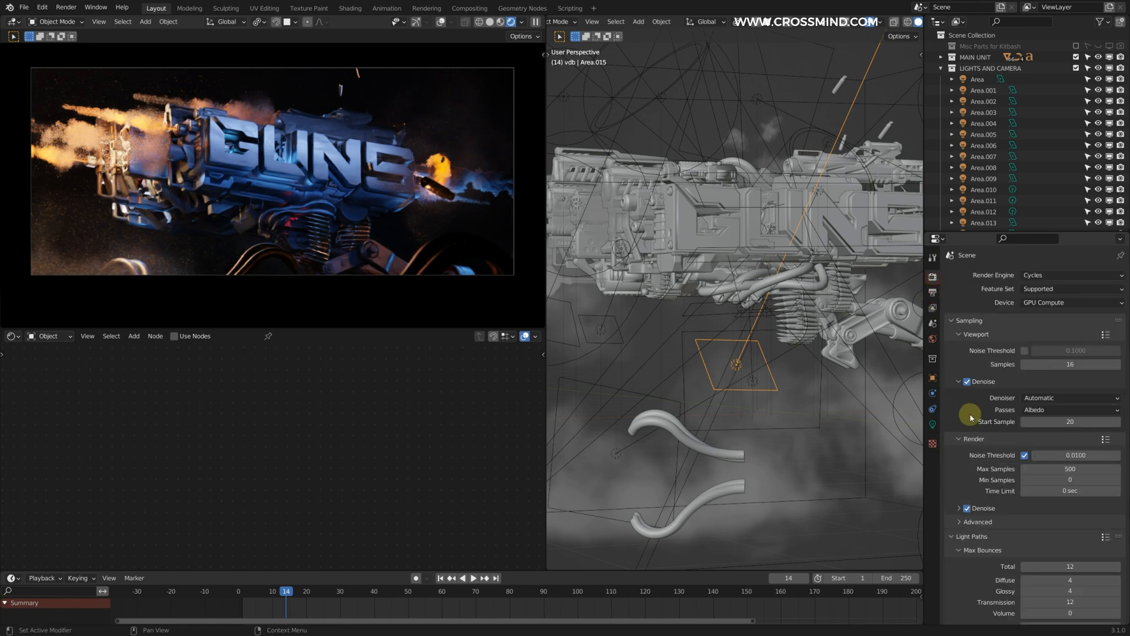
pyautogui.scroll(-2, 991, 434)
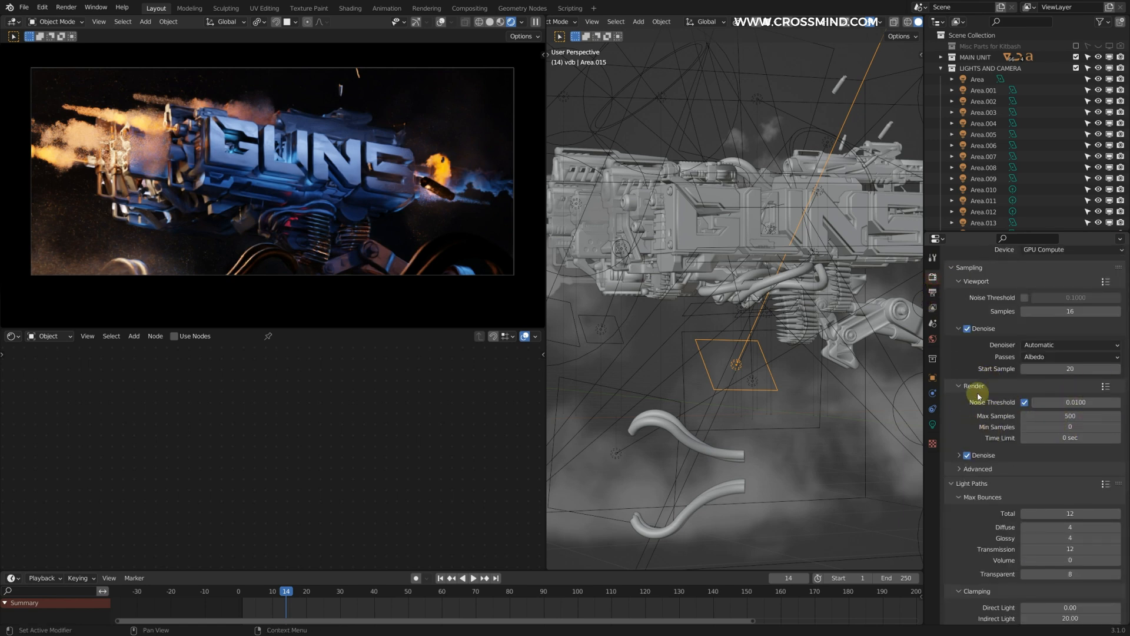
pyautogui.scroll(2, 962, 457)
pyautogui.click(932, 292)
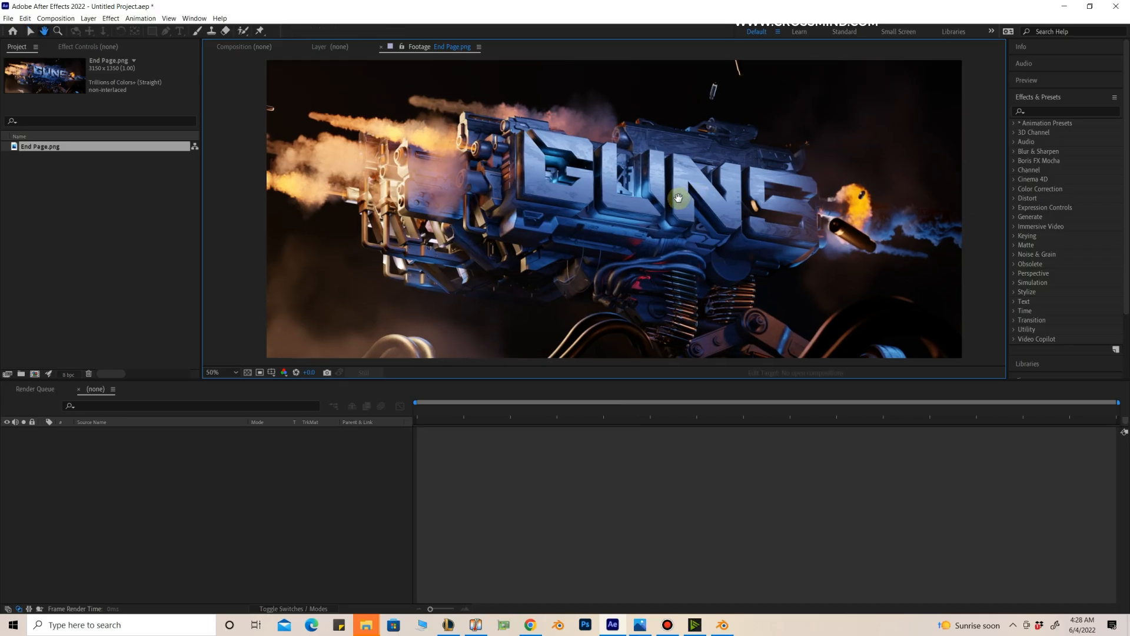
# Step: Switch to After Effects and examine the rendered End Page.png footage across the gun, title lettering, smoke and muzzle flashes
pyautogui.moveTo(679, 198); pyautogui.dragTo(662, 200, button='middle')
pyautogui.scroll(1, 596, 197)
pyautogui.scroll(-1, 589, 198)
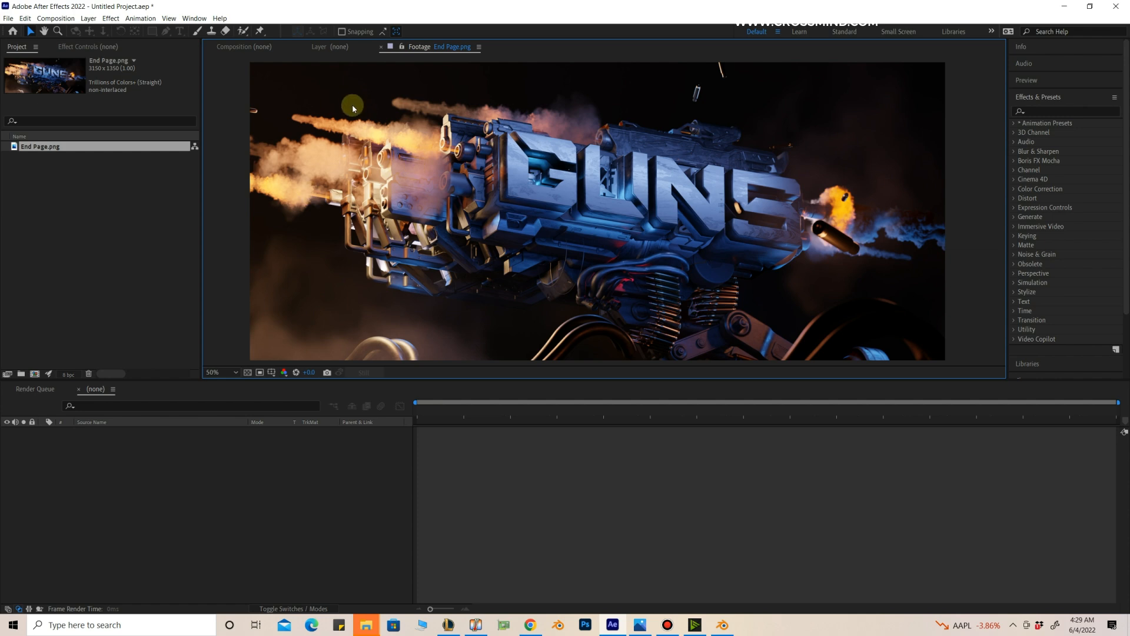
pyautogui.moveTo(900, 240); pyautogui.dragTo(894, 237, button='middle')
pyautogui.moveTo(800, 208); pyautogui.dragTo(823, 208, button='middle')
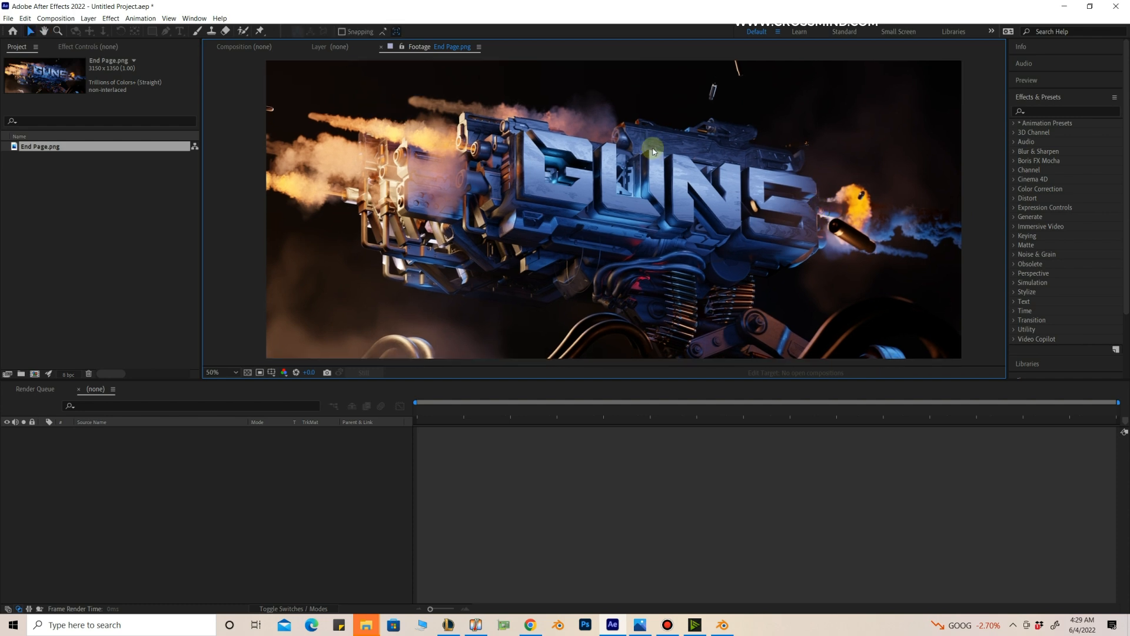
pyautogui.click(723, 447)
pyautogui.click(719, 275)
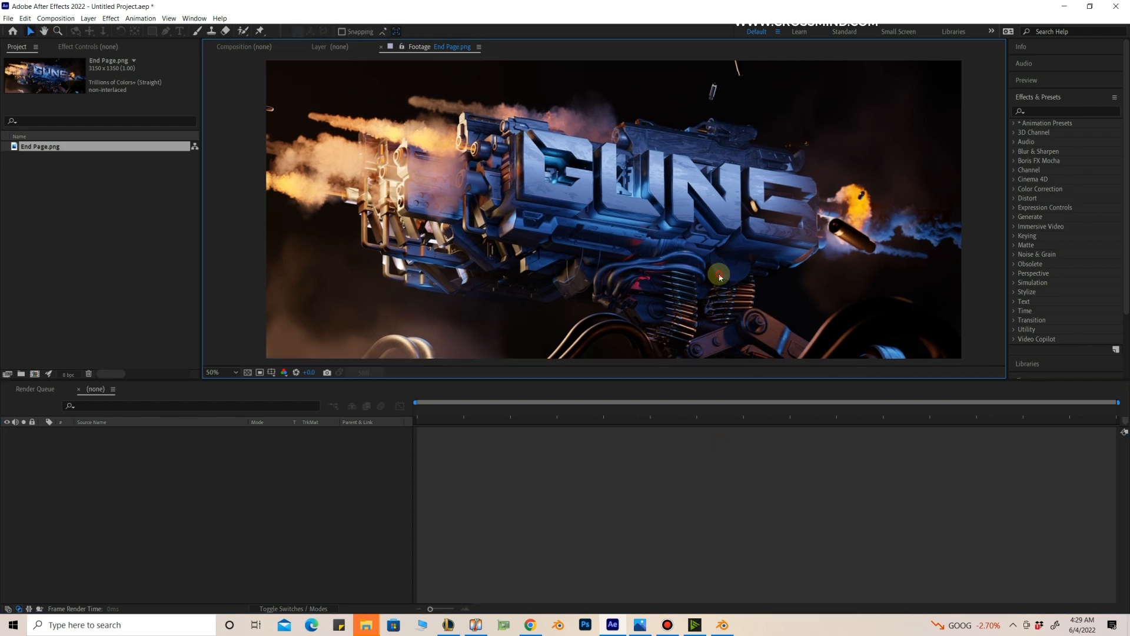
pyautogui.moveTo(673, 222); pyautogui.dragTo(684, 229, button='middle')
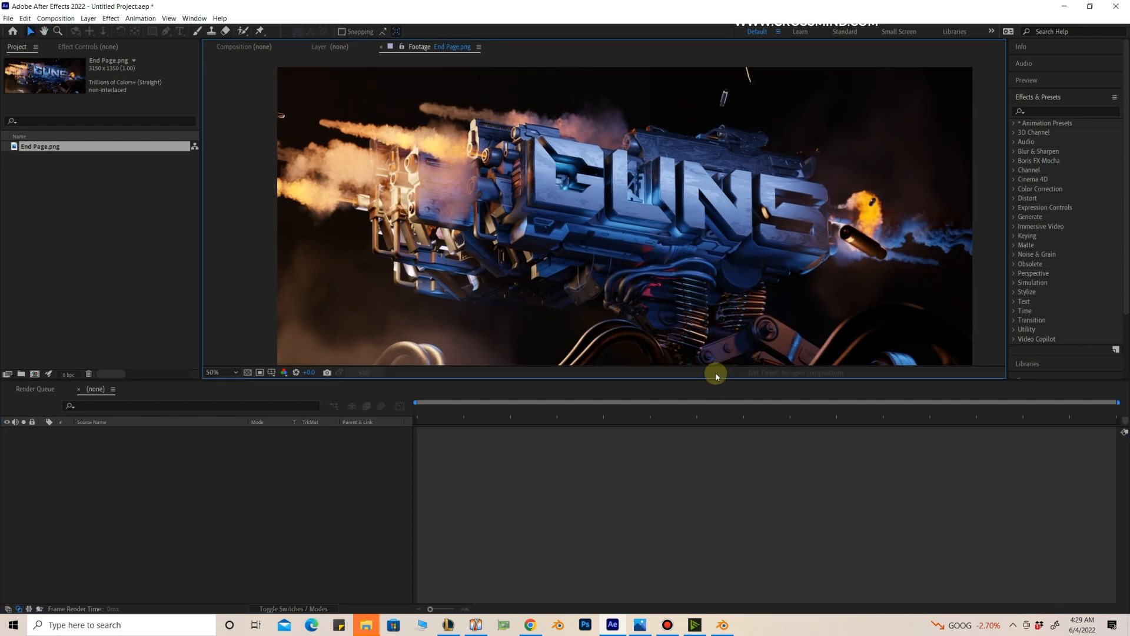
pyautogui.moveTo(717, 376); pyautogui.dragTo(714, 393)
pyautogui.moveTo(710, 317); pyautogui.dragTo(710, 313, button='middle')
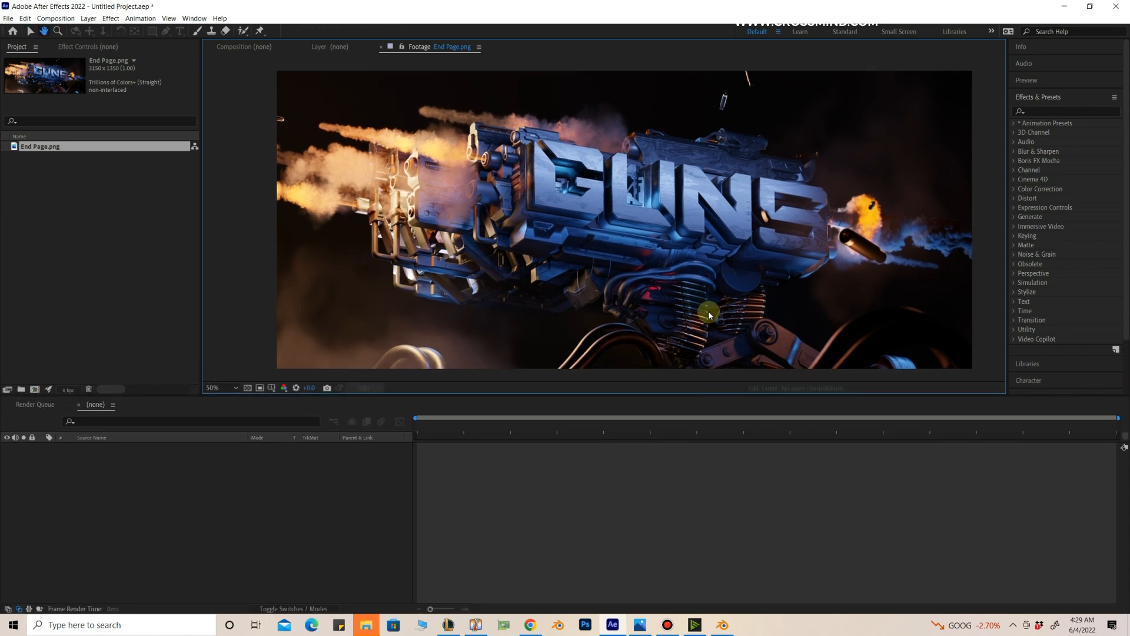
pyautogui.click(140, 18)
pyautogui.moveTo(110, 18)
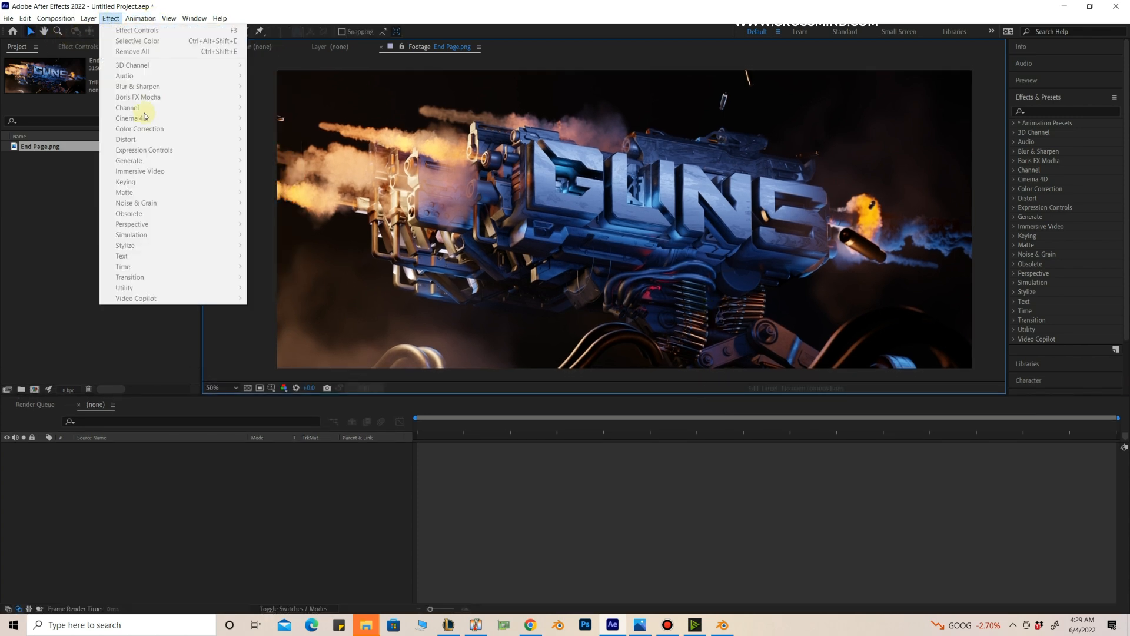
pyautogui.click(554, 211)
pyautogui.click(110, 19)
pyautogui.moveTo(546, 238); pyautogui.dragTo(543, 236, button='middle')
# Step: Create a composition from End Page.png and apply an Exposure effect to its layer with exposure set to 0.29
pyautogui.click(48, 206)
pyautogui.moveTo(50, 148); pyautogui.dragTo(31, 315)
pyautogui.click(111, 18)
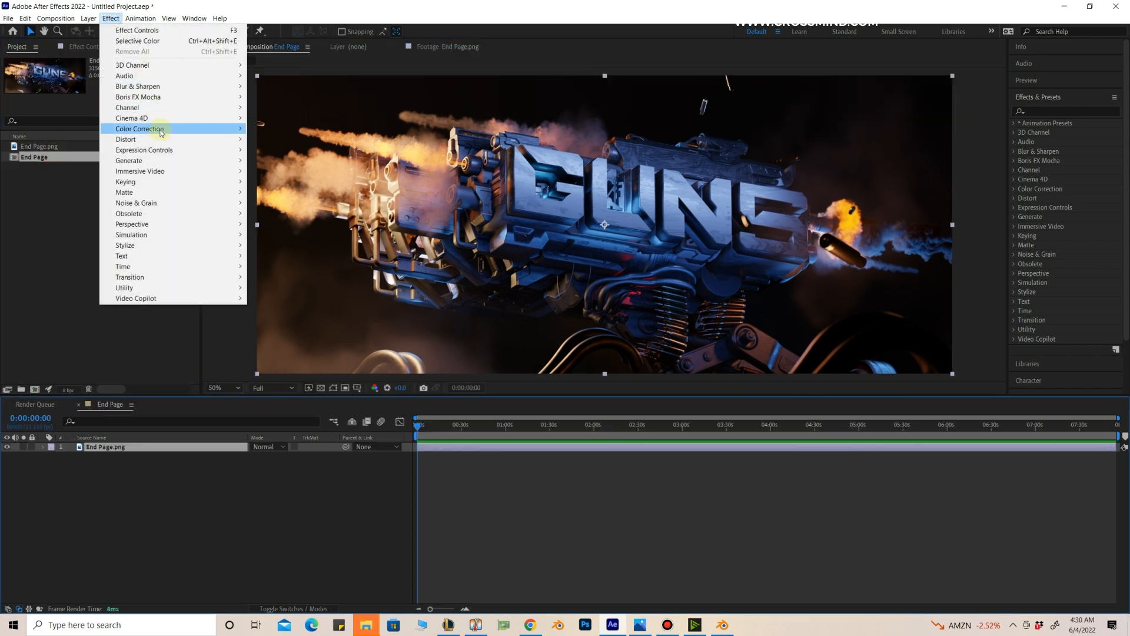
pyautogui.moveTo(160, 128)
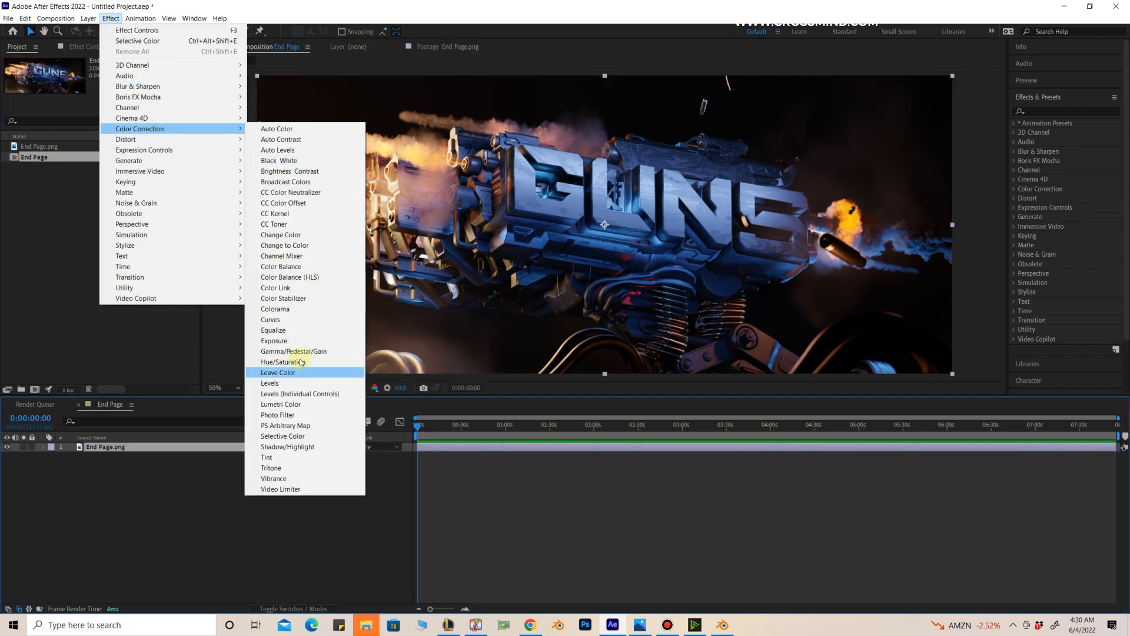
pyautogui.click(283, 340)
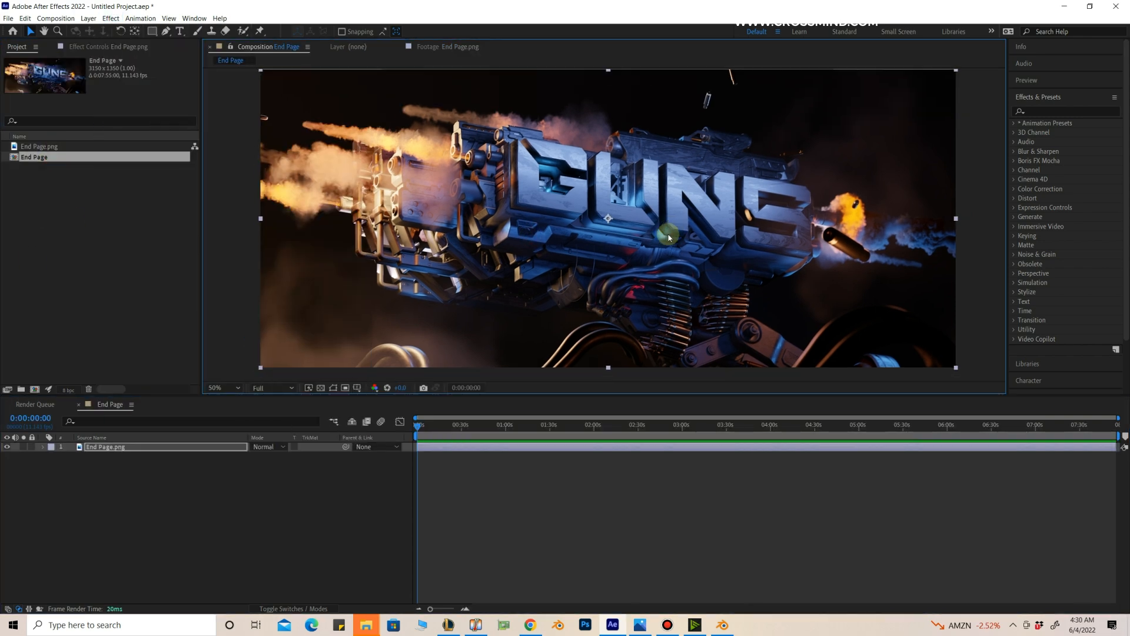
pyautogui.click(83, 46)
pyautogui.click(116, 155)
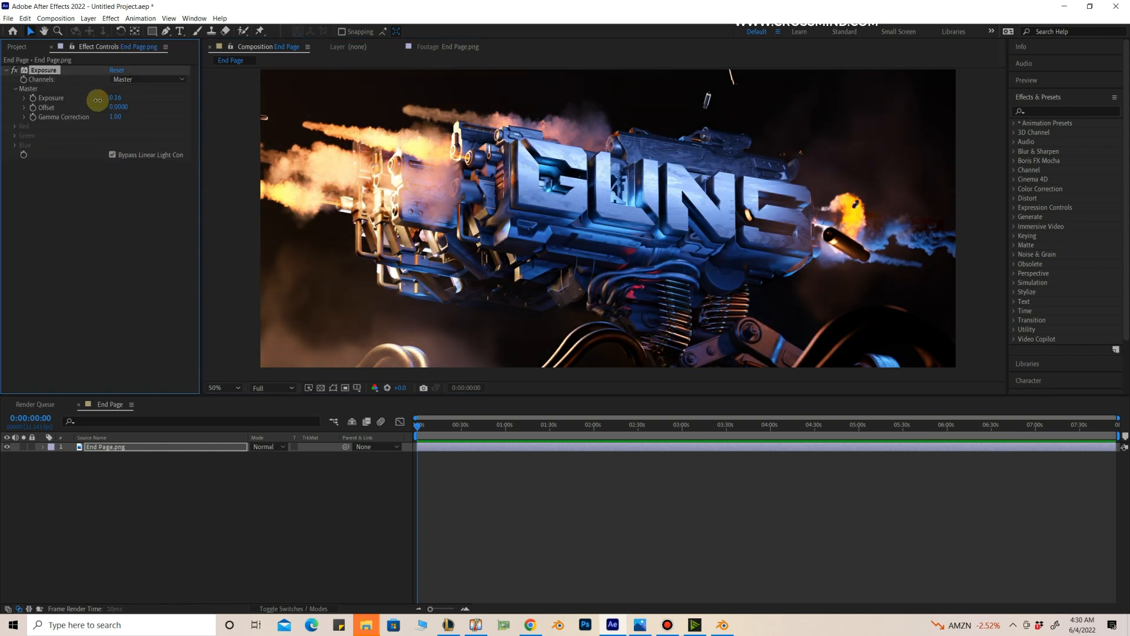
# Step: Add an Unsharp Mask effect to the End Page.png layer and inspect the sharpened lettering up close
pyautogui.click(110, 18)
pyautogui.moveTo(161, 133)
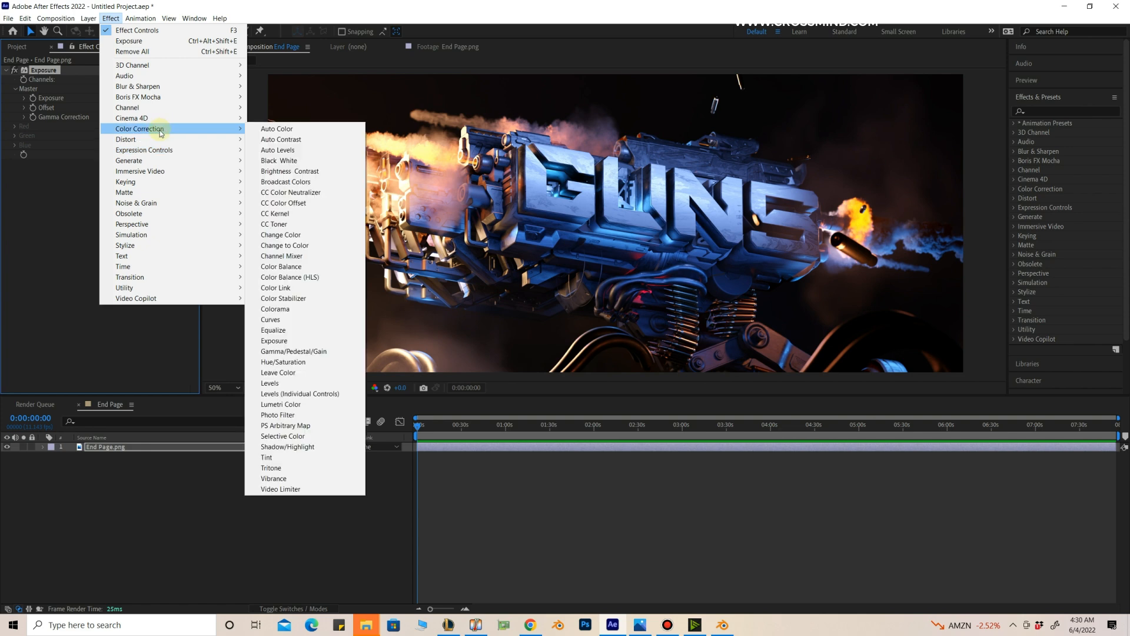
pyautogui.moveTo(154, 86)
pyautogui.click(293, 254)
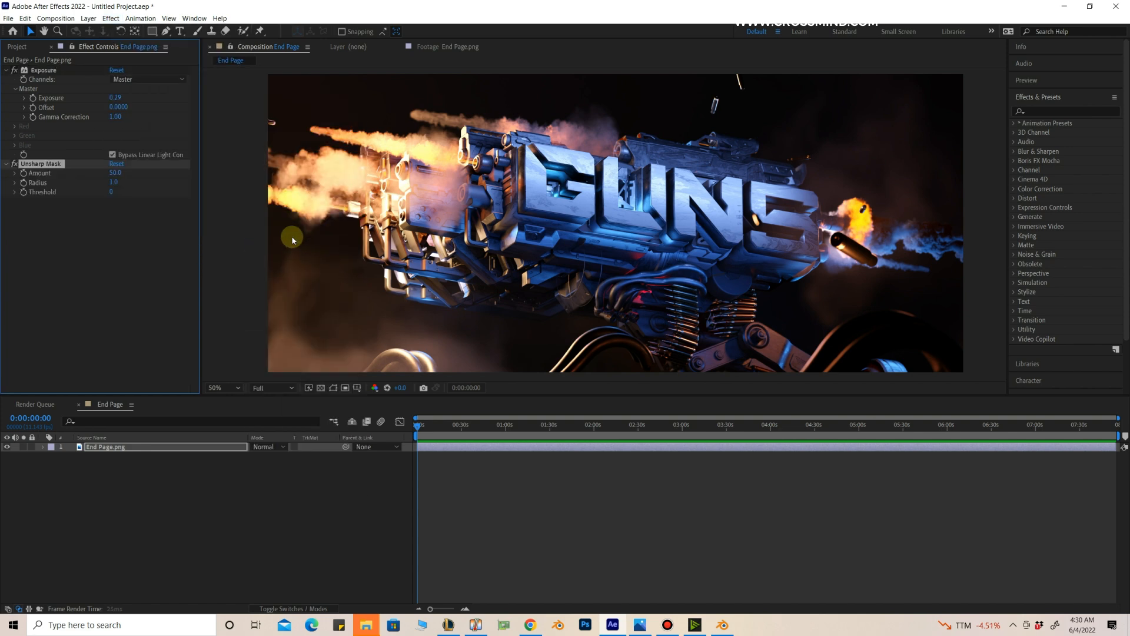
pyautogui.scroll(4, 627, 276)
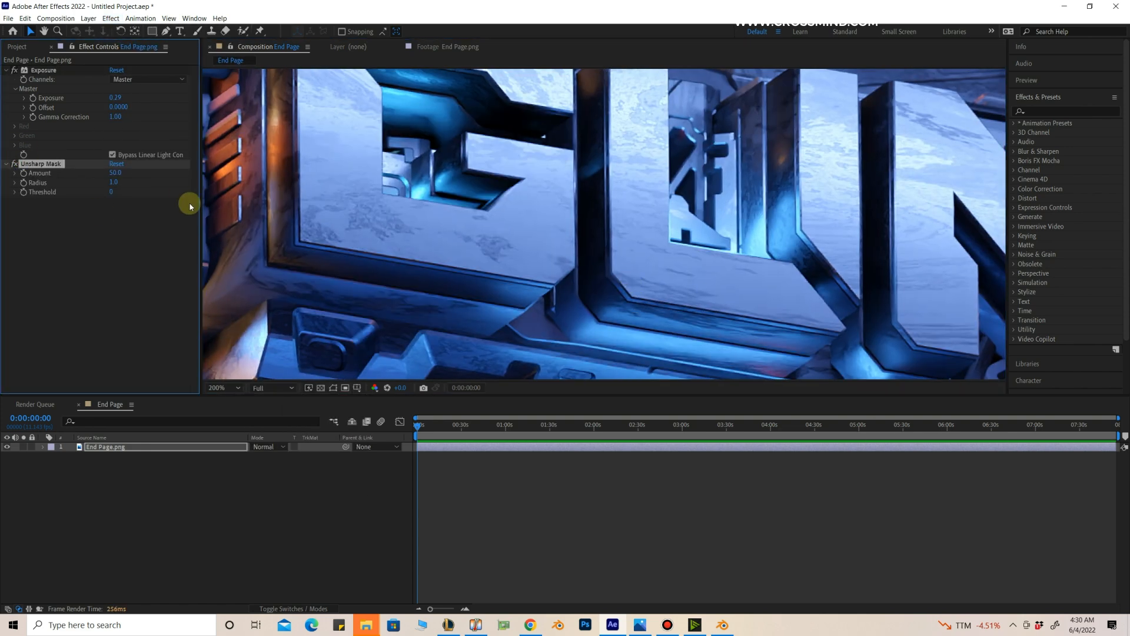
# Step: Add a new adjustment layer above End Page.png and apply the Video Copilot Optical Flares effect to it
pyautogui.click(88, 18)
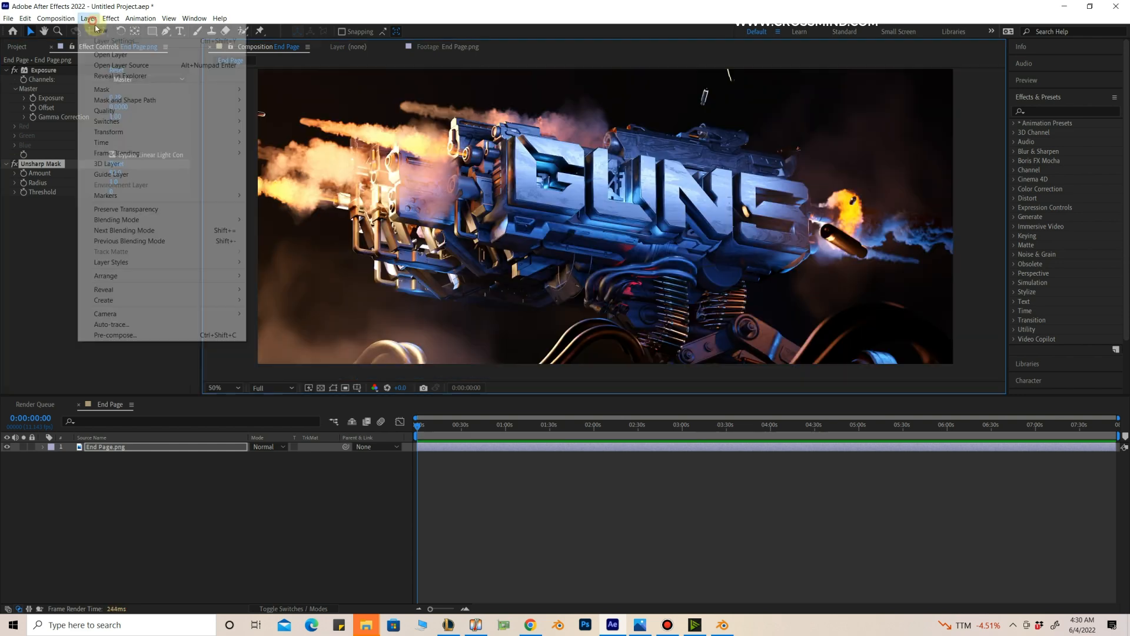
pyautogui.moveTo(112, 30)
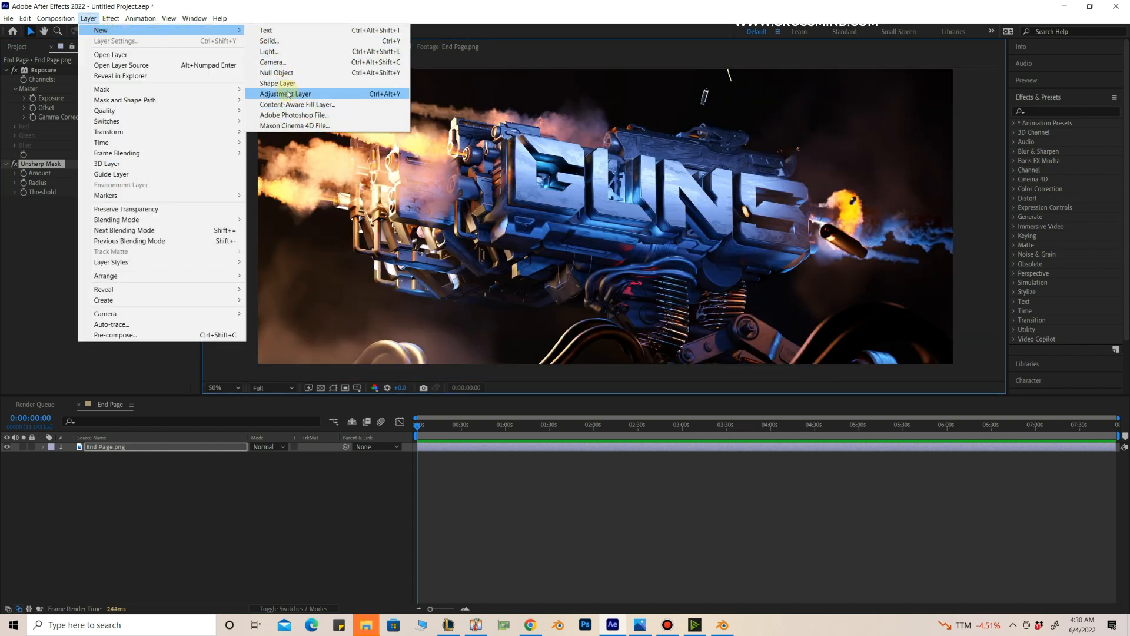
pyautogui.click(288, 94)
pyautogui.click(111, 19)
pyautogui.moveTo(192, 299)
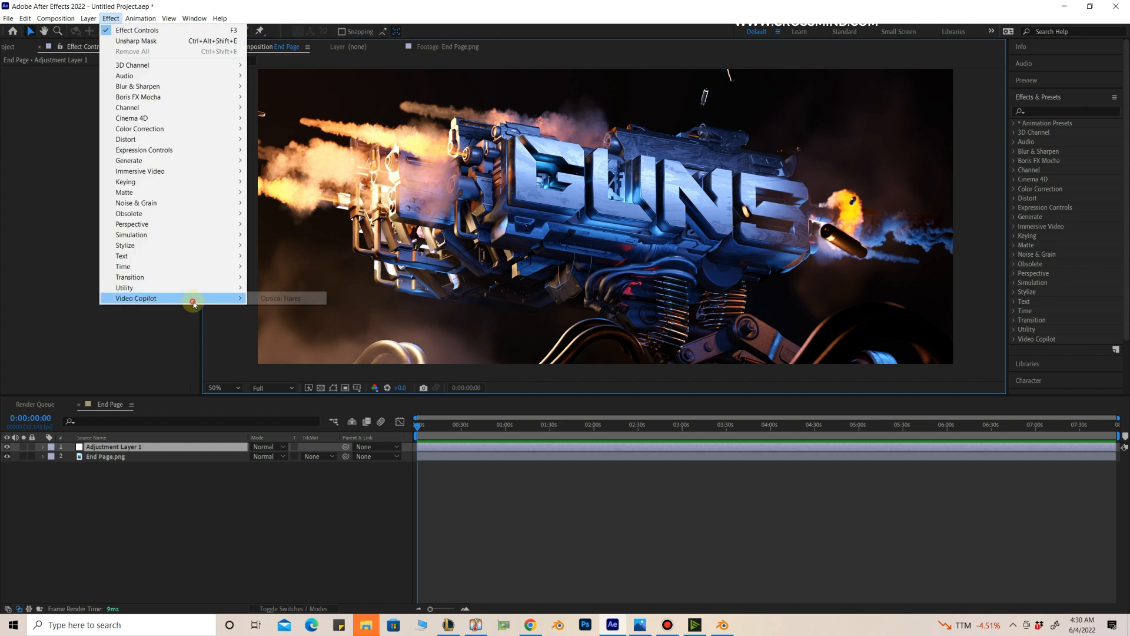
pyautogui.click(302, 304)
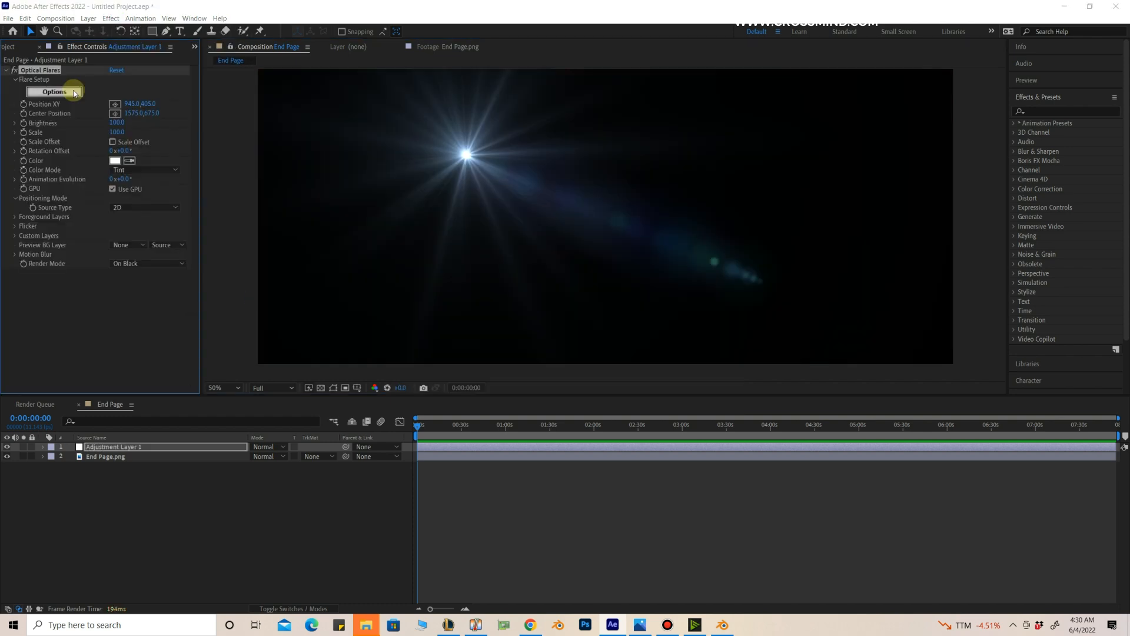
# Step: Add a Streak lens object to the optical flare, solo it, and accept the flare setup
pyautogui.click(72, 92)
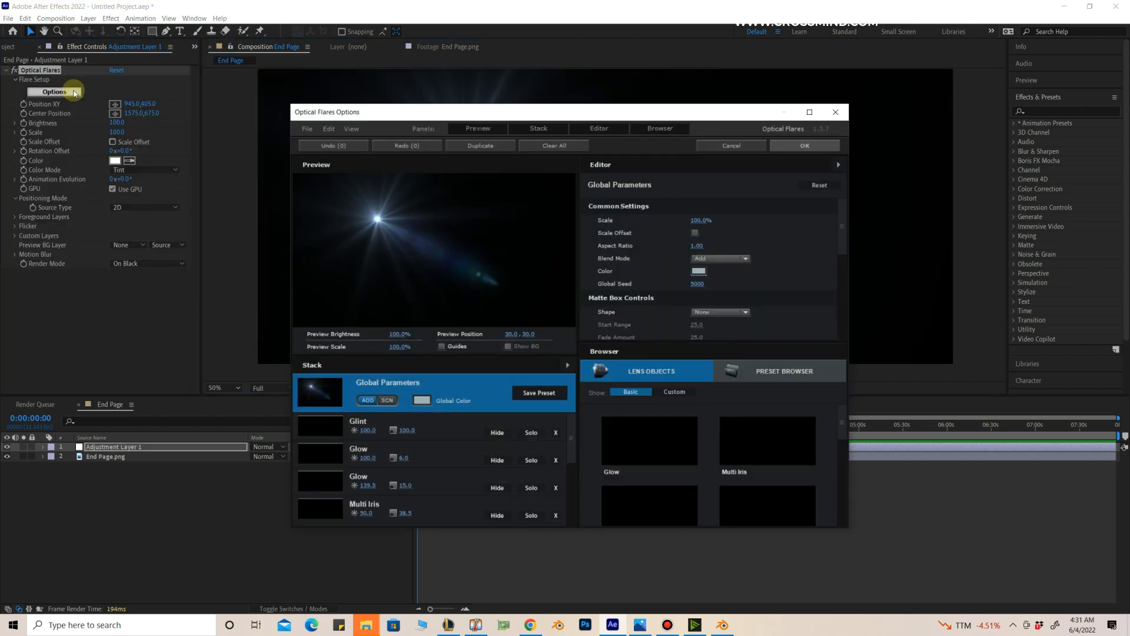
pyautogui.click(789, 504)
pyautogui.click(533, 518)
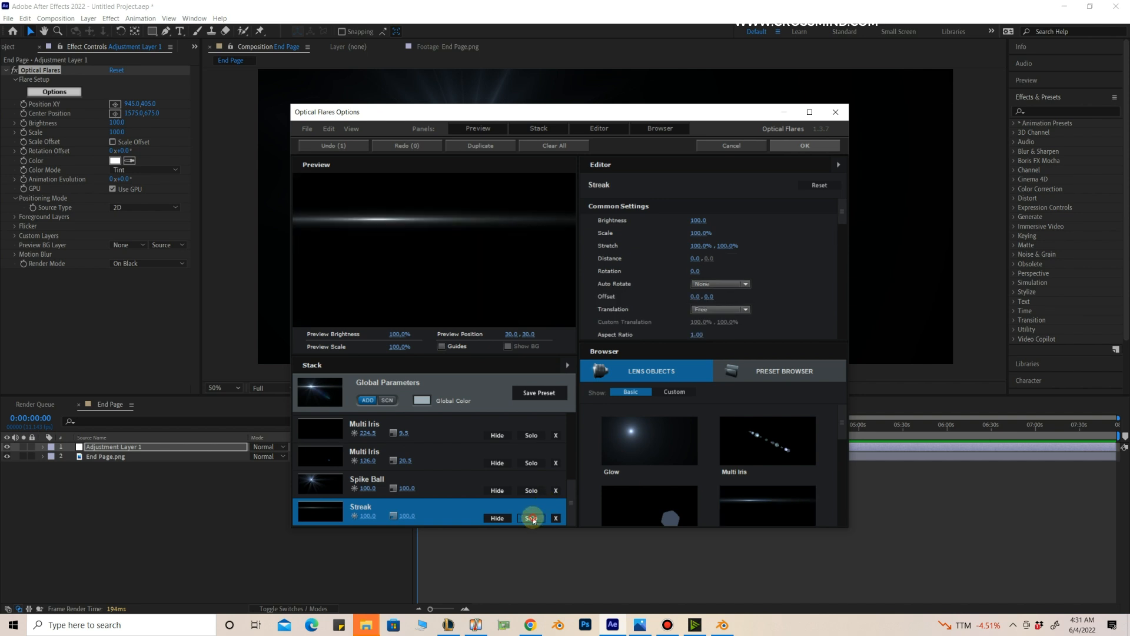
pyautogui.click(814, 145)
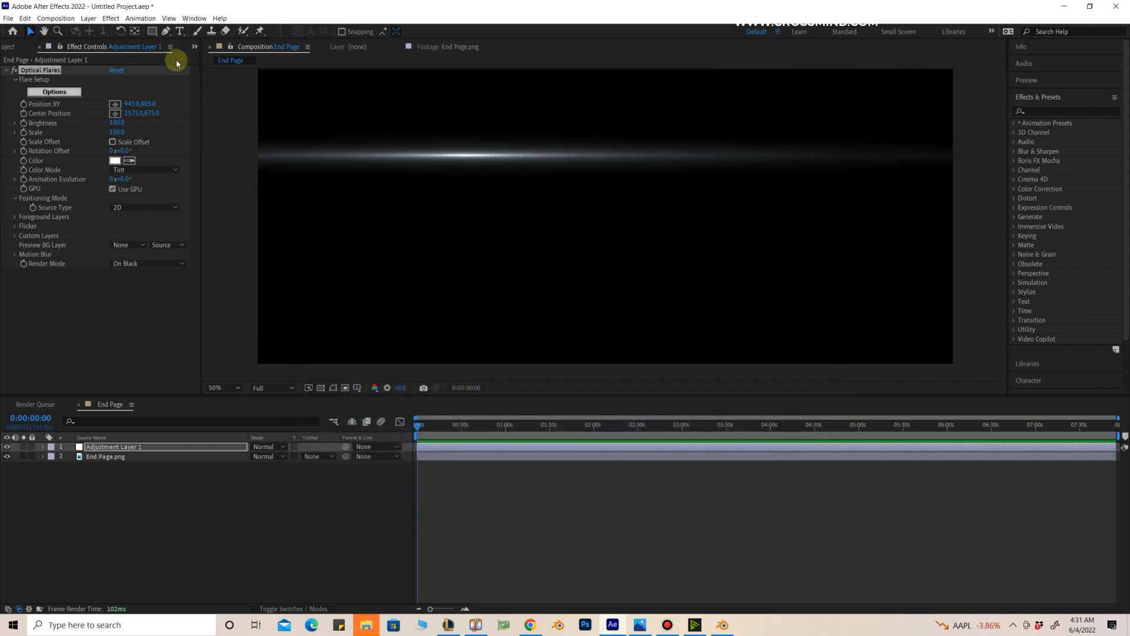
# Step: Set the optical flare's render mode to Over Original so it composites over the gun image
pyautogui.moveTo(602, 426); pyautogui.dragTo(612, 428)
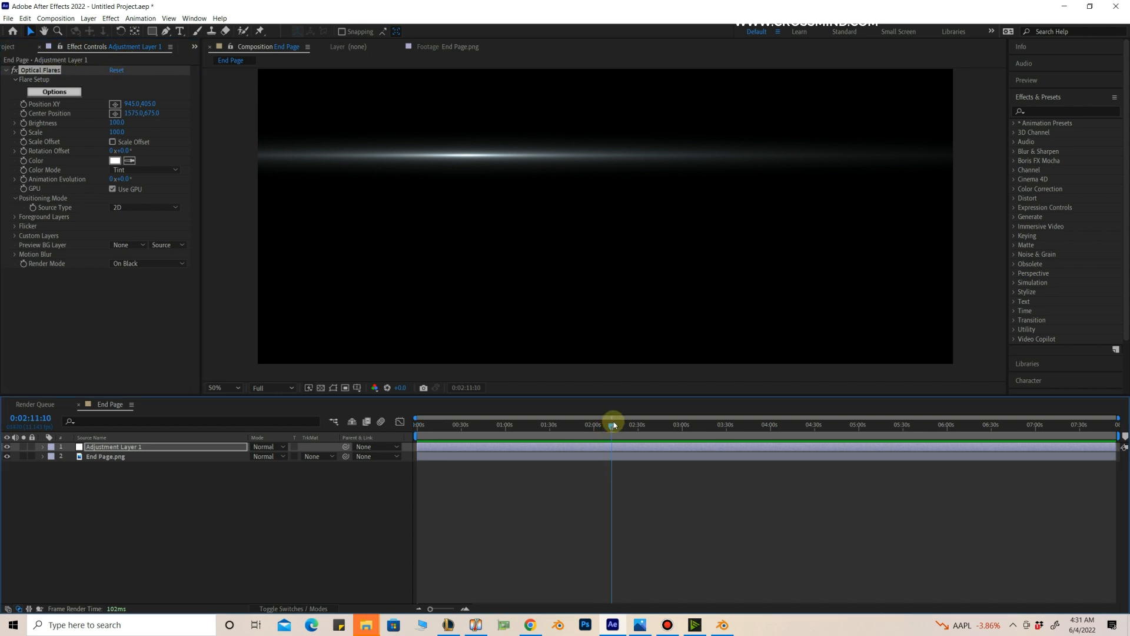
pyautogui.click(146, 207)
pyautogui.click(489, 159)
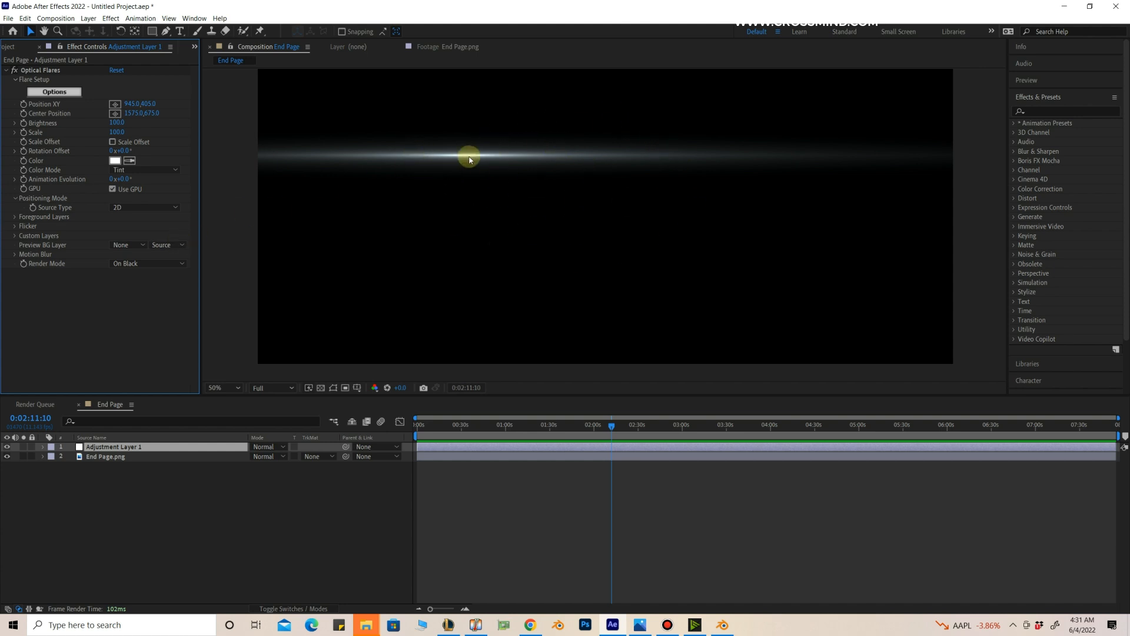
pyautogui.click(141, 263)
pyautogui.click(143, 297)
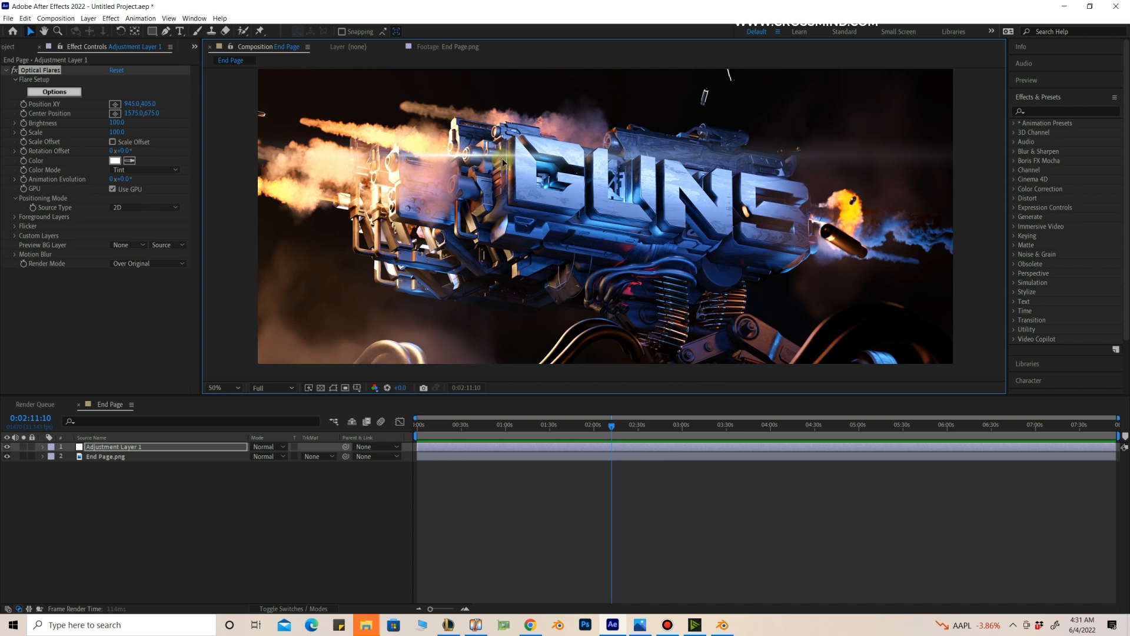
# Step: Reposition the streak flare beneath the title lettering at about 1591, 665 in the composition
pyautogui.click(58, 31)
pyautogui.press('v')
pyautogui.moveTo(466, 159); pyautogui.dragTo(678, 308)
# Step: Tint the optical flare with a saturated blue color
pyautogui.click(115, 161)
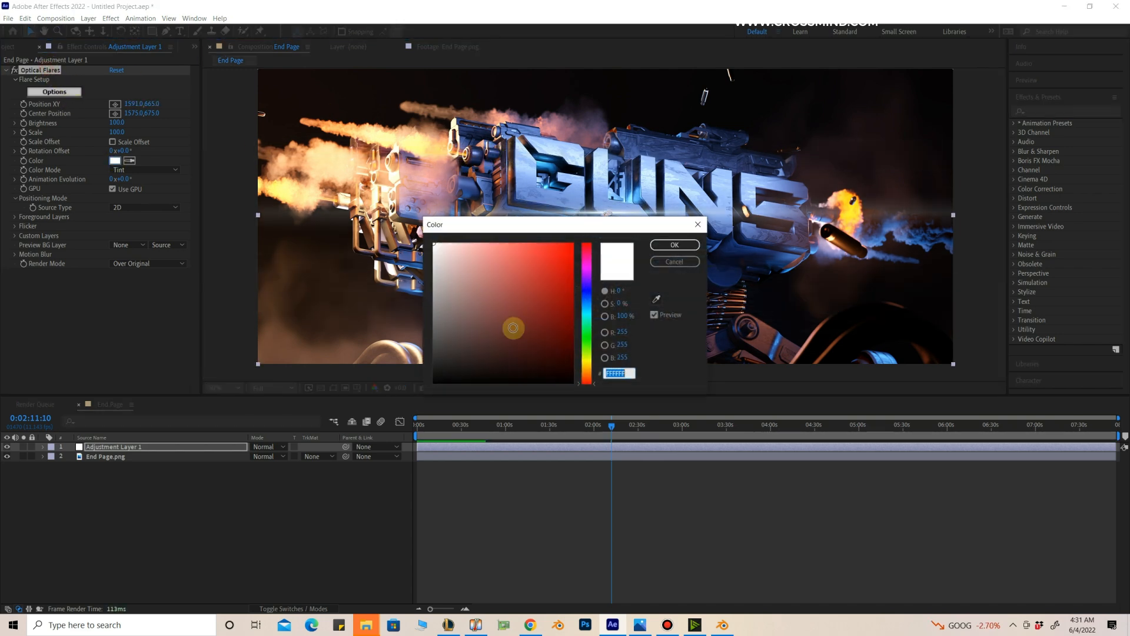
pyautogui.click(588, 294)
pyautogui.click(540, 252)
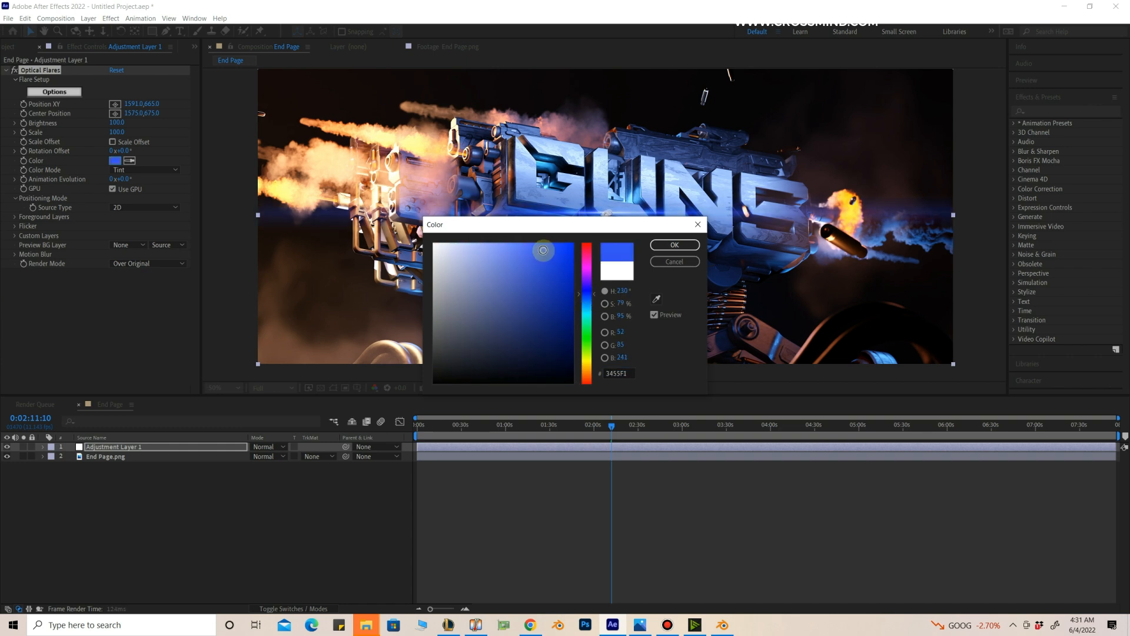
pyautogui.click(674, 245)
# Step: Set the blue streak's rotation offset to 9° to follow the slant of the gun
pyautogui.moveTo(614, 201)
pyautogui.mouseDown()
pyautogui.moveTo(613, 230)
pyautogui.moveTo(679, 317)
pyautogui.mouseUp()
pyautogui.scroll(-1, 616, 225)
pyautogui.click(50, 67)
# Step: Duplicate the flare's adjustment layer and place the copy's streak over the ammo belts at about 1912, 1149
pyautogui.click(147, 447)
pyautogui.hotkey('ctrl', 'd')
pyautogui.click(606, 216)
pyautogui.hotkey('ctrl', 'z')
pyautogui.click(50, 71)
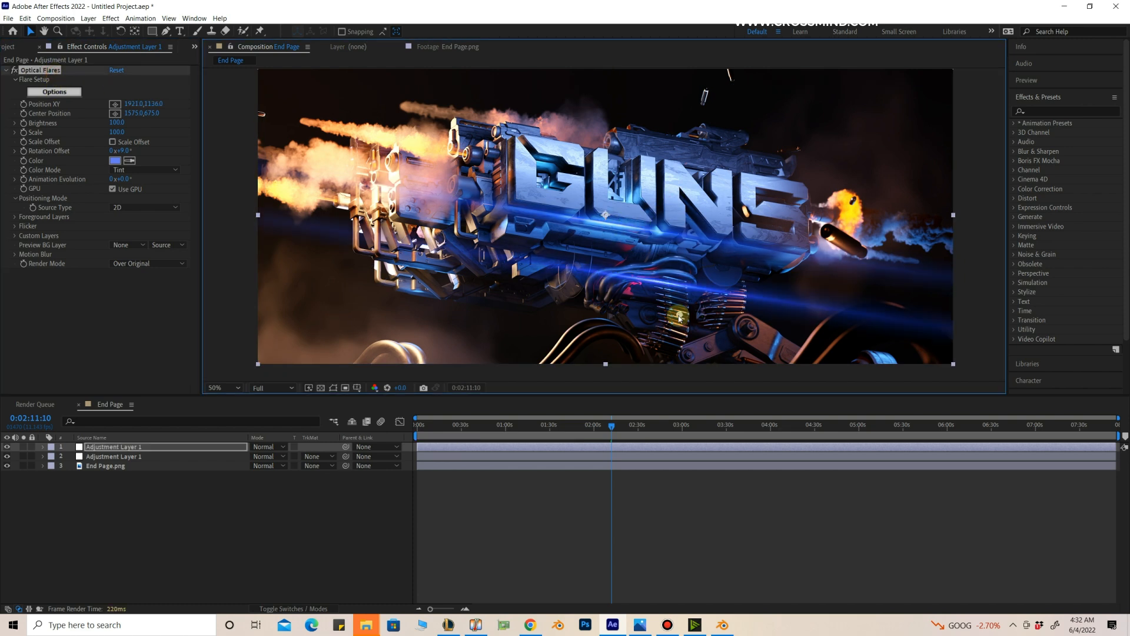
pyautogui.scroll(2, 678, 315)
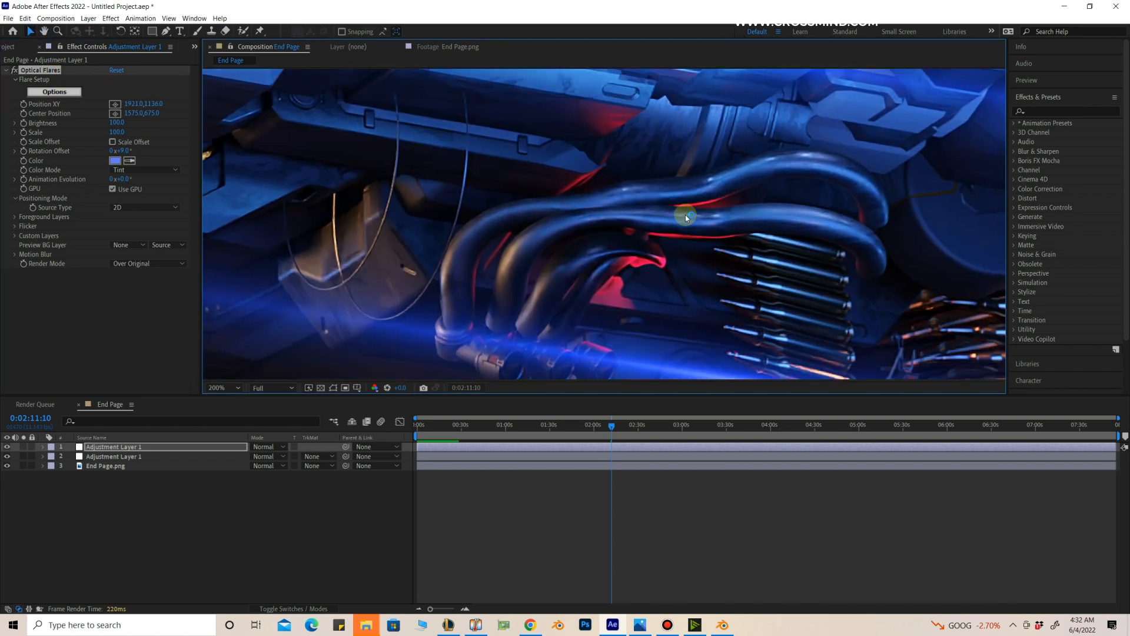
pyautogui.moveTo(676, 295); pyautogui.dragTo(674, 299)
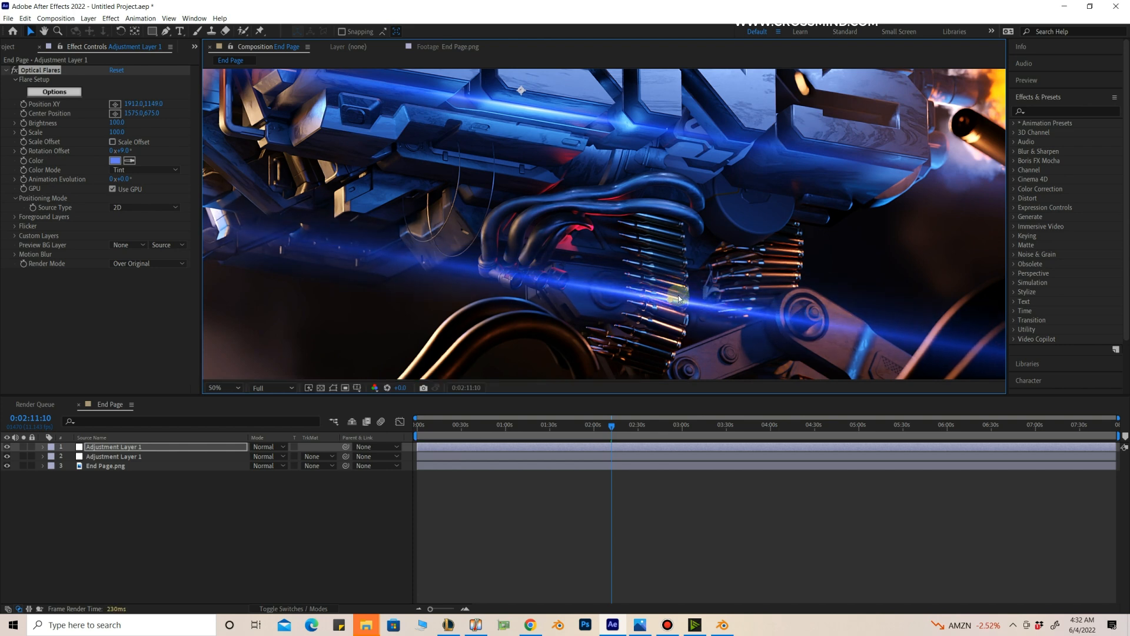
# Step: Examine the blue streak over the ammo belts close up and across the full composition
pyautogui.scroll(-2, 679, 298)
pyautogui.moveTo(701, 253); pyautogui.dragTo(702, 292, button='middle')
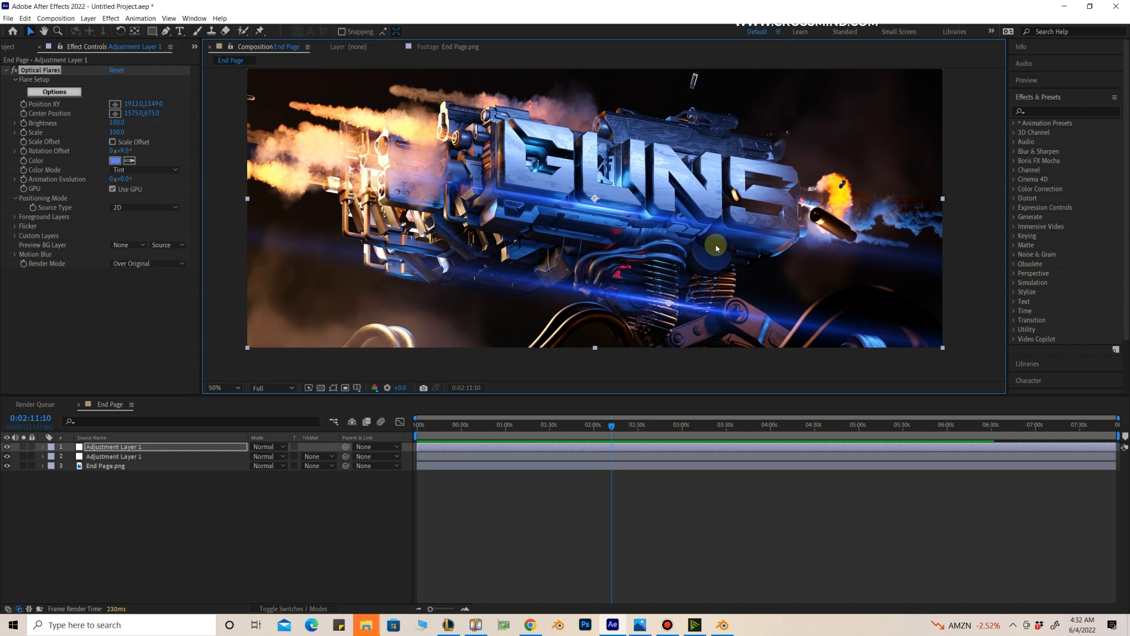
pyautogui.moveTo(716, 248); pyautogui.dragTo(712, 223, button='middle')
pyautogui.moveTo(677, 289); pyautogui.dragTo(649, 259, button='middle')
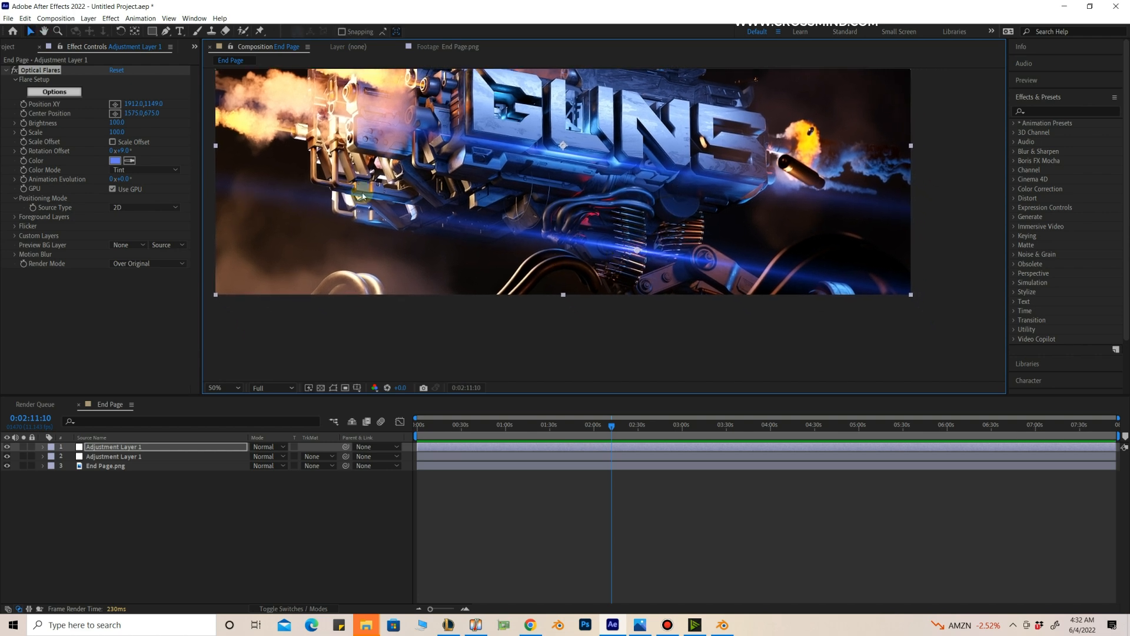
pyautogui.scroll(1, 602, 240)
pyautogui.scroll(-1, 706, 341)
pyautogui.moveTo(714, 275); pyautogui.dragTo(743, 306, button='middle')
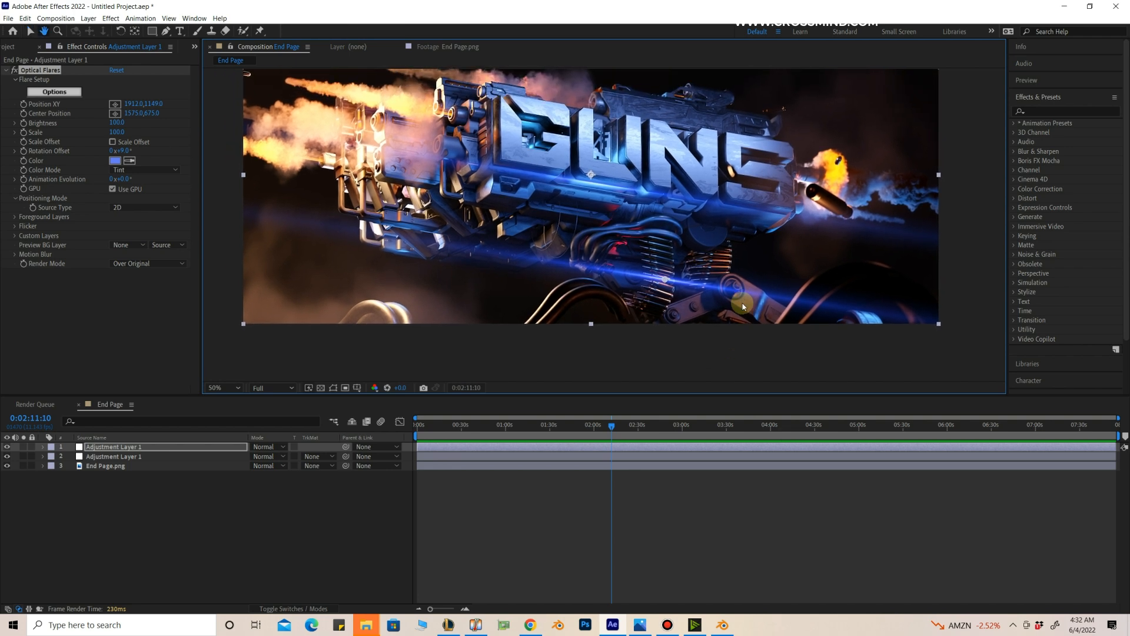
pyautogui.click(143, 207)
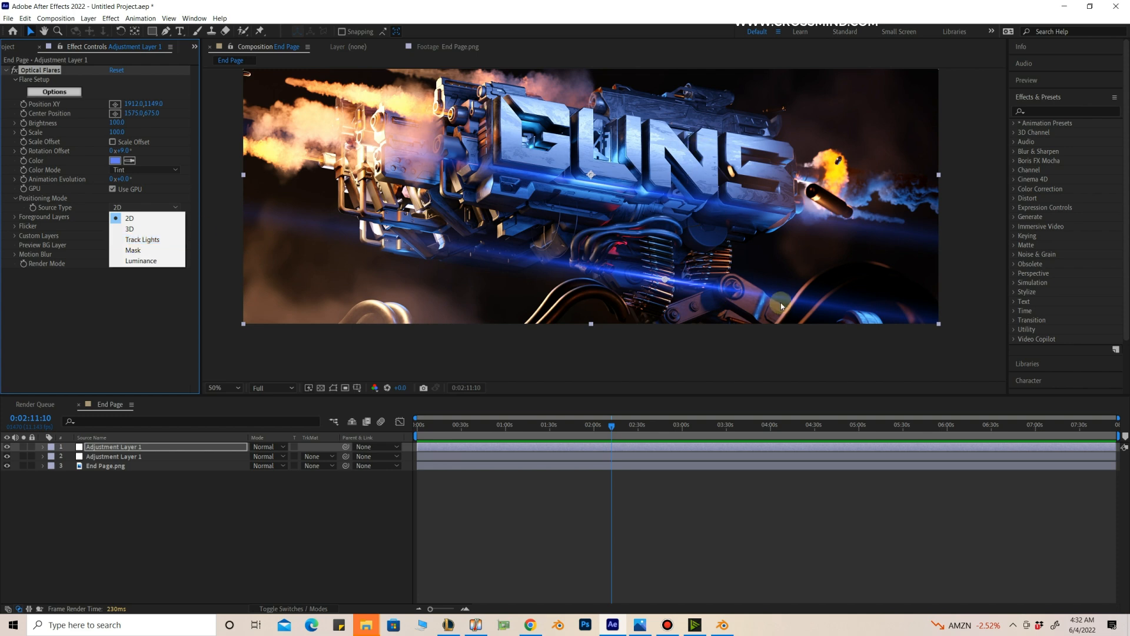
pyautogui.click(542, 3)
# Step: Reduce the ammo-belt flare's scale to 30 and tint it a paler blue
pyautogui.keyDown('shift'); pyautogui.moveTo(116, 134); pyautogui.dragTo(110, 135); pyautogui.keyUp('shift')
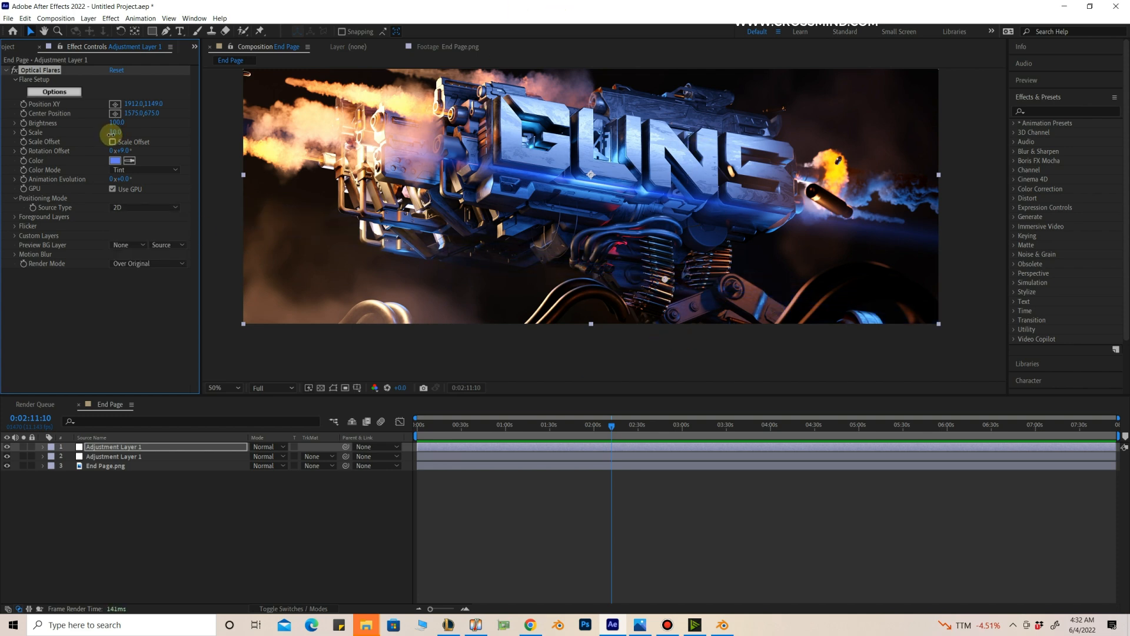
pyautogui.click(116, 160)
pyautogui.moveTo(494, 250); pyautogui.dragTo(481, 242)
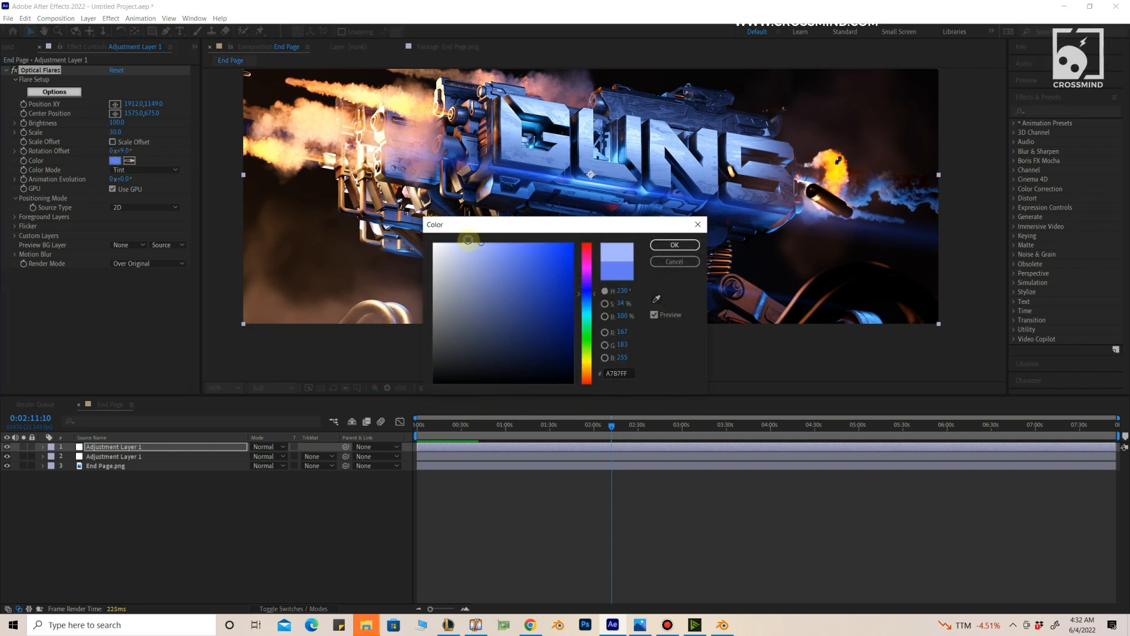
pyautogui.click(675, 245)
# Step: Set the ammo-belt flare's rotation offset to 15°, duplicate the effect and place the copy lower on the belts at about 1889, 1202
pyautogui.scroll(2, 670, 261)
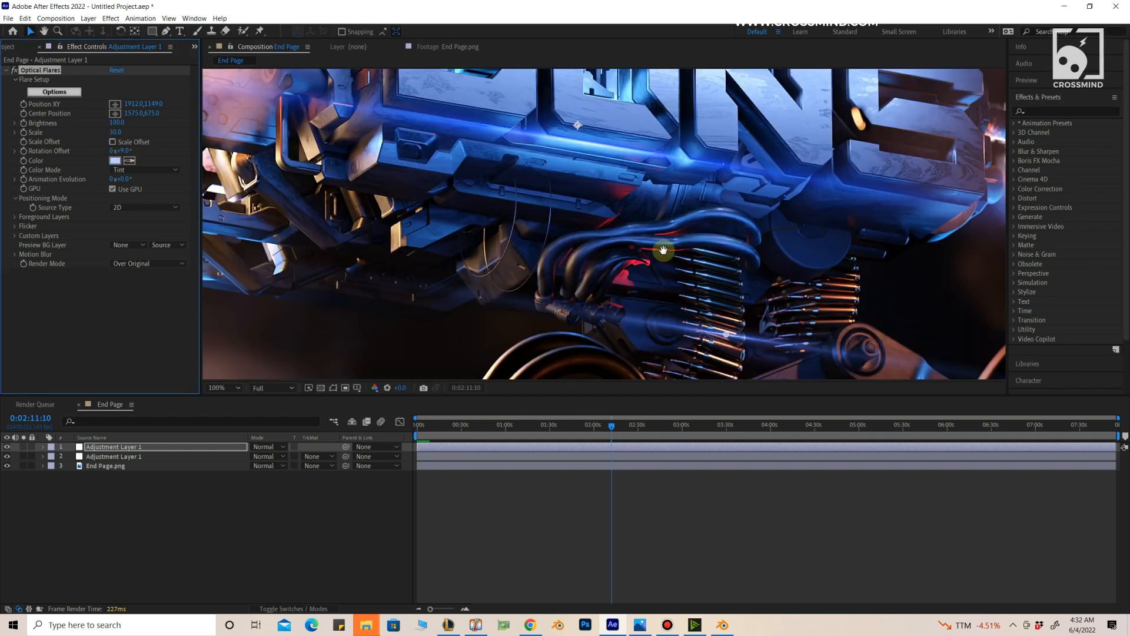
pyautogui.click(42, 70)
pyautogui.hotkey('ctrl', 'd')
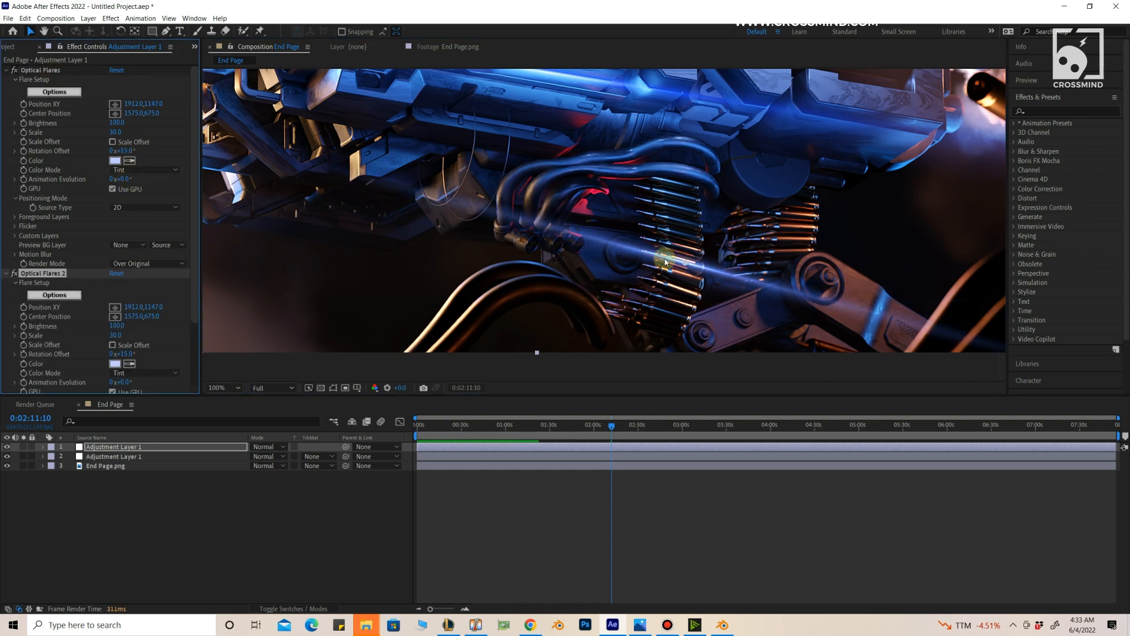
pyautogui.click(48, 274)
pyautogui.moveTo(685, 263); pyautogui.dragTo(675, 286)
# Step: Set the scale of both ammo-belt flares to 15
pyautogui.scroll(-1, 676, 286)
pyautogui.click(116, 336)
pyautogui.write('15')
pyautogui.press('Return')
pyautogui.moveTo(701, 221); pyautogui.dragTo(719, 262)
pyautogui.click(115, 132)
pyautogui.write('15')
pyautogui.press('Return')
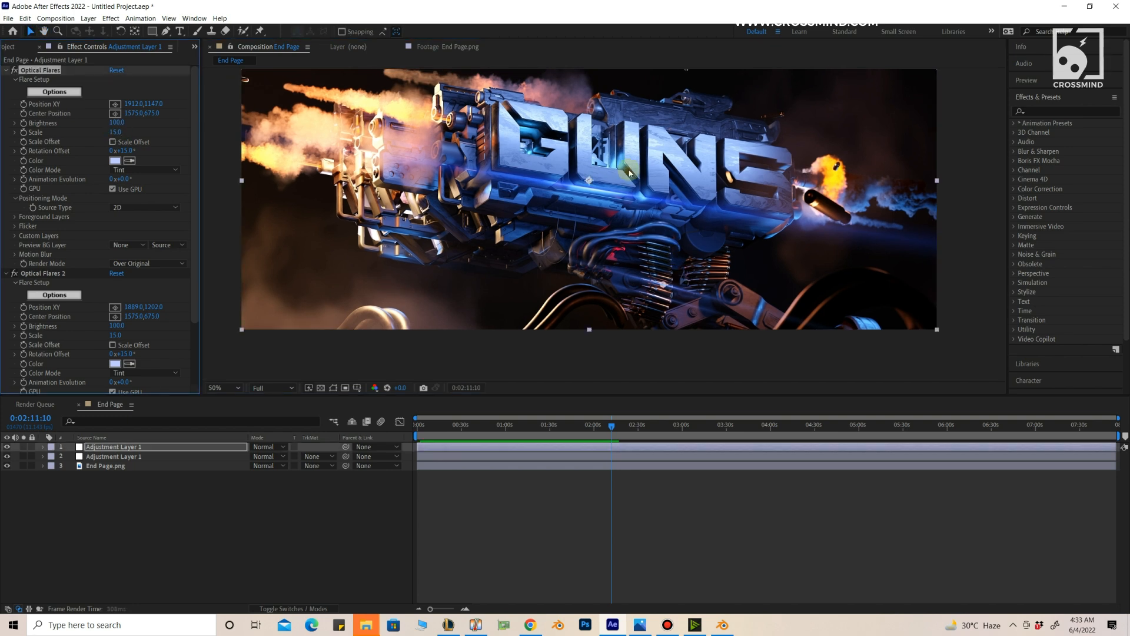
# Step: Duplicate the first ammo-belt flare again and place the copy on the upper edge of the letter U at about 1982, 515
pyautogui.moveTo(817, 152); pyautogui.dragTo(817, 162)
pyautogui.click(38, 68)
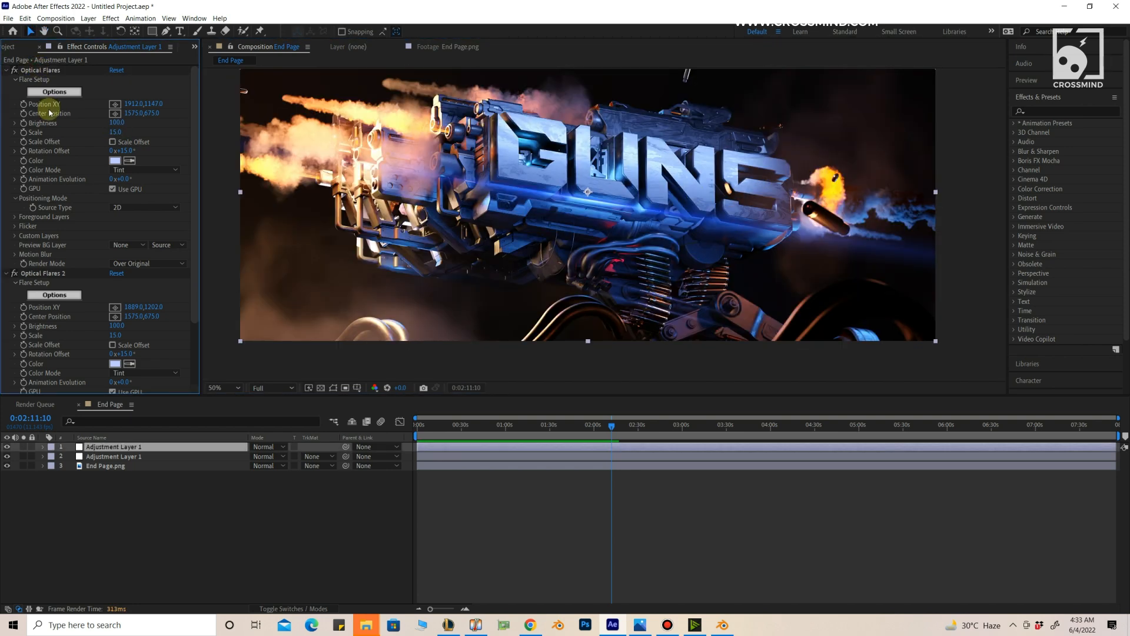
pyautogui.hotkey('ctrl', 'd')
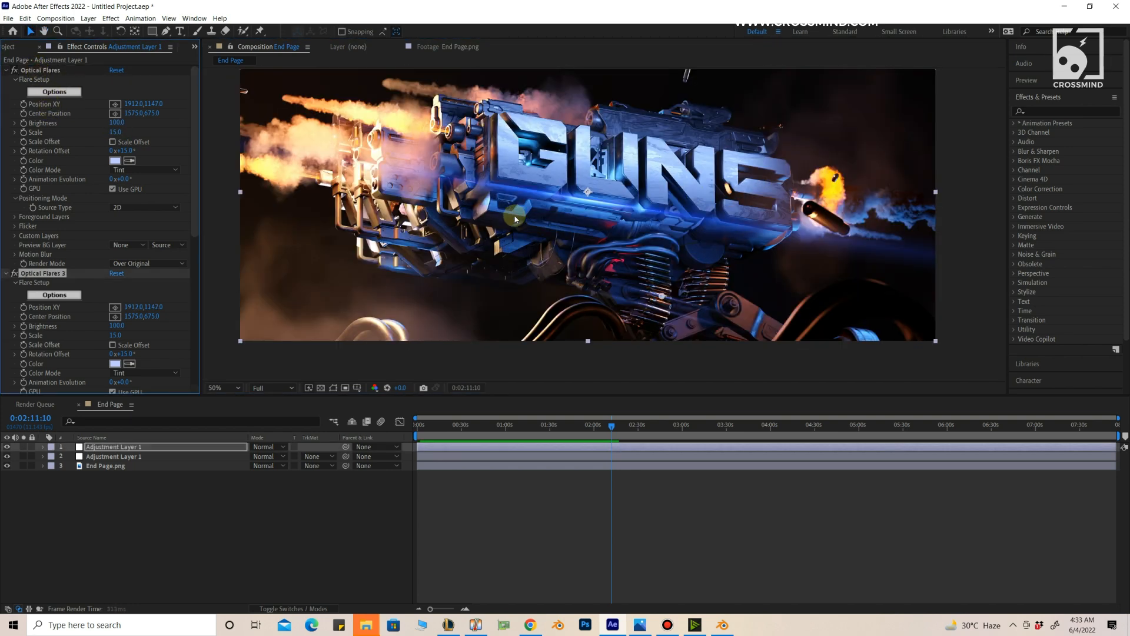
pyautogui.moveTo(588, 193); pyautogui.dragTo(627, 134)
pyautogui.scroll(1, 626, 134)
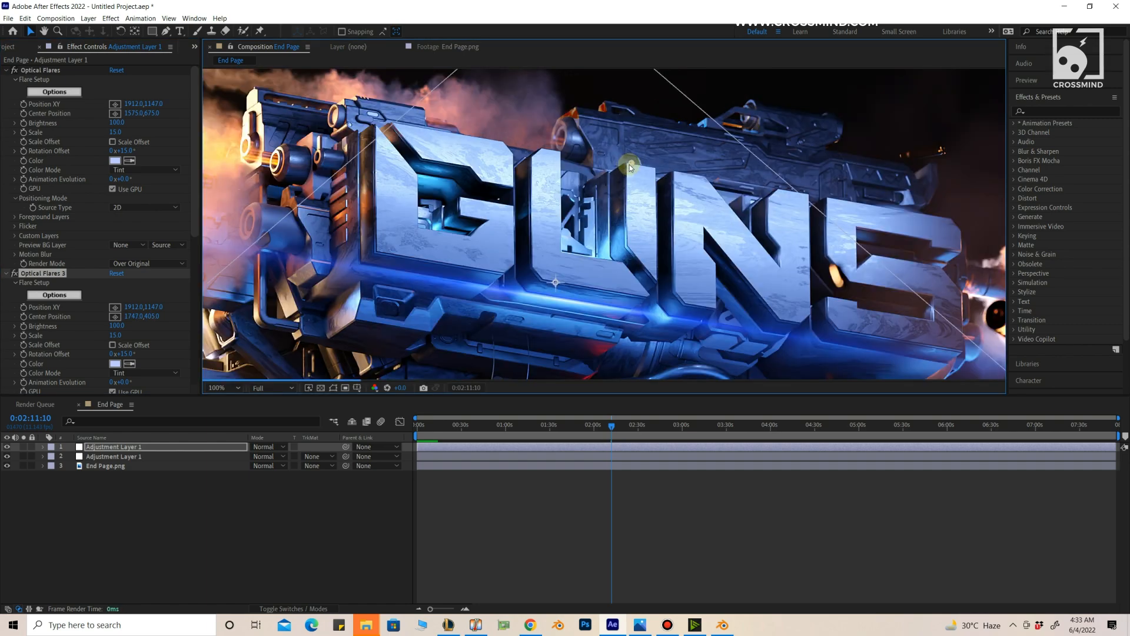
pyautogui.click(35, 273)
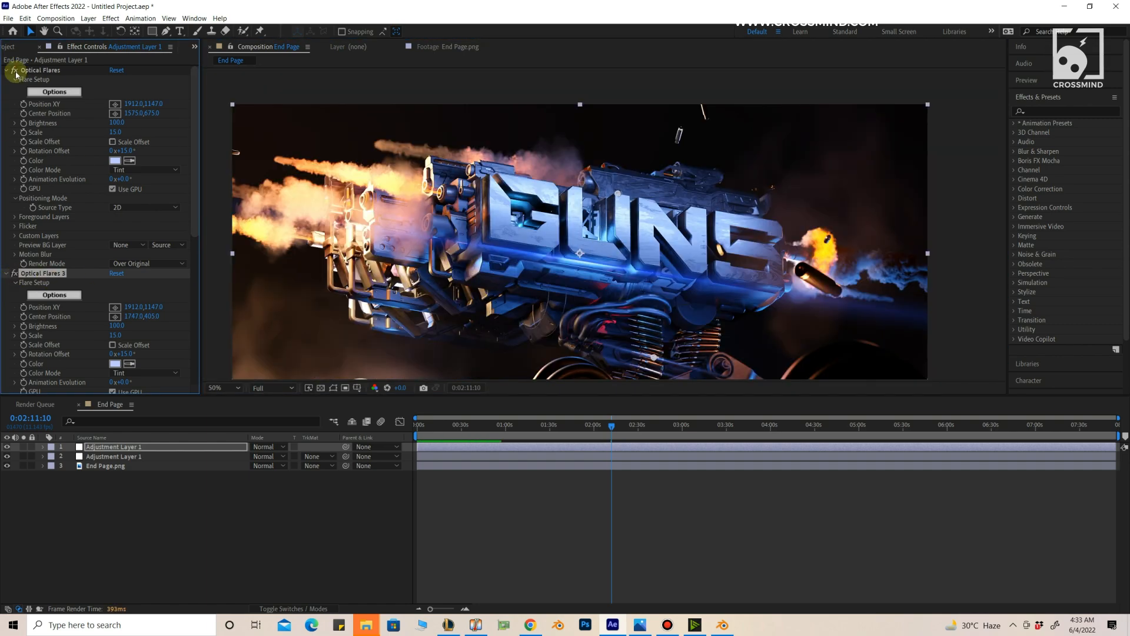
pyautogui.moveTo(657, 322); pyautogui.dragTo(673, 182)
pyautogui.scroll(1, 627, 160)
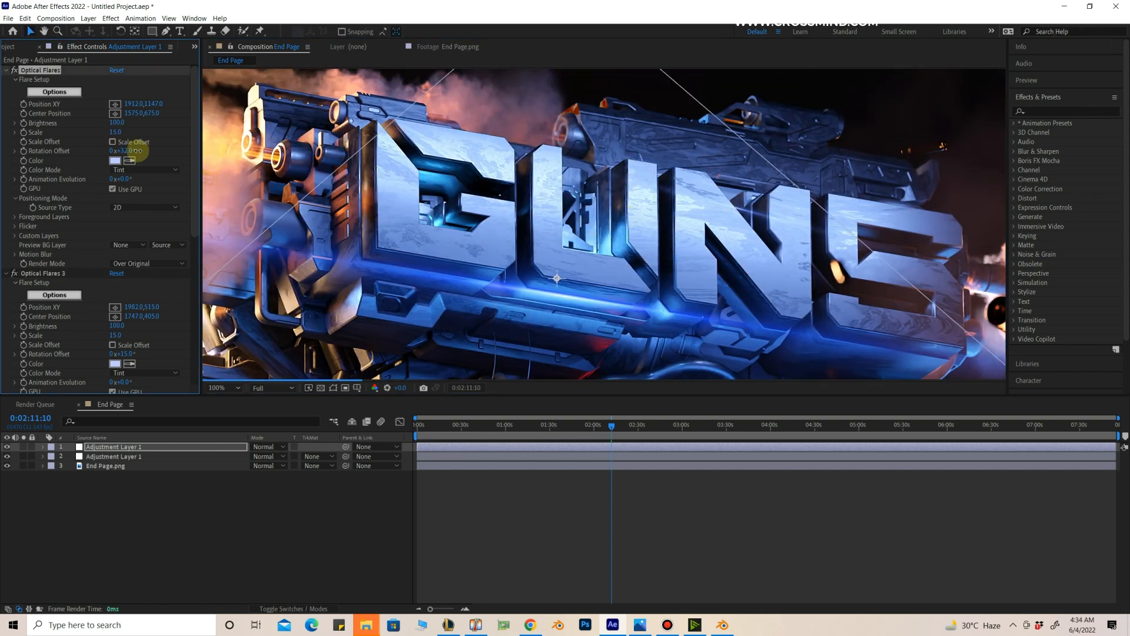
# Step: Set the lettering flare's rotation offset to 49° and fine-tune its position to about 1986, 526
pyautogui.click(18, 75)
pyautogui.click(59, 273)
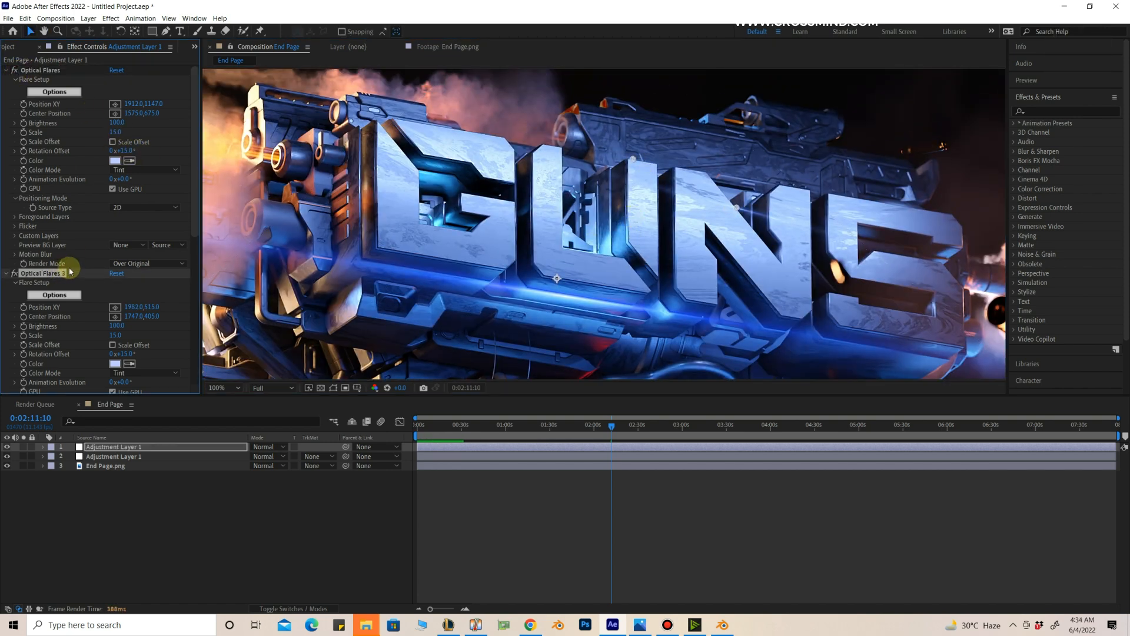
pyautogui.scroll(-5, 35, 235)
pyautogui.click(17, 195)
pyautogui.scroll(-5, 80, 252)
pyautogui.moveTo(123, 280)
pyautogui.mouseDown()
pyautogui.moveTo(148, 280)
pyautogui.moveTo(127, 254)
pyautogui.mouseUp()
pyautogui.click(115, 234)
pyautogui.click(110, 251)
pyautogui.hotkey('ctrl', 'z')
pyautogui.moveTo(801, 202); pyautogui.dragTo(760, 204, button='middle')
pyautogui.moveTo(116, 262); pyautogui.dragTo(118, 262)
pyautogui.moveTo(697, 211); pyautogui.dragTo(699, 217)
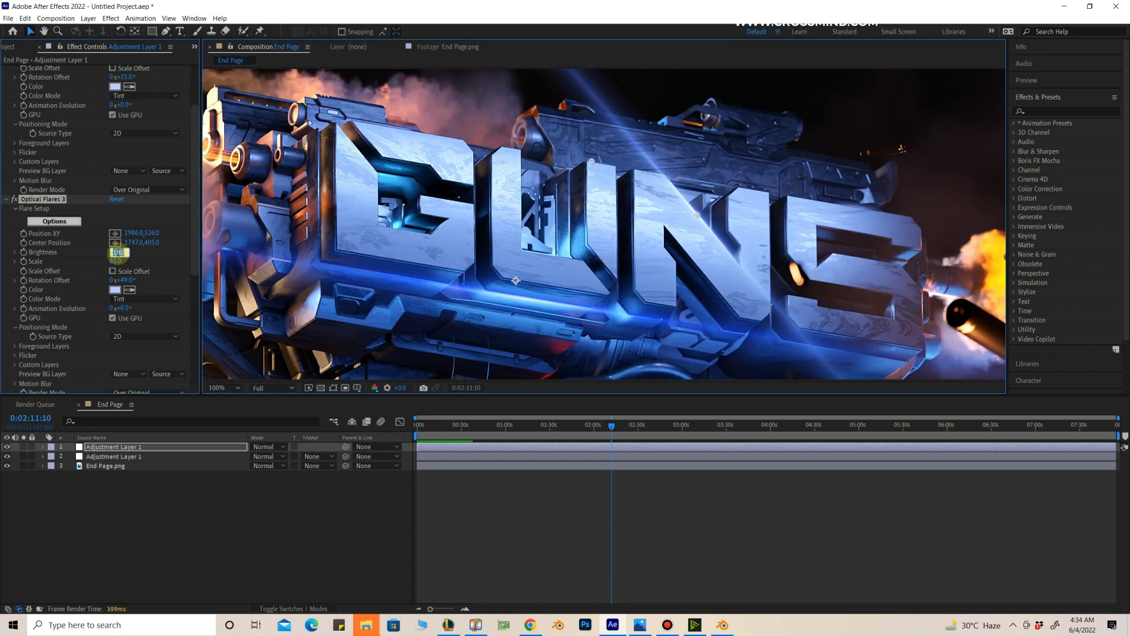
# Step: Set the lettering flare's brightness to 250 and its scale to 10
pyautogui.click(116, 251)
pyautogui.write('250')
pyautogui.press('Return')
pyautogui.click(117, 261)
pyautogui.write('5')
pyautogui.press('Return')
pyautogui.scroll(1, 711, 205)
pyautogui.click(117, 261)
pyautogui.write('10')
pyautogui.press('Return')
pyautogui.scroll(-2, 655, 283)
pyautogui.click(955, 281)
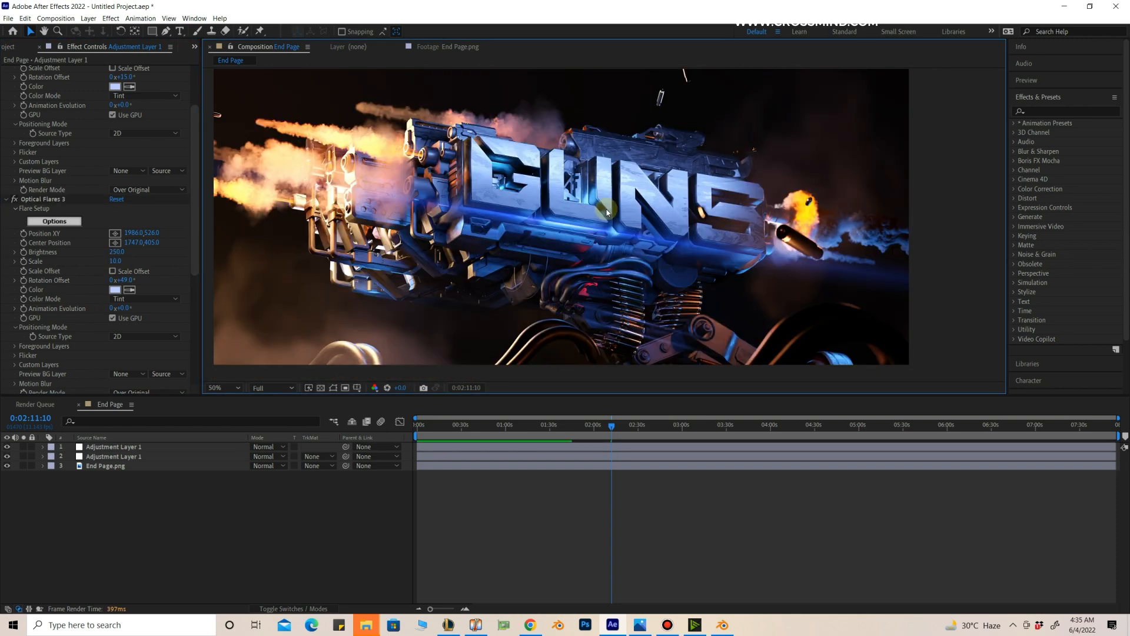
# Step: Maximize the composition view and inspect the finished GUNS image at 50% and 100% magnification
pyautogui.press('`')
pyautogui.scroll(1, 778, 290)
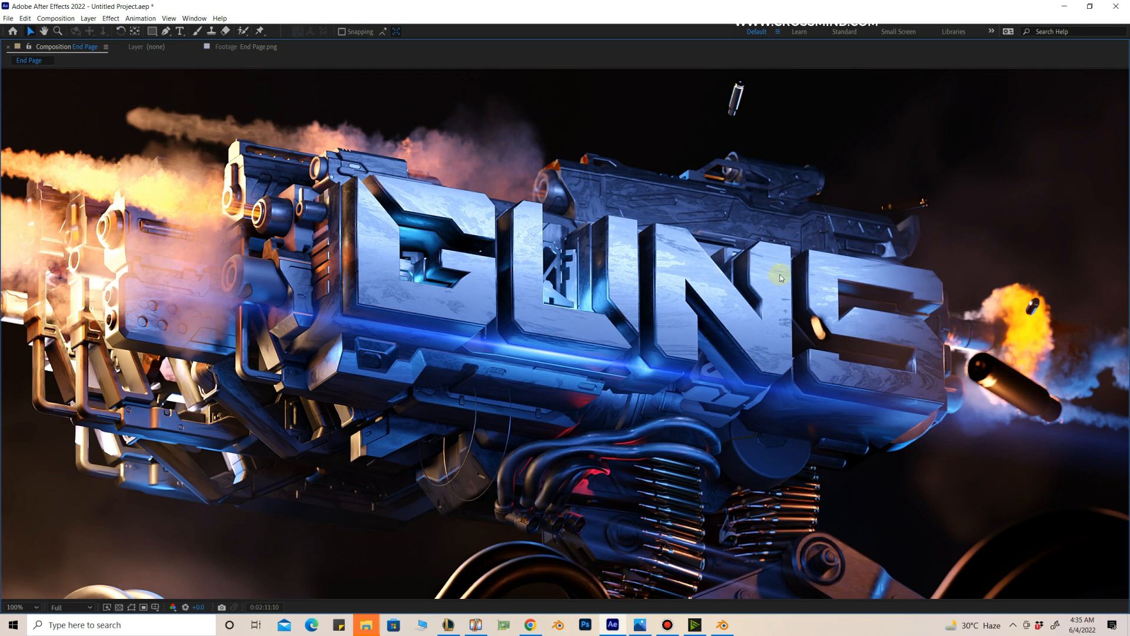
pyautogui.scroll(-1, 560, 328)
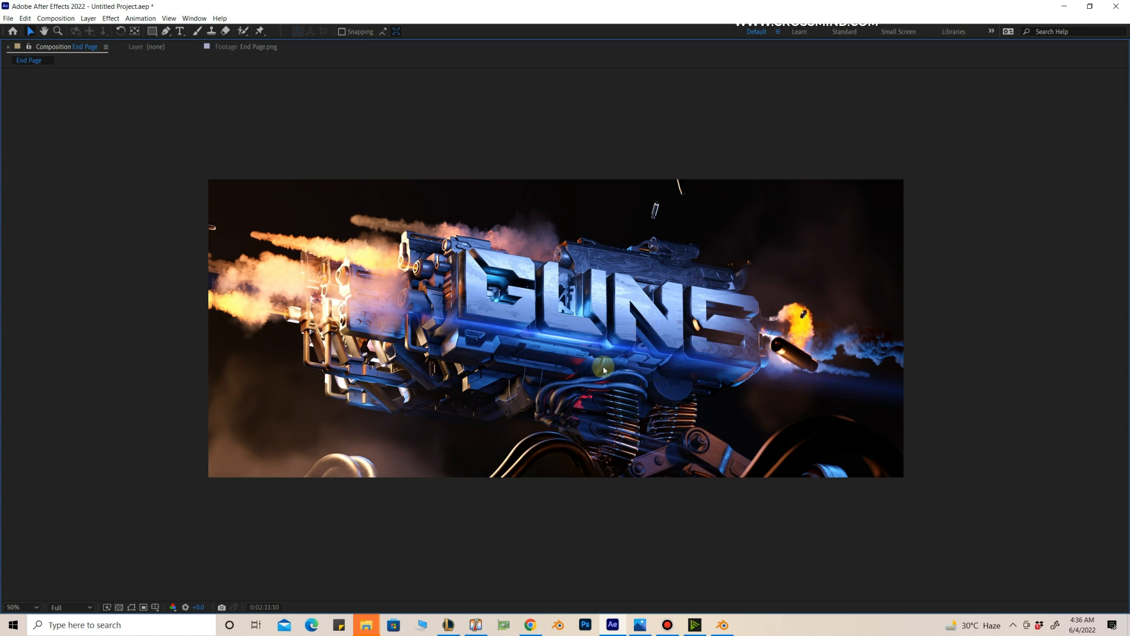
pyautogui.press('.')
pyautogui.moveTo(724, 272); pyautogui.dragTo(732, 261, button='middle')
pyautogui.scroll(-1, 732, 260)
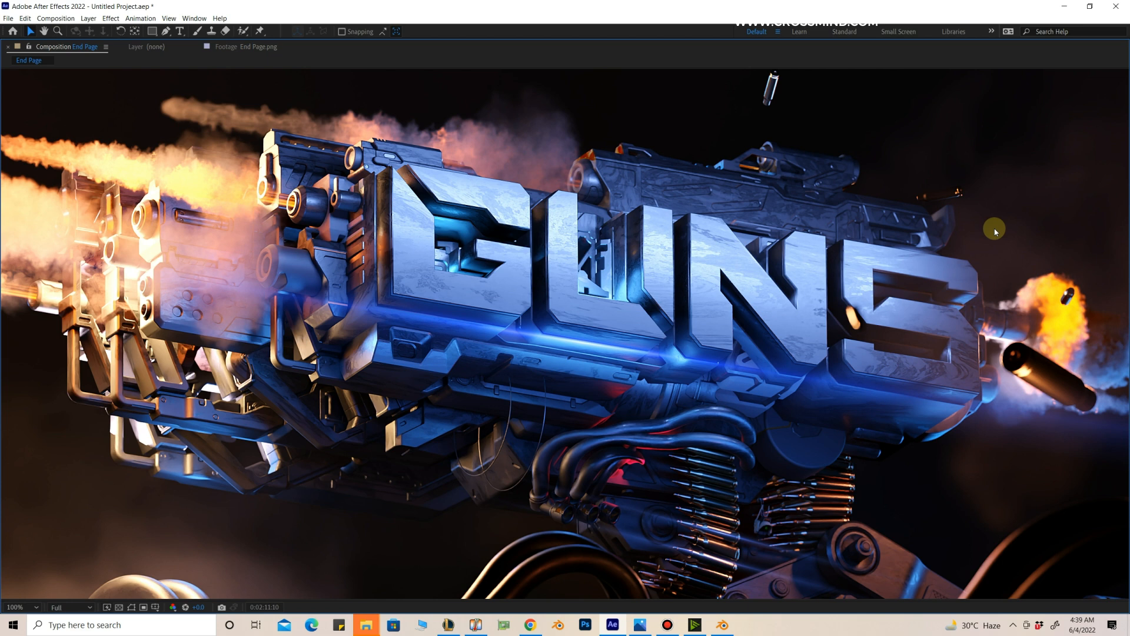
pyautogui.scroll(-1, 781, 421)
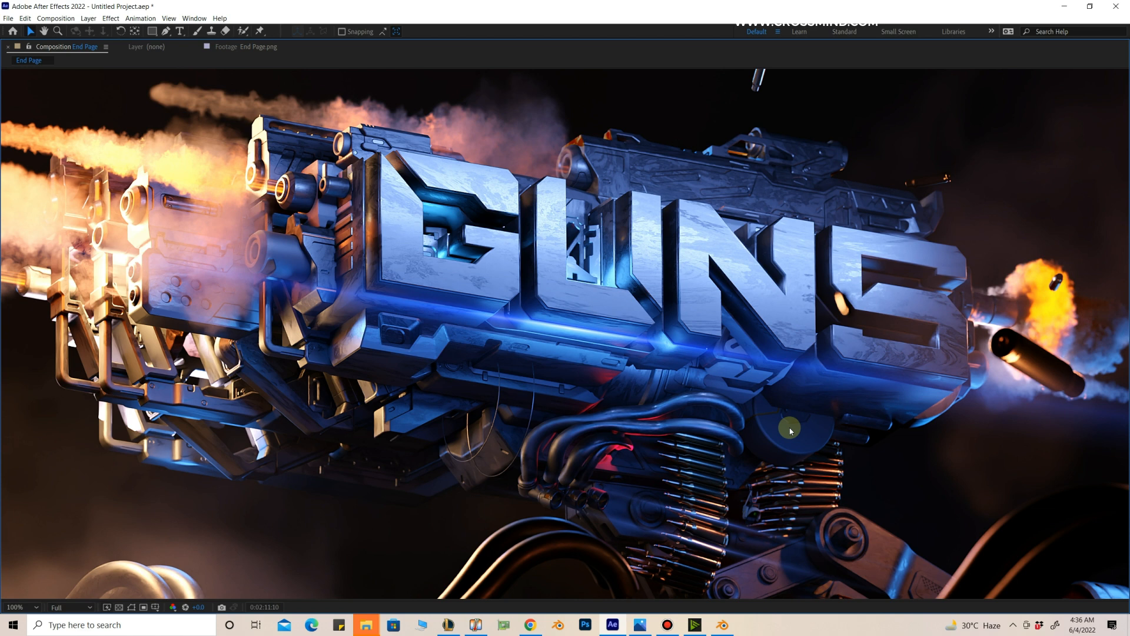
pyautogui.press(',')
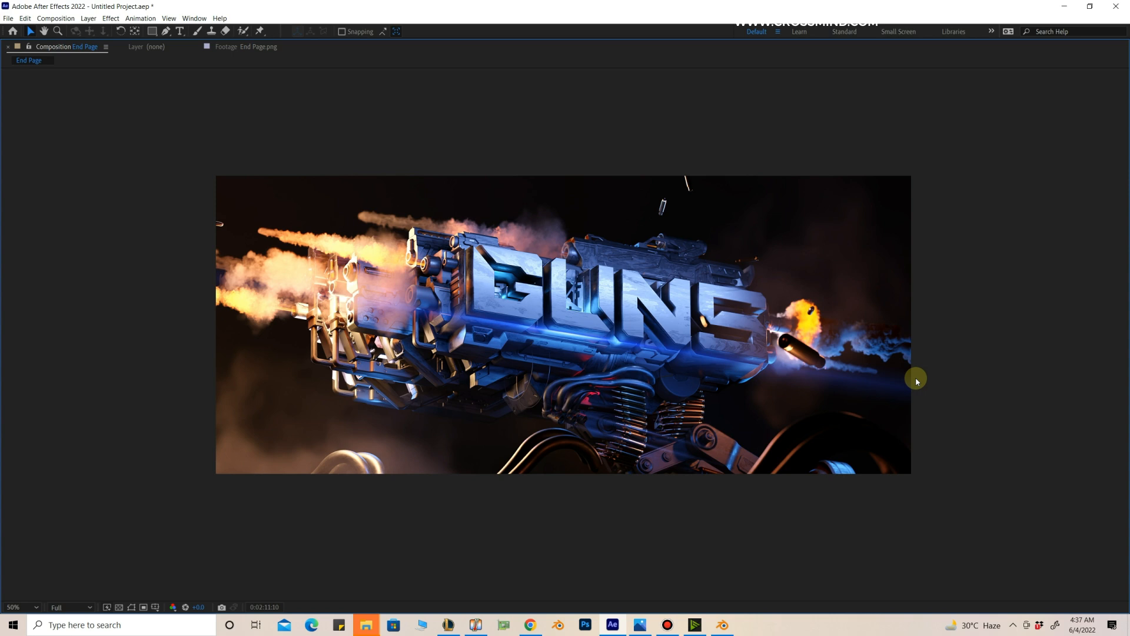
pyautogui.press('/')
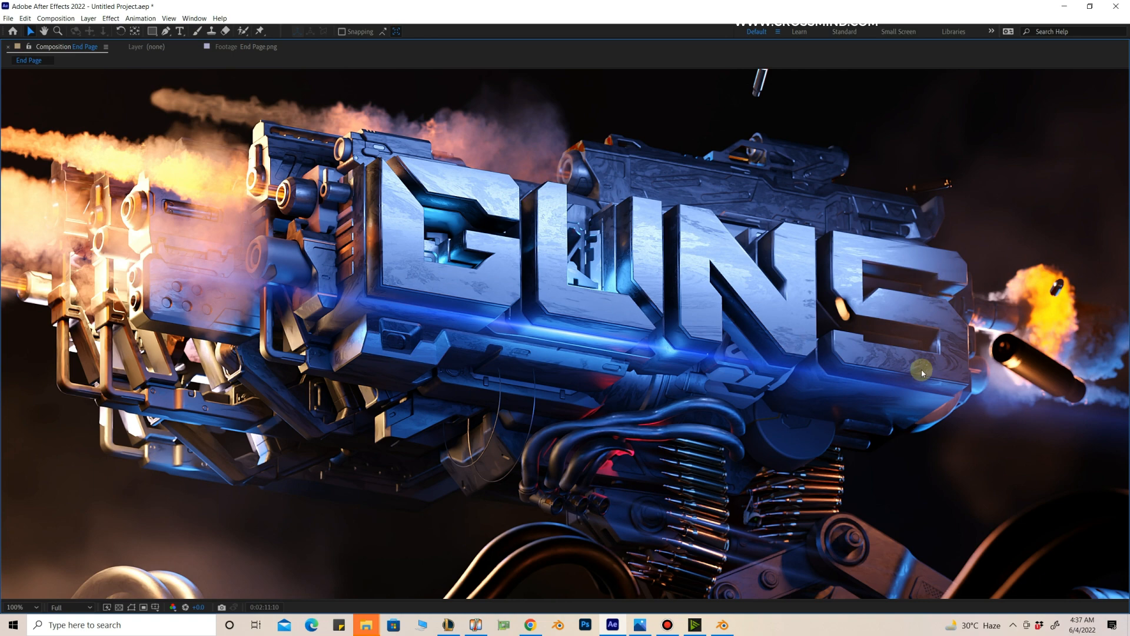
pyautogui.press(',')
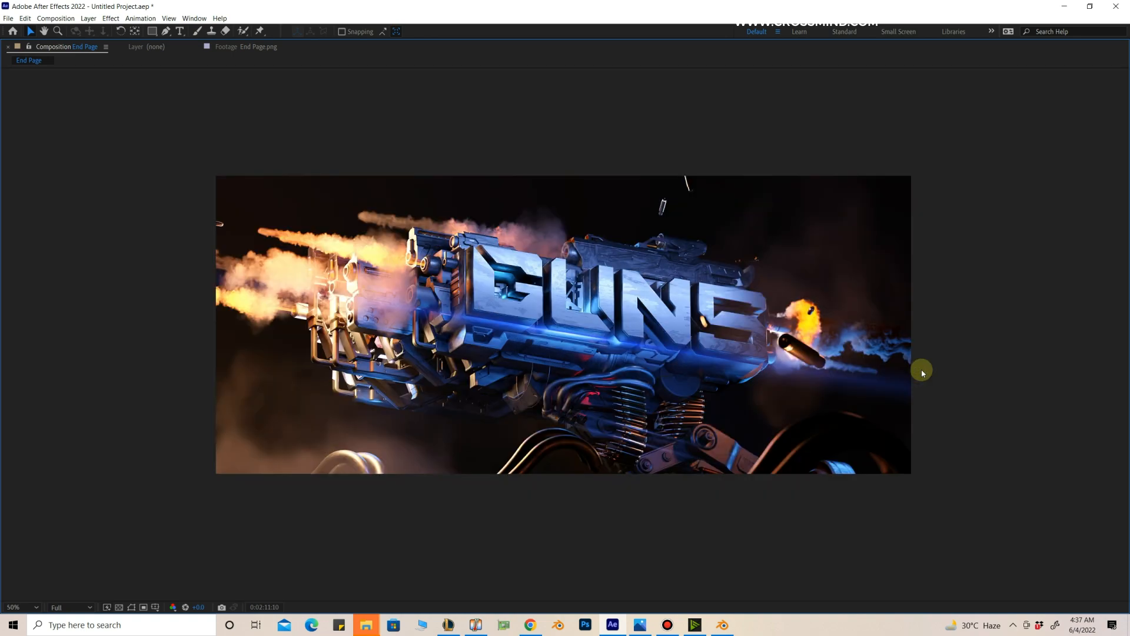
pyautogui.press('/')
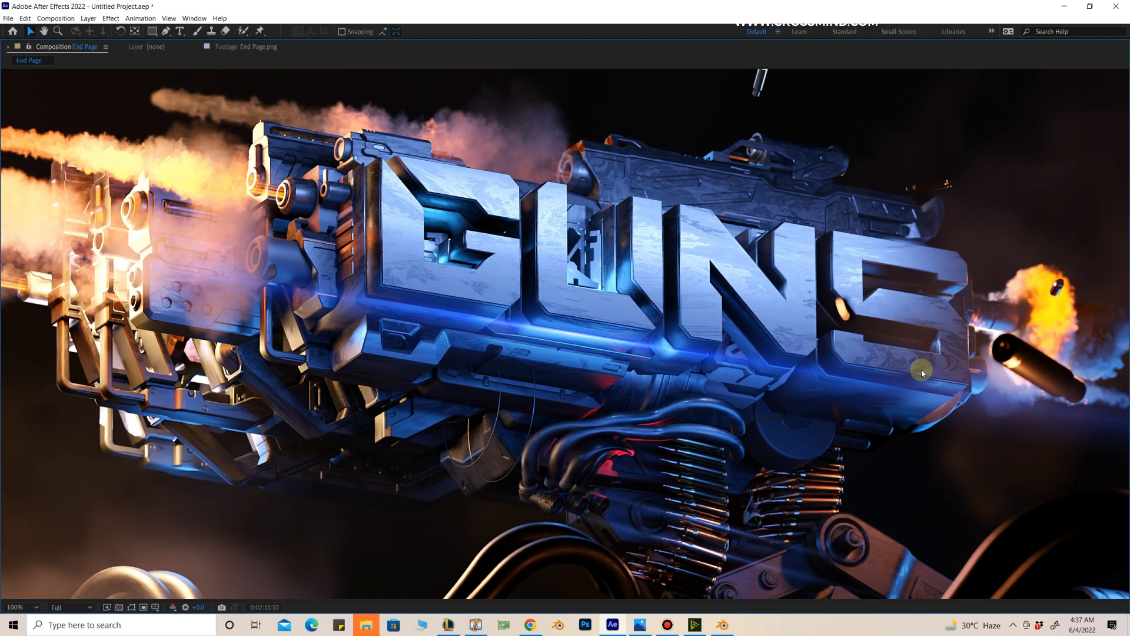